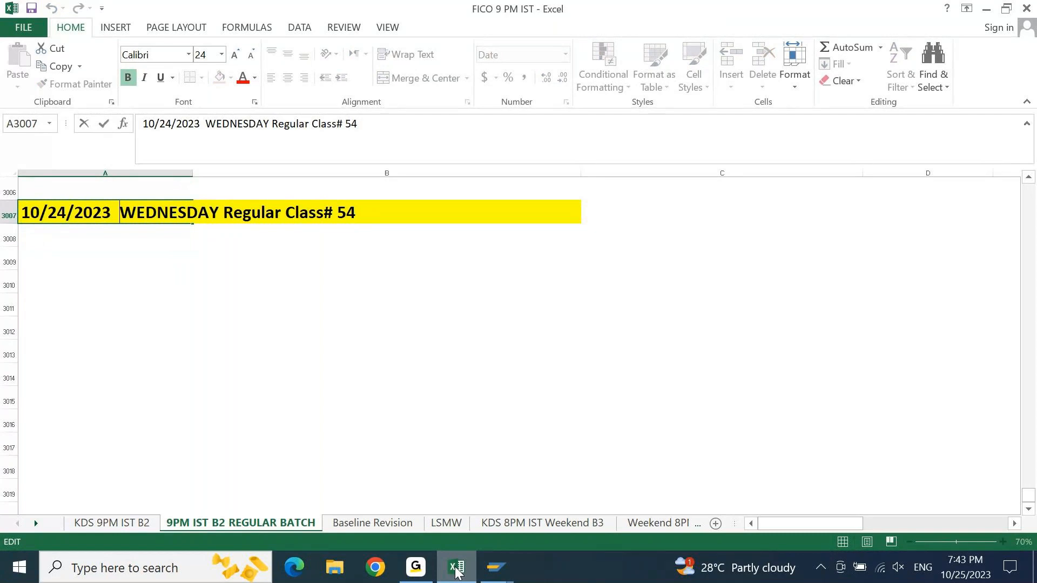
- Correct the date in the class heading in A3007 to 10/25/2023
key("Right")
key("Right")
key("Right")
key("Right")
key("shift+Right")
type("5")
key("Return")
- Enter "House Bank Configuration steps" in cell A3008 below the class heading
key("Down")
key("Up")
type("H")
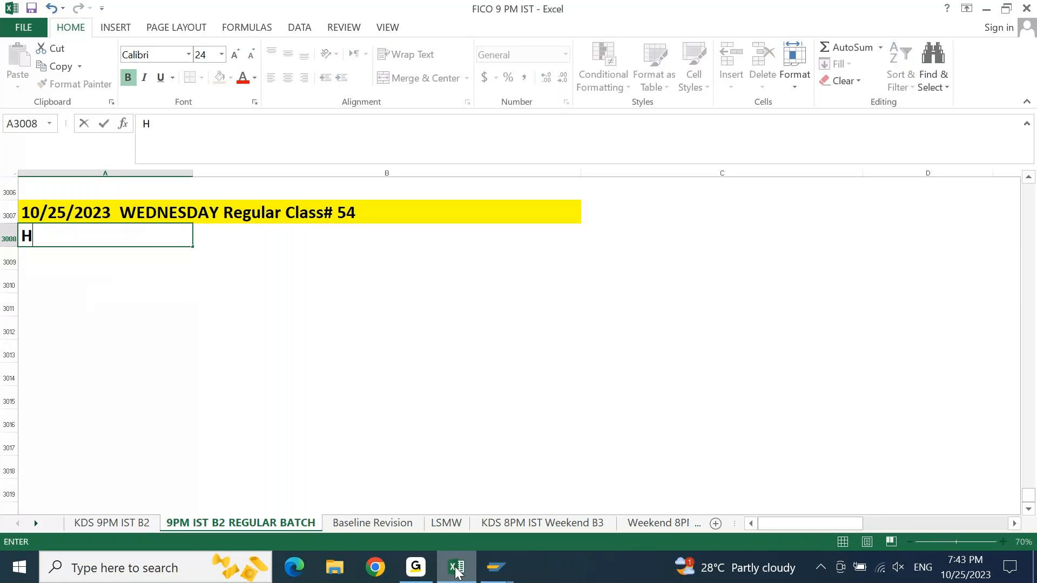
type("ouse Bank COf")
key("BackSpace")
type("nfigu")
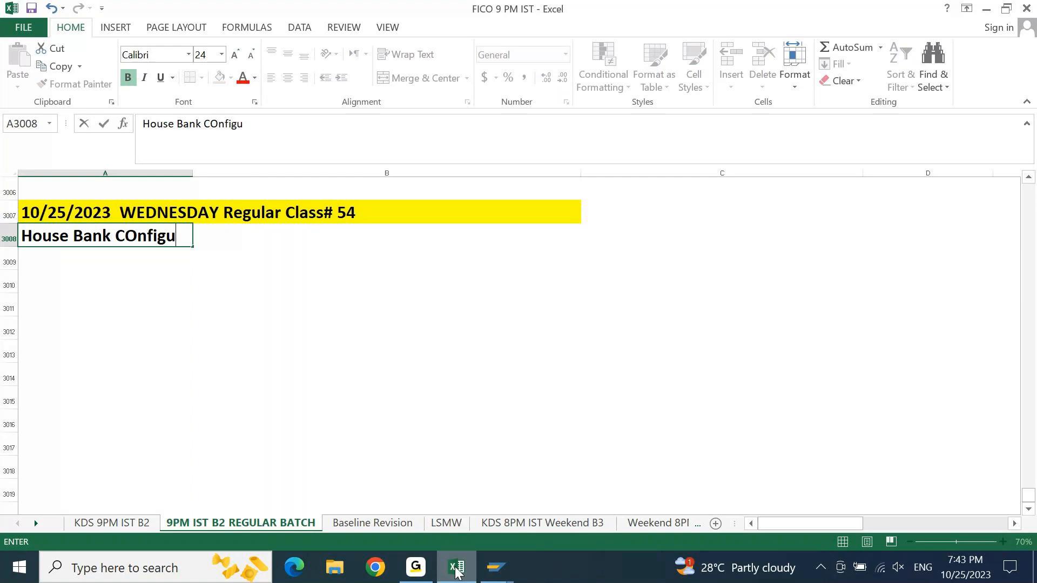
type("ration steps")
key("Return")
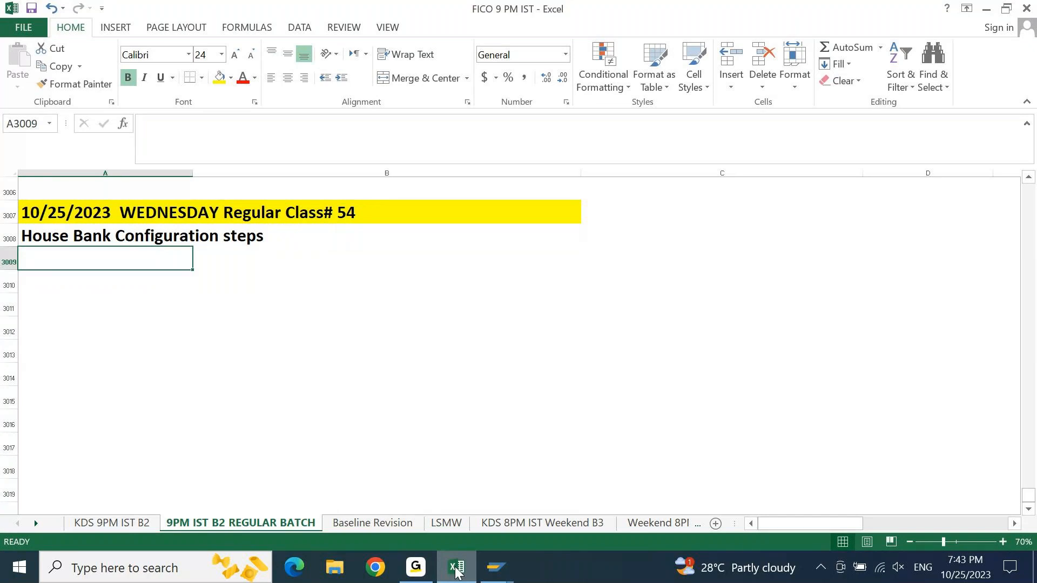
- Enter "Note: Bank Accounts can be created in two ways in SAP S4HANA.... 2020 Onwards" in cell A3009
key("Up")
key("Down")
type("NOte")
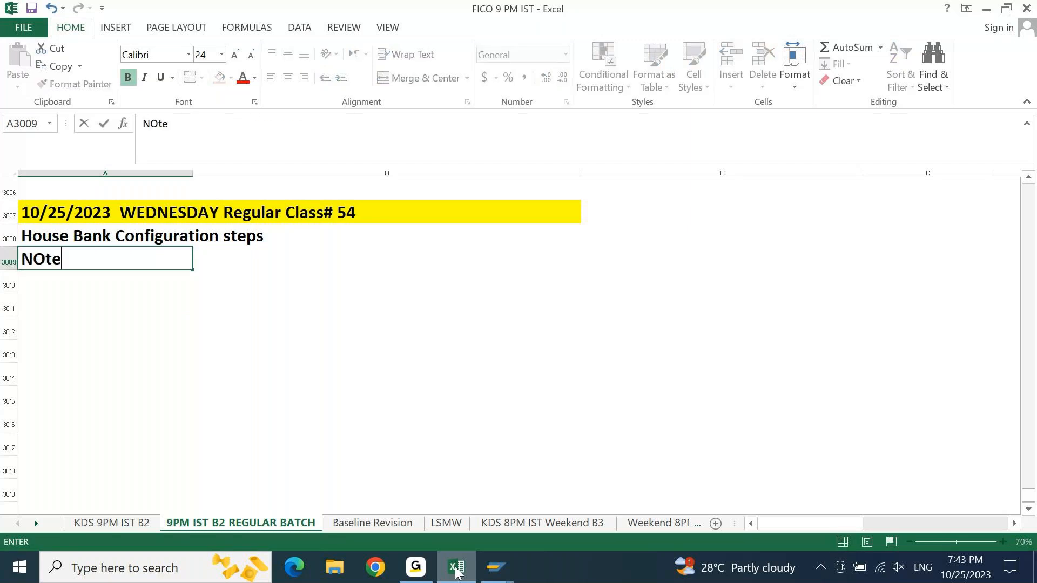
type(": B")
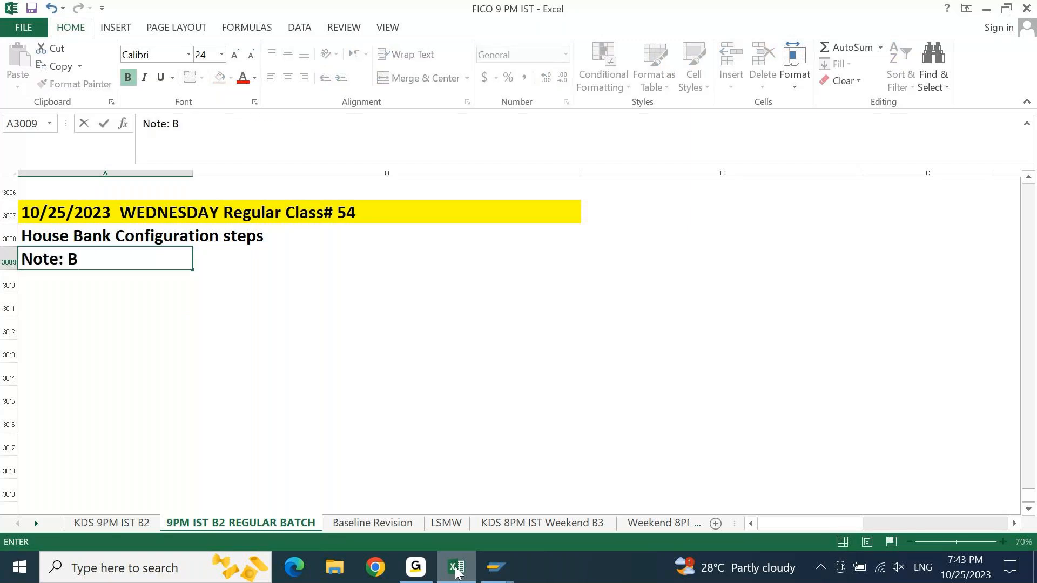
type("ank Acconts")
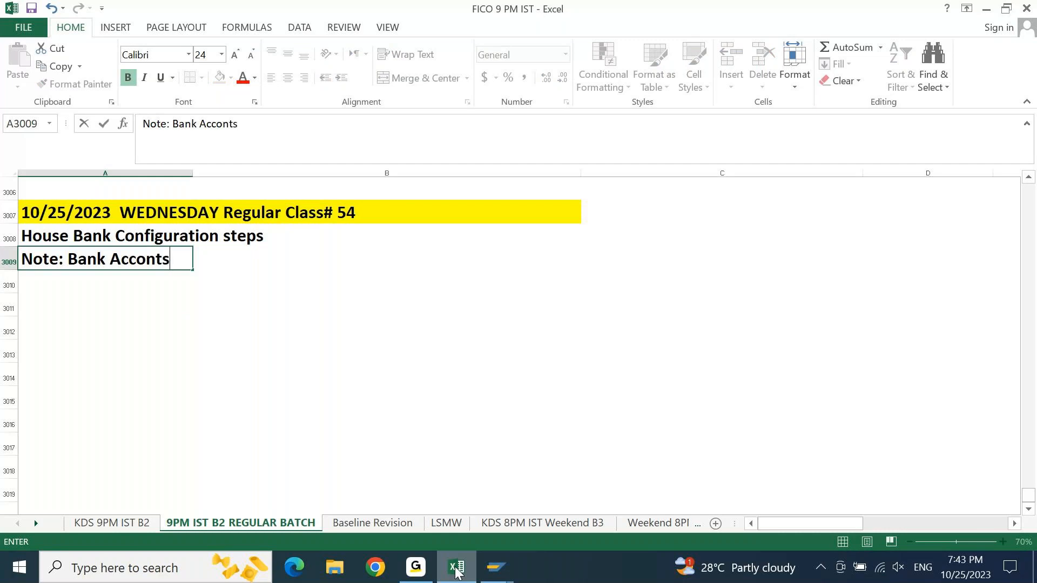
key("BackSpace")
key("BackSpace")
key("BackSpace")
type("unts ca")
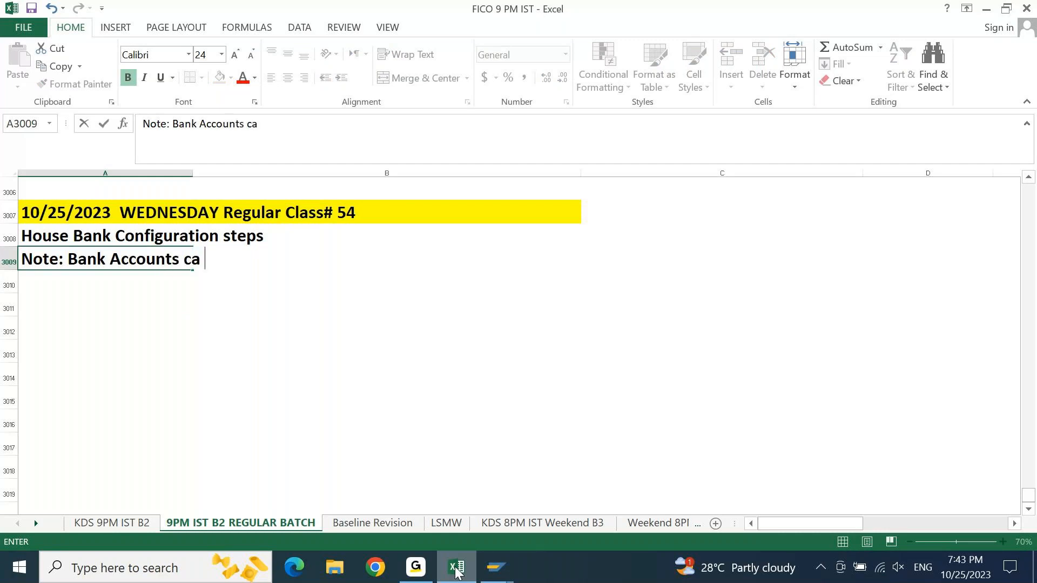
type("n be crea")
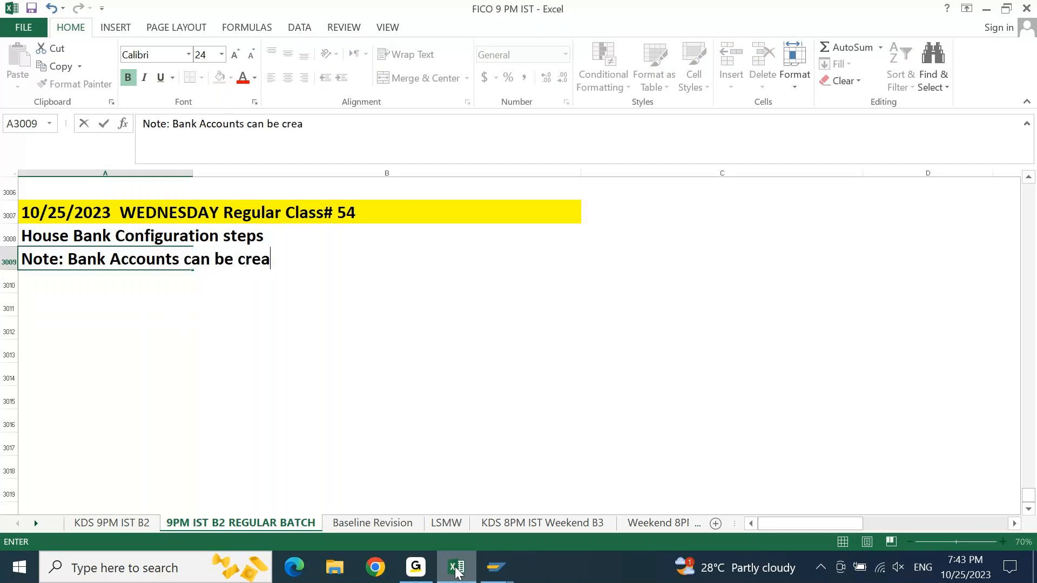
type("ted in two ")
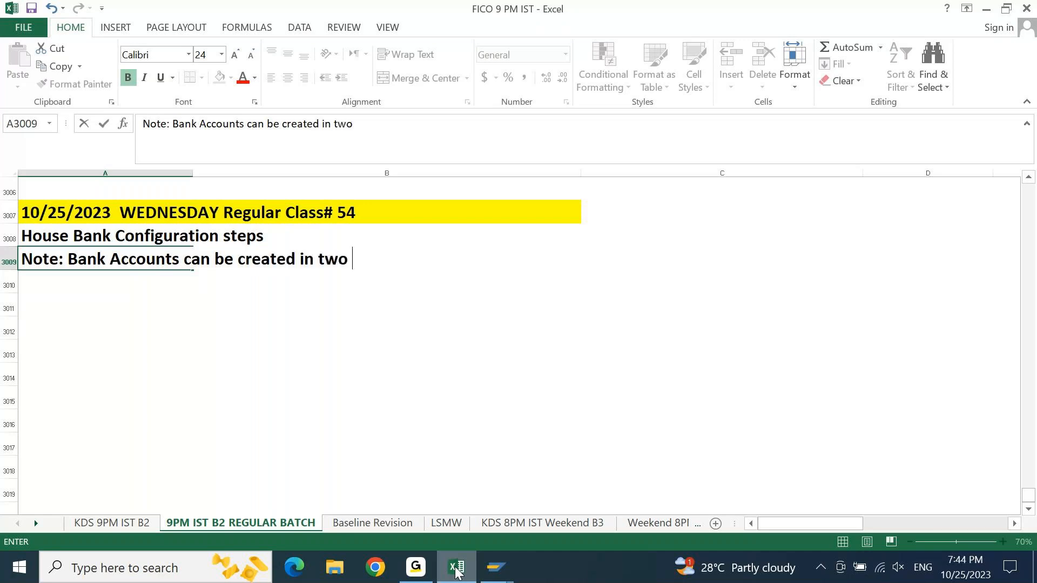
type("ways in ")
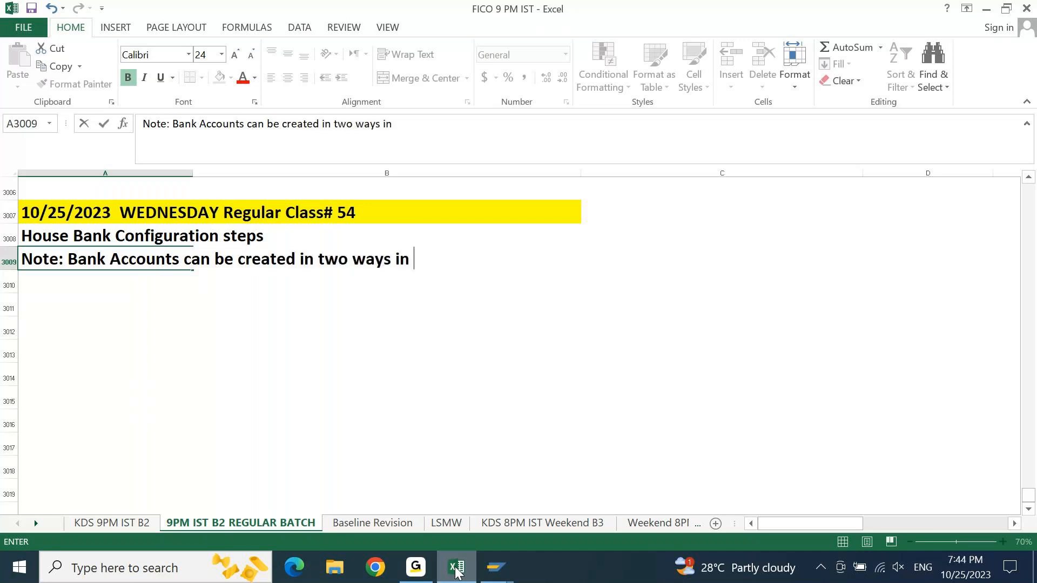
type("SAP S4HANA")
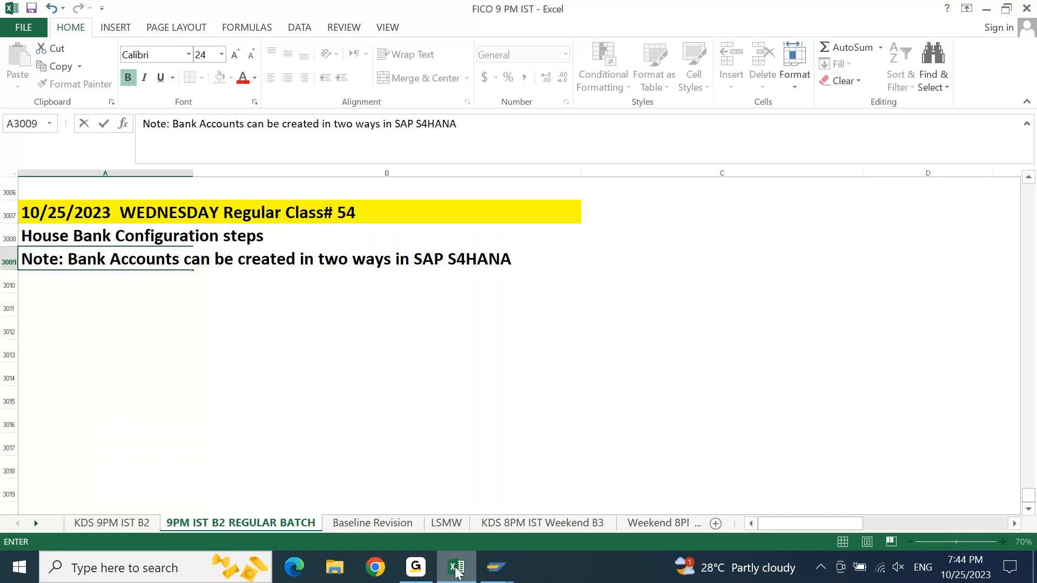
type(".... 2020 On")
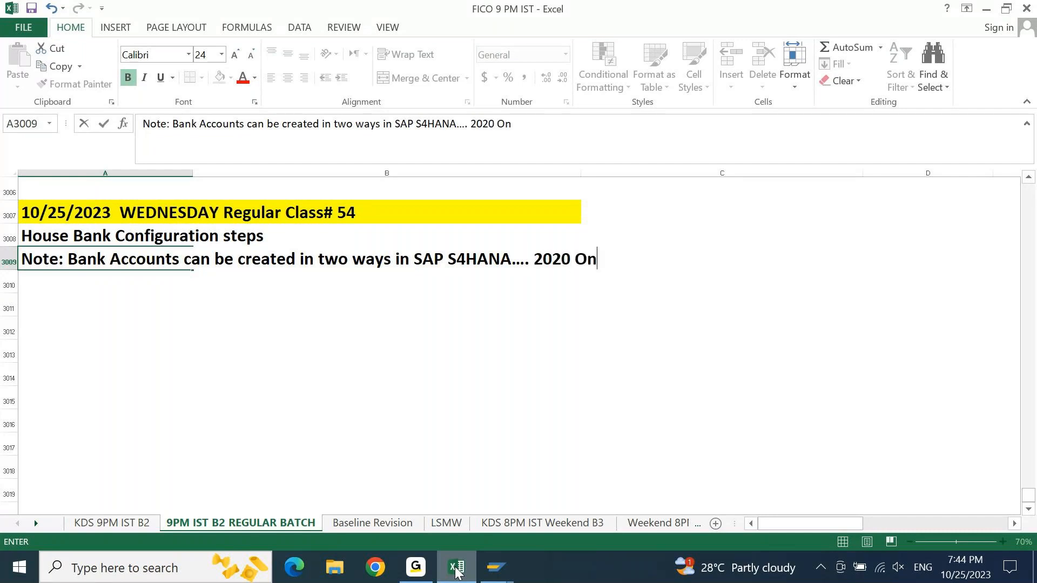
type("wards")
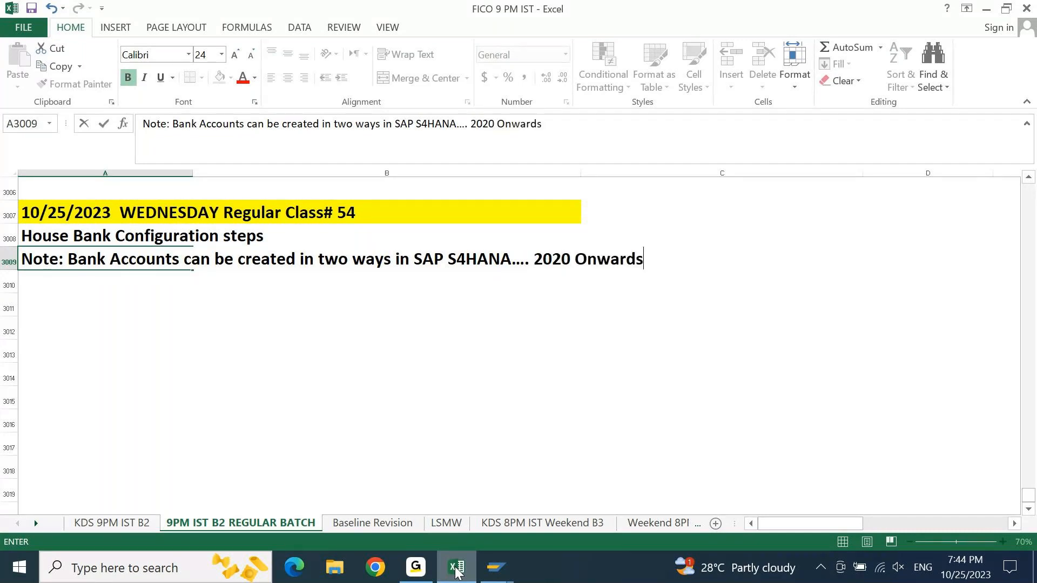
key("Return")
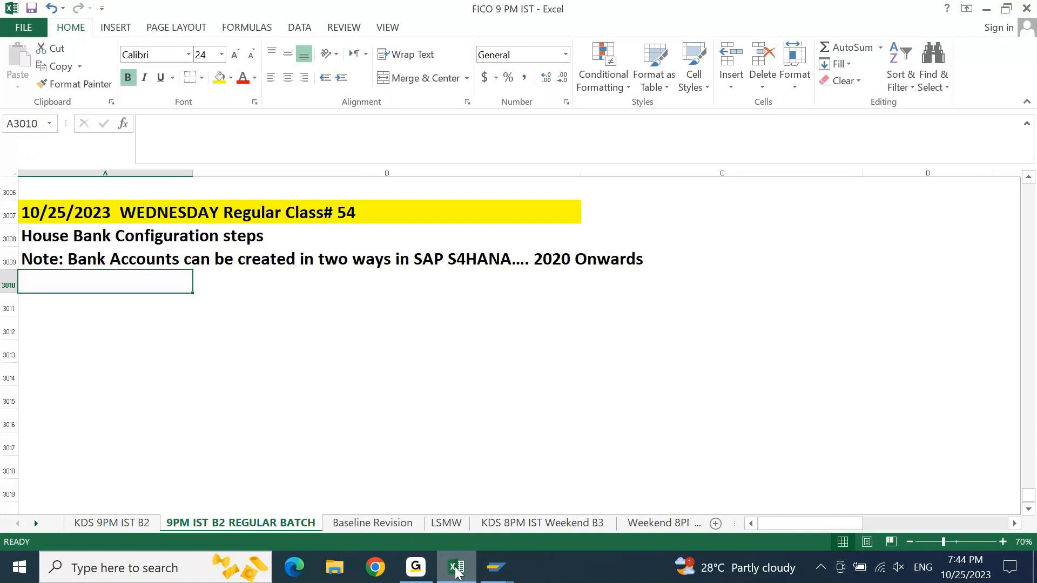
key("Up")
key("Up")
key("Up")
key("Up")
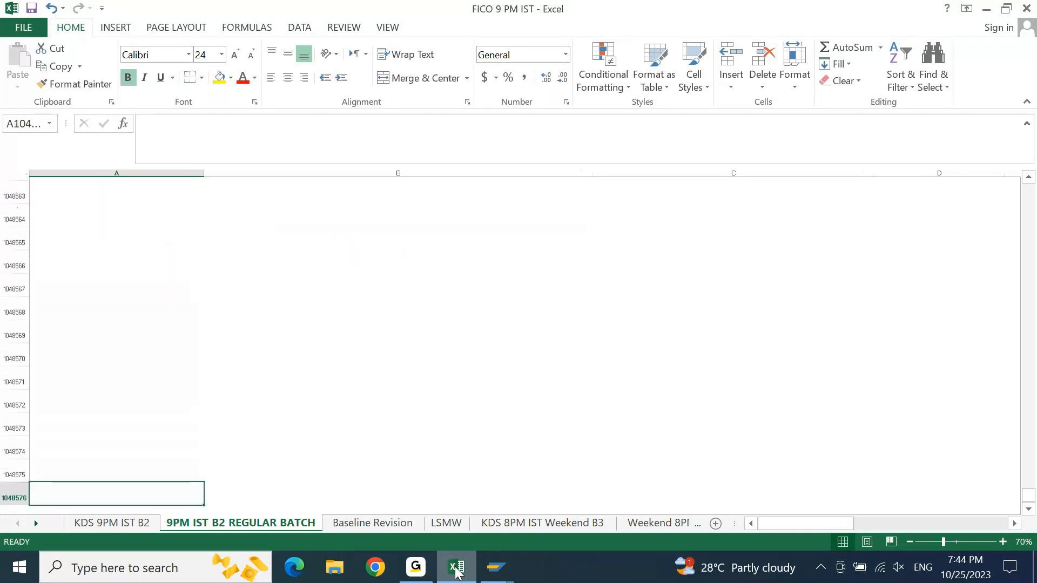
key("Down")
key("Down")
key("Down")
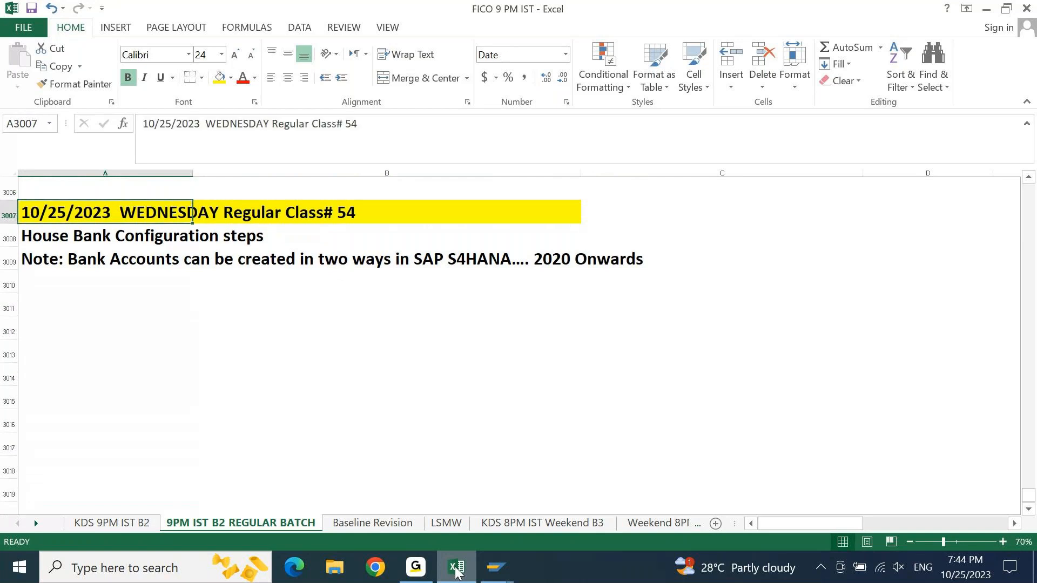
- Switch to the SAP Easy Access session and open transaction FS00
left_click(487, 576)
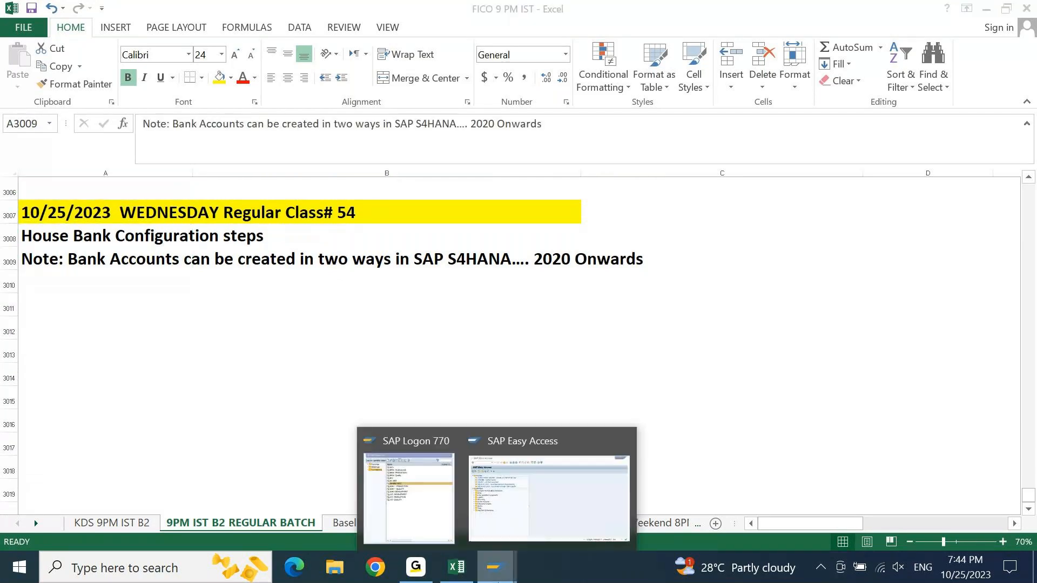
left_click(544, 532)
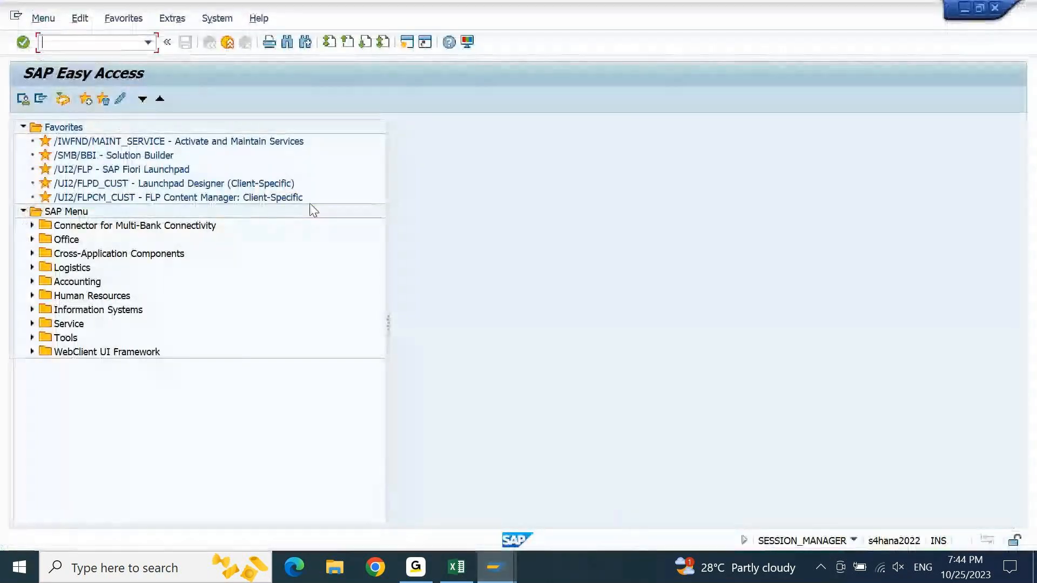
type("FS0")
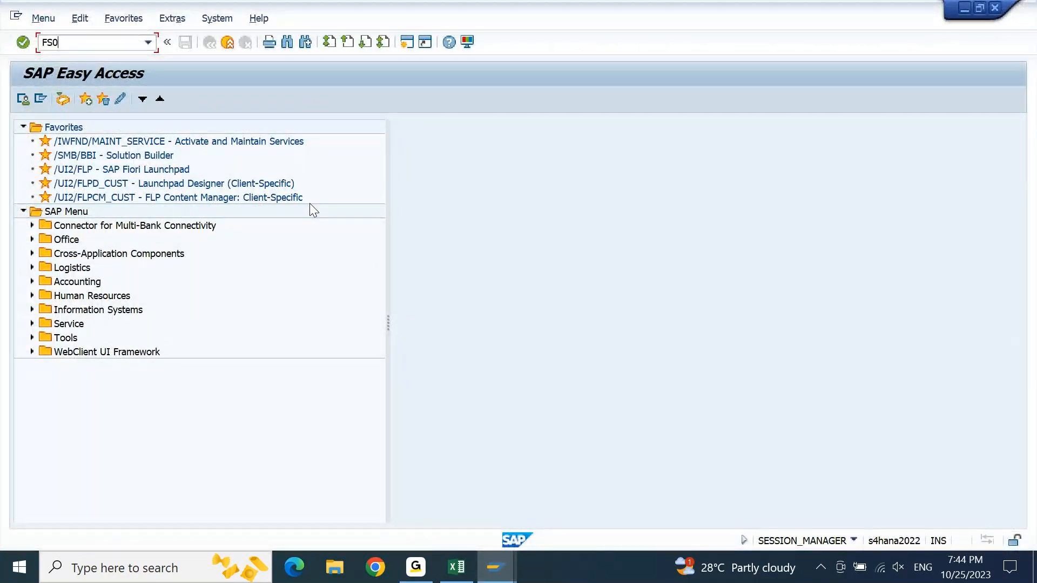
type("0")
key("Return")
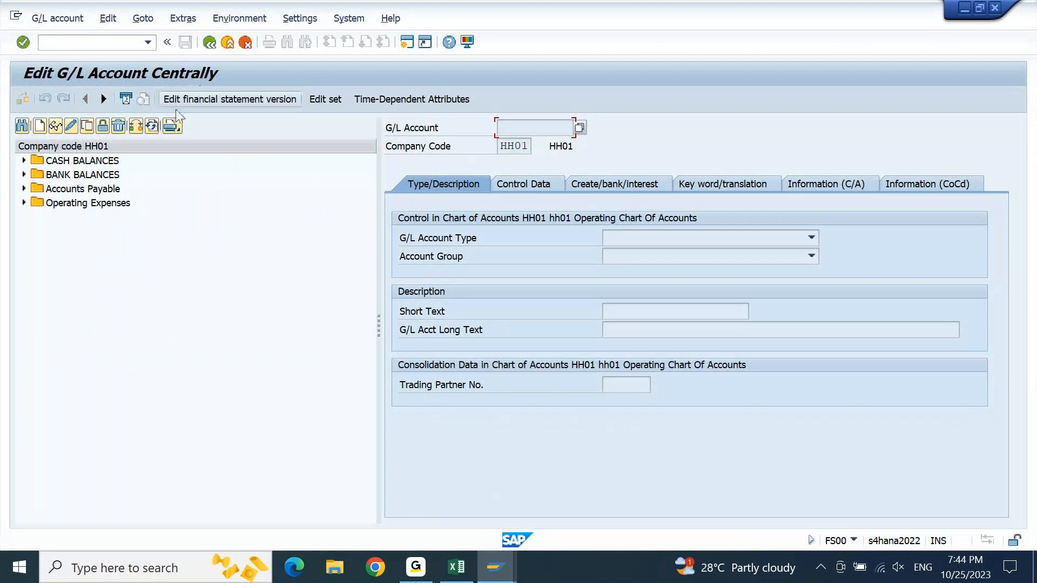
- Change the company code to 9PBI and display the first Bank Of India account under BANK BALANCES
left_click(137, 127)
type("9")
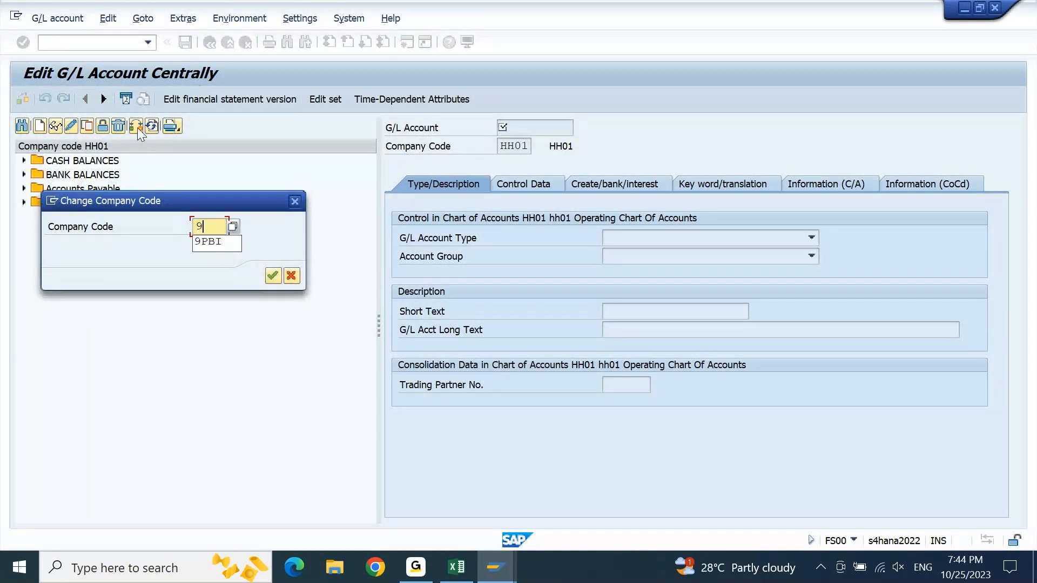
type("PBI")
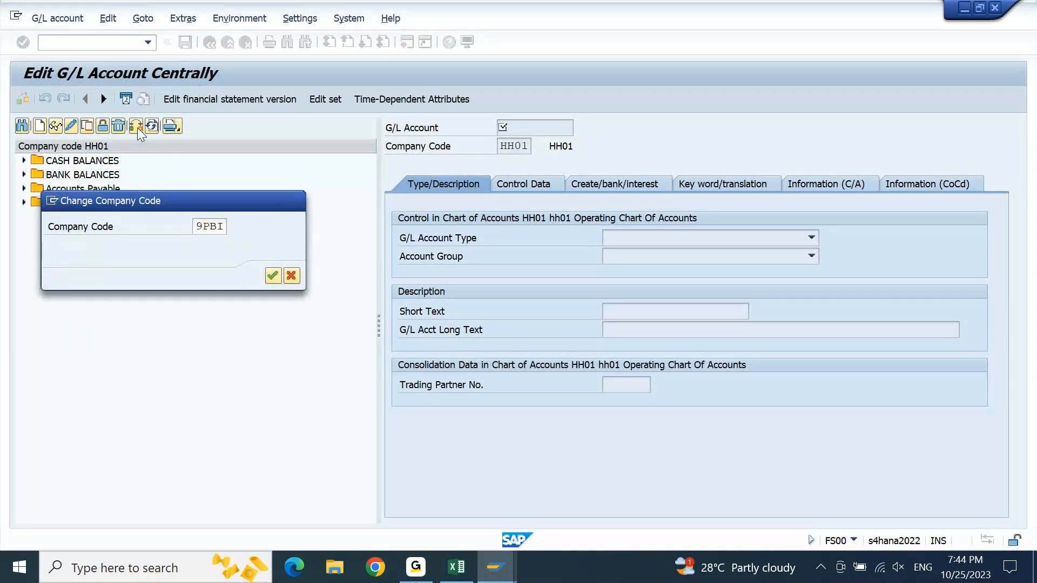
key("Return")
left_click(23, 175)
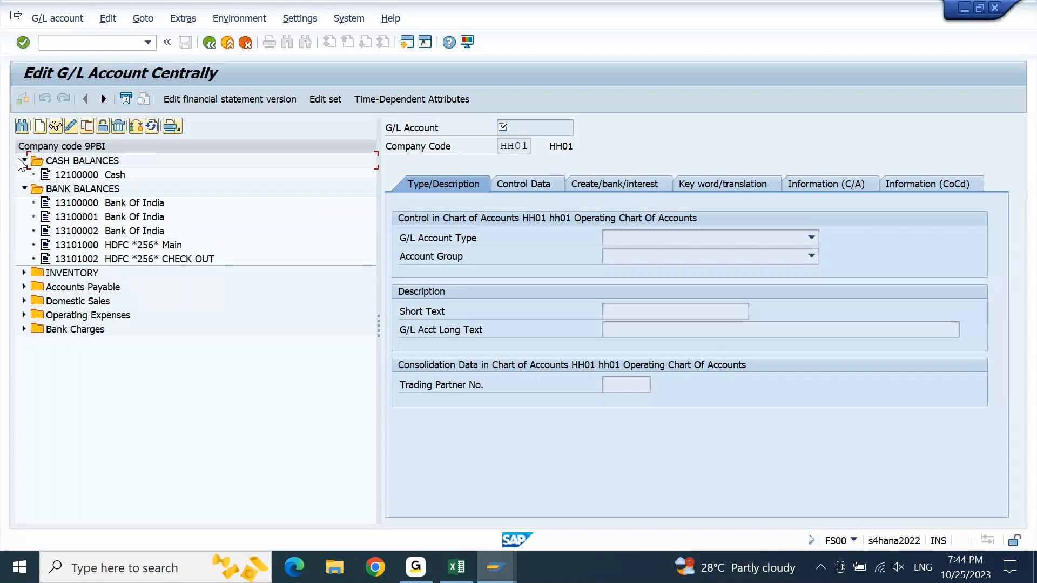
left_click(73, 201)
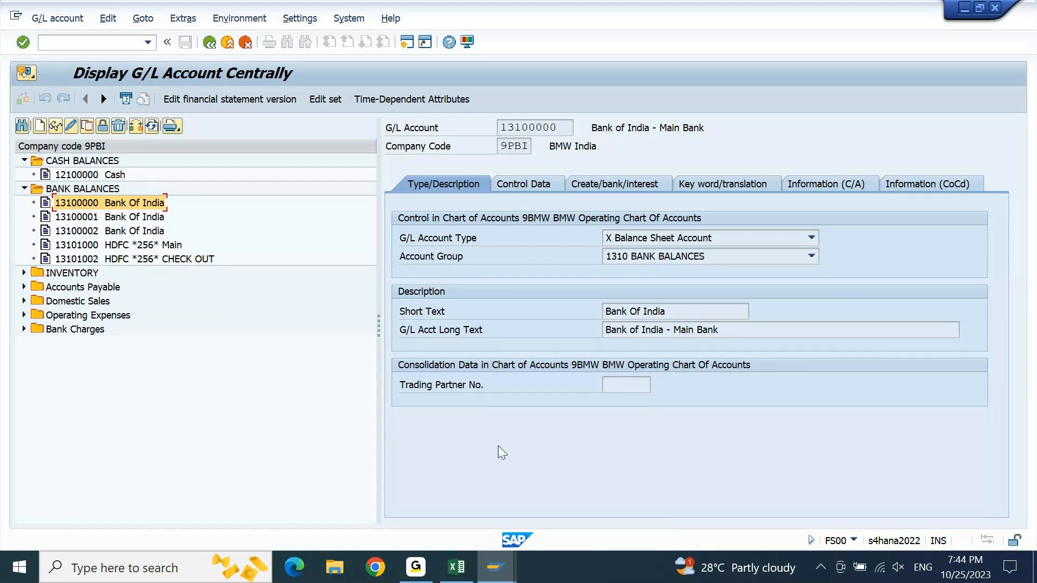
- Switch back to the Excel notes and enter "1. GL Account Type as Balance Sheet Account" in cell A3010
left_click(457, 565)
key("Down")
type("1. GL")
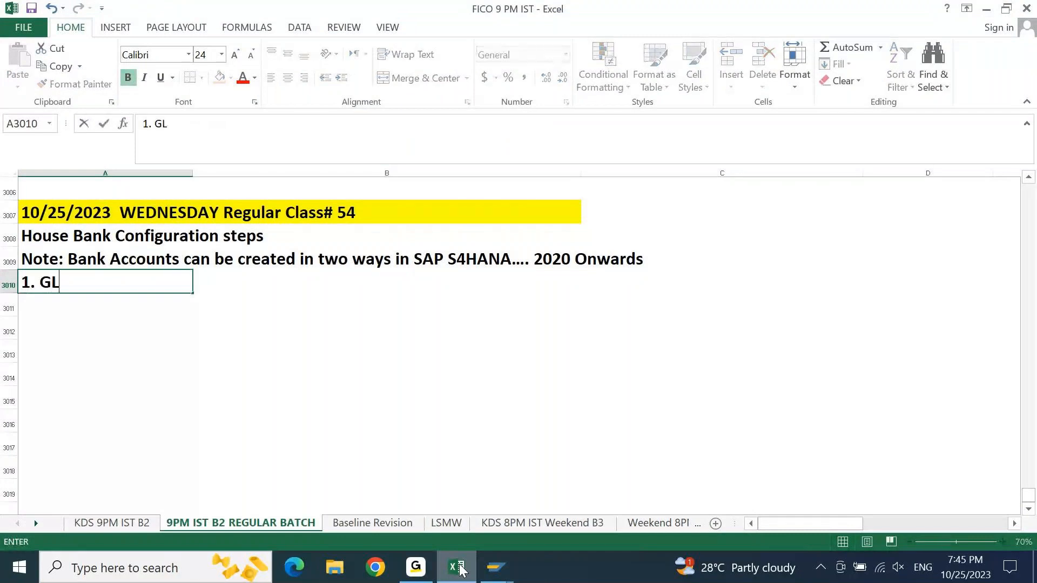
type(" Accoun")
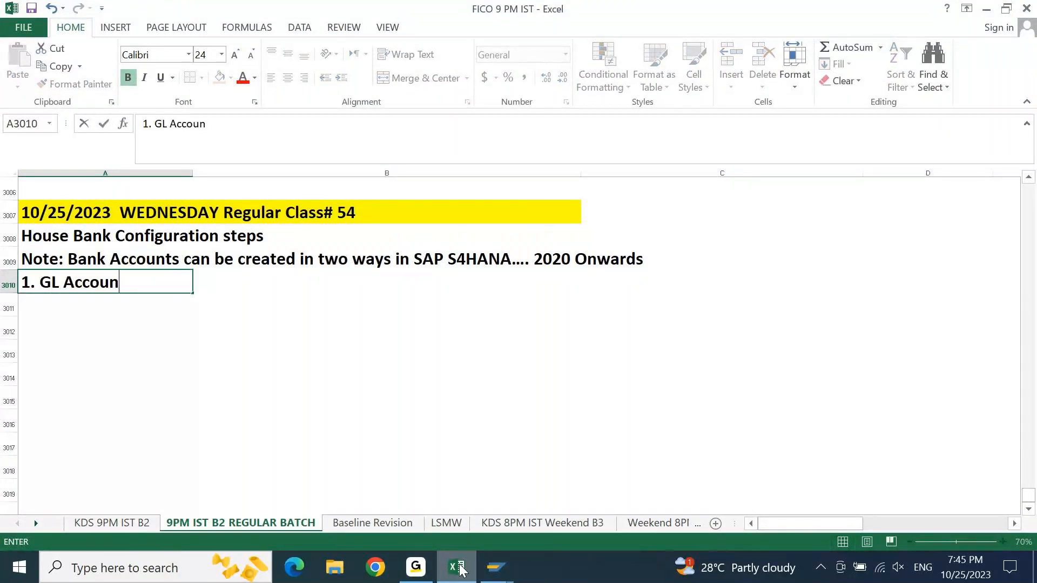
type("t Type as ")
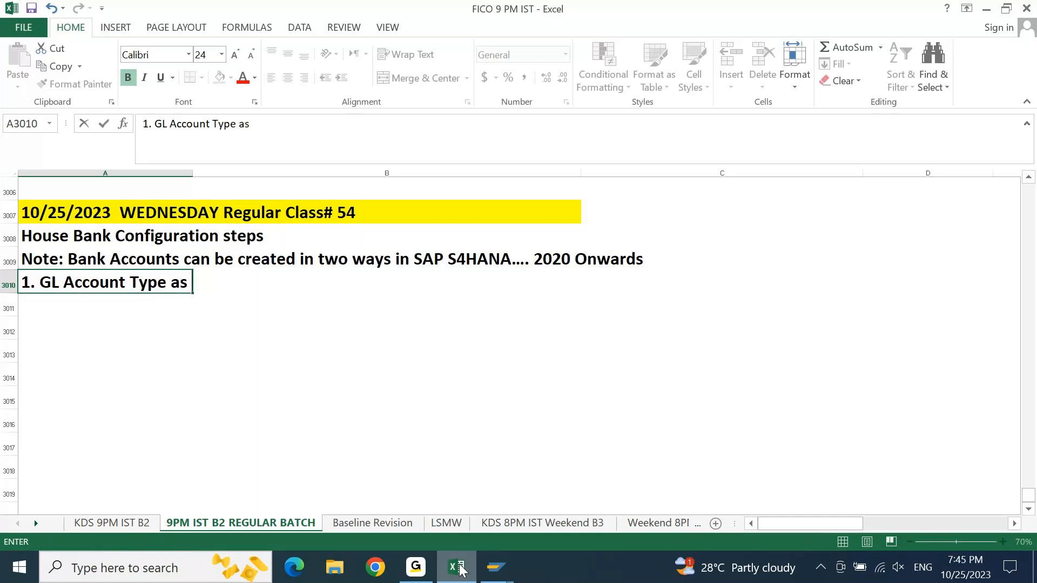
type("Balance Sheet A")
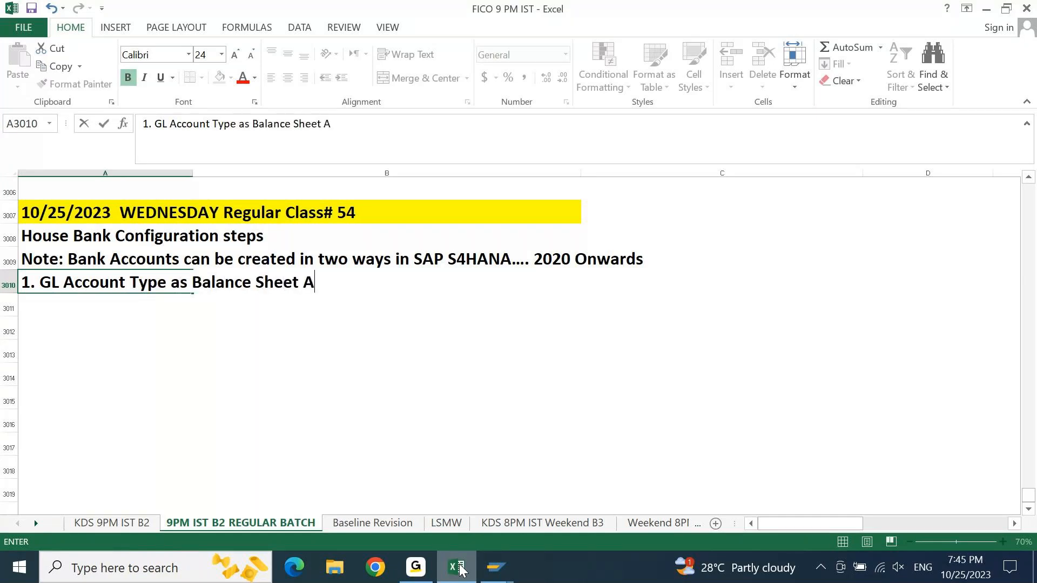
type("ccount")
key("Return")
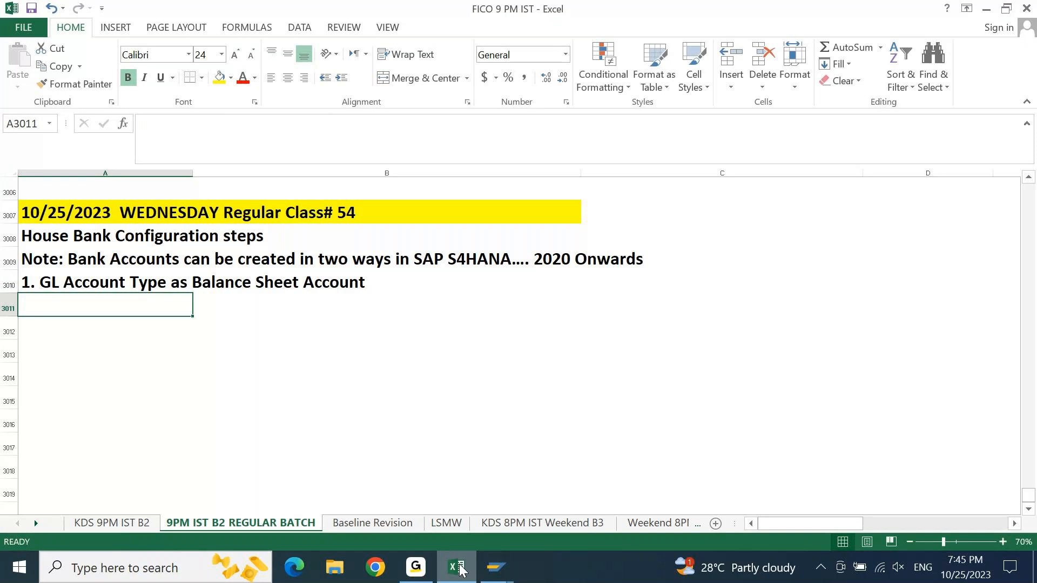
- Check the available G/L Account Type options in SAP, and enter "2. GL Account Type as Cash Account" in cell A3011 of the Excel notes
left_click(460, 570)
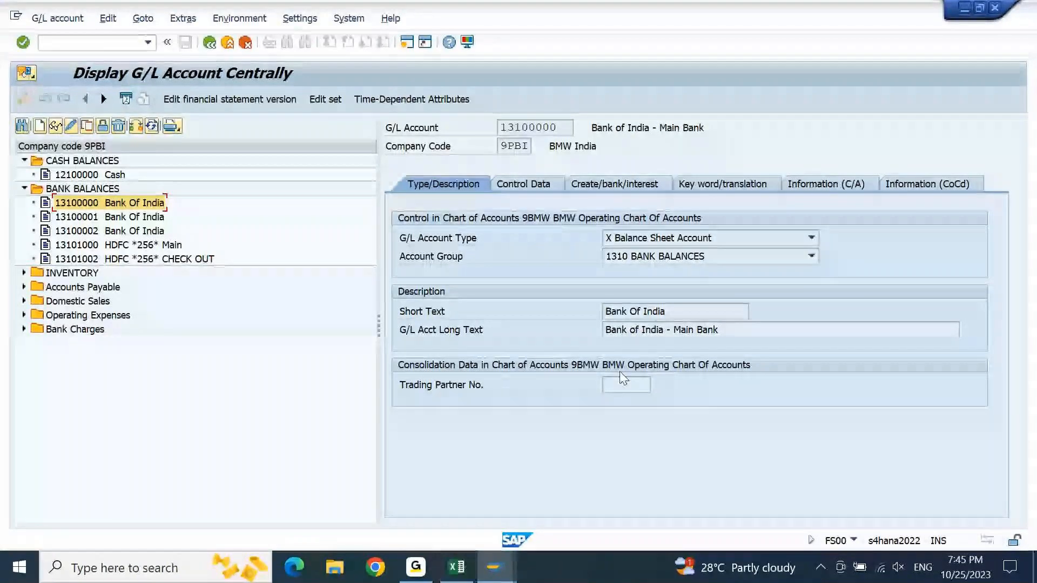
left_click(631, 241)
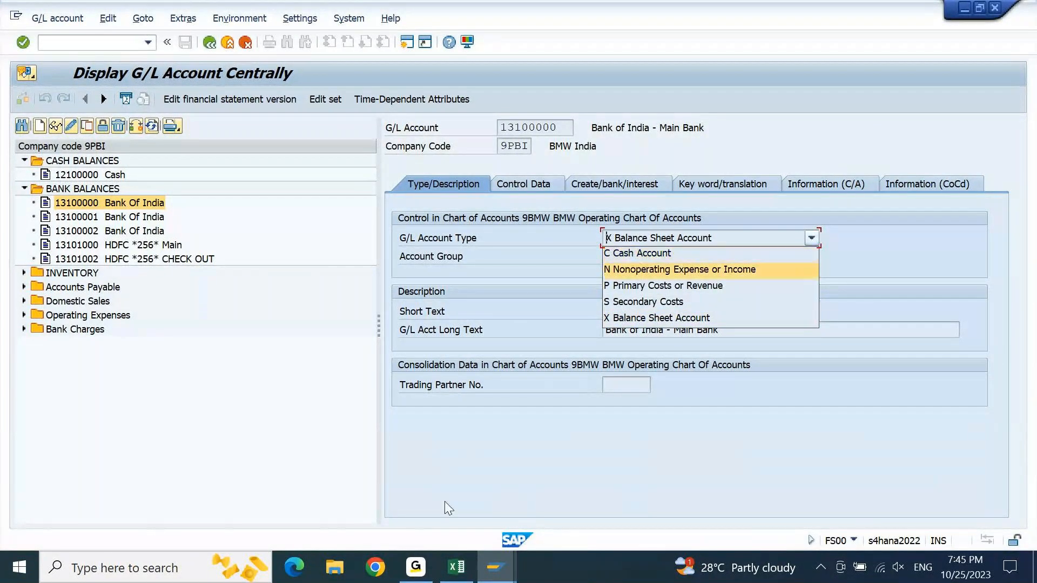
left_click(458, 570)
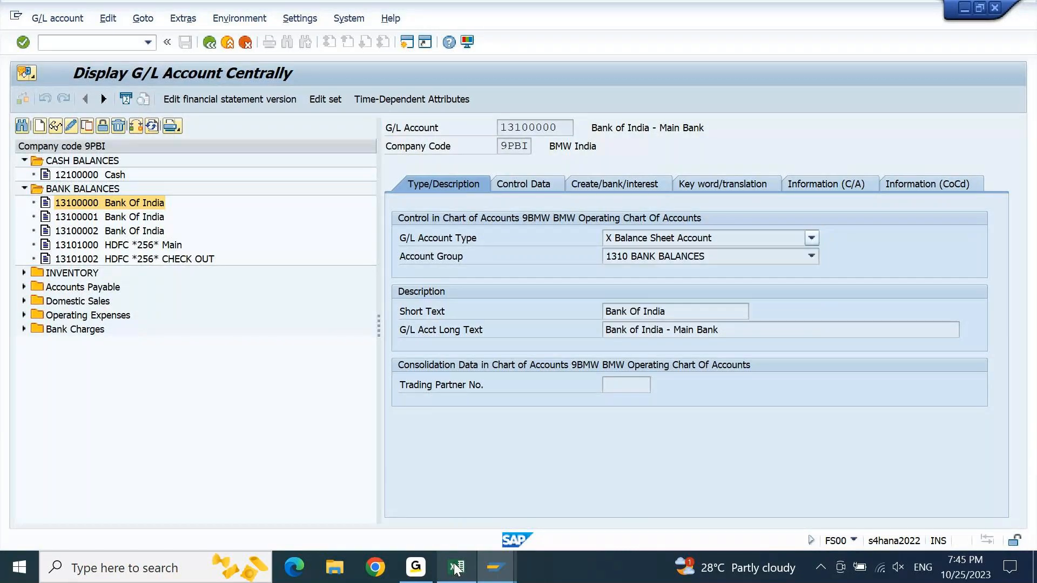
type("GL Account")
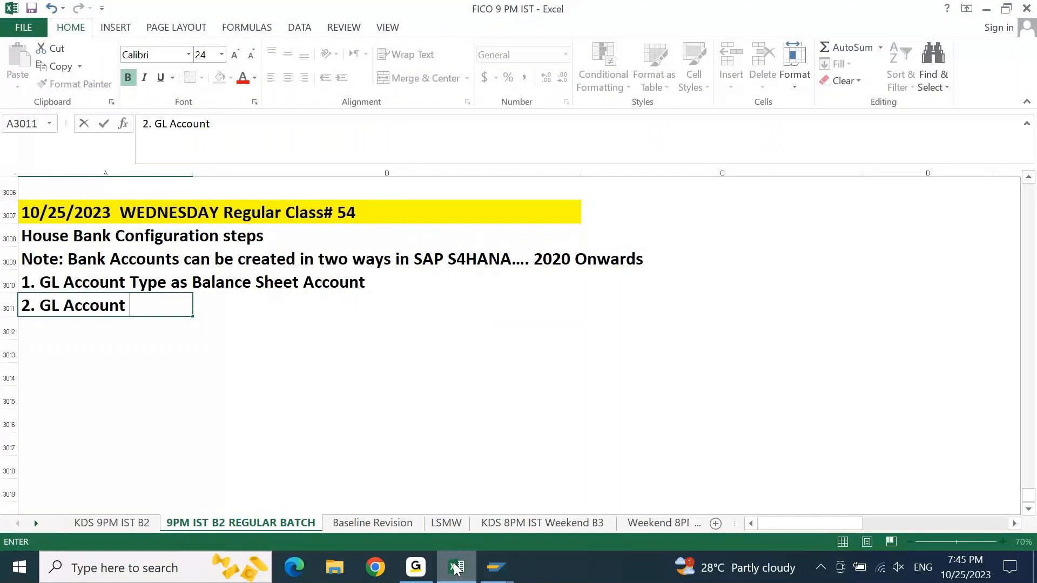
type(" Type as Cash Account")
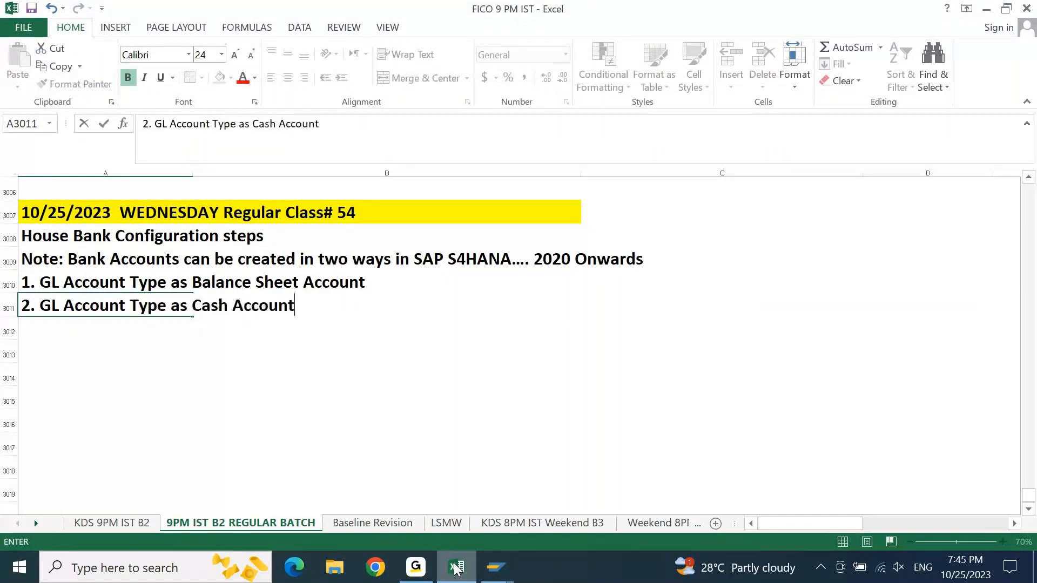
key("Return")
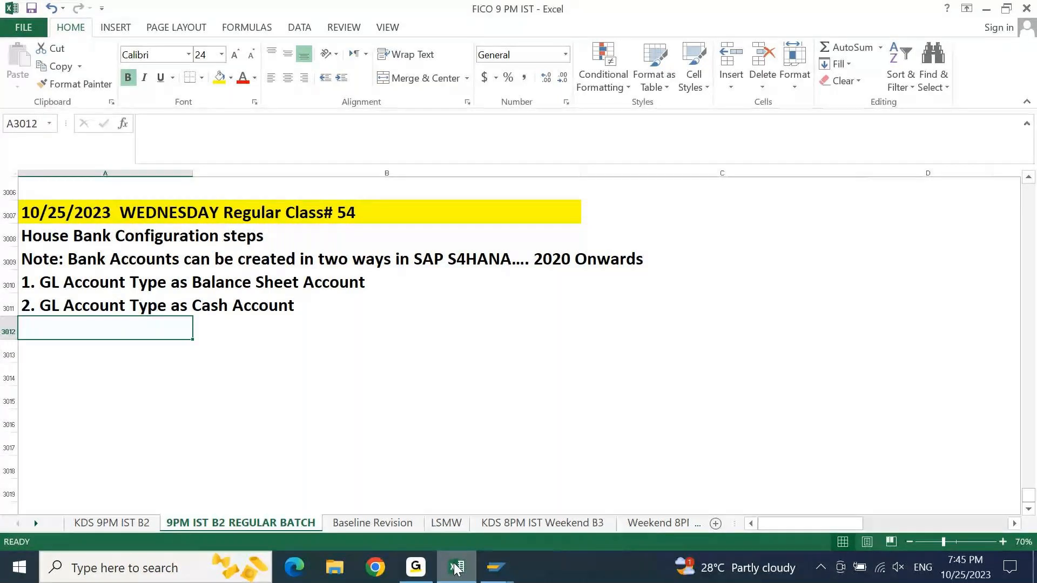
- Enter "We are considering Balance Sheet Account Type for Bank Accounts." in cell A3013
key("Up")
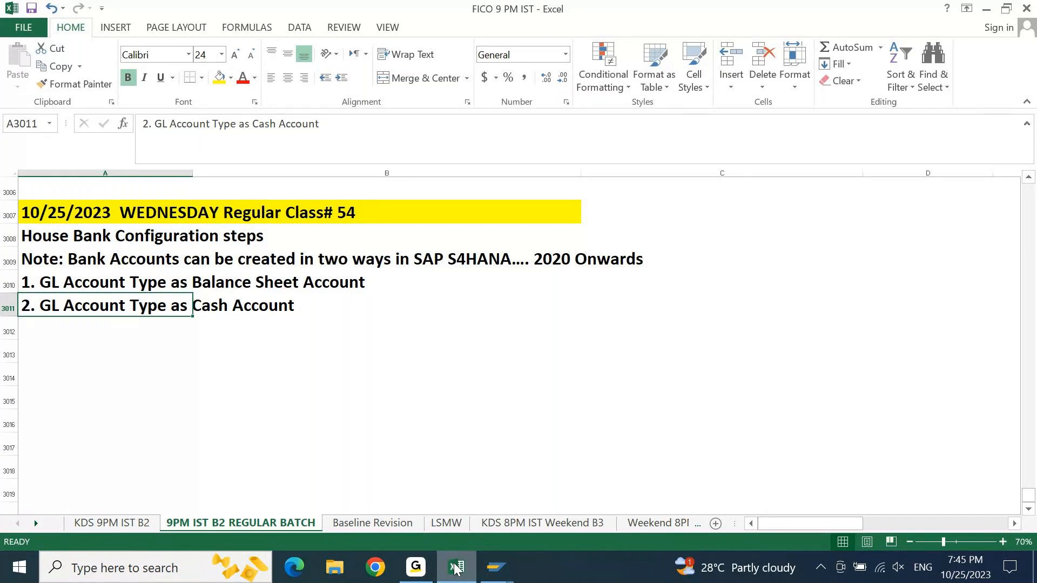
key("Down")
key("Down")
type("We are")
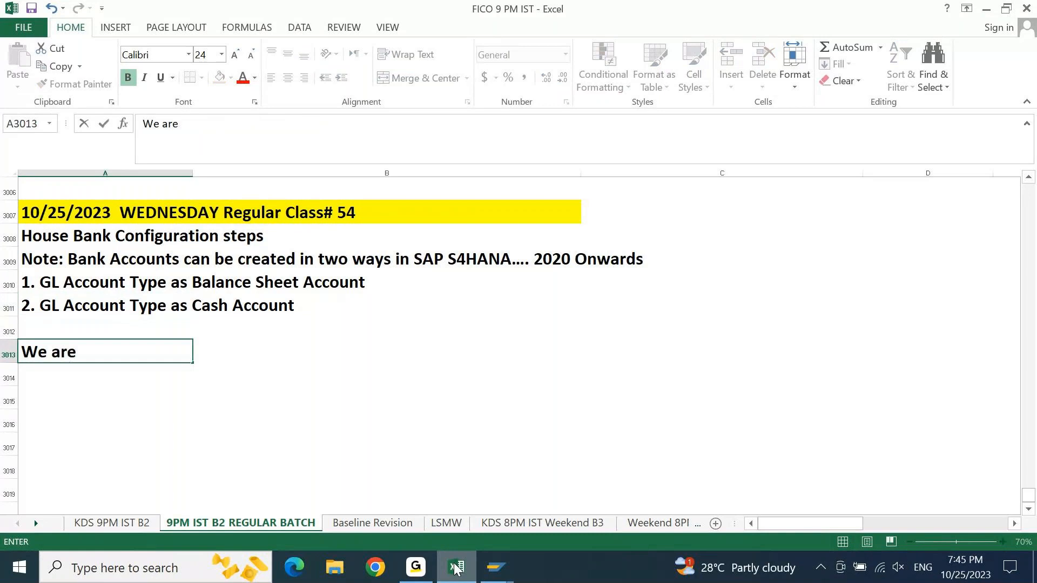
type(" assuming")
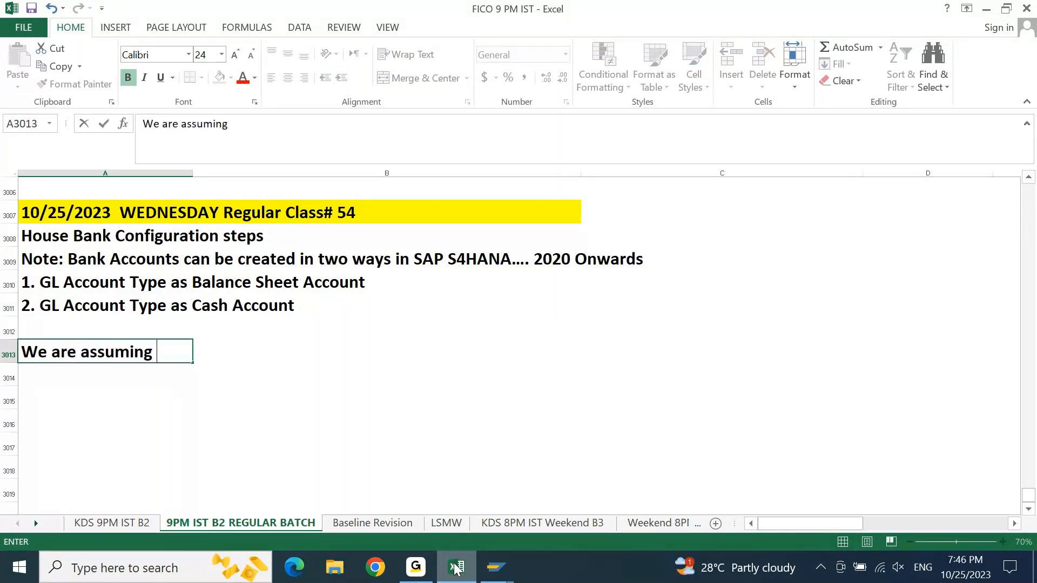
key("BackSpace")
key("BackSpace")
key("BackSpace")
key("BackSpace")
key("BackSpace")
key("BackSpace")
key("BackSpace")
key("BackSpace")
key("BackSpace")
type("cn")
key("BackSpace")
type("onsid")
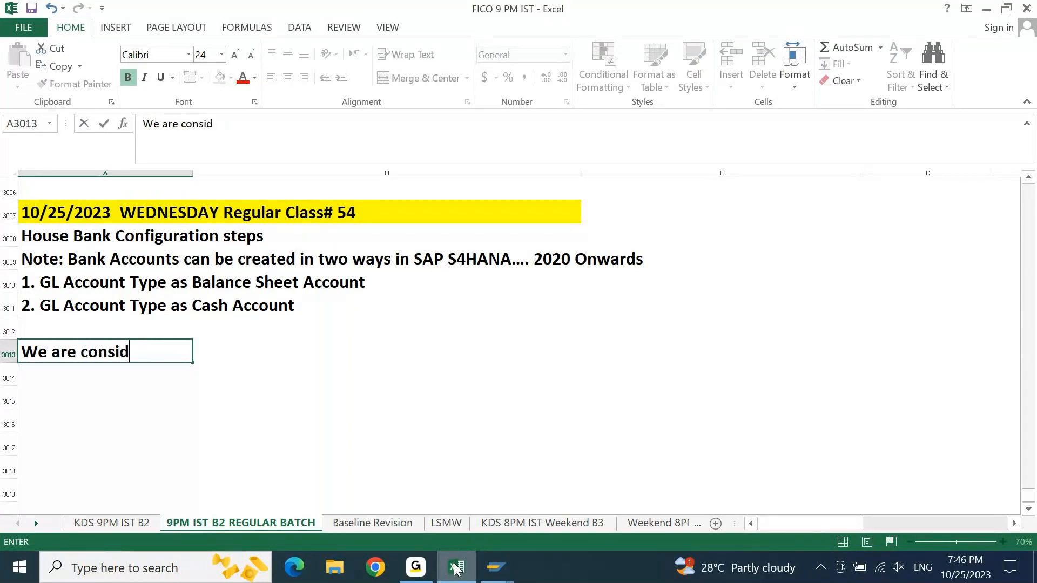
type("ering ")
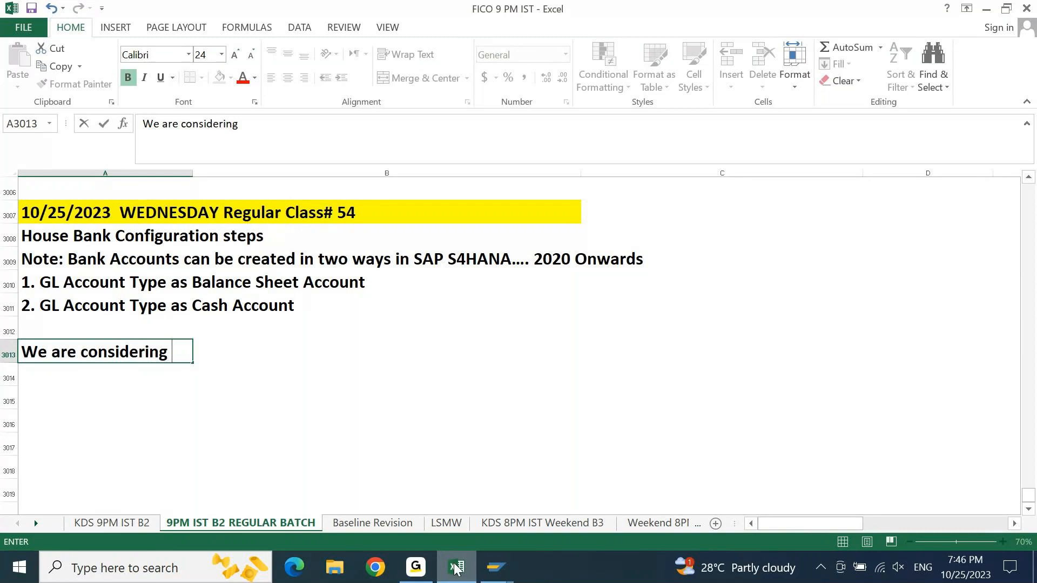
type("Balance")
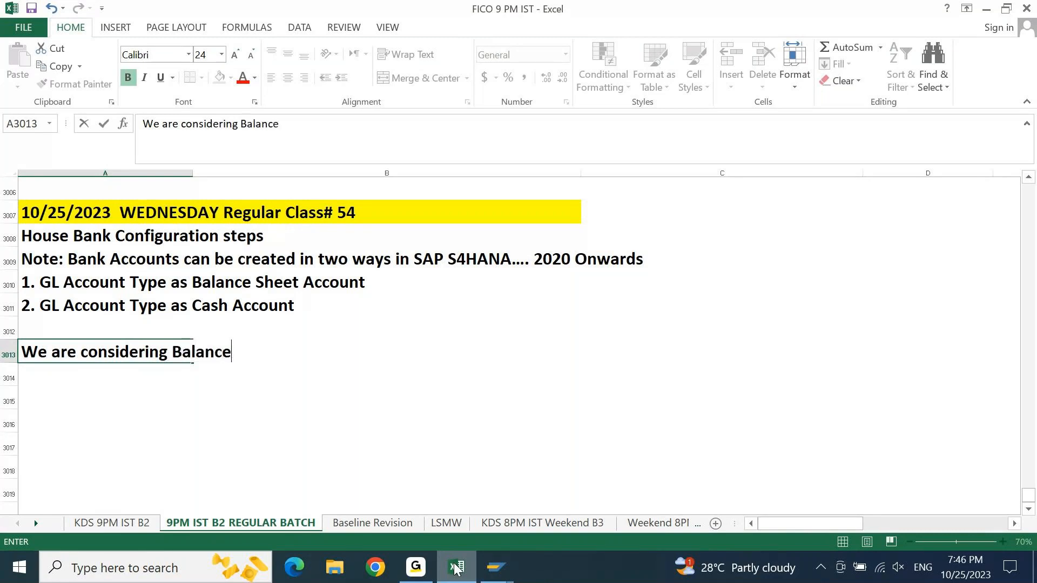
type(" Sheet Account")
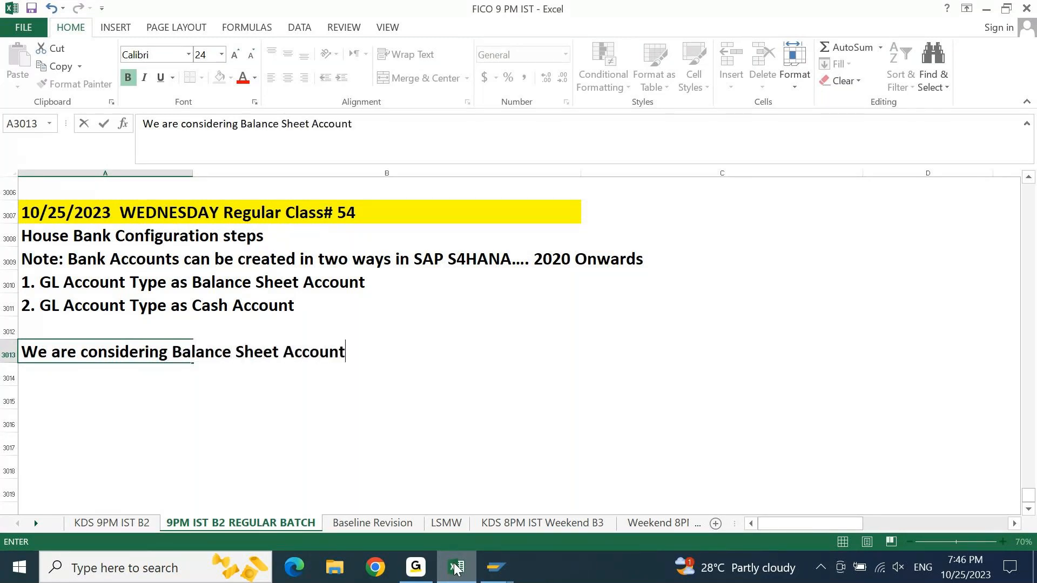
type(" Type for")
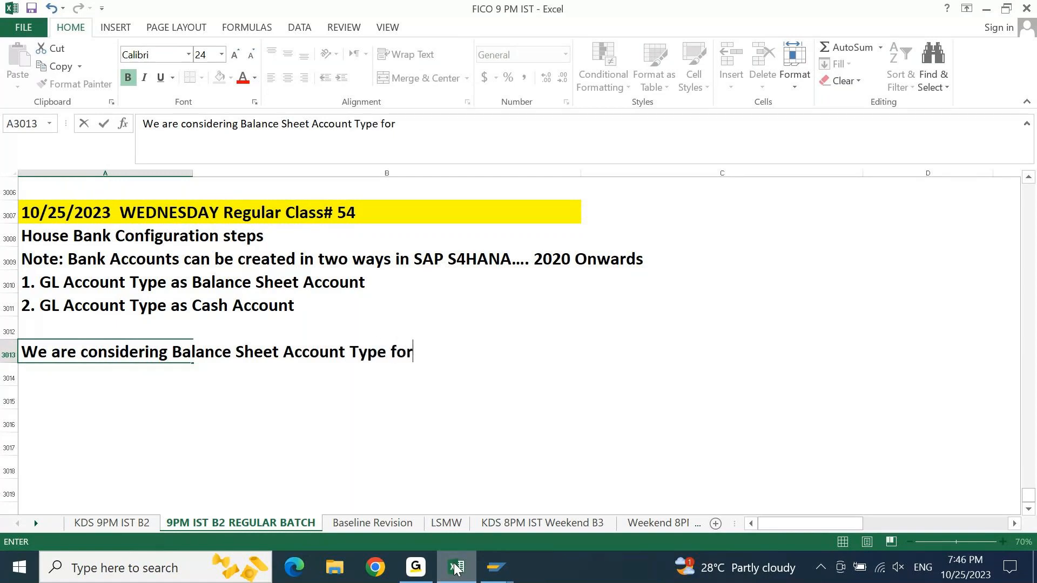
type(" Bank Accounts.")
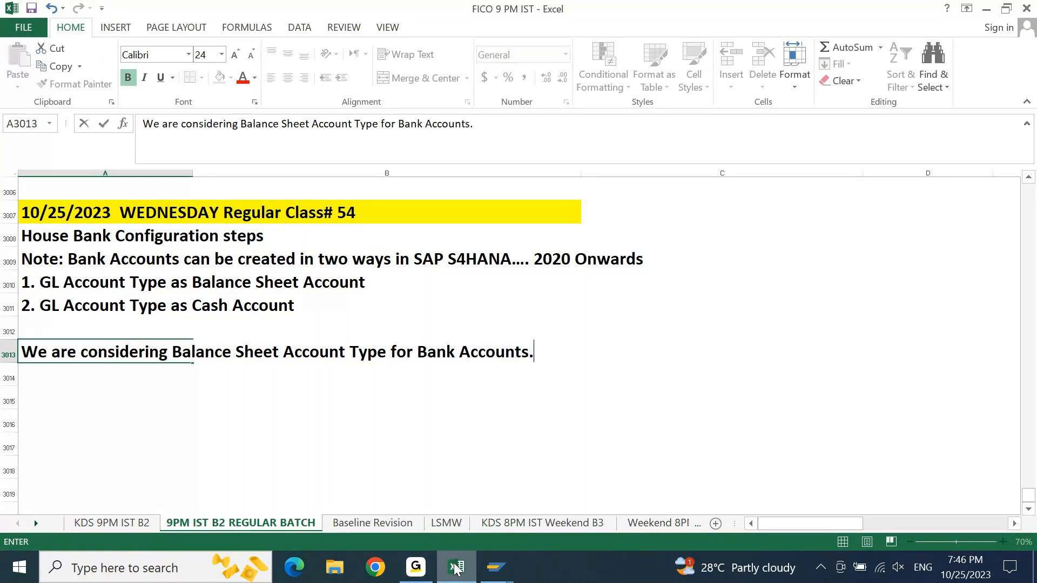
key("Return")
- Fill cells A3013:B3013 with a light gold colour to highlight the Balance Sheet Account Type note
key("Up")
key("shift+Right")
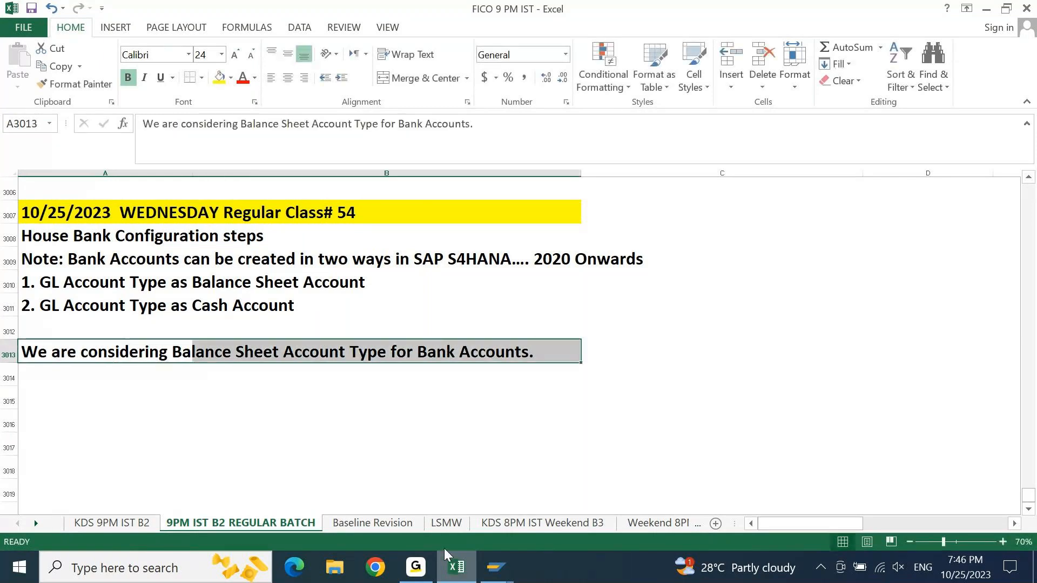
left_click(231, 77)
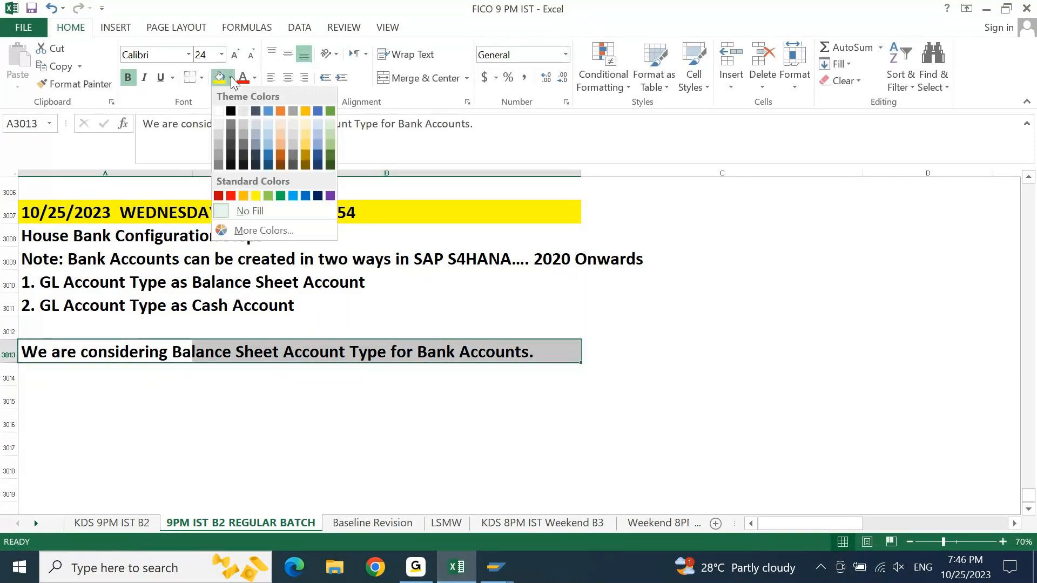
left_click(307, 129)
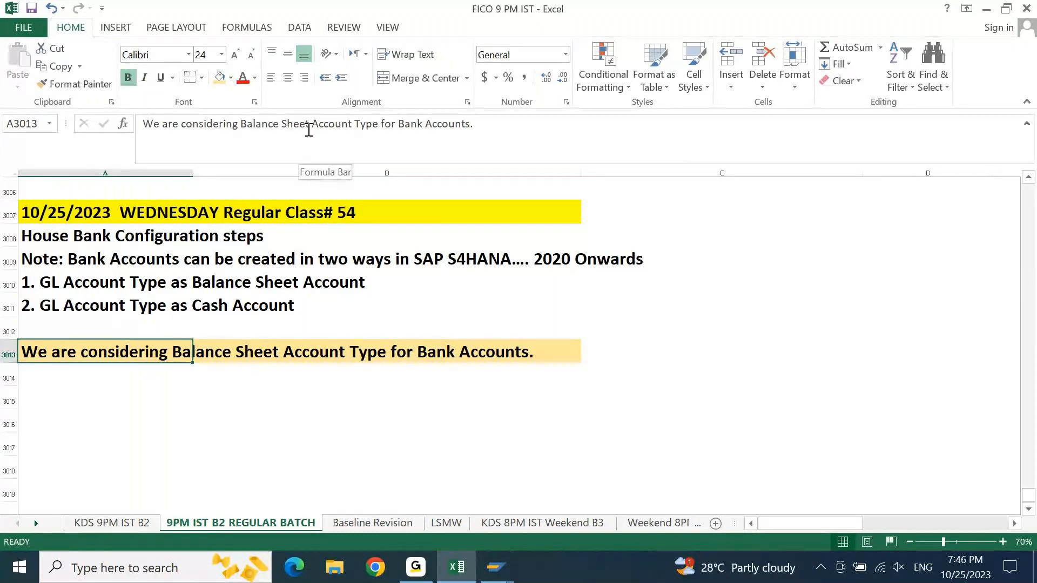
key("shift+Right")
key("shift+Right")
key("shift+Left")
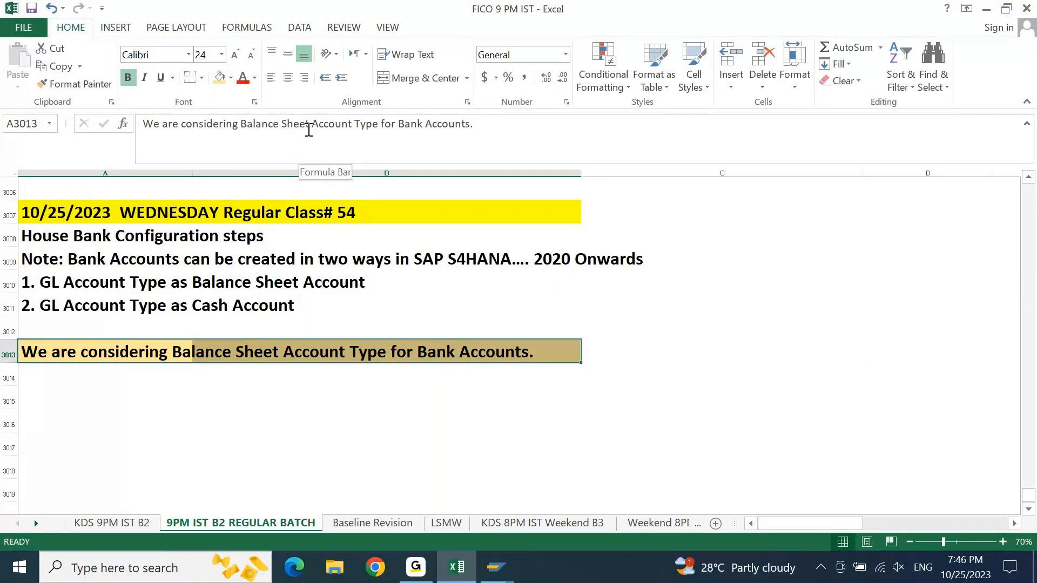
key("shift+Left")
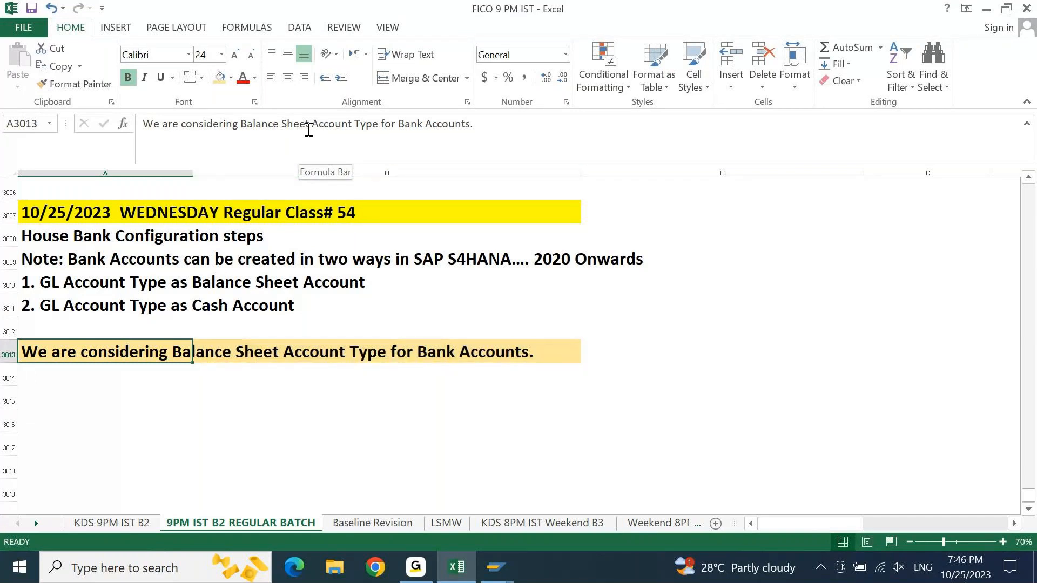
key("Up")
key("Up")
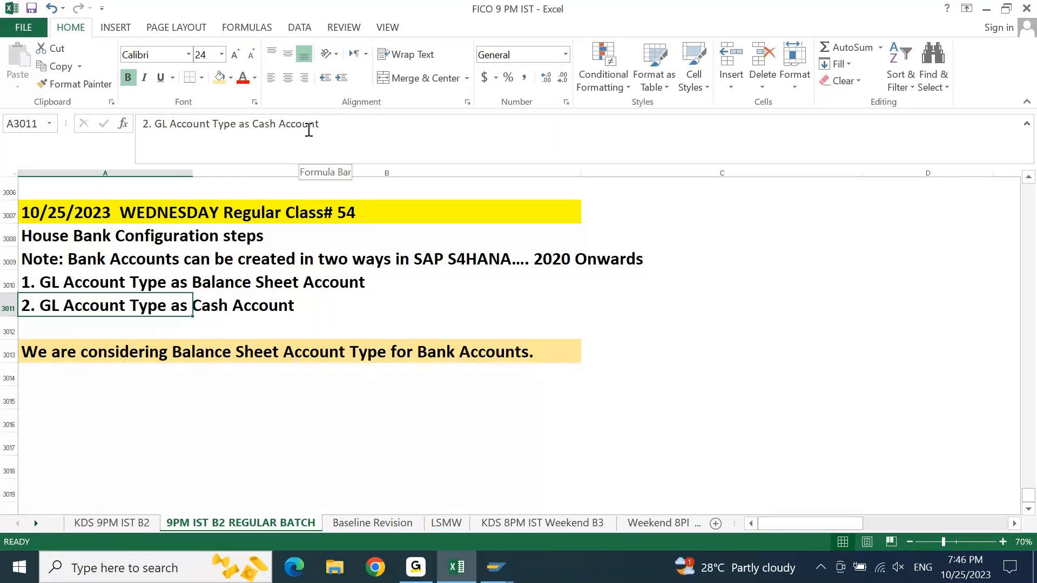
key("Down")
key("Down")
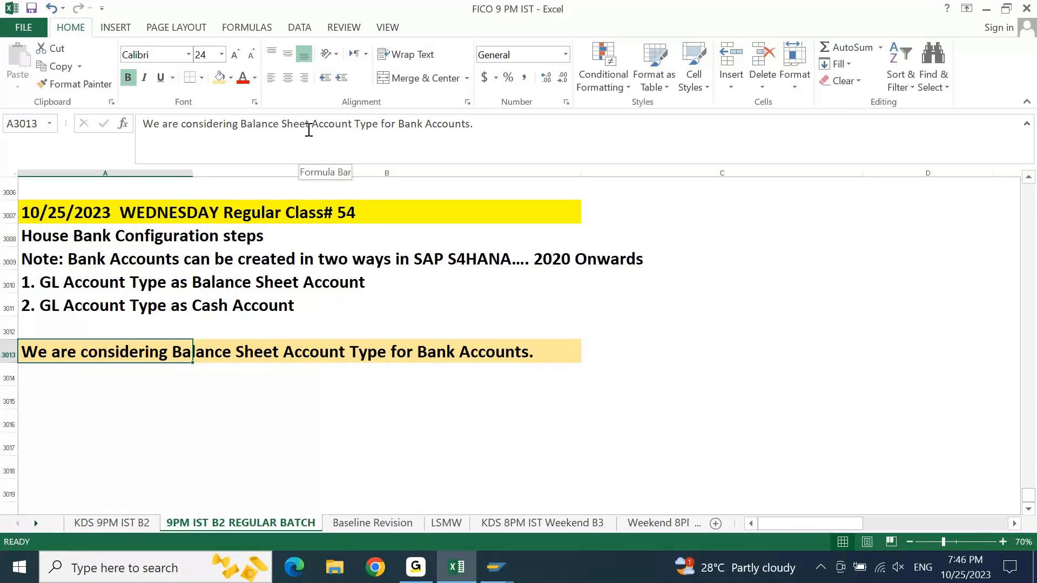
key("Up")
key("Up")
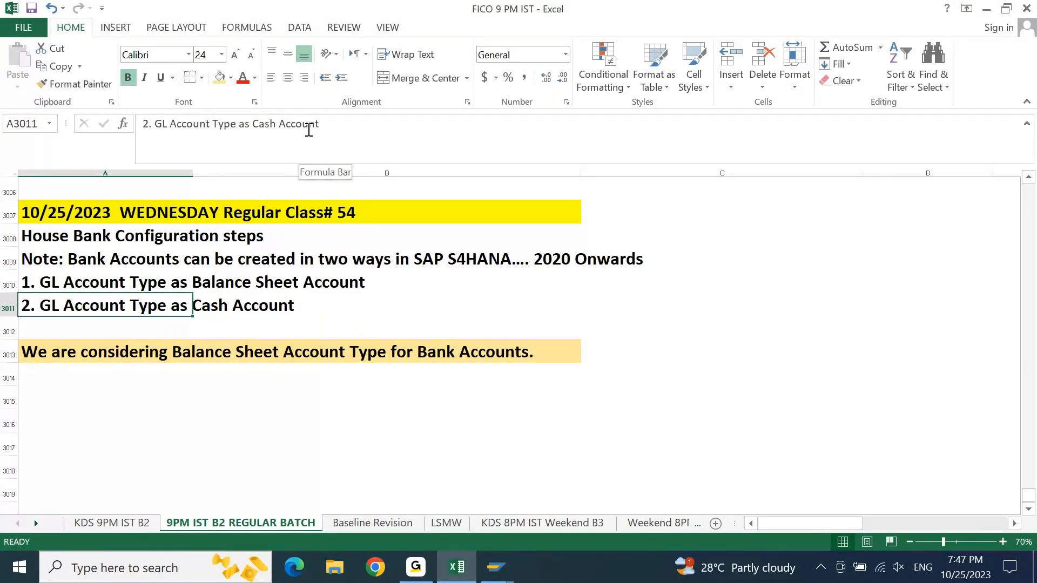
key("shift+Right")
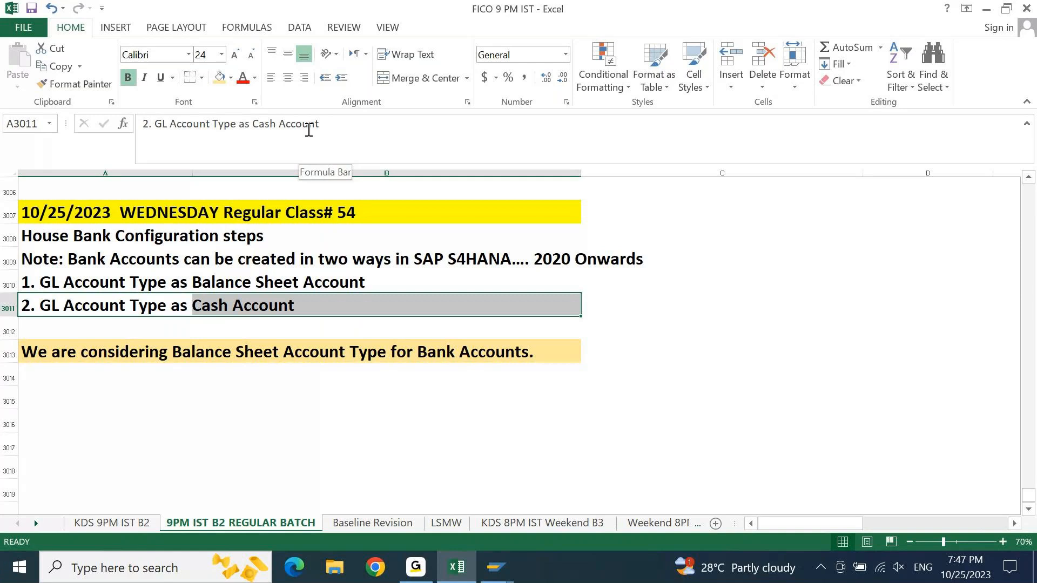
key("Down")
key("Down")
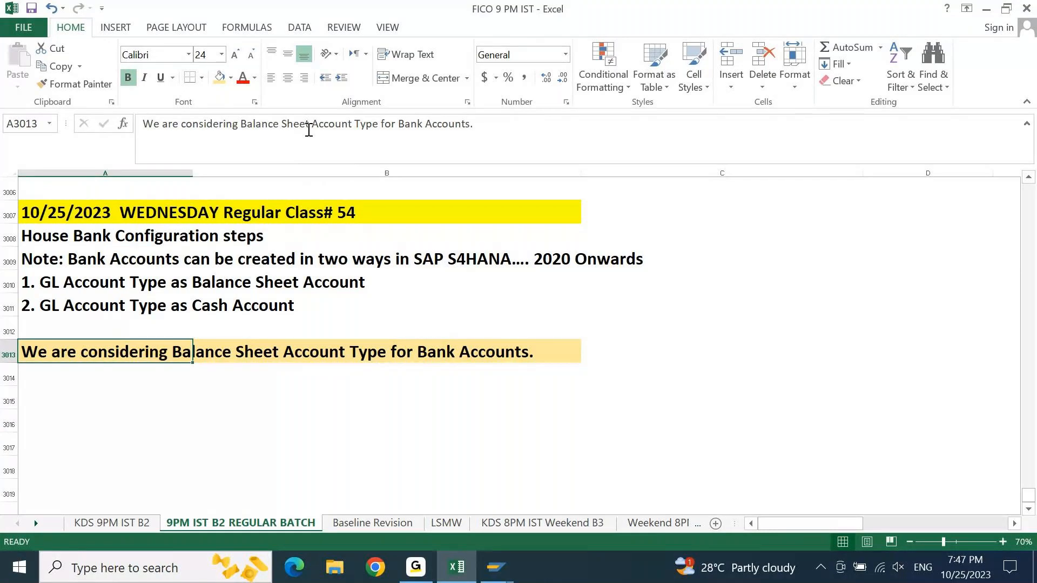
- Switch to the SAP G/L account session and display the HDFC *256* Main account under BANK BALANCES
mouse_move(496, 568)
left_click(537, 495)
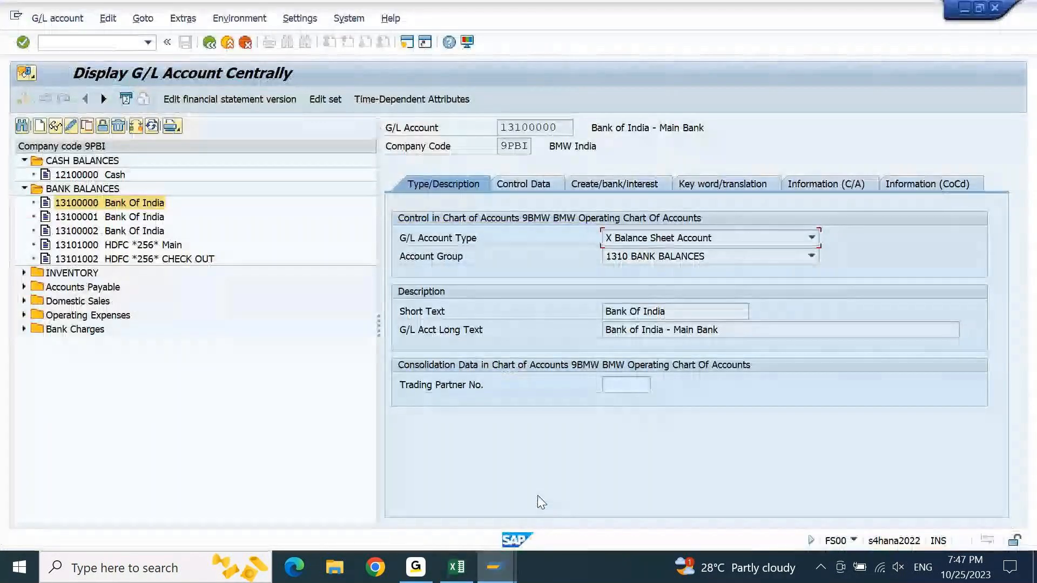
left_click(155, 250)
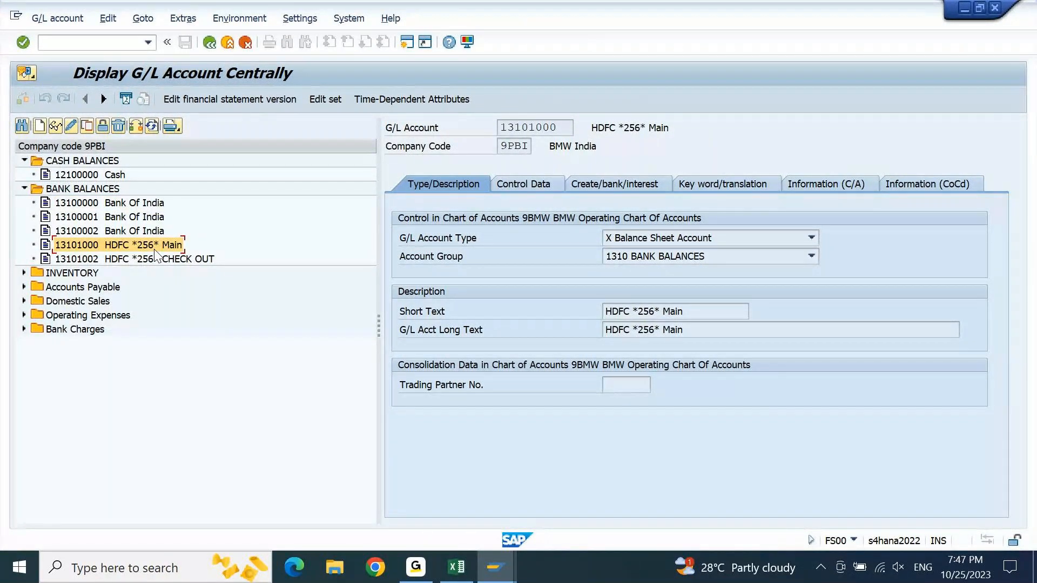
- Switch back to the Excel notes and enter "1. Identify the Bank account which needs to be set up in SAP." in cell A3014
left_click(457, 568)
key("Return")
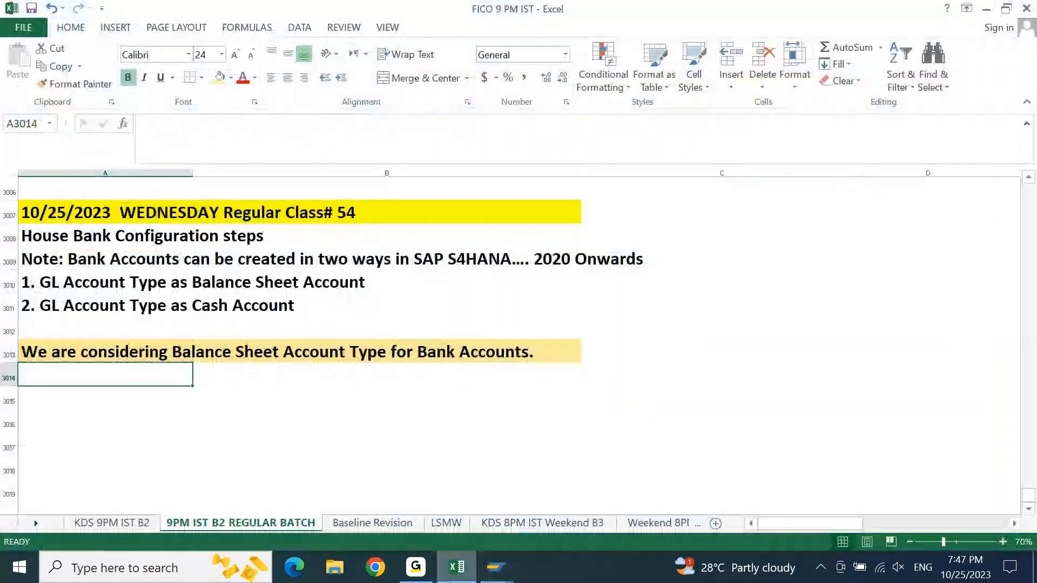
key("Return")
key("Return")
key("Up")
key("Up")
key("Up")
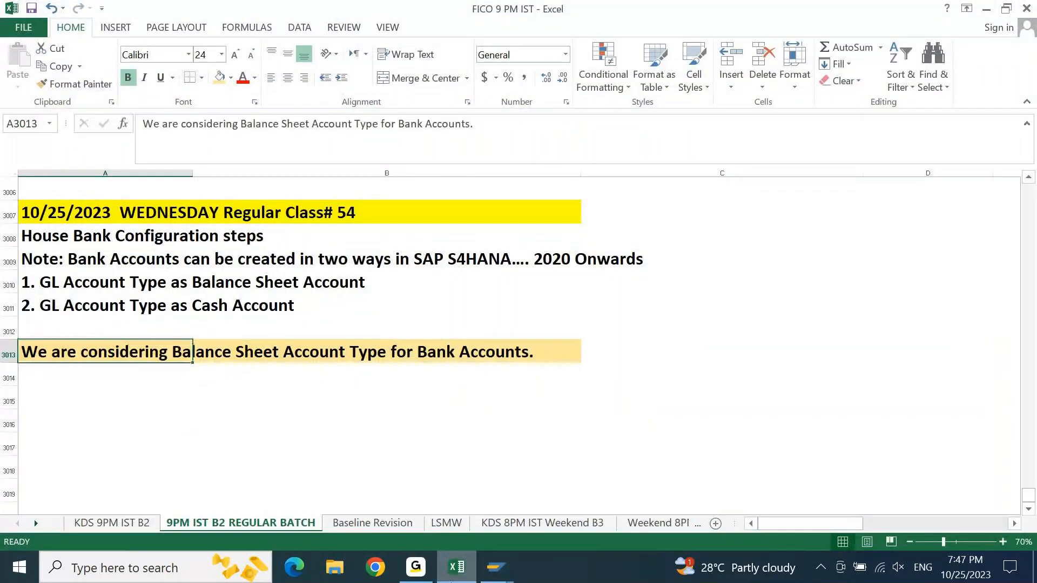
key("Down")
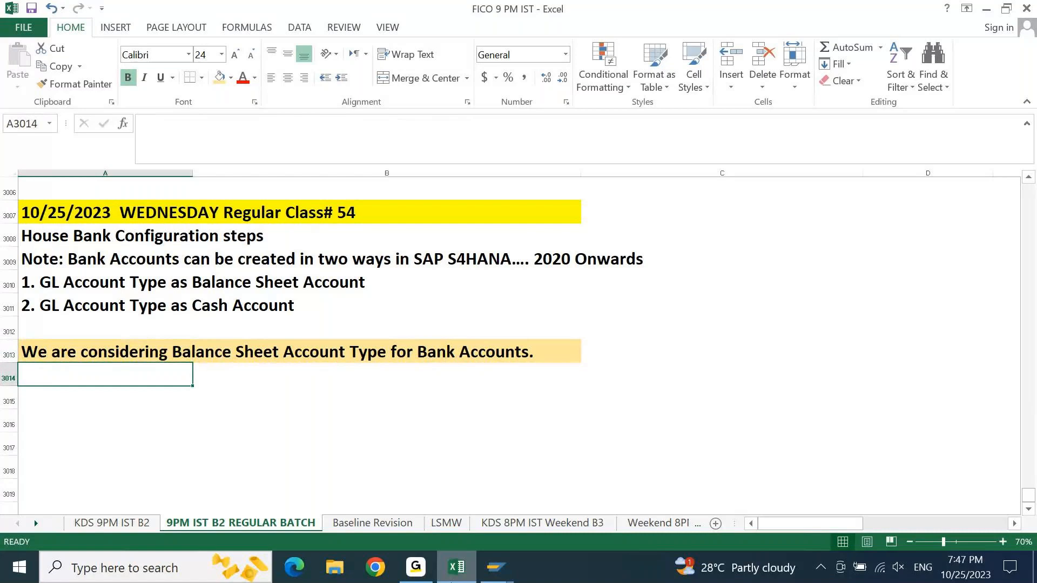
type("1. ")
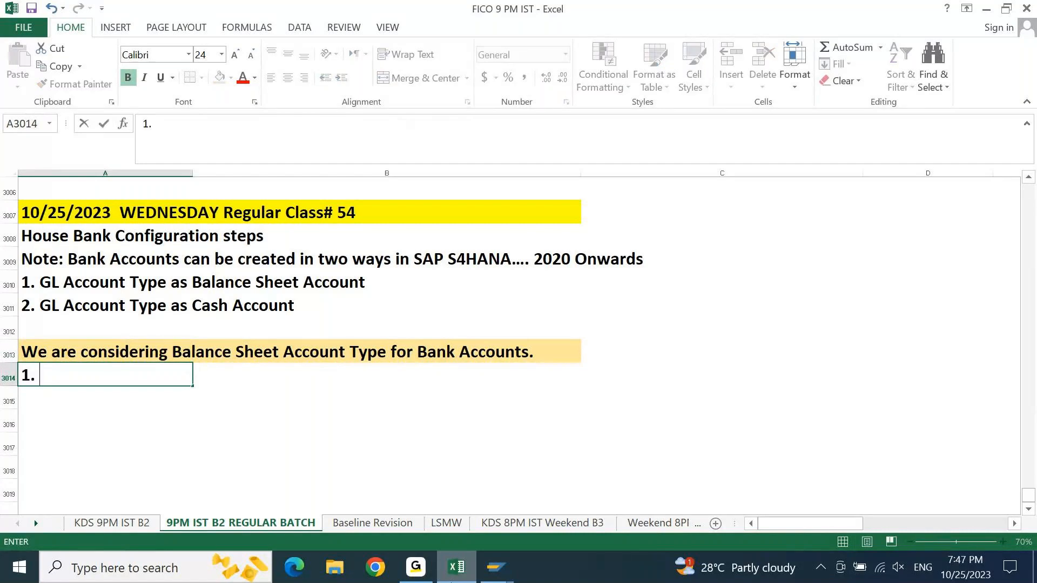
type("Create")
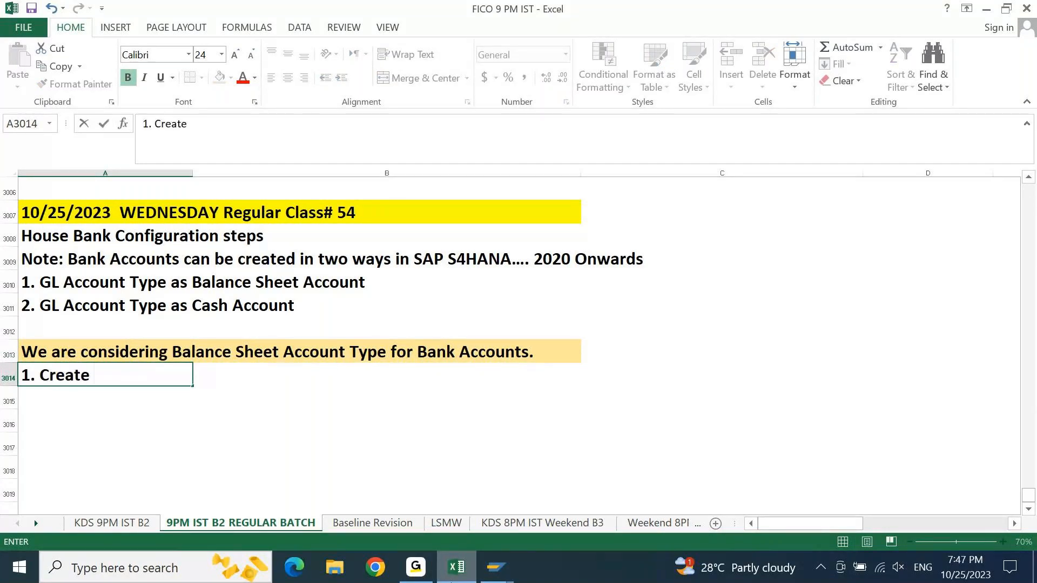
key("BackSpace")
key("BackSpace")
key("BackSpace")
key("BackSpace")
key("BackSpace")
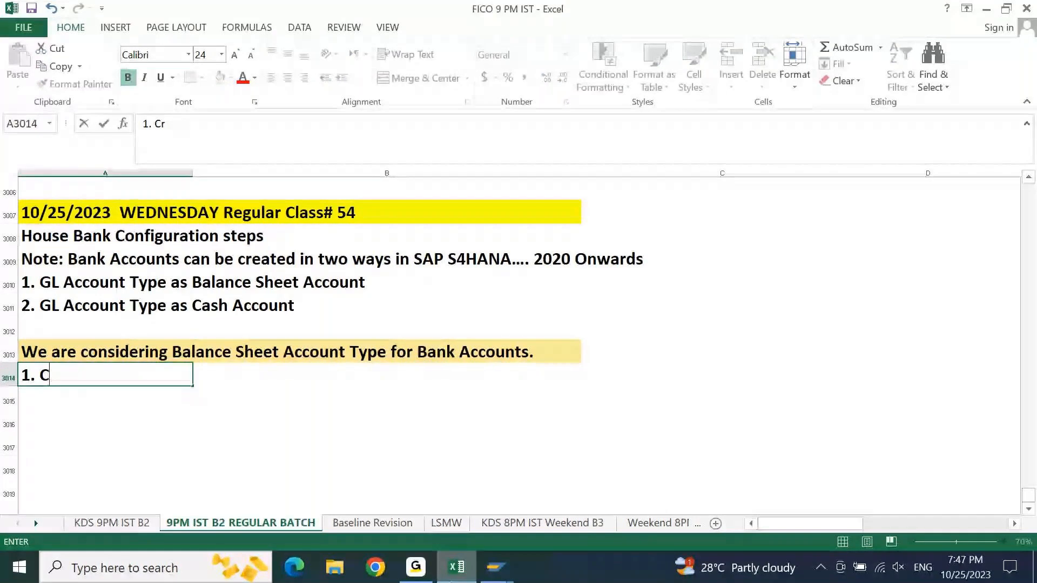
key("BackSpace")
type("Identify te")
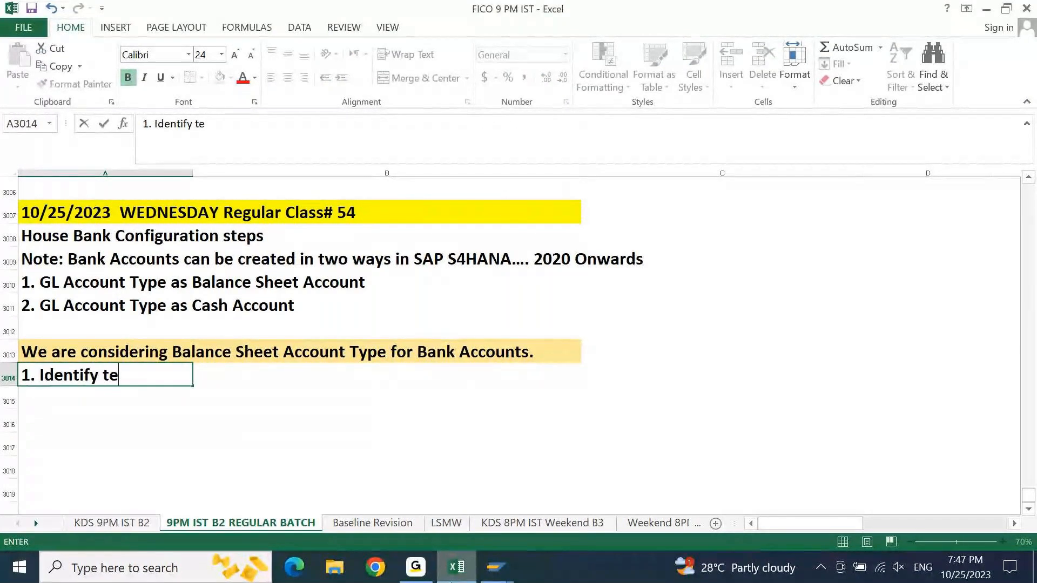
key("BackSpace")
type("he")
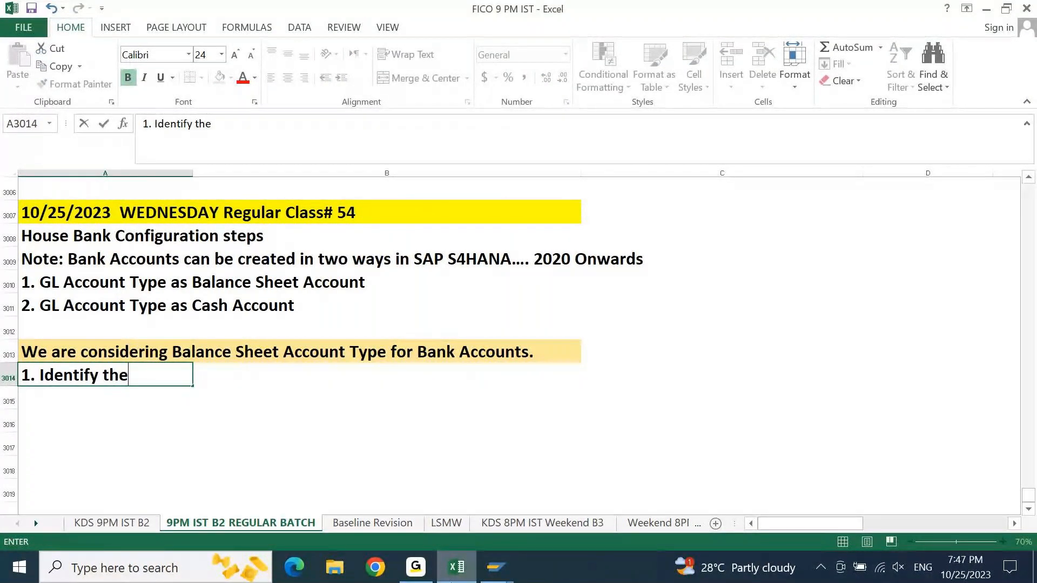
type(" Bank account ")
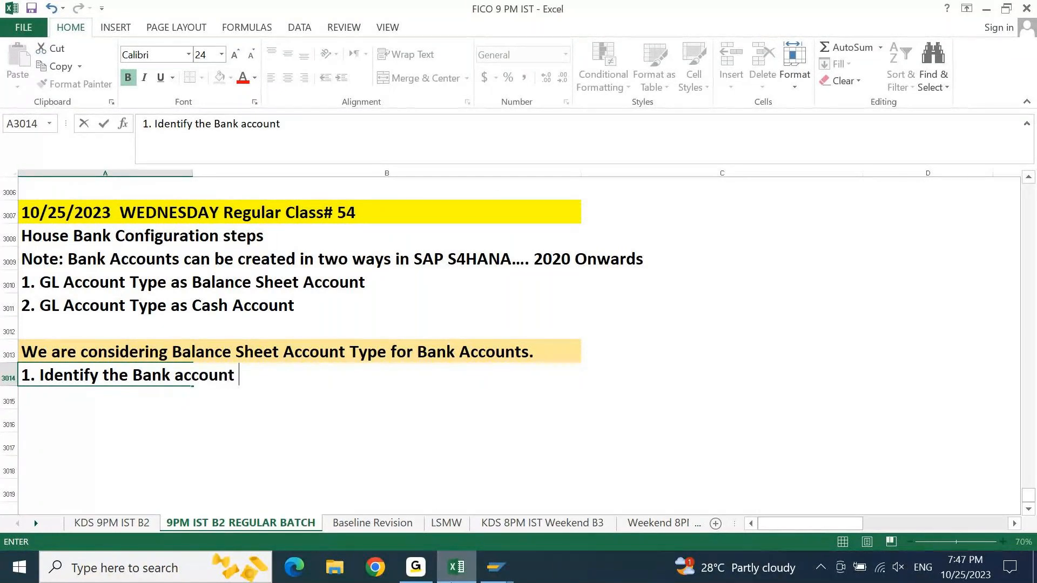
type("qh")
key("BackSpace")
key("BackSpace")
type("which needs to ")
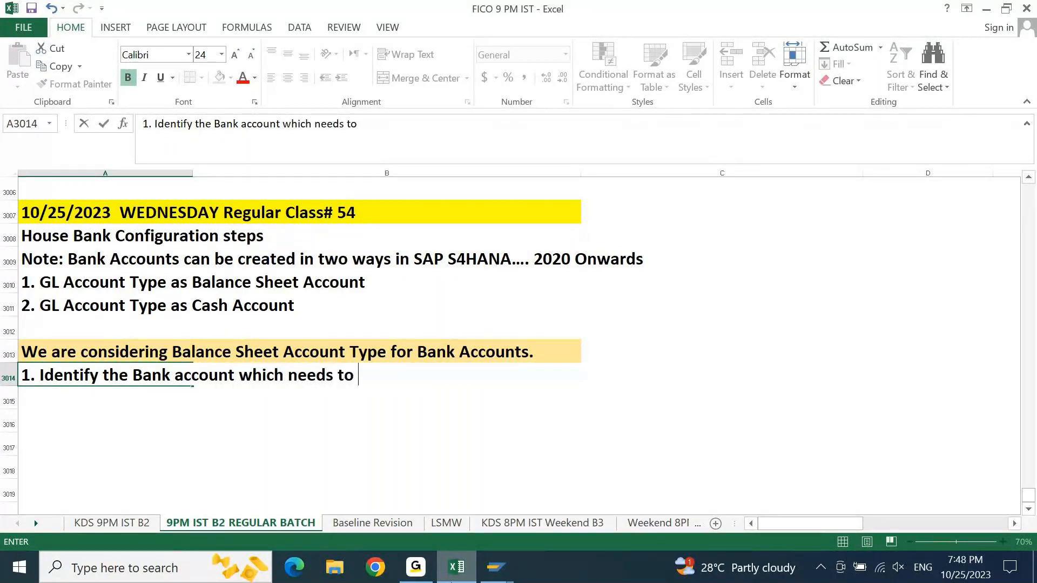
type("be set up ")
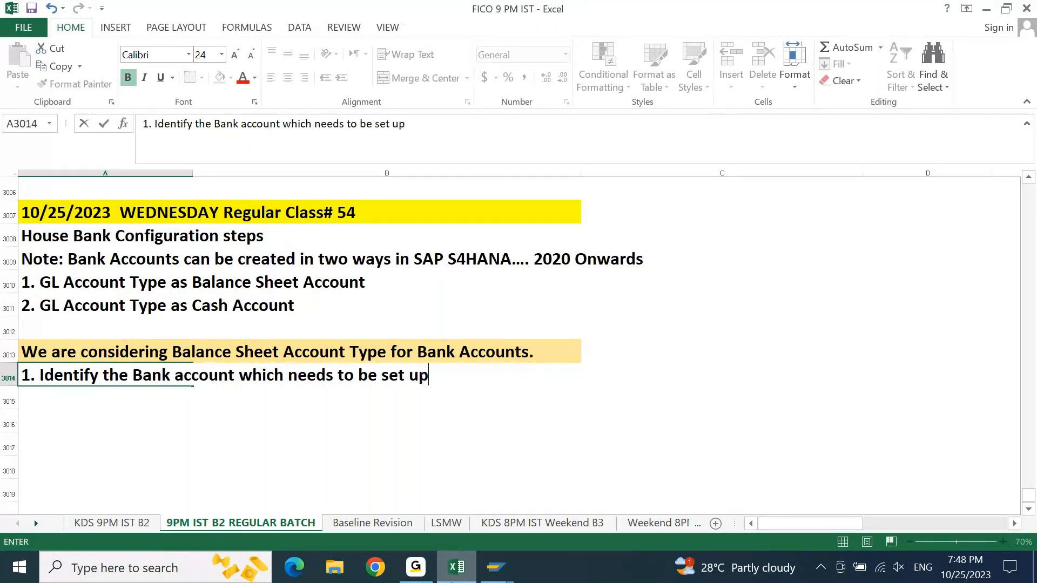
type("in SAP.")
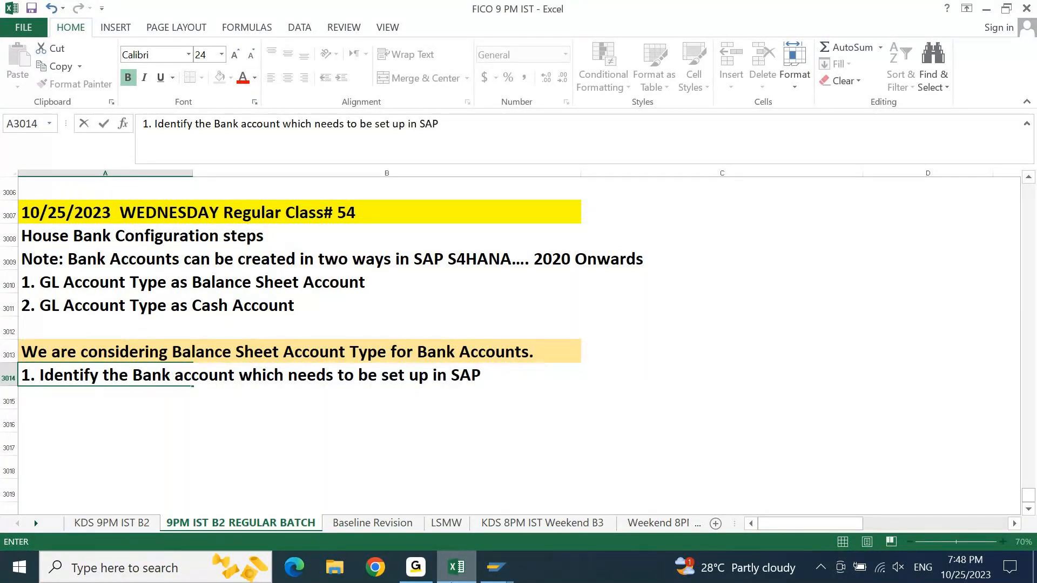
key("Return")
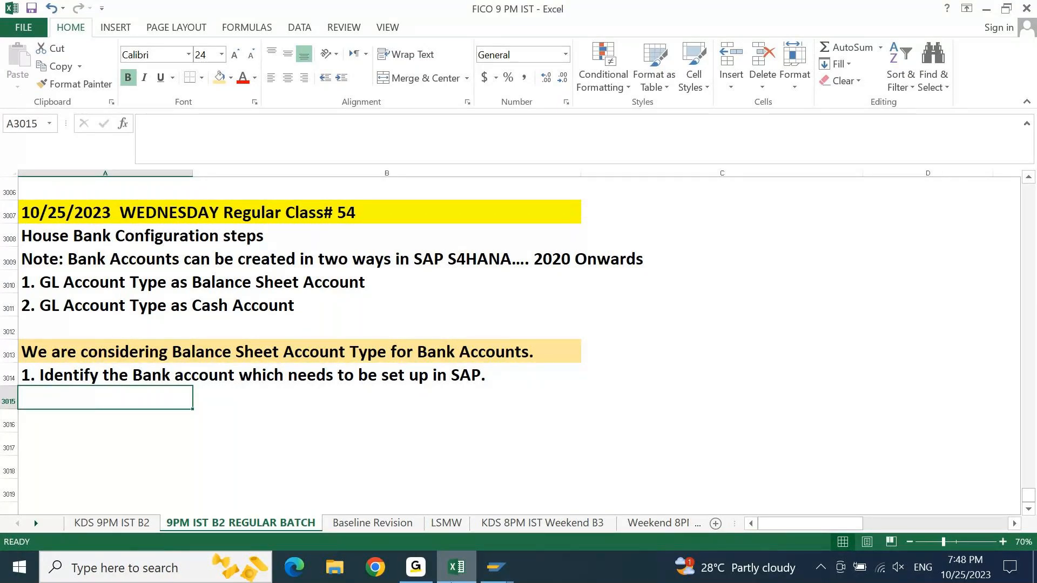
- Enter "2. Pick the Bank Key of the Bank ( IFSC / SWIFT )" in cell A3015
type("2.")
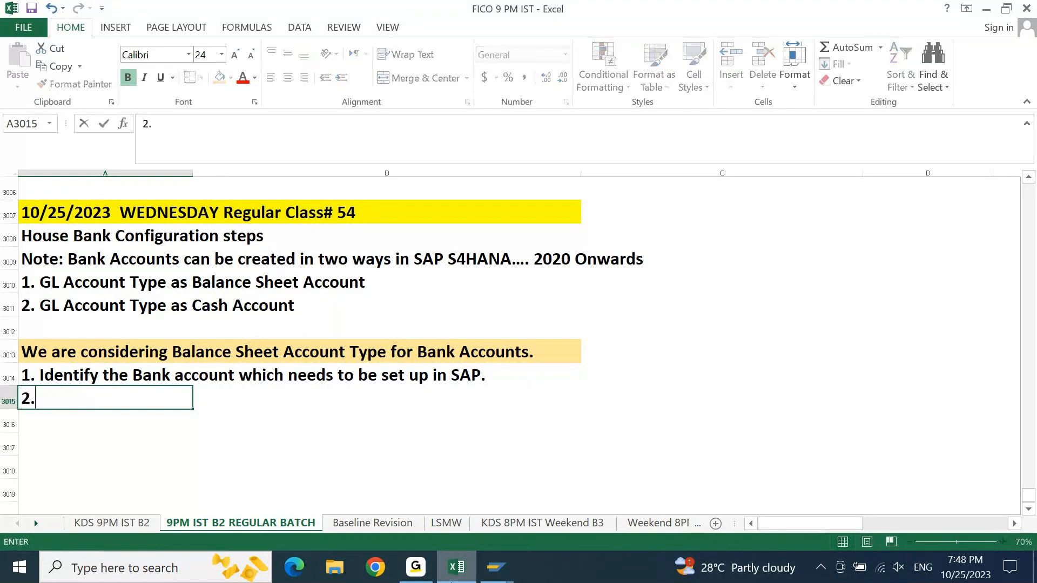
type(" Pick the Bank ")
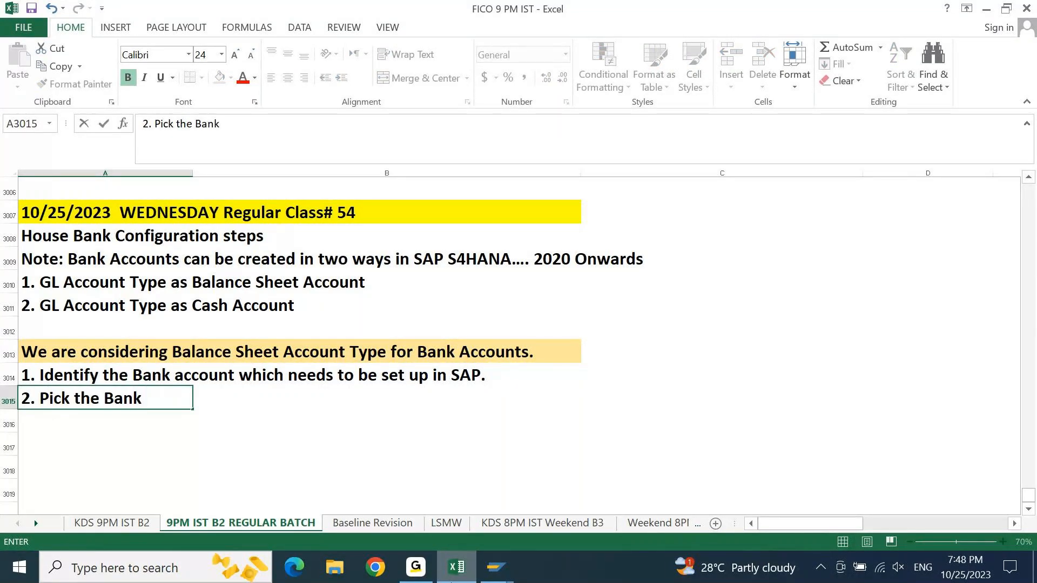
type("Key of the Bank ( ")
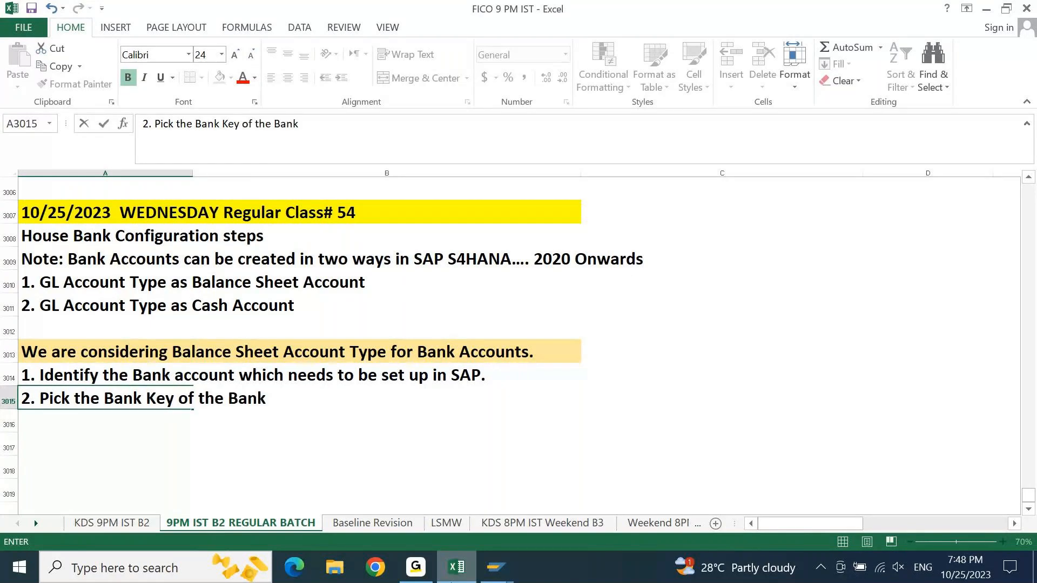
type("IFSC / SW")
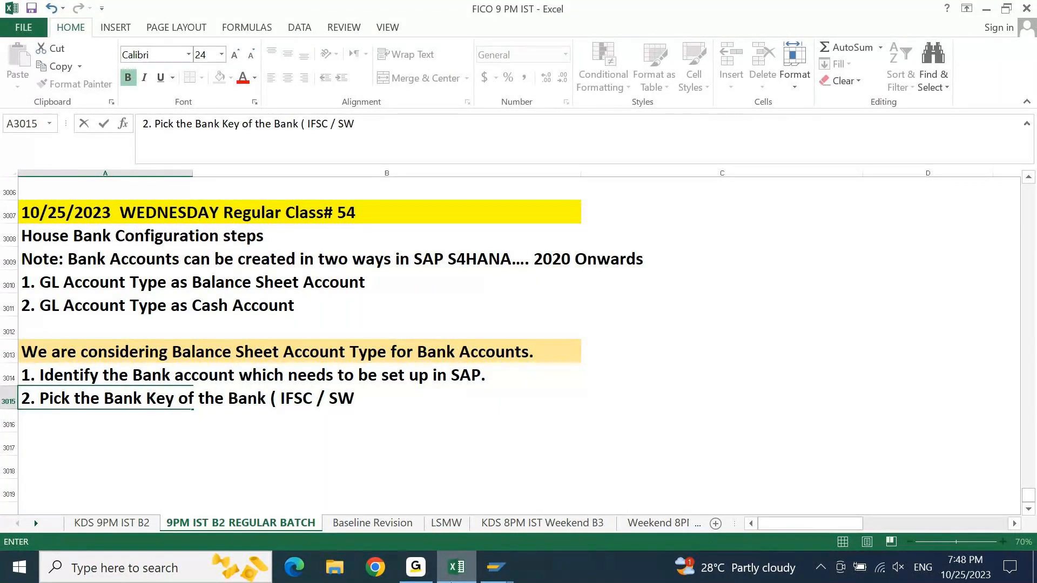
type("IFT )")
key("Return")
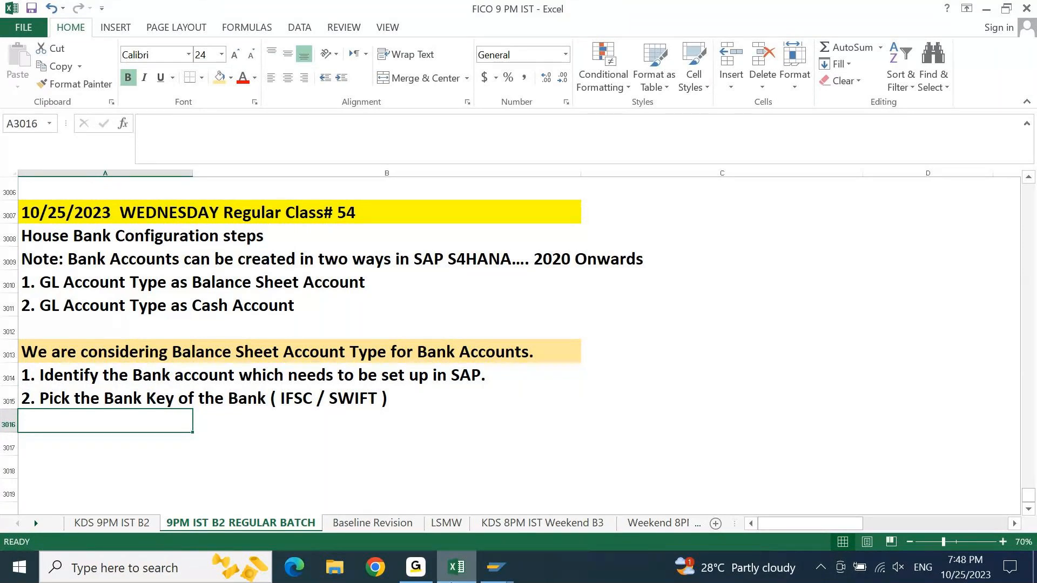
- Enter "3. Bank master creation ( FI01 )" in cell A3016
type("3. Bank ")
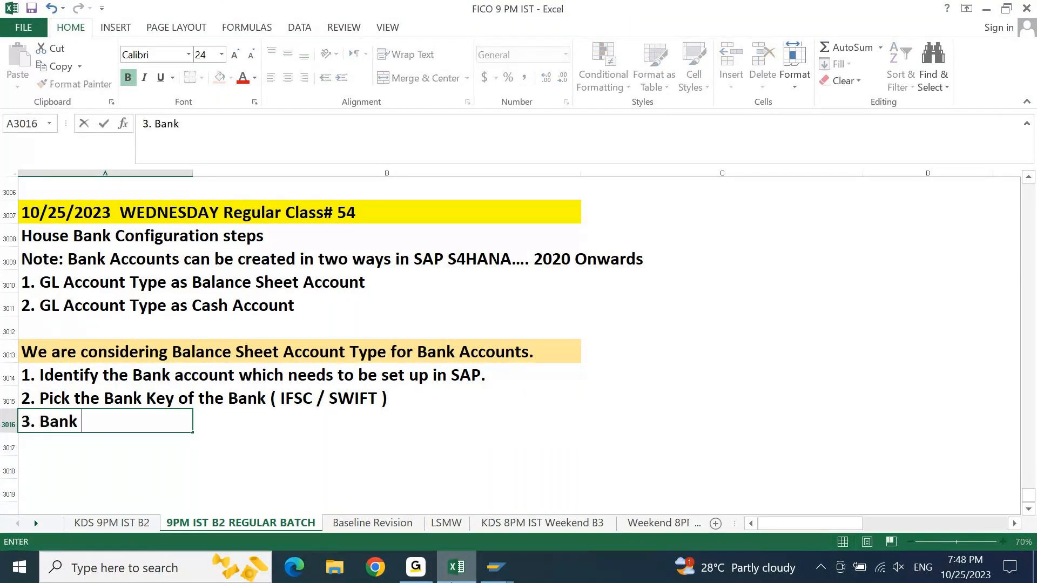
type("K")
key("BackSpace")
type("master o")
key("BackSpace")
type("cr")
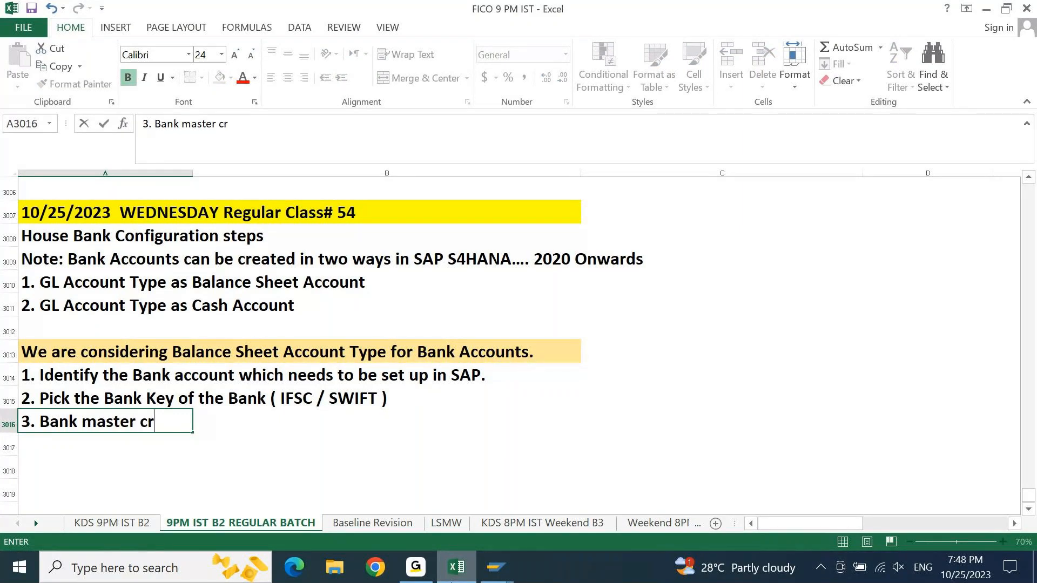
type("eation  (")
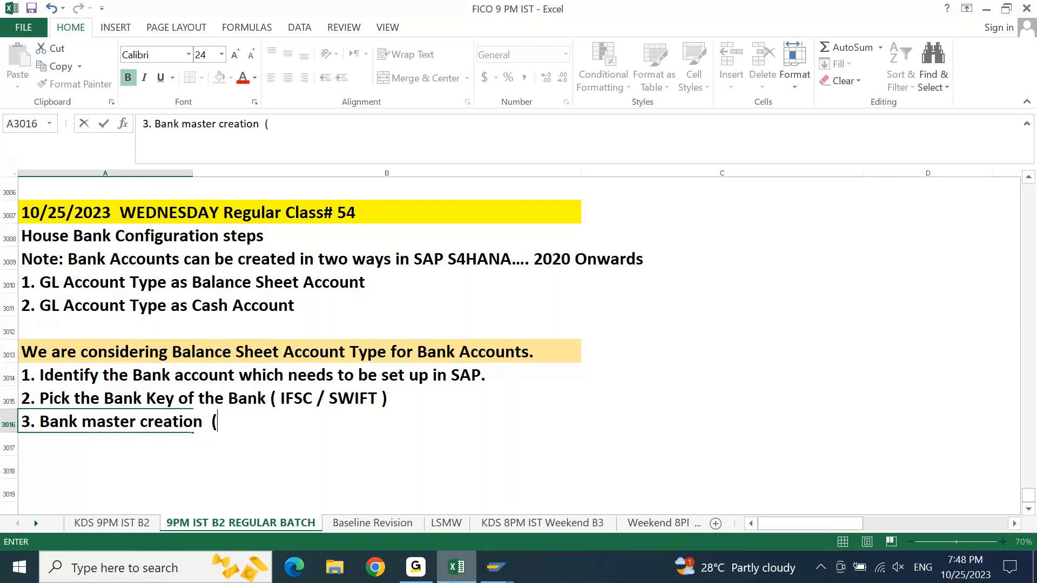
type(" FI01 )")
key("Return")
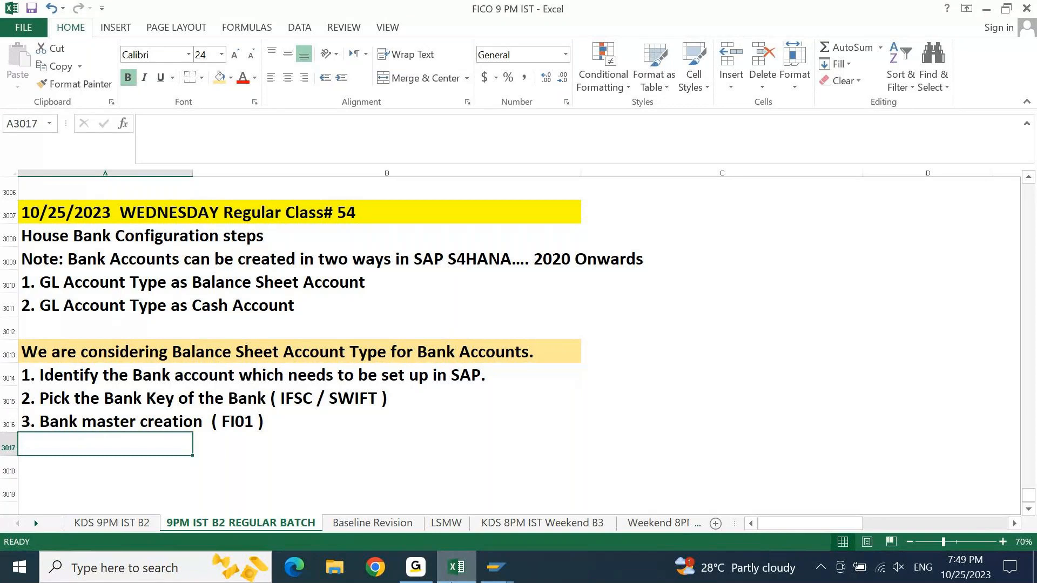
- Enter "4. Bank GL Accounts ( FS00 )" in cell A3017, padding with spaces to align the transaction code with the line above
type("4. Ba")
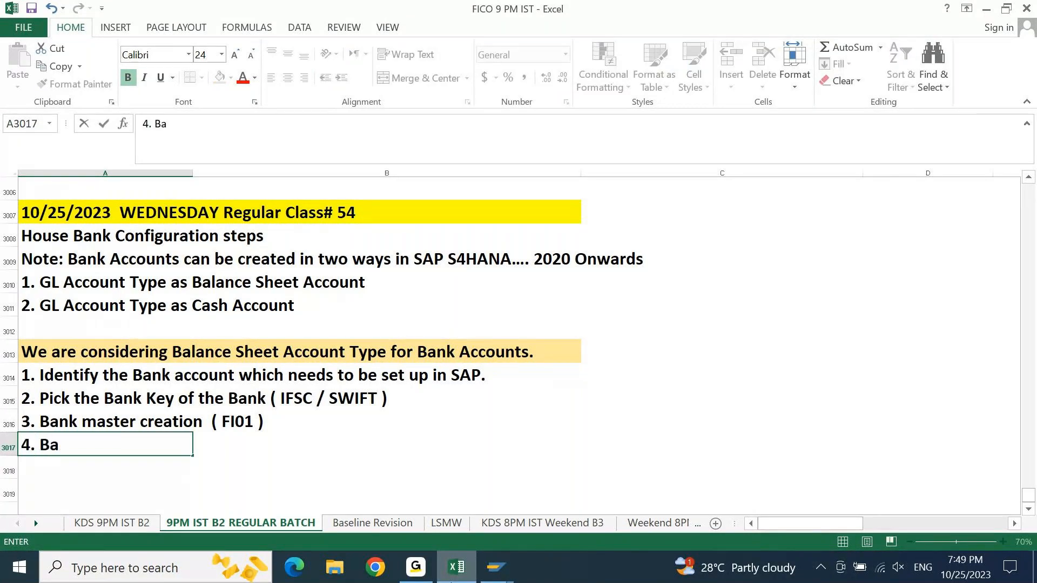
type("nk GL Acco")
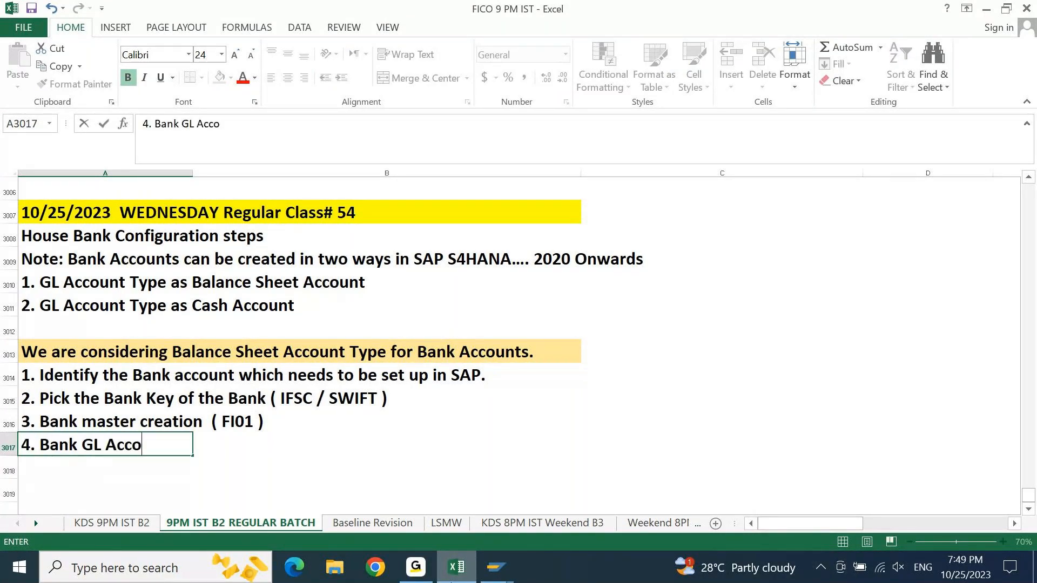
type("unts         ( FS00")
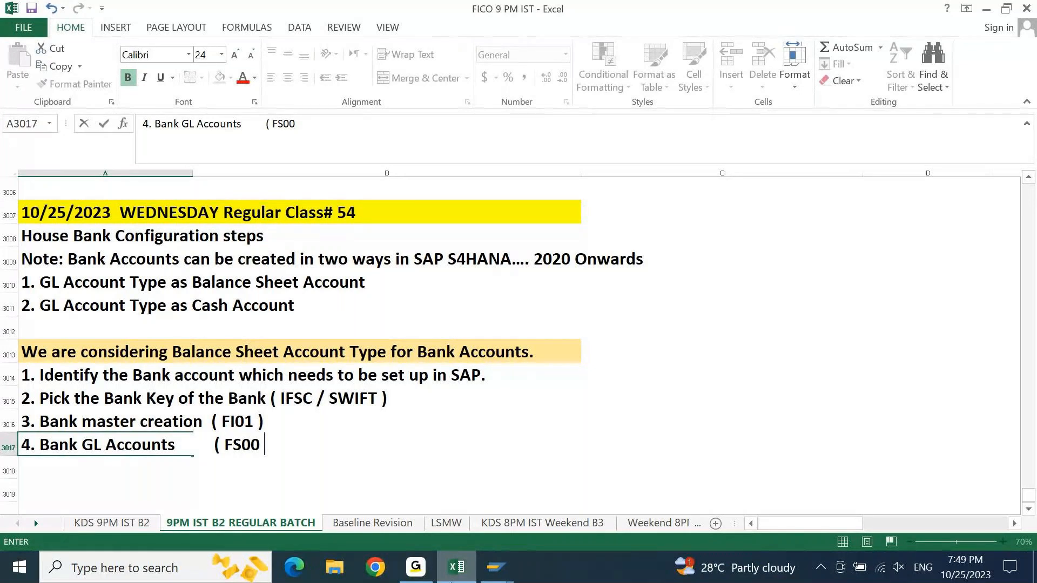
type(" )")
key("Return")
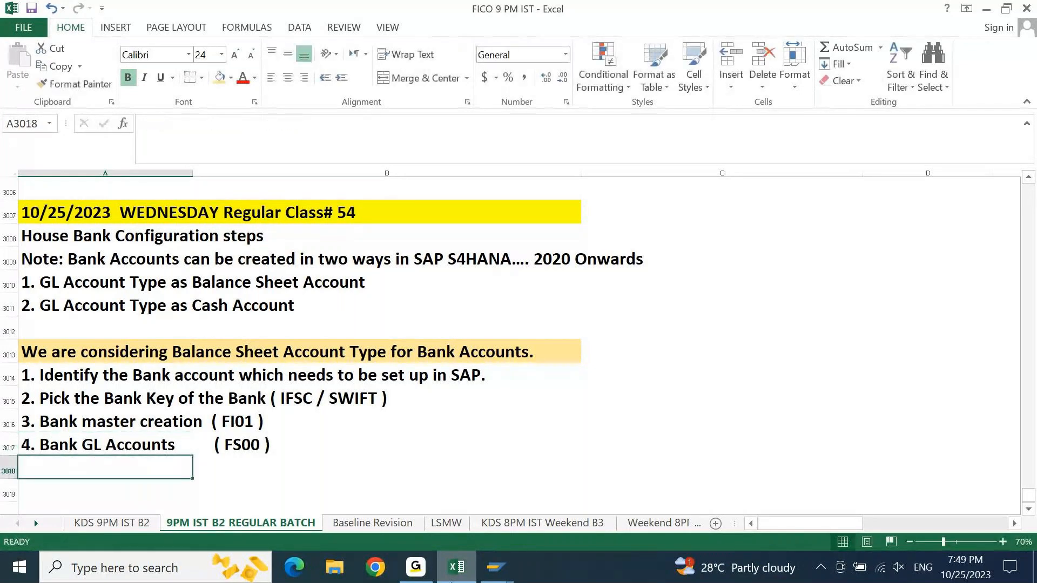
- Enter "5. Create House Bank ( FI12 )" in cell A3018, with the transaction code aligned under FS00
type("5. ")
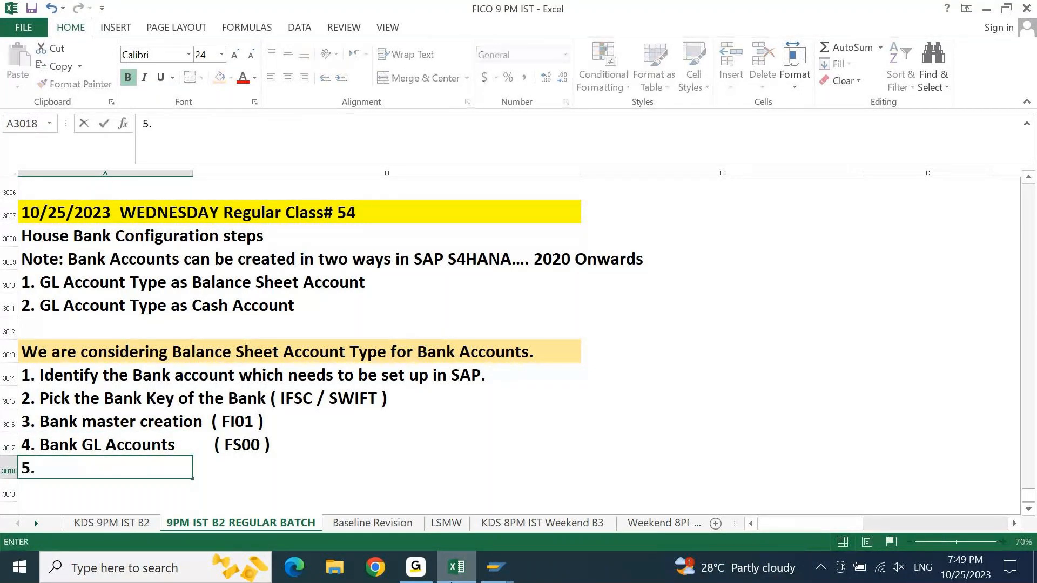
type("Create ")
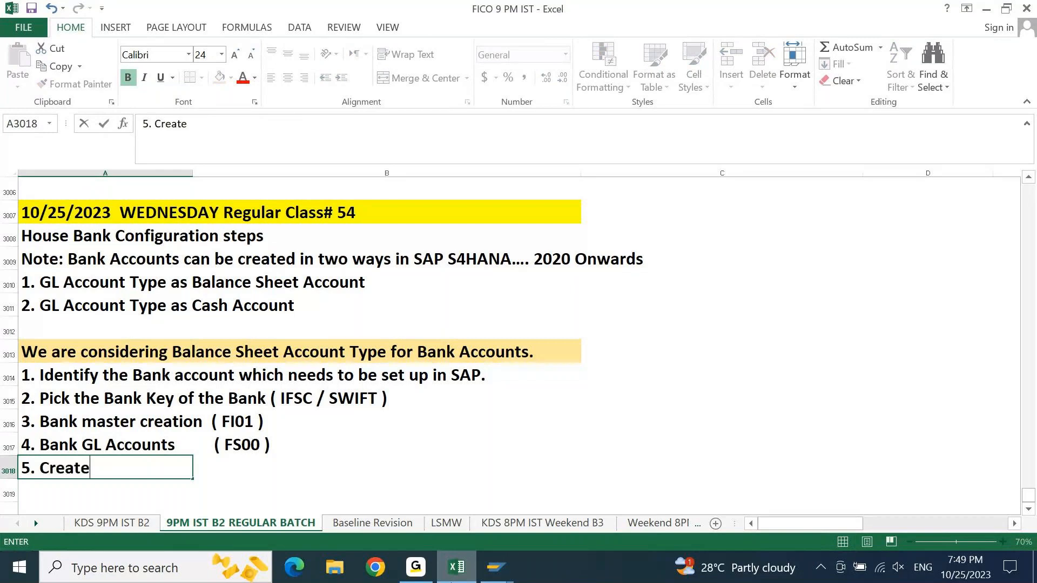
type("House Bank         ")
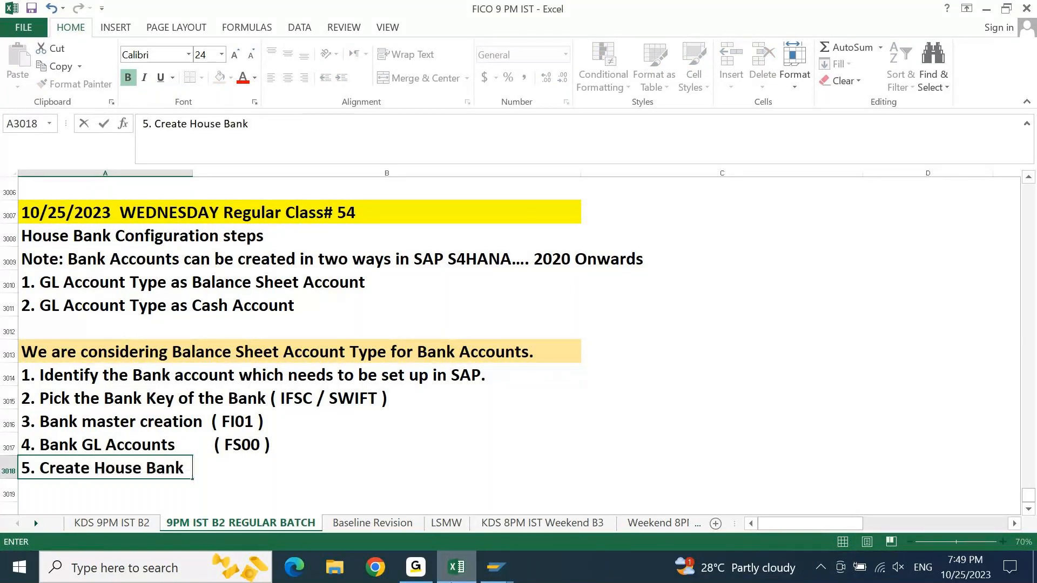
type("( FI12 )")
key("Return")
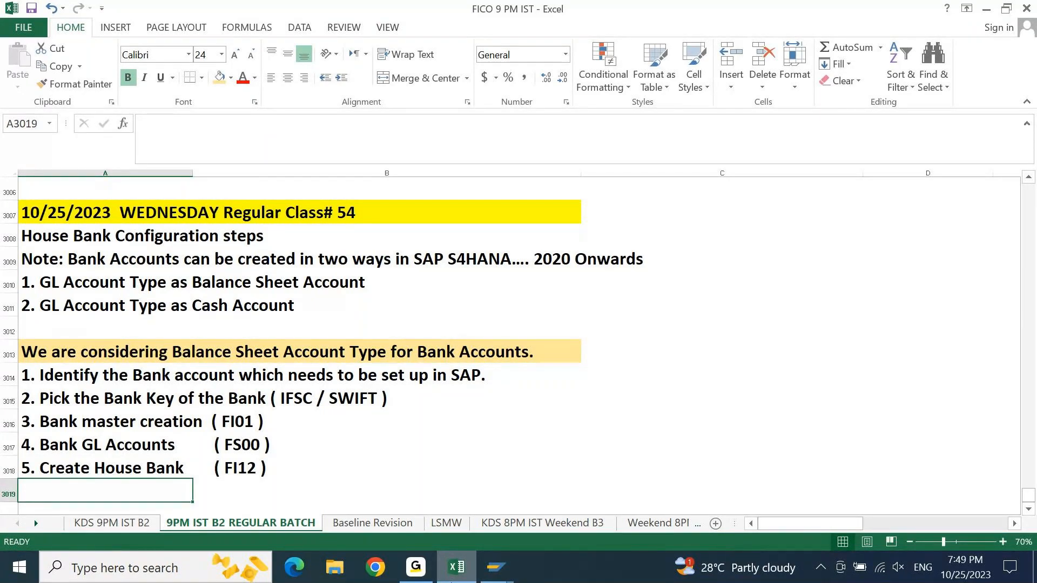
- Enter "6. Create House Bank Account ( Manage Bank Accounts Fiori App )" in cell A3019
key("Return")
key("Return")
key("Down")
key("Down")
key("Up")
key("Up")
key("Up")
key("Up")
key("Up")
key("Down")
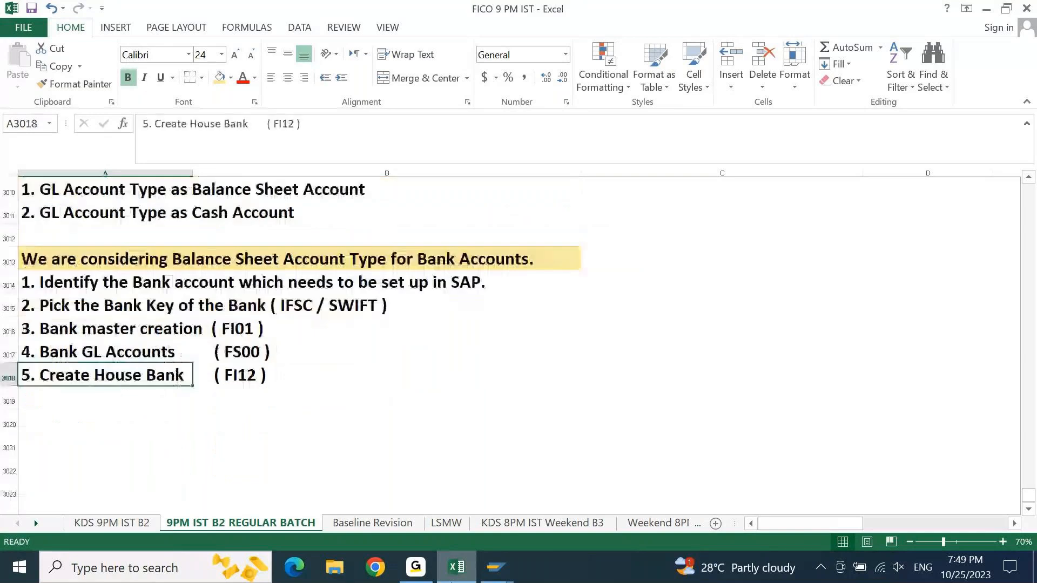
type("6.")
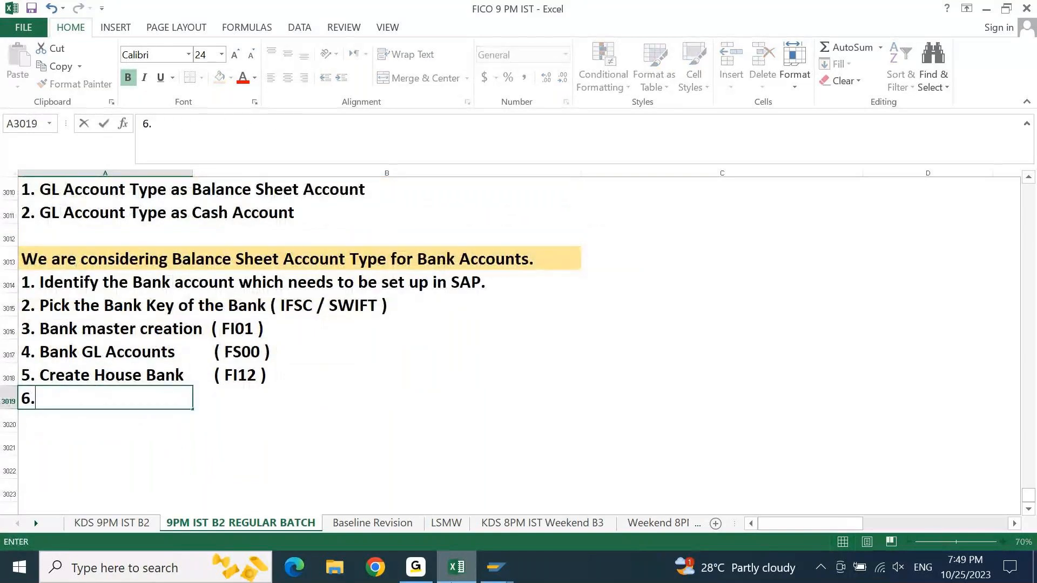
type(" Create")
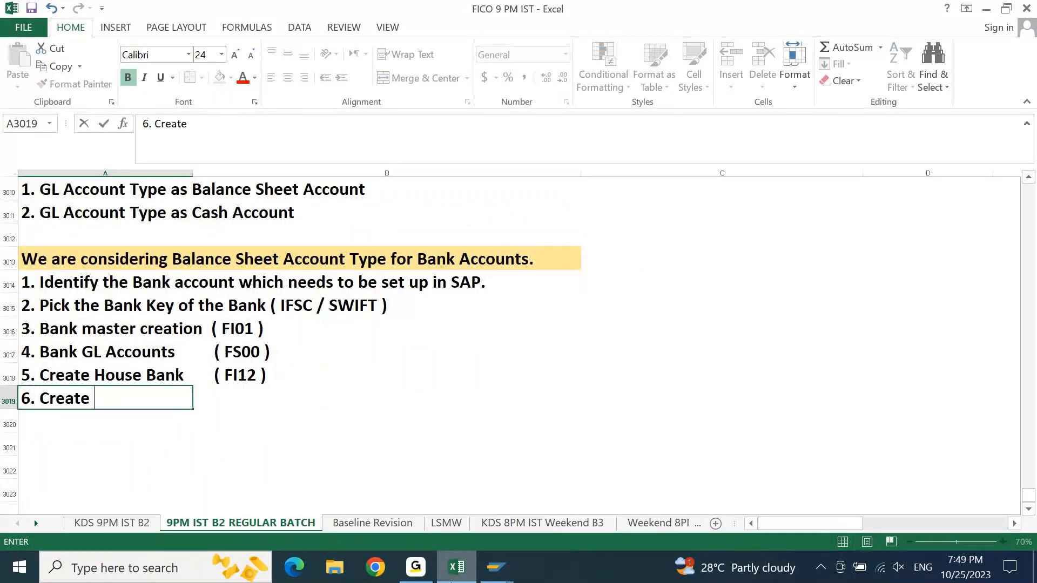
type(" House Ba")
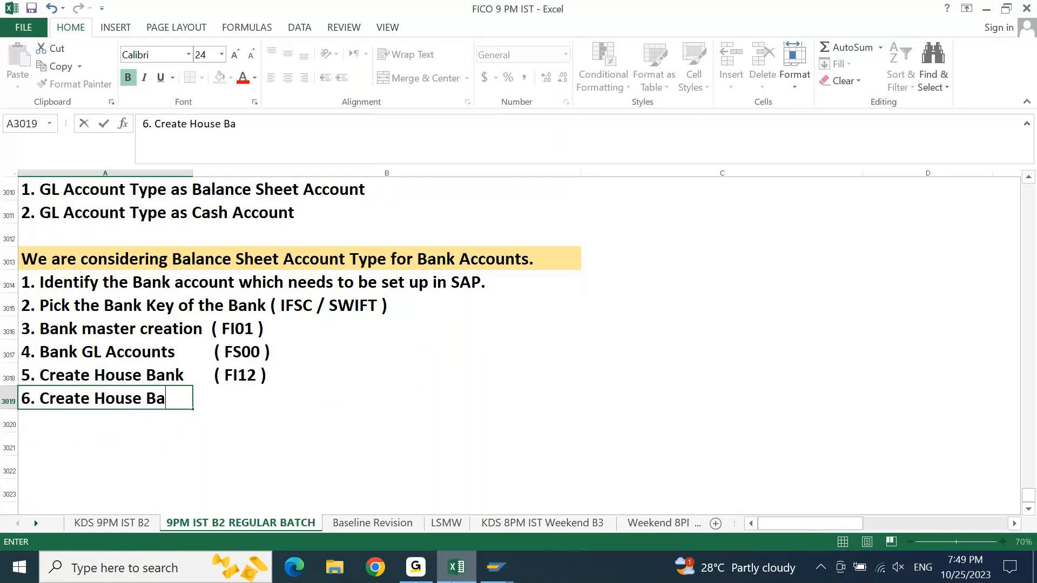
type("nk Account  ( Mana")
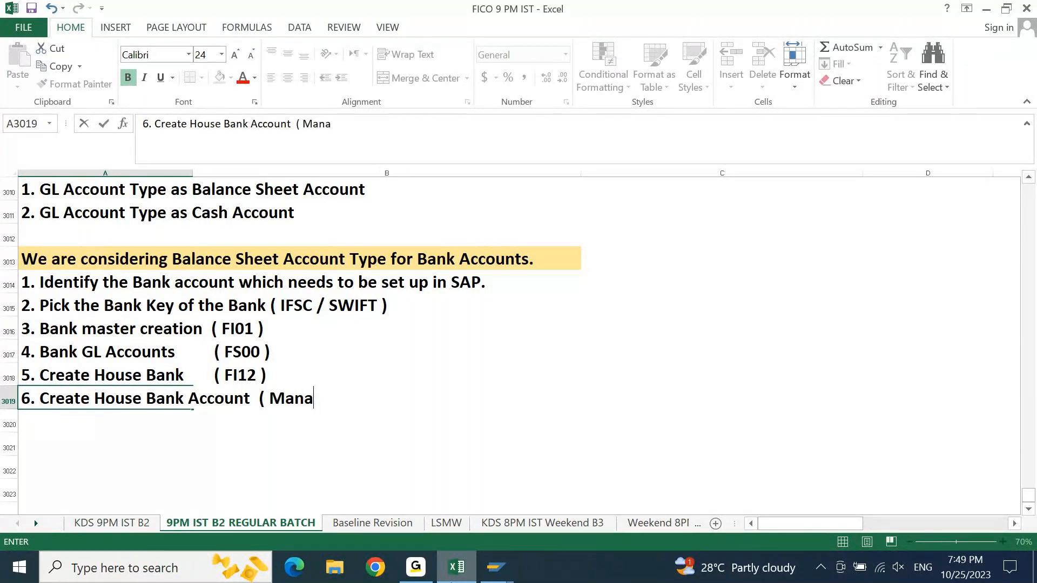
type("ge Bank Accounts Fio")
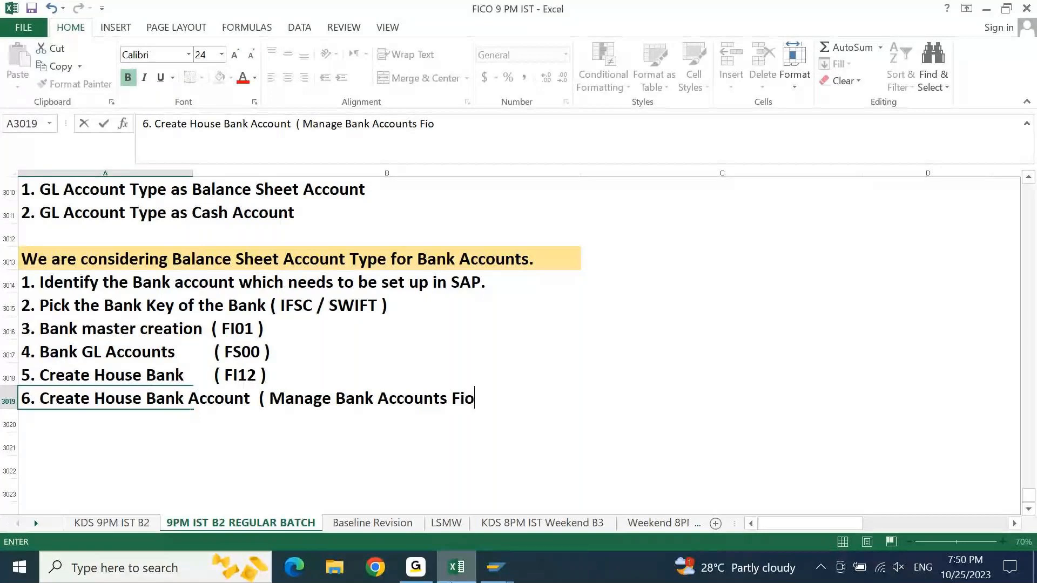
type("ri App )")
key("Return")
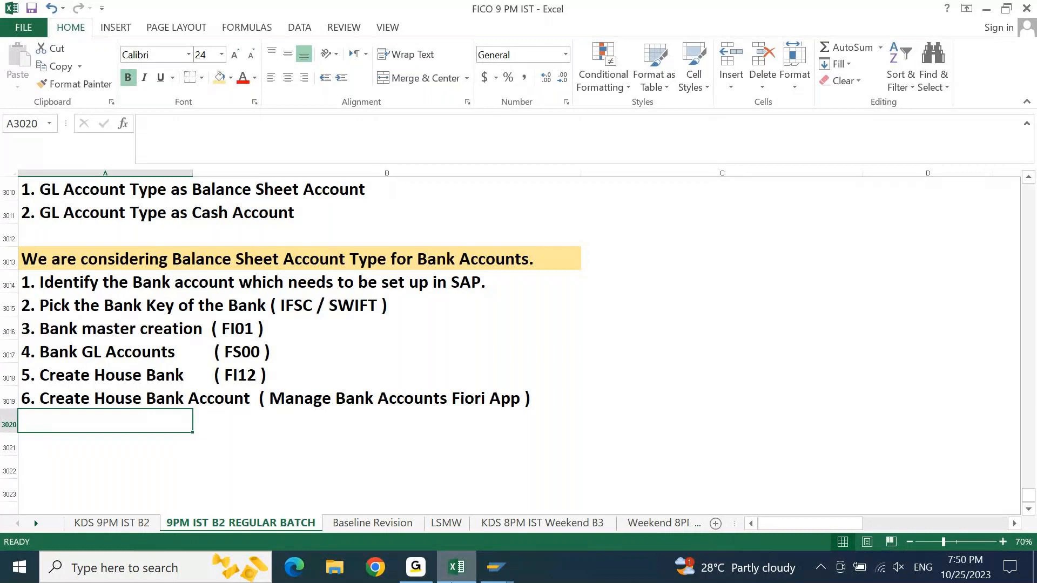
- Enter "7. Assign House Bank & Account ID in Bank GL Masters." in cell A3020
type("7. ")
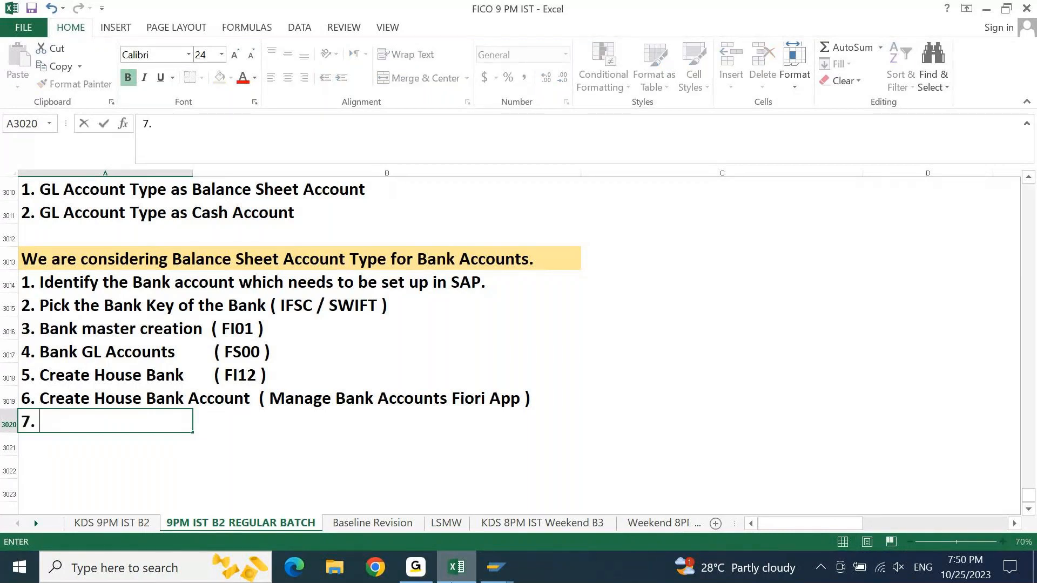
type("Assign")
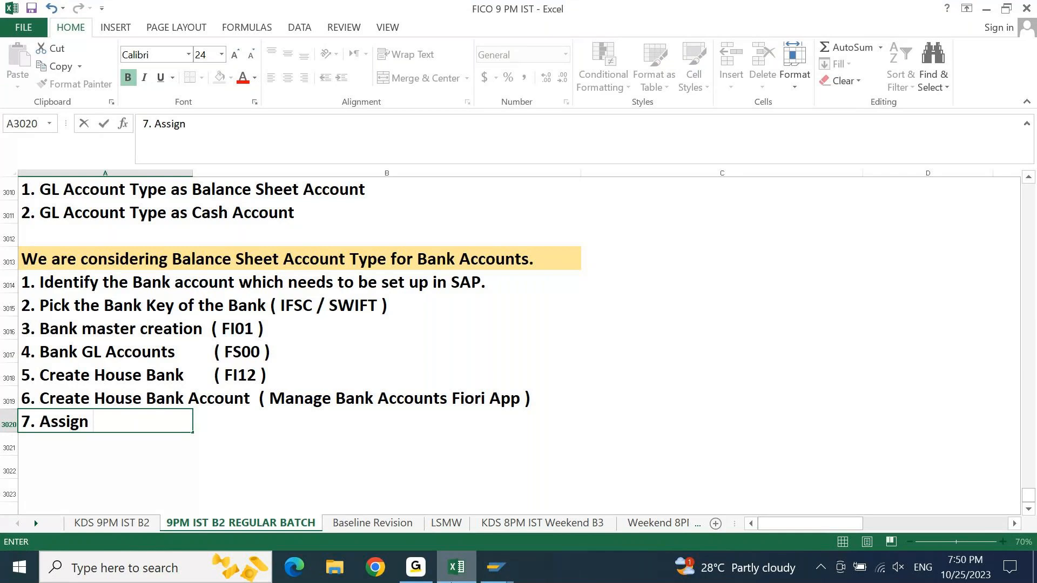
type(" House Bank")
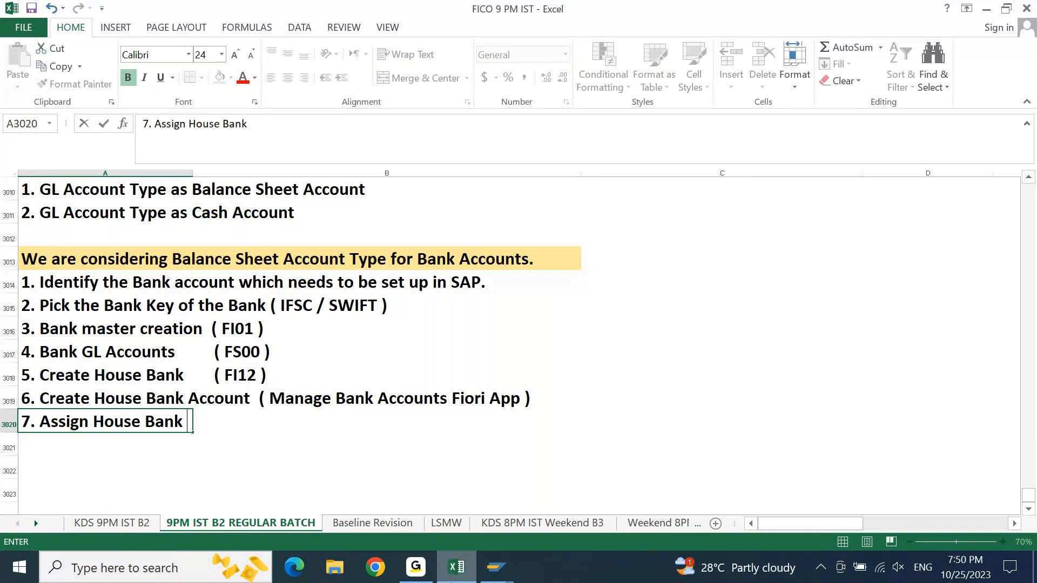
type(" & Account i")
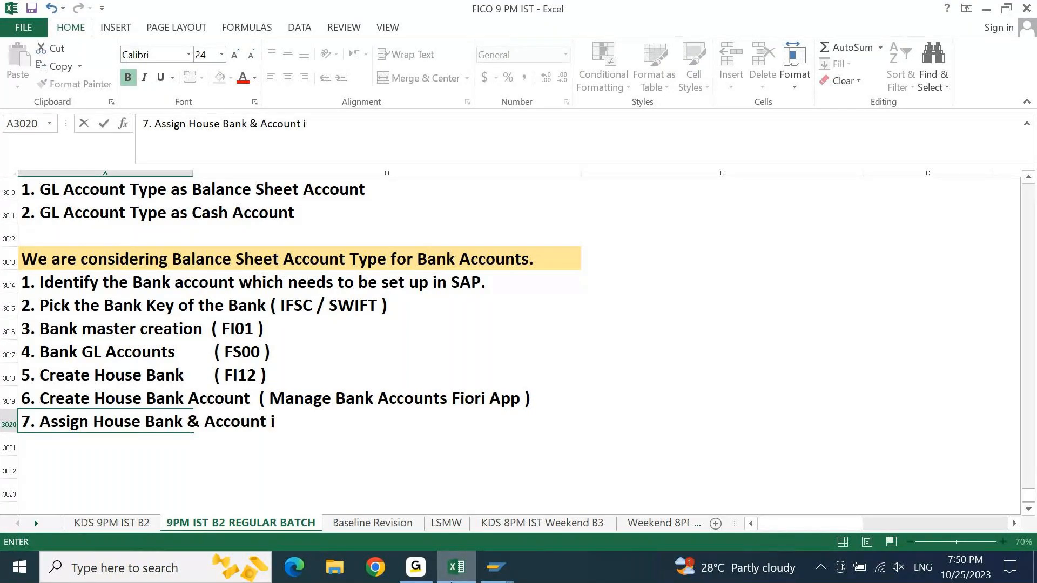
key("BackSpace")
type("ID in Bank GL Master")
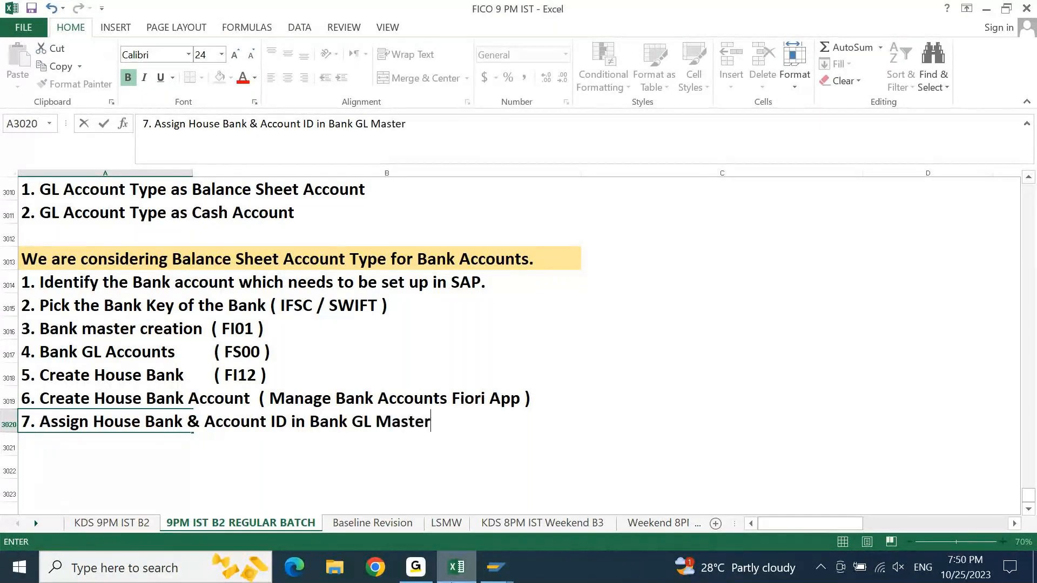
type("s.")
key("Return")
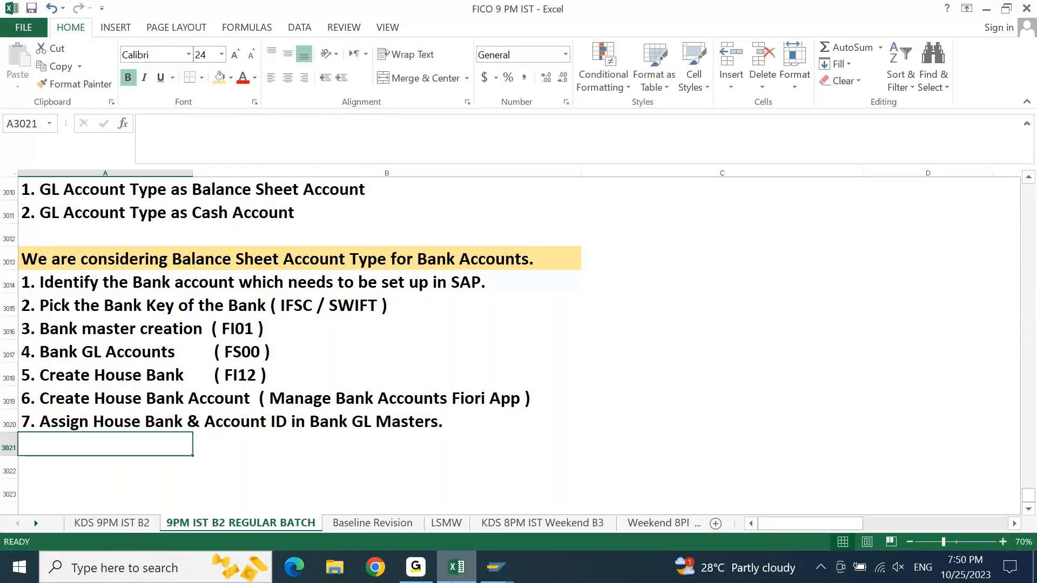
- Append the transaction code "( FS00 )" to the end of the step 7 text in cell A3020
key("Up")
key("F2")
type("( ")
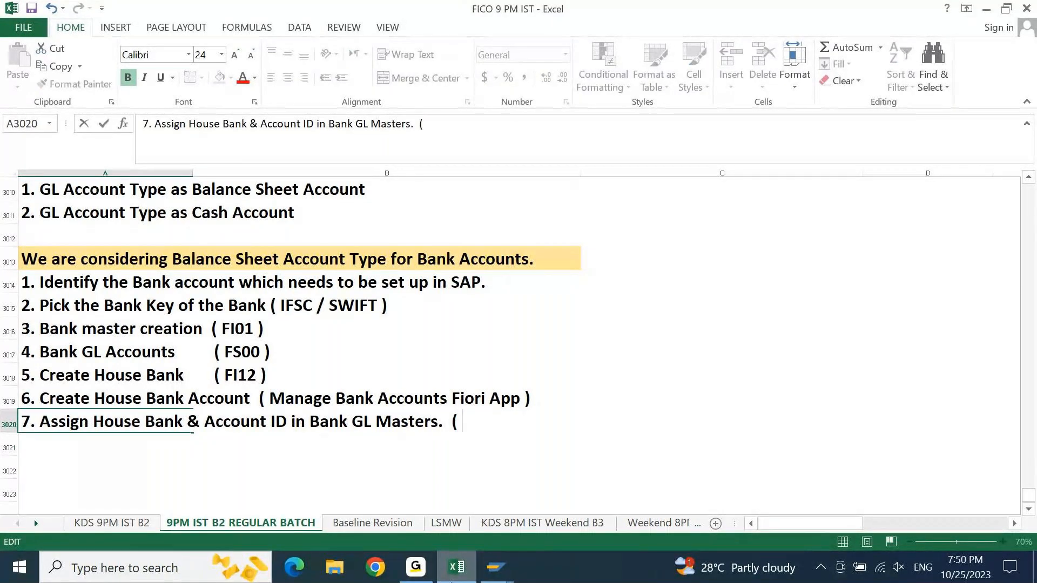
type("FS00 )")
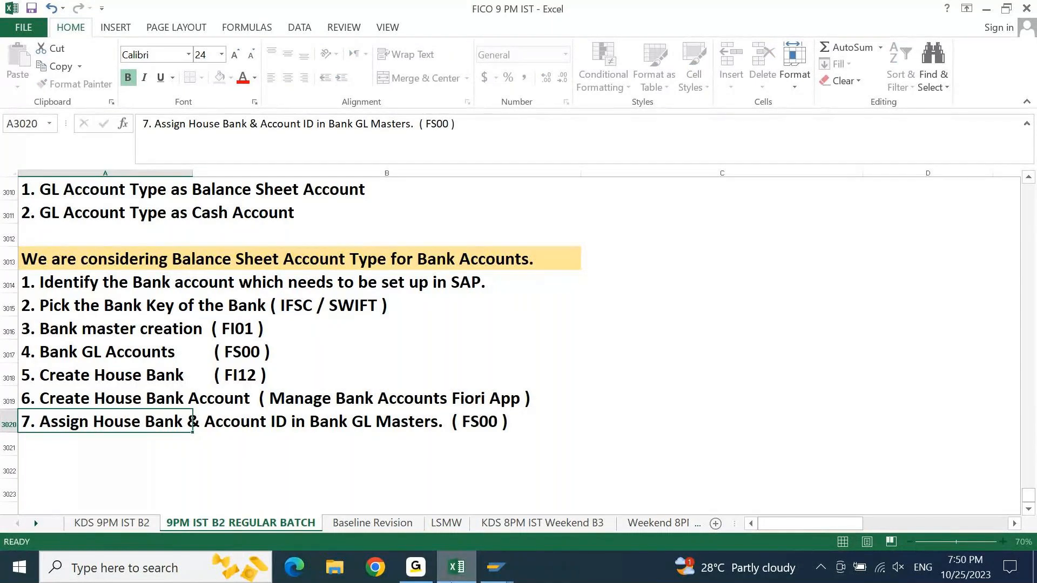
key("Return")
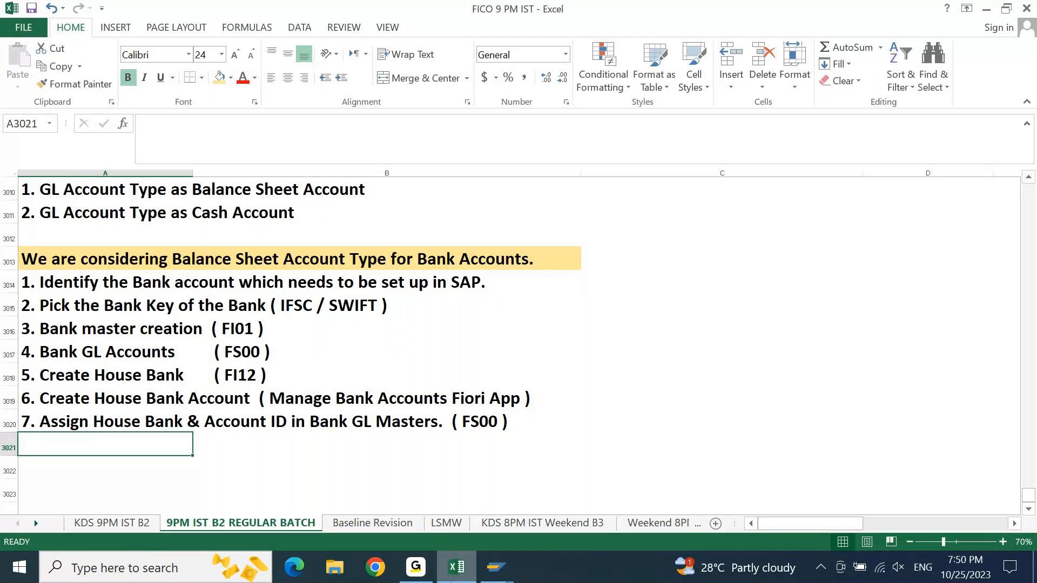
key("Up")
key("Up")
key("Up")
key("Up")
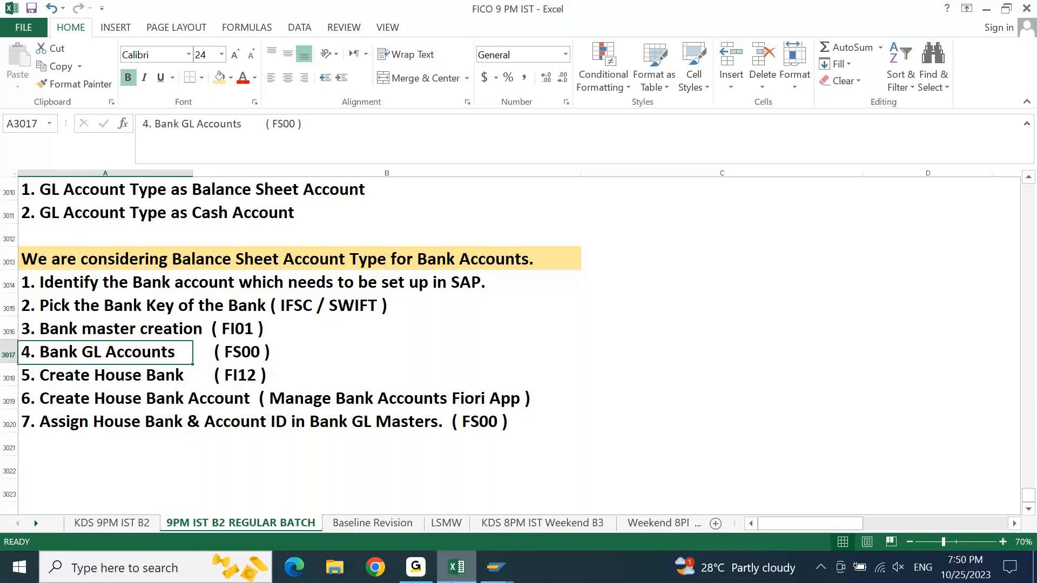
key("Up")
key("Up")
key("Up")
key("Right")
key("Right")
type("HDFC")
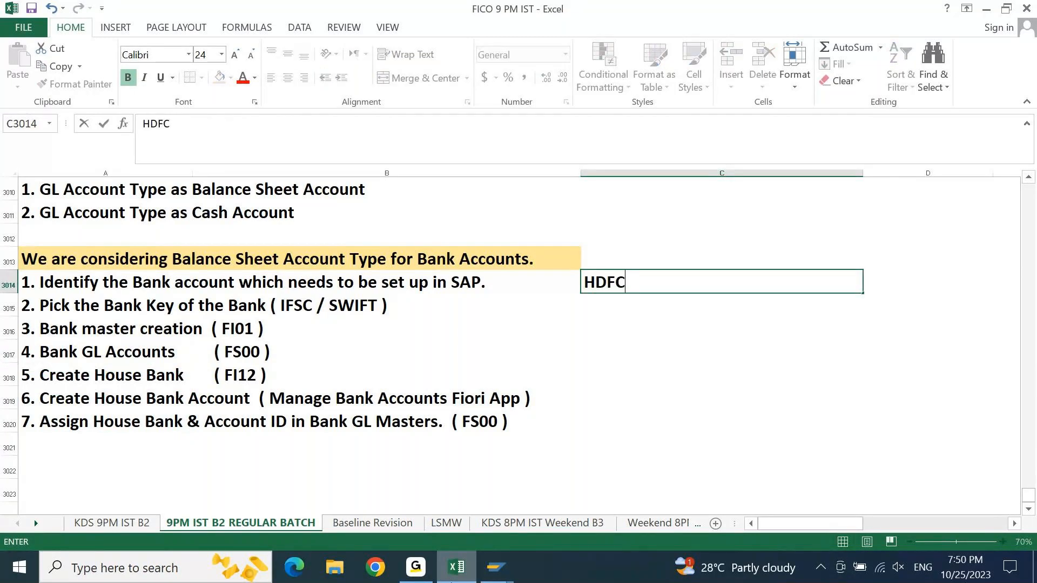
type(" Bank")
key("ctrl+s")
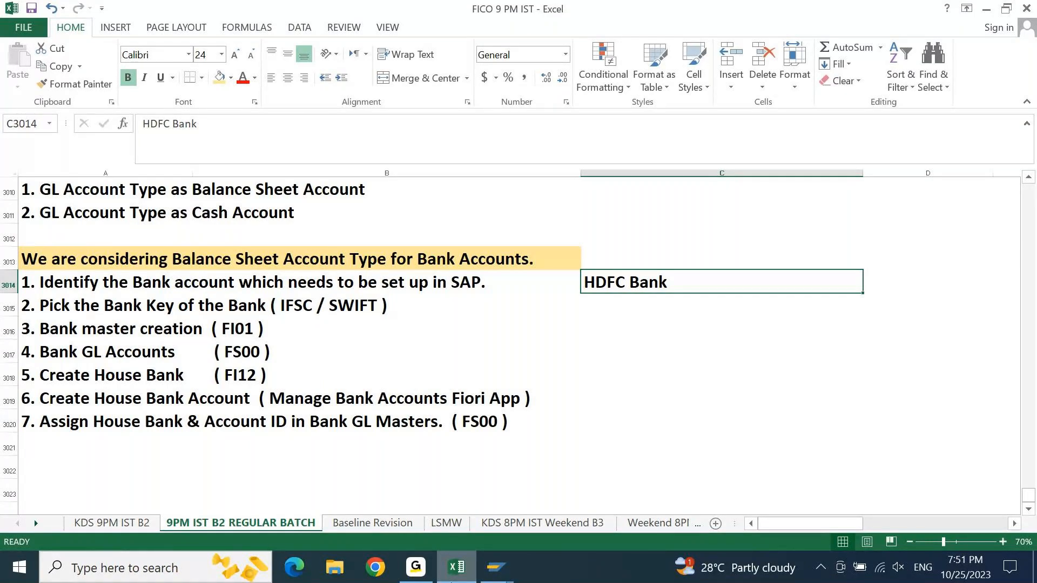
key("Delete")
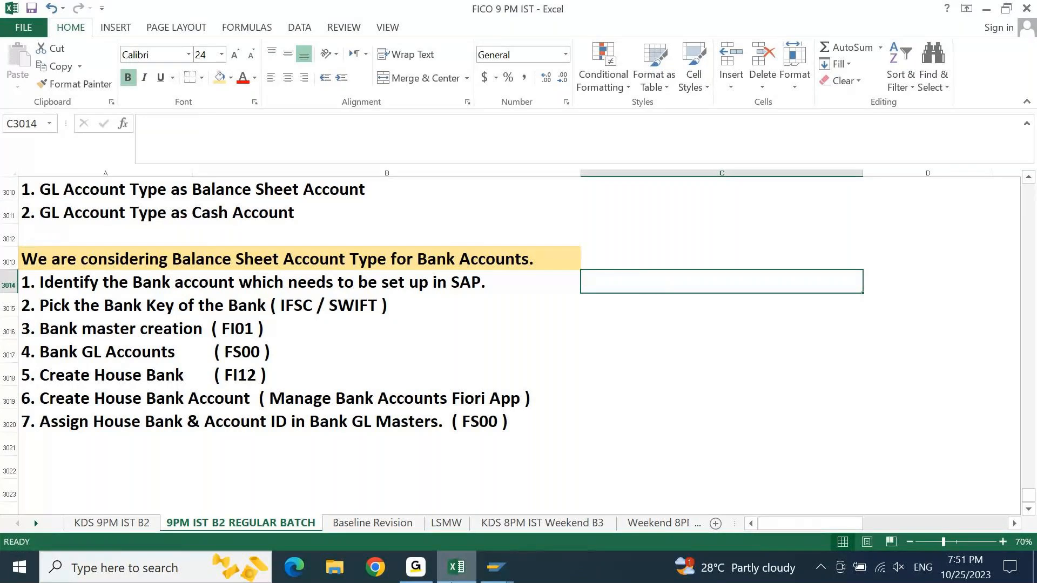
- Switch to SAP, open transaction FI12 in a new session and position the company code list at 9PBI
mouse_move(495, 567)
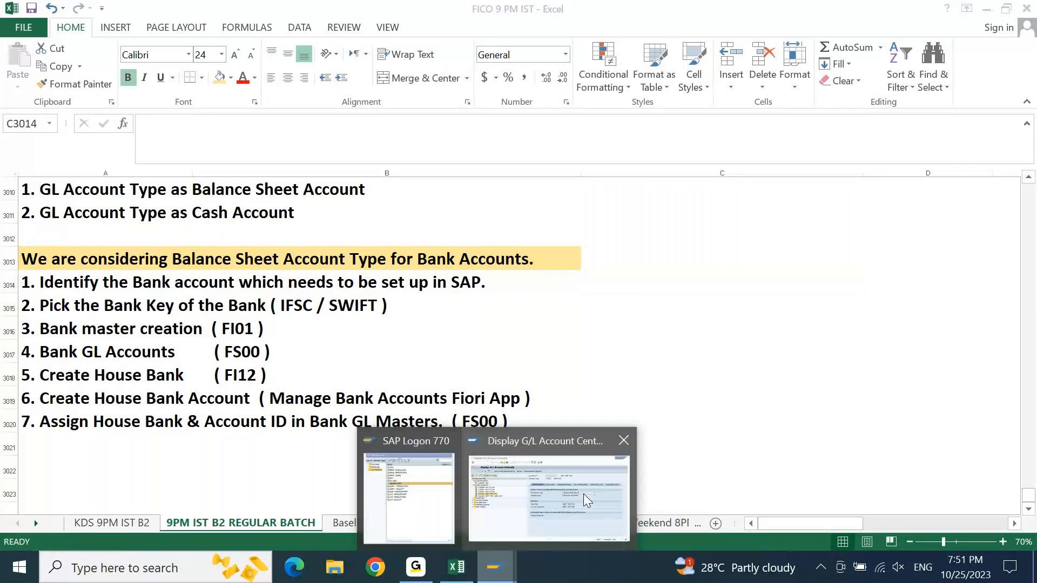
left_click(583, 494)
left_click(409, 47)
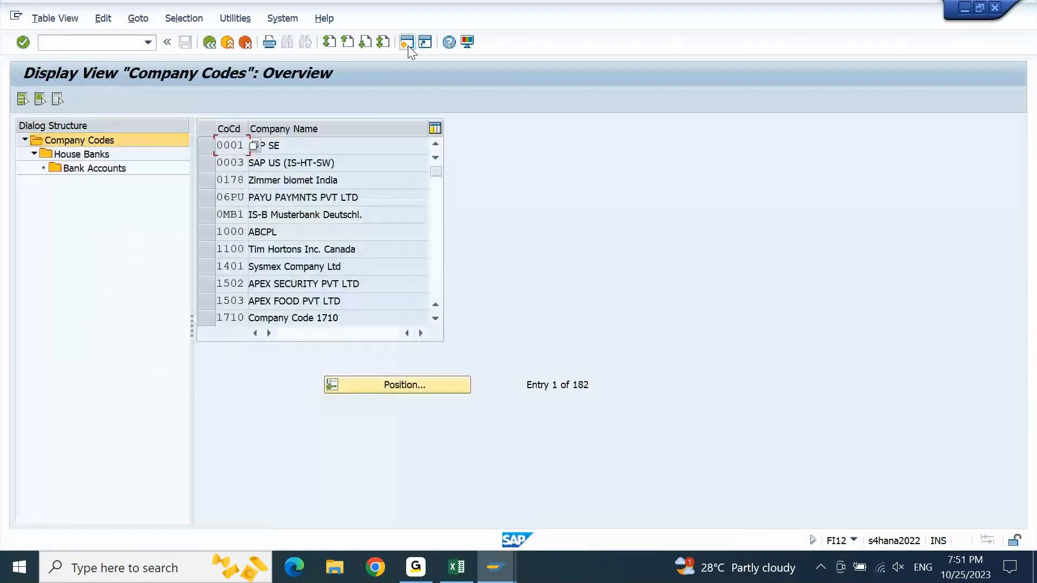
left_click(427, 384)
type("9PBI")
key("Return")
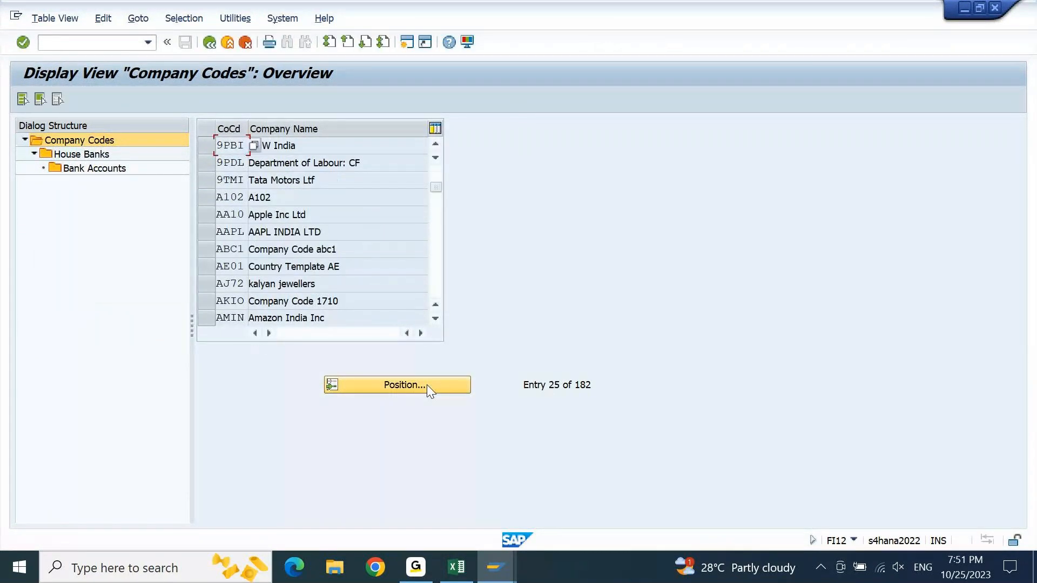
- Display the house banks of company code 9PBI and exit to the SAP Easy Access screen
left_click(209, 148)
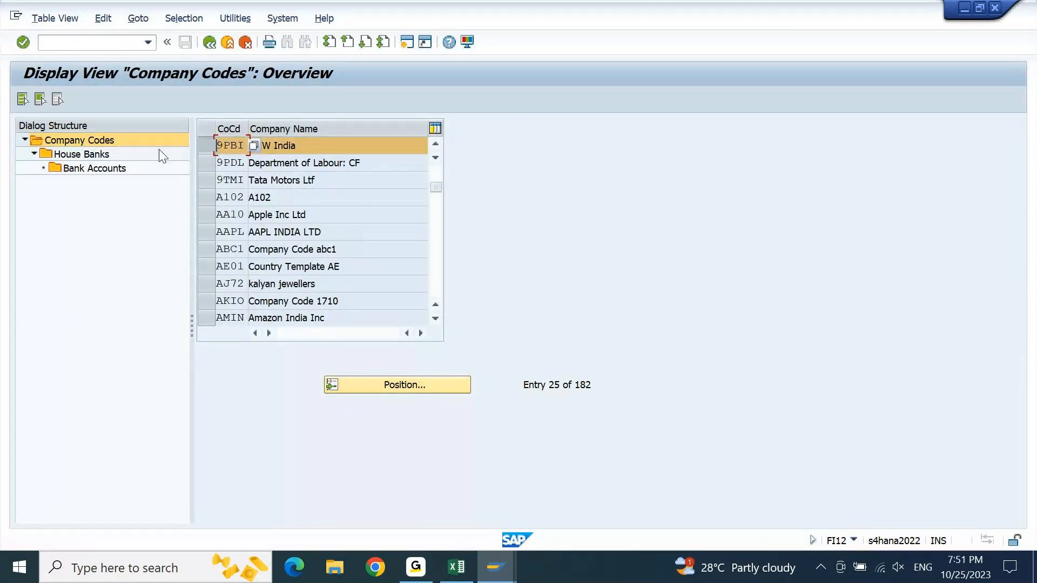
left_click(102, 157)
double_click(103, 156)
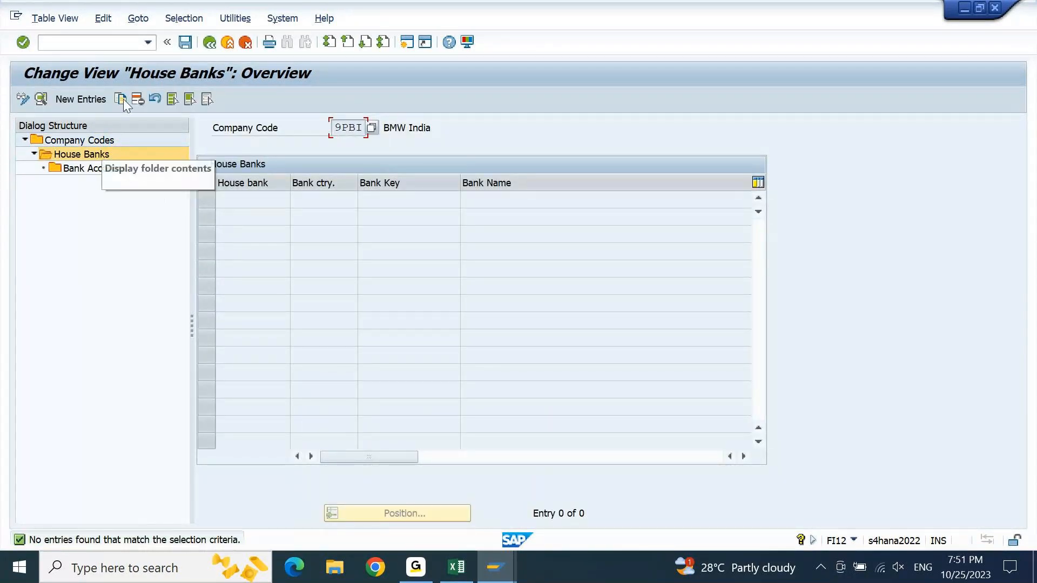
left_click(227, 47)
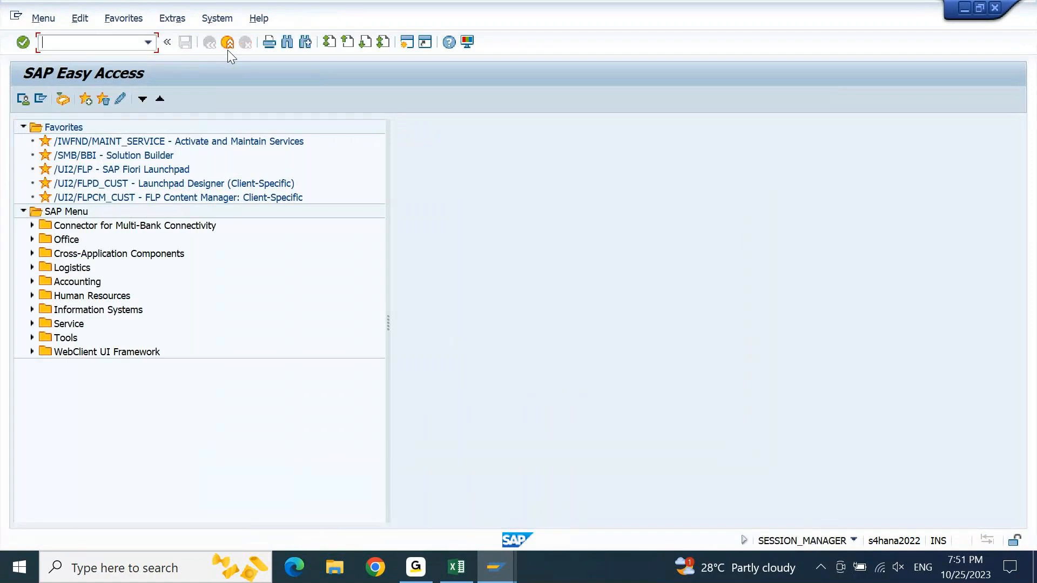
- Switch back to the Excel notes and enter "HDFC Bank" in cell C3014 beside step 1
left_click(456, 566)
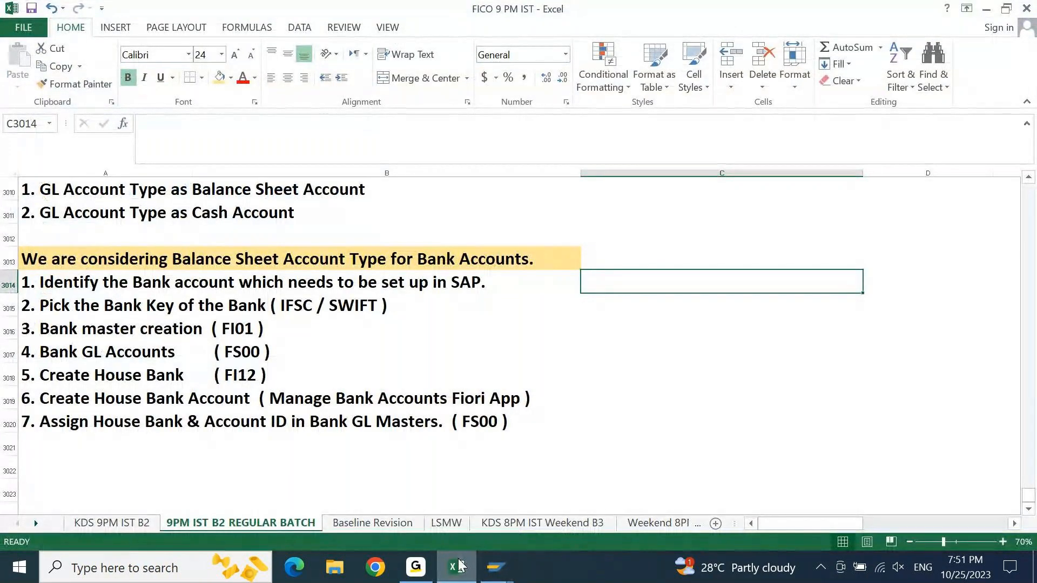
type("HDFC bANK")
key("BackSpace")
key("BackSpace")
key("BackSpace")
key("BackSpace")
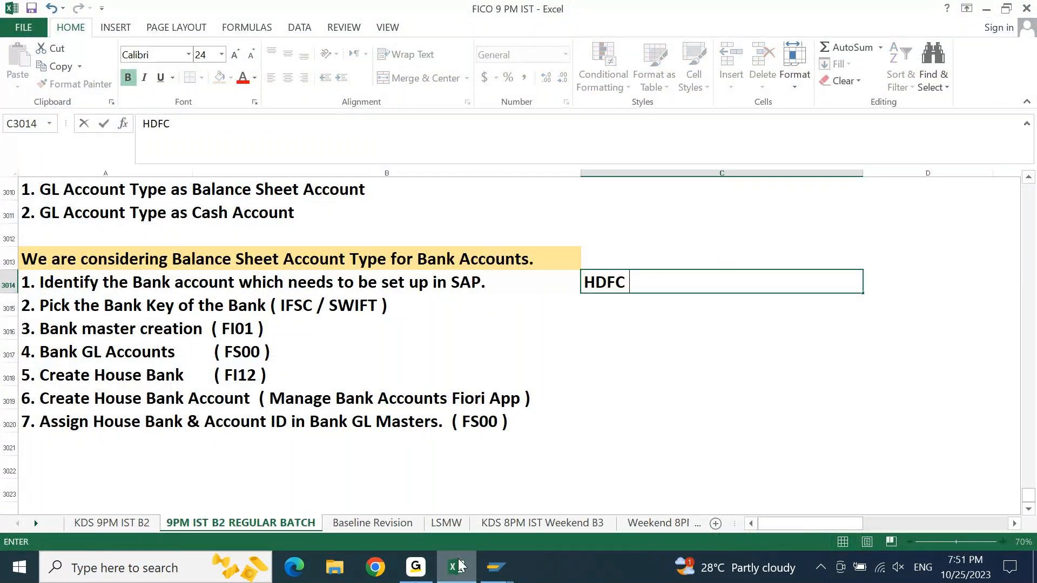
type("Bank")
key("Return")
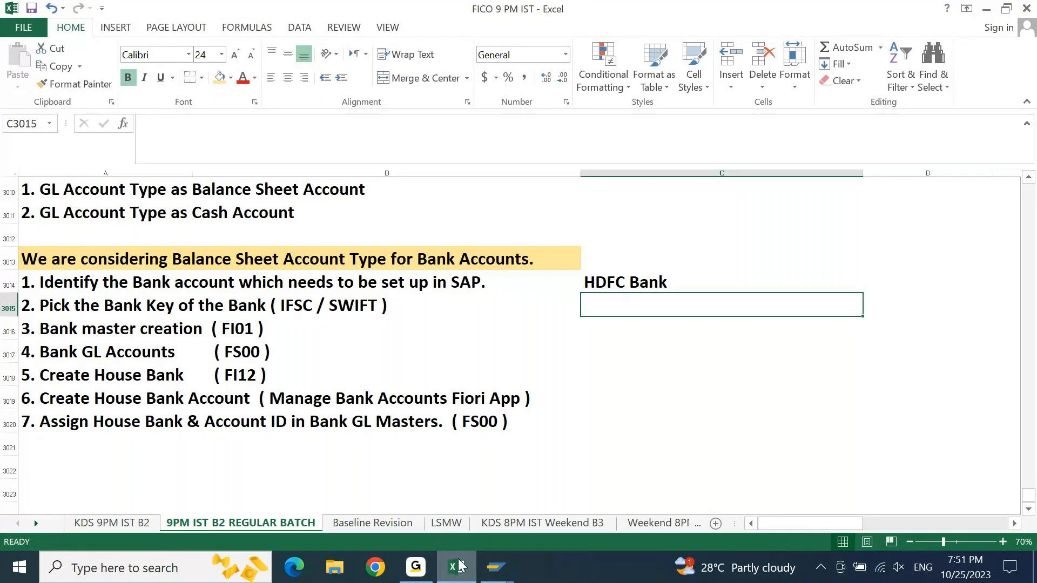
- Enter the example bank key "HDFC228865" in cell C3015 beside step 2
key("Up")
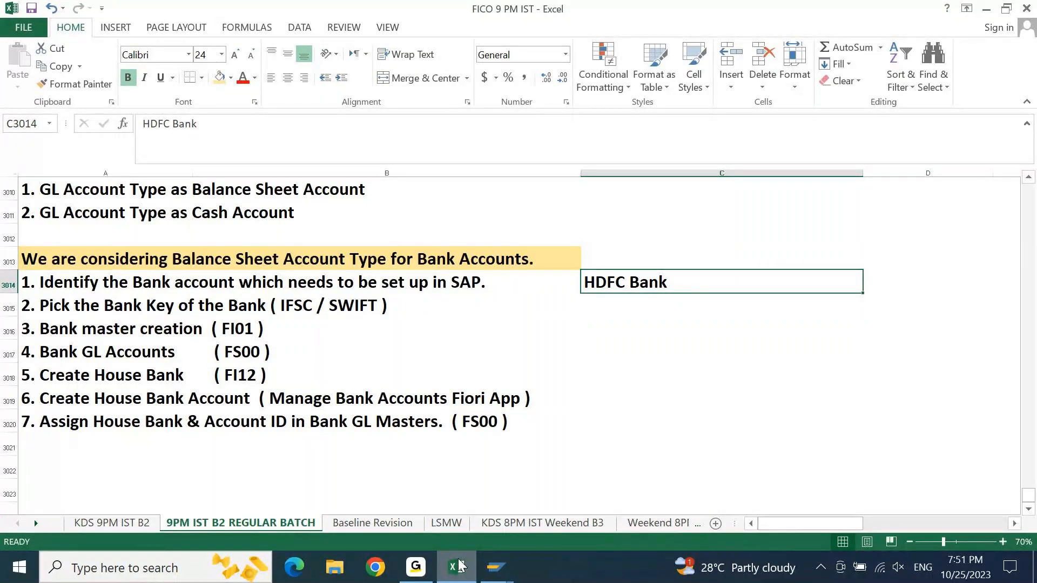
left_click(459, 566)
key("Return")
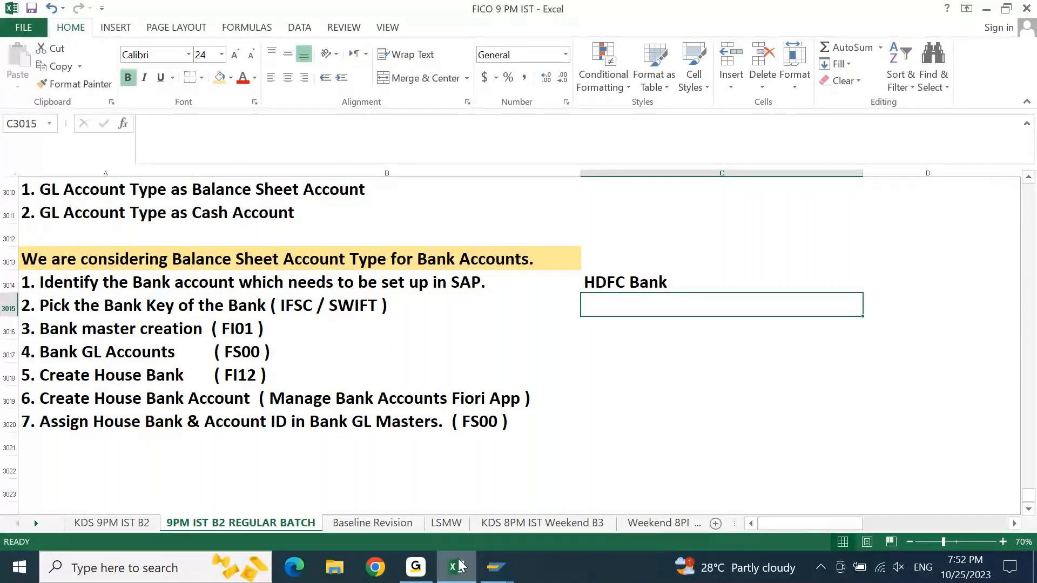
type("HDFC ")
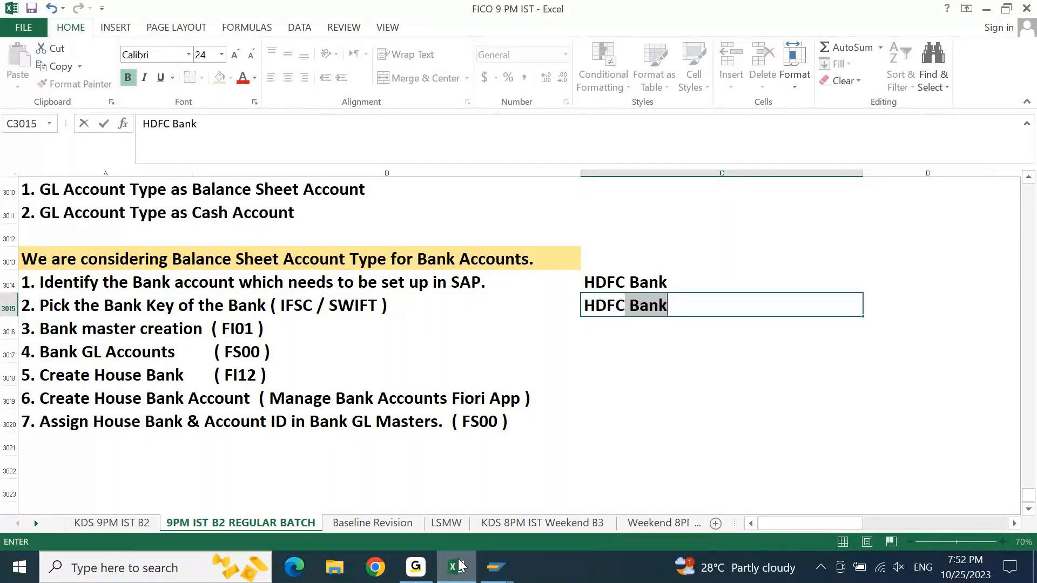
type("2288")
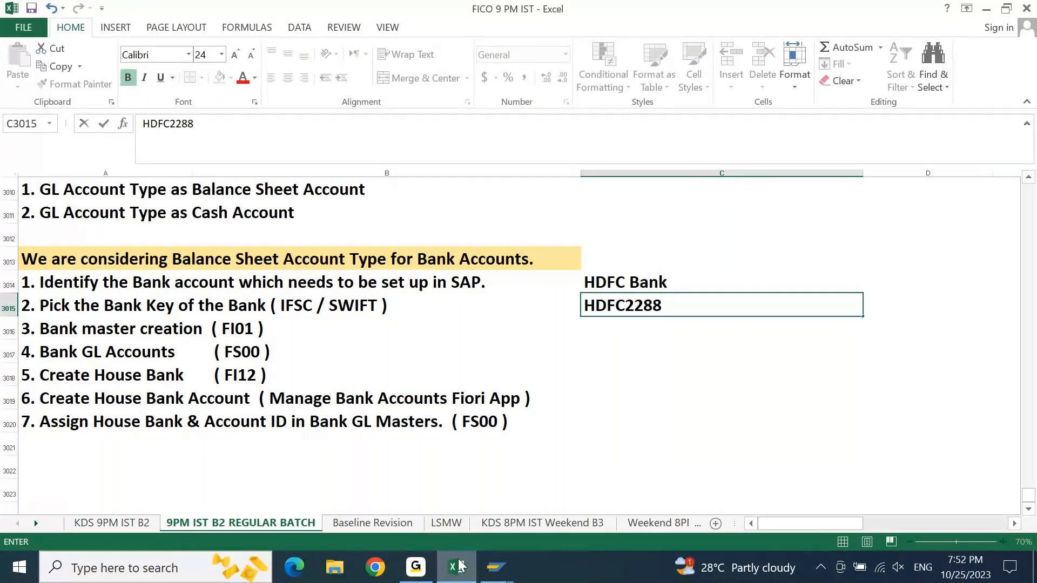
type("65")
key("Return")
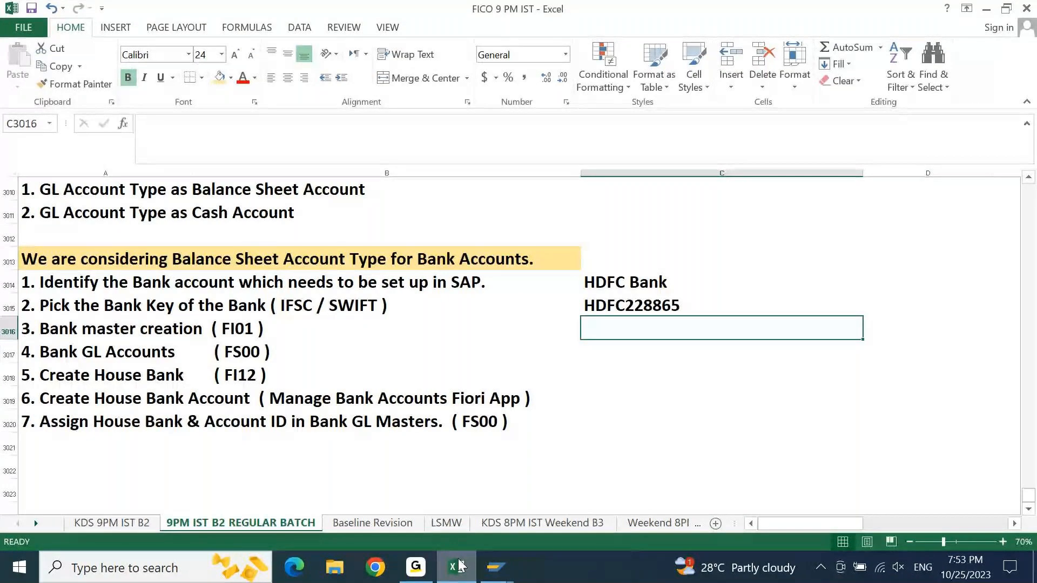
key("Up")
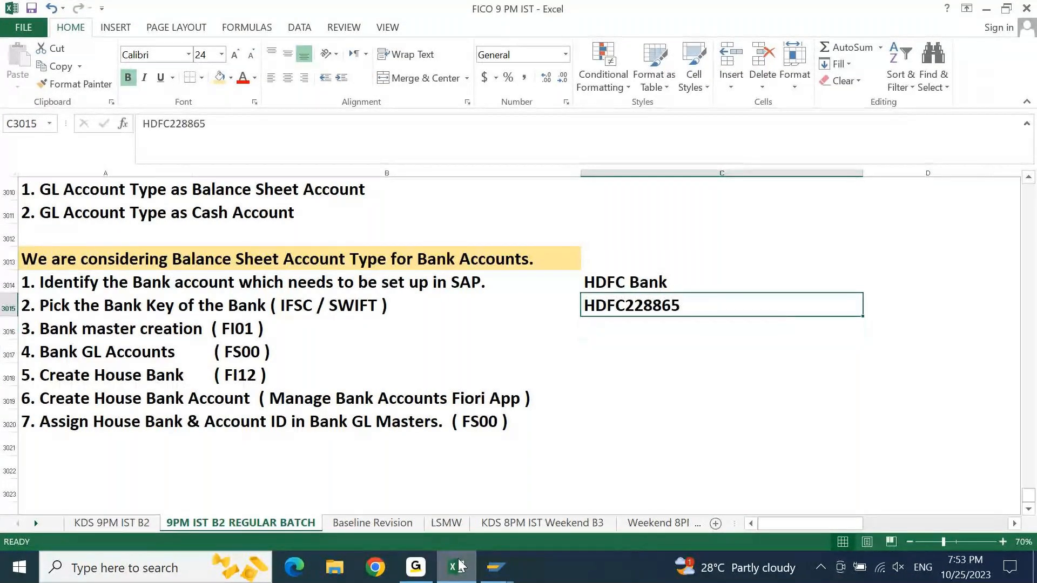
- Append "Country & Bank Key Combination" to the bank master creation text in cell A3016
key("Down")
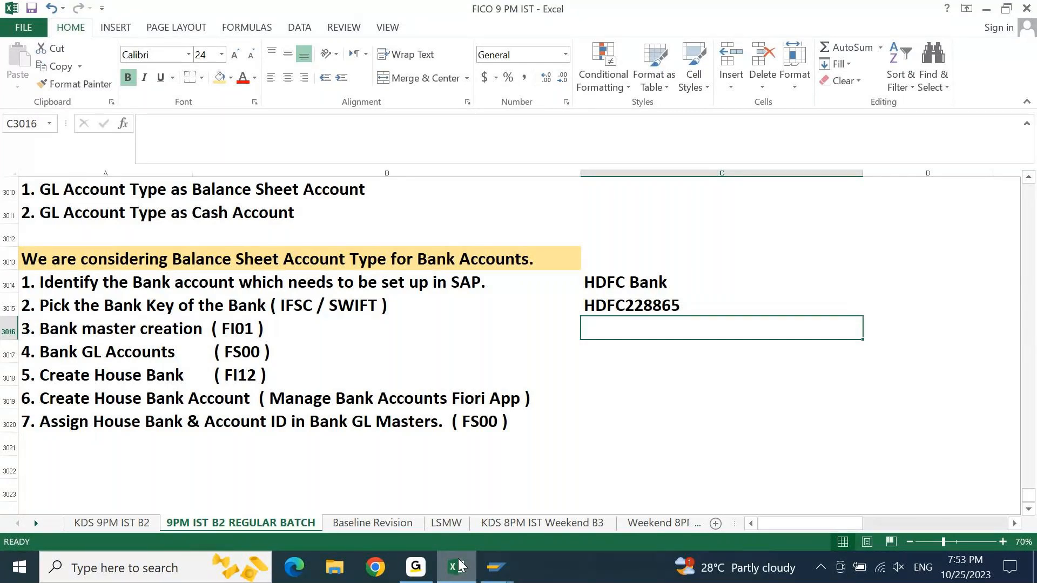
key("Left")
key("Left")
key("F2")
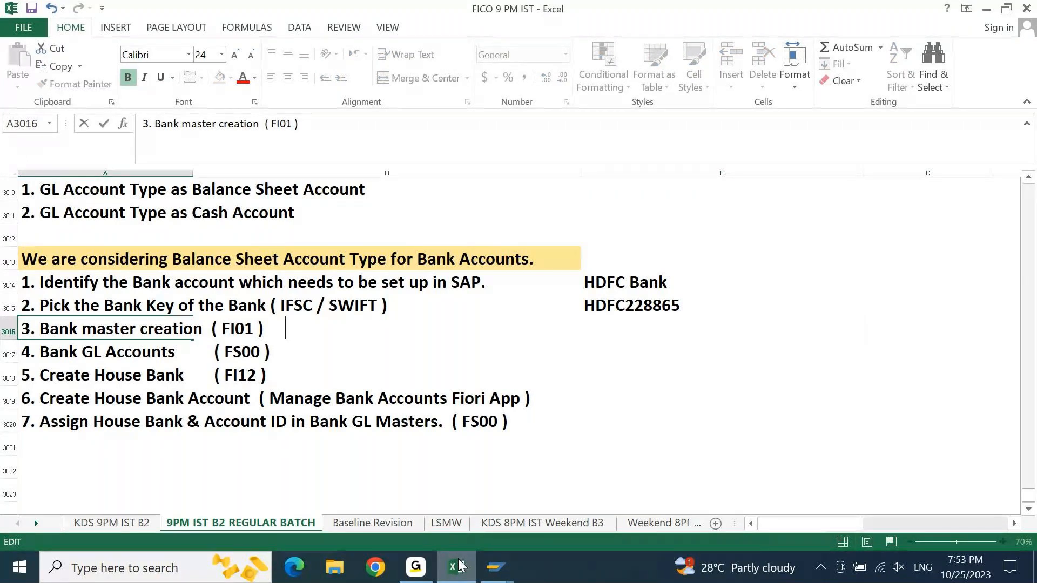
type("C")
key("BackSpace")
type("COunt")
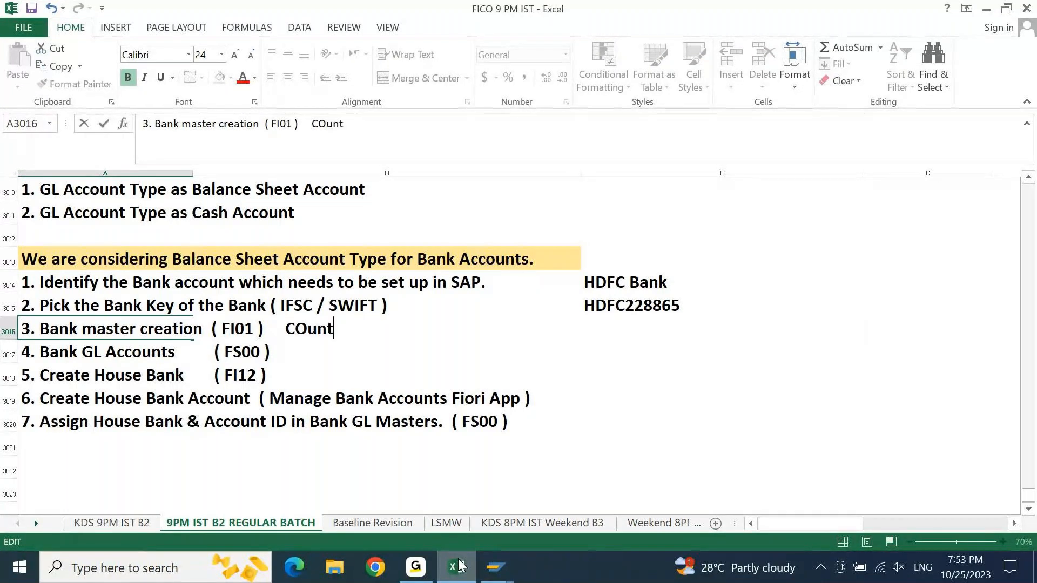
key("BackSpace")
key("BackSpace")
key("BackSpace")
key("BackSpace")
type("ountry")
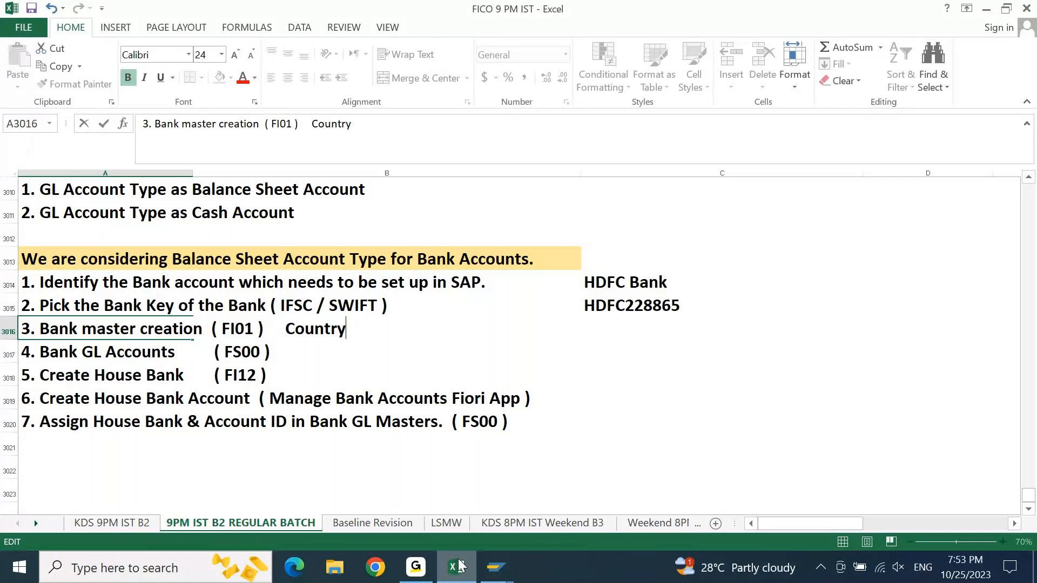
type(" & Bank Ket")
key("BackSpace")
type("y Combination")
key("Return")
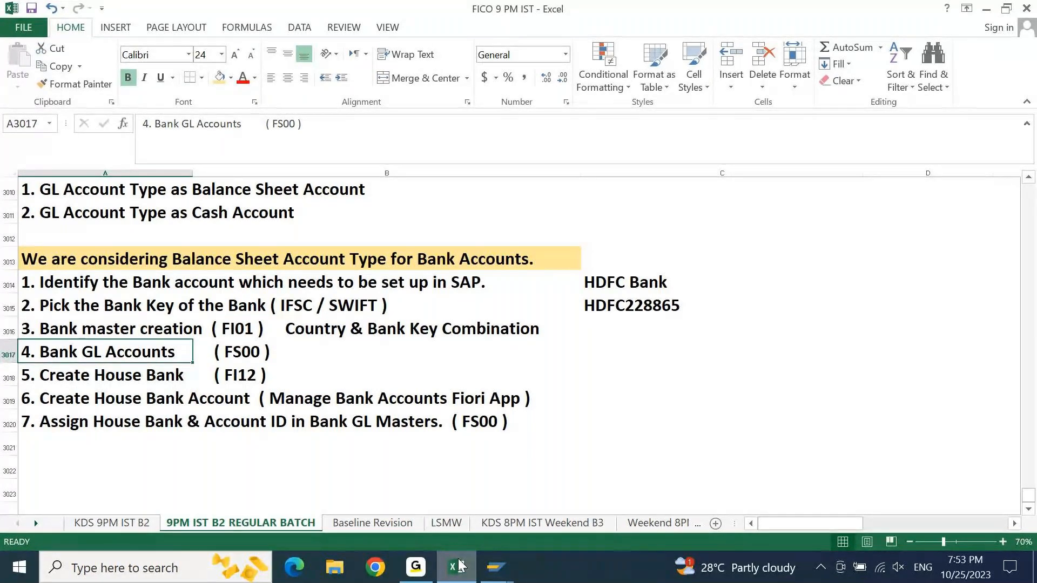
- Enter "IN & HDFC228865" in cell C3016 as the example for bank master creation
key("Up")
key("Right")
key("Right")
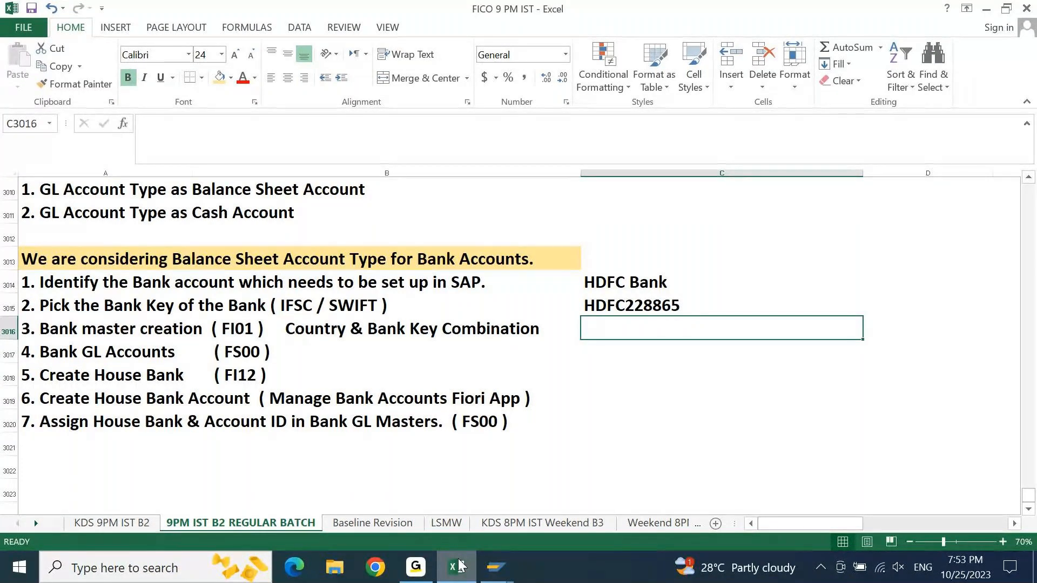
type("IN")
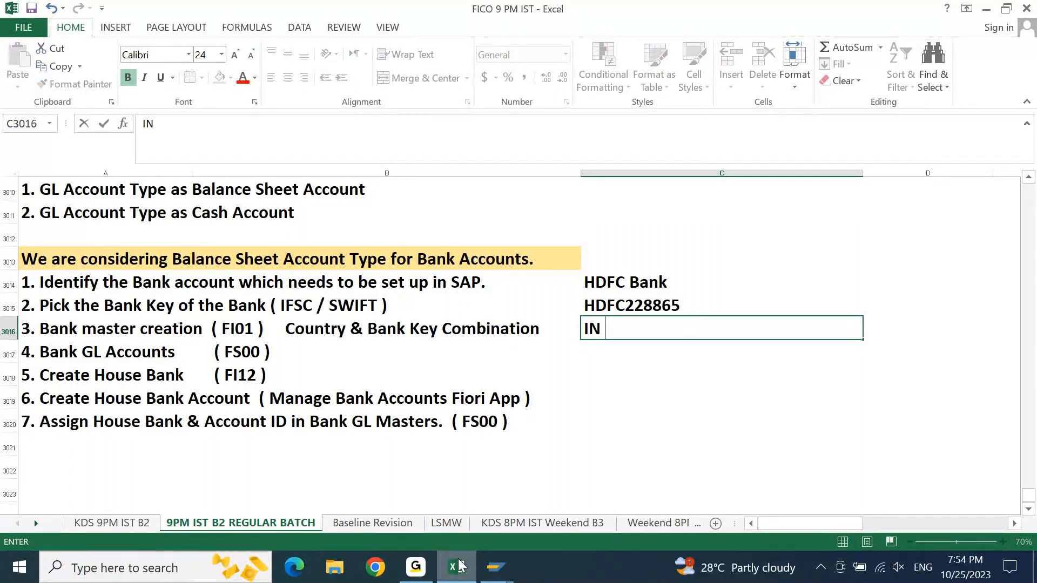
type(" & HDFC22")
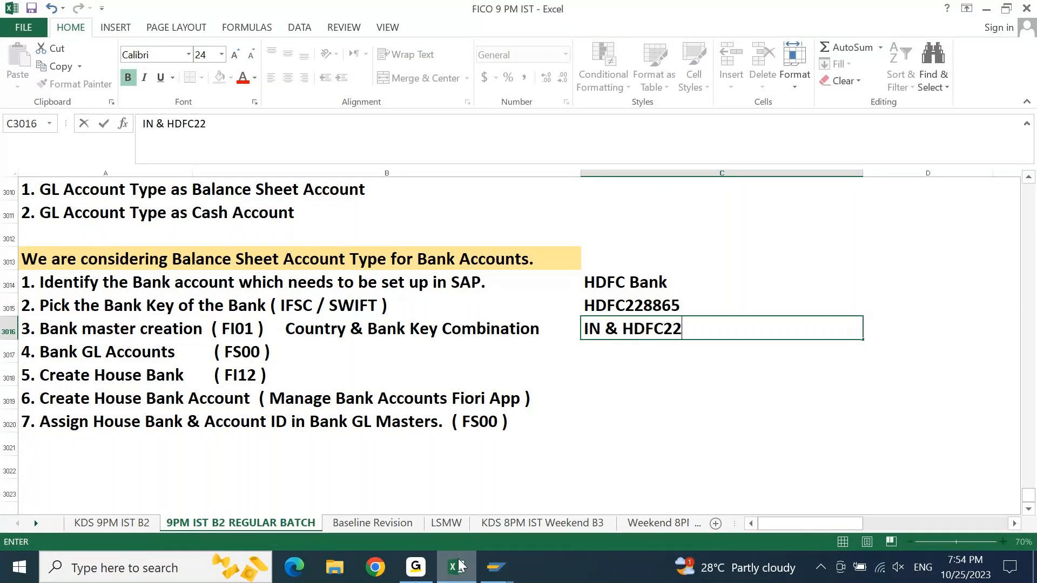
type("8865")
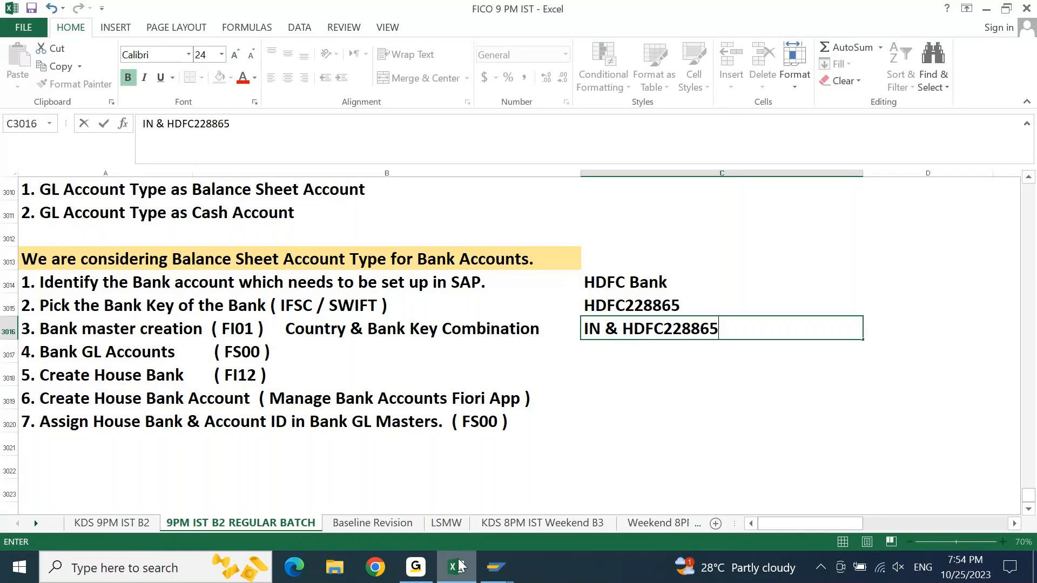
key("Return")
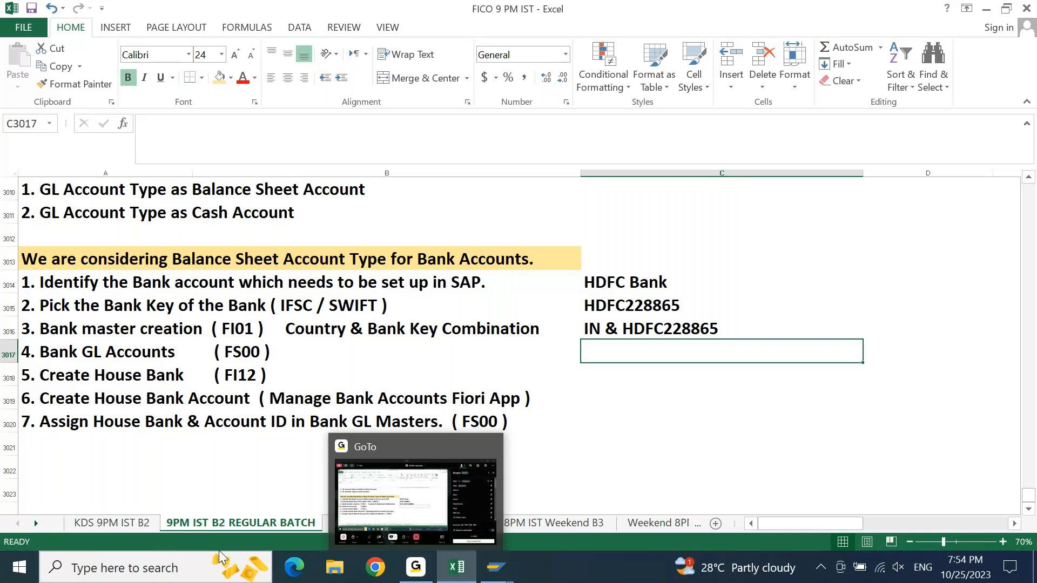
left_click(61, 264)
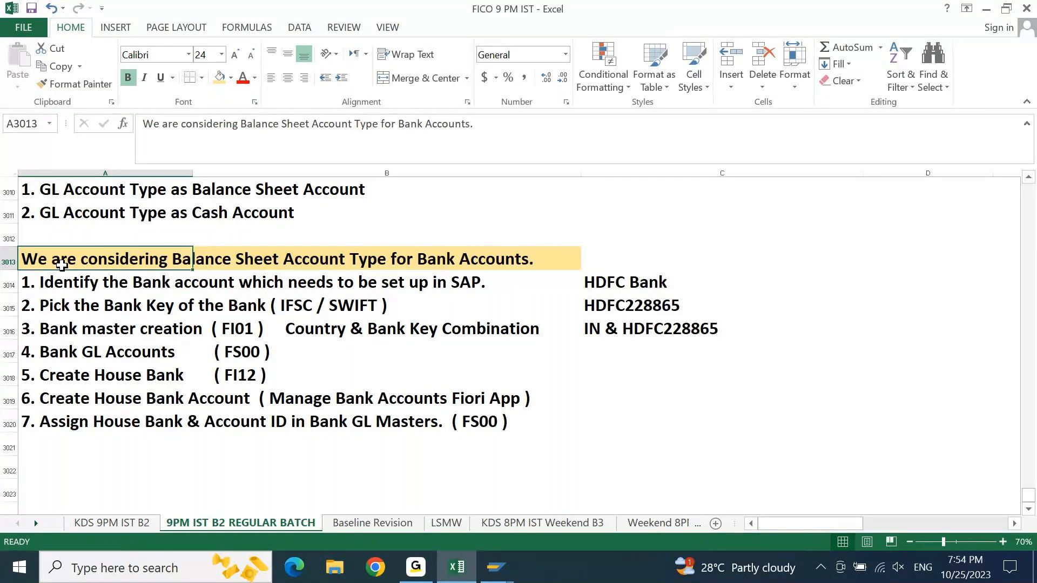
key("Down")
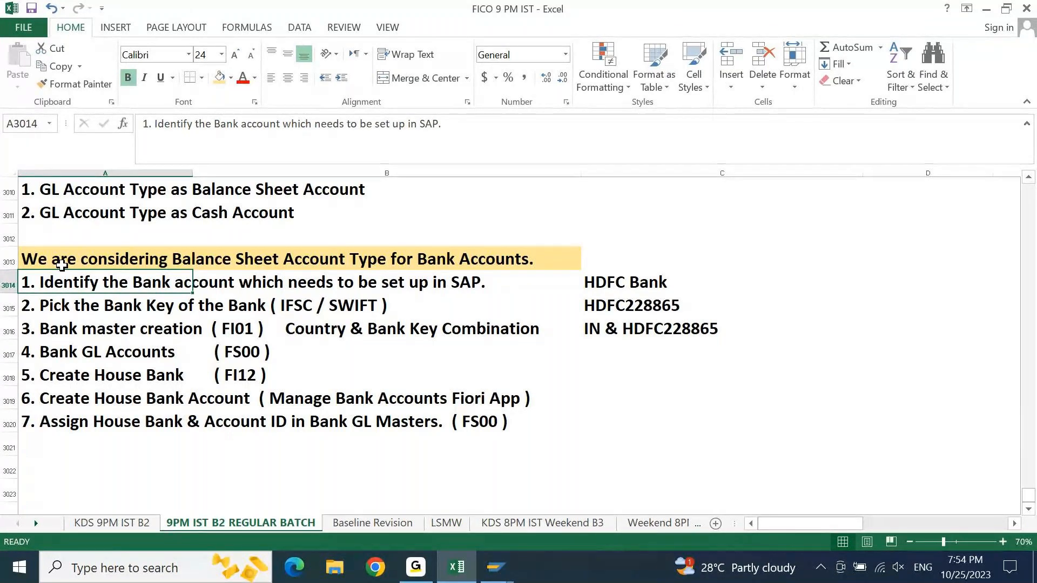
key("Down")
key("Down")
key("Down")
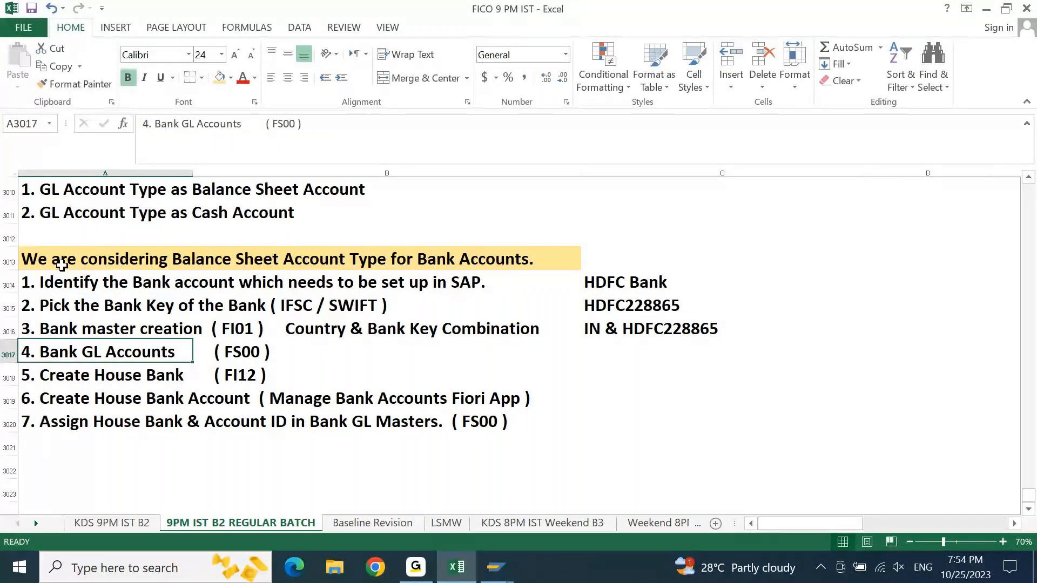
key("Right")
key("Right")
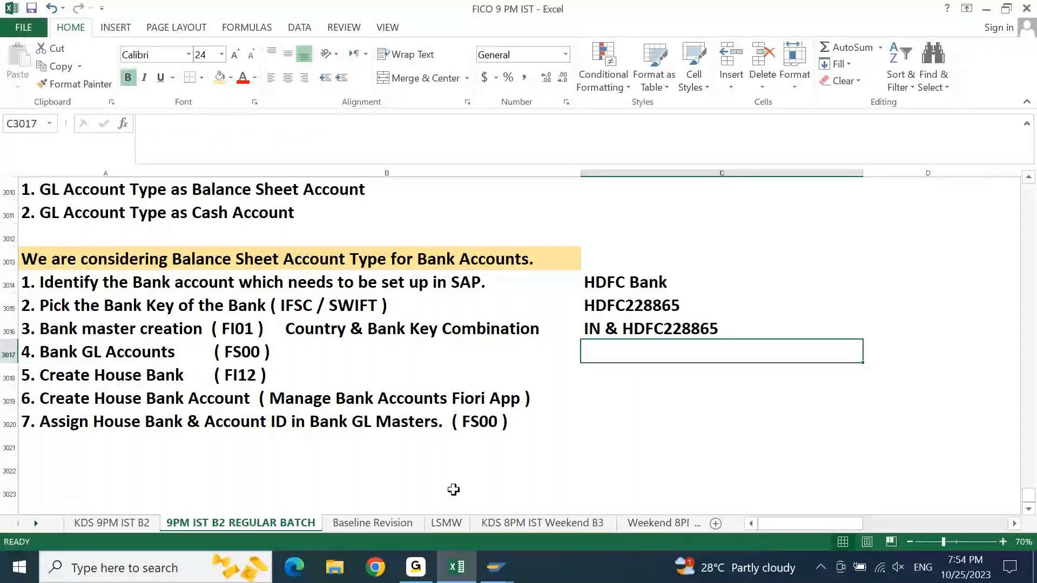
- Switch to SAP, examine the HDFC main and check-out G/L accounts under Bank Balances in FS00, and return to the Excel notes
mouse_move(496, 568)
left_click(488, 488)
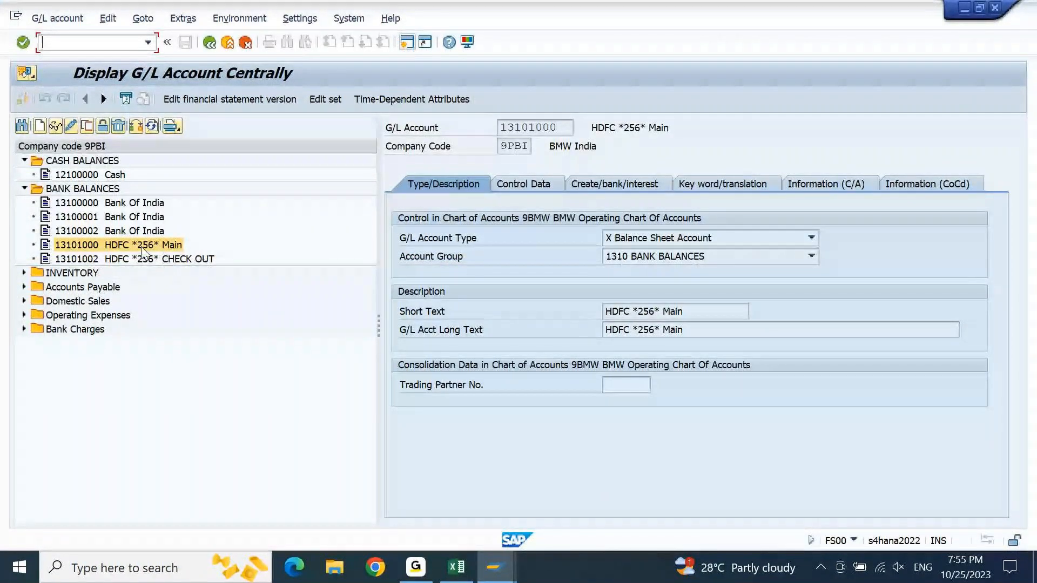
left_click(145, 261)
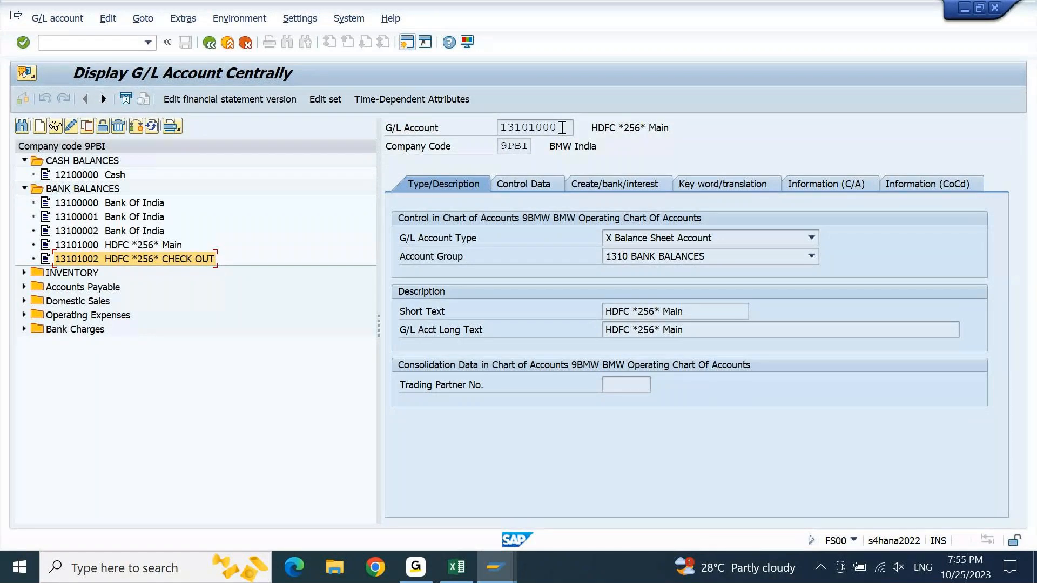
left_click(457, 568)
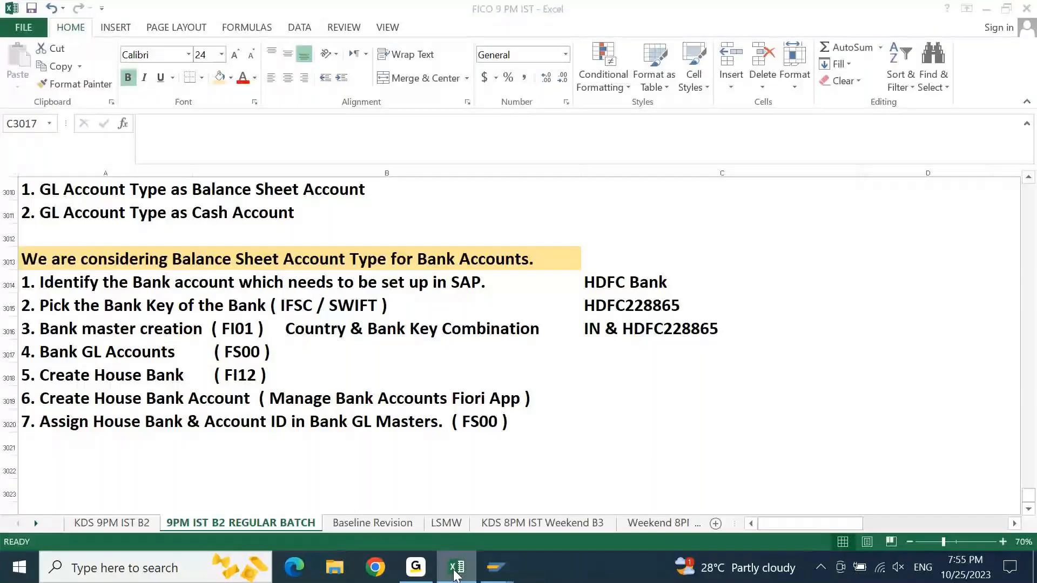
- Paste the copied HDFC main G/L account number into cell C3017 beside step 4 and center it
type("13101000")
key("Escape")
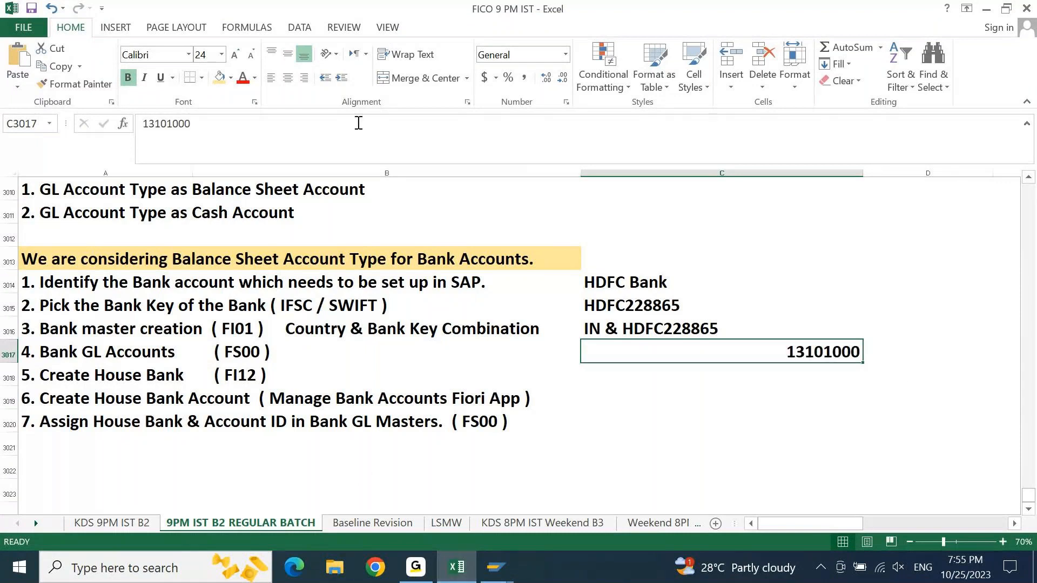
left_click(288, 78)
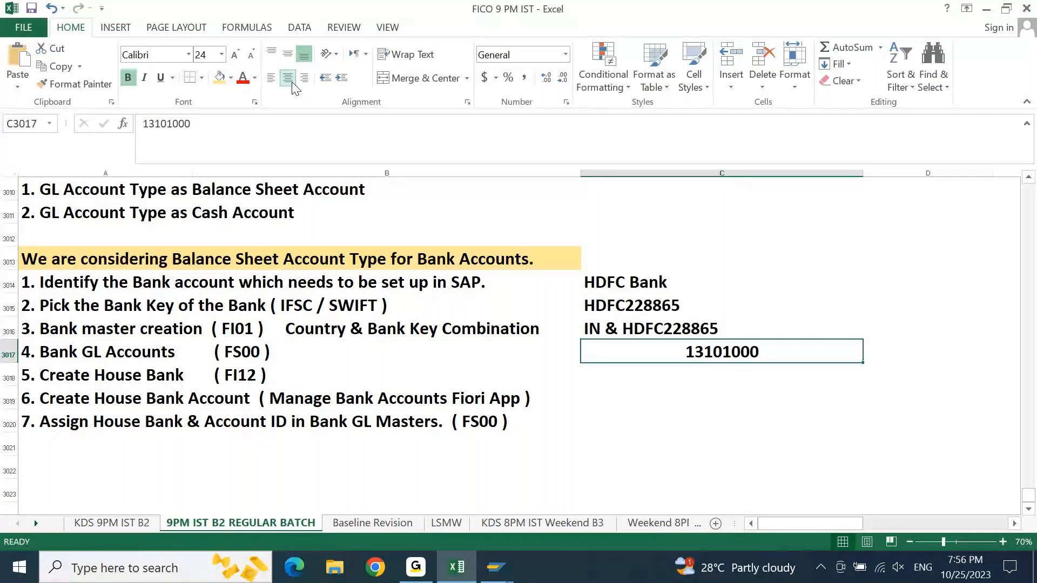
key("Return")
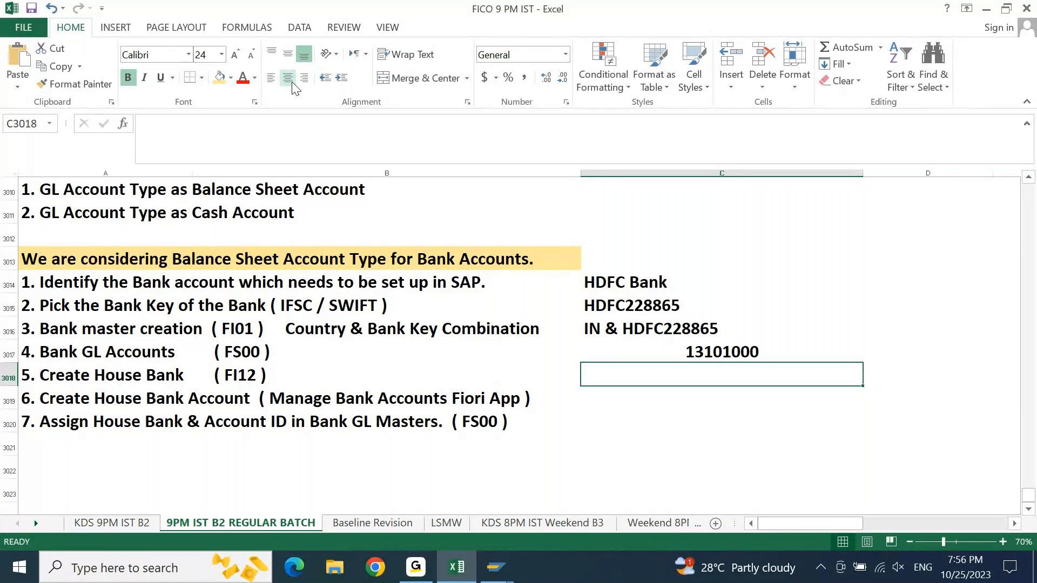
- Enter "Data Collected through Master data file" in cell C3018 beside the Create House Bank step
type("Data")
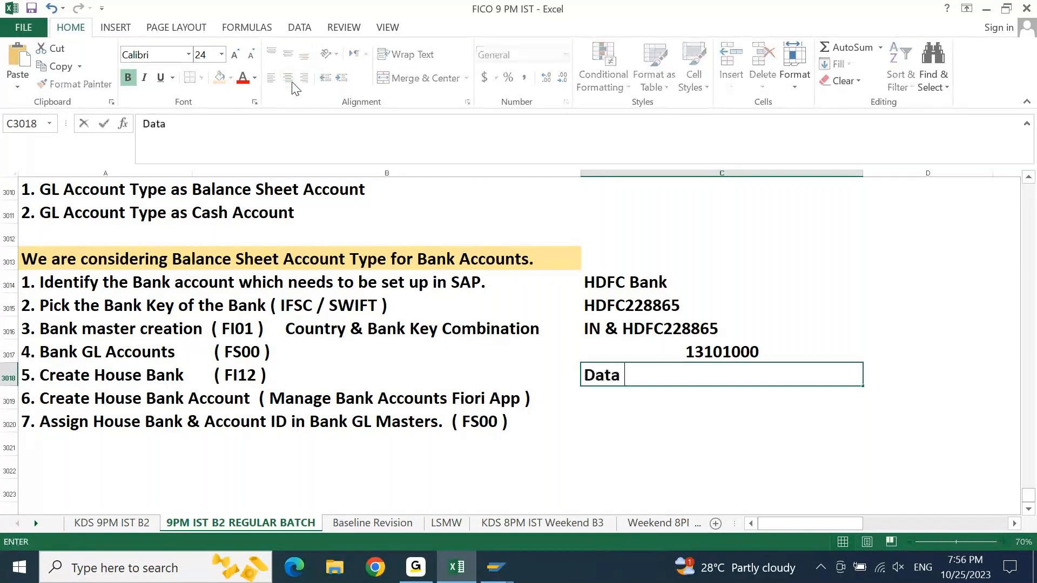
type(" Colleced")
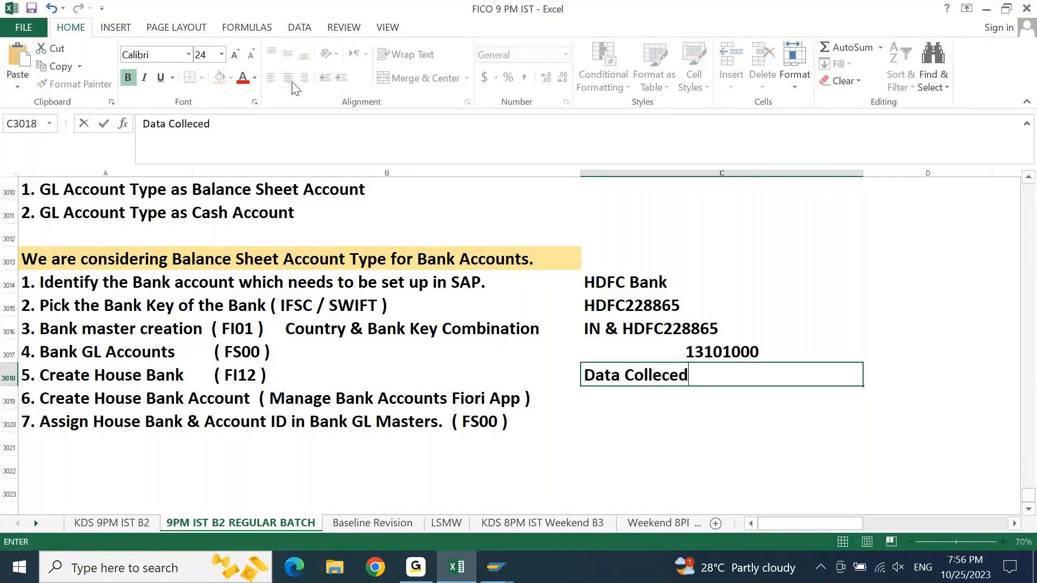
key("BackSpace")
key("BackSpace")
type("ted bas")
type("rough ")
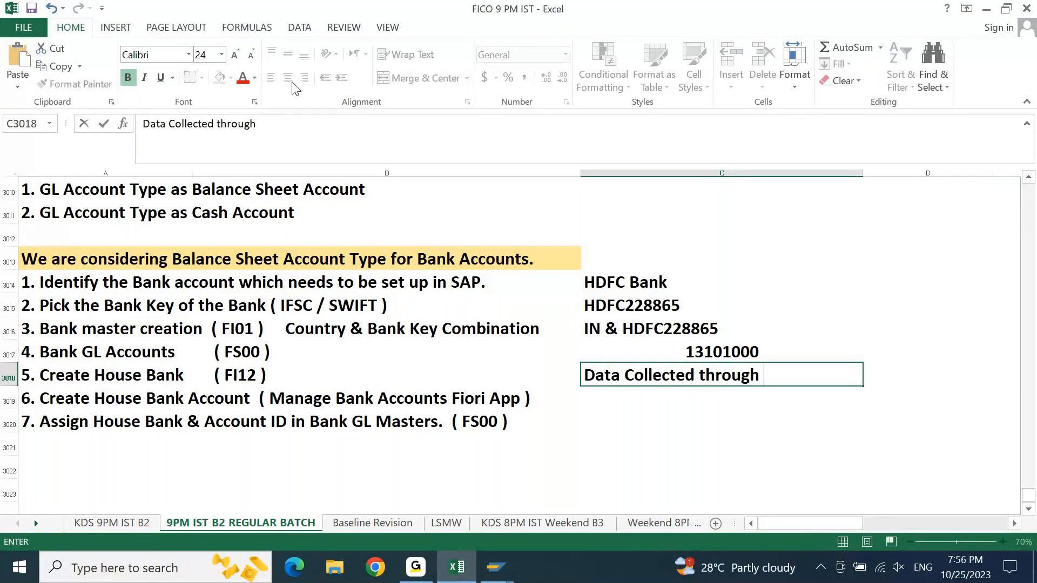
type("Master data fi")
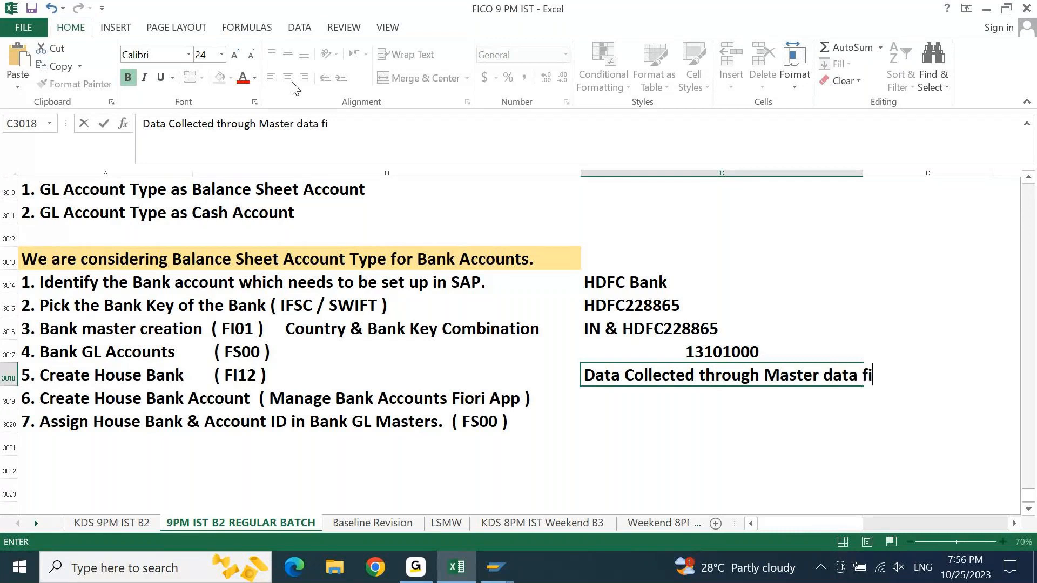
type("le")
key("ctrl+Return")
key("Return")
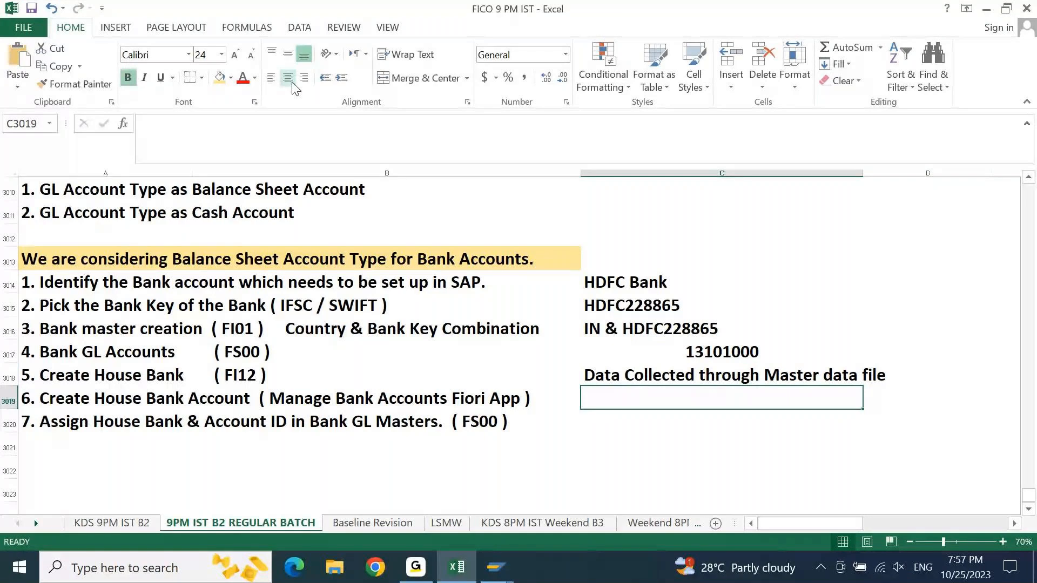
- Repeat the master data file note in cell C3019 for step 6 and enter "-" in cell C3020 for step 7
key("ctrl+d")
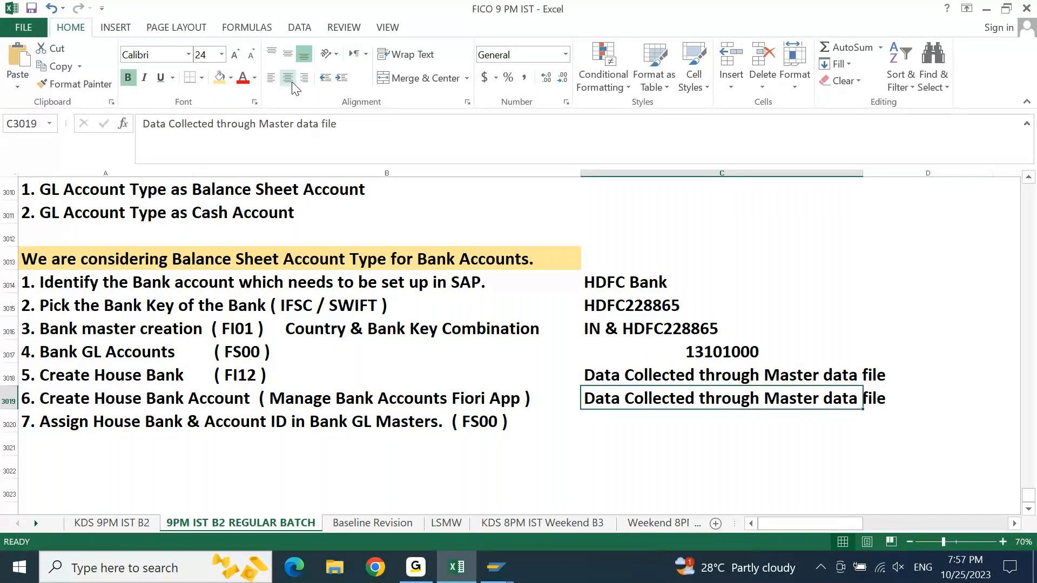
key("Down")
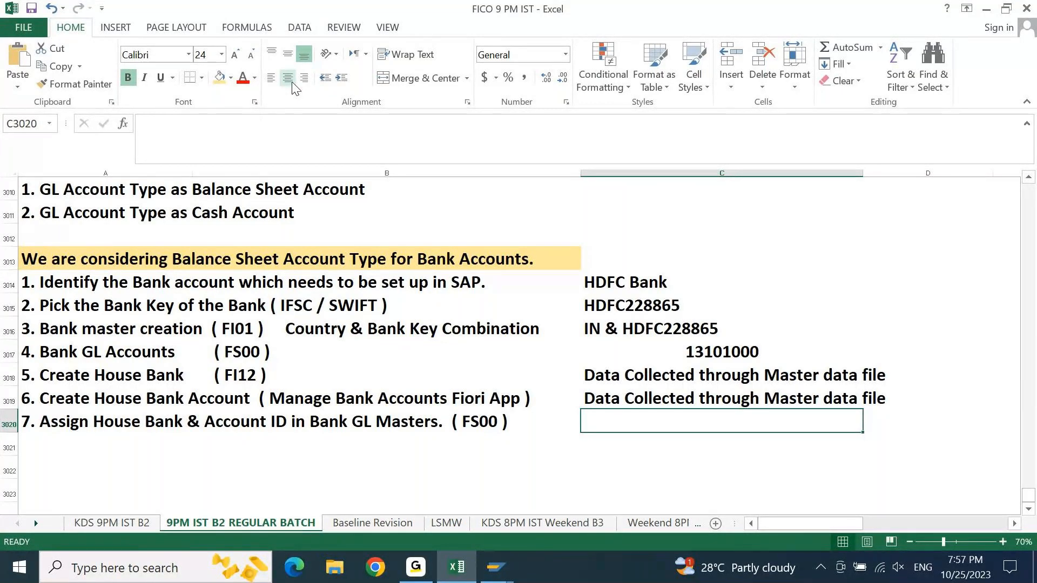
type("-")
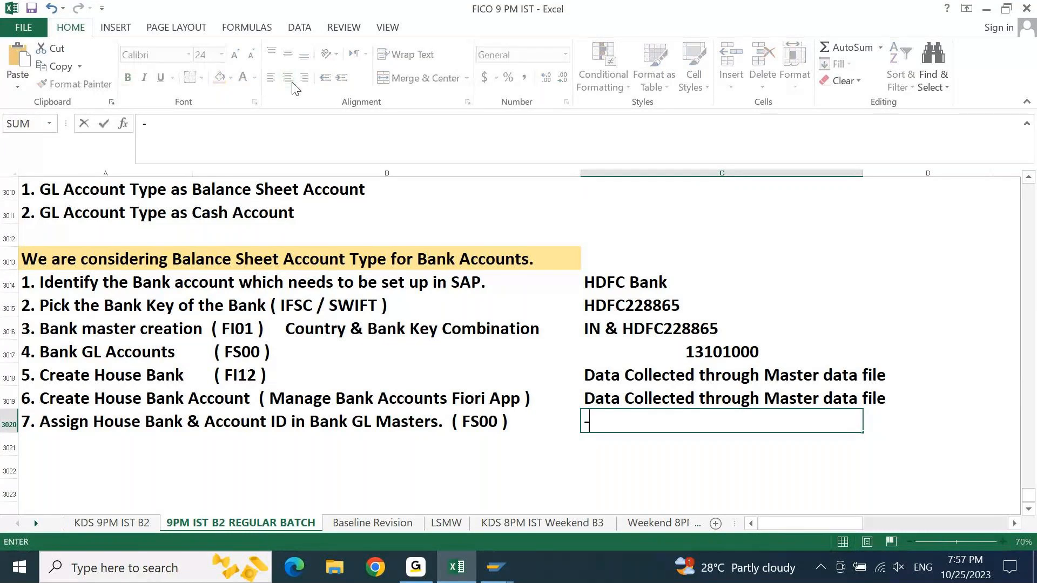
key("Return")
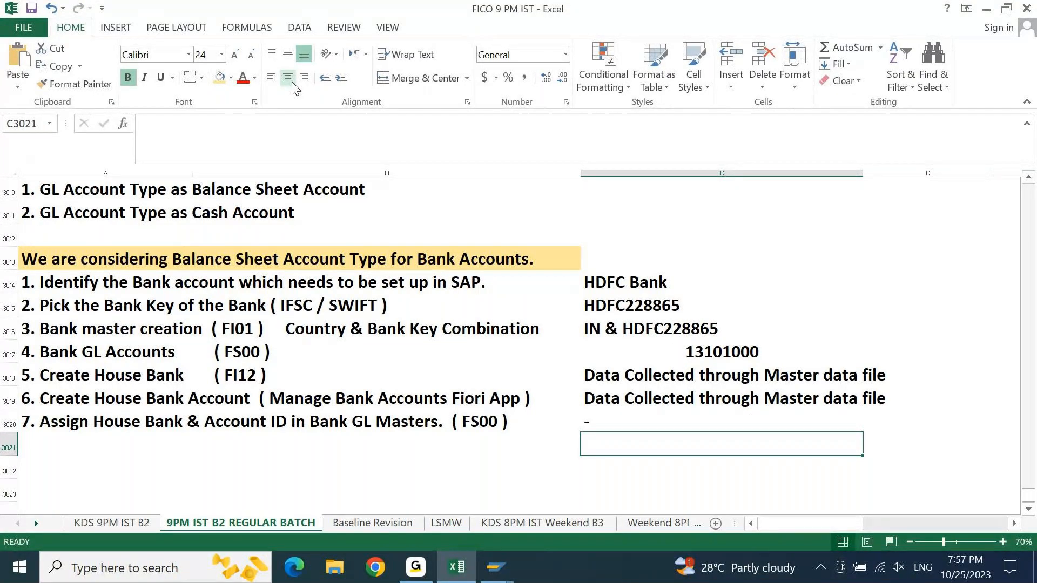
key("Home")
left_click(291, 80)
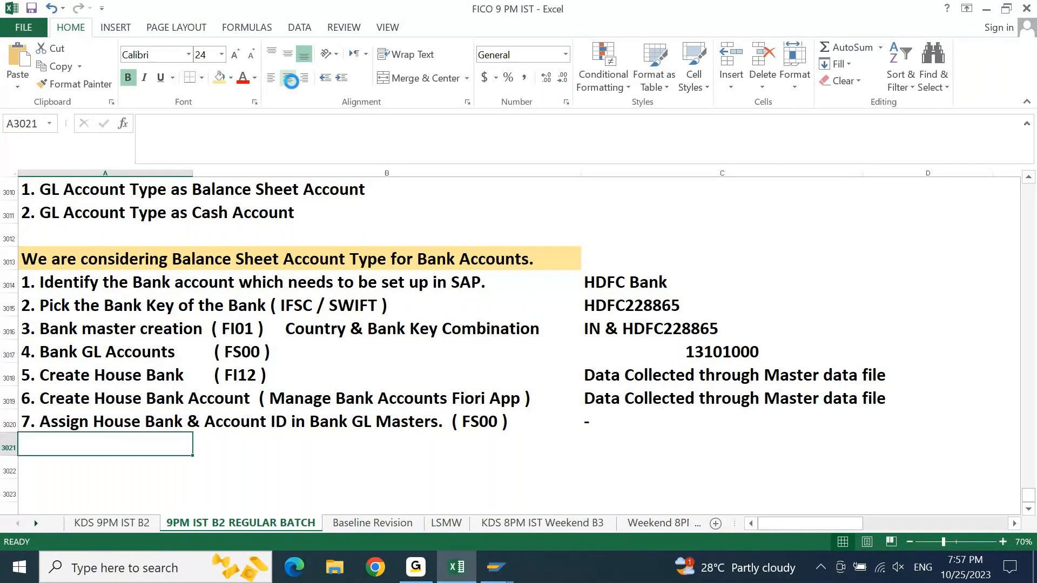
left_click(89, 278)
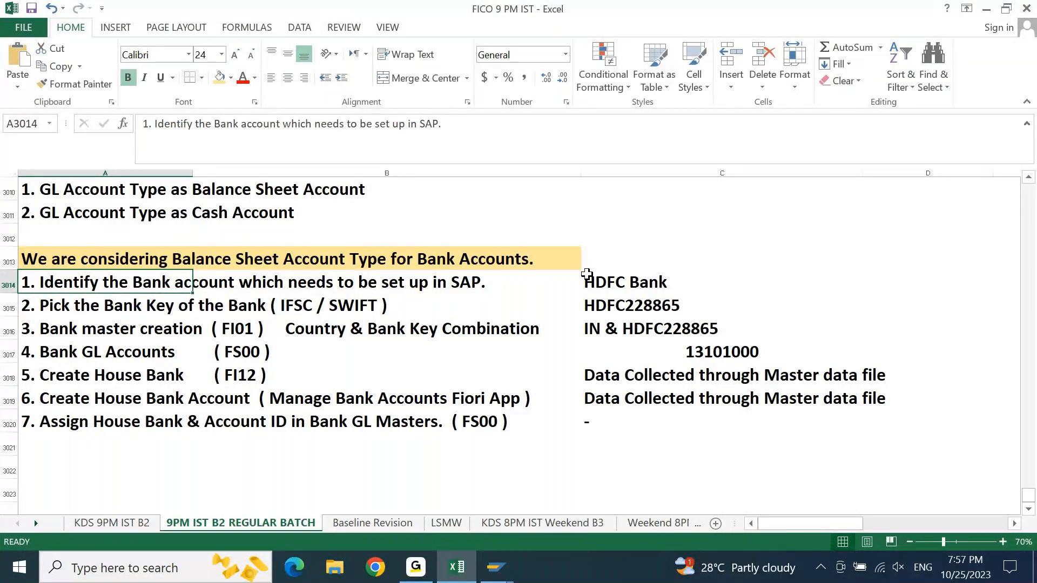
left_click(590, 303)
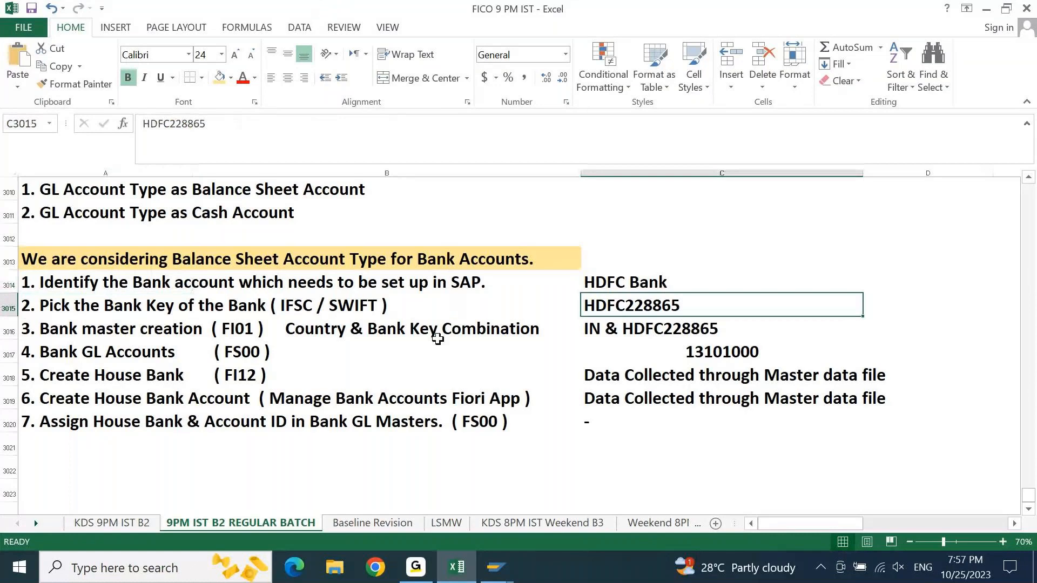
key("Left")
key("Left")
key("Down")
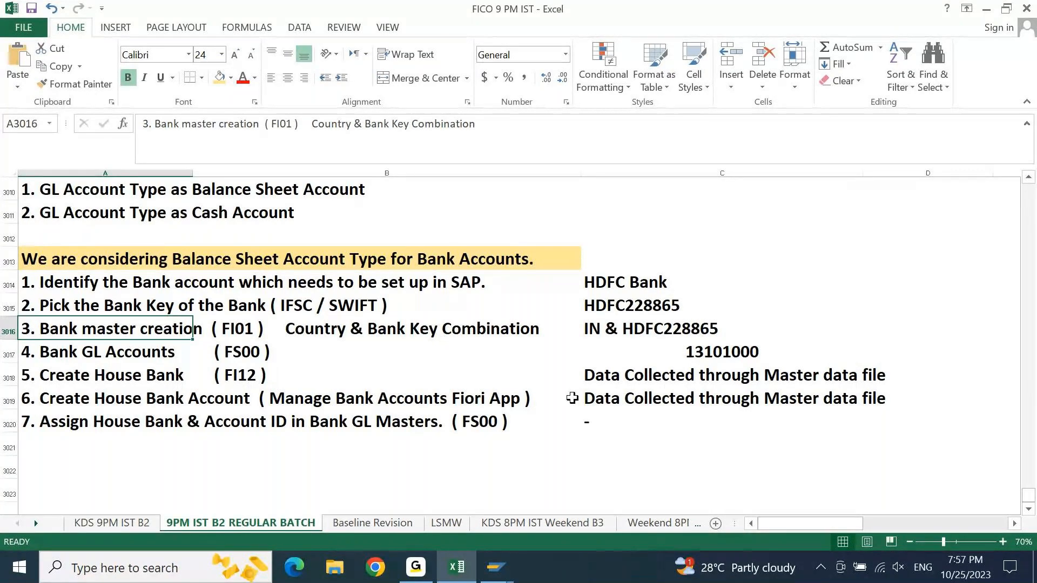
- Switch to the SAP Easy Access session and start bank master creation with transaction FI01
left_click(496, 573)
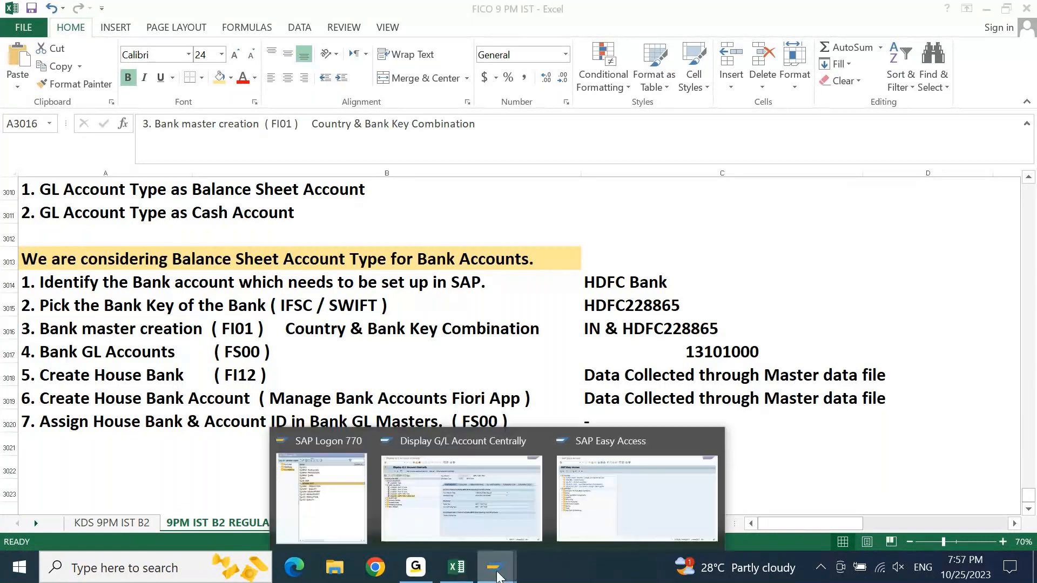
left_click(602, 491)
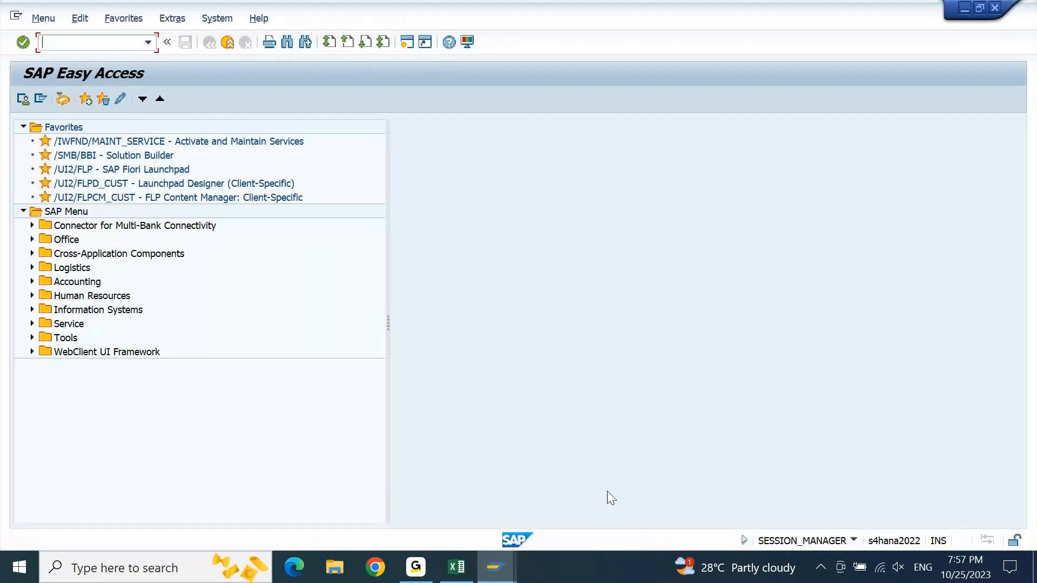
type("FI01")
key("Return")
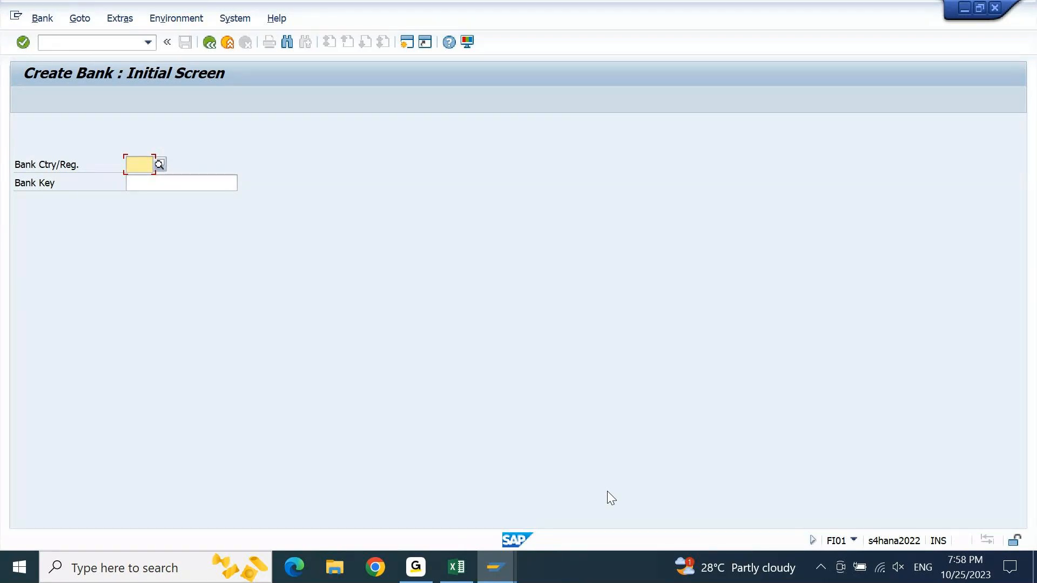
- Open the new bank's details for country IN, using the bank key "HDFC228865" copied from cell C3015 of the Excel notes
type("IN")
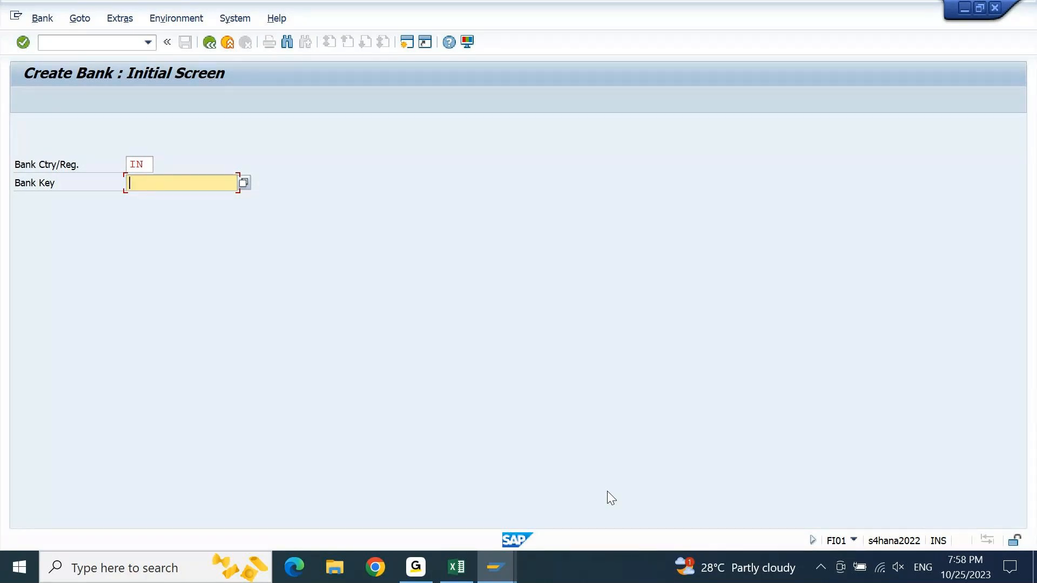
left_click(457, 568)
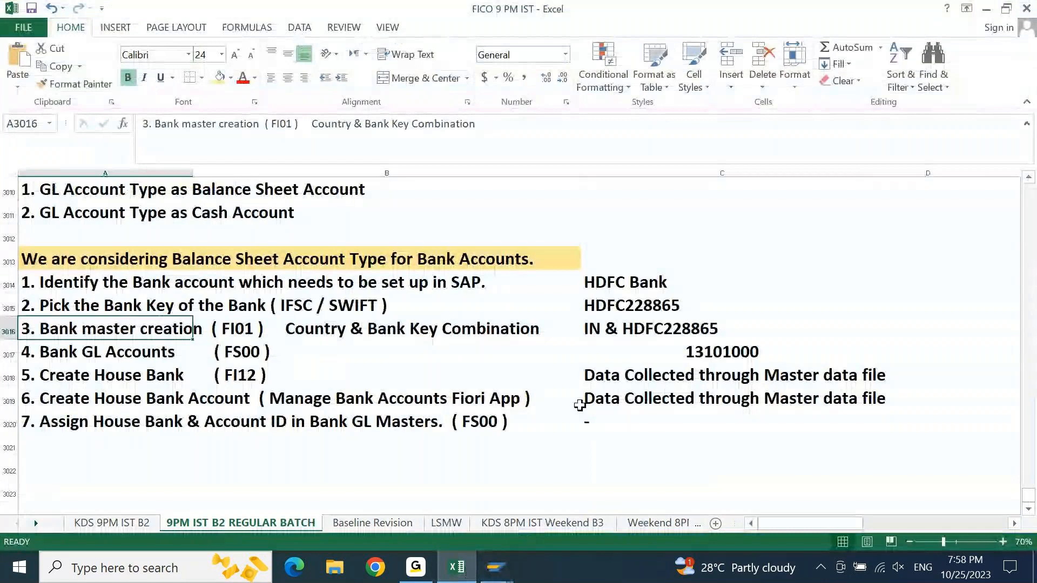
left_click(628, 305)
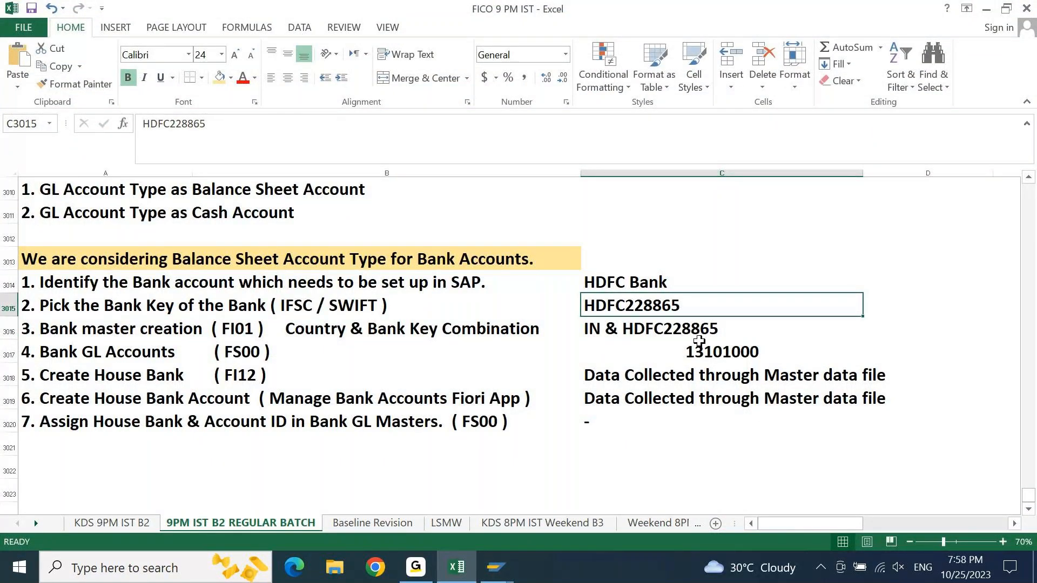
key("ctrl+c")
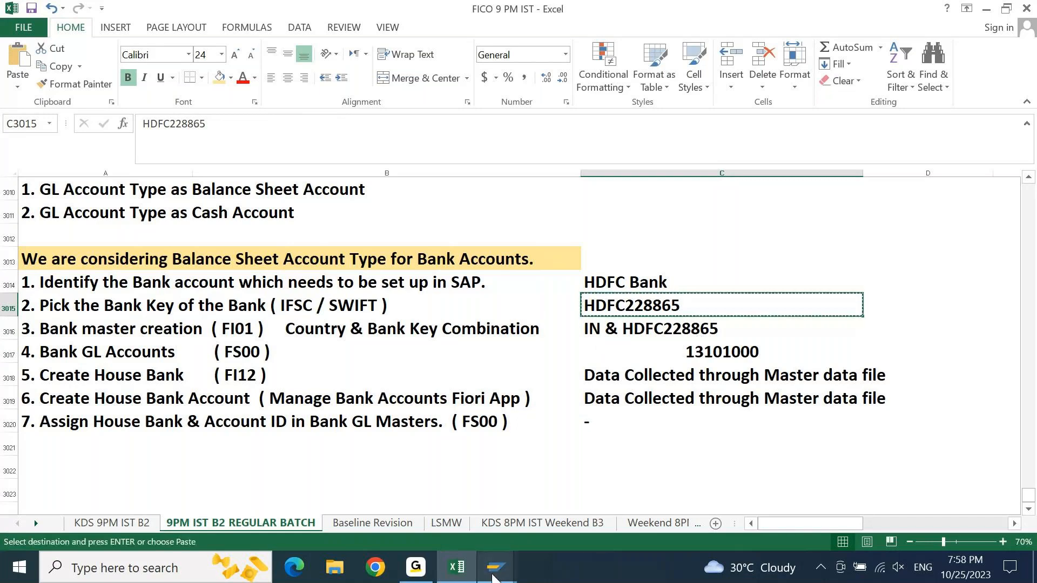
mouse_move(496, 567)
left_click(595, 484)
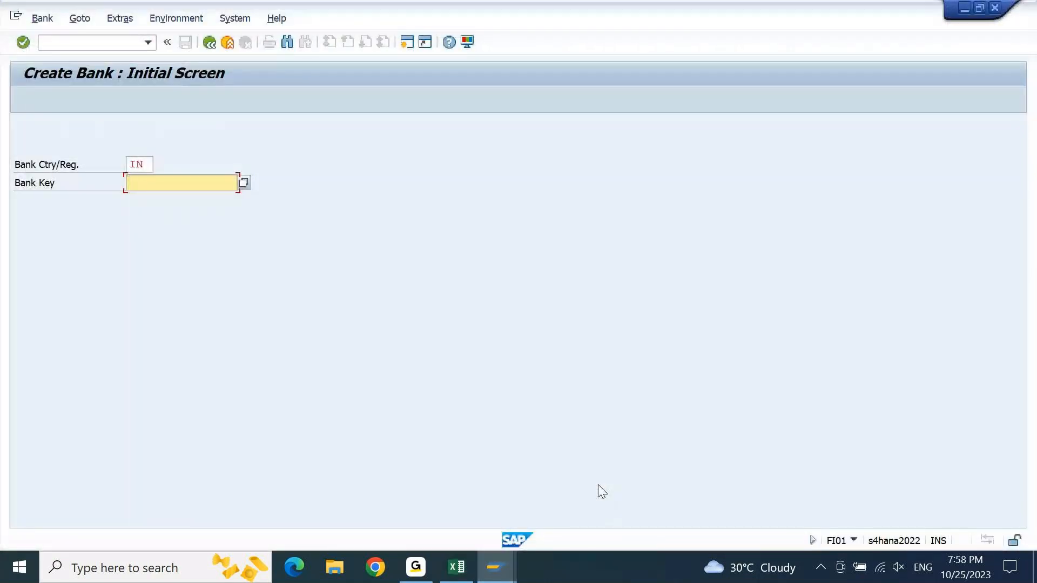
key("ctrl+v")
key("Return")
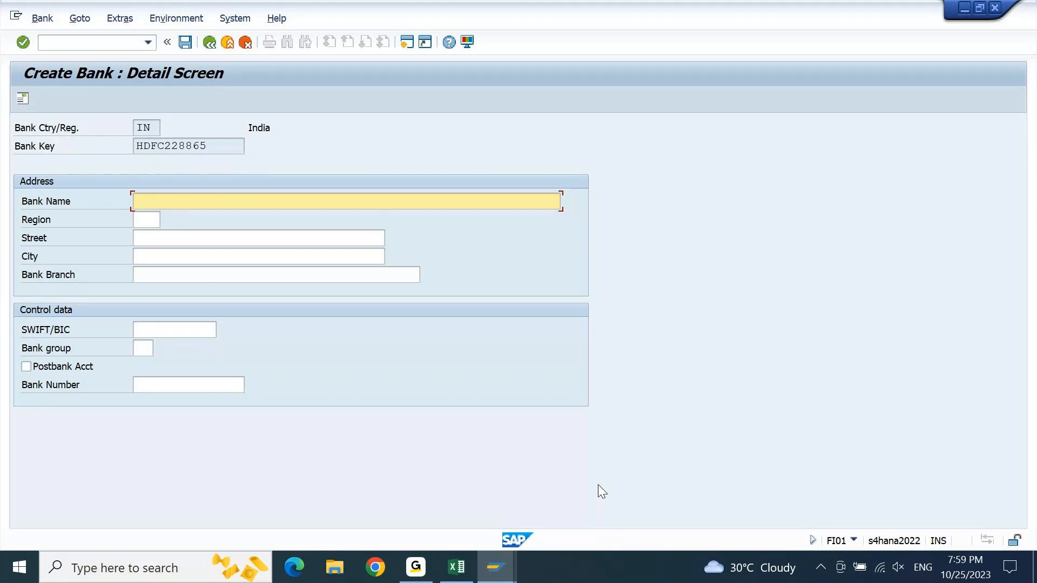
- Enter "HDFC BANK" as the bank name and choose region 13, Maharashtra, for the bank address
type("HDFC BANK")
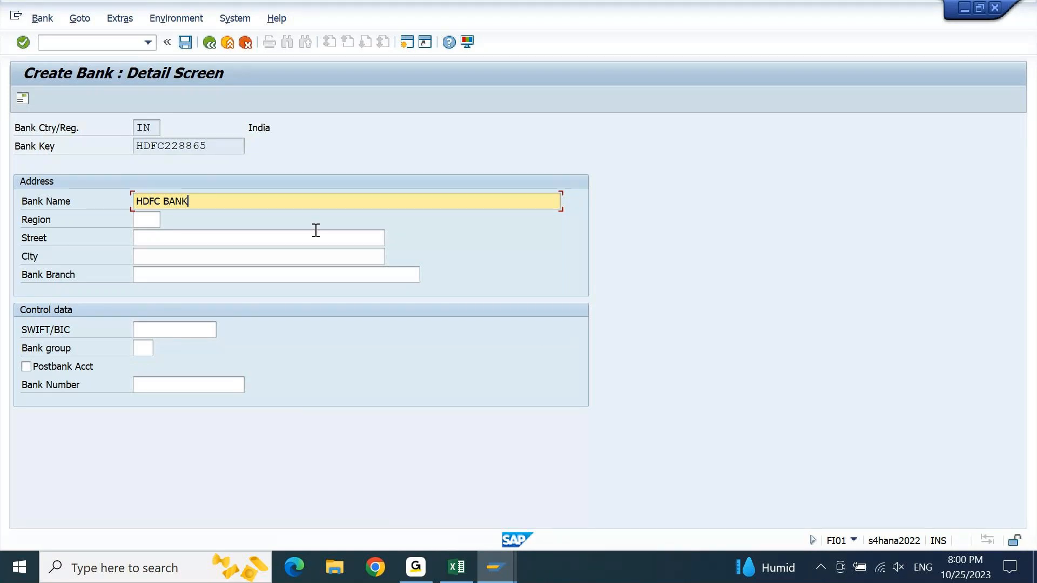
left_click_drag(227, 143, 34, 156)
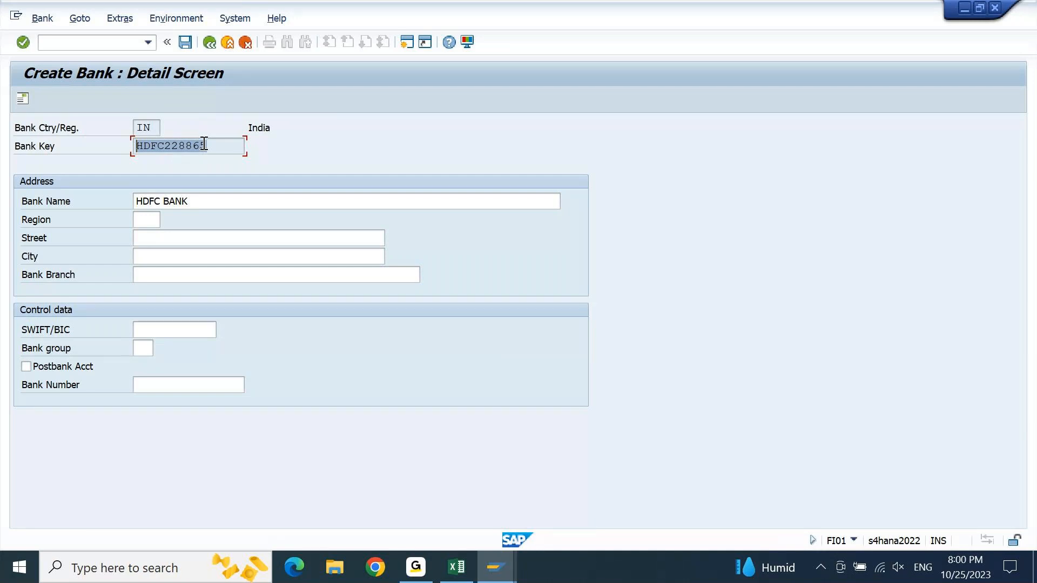
left_click(229, 148)
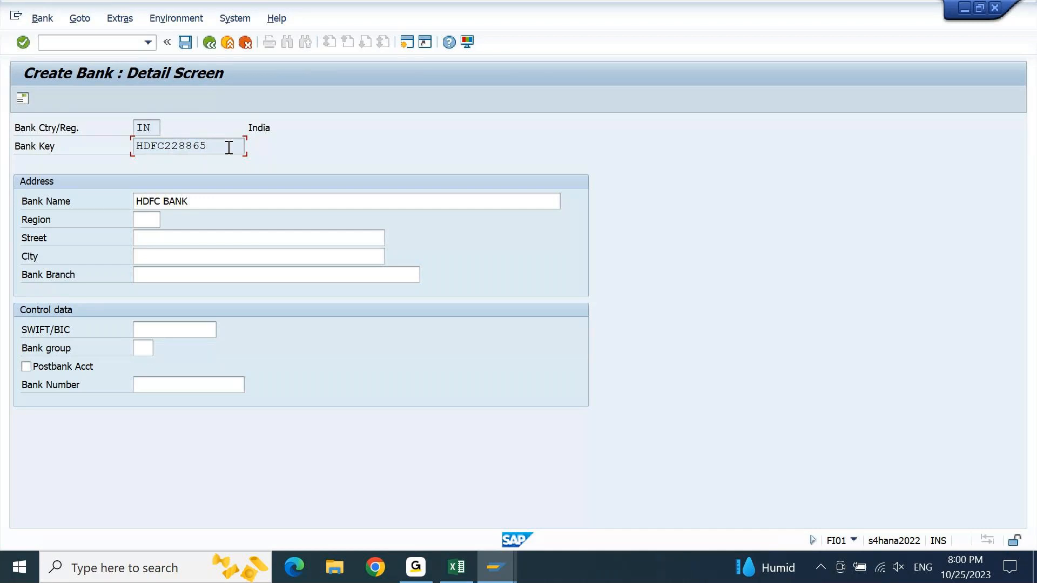
left_click(154, 223)
left_click(164, 223)
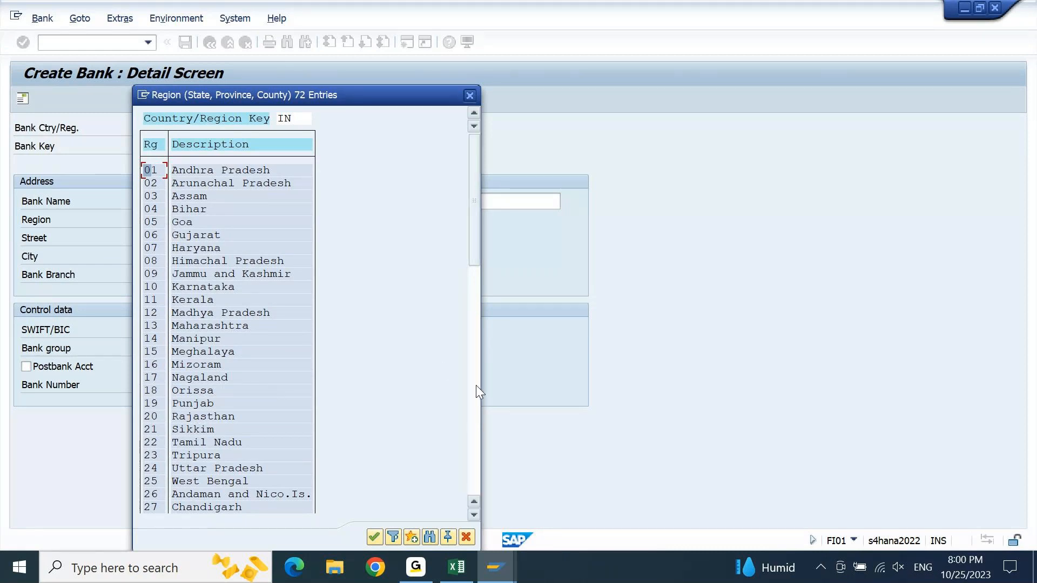
double_click(205, 326)
key("Tab")
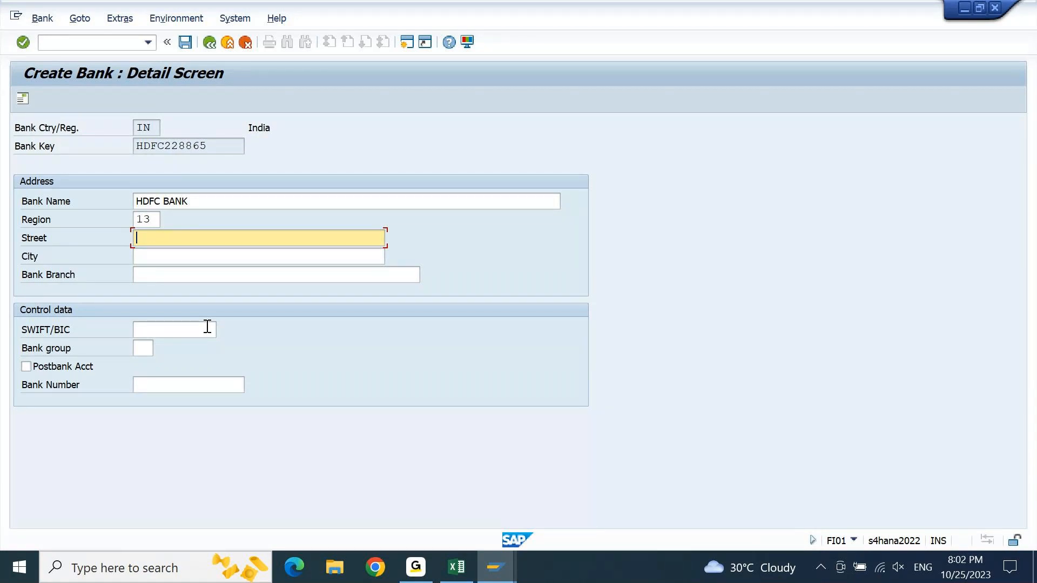
- Set the bank's street to "BANK STREET" and its city to "MUMBAI"
type("BANK")
key("Down")
key("Return")
key("Tab")
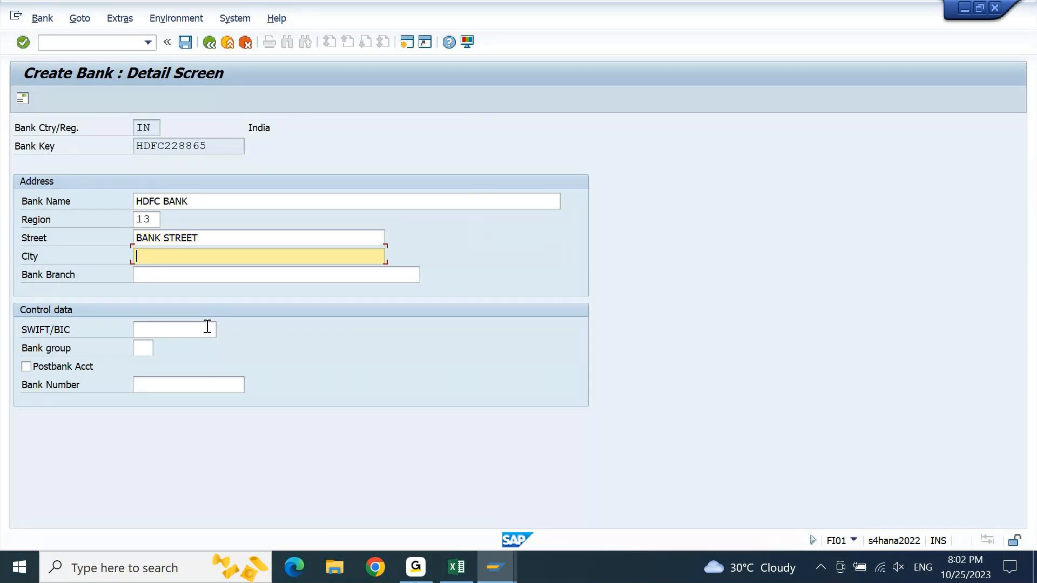
type("MUMBAI")
key("Tab")
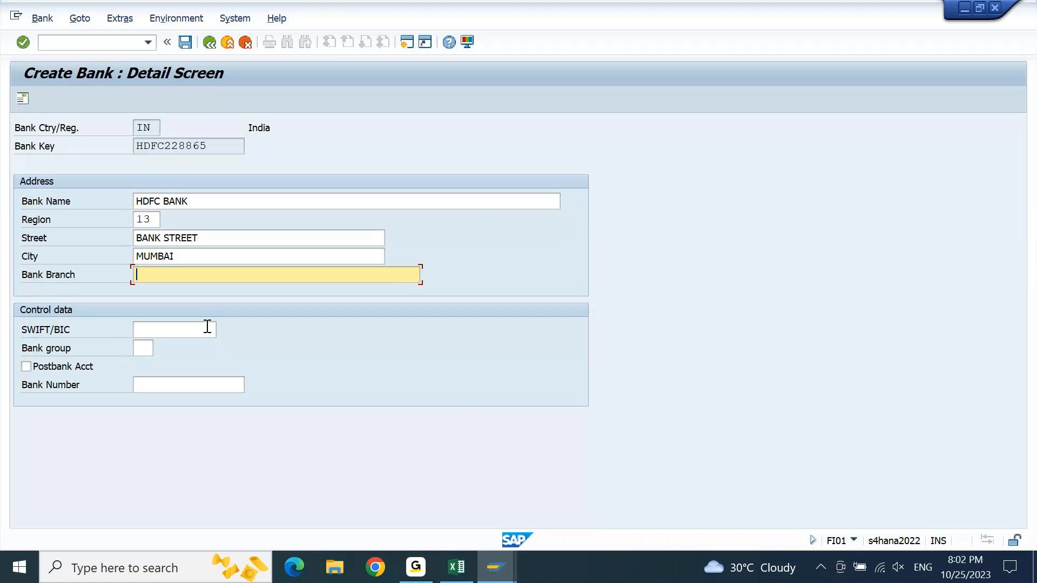
- Enter "MUMBAI MAIN BRANCH" as the bank branch and move on to the SWIFT/BIC field in the control data
type("MUMBAI MAIN BRANCH")
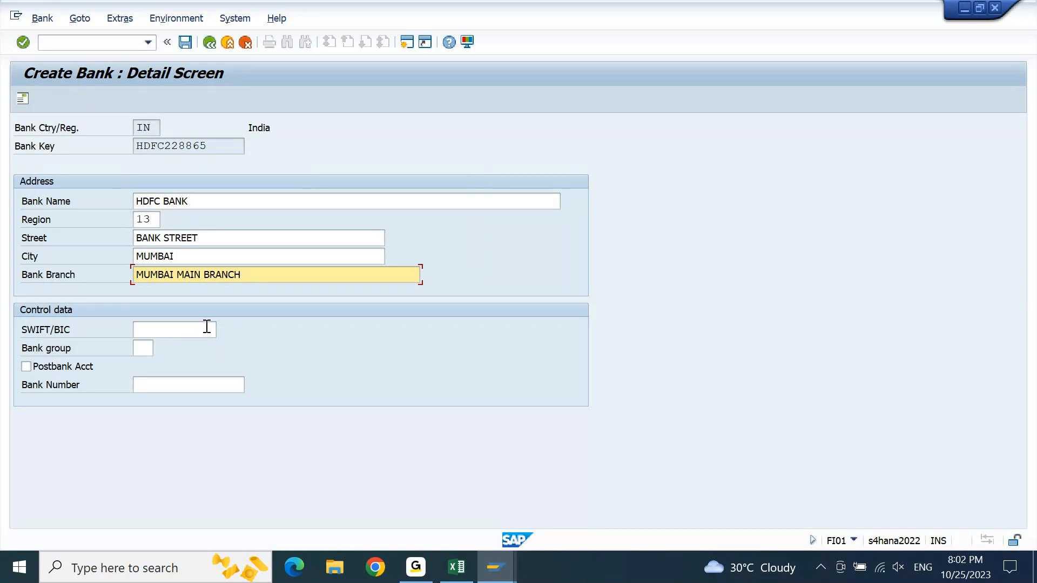
left_click(200, 334)
left_click(162, 385)
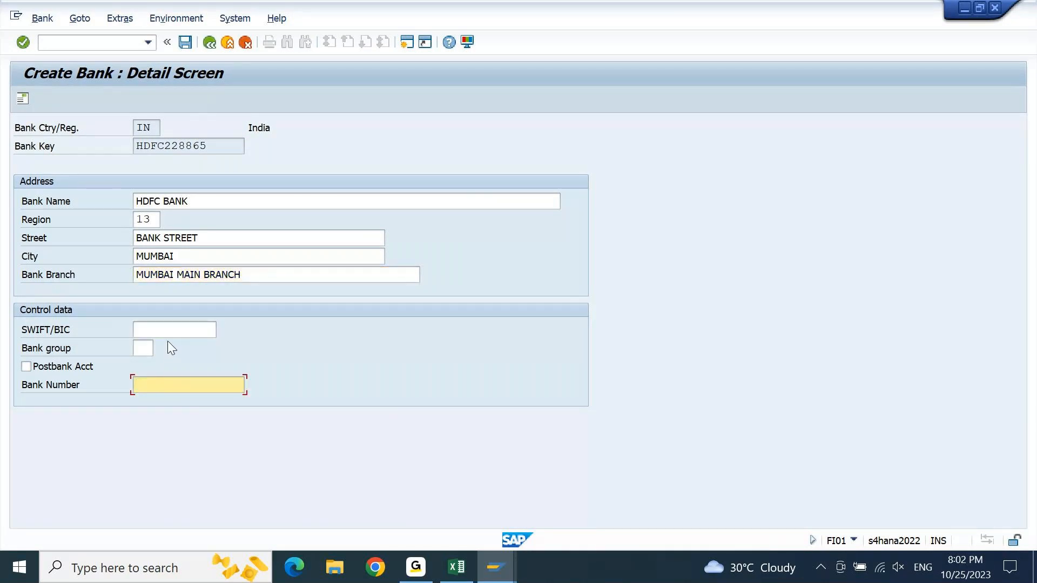
left_click(171, 335)
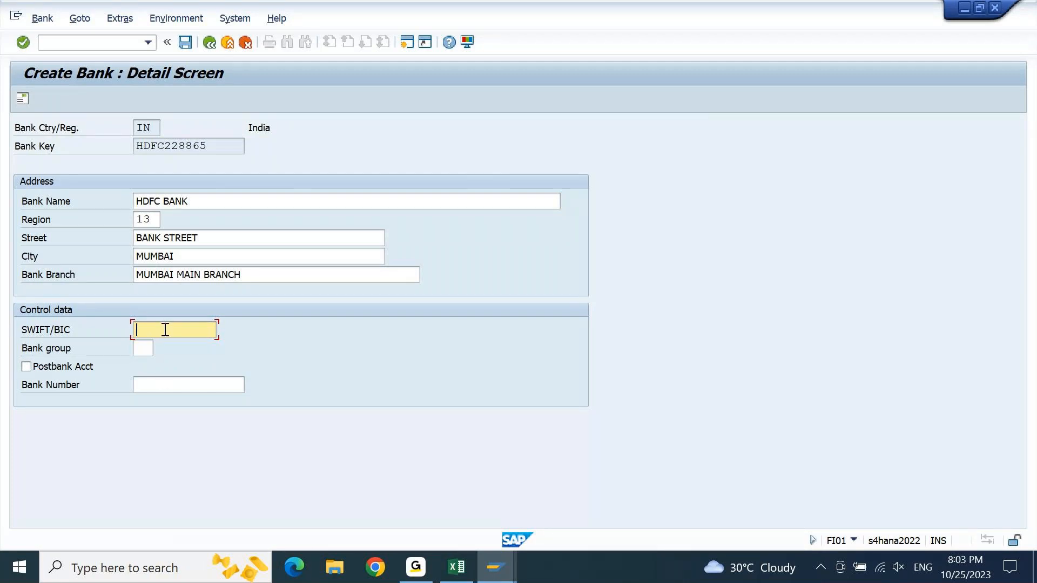
- Enter the bank key "HDFC228865" as the bank number in the control data and save the new bank
left_click_drag(216, 146, 89, 174)
key("ctrl+c")
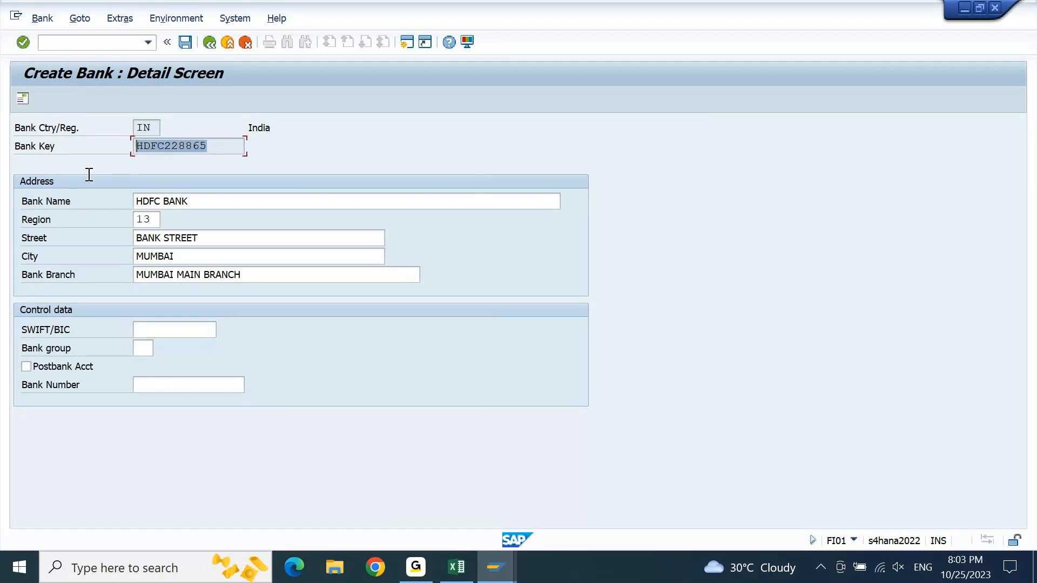
left_click(88, 174)
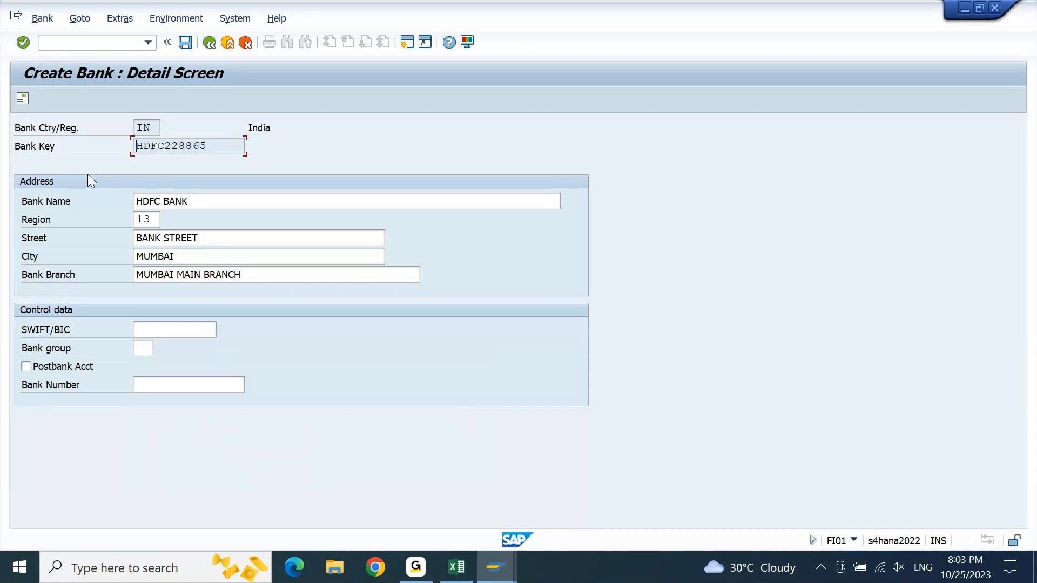
left_click(175, 387)
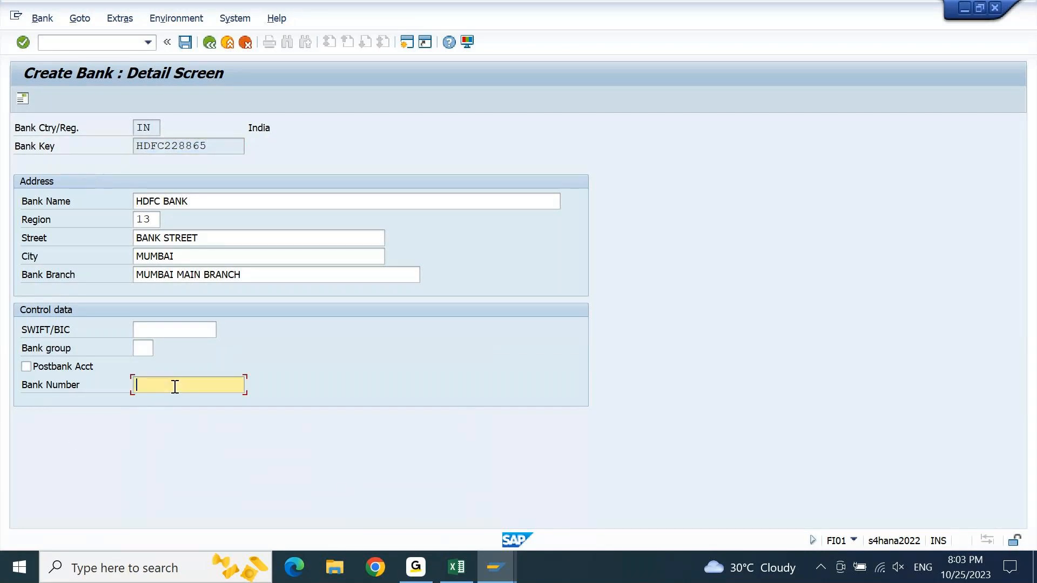
key("ctrl+v")
key("Return")
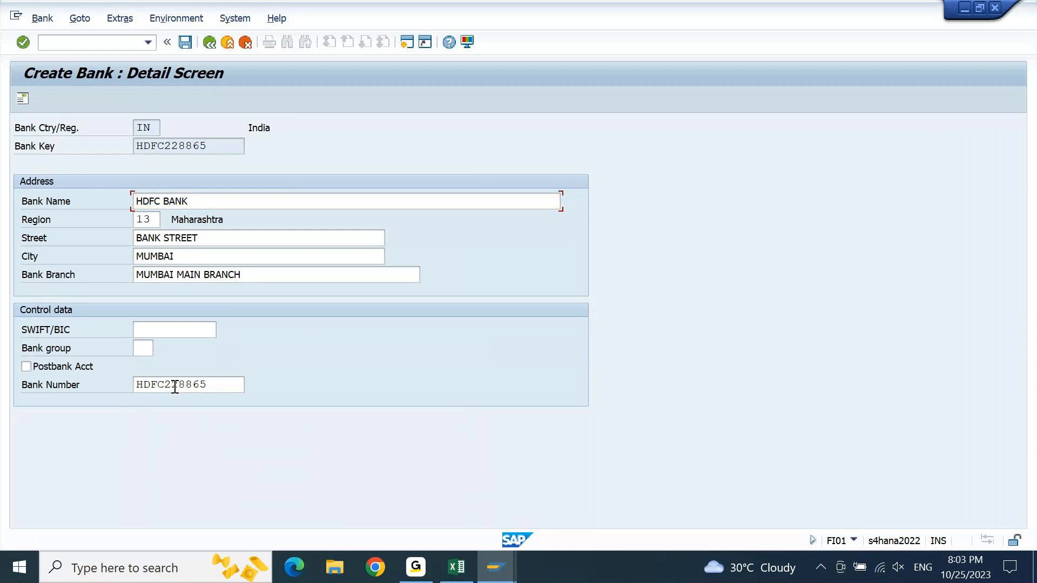
key("ctrl+s")
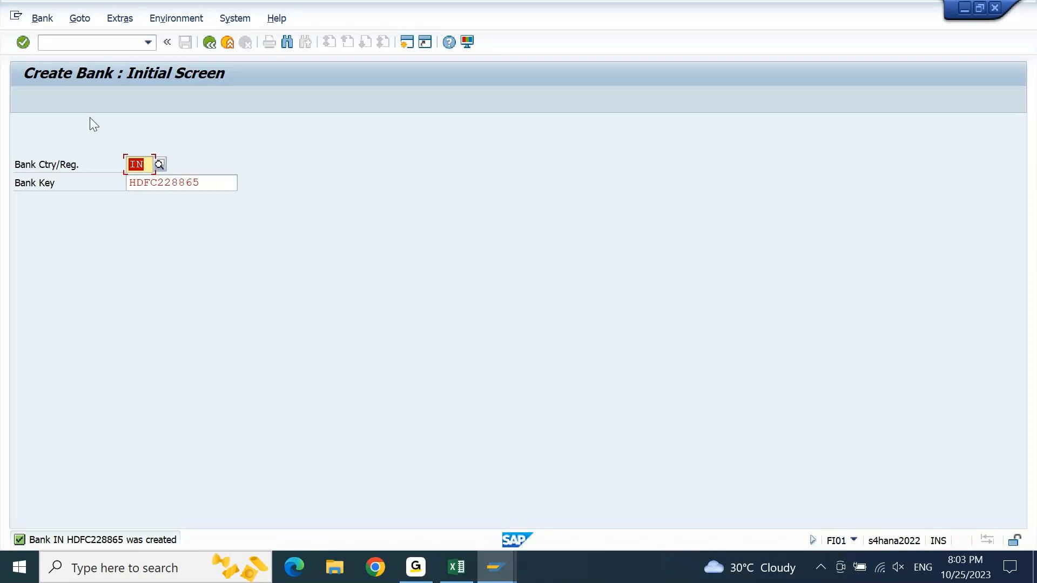
- Display the master data of bank HDFC228865 for country IN to review it, and return to the initial screen
left_click(43, 19)
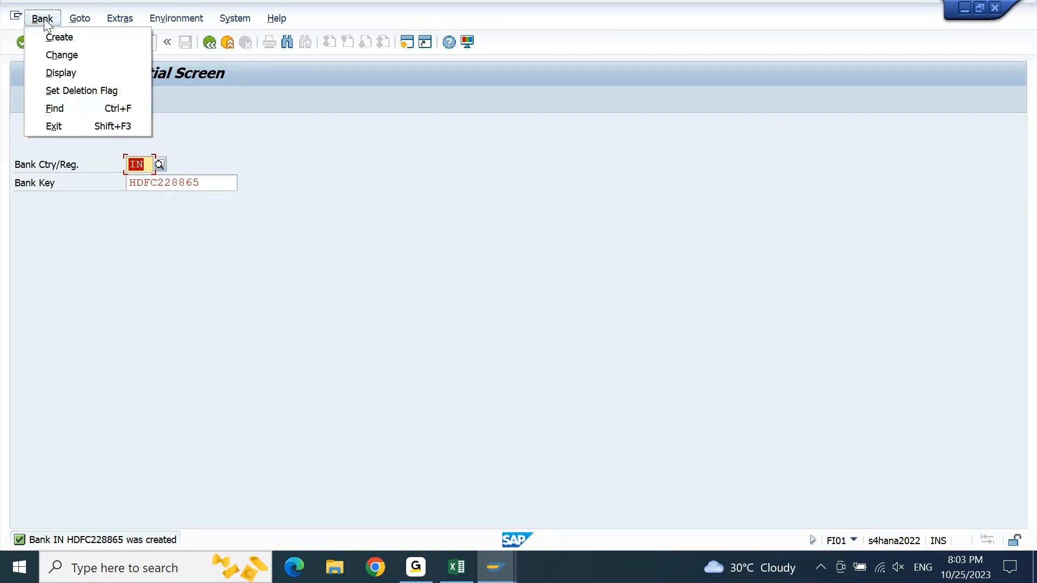
left_click(69, 76)
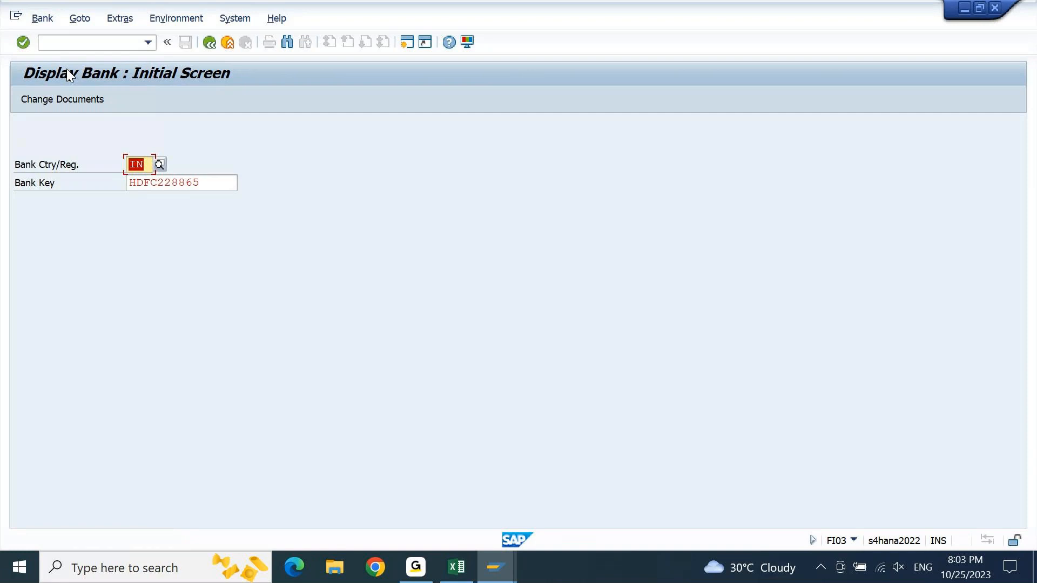
key("Return")
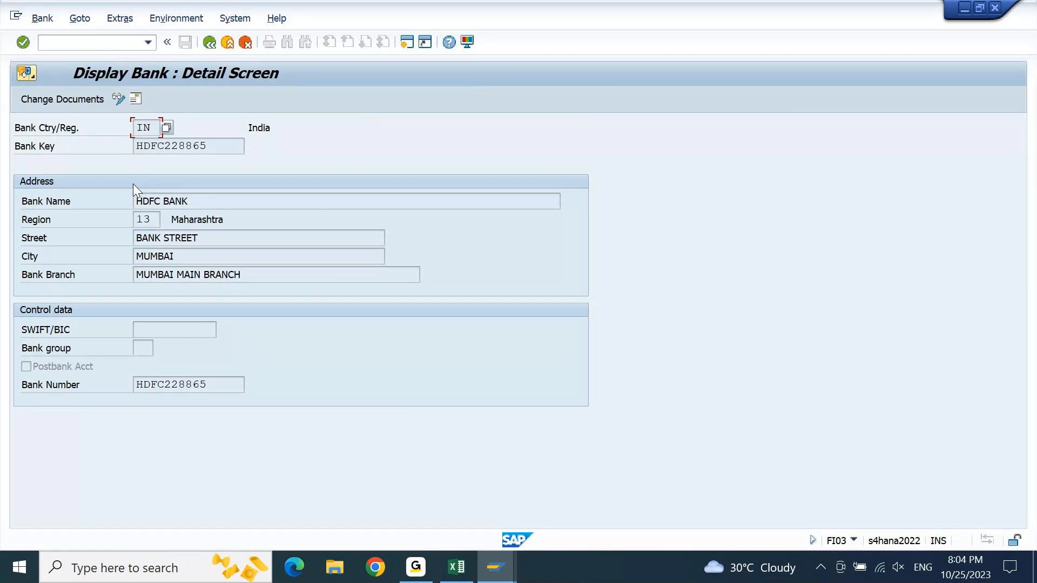
key("F3")
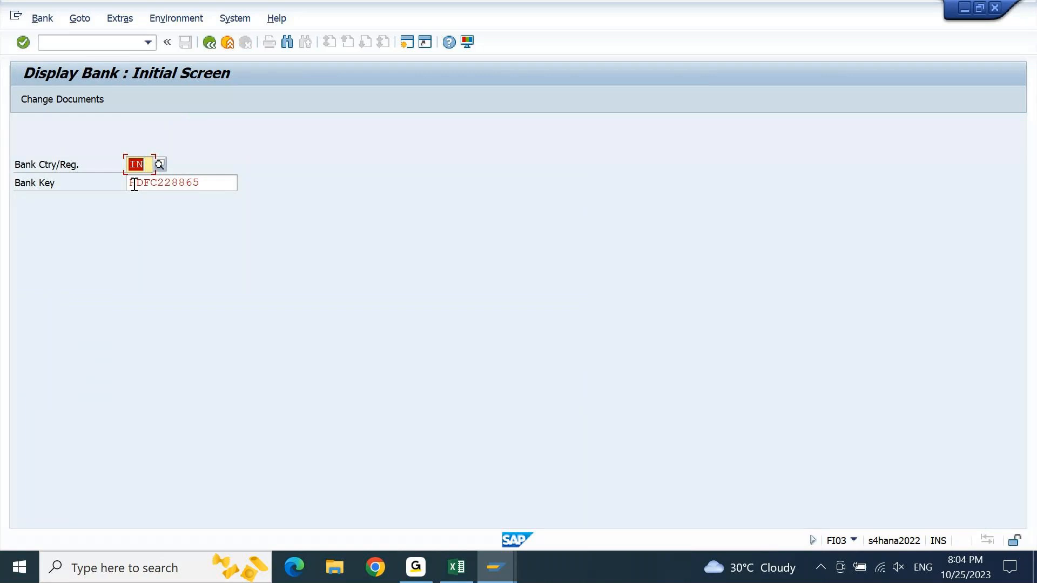
- Switch to the Excel notes and go from the bank master creation line to step 4, Bank GL Accounts (FS00)
left_click(457, 567)
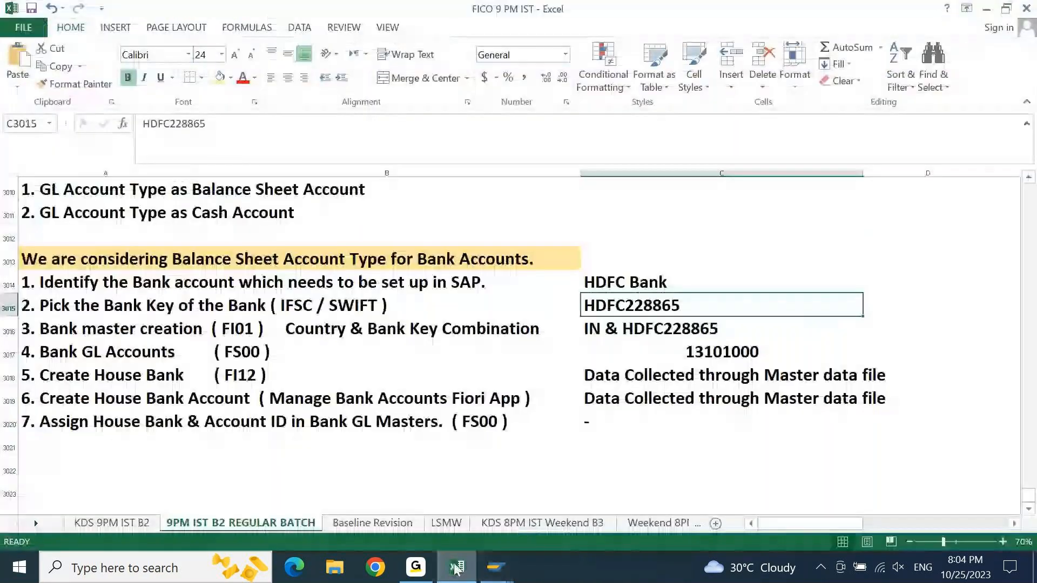
key("Down")
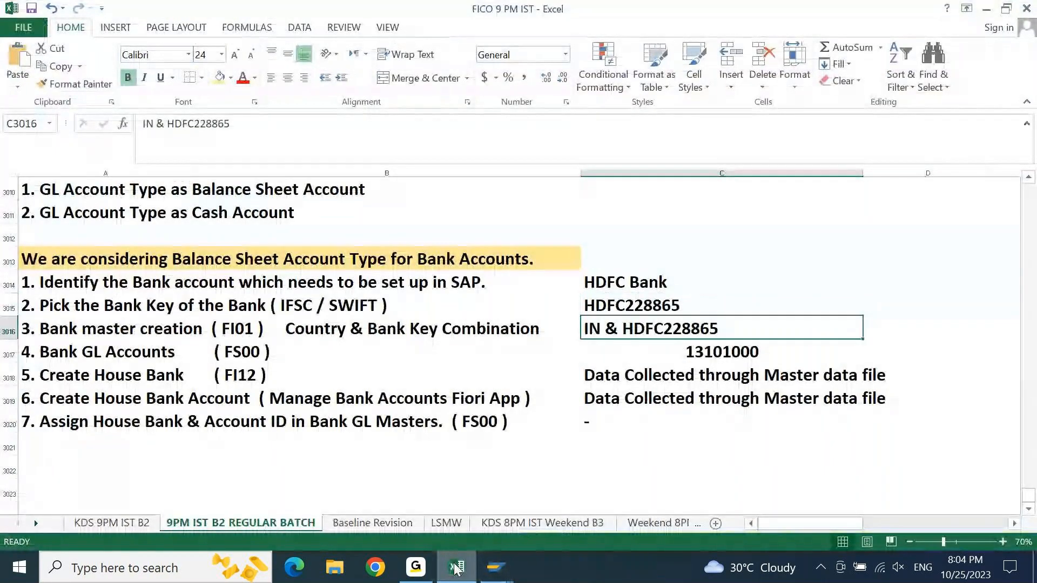
key("Left")
key("Left")
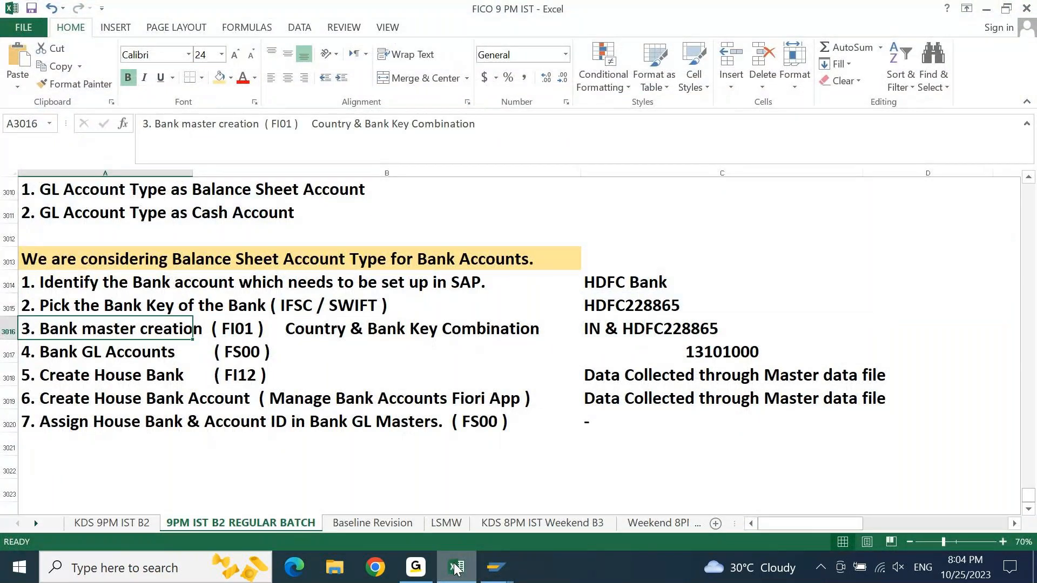
key("Down")
key("Right")
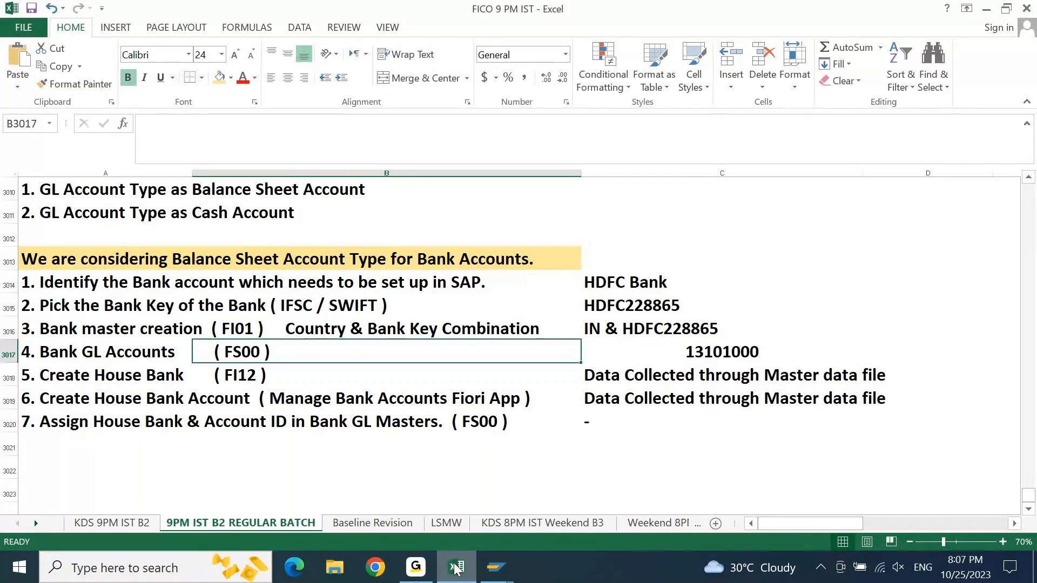
- Look up the step 4 G/L account in the Excel notes, switch to the SAP FS00 session, and display the HDFC *256* Main account
key("Right")
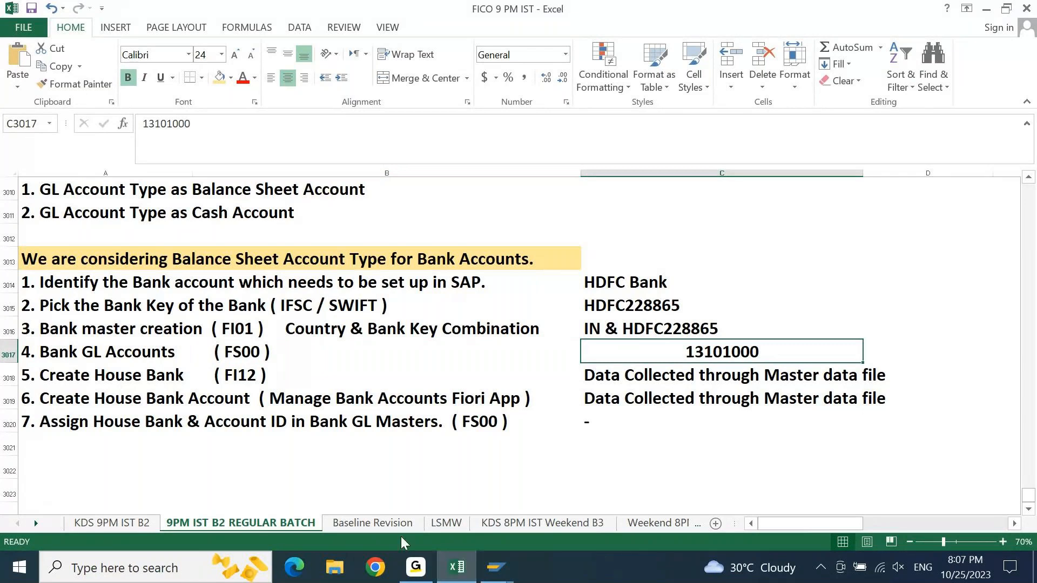
mouse_move(495, 567)
left_click(457, 486)
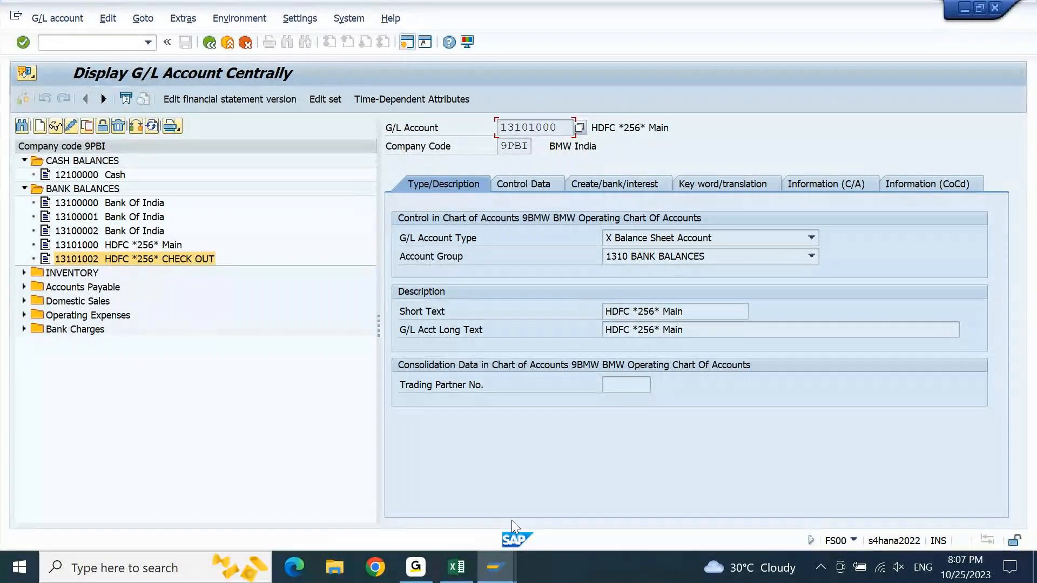
left_click(148, 248)
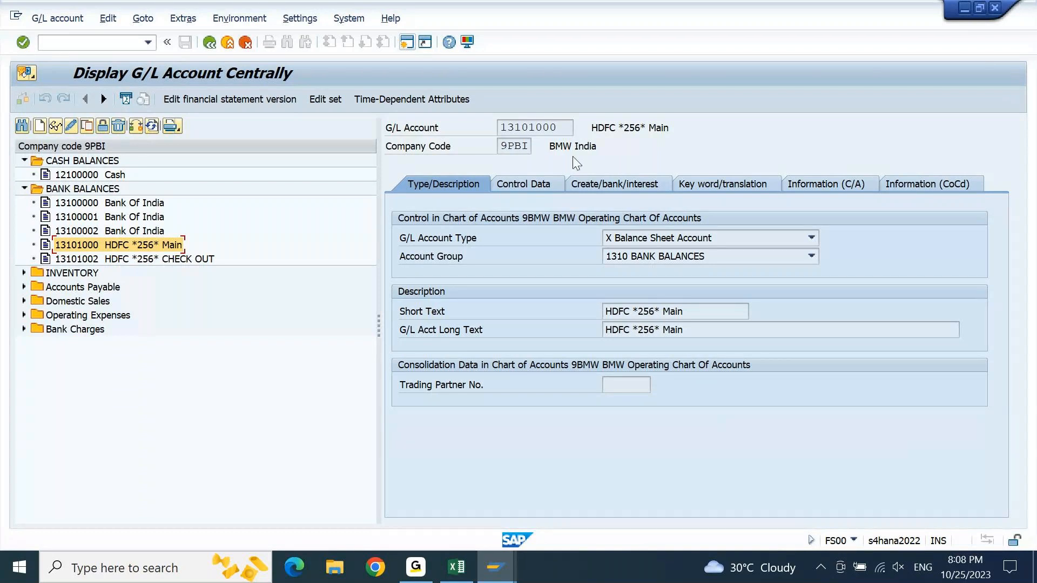
left_click_drag(570, 133, 482, 146)
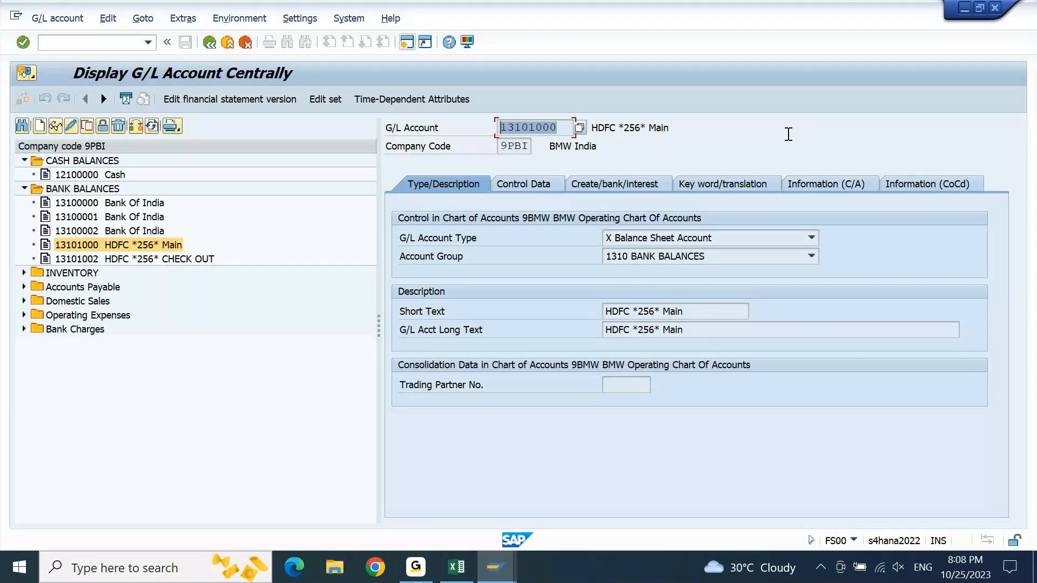
- Review the available G/L account types and the control data of the HDFC *256* Main account, including its open item management setting
left_click(812, 238)
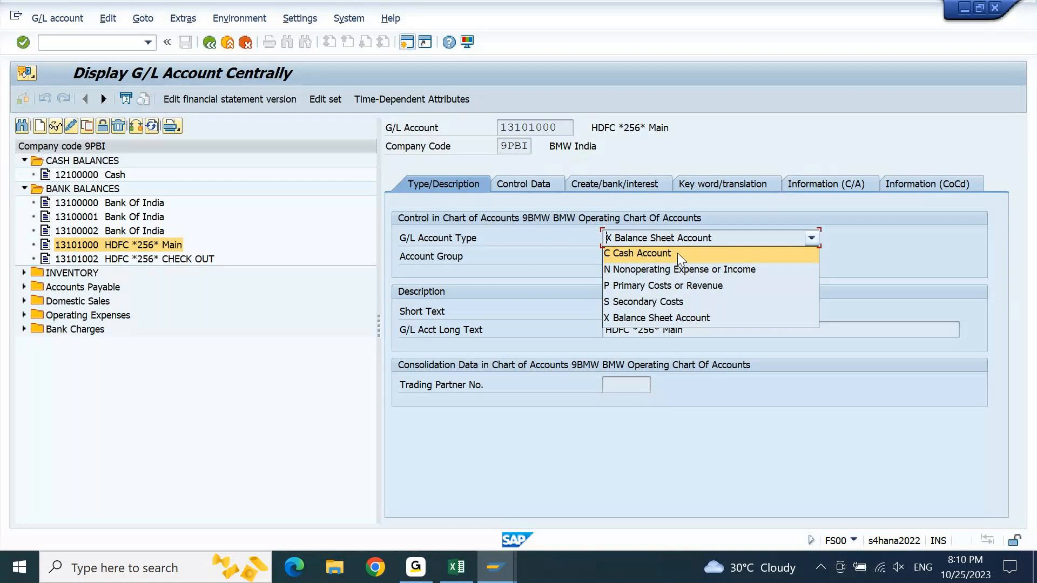
left_click(550, 235)
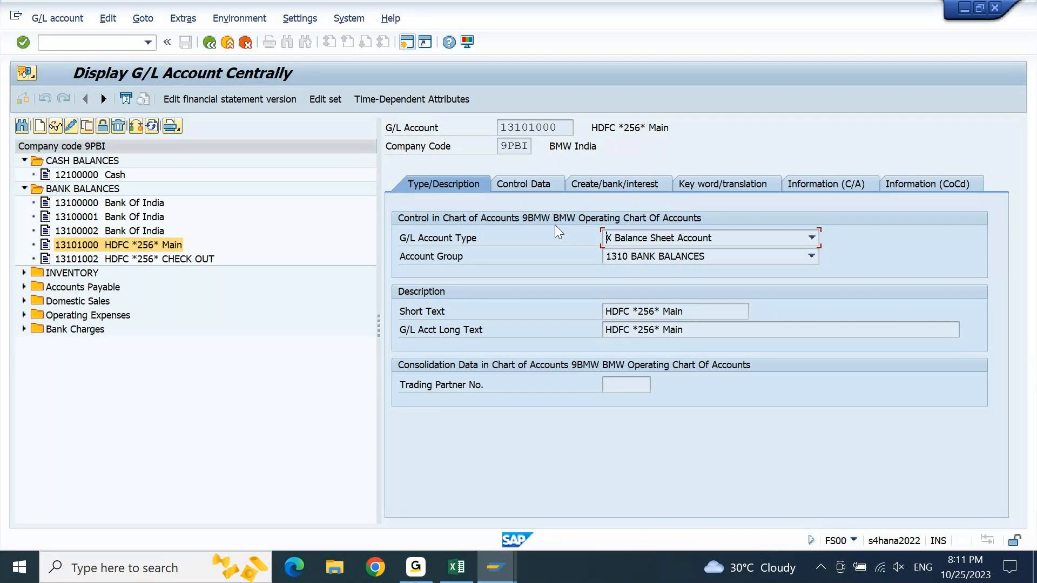
left_click(540, 186)
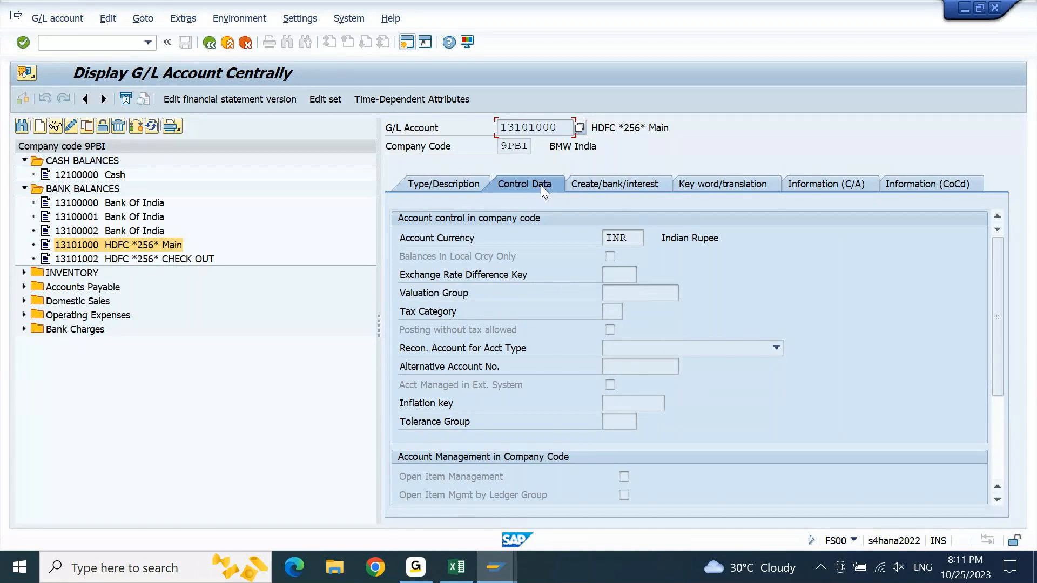
left_click(625, 480)
- Switch the HDFC *256* Main account to change mode and set its field status group to G005, Bank accounts (obligatory value date)
left_click(611, 187)
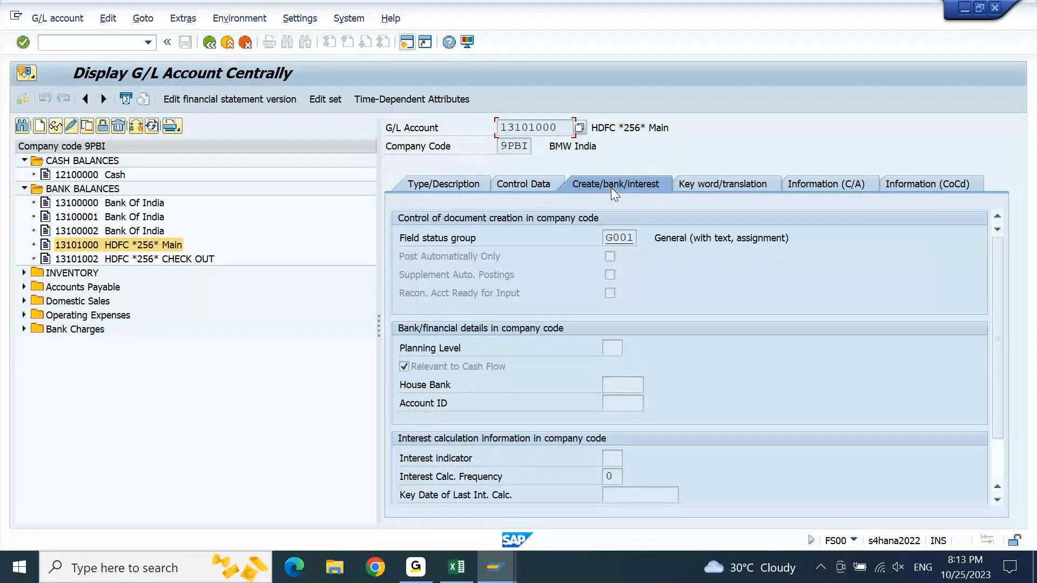
left_click(618, 238)
left_click(72, 127)
left_click(631, 238)
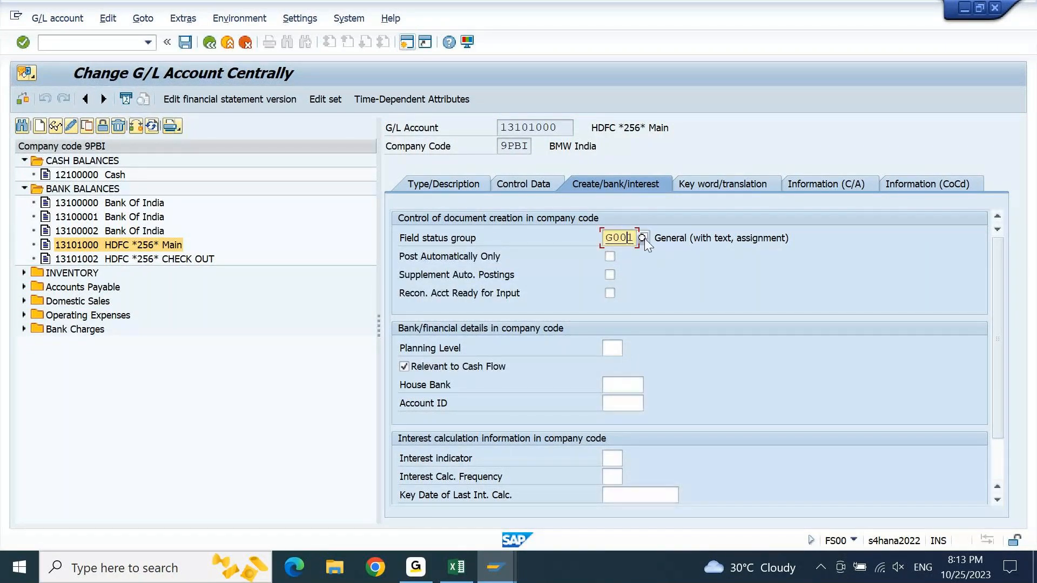
left_click(645, 238)
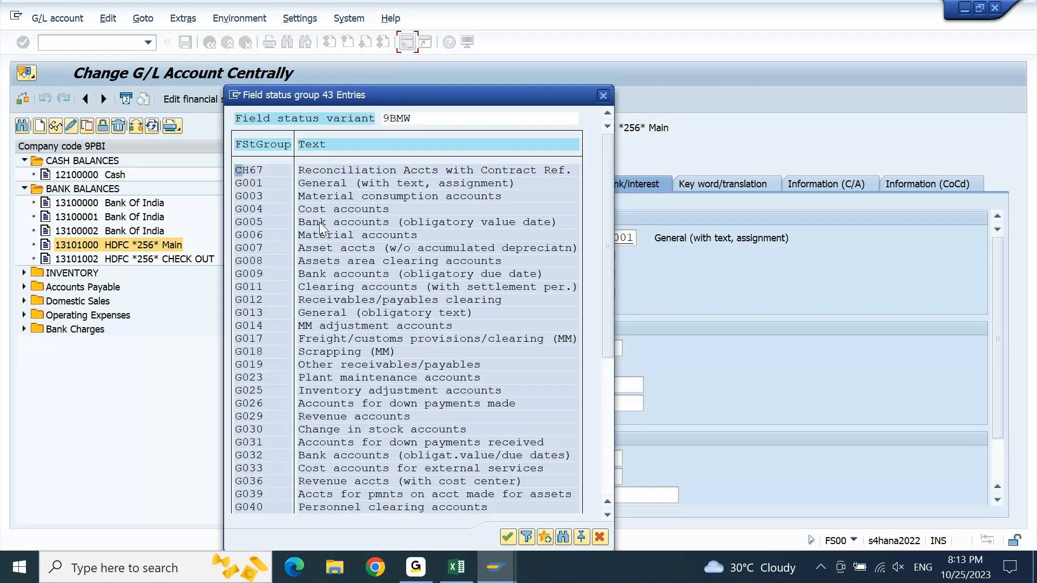
double_click(319, 222)
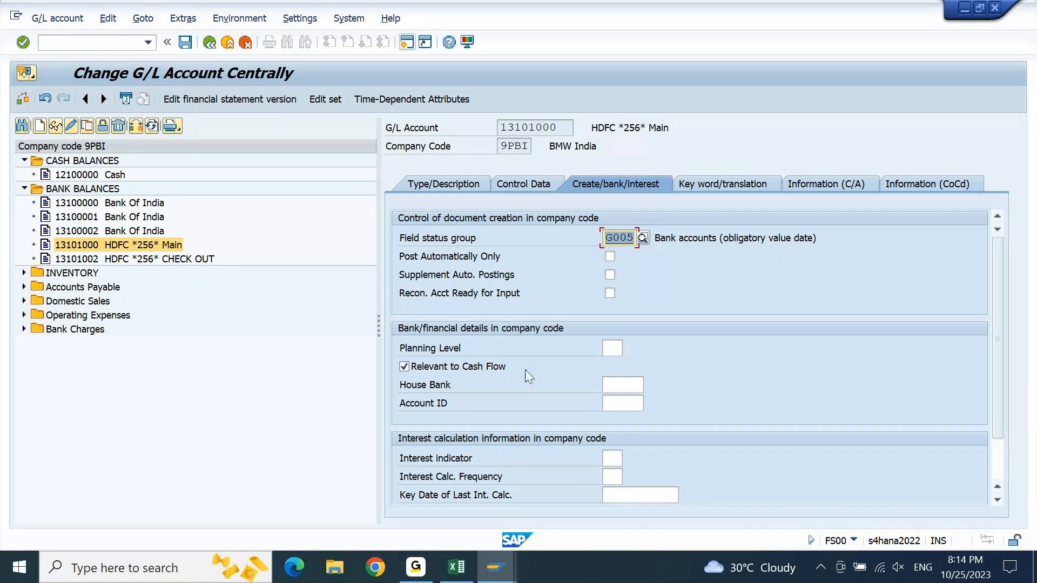
- Leave the house bank and account ID empty and save the HDFC *256* Main account, accepting the warning
left_click(618, 387)
left_click(618, 405)
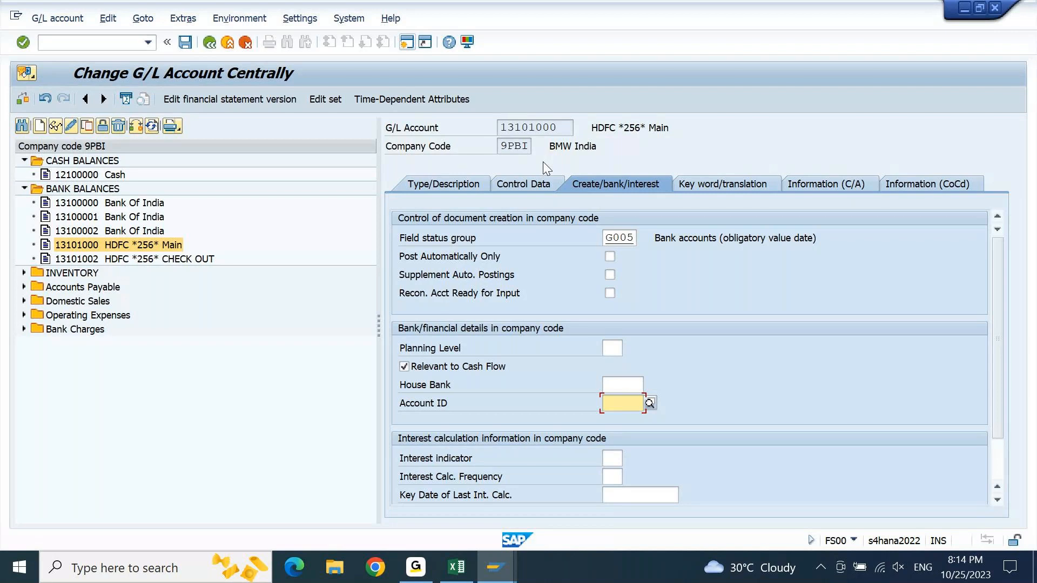
key("Return")
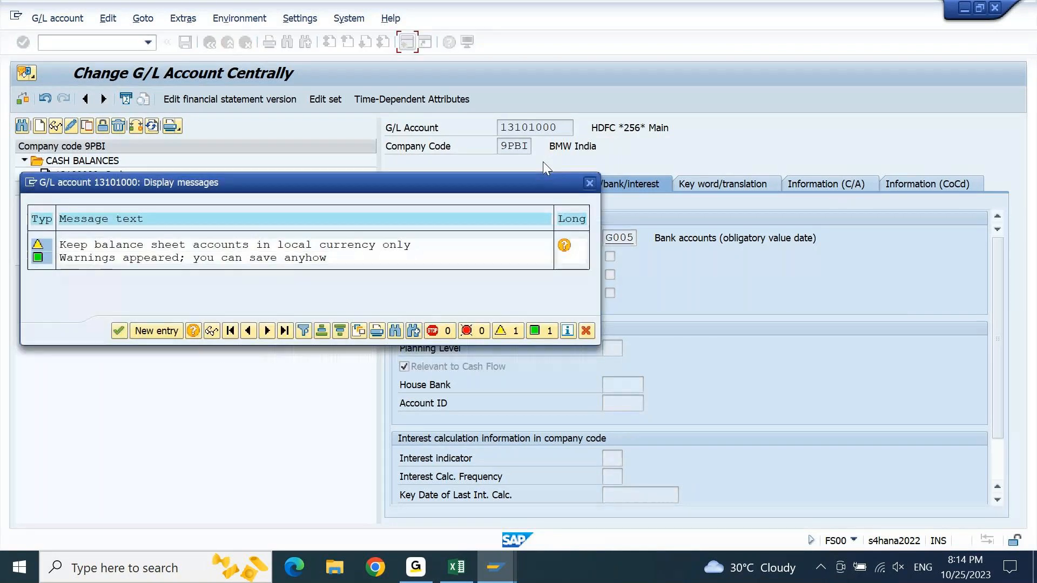
key("Return")
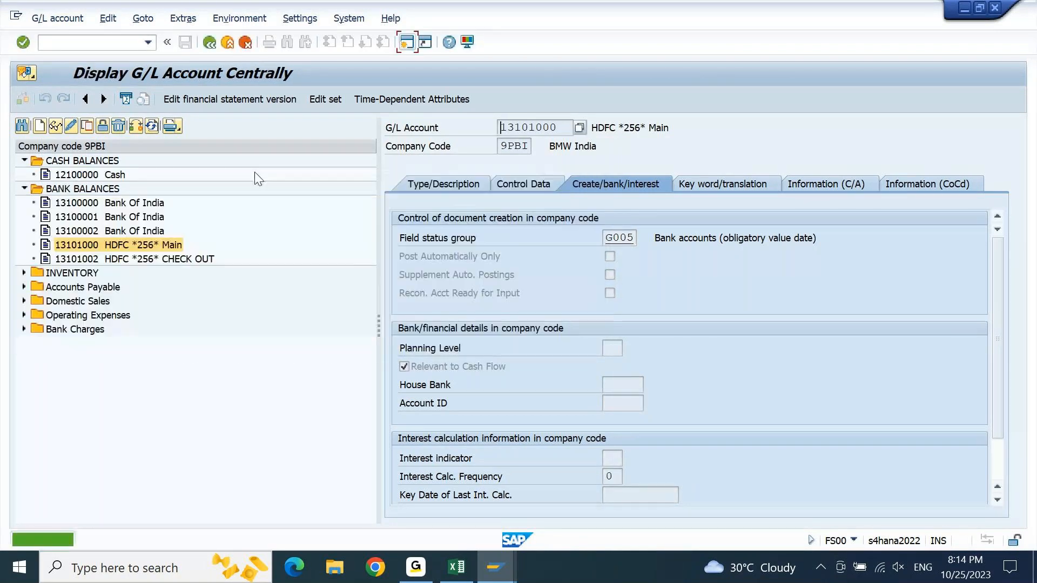
- Select the HDFC *256* CHECK OUT account in change mode and set its field status group to G005
left_click(171, 261)
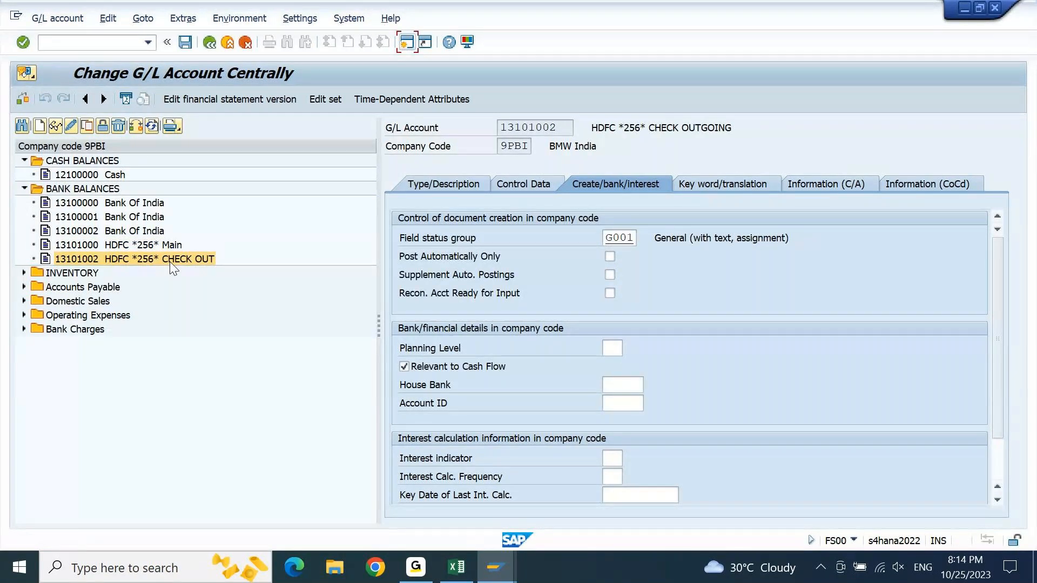
left_click(629, 239)
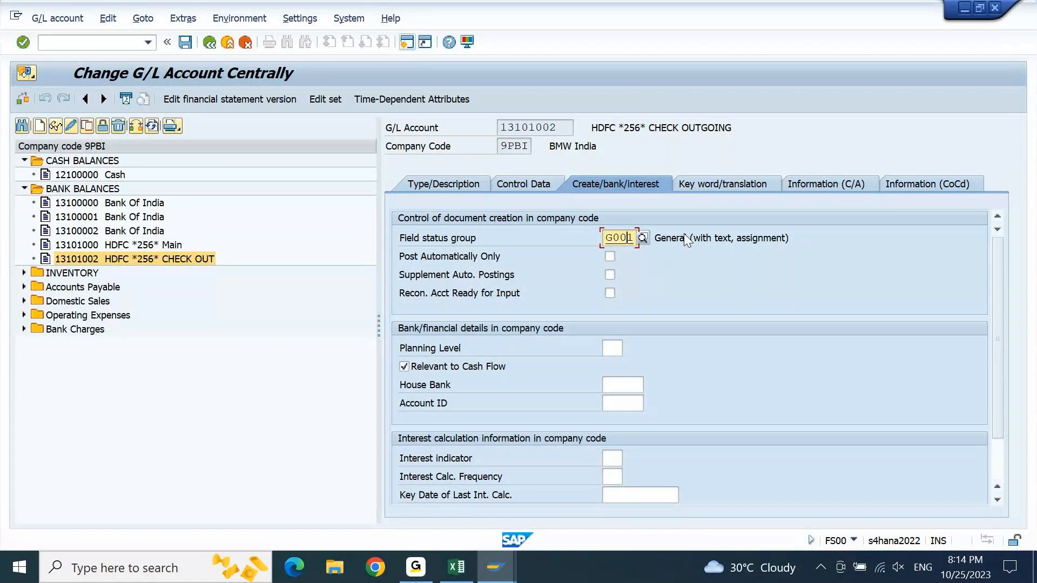
key("BackSpace")
type("5")
key("Return")
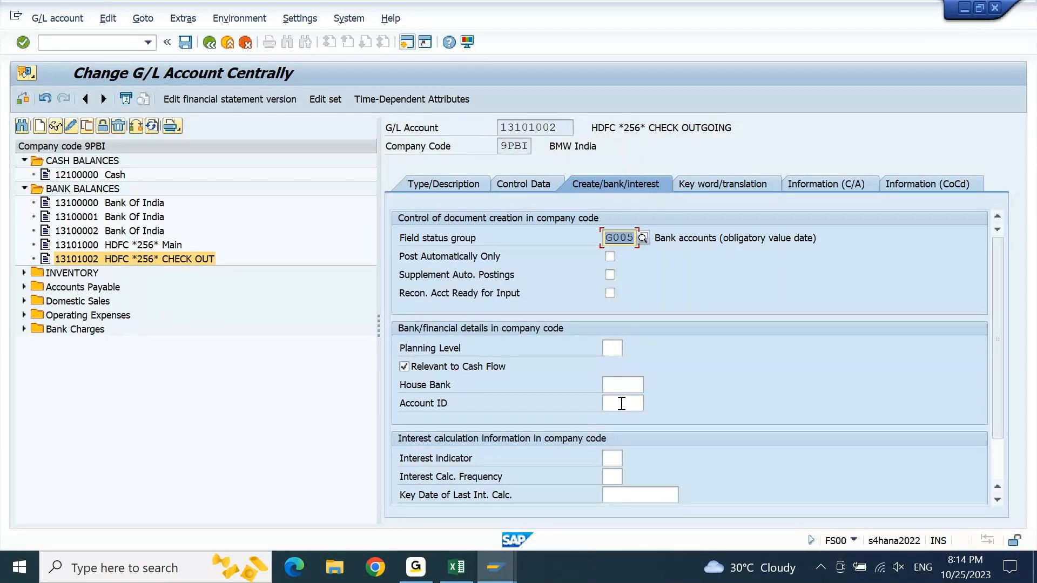
- Check the control data and account type of the HDFC *256* CHECK OUT account and save it
left_click(533, 183)
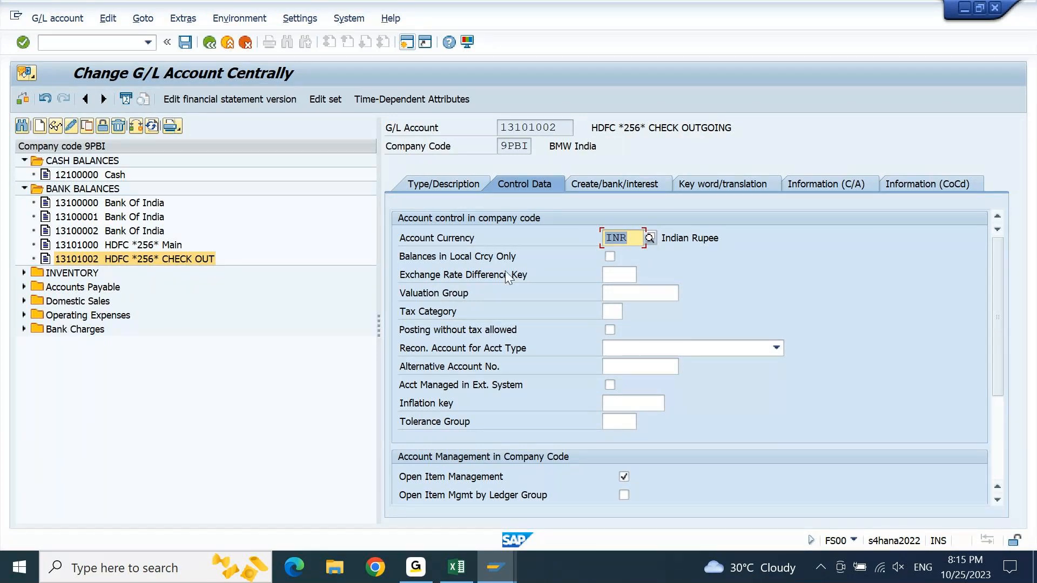
left_click(465, 187)
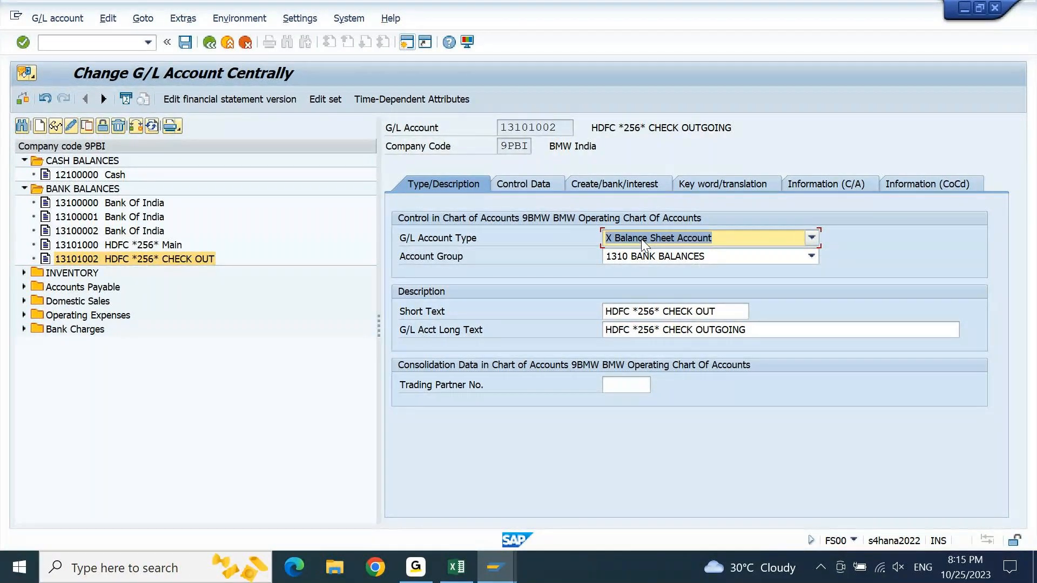
key("ctrl+s")
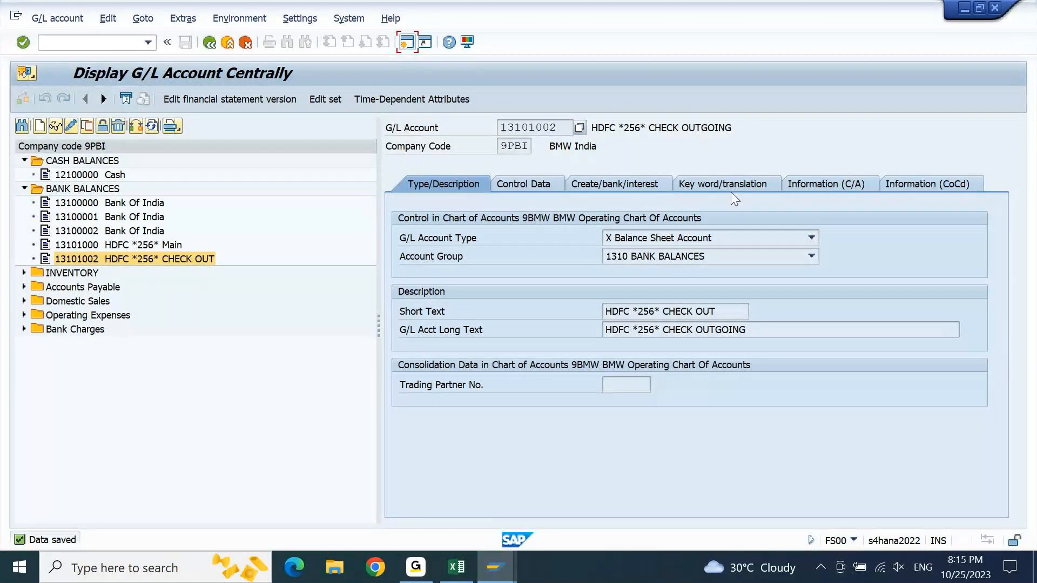
- Leave the bank display in the other session, run FBL1N for company code 9PBI vendor items open at 25.10.2023, and return to Easy Access
mouse_move(509, 570)
left_click(625, 500)
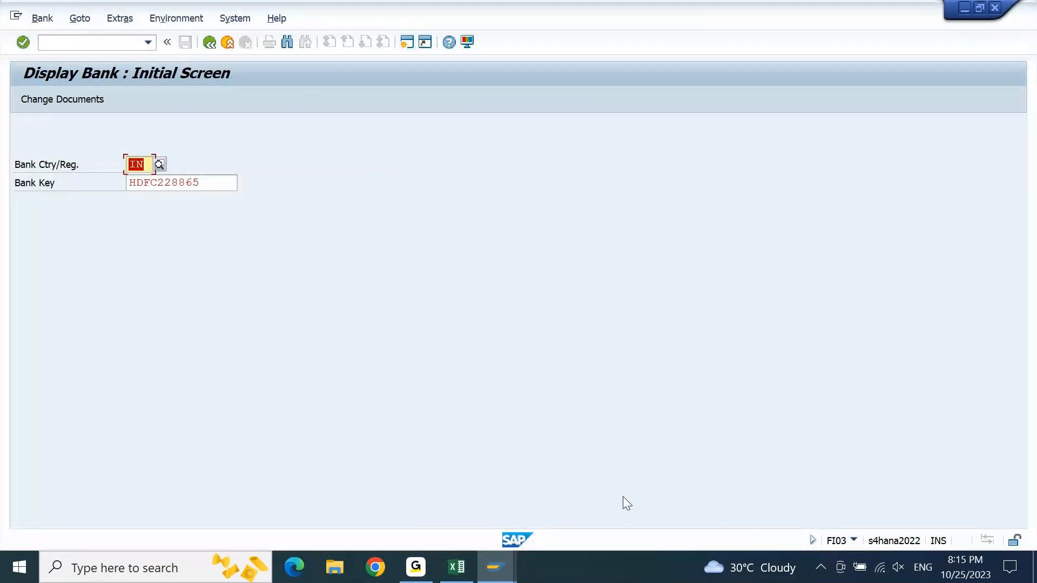
key("F3")
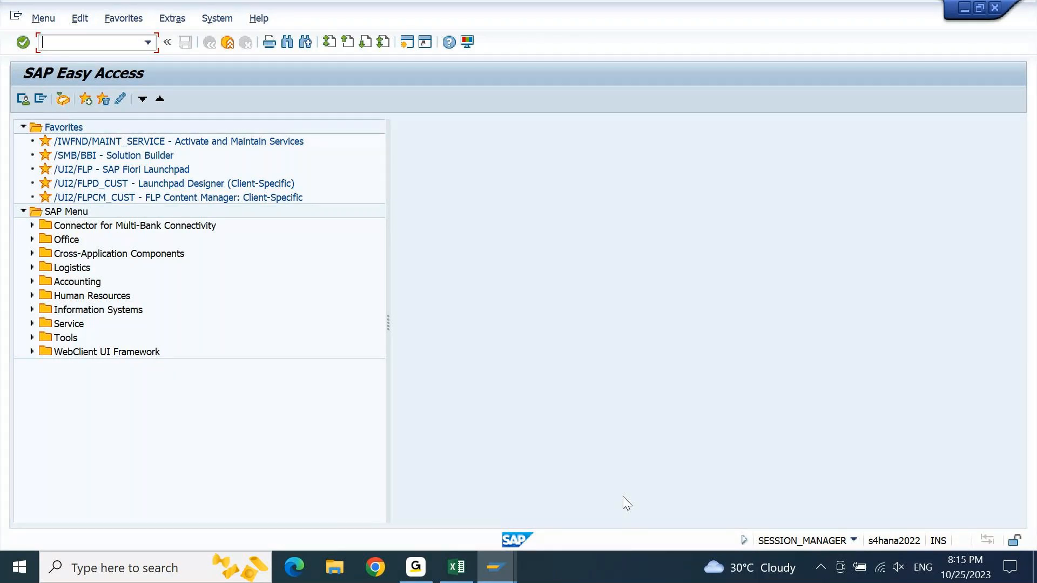
type("FBL1N")
key("Return")
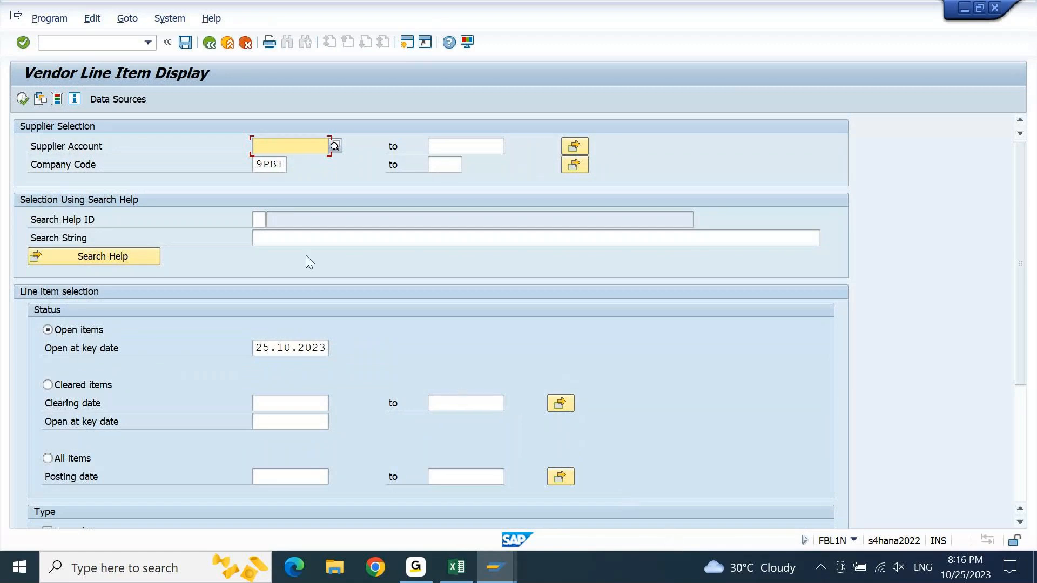
left_click(25, 102)
left_click(24, 103)
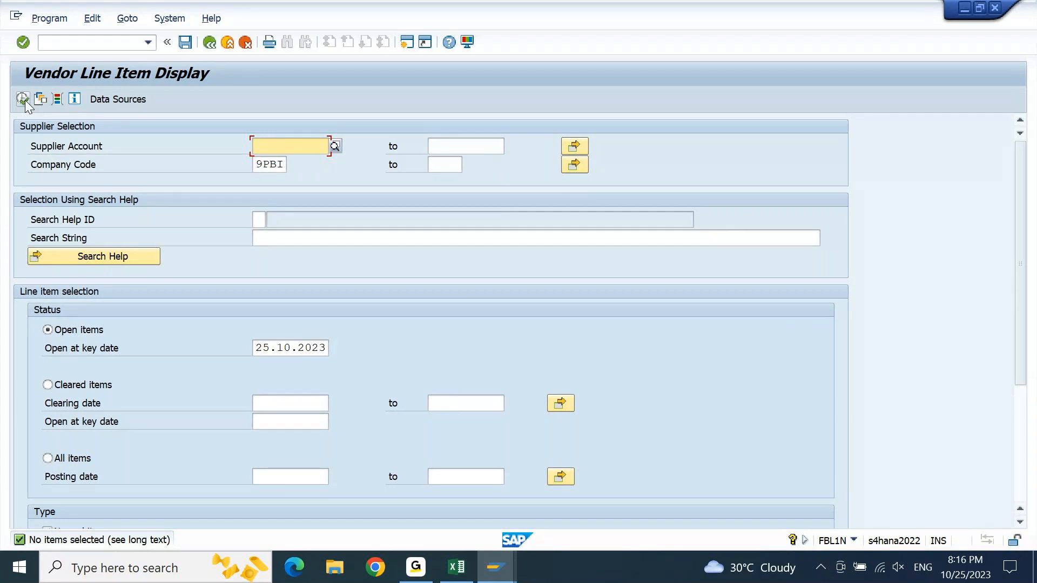
left_click(22, 99)
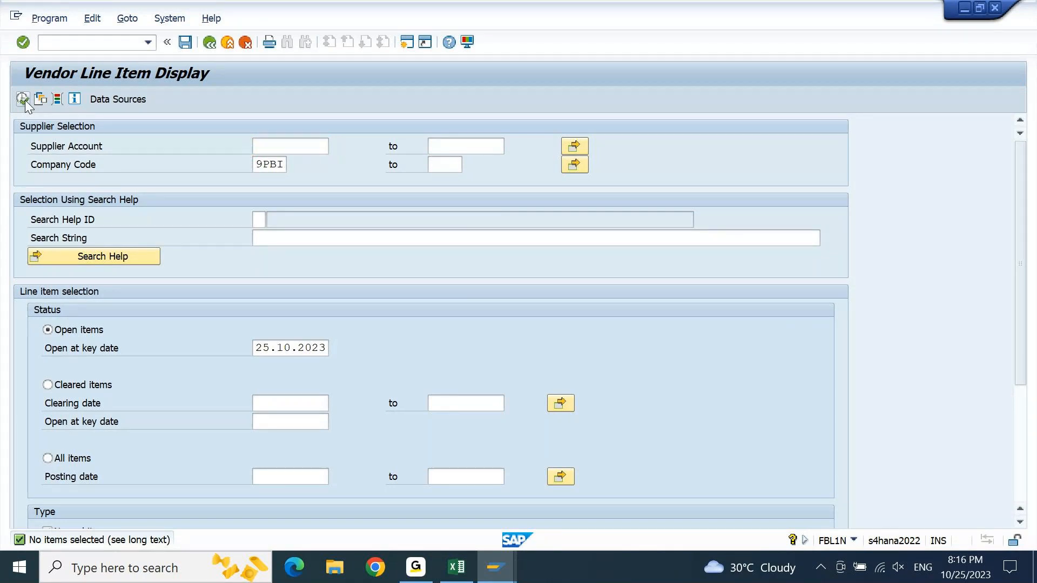
key("F3")
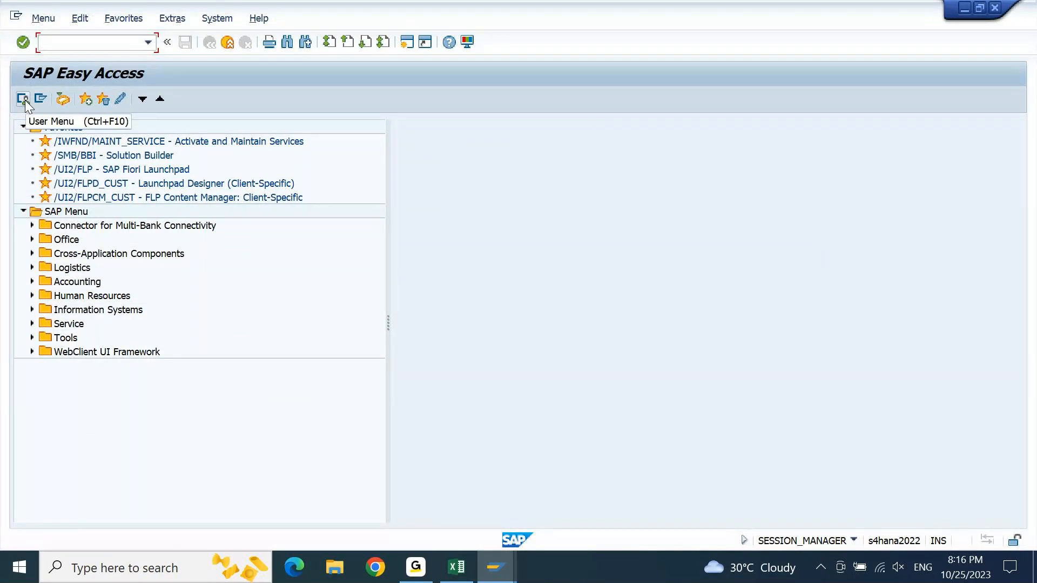
- Start a vendor invoice with transaction F-43 and set the document date to 25.10.2023
type("F-43")
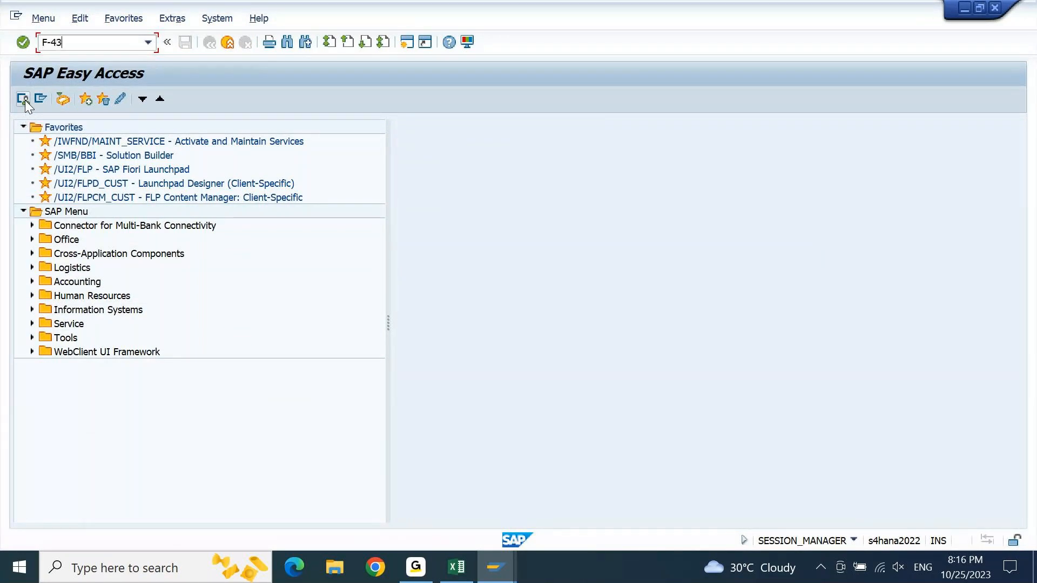
key("Return")
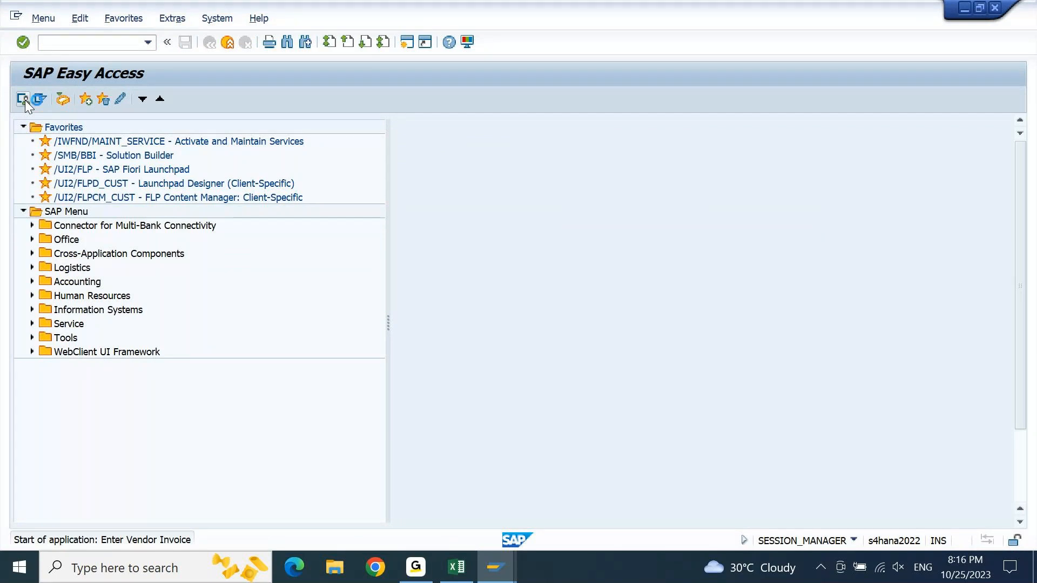
key("Down")
key("Return")
key("Right")
key("shift+Right")
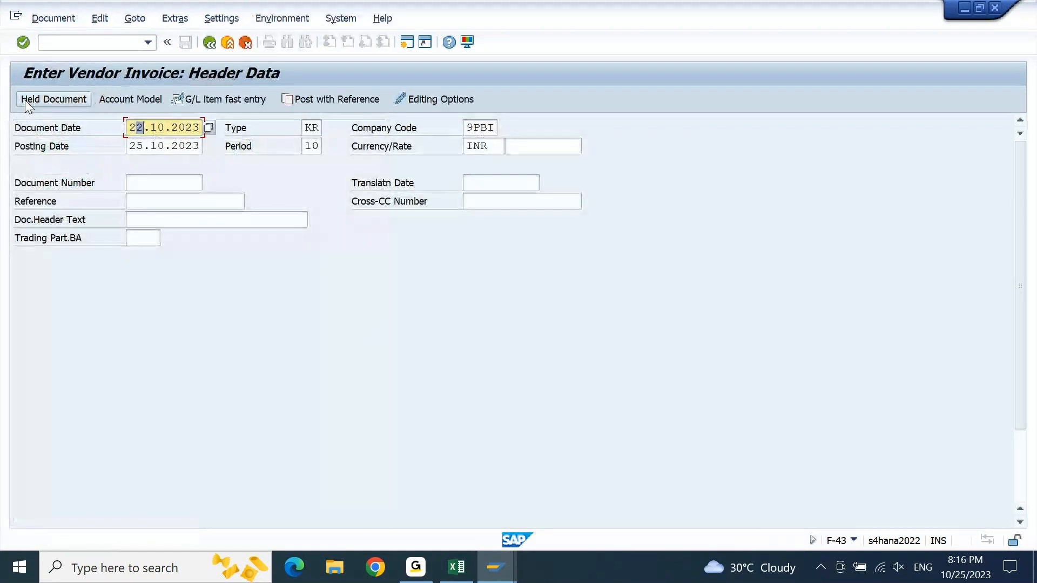
type("5")
- Enter "iNV 1" as both the reference and the document header text of the vendor invoice
key("Down")
key("Down")
key("Down")
type("iNV 1")
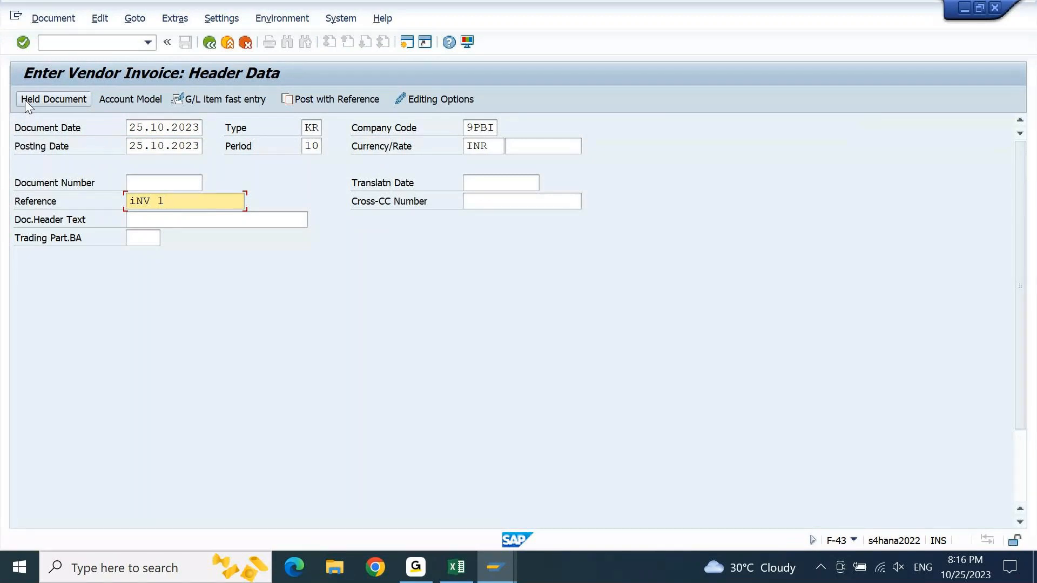
key("Down")
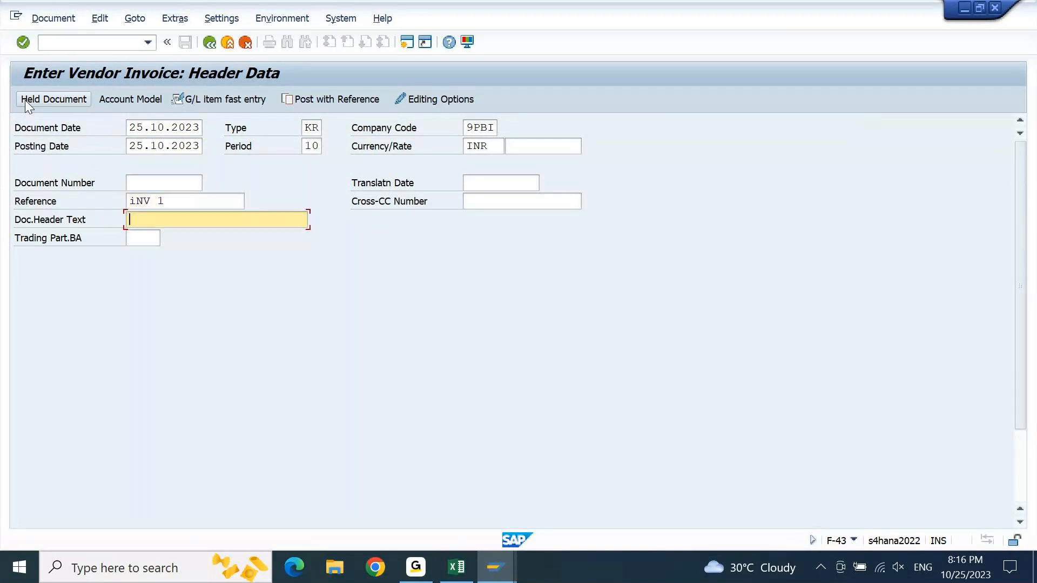
type("iNV 1")
- Choose the vendor account of Bharat Stationary Stores for the first line item with posting key 31 and open the vendor item
key("Down")
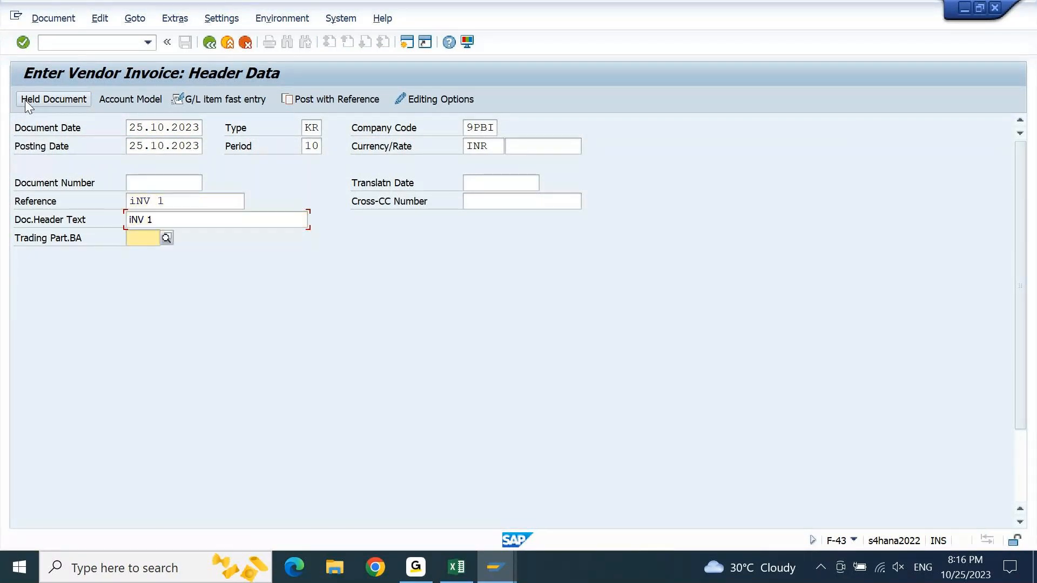
key("Down")
key("Tab")
key("Down")
key("Down")
key("Down")
key("Down")
key("Down")
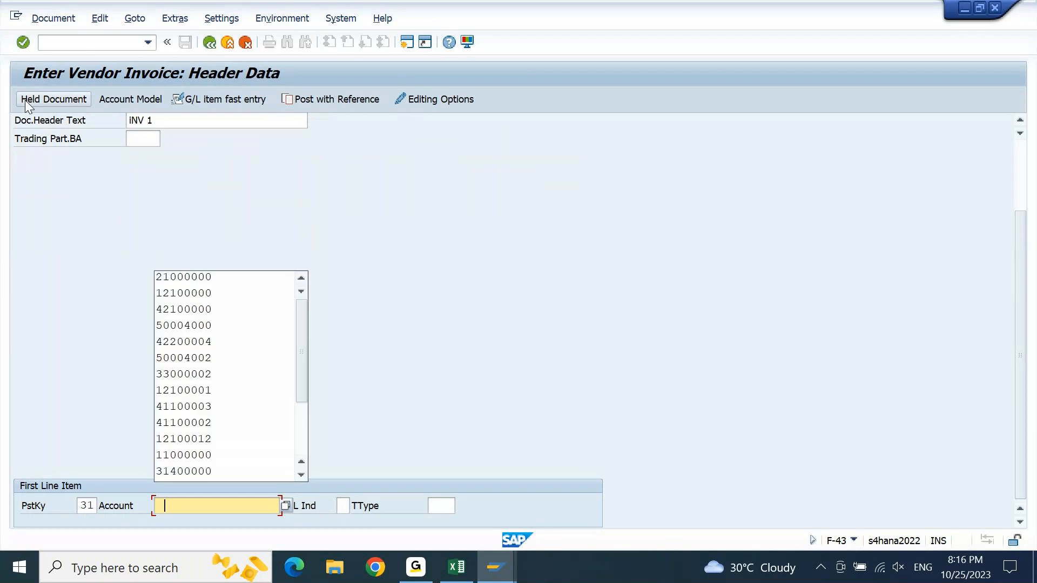
key("Return")
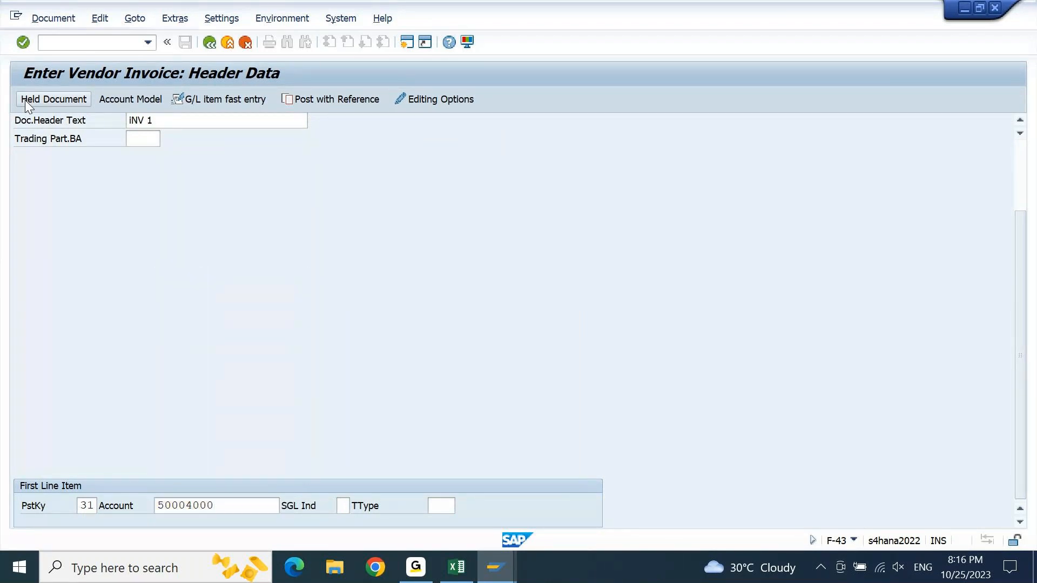
key("Return")
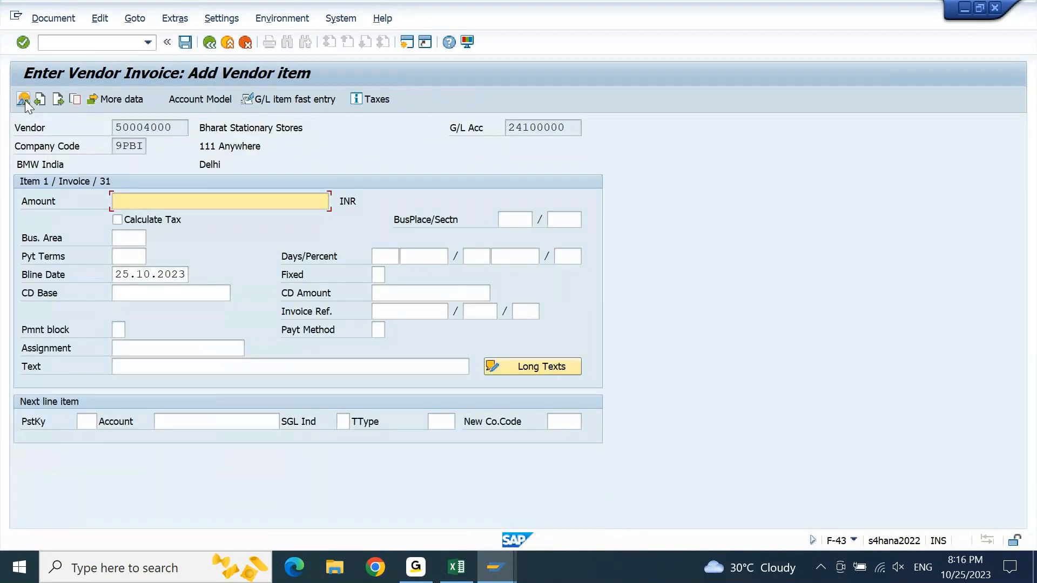
- Enter 30000 INR as the vendor item's amount and "INV 1" as its text
type("300")
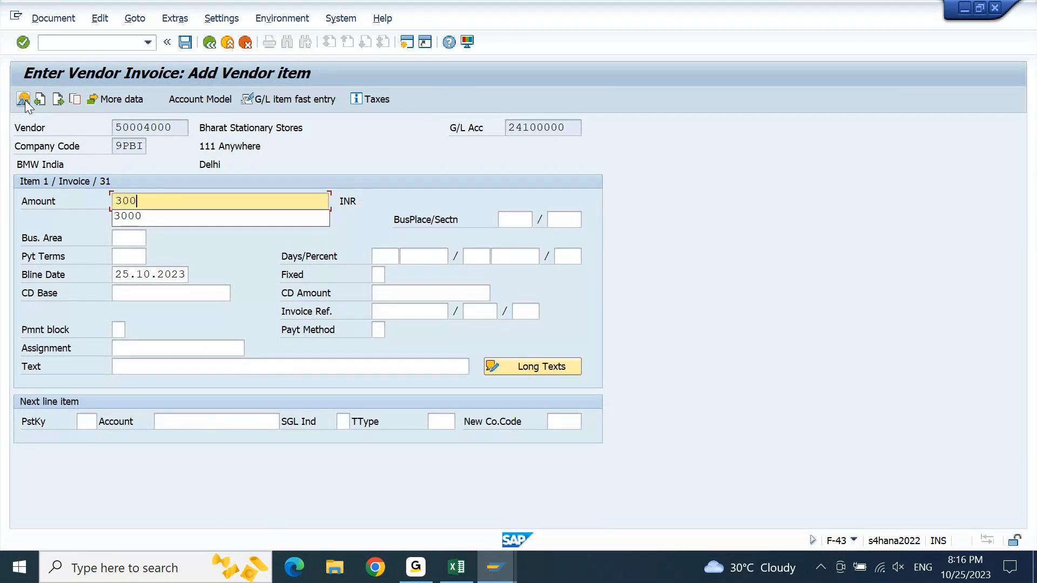
type("00")
key("Down")
key("Down")
key("Down")
key("Down")
key("Down")
key("Down")
key("Down")
key("Down")
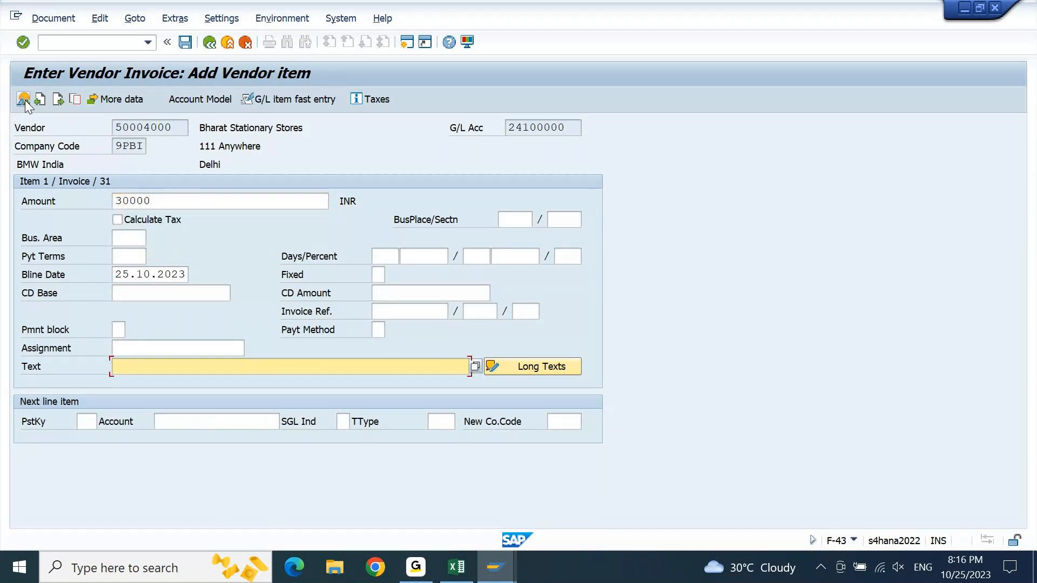
type("INV")
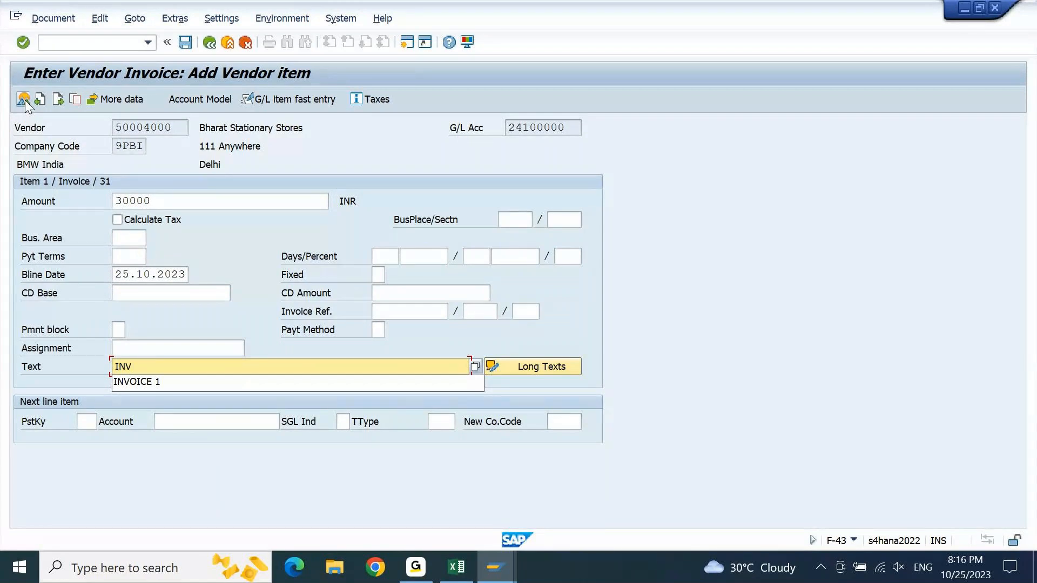
type(" 1")
key("Down")
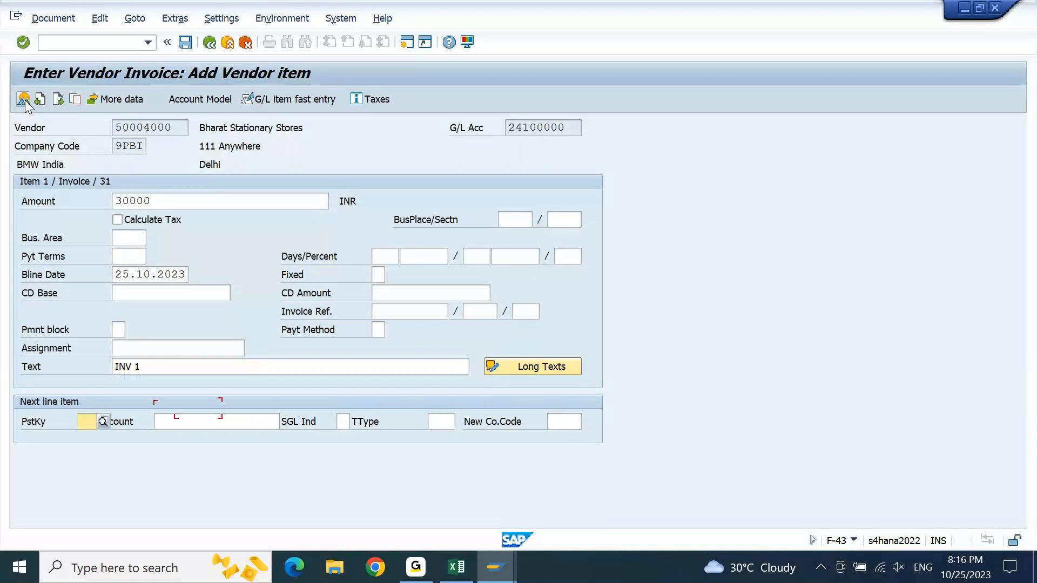
- Add the next line item with posting key 40 and the Operating Expenses G/L account 42100000
type("40")
key("Tab")
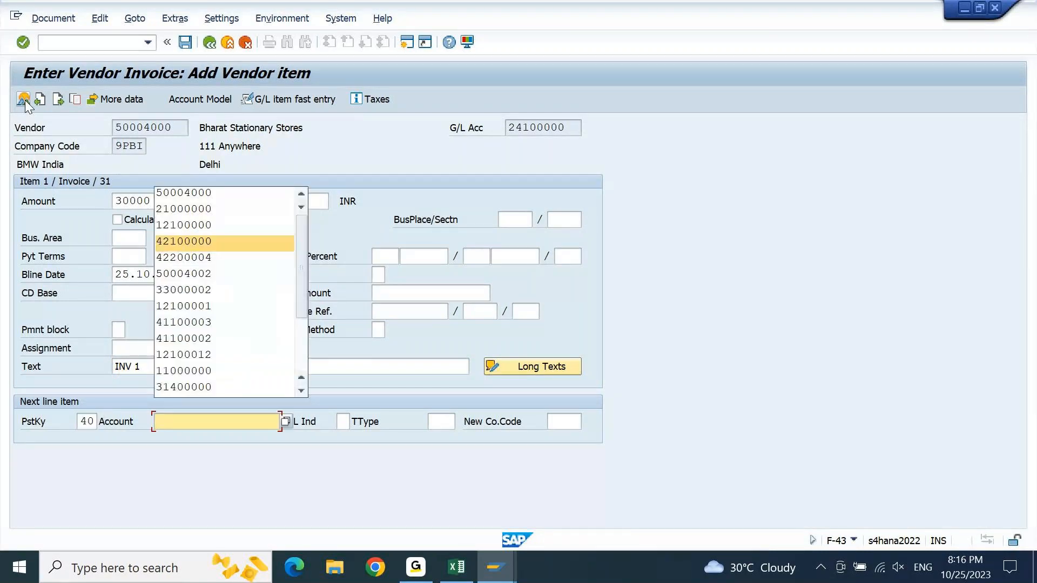
key("Return")
key("Return")
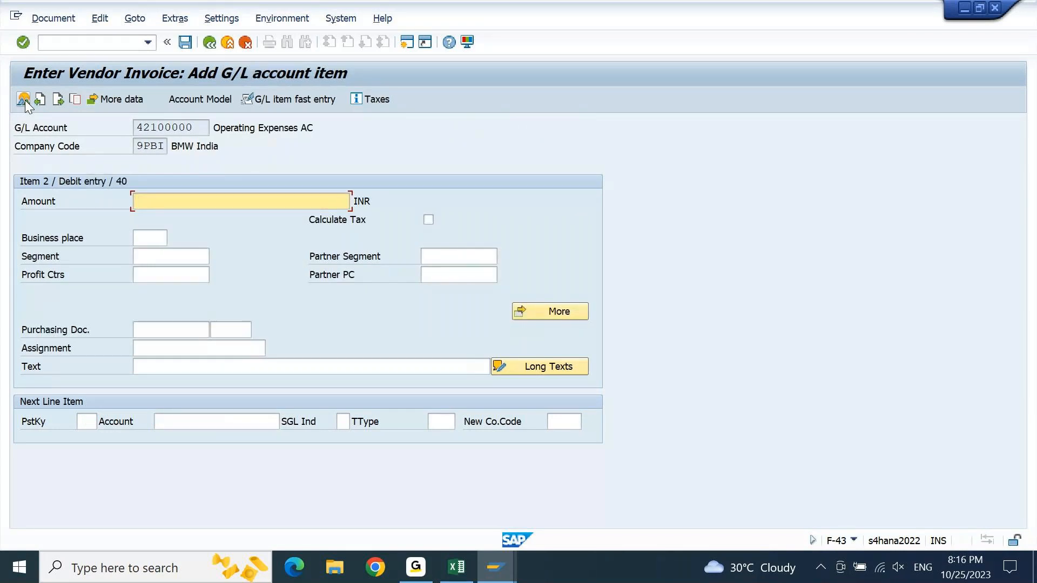
- Fill the debit item with amount "*", profit center 9PBI01 and text "iNV 1", and confirm the entries
type("*")
key("Down")
key("Down")
key("Down")
key("Down")
key("Down")
key("Return")
key("Down")
key("Down")
key("Down")
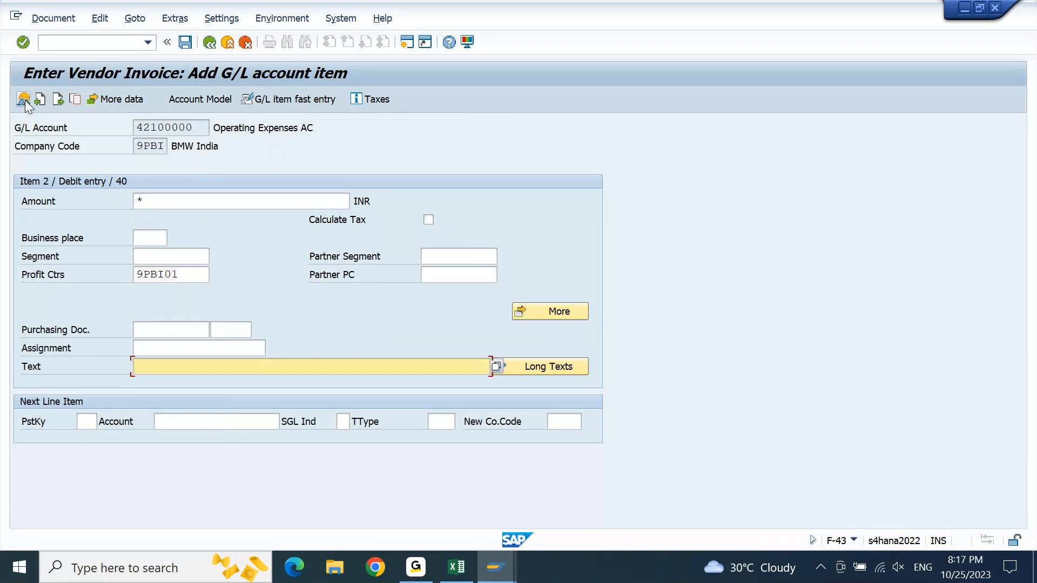
type("iNV 1")
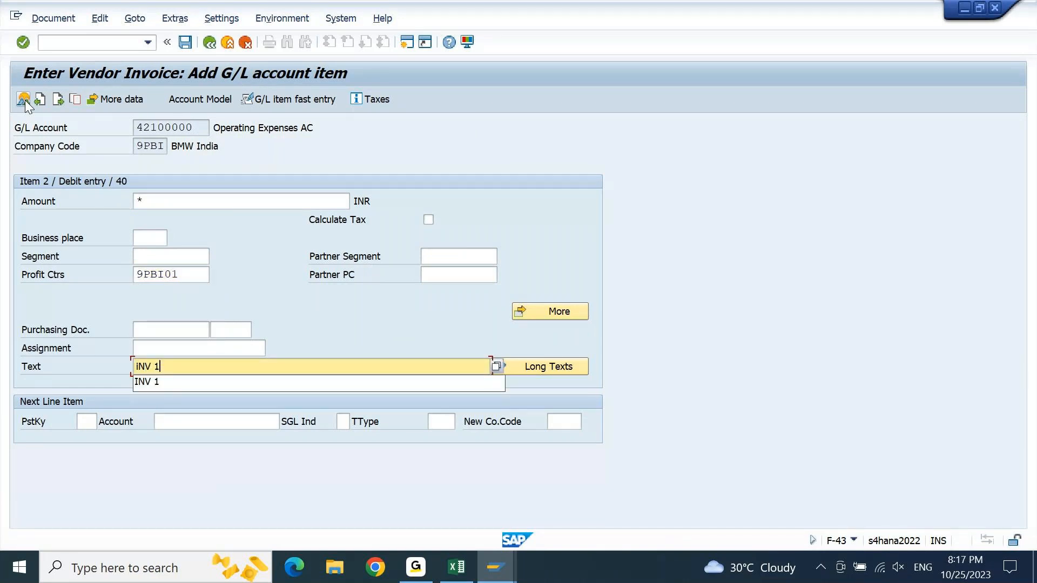
key("Return")
key("Return")
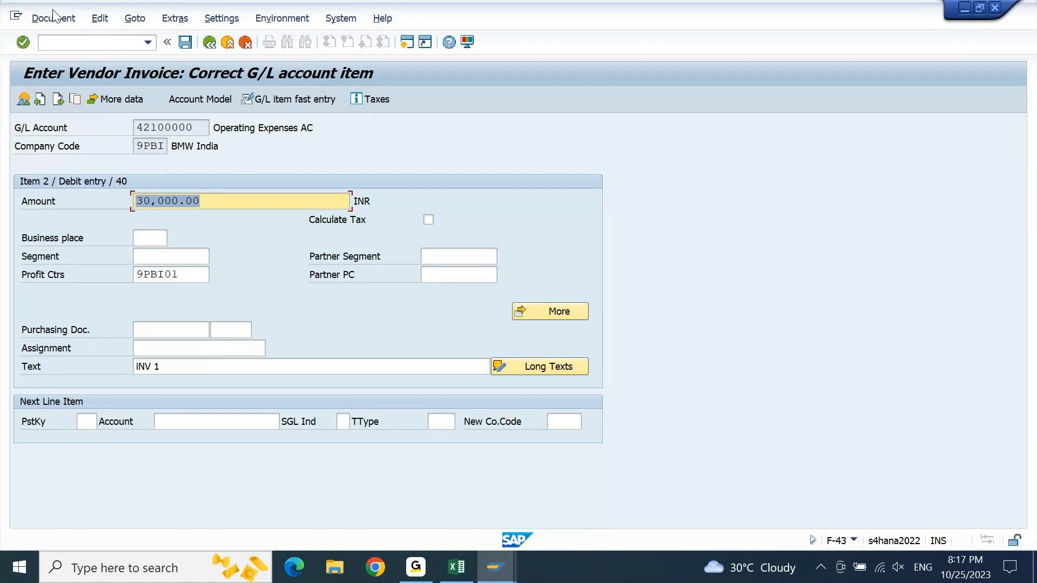
- Post the vendor invoice and return to SAP Easy Access
left_click(184, 44)
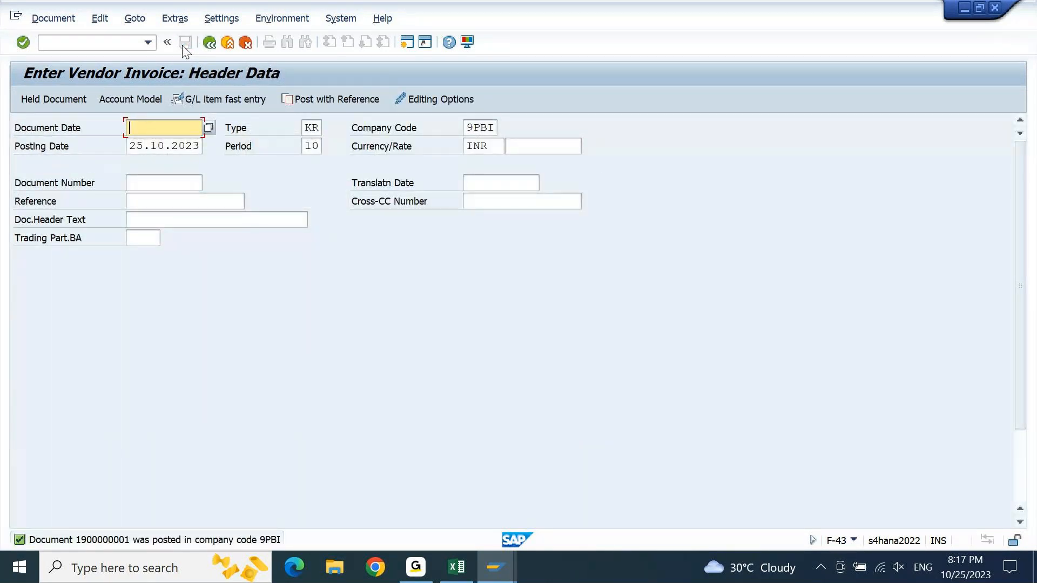
left_click(123, 42)
type("/N")
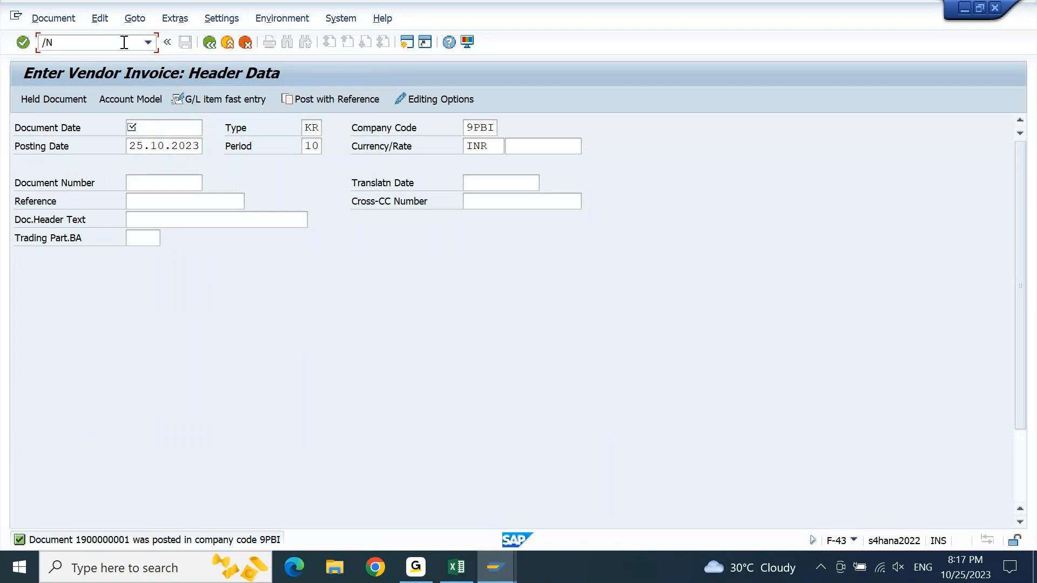
key("Return")
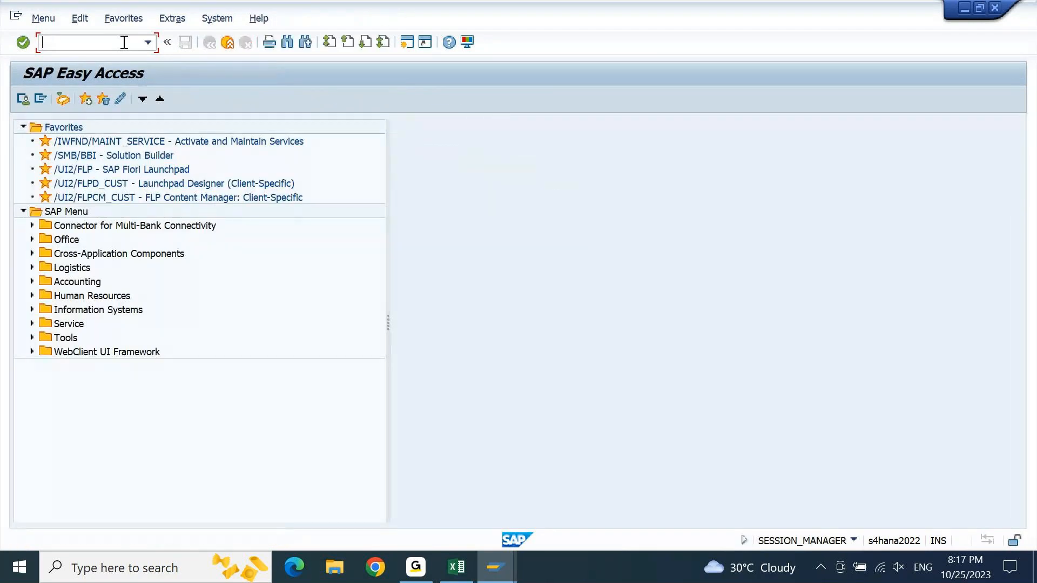
- In the session with the vendor line item display, run the open items report for company code 9PBI again
mouse_move(507, 570)
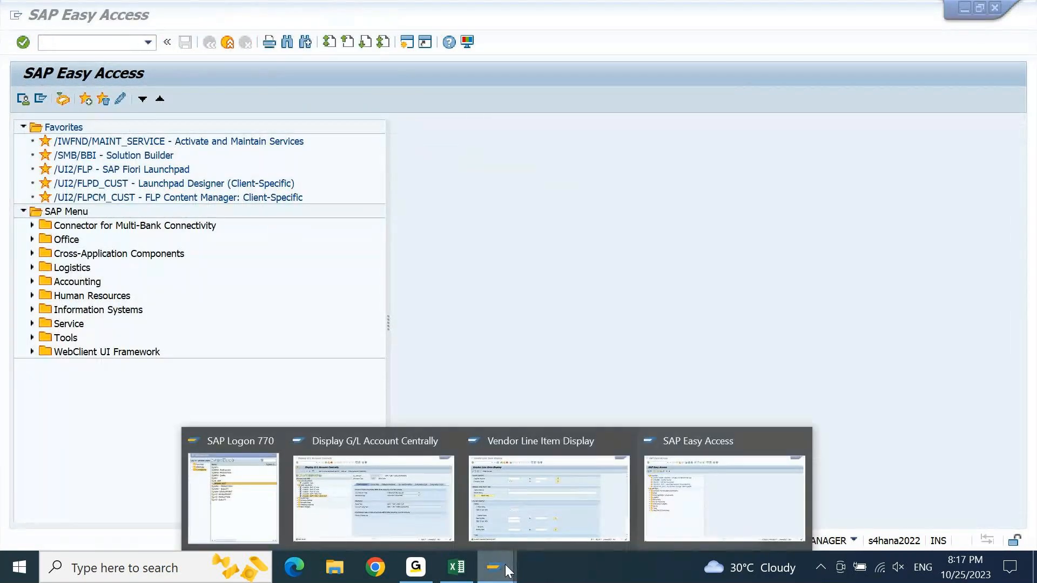
left_click(538, 507)
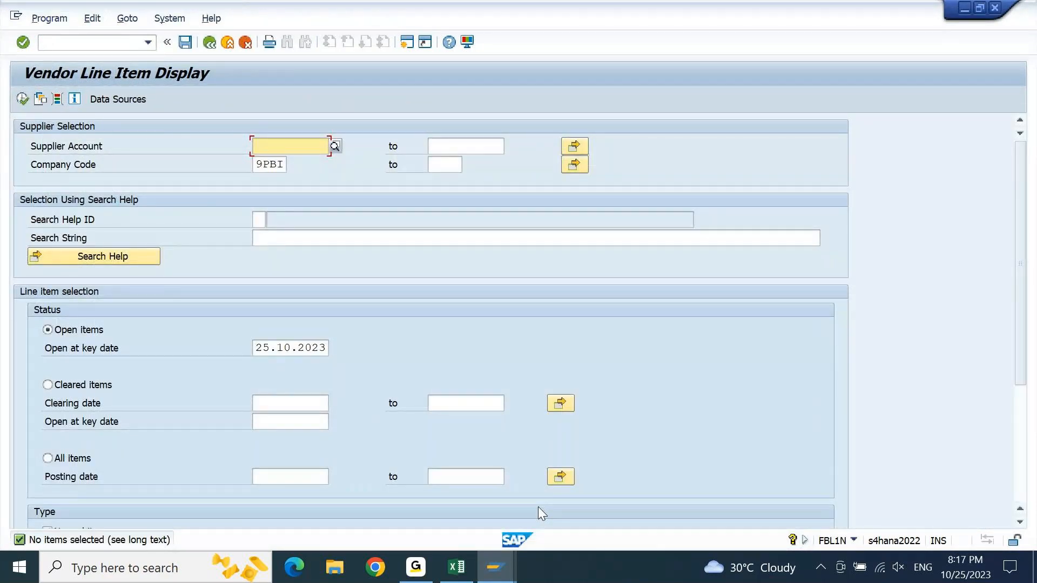
left_click(21, 98)
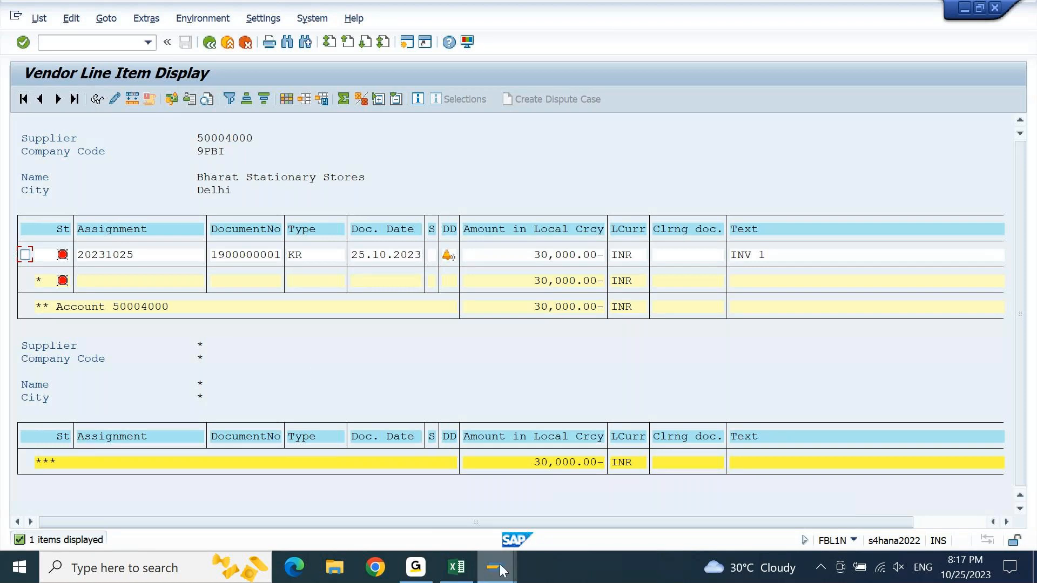
- Start an outgoing payment with transaction F-53 in the Easy Access session and set the document date to 25.10.2023
mouse_move(501, 570)
left_click(702, 495)
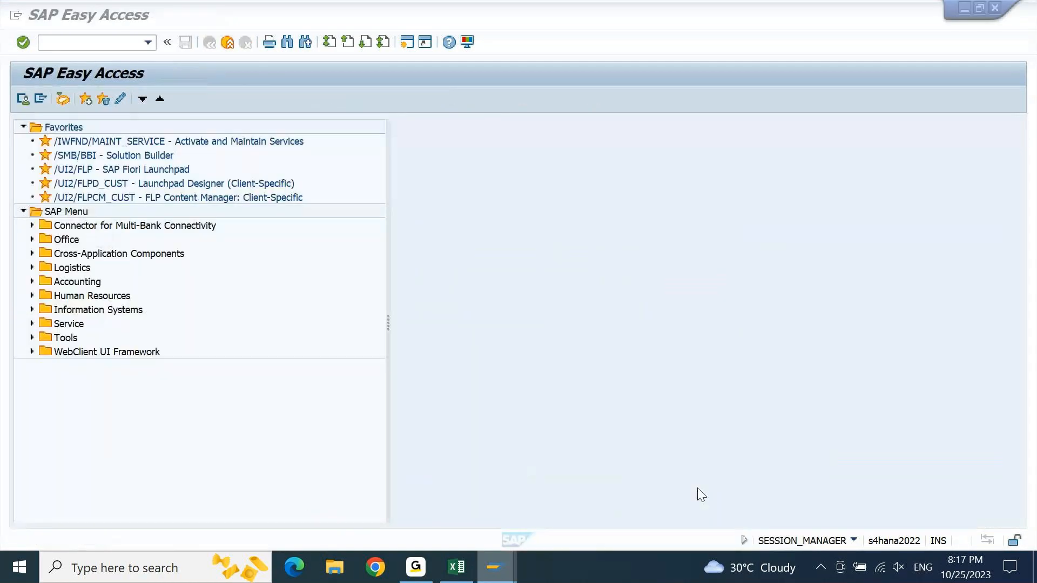
type("F-53")
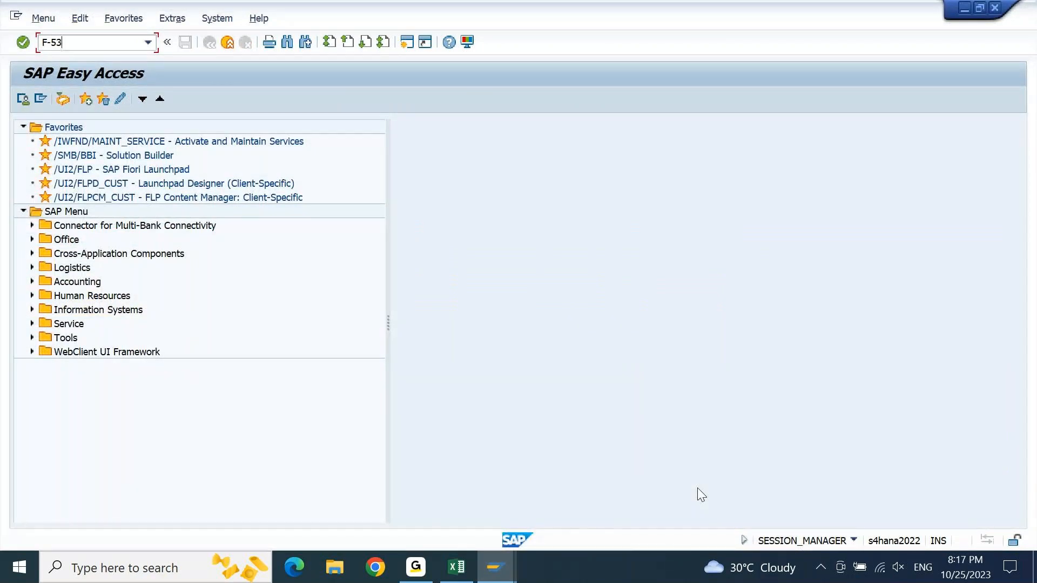
key("Return")
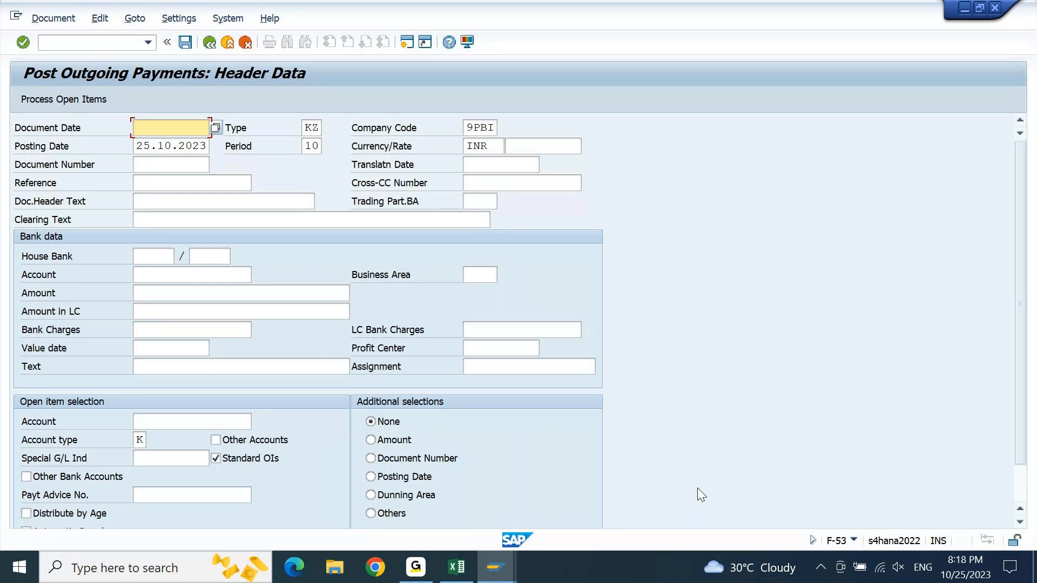
key("Tab")
key("ctrl+c")
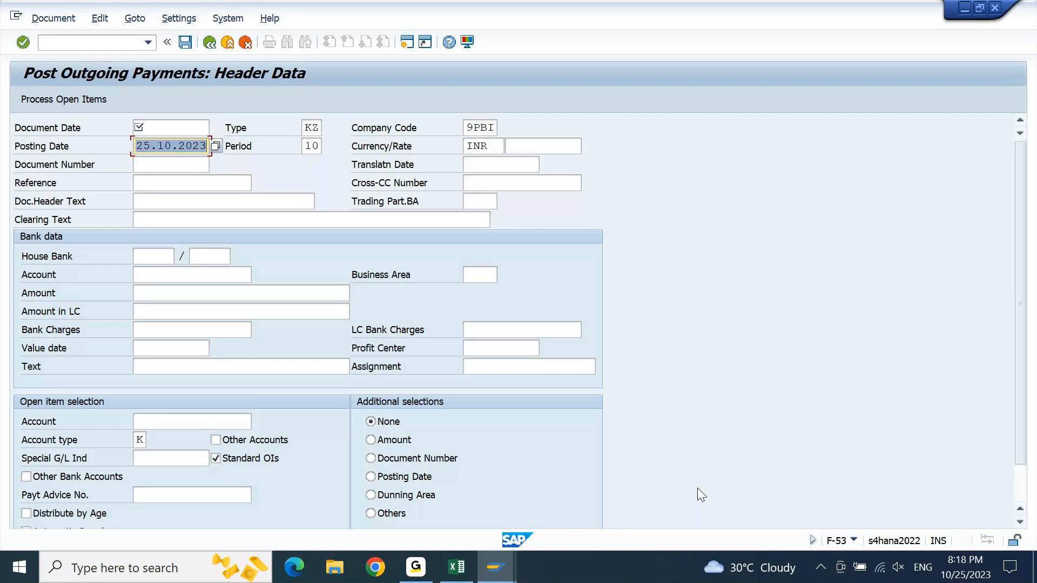
key("shift+Tab")
key("ctrl+v")
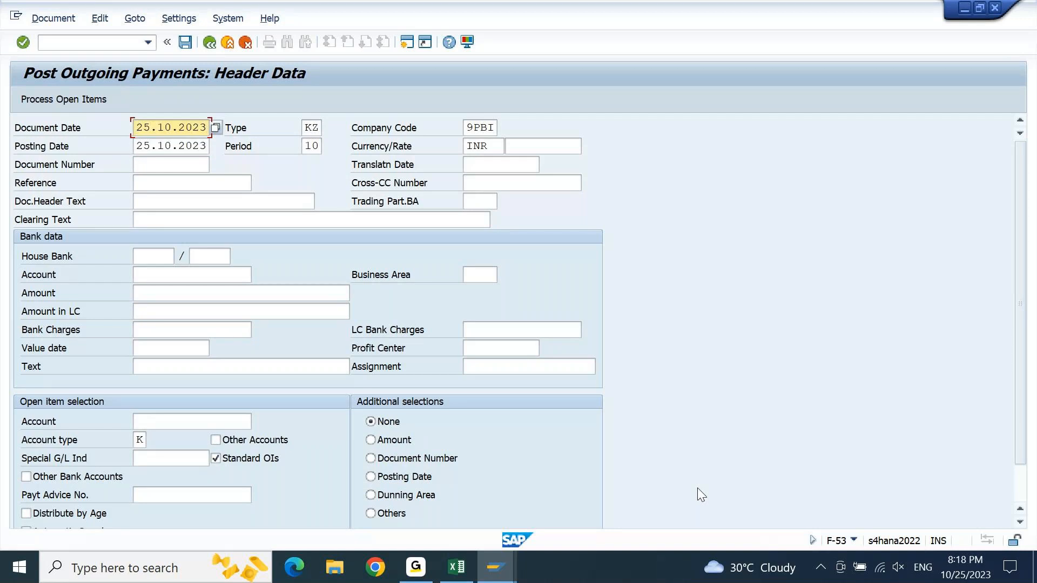
- Enter "PMT 1" as the reference, document header text and clearing text of the outgoing payment
key("Tab")
key("Tab")
key("Tab")
type("PMT1")
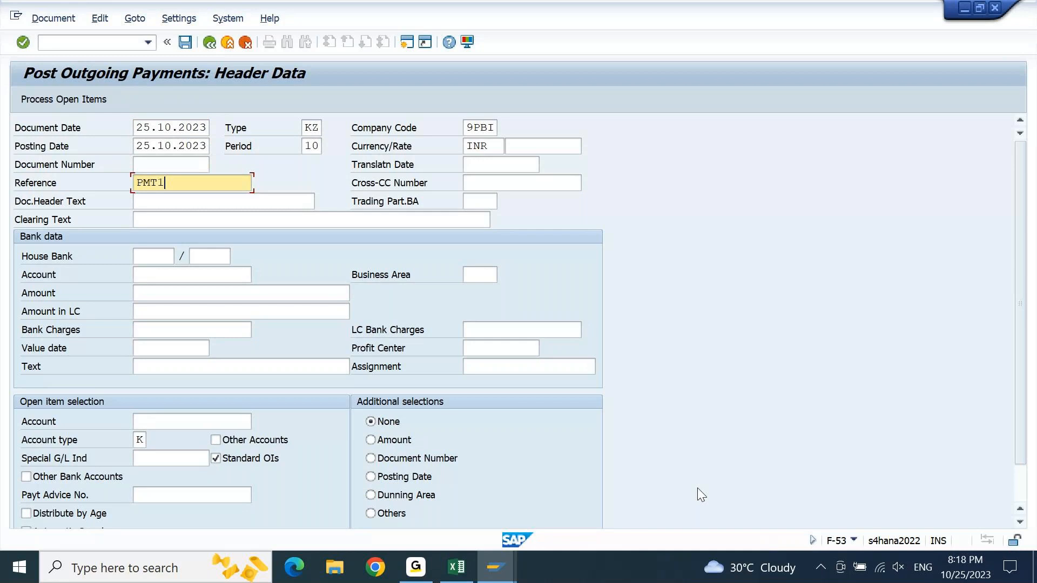
key("Tab")
type("PMT 1")
key("Tab")
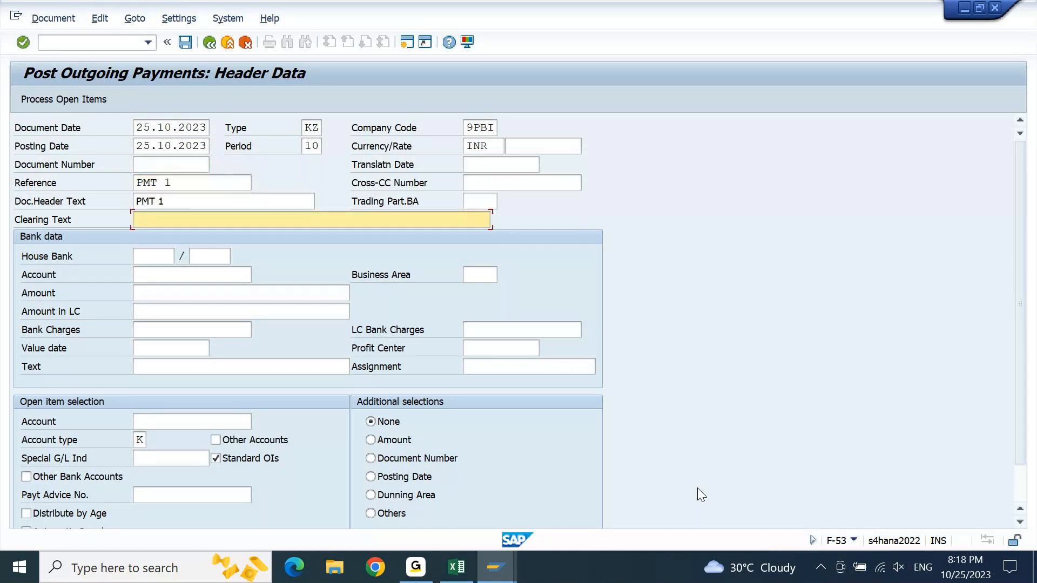
type("PMT 1")
- Look up the possible house bank and account ID values for the payment's bank data without entering any
left_click(154, 256)
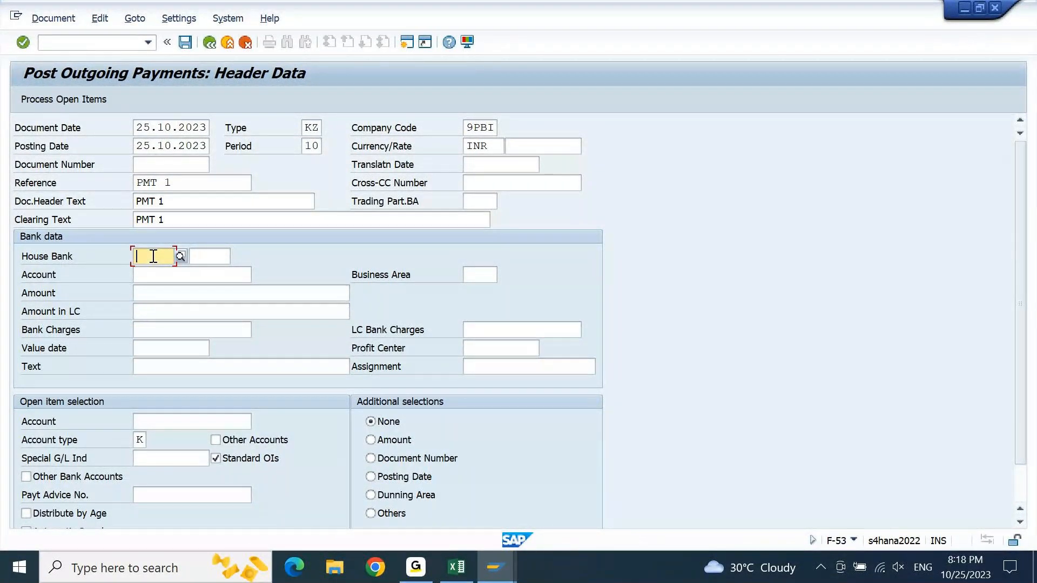
left_click(211, 255)
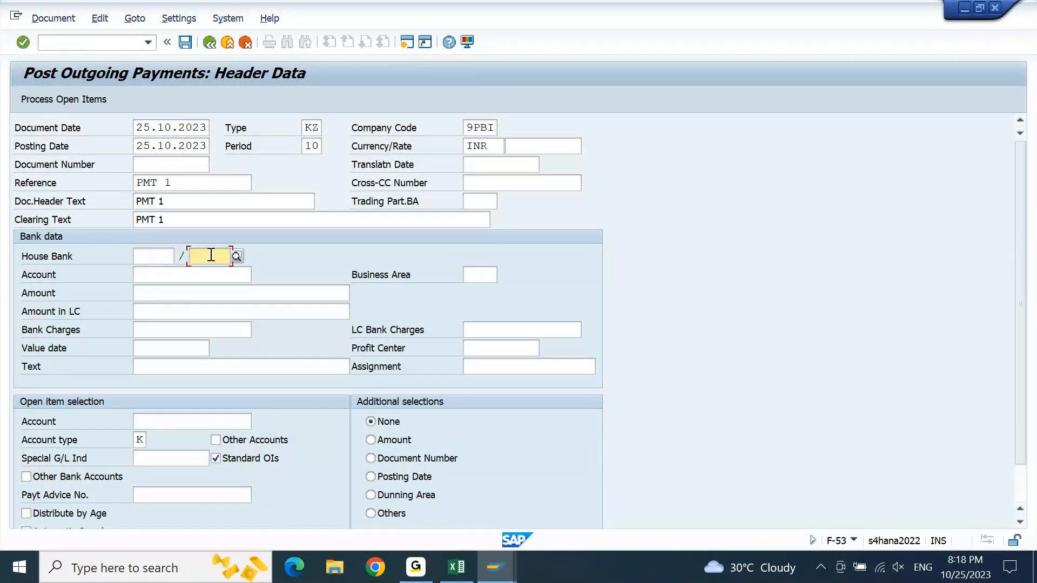
left_click(162, 256)
left_click(181, 255)
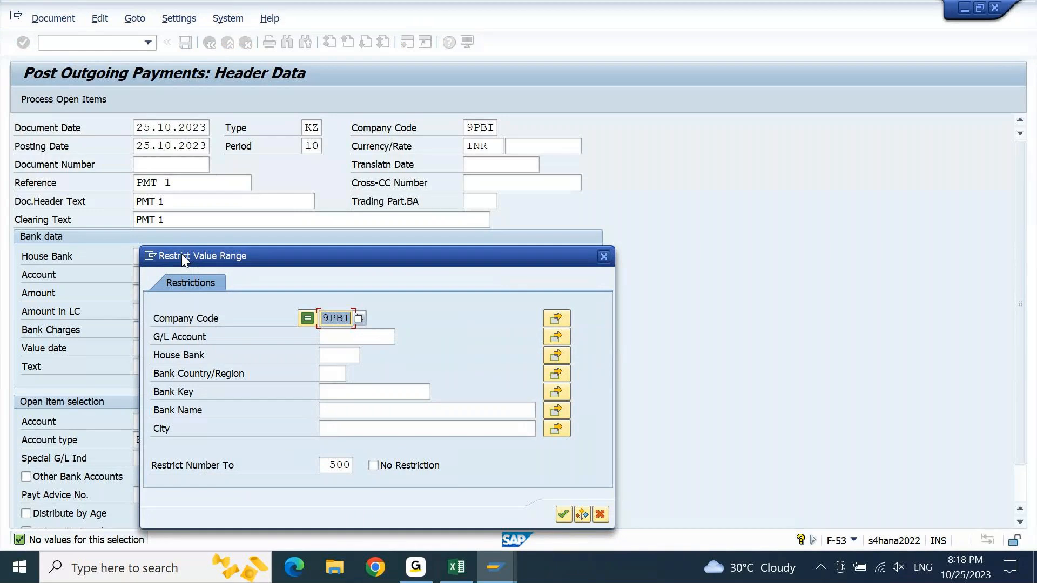
key("Escape")
key("Escape")
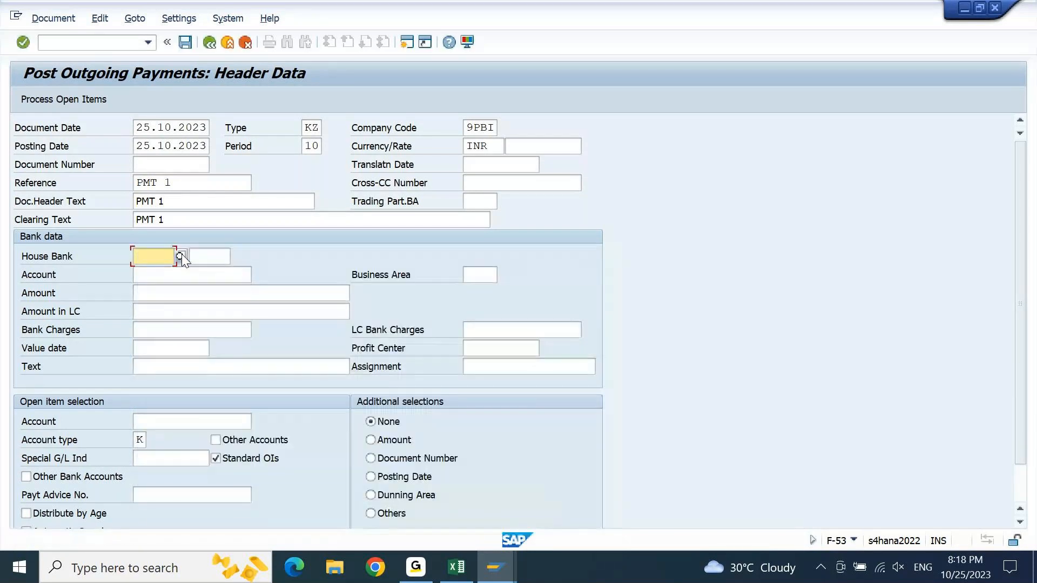
key("Tab")
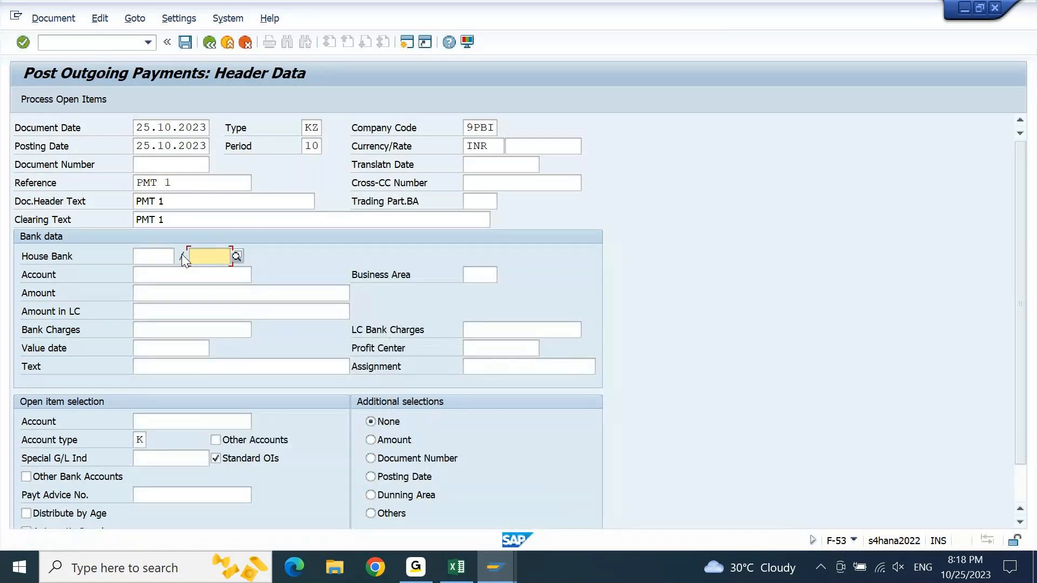
key("F4")
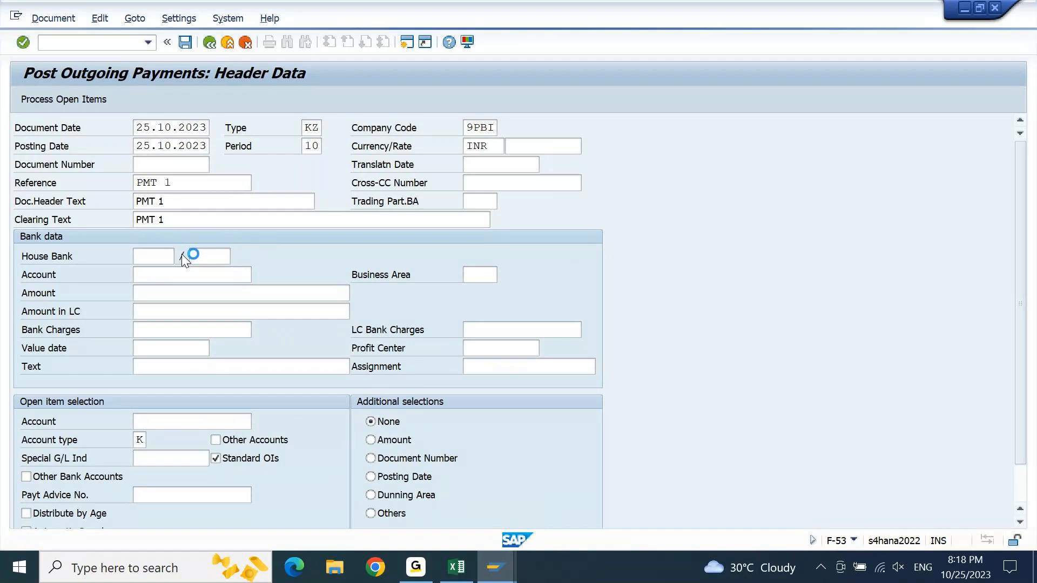
key("Return")
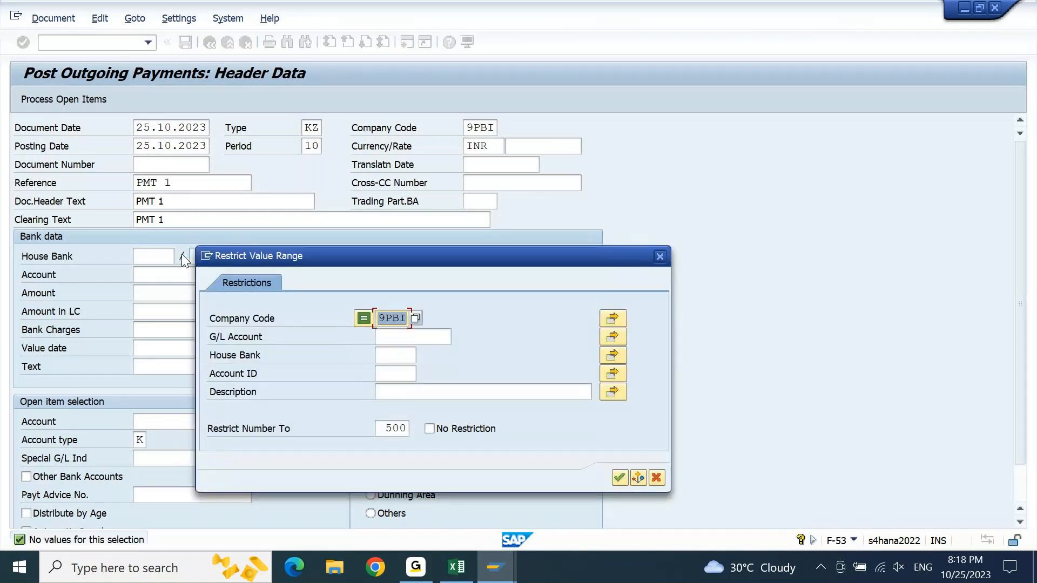
key("Escape")
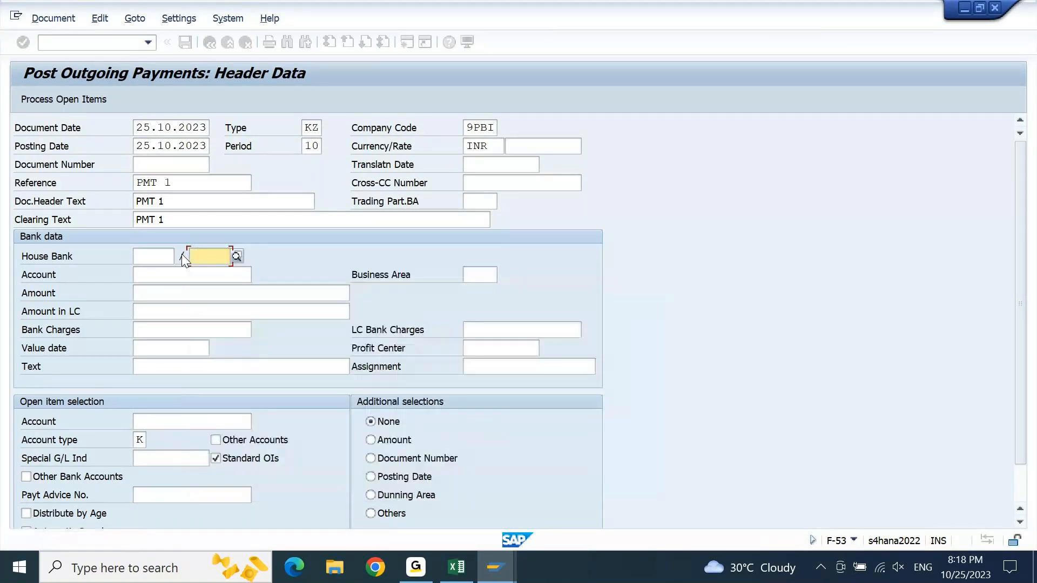
key("shift+Tab")
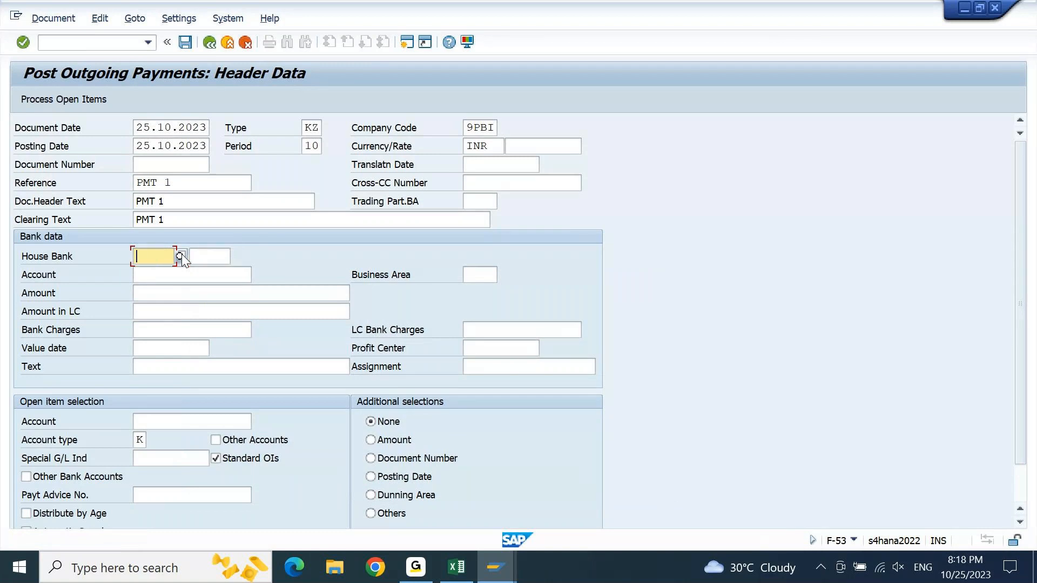
- Copy G/L account 13101002, HDFC *256* CHECK OUTGOING, from the FS00 session into the bank data account of the outgoing payment
key("Tab")
key("Tab")
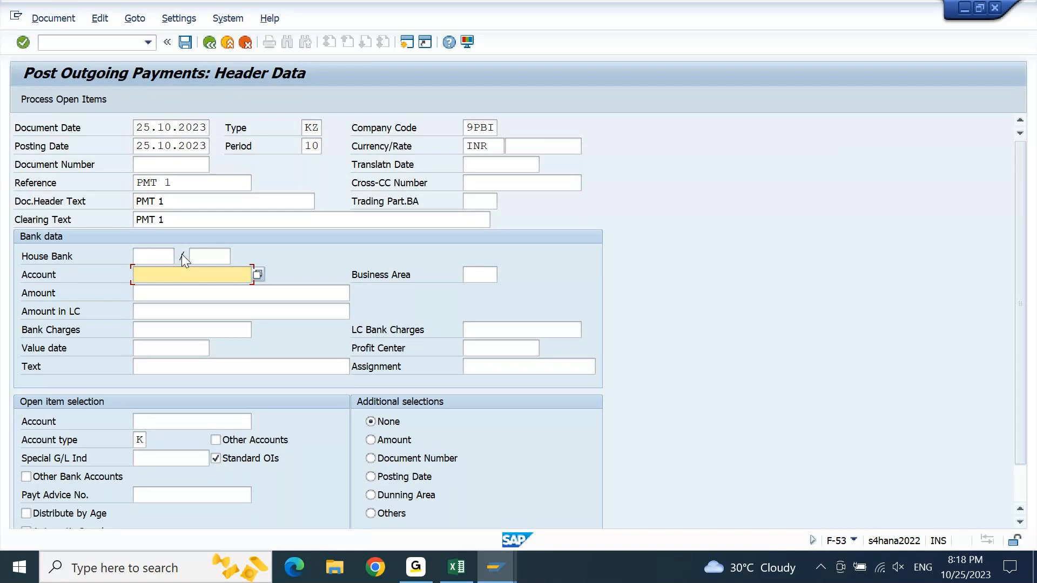
left_click(495, 567)
left_click(390, 501)
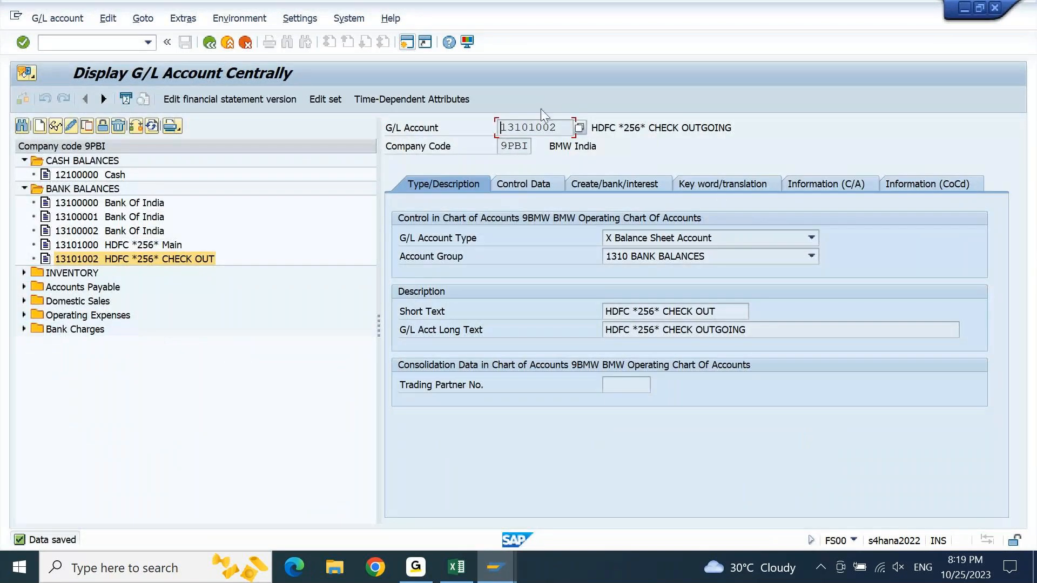
left_click_drag(565, 128, 490, 128)
key("ctrl+c")
key("alt+Tab")
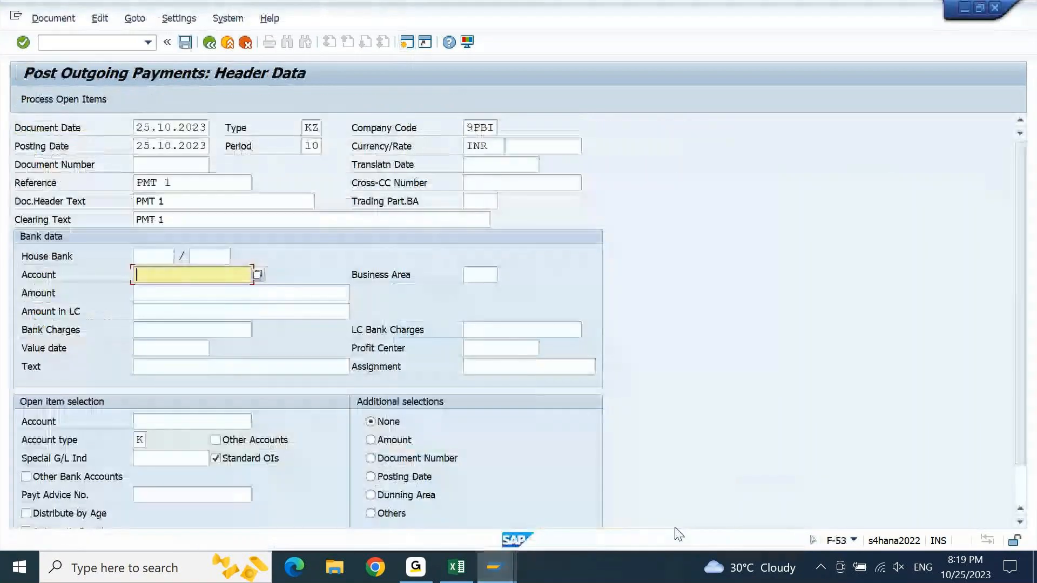
key("ctrl+v")
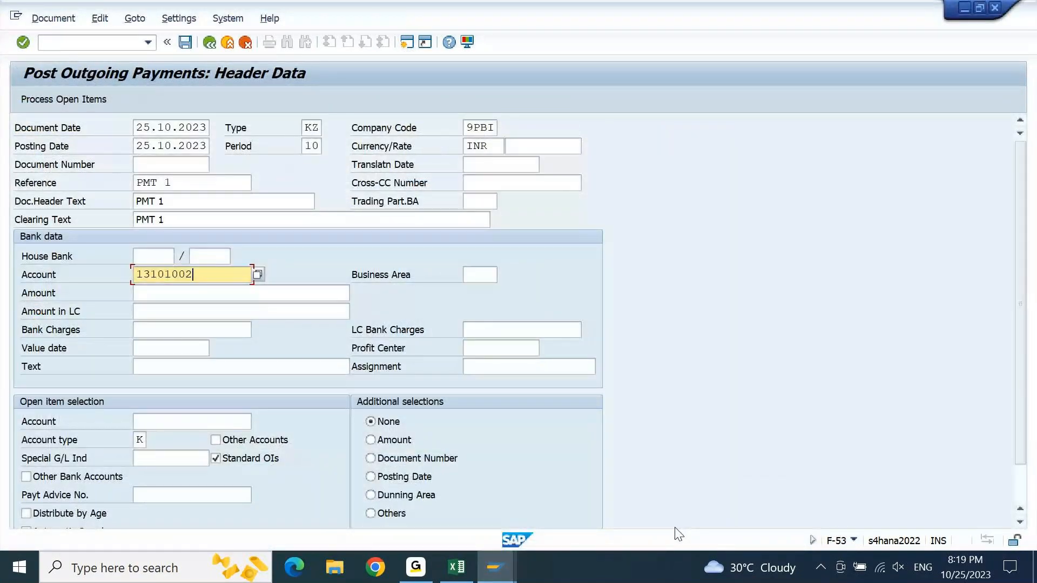
key("Return")
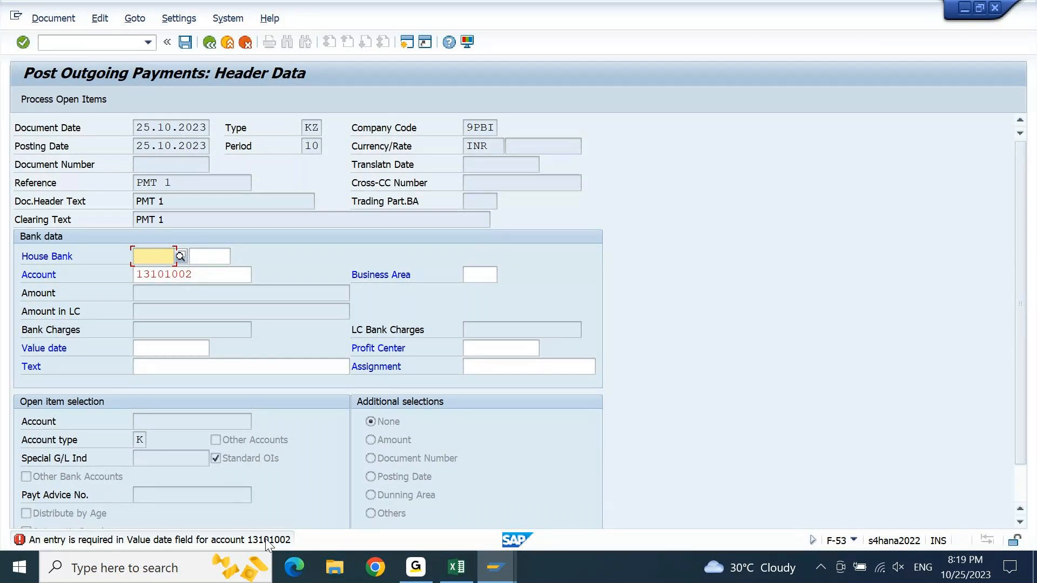
left_click(174, 354)
key("Return")
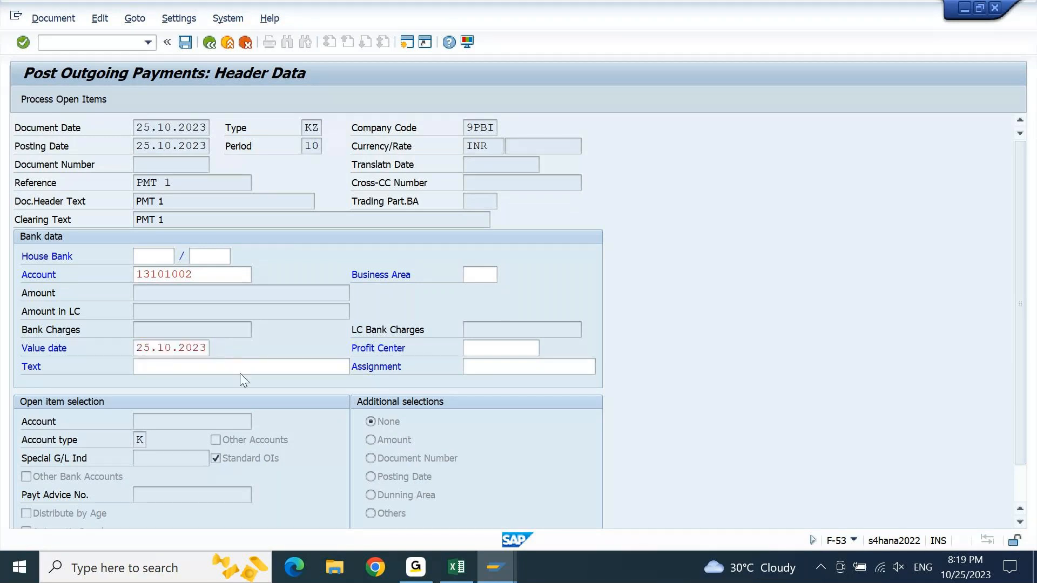
key("Return")
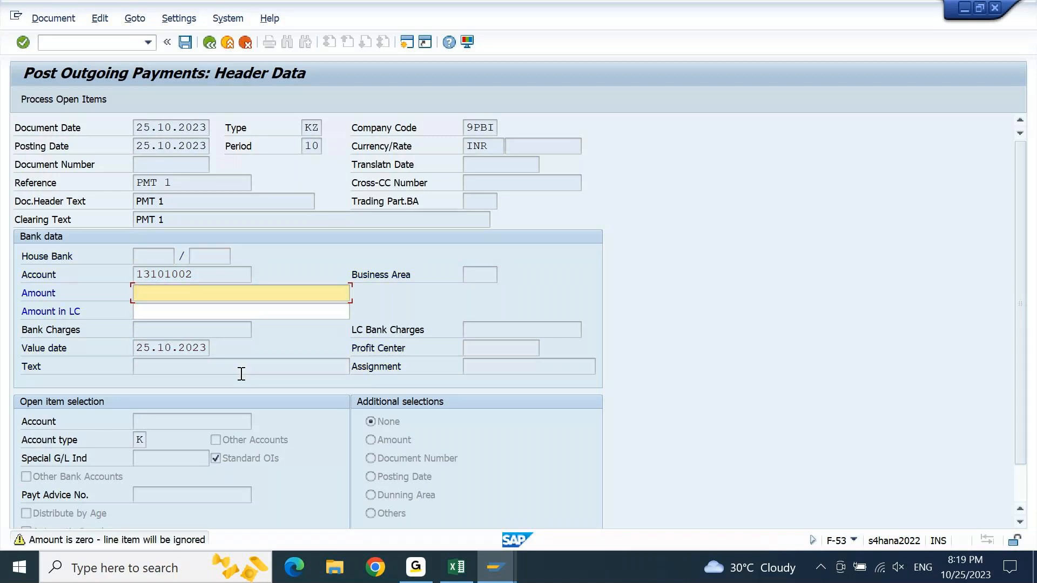
type("30000")
key("Return")
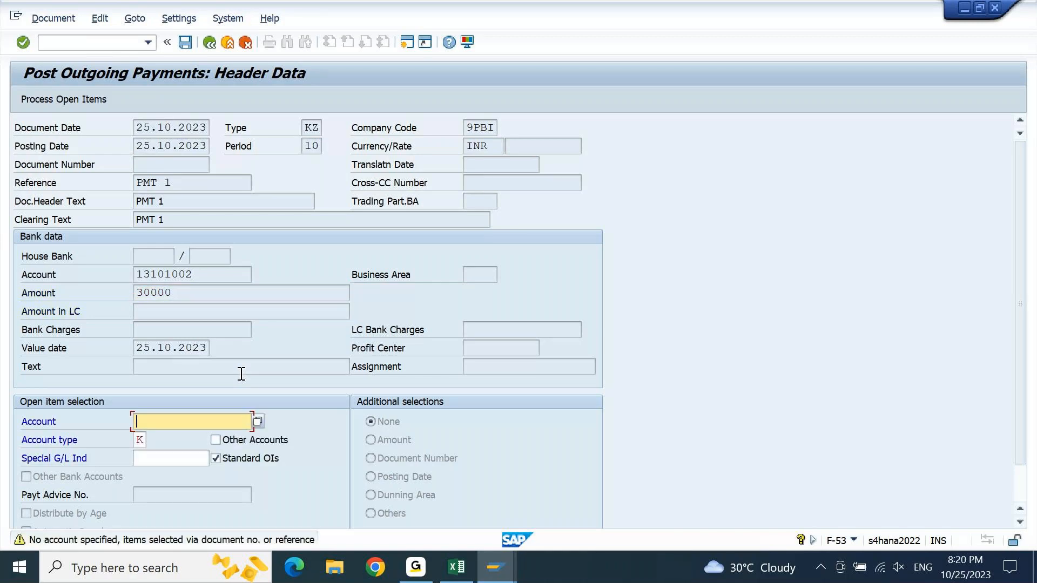
key("Return")
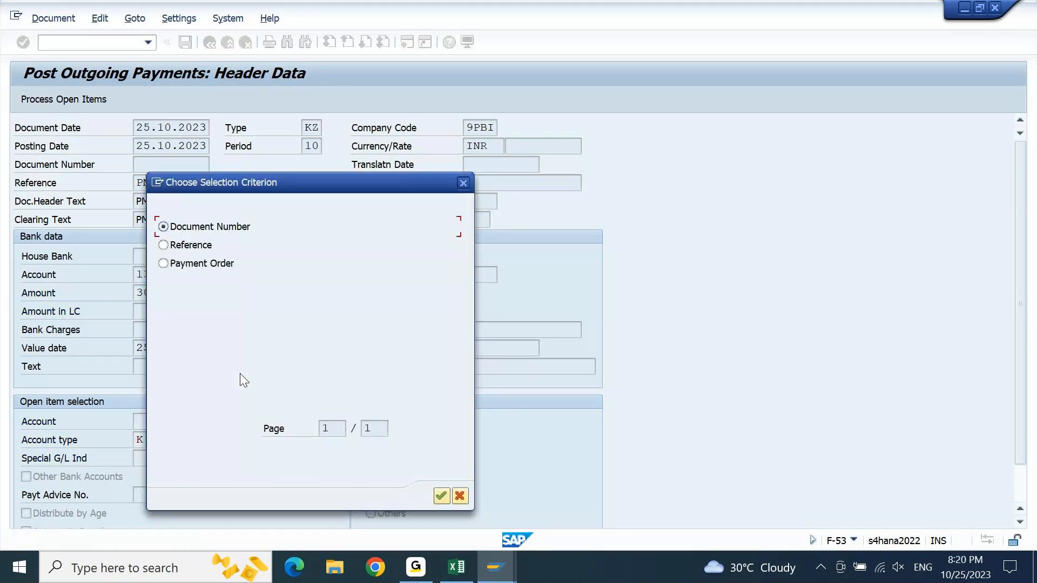
key("Escape")
key("Escape")
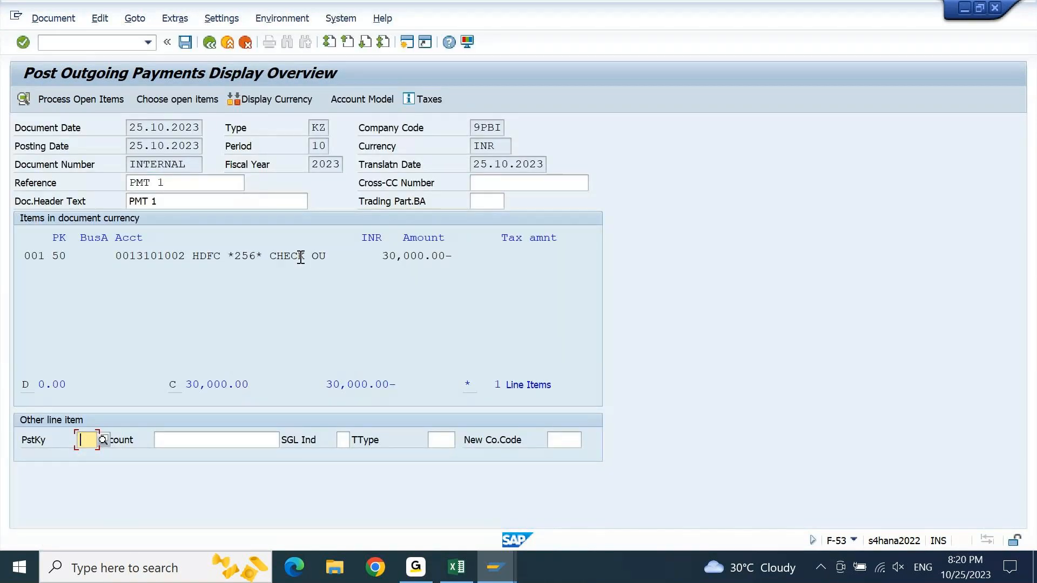
double_click(300, 256)
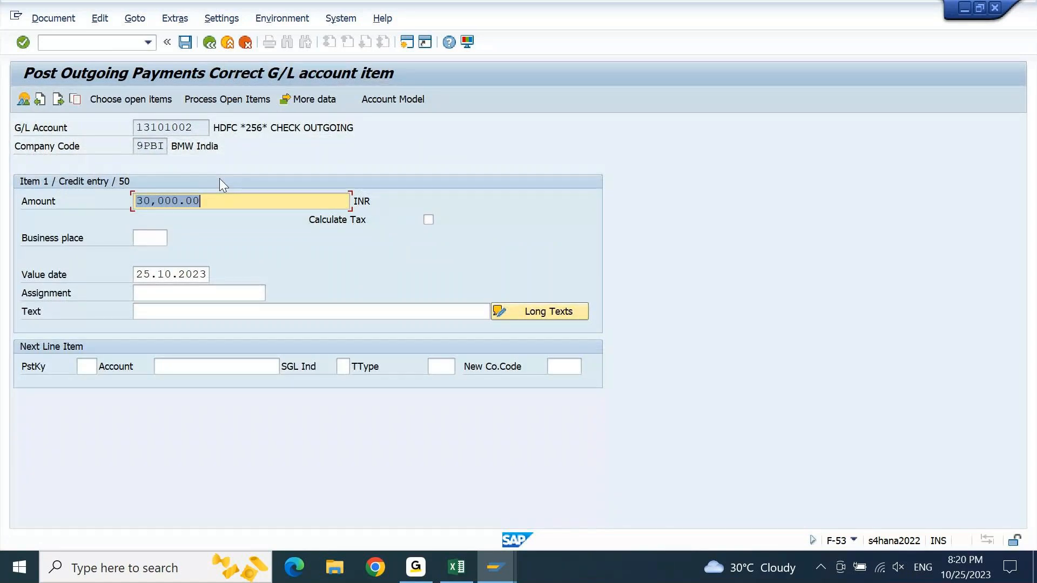
key("F3")
key("F3")
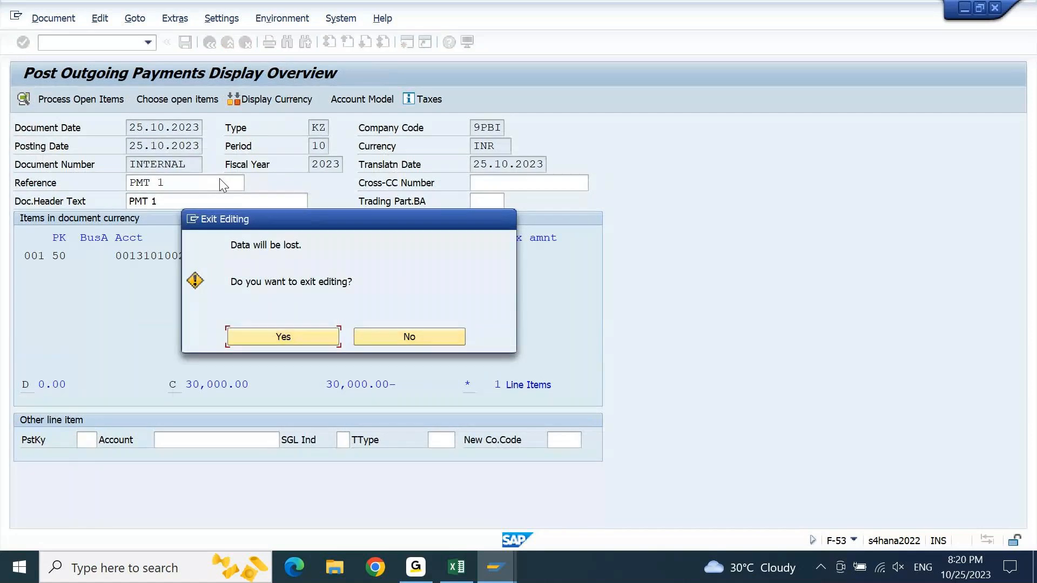
key("Return")
- Re-enter "PMT 1" as the reference, document header text and clearing text in the outgoing payment header
left_click(220, 178)
key("Down")
key("Return")
key("Tab")
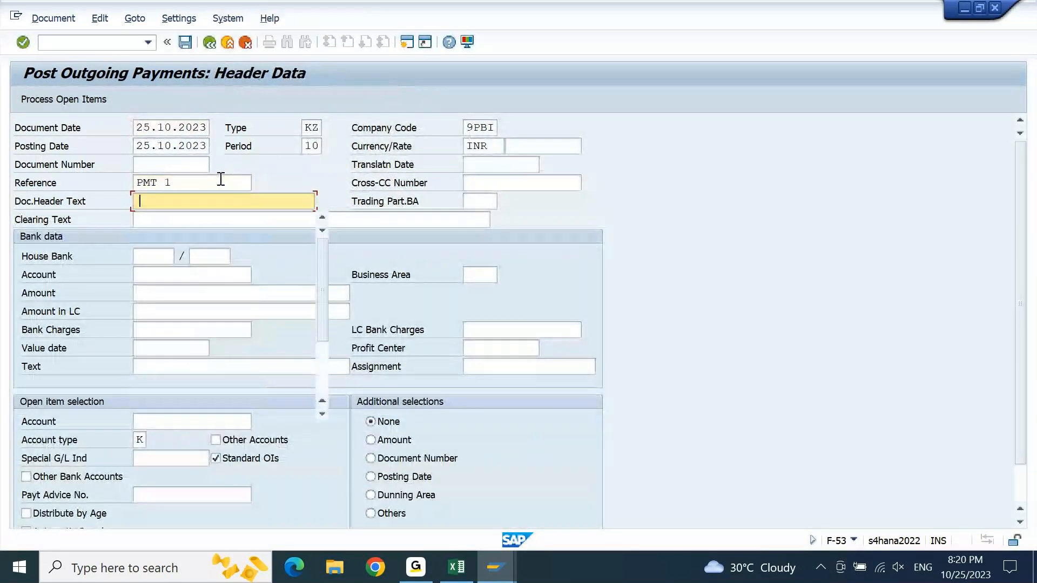
key("Down")
key("Return")
key("Tab")
key("Down")
key("Return")
key("Tab")
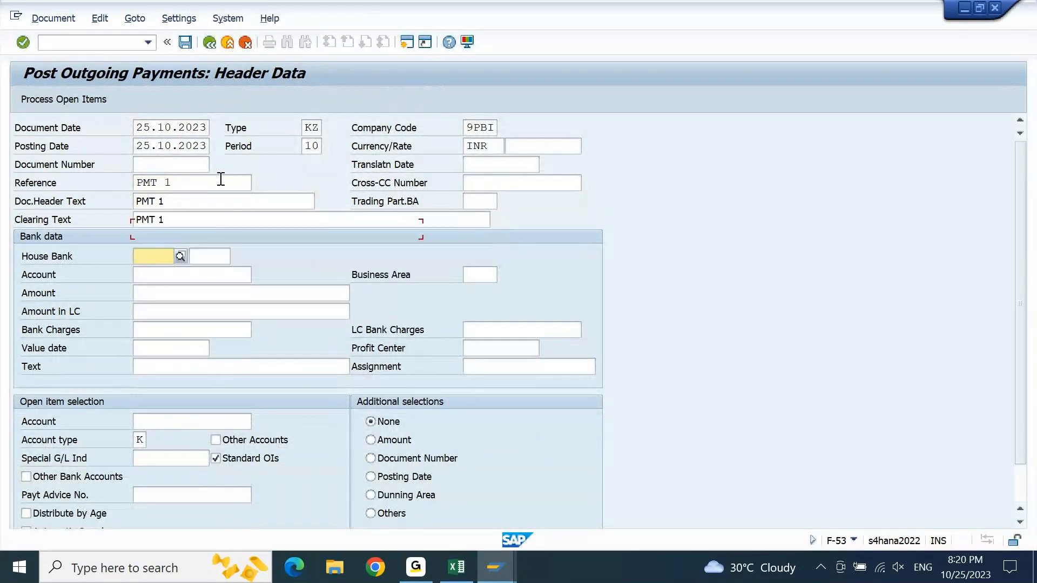
- Fill in the bank data with G/L account 13101002, amount 30000, value date 25.10.2023 and text "PMT 1"
key("Tab")
key("Tab")
type("13101002")
key("Tab")
key("Down")
key("Return")
key("Tab")
key("Tab")
key("Tab")
key("Return")
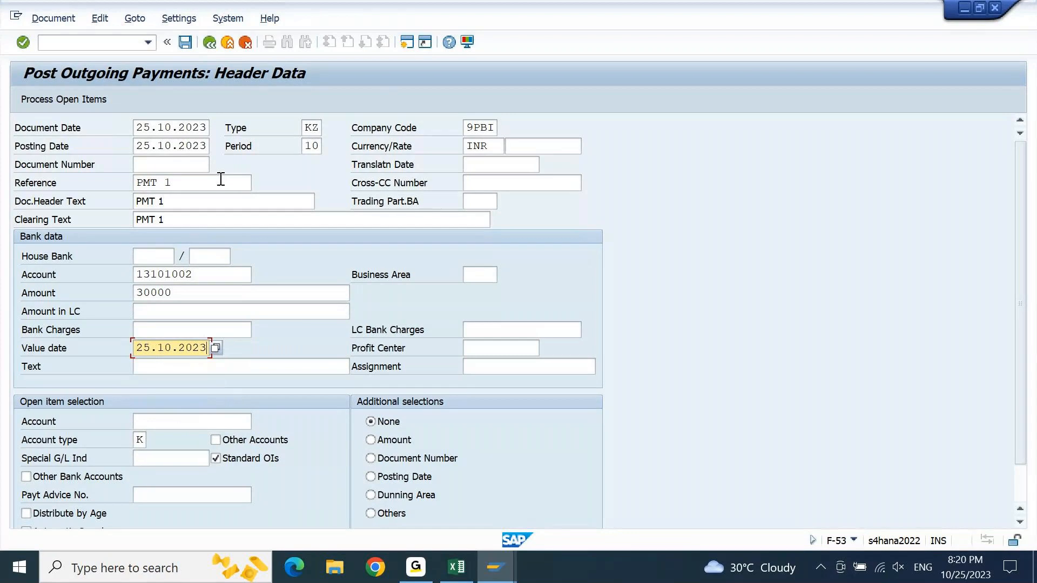
left_click(475, 348)
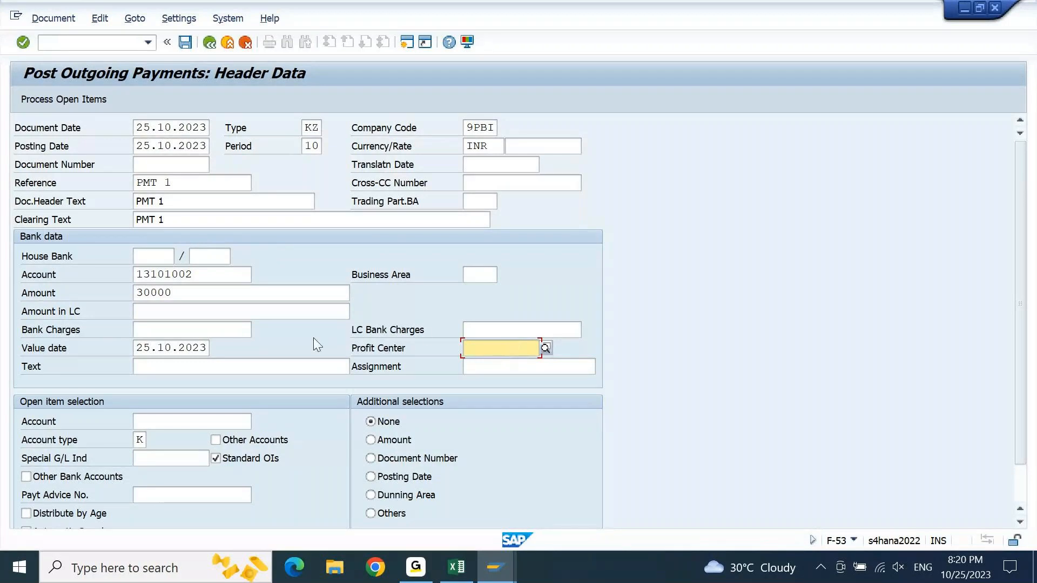
left_click(269, 370)
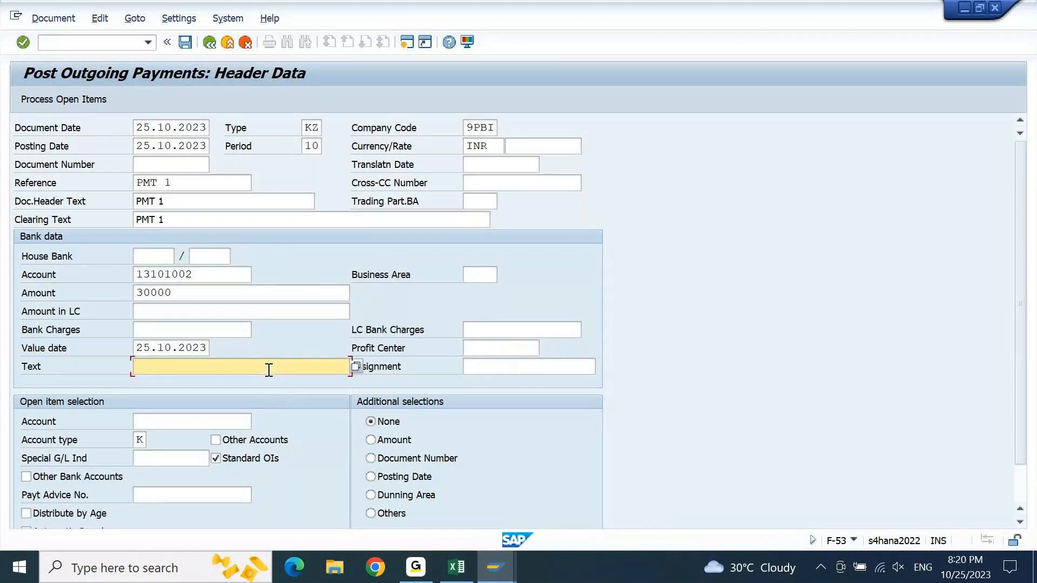
type("PMT 1")
- Enter the vendor account of Bharat Stationary Stores for the open item selection and process its open items
left_click(221, 419)
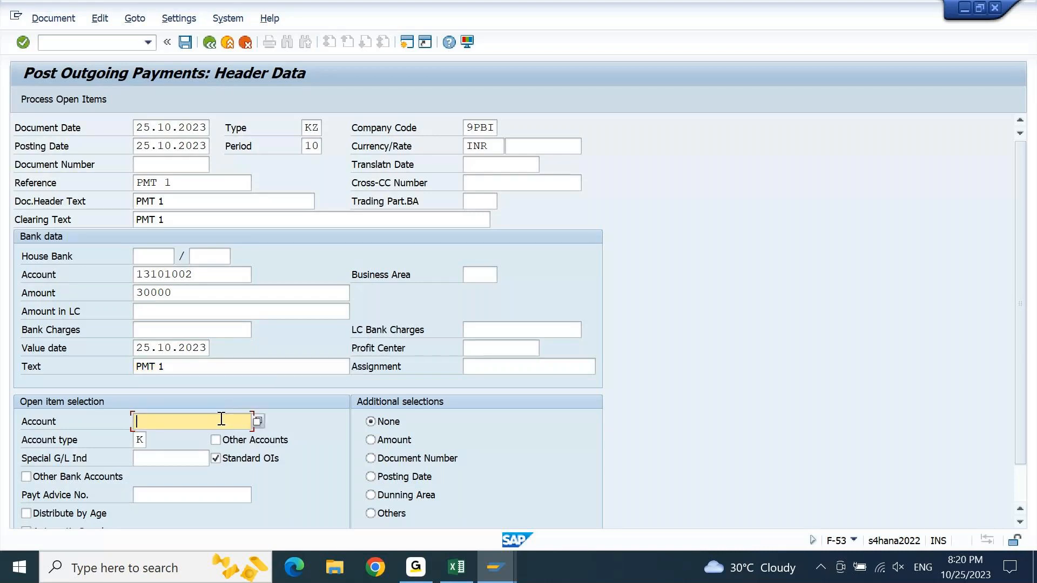
type("50004000")
left_click(497, 345)
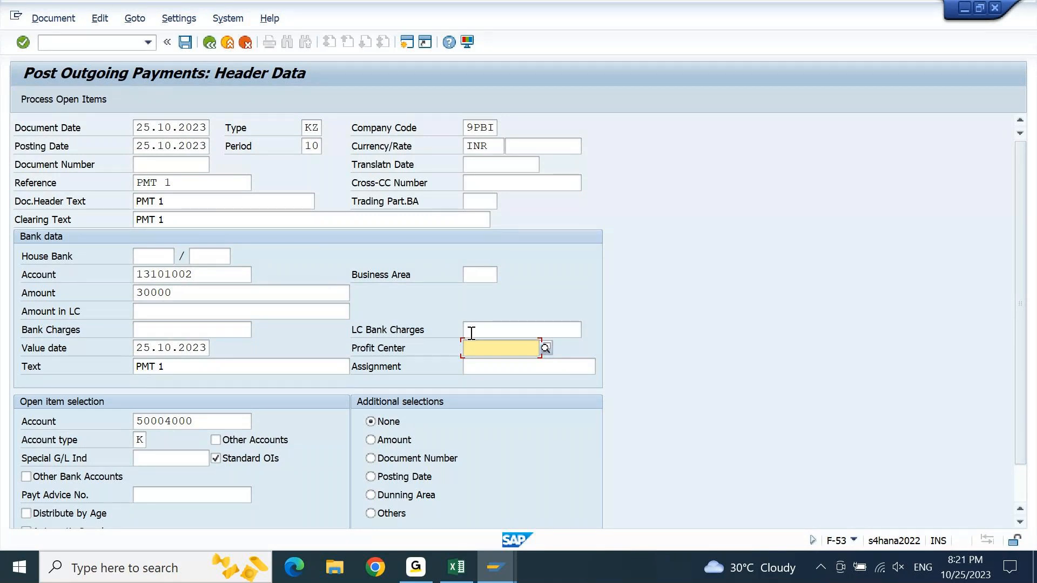
left_click(54, 96)
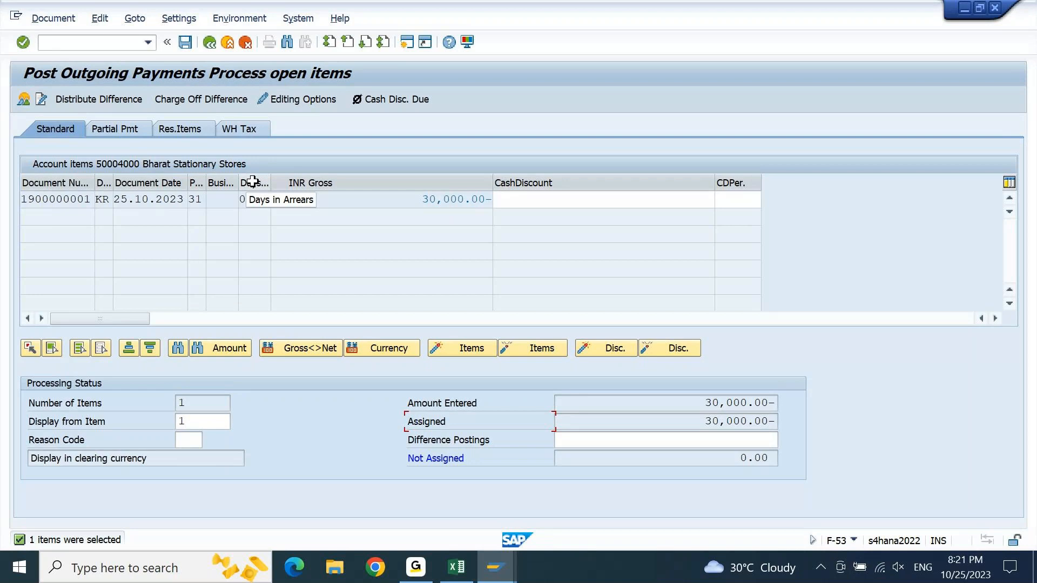
left_click(243, 199)
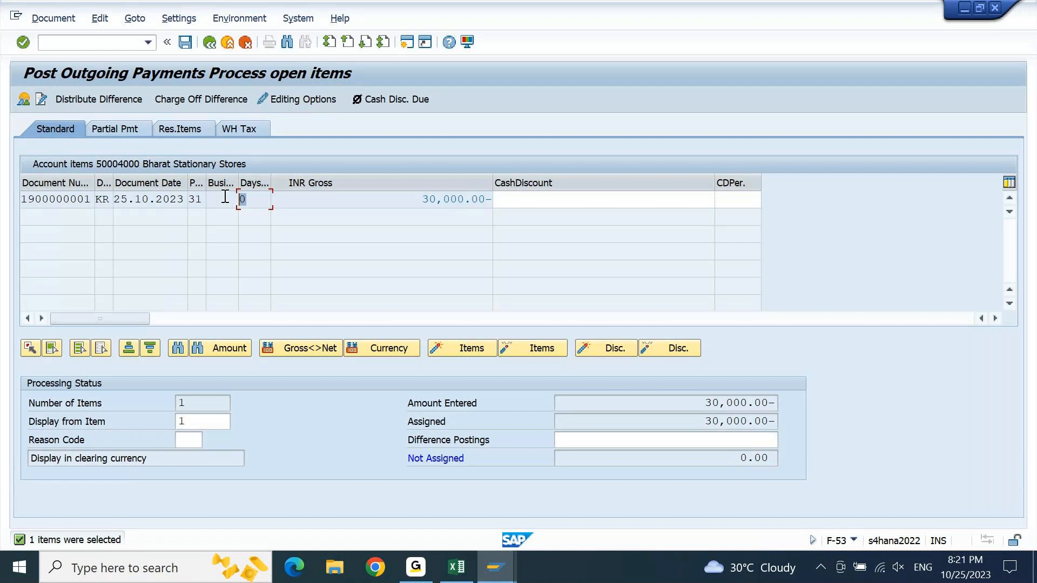
- Simulate the payment document and its general ledger posting, and check the profit center of the HDFC bank item
left_click(70, 21)
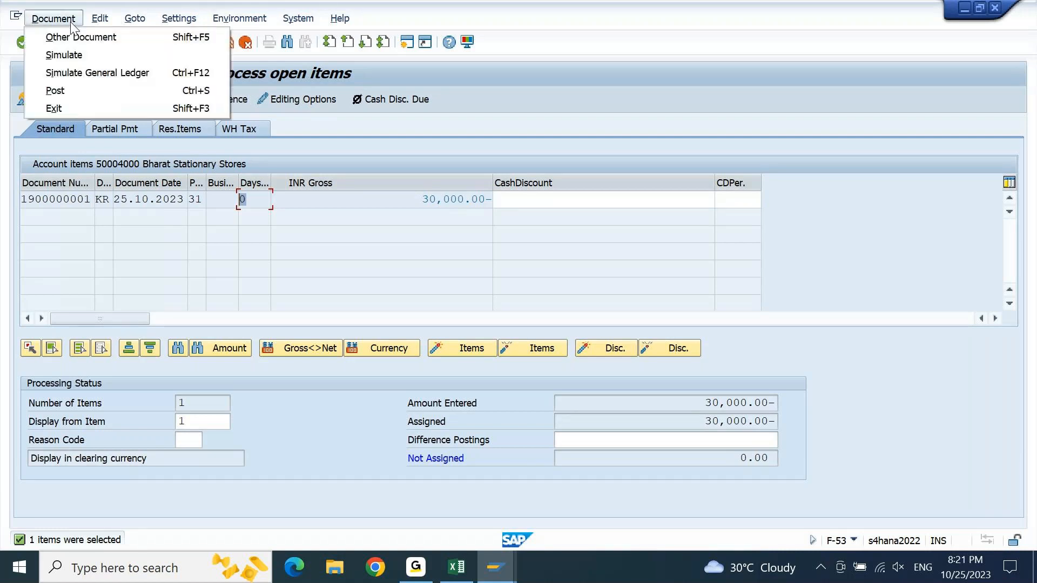
left_click(75, 49)
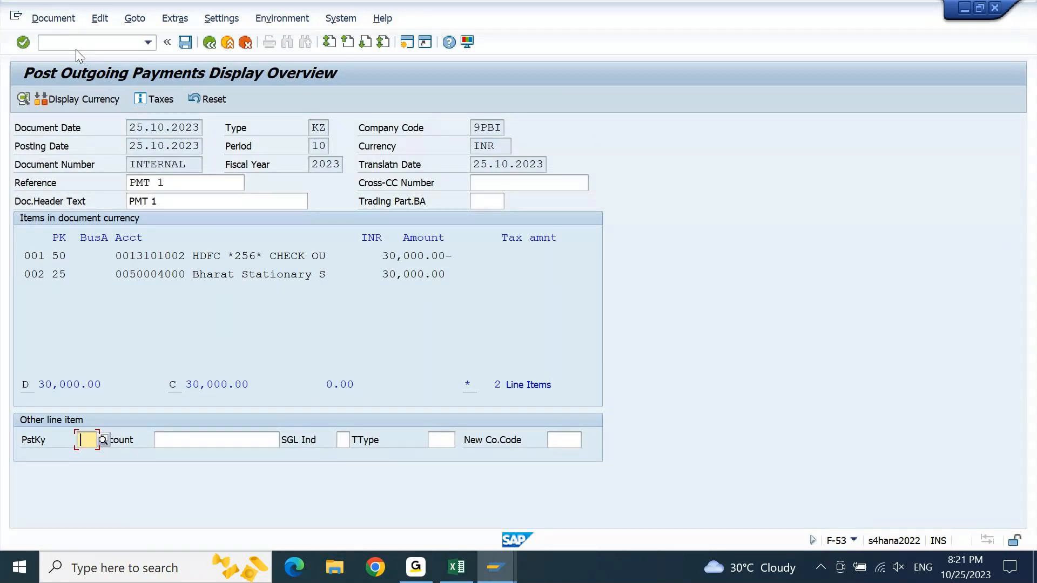
left_click(66, 23)
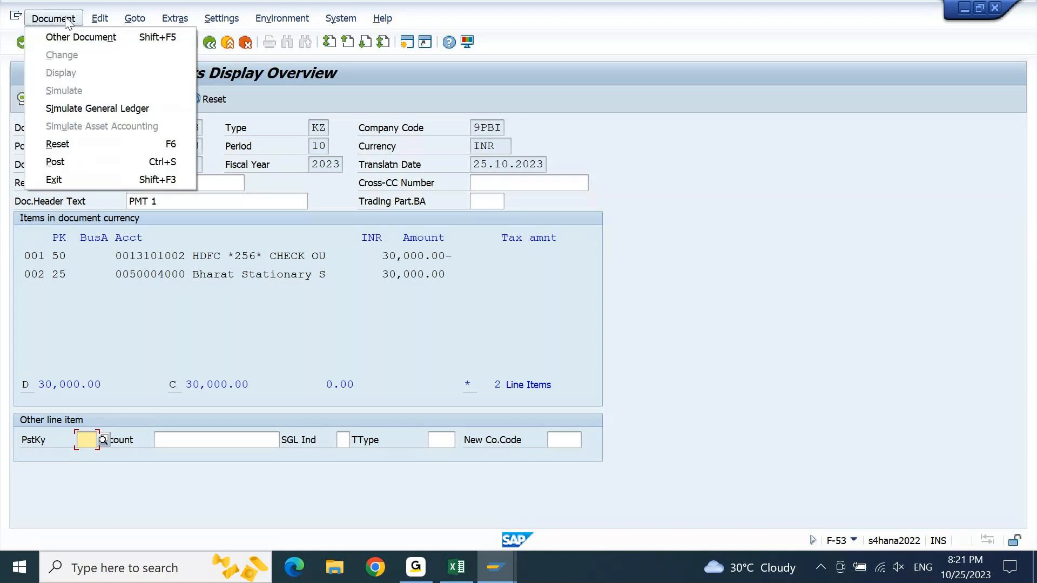
left_click(72, 103)
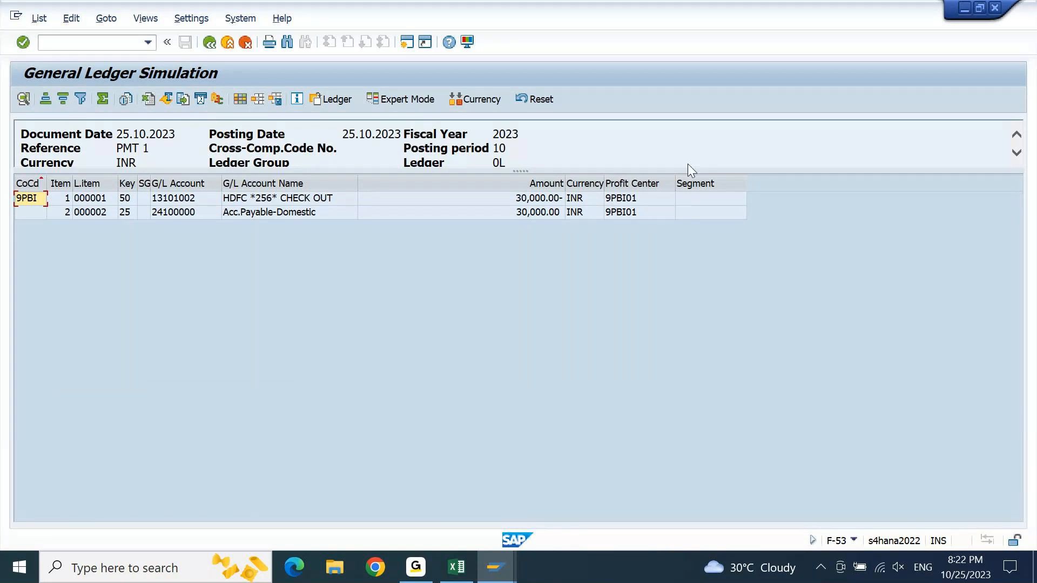
left_click(657, 202)
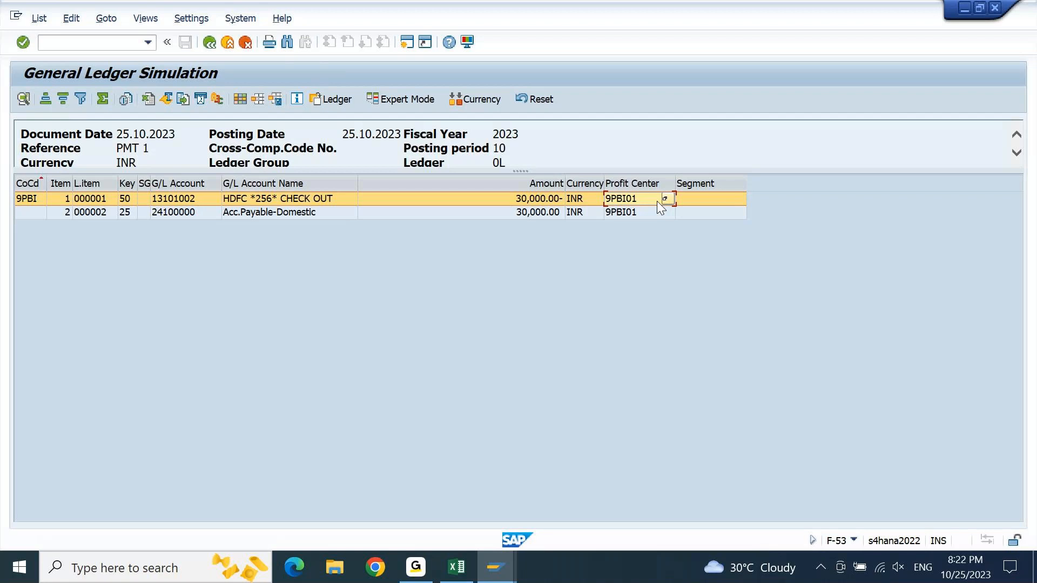
- Open the document splitting simulation in expert mode and refresh the vendor line item list in the FBL1N session meanwhile
left_click(390, 102)
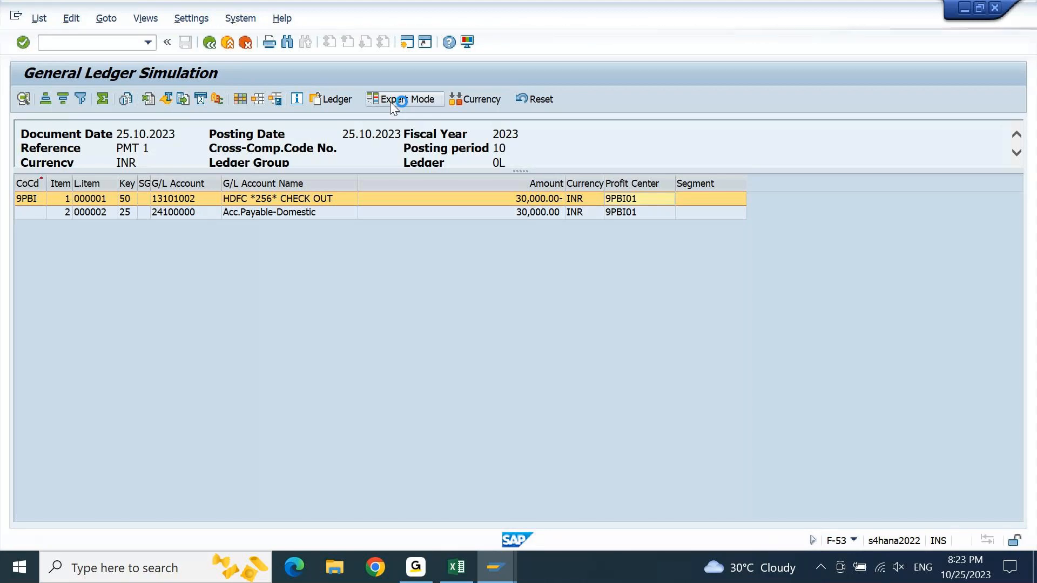
left_click(496, 568)
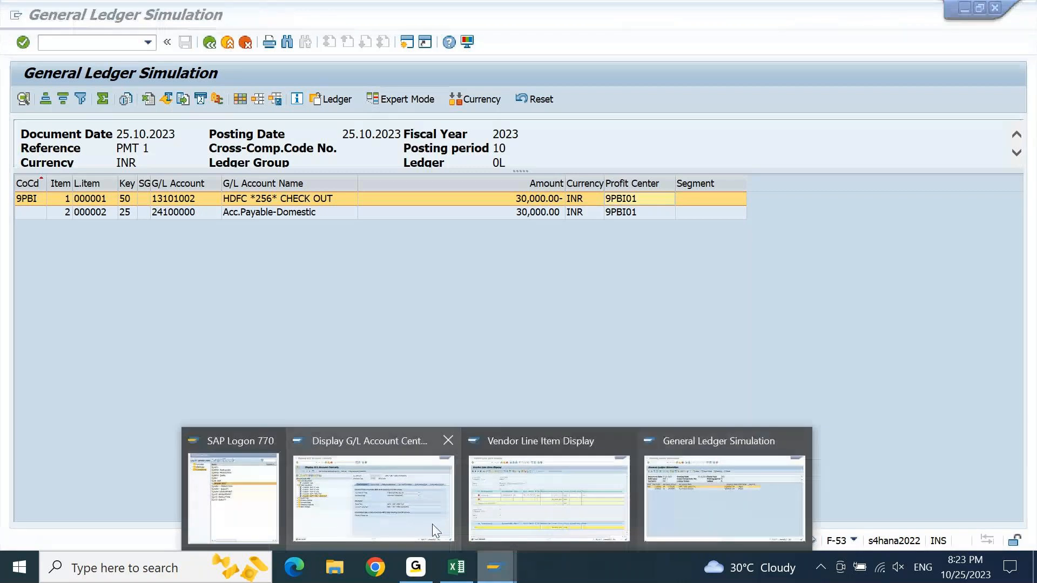
left_click(527, 520)
left_click(40, 19)
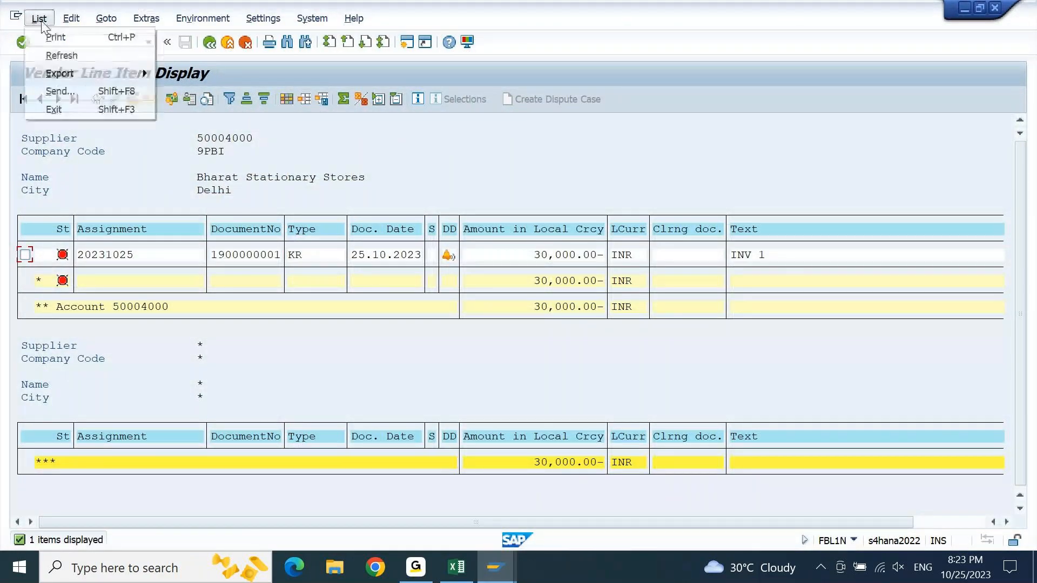
left_click(64, 57)
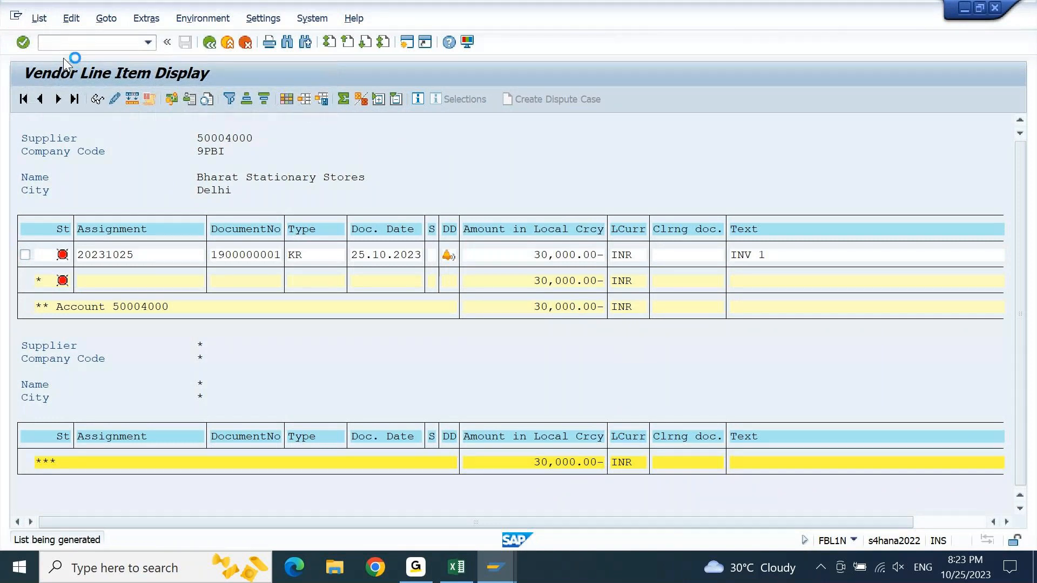
mouse_move(495, 567)
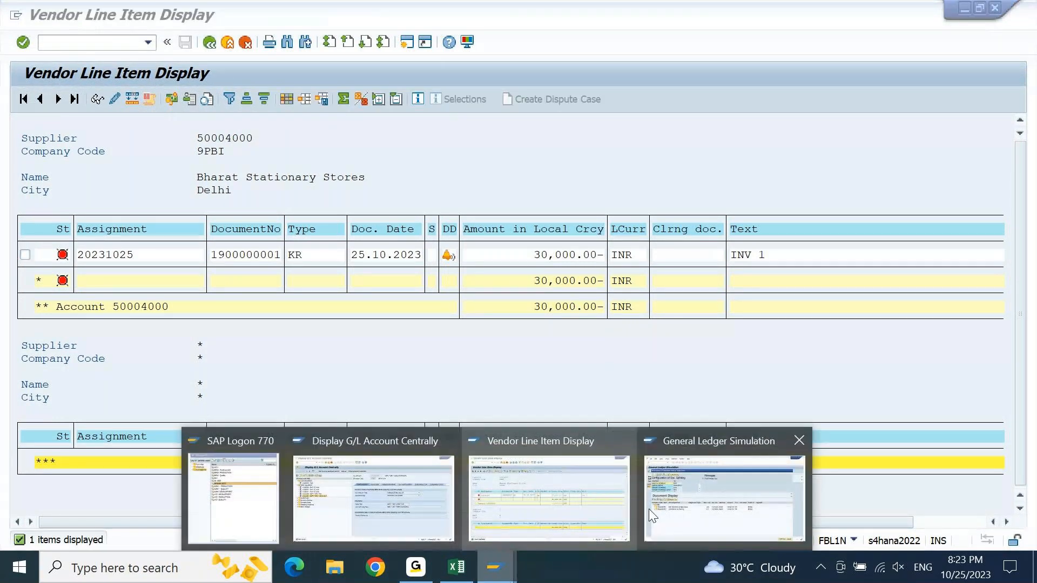
left_click(739, 513)
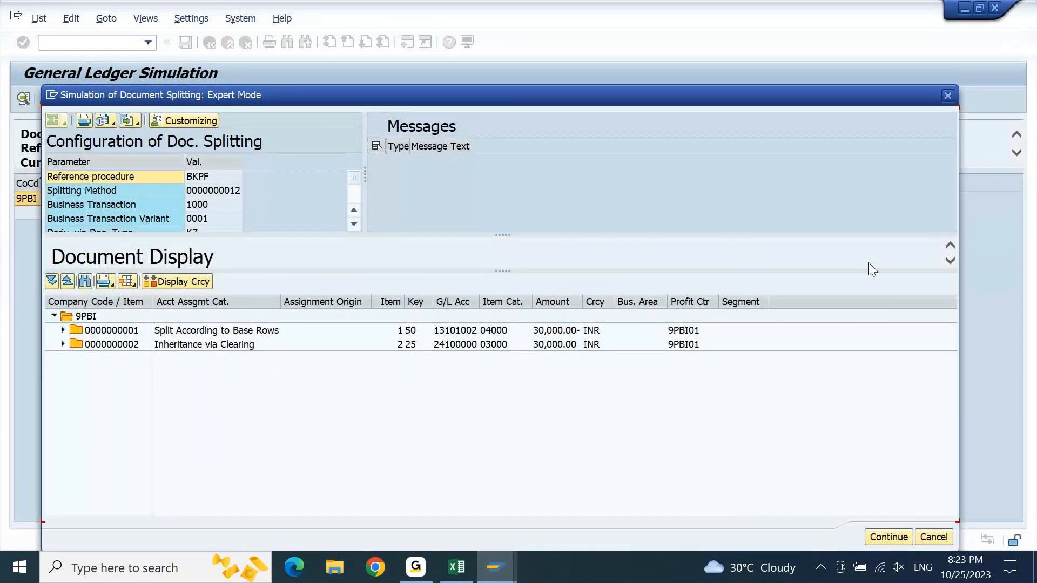
- Expand both items in the document splitting simulation and examine the assignment origin of the bank and payable lines
left_click_drag(658, 102, 708, 76)
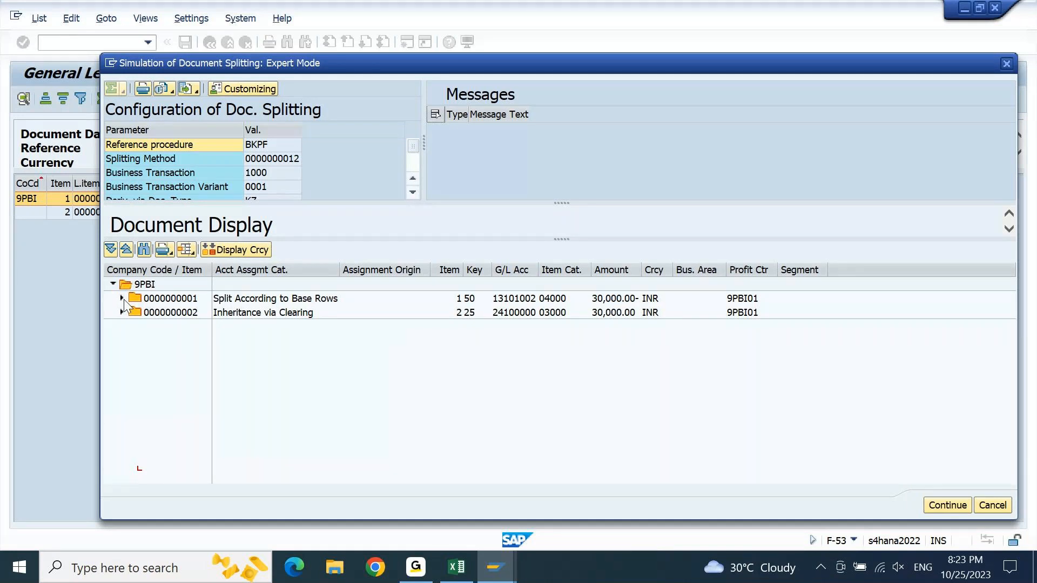
left_click(177, 301)
double_click(176, 302)
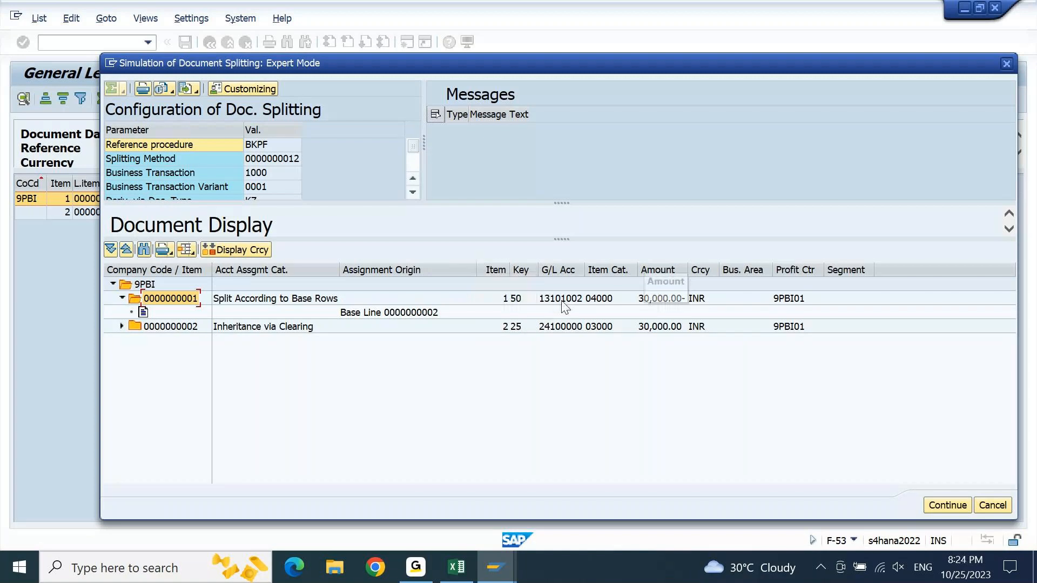
left_click(563, 304)
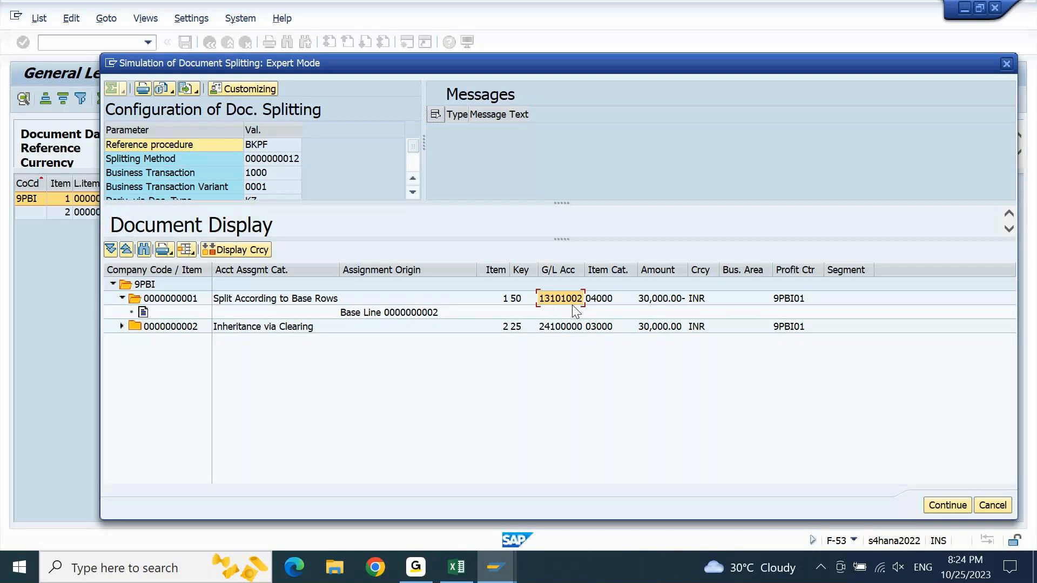
left_click(427, 314)
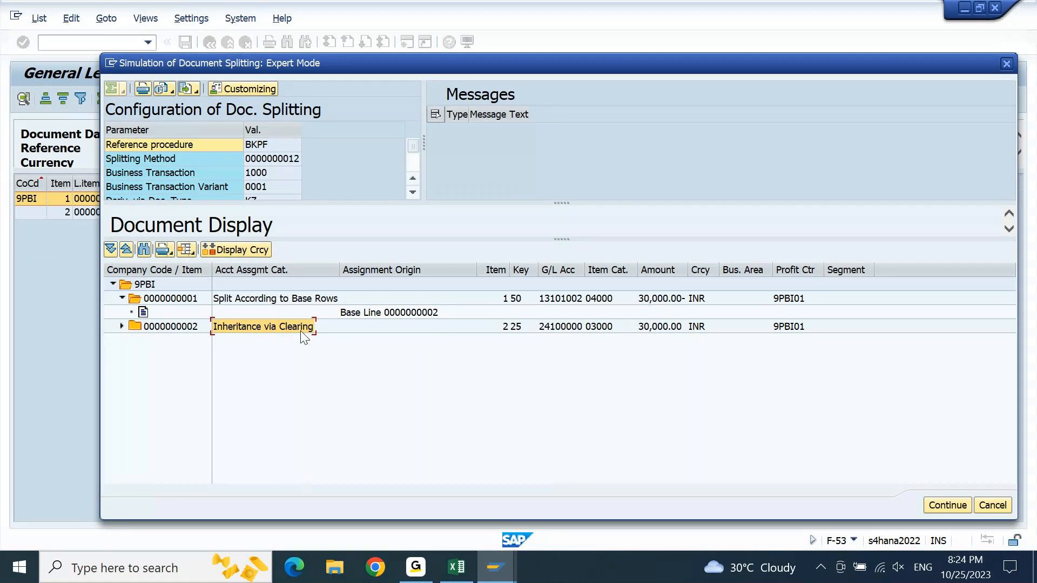
left_click(122, 327)
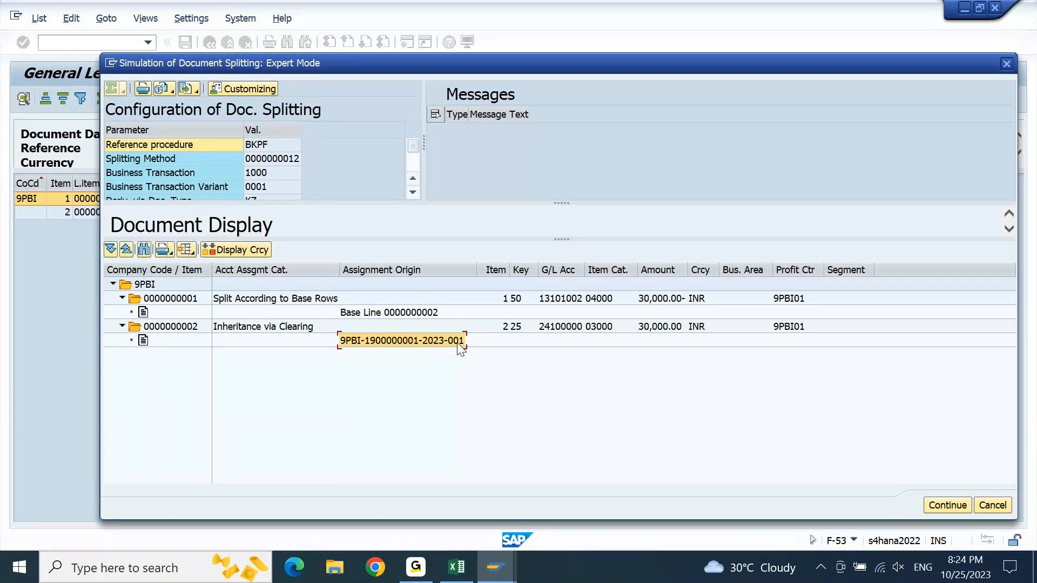
- Compare the invoice document number in the FBL1N vendor line items with the assignment origins in the payment's splitting simulation
left_click(495, 568)
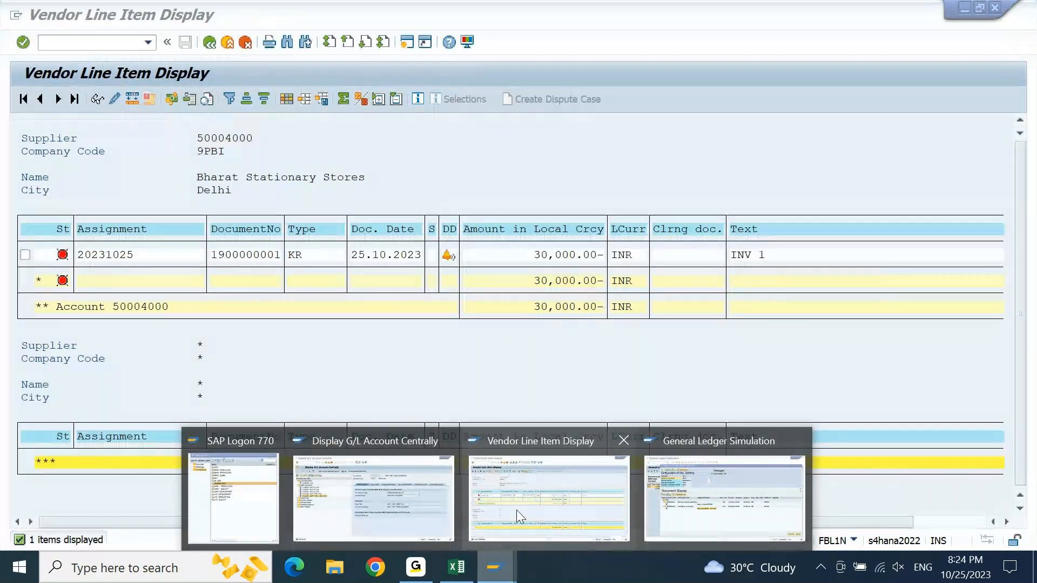
left_click(517, 510)
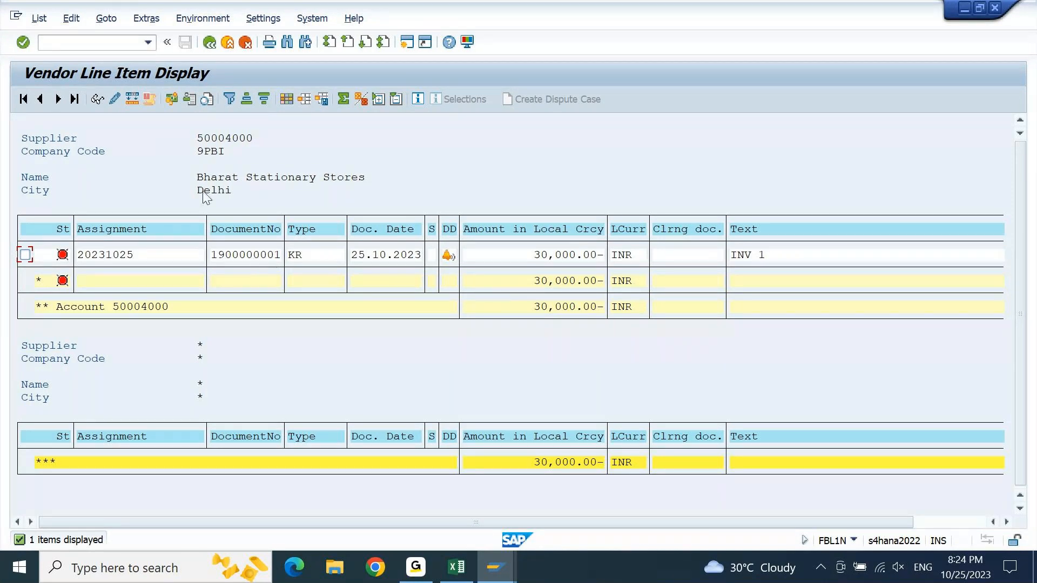
left_click(276, 255)
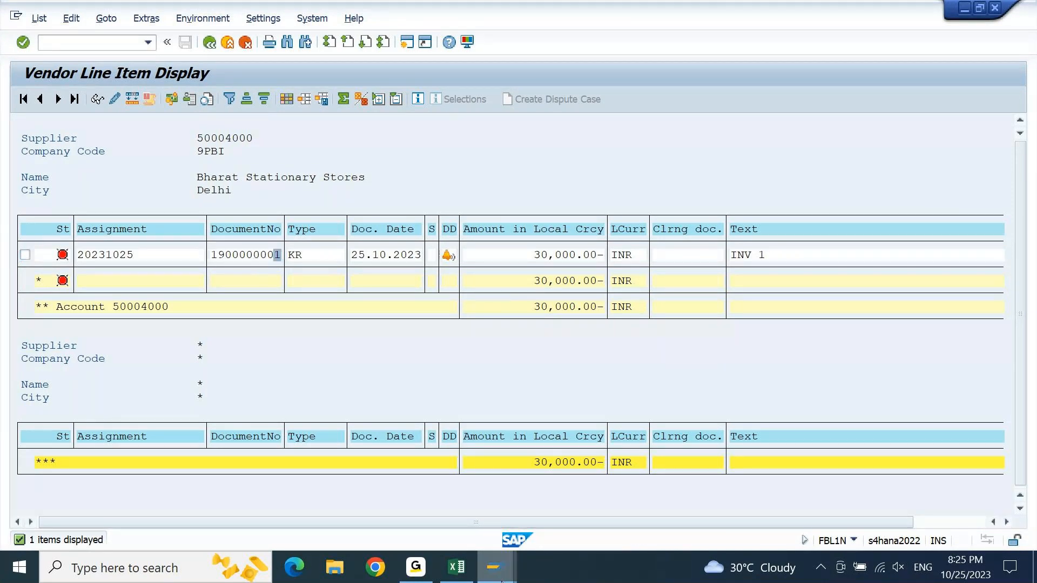
mouse_move(495, 568)
left_click(745, 507)
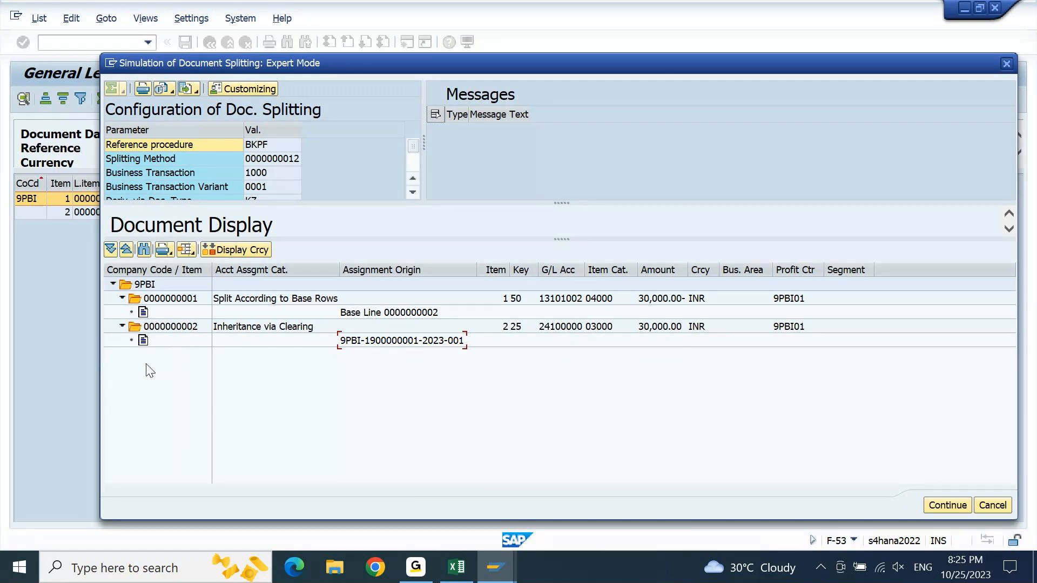
left_click(393, 317)
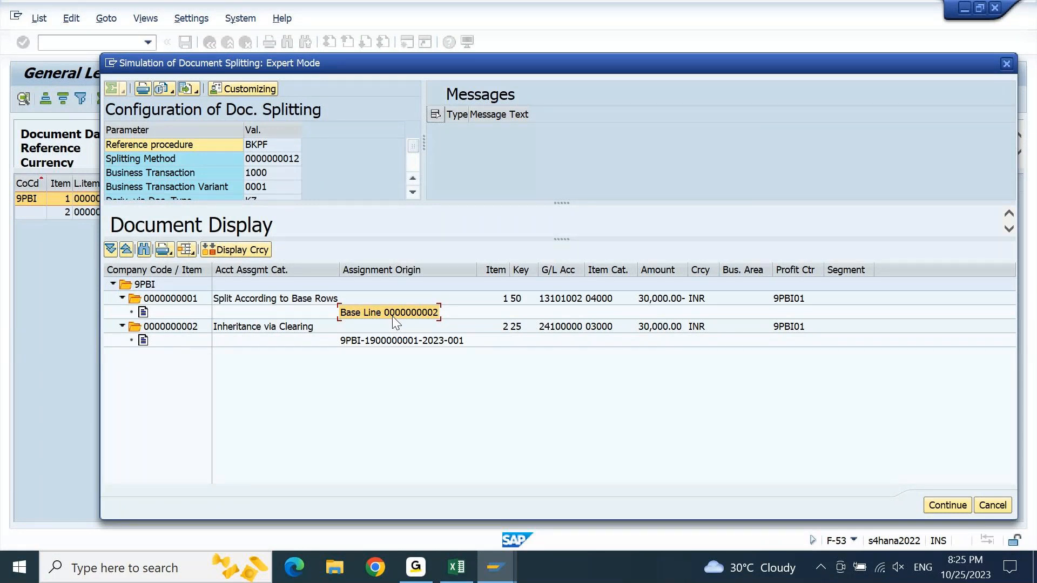
- Close the document splitting simulation, reopen it in expert mode to view its configuration, and close it again
left_click(949, 505)
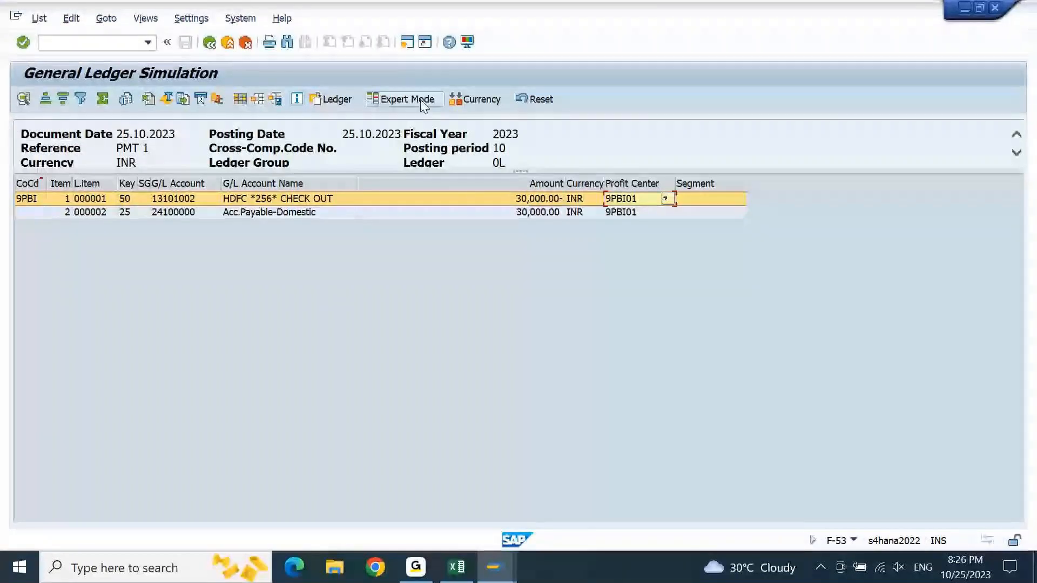
left_click(419, 99)
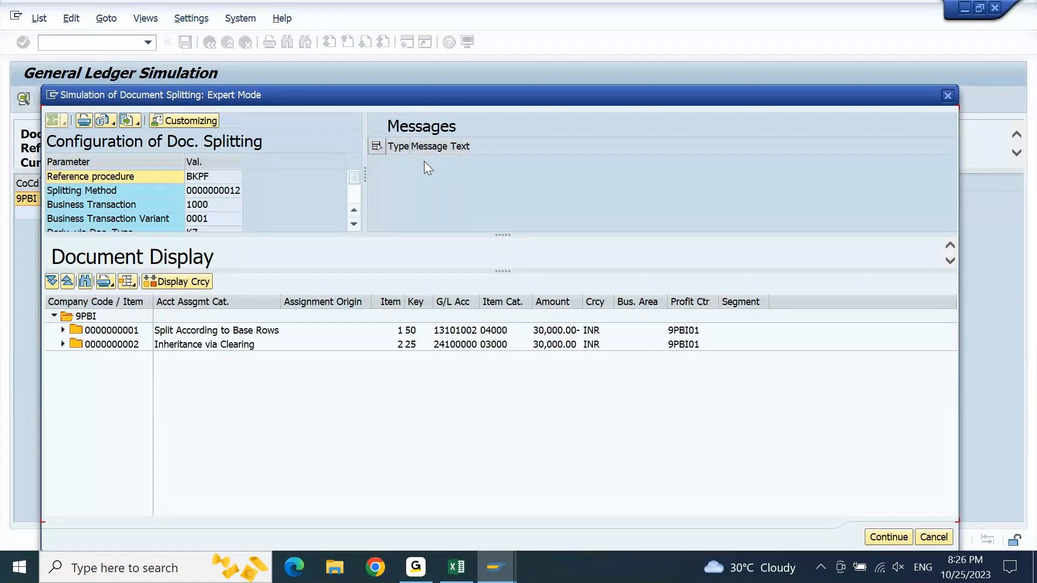
left_click(881, 535)
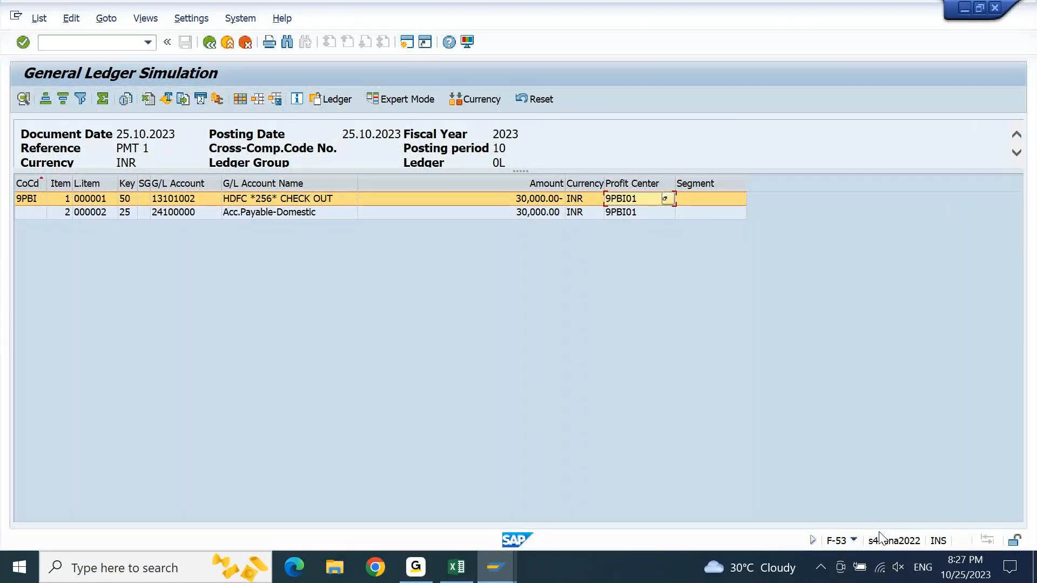
- Leave the general ledger simulation and discard the unposted payment document, returning to an empty outgoing payment header
key("F3")
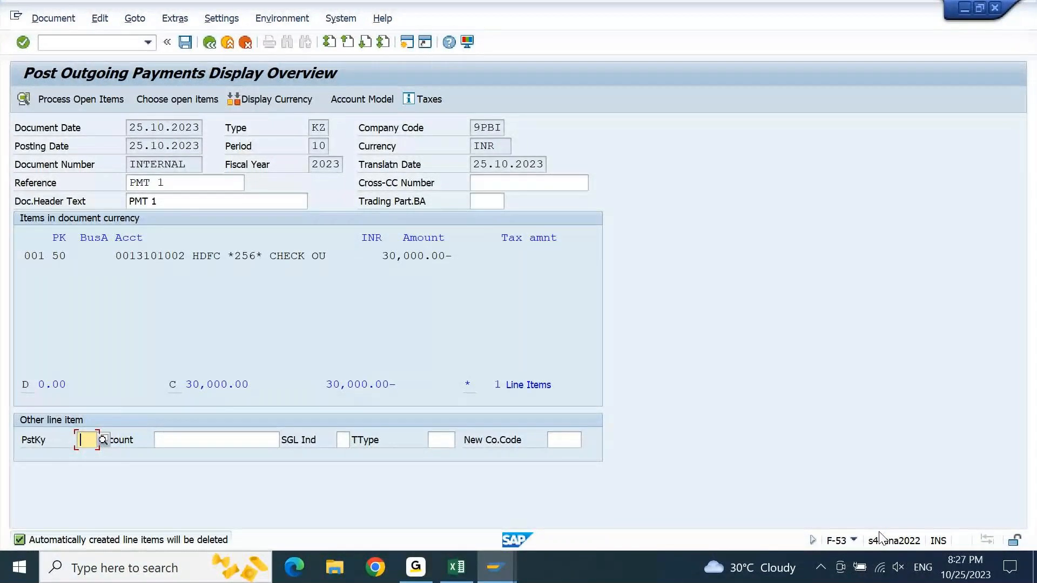
key("F3")
key("Left")
key("Return")
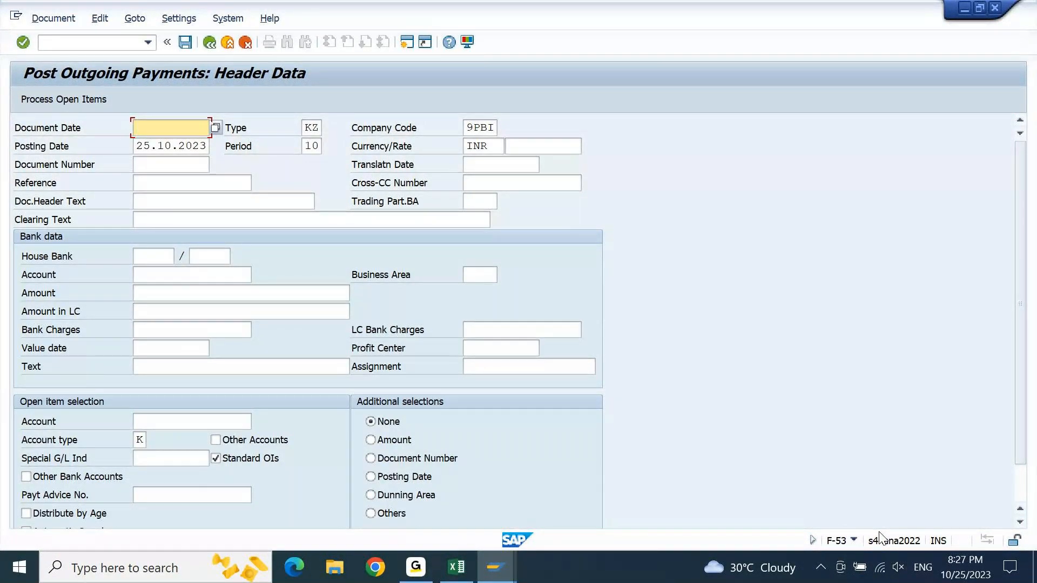
- Examine the House Bank, account ID and Account fields in the bank data of the outgoing payment header
left_click(241, 274)
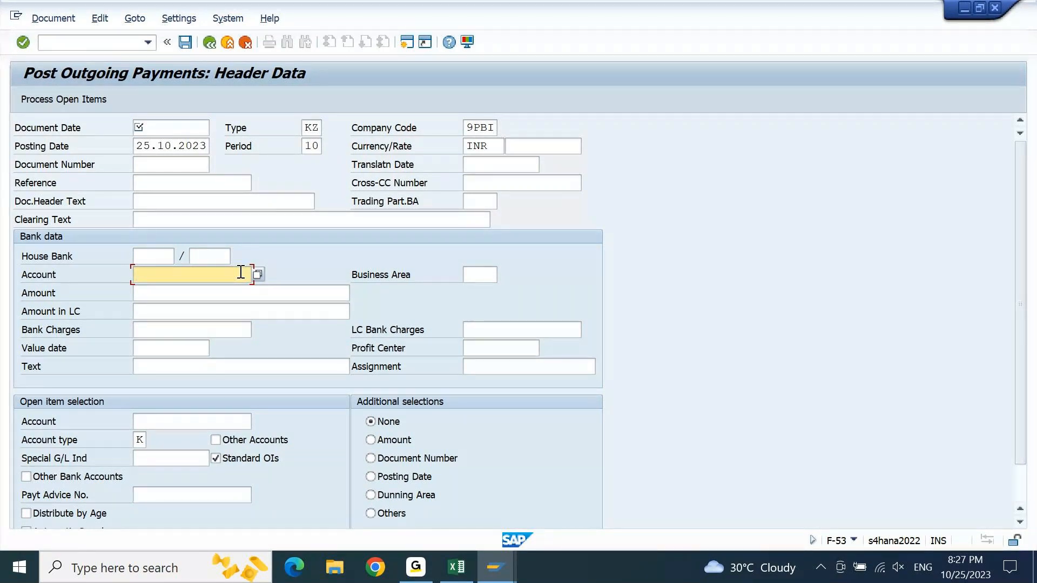
left_click(141, 254)
left_click(232, 254)
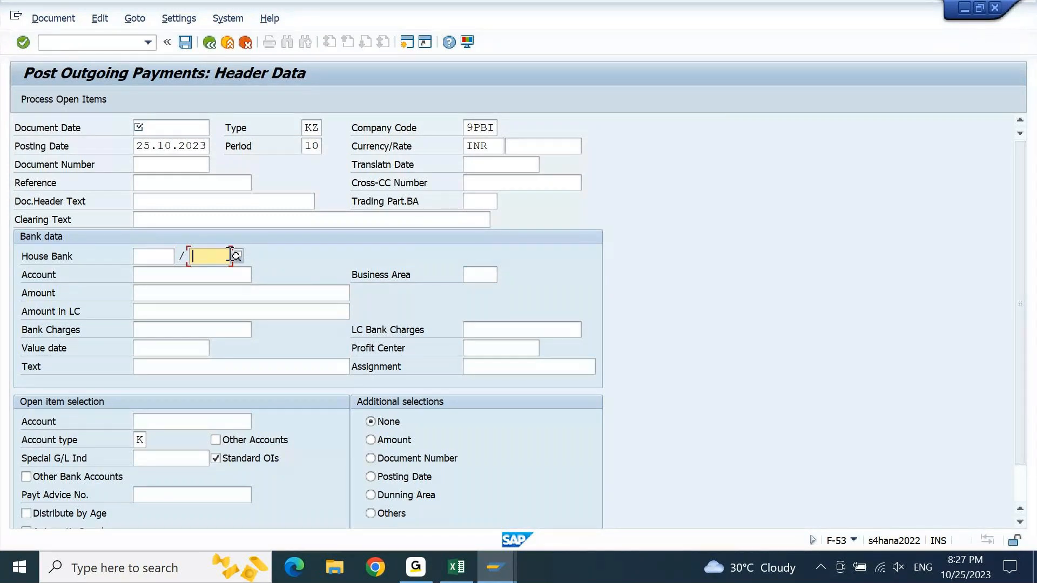
key("shift+Tab")
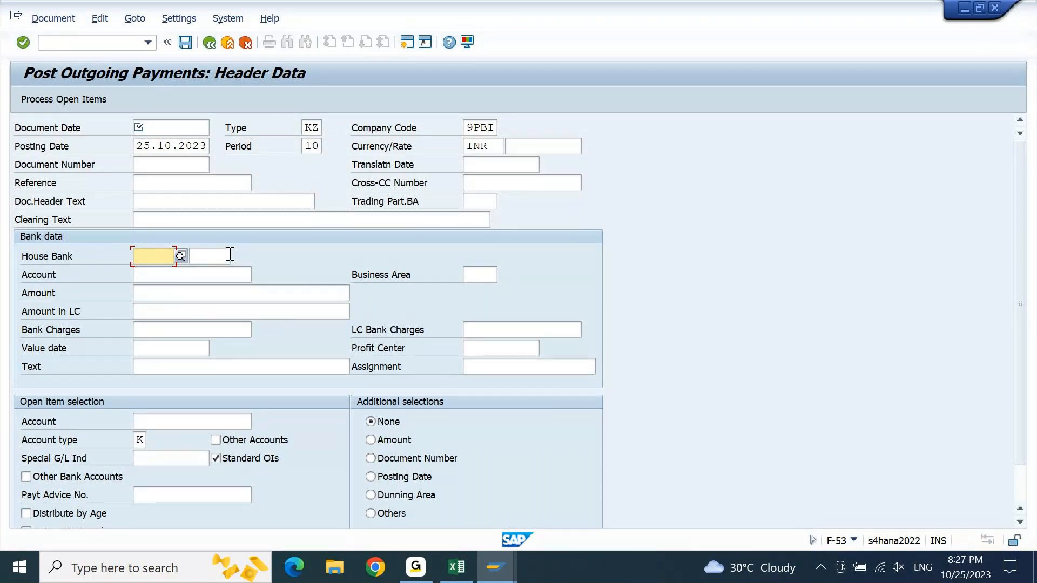
left_click(230, 255)
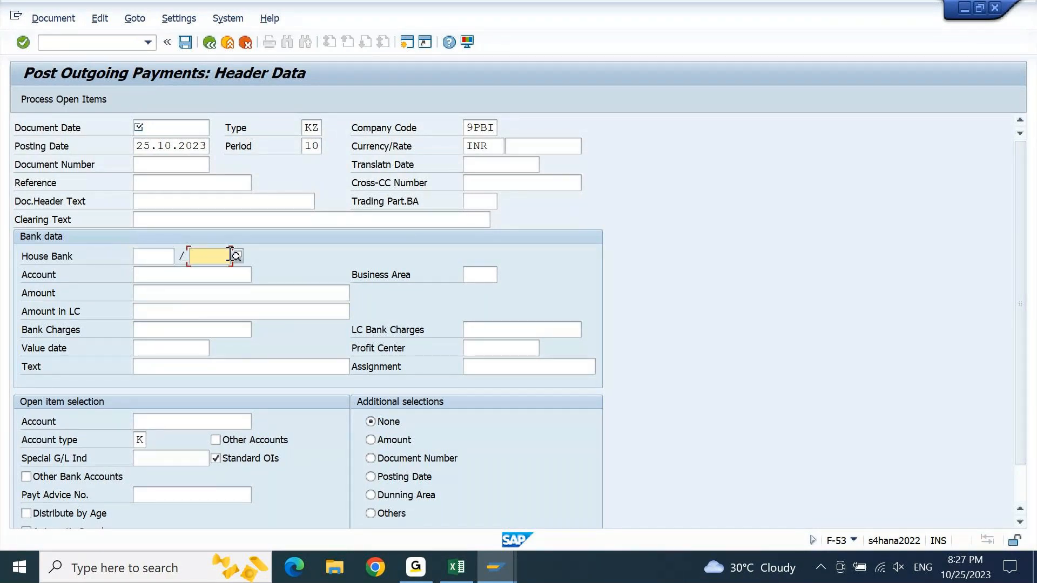
key("shift+Tab")
key("Tab")
key("Tab")
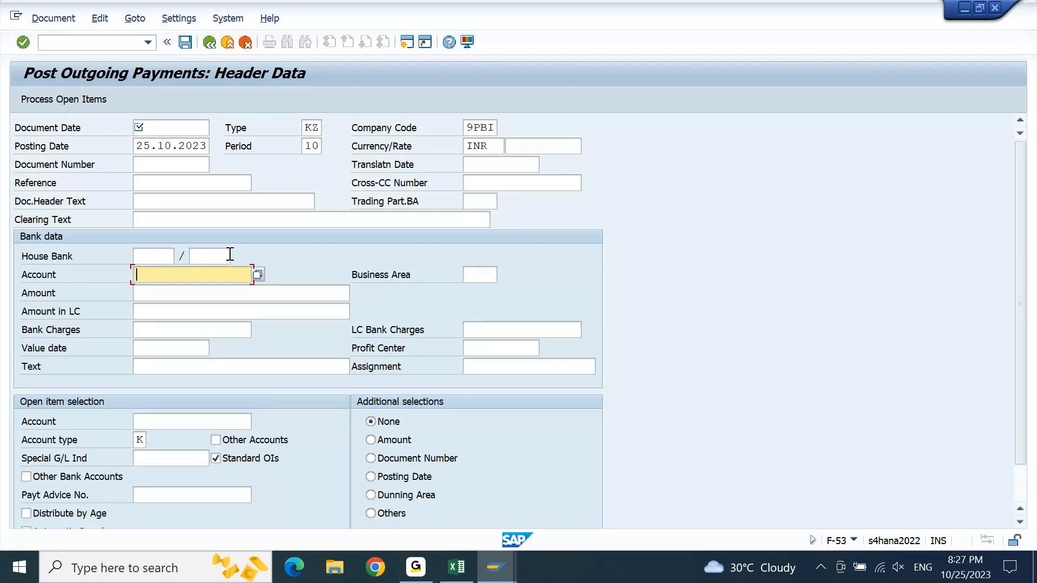
left_click(230, 255)
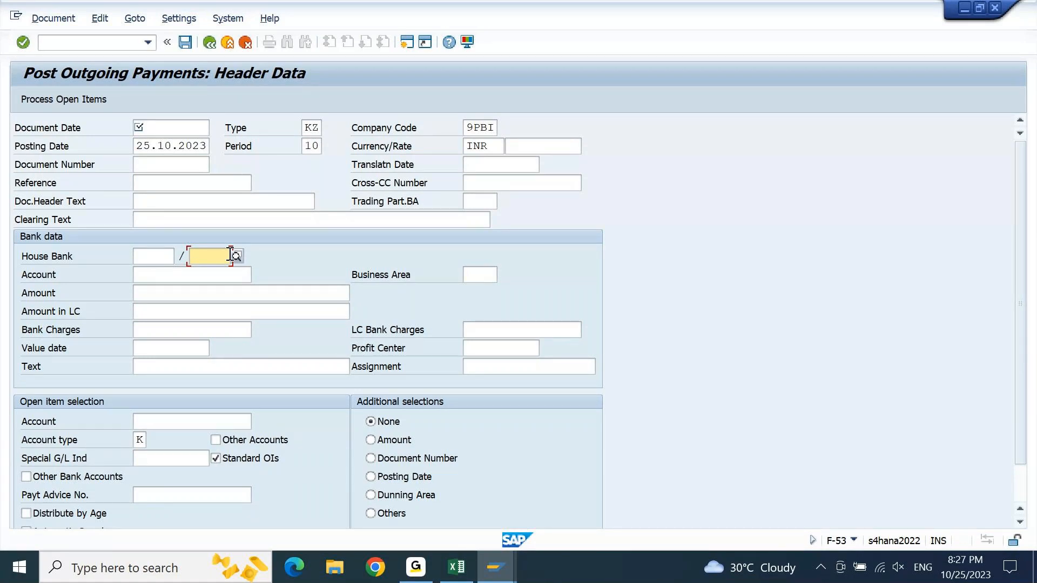
key("shift+Tab")
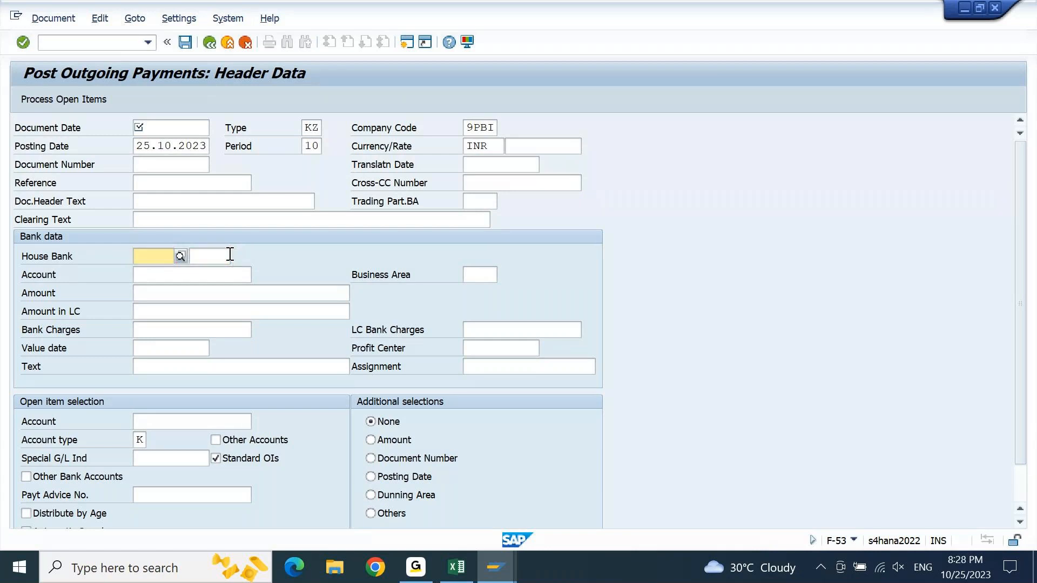
key("alt+Tab")
left_click(228, 254)
- End the outgoing payment transaction with /N and expand Accounting > Financial Accounting > Banks in the SAP Easy Access tree
left_click(110, 44)
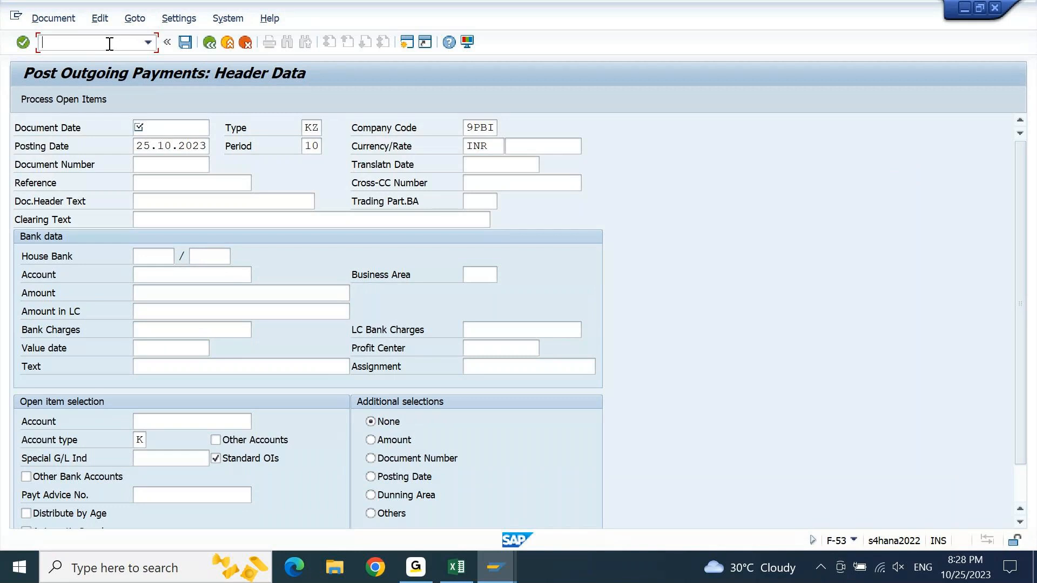
type("/N")
key("Return")
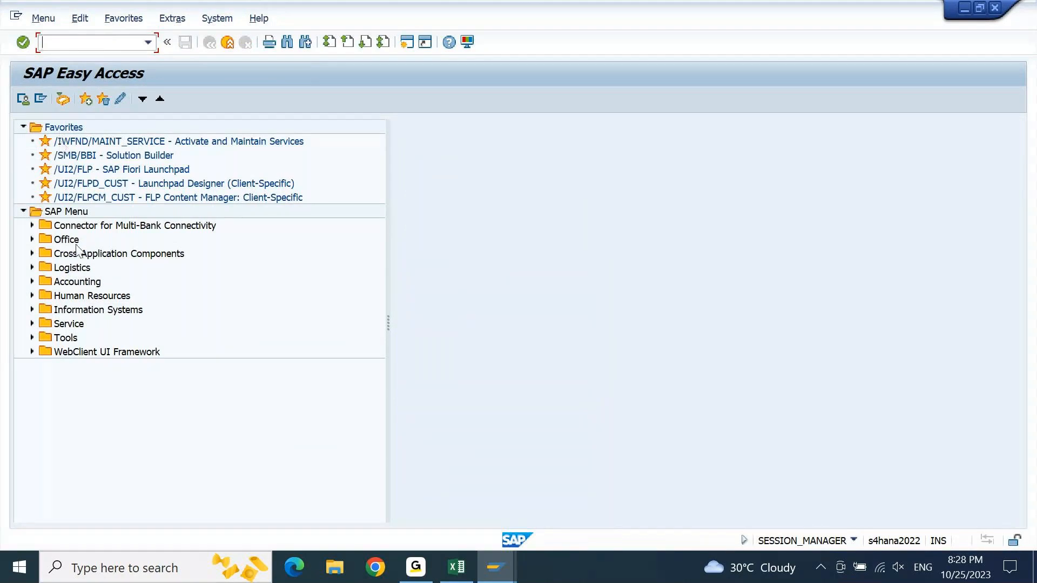
left_click(80, 269)
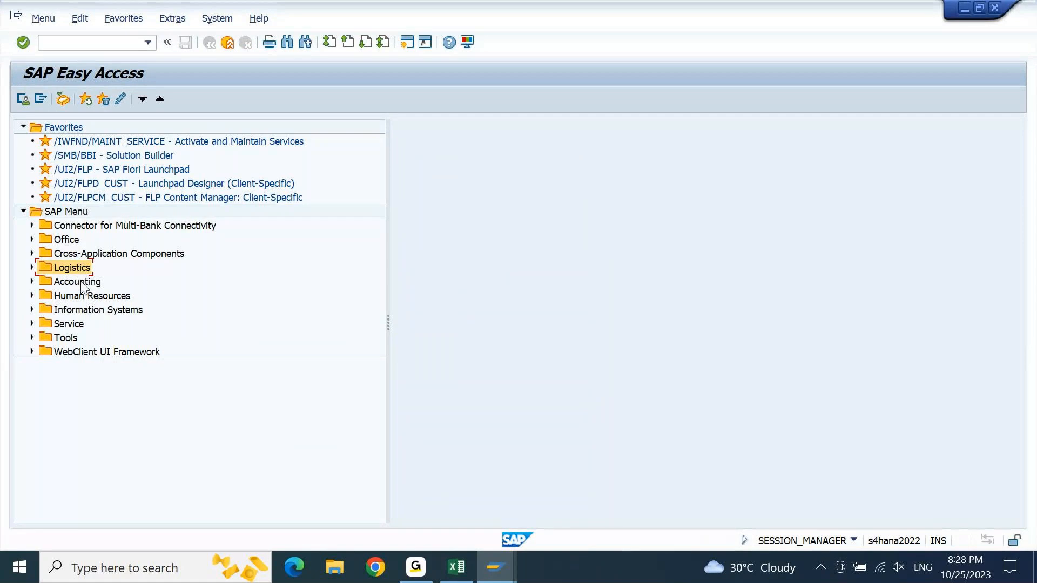
left_click(82, 282)
key("Right")
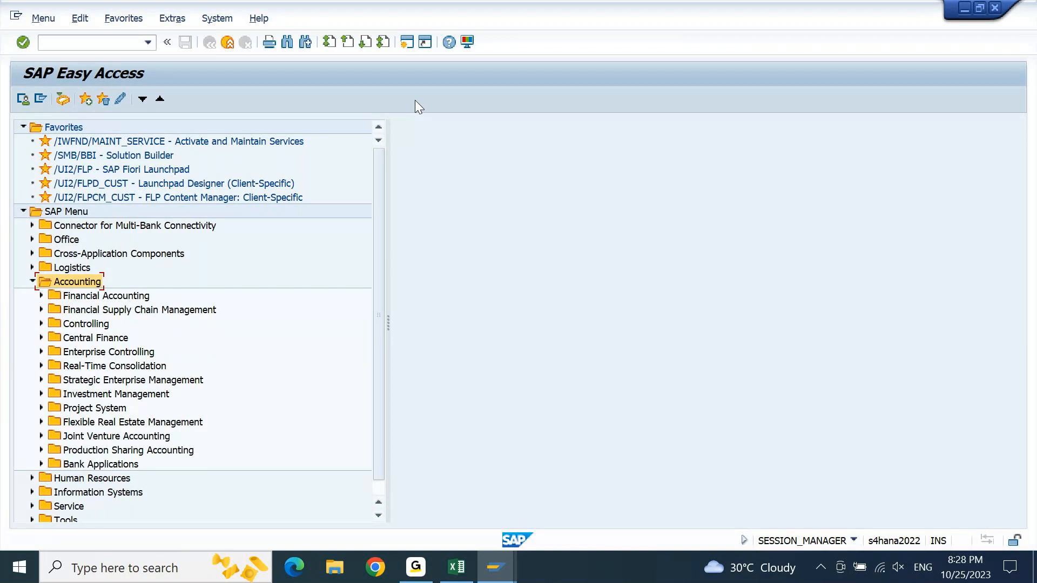
key("Down")
key("Right")
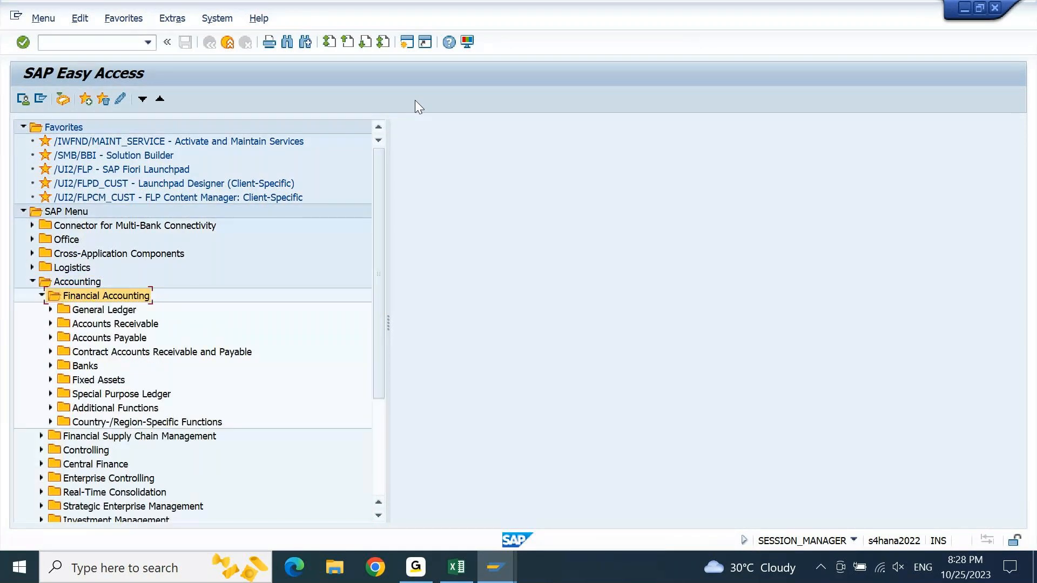
key("Down")
key("Down")
key("Down")
key("Down")
key("Down")
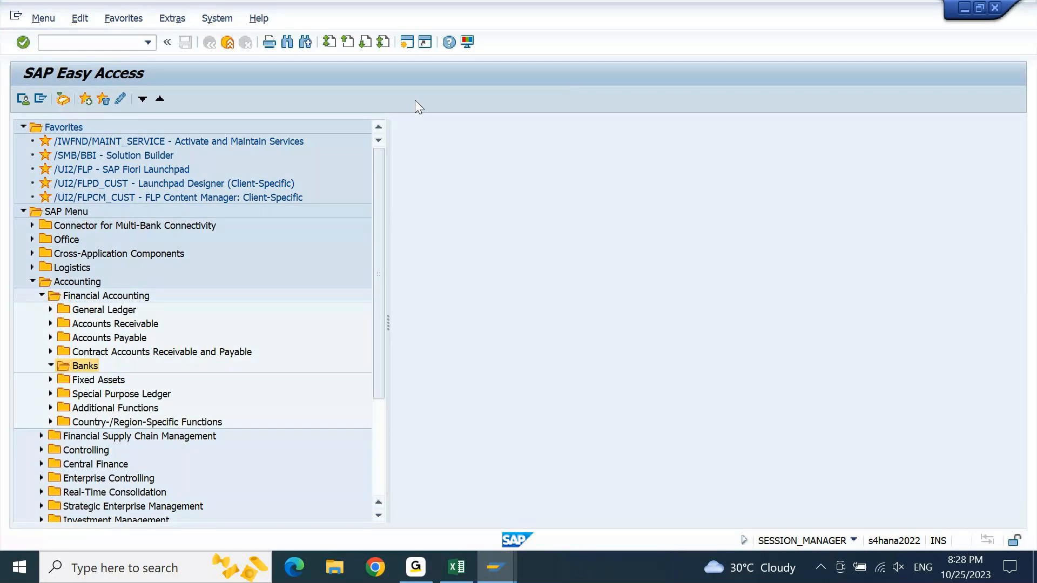
key("Right")
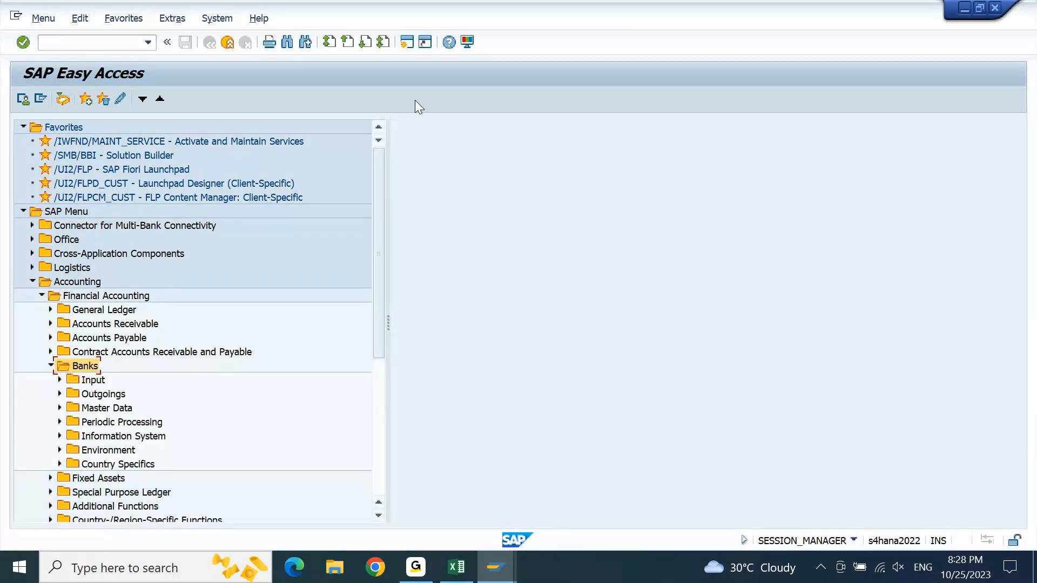
- Expand Master Data under Banks, look into Bank Master Record, and expand House Banks and House Bank Accounts instead
key("Down")
key("Down")
key("Down")
key("Right")
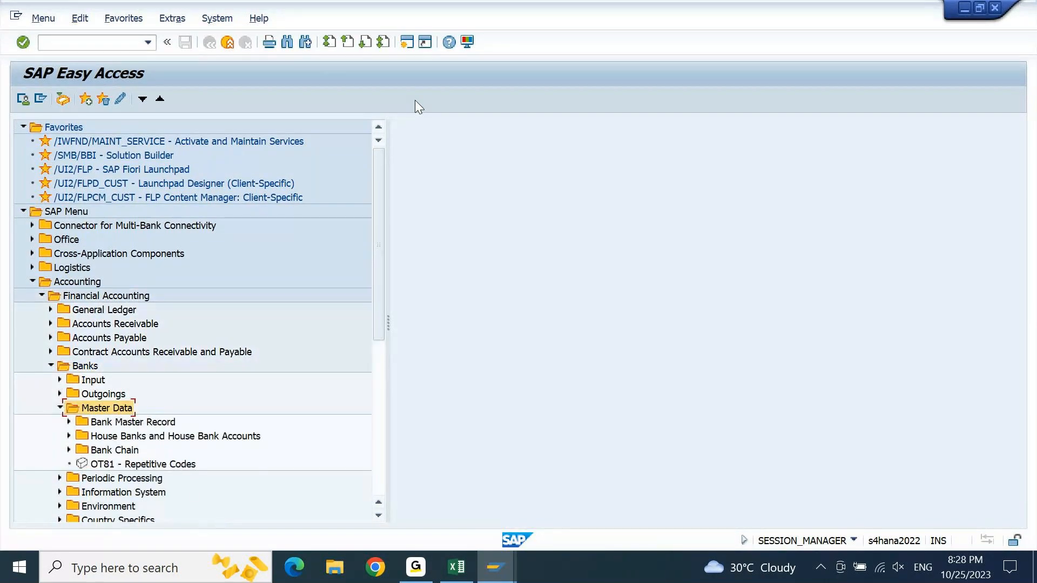
key("Down")
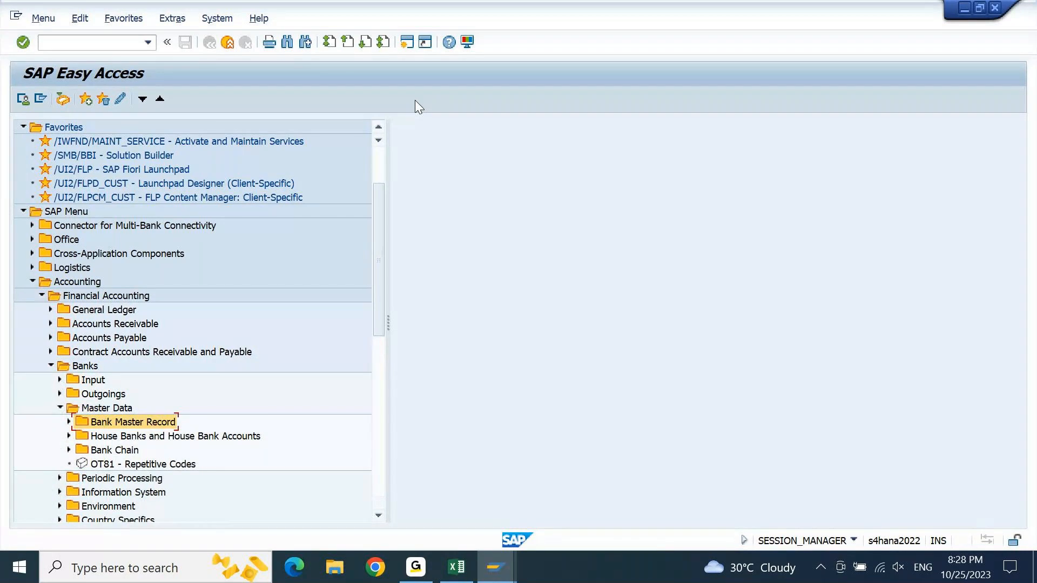
key("Right")
key("Down")
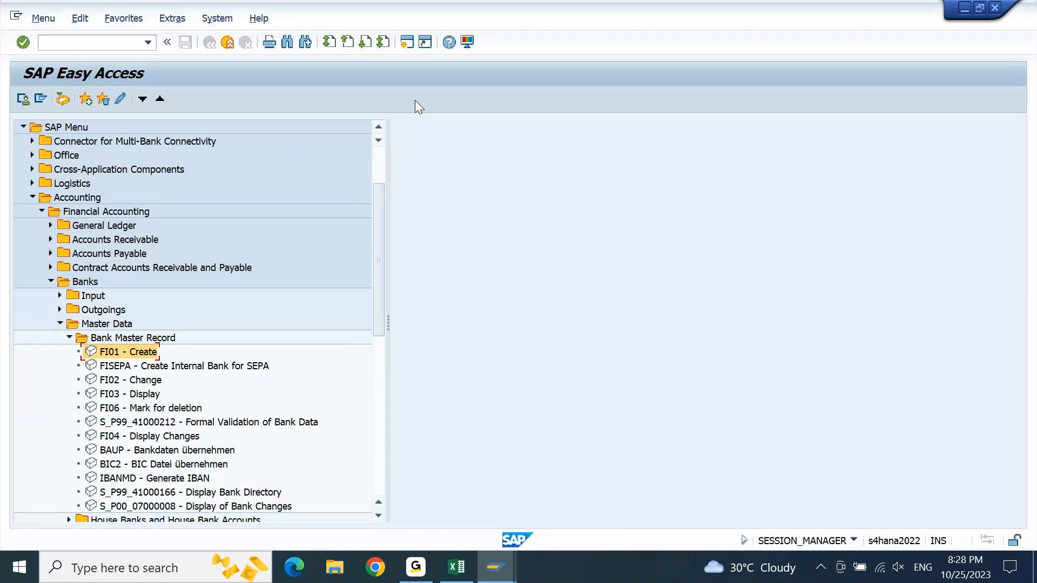
key("Up")
key("Left")
key("Down")
key("Right")
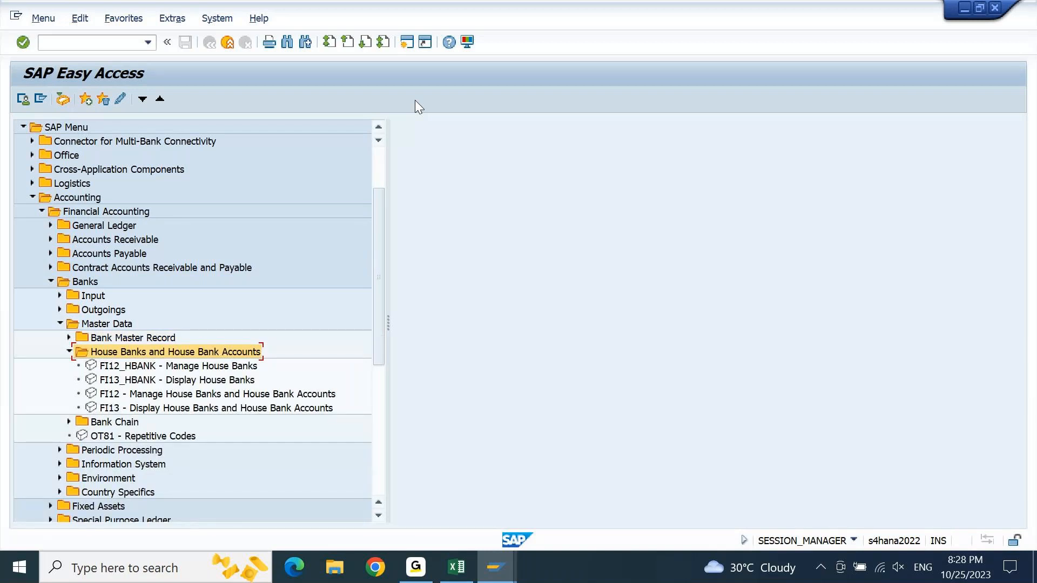
- Display the locked house bank data of company code 9PBI with FI12_HBANK, and return to the Easy Access tree
key("Down")
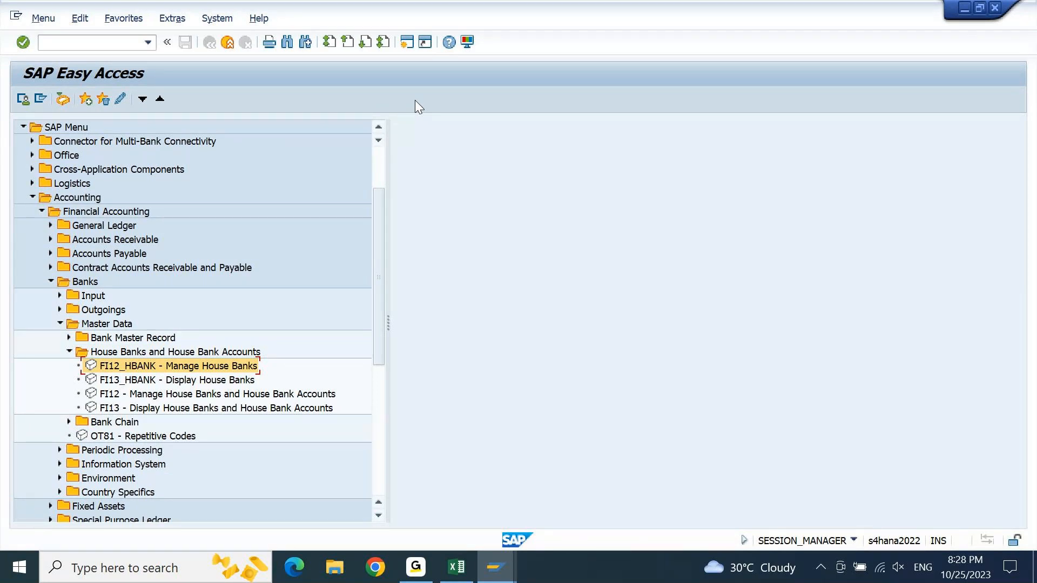
double_click(131, 368)
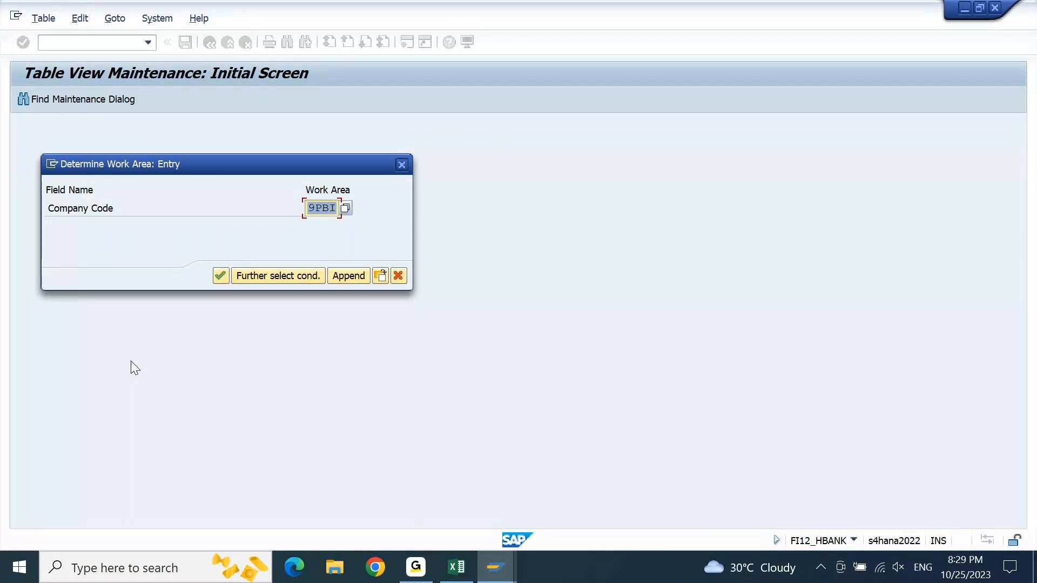
key("Return")
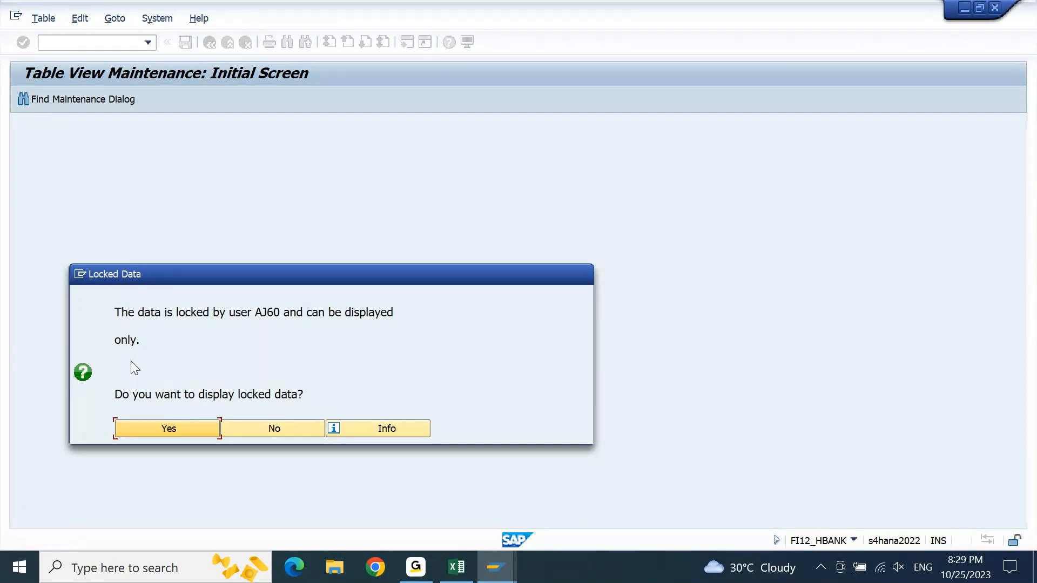
key("Return")
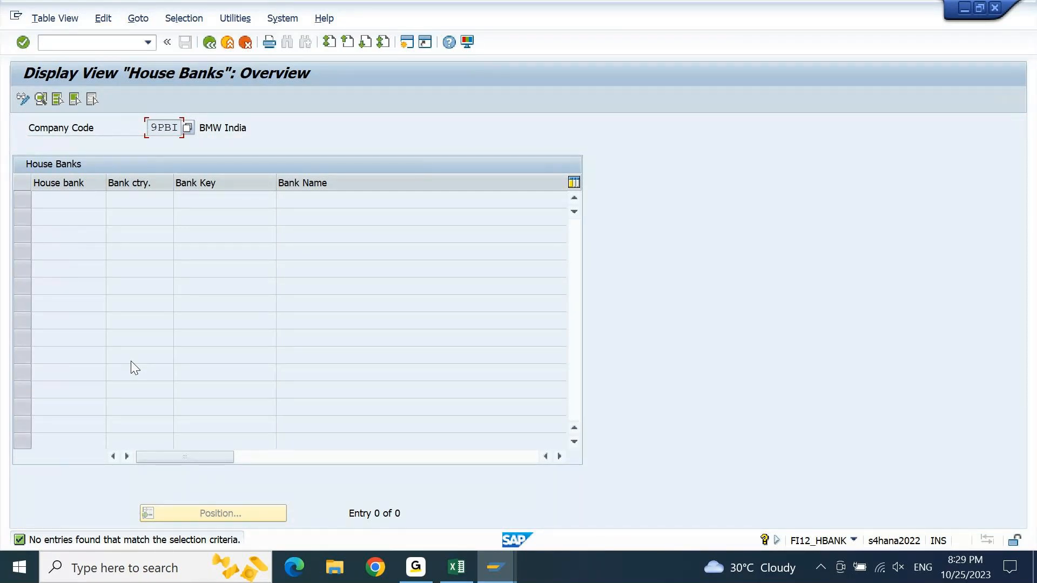
key("F3")
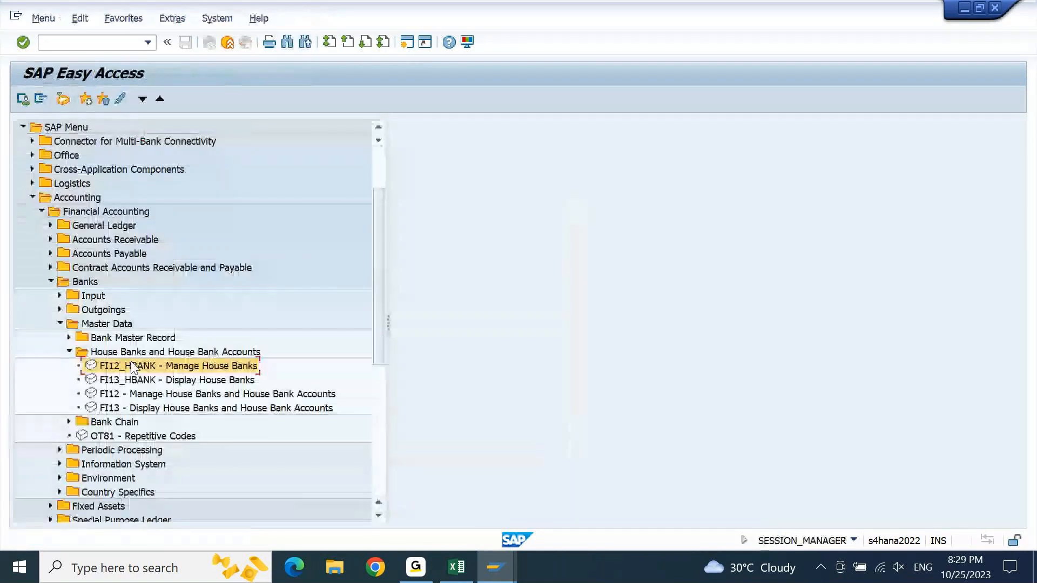
- Open FI12 - Manage House Banks and House Bank Accounts and display its locked company code data
left_click(155, 399)
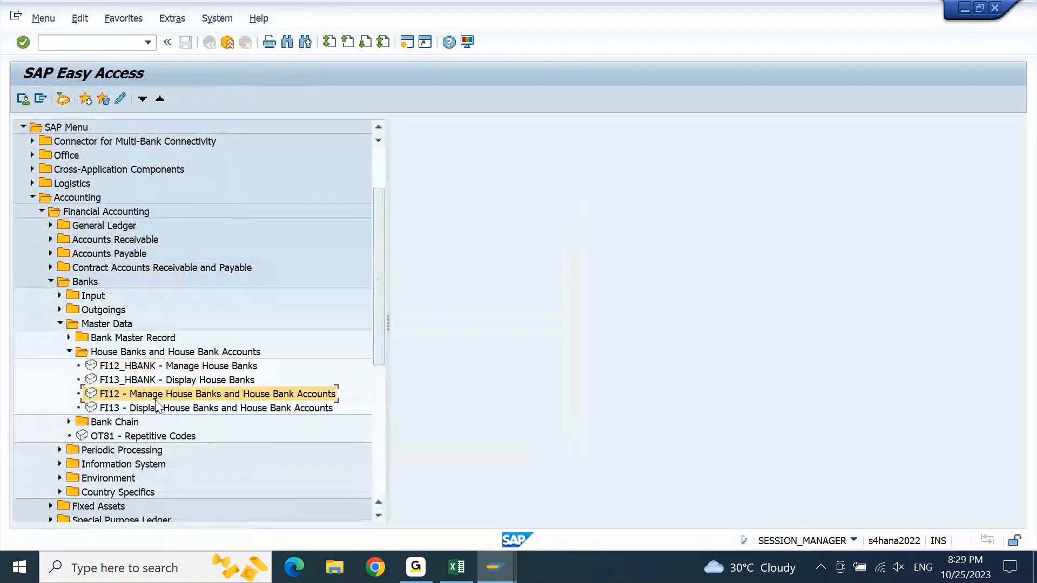
double_click(126, 397)
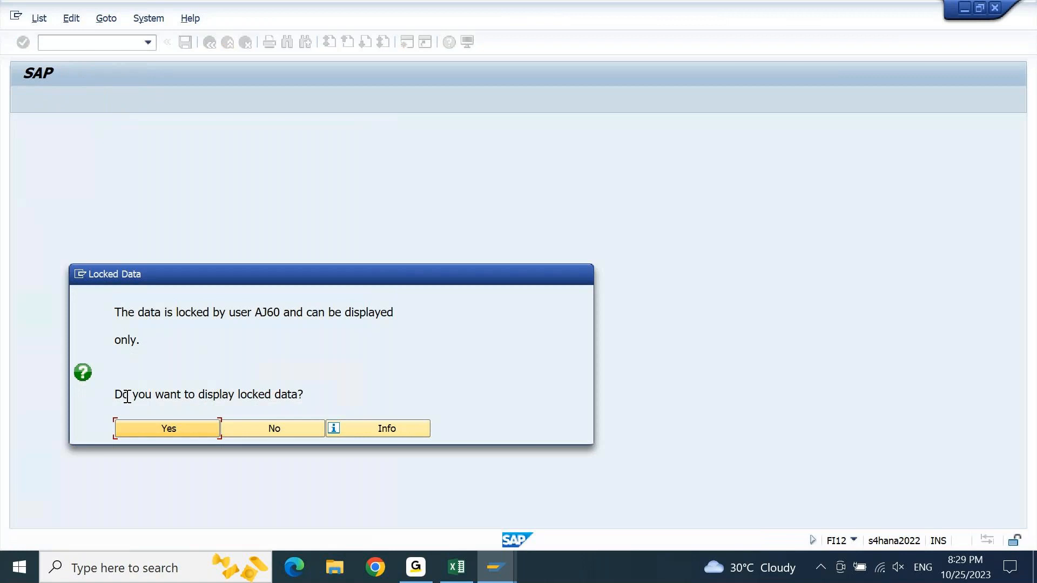
key("Return")
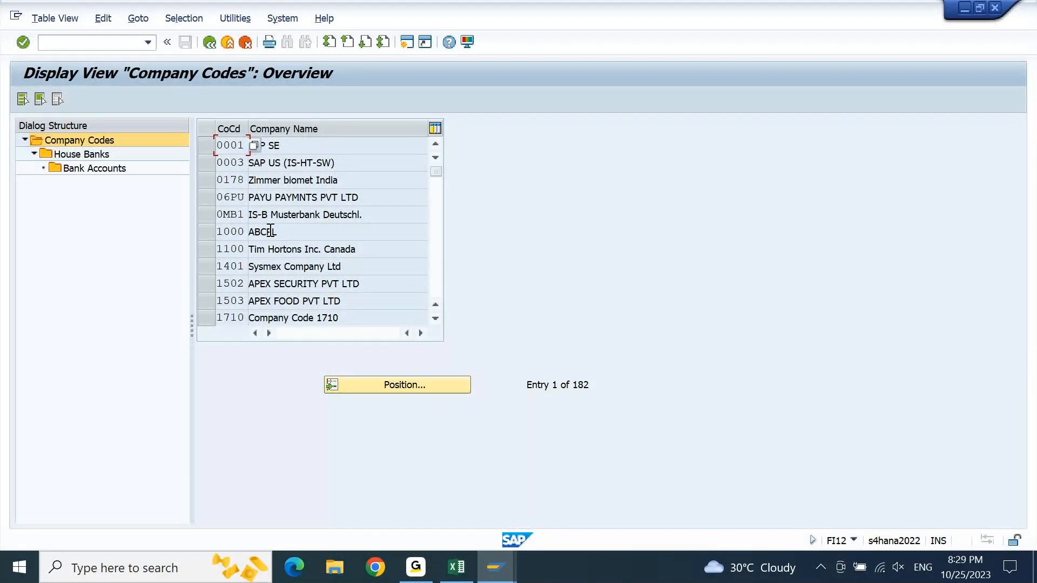
- Run FI12_HBANK in a new session and display the locked house banks of company code 9PBI
left_click(406, 42)
type("FI12")
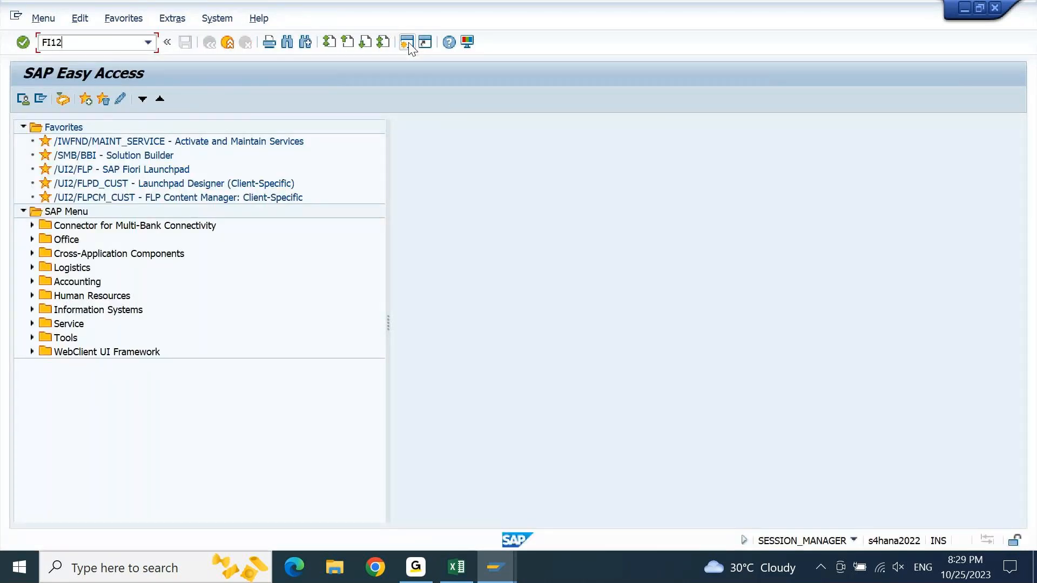
type("_HBANK")
key("Return")
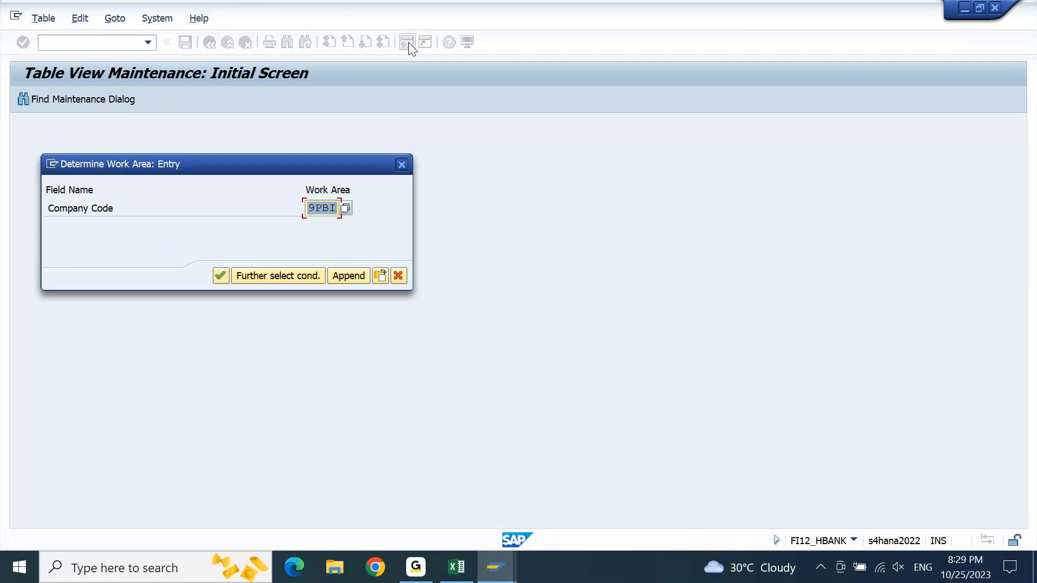
key("Return")
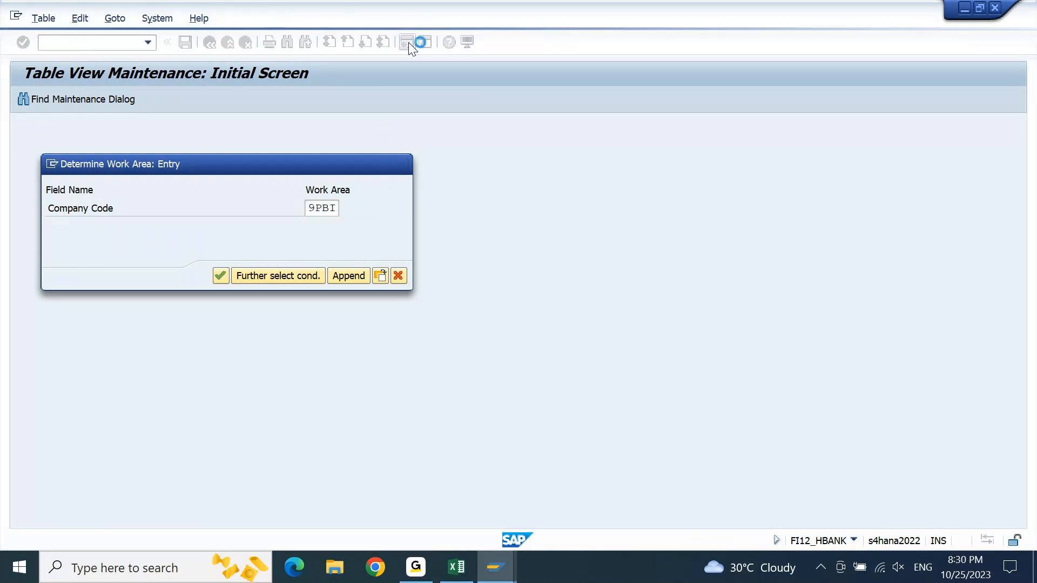
key("Return")
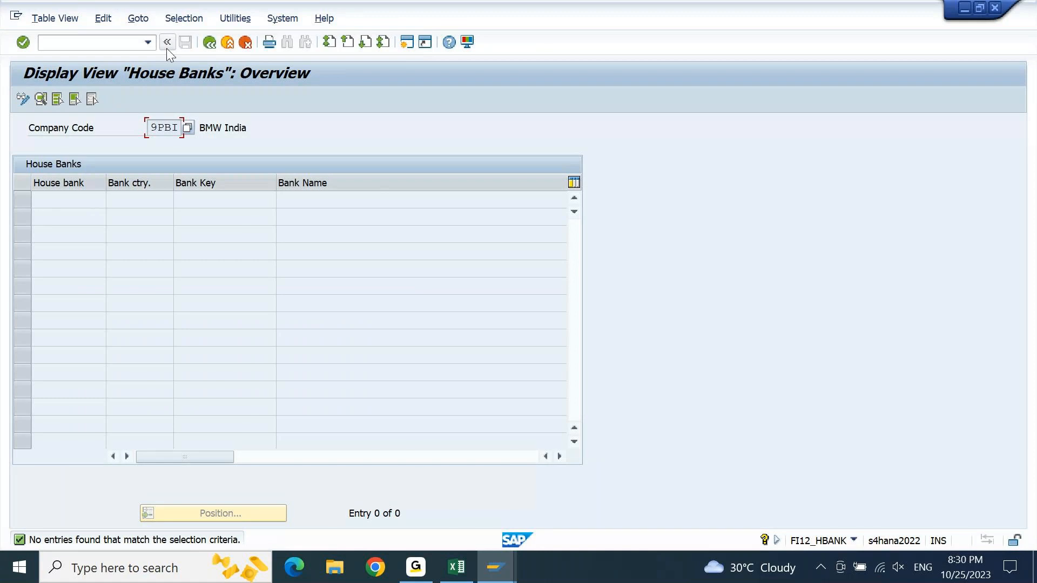
- Open lock administration with SM12 and search for the lock entries of the user blocking the house bank data
left_click(116, 41)
type("NOBY12")
key("Return")
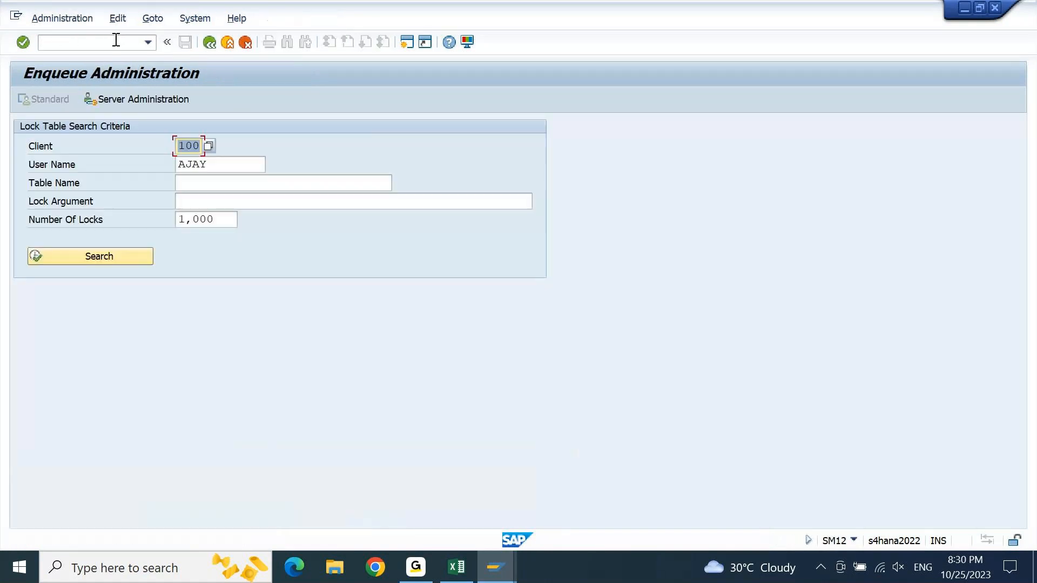
key("Tab")
type("AJ6")
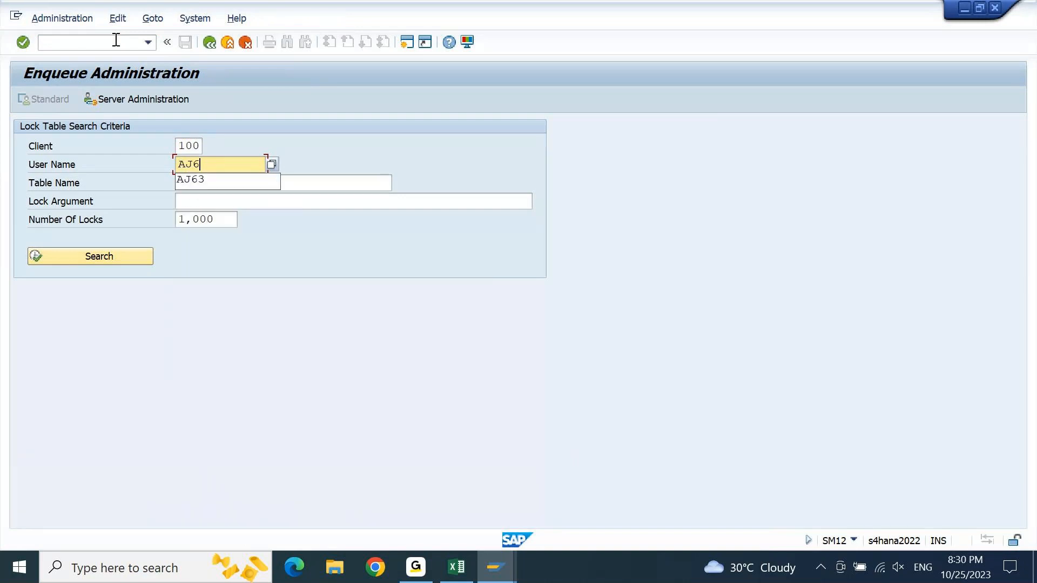
type("0")
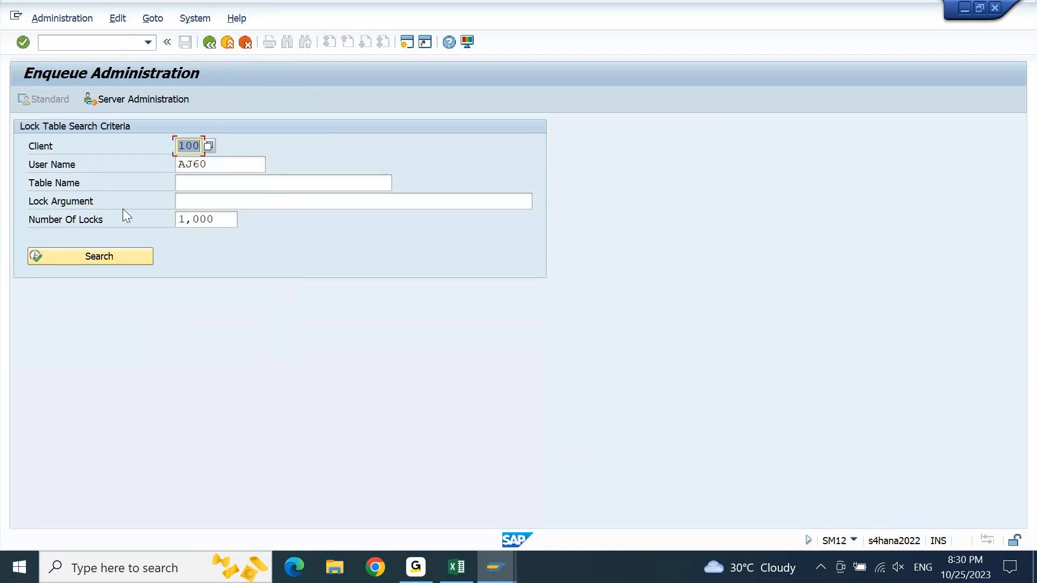
left_click(120, 256)
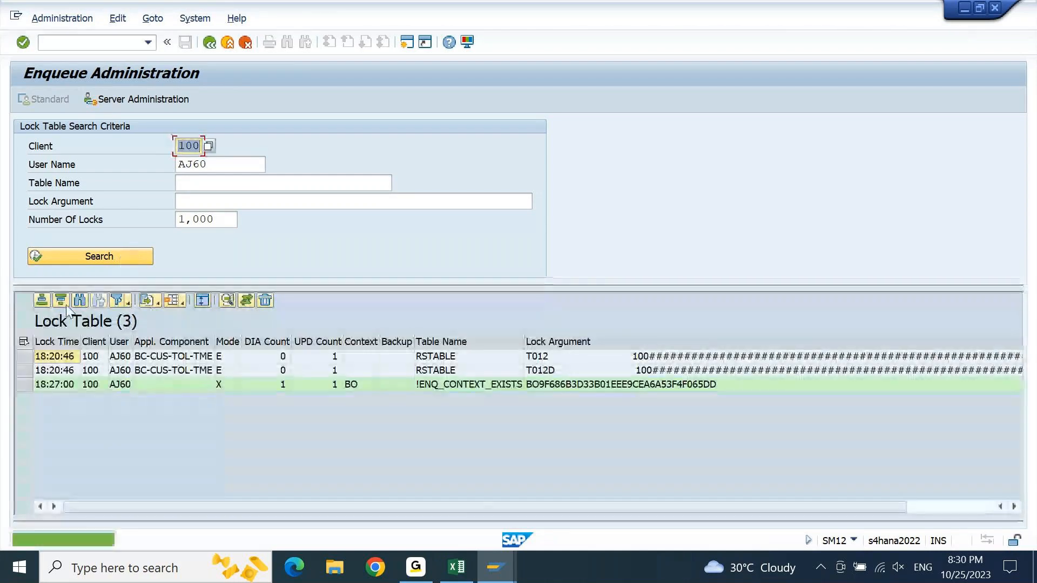
- Delete all of that user's lock entries and exit to SAP Easy Access
left_click(23, 341)
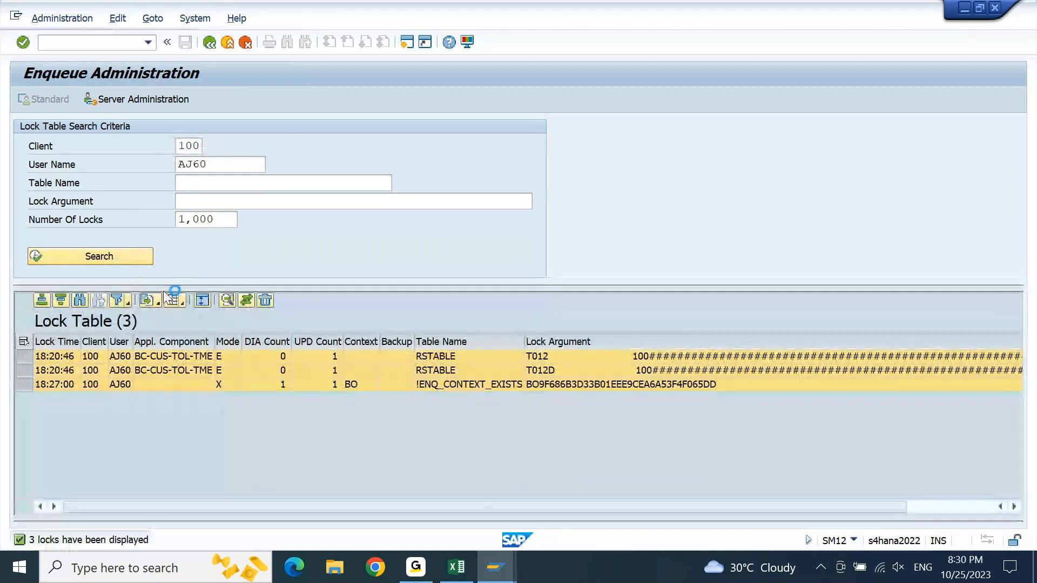
left_click(265, 301)
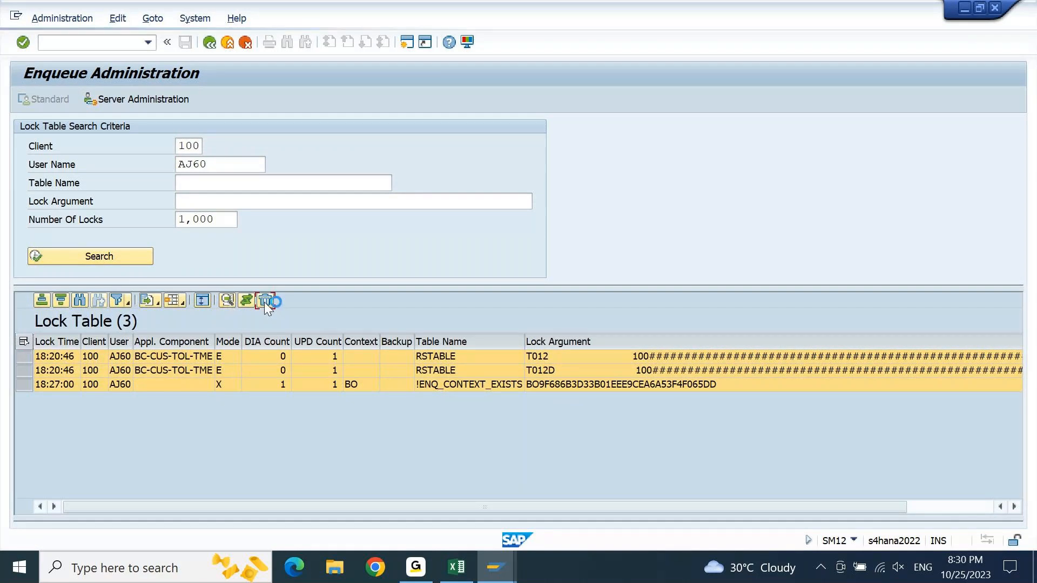
left_click(285, 356)
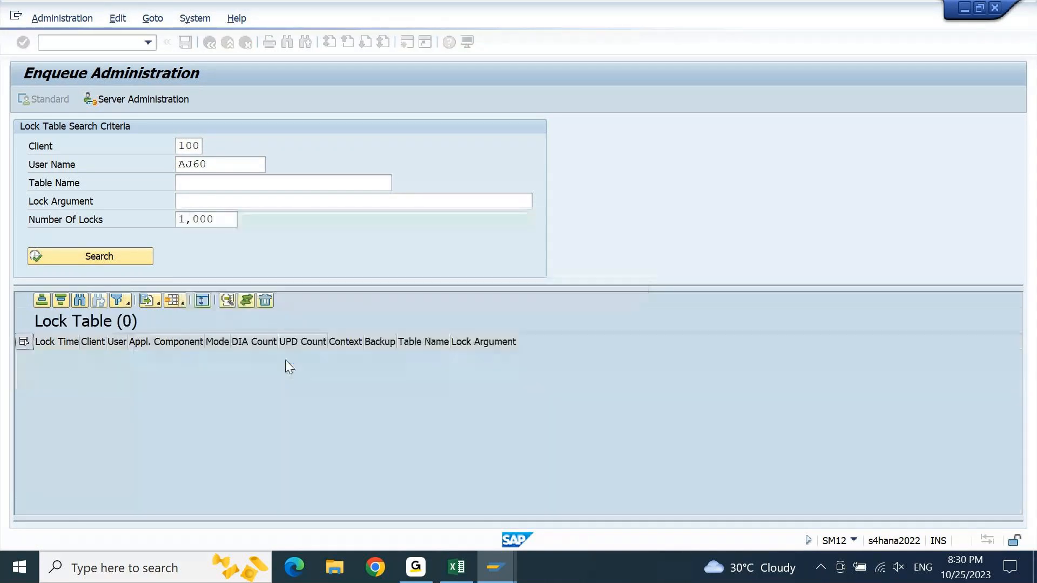
left_click(227, 47)
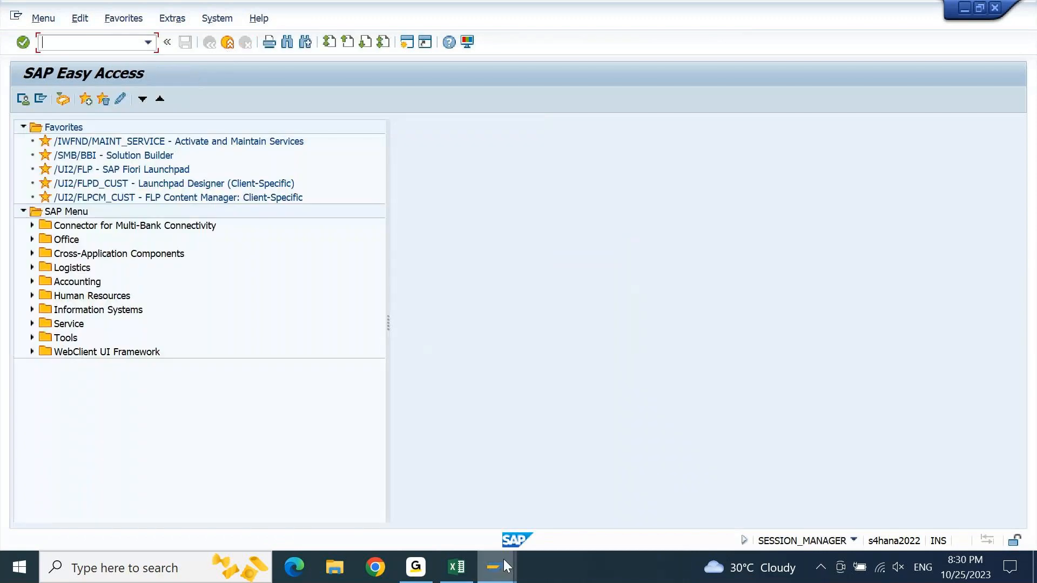
- Switch to the FI12 session, leave it, and open FI12_HBANK - Manage House Banks for company code 9PBI
left_click(508, 576)
left_click(610, 502)
key("F3")
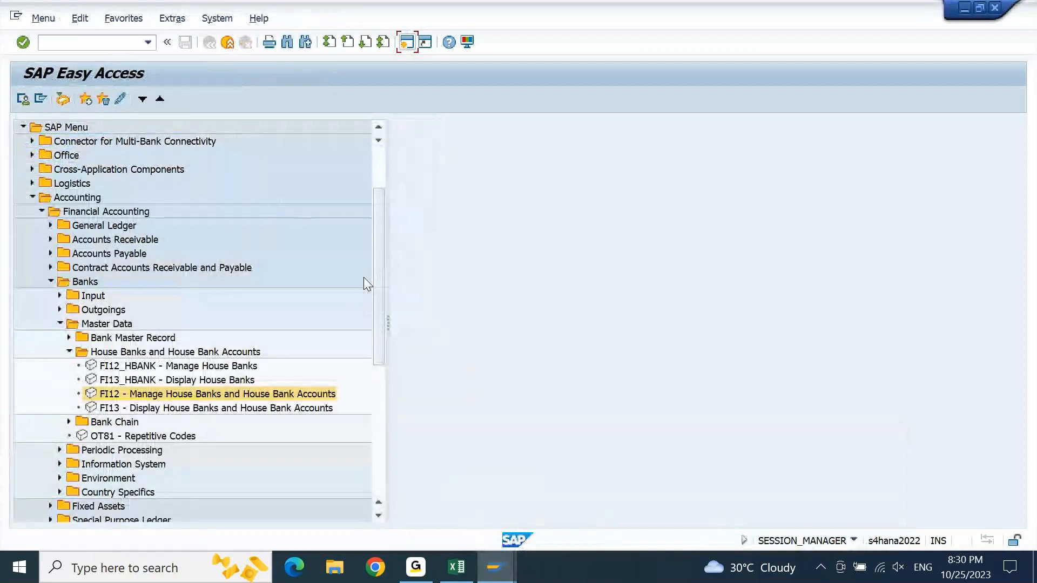
key("Up")
key("Up")
key("Return")
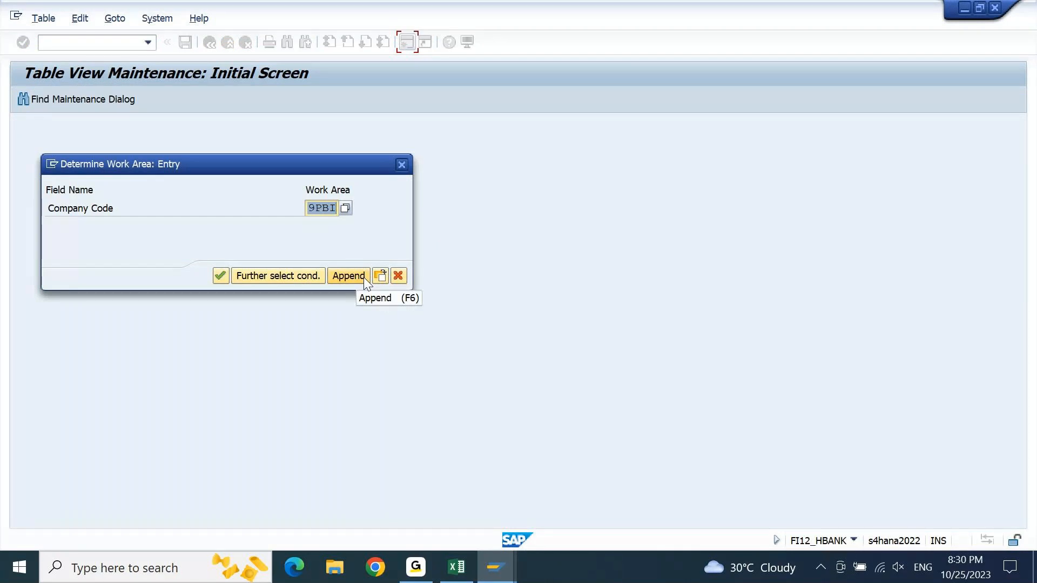
key("Return")
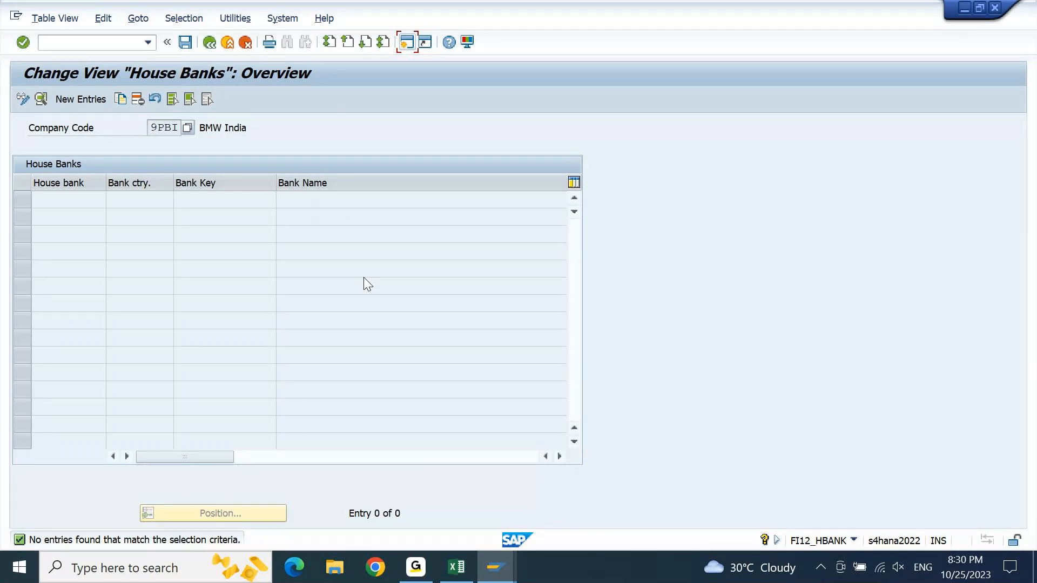
- Start a new house bank entry with House Bank HDFC and Bank Ctry/Reg. IN
left_click(93, 98)
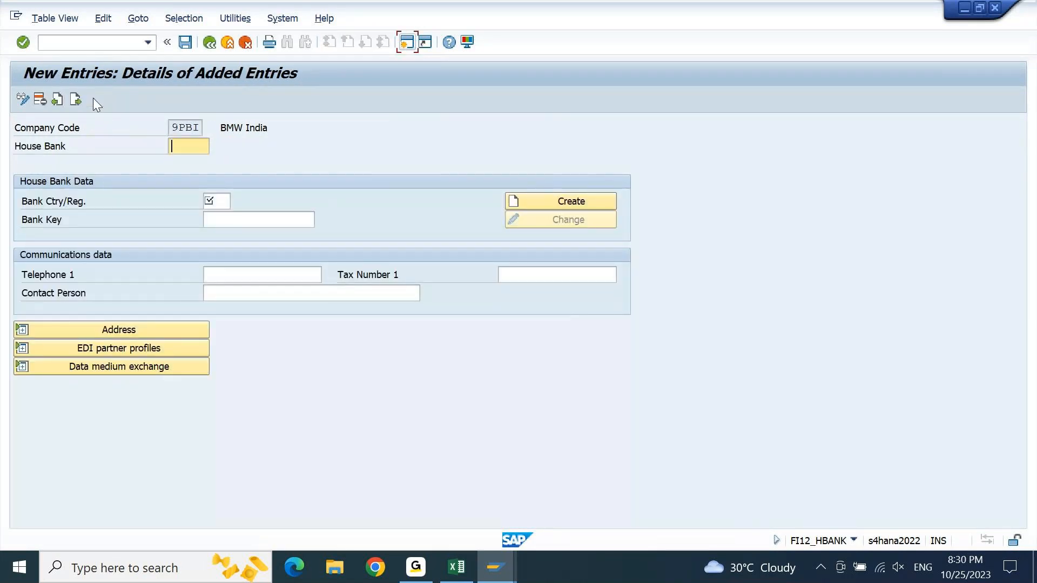
type("12345")
key("shift+Home")
key("BackSpace")
type("HDFC")
key("Tab")
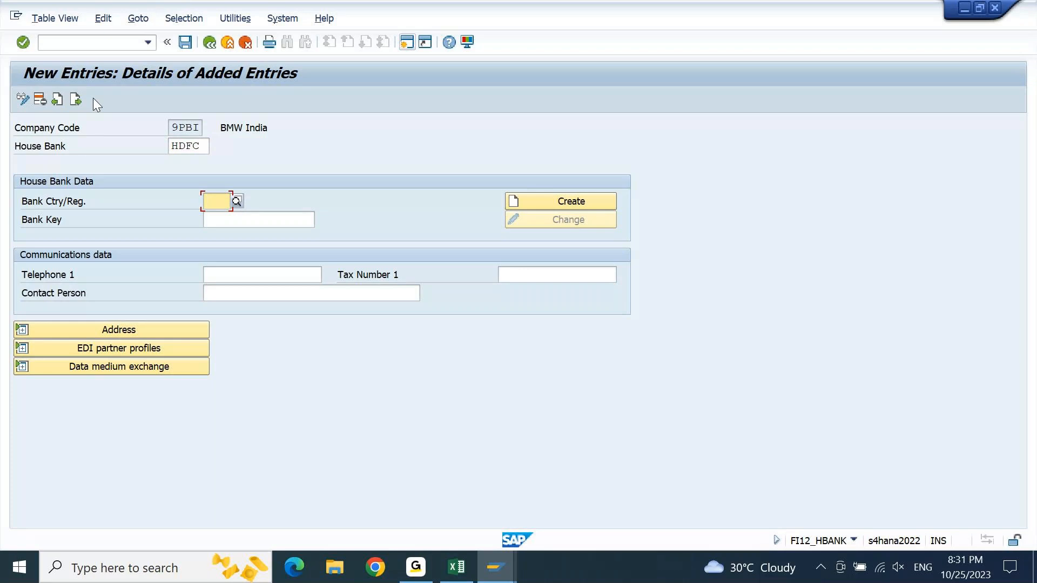
type("IN")
key("Tab")
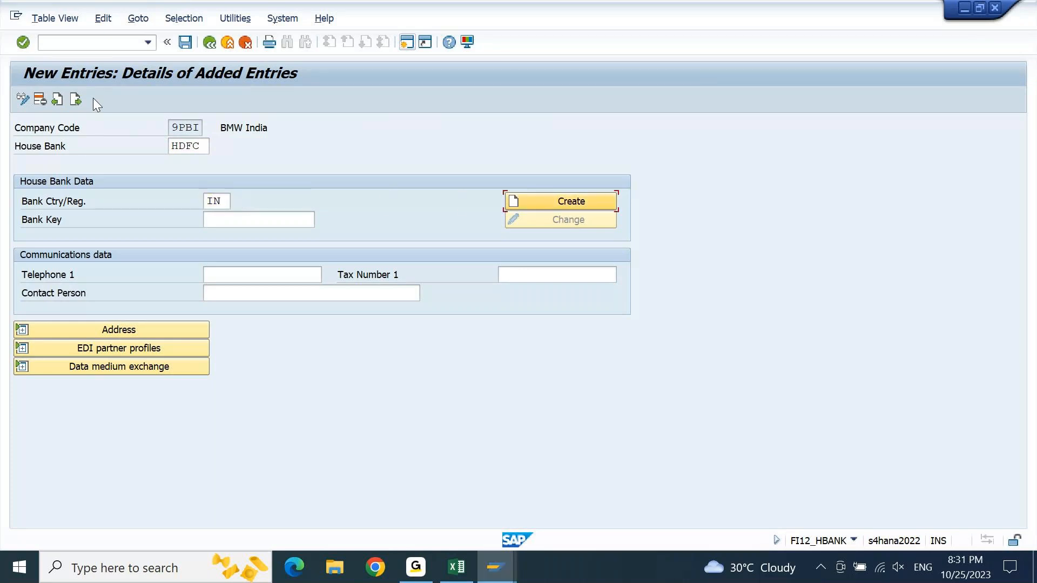
key("Tab")
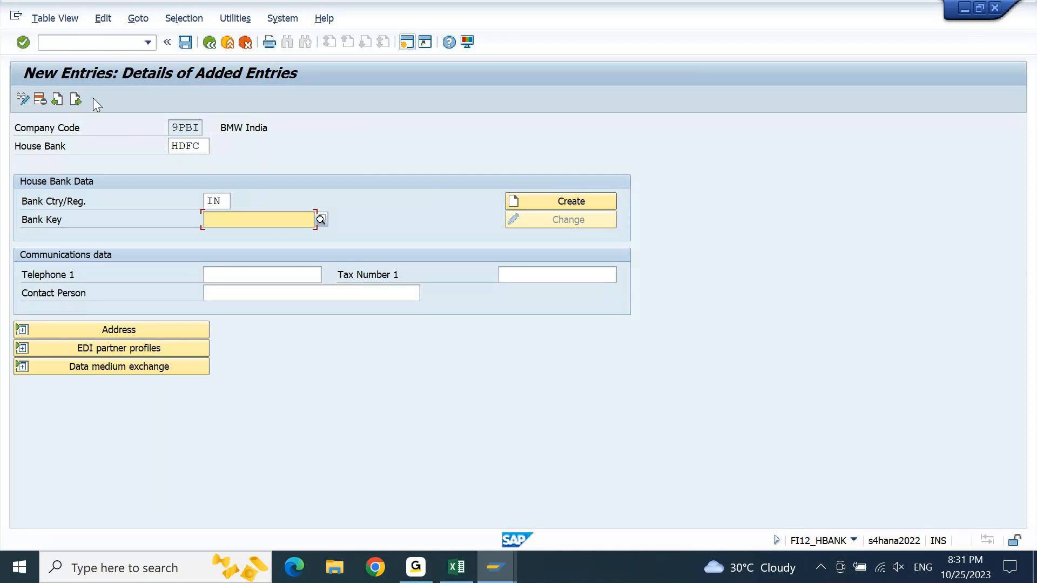
- Copy the bank key HDFC228865 from the Excel notes into the new house bank's Bank Key field and validate it
left_click(458, 567)
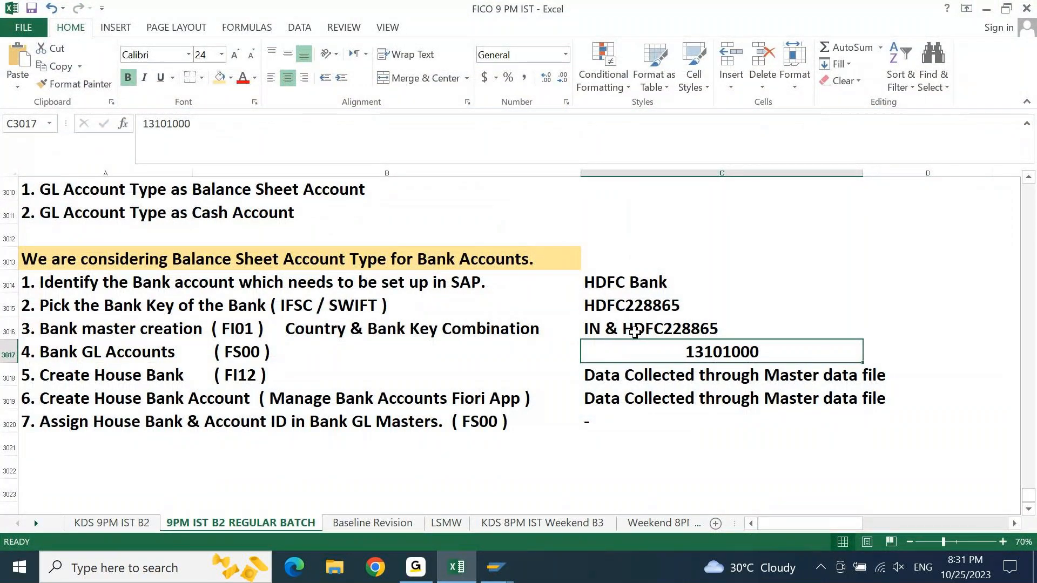
left_click(677, 315)
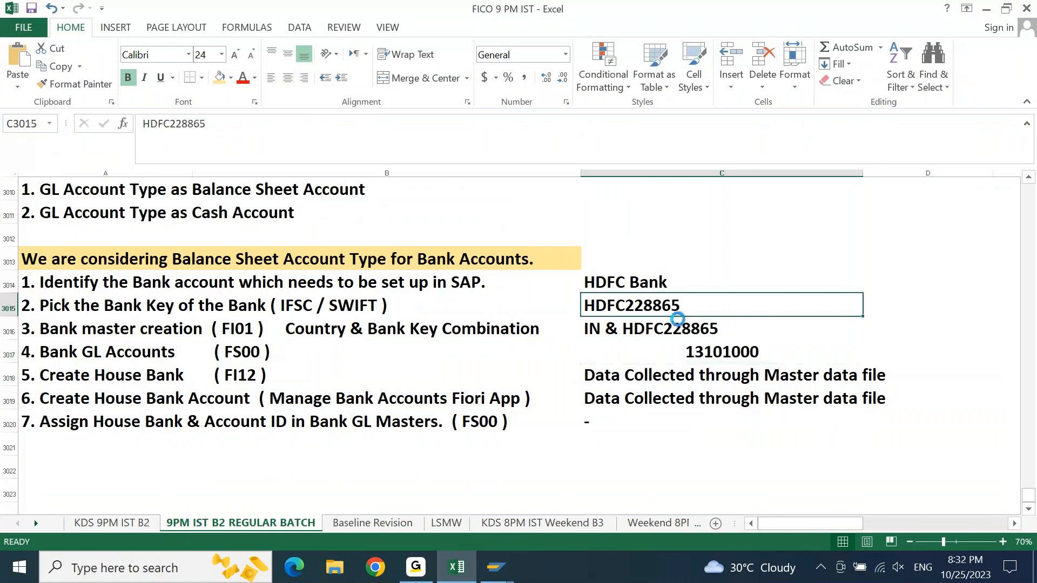
key("ctrl+c")
left_click(496, 567)
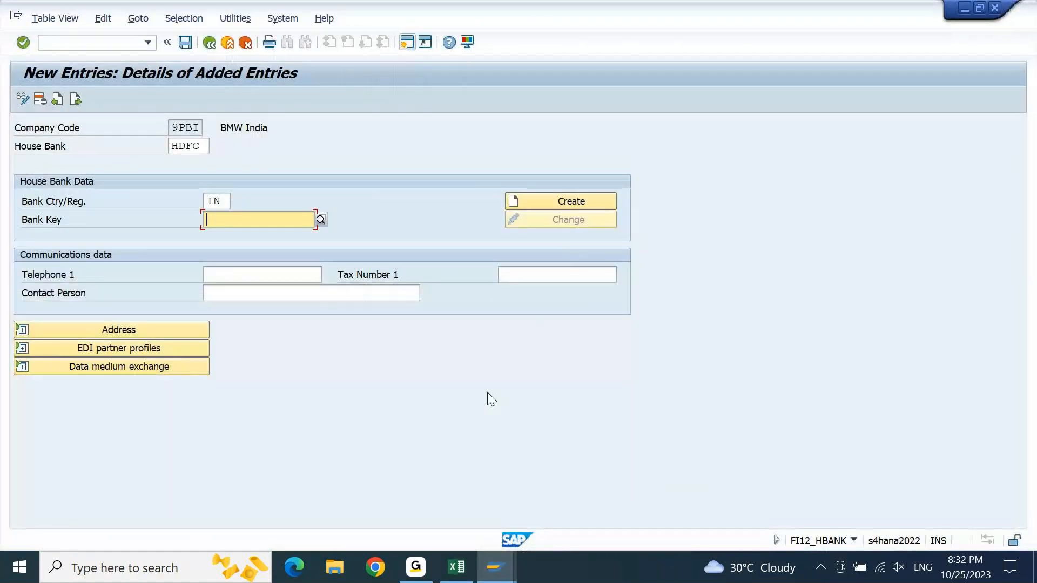
key("ctrl+v")
key("Return")
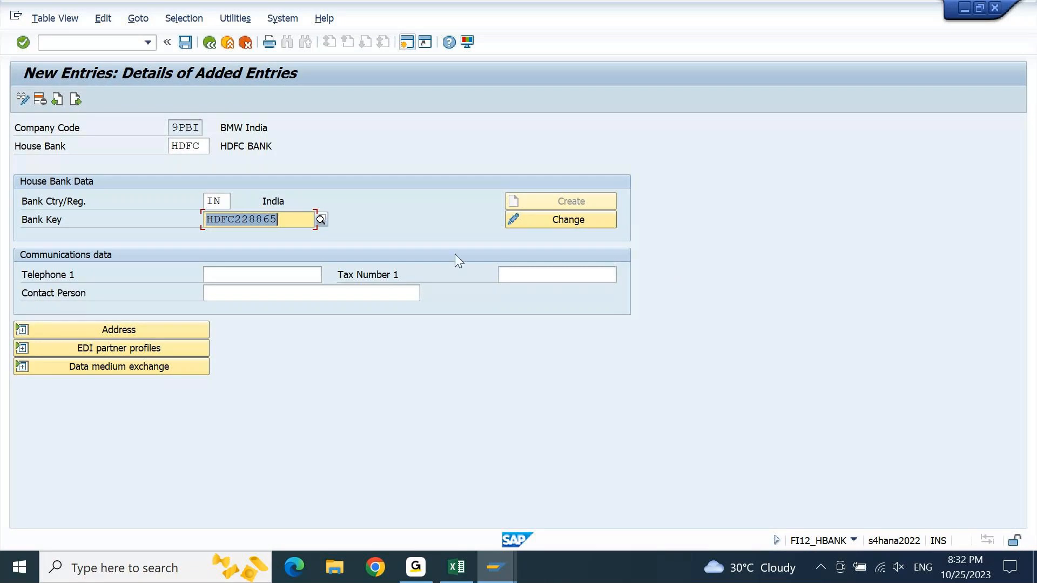
- Try creating a bank for the entered key, and change the Bank Key to the nonexistent HDFC22886M
left_click(581, 202)
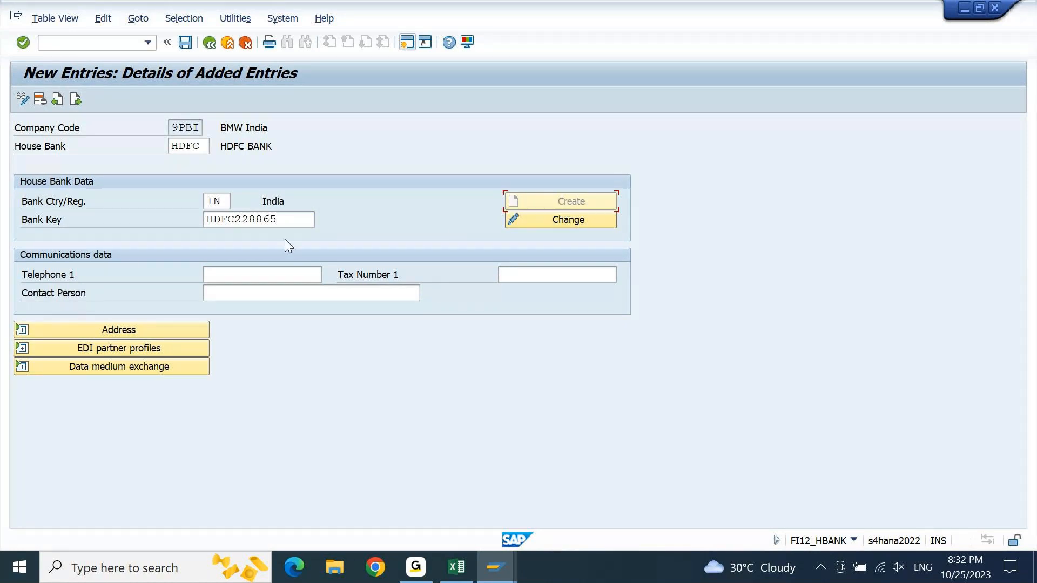
left_click_drag(276, 223, 157, 216)
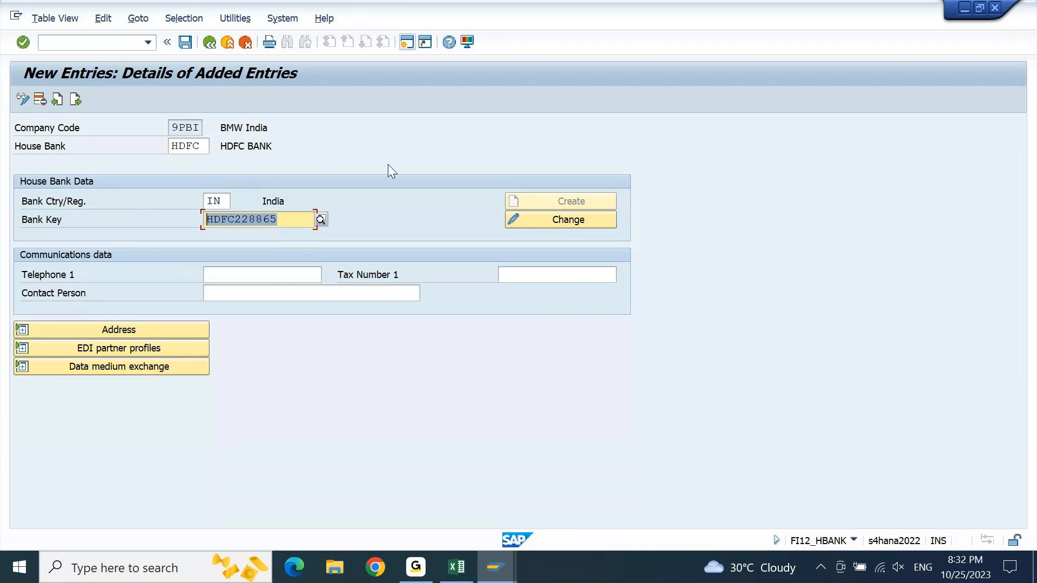
left_click(290, 219)
key("shift+Left")
type("m")
key("Return")
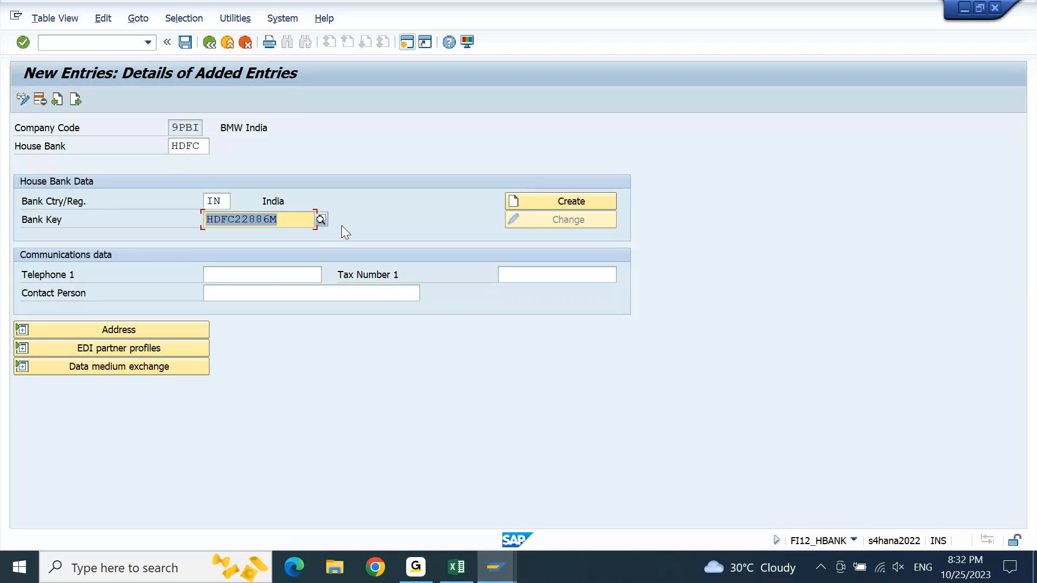
- Restore the Bank Key to HDFC228865 and validate it
key("End")
key("BackSpace")
type("5")
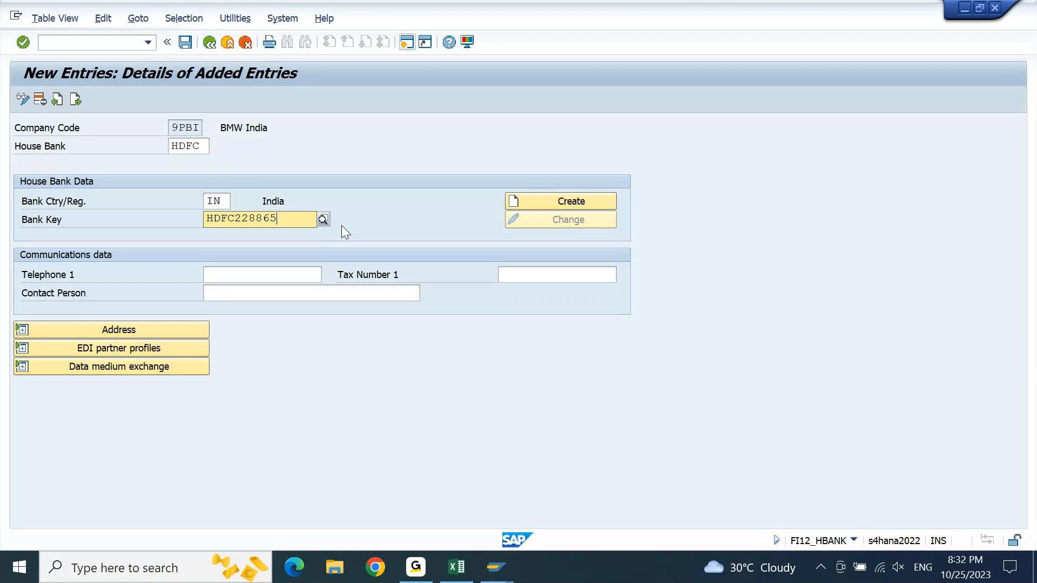
key("Return")
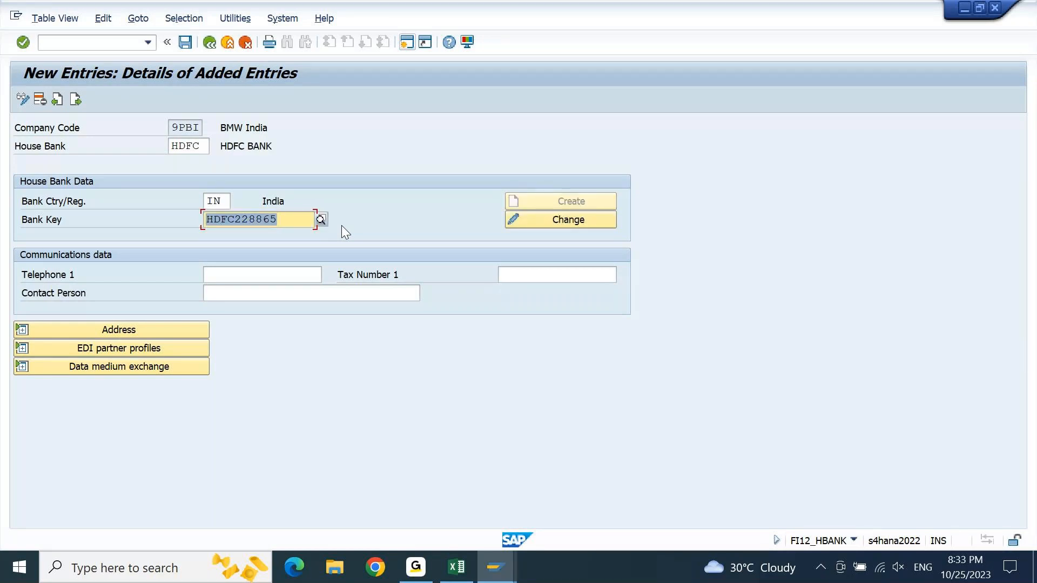
- Open the bank data for key HDFC228865 and, for comparison, the FI01 bank creation details in another session with key HFC228865
left_click(575, 220)
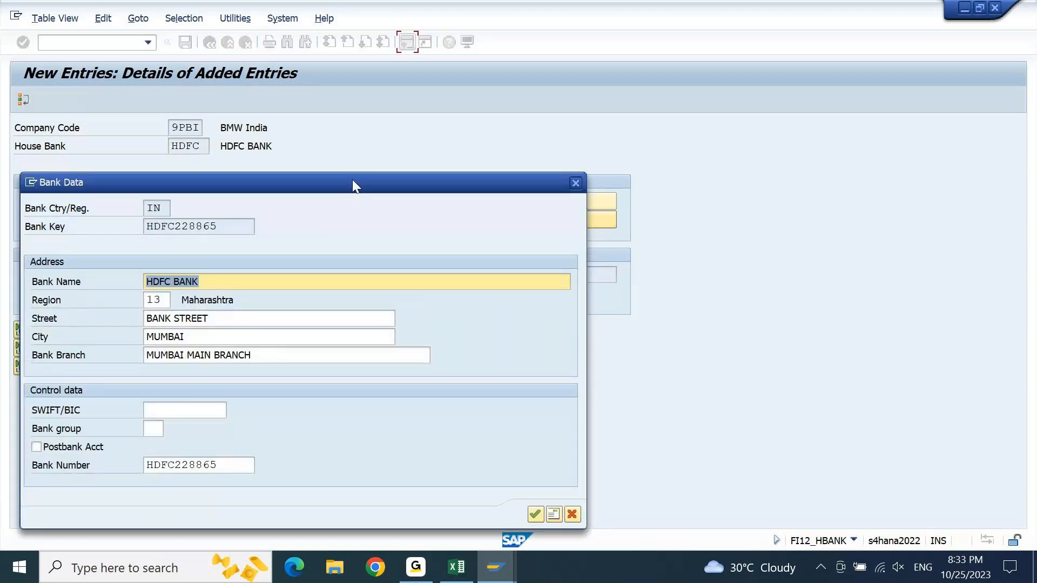
left_click_drag(354, 182, 612, 65)
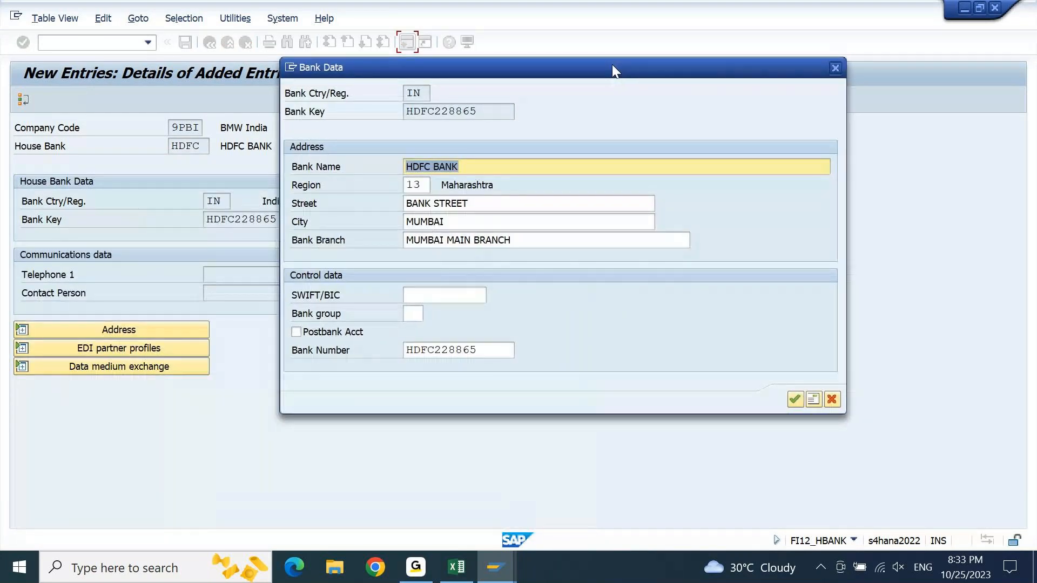
mouse_move(496, 568)
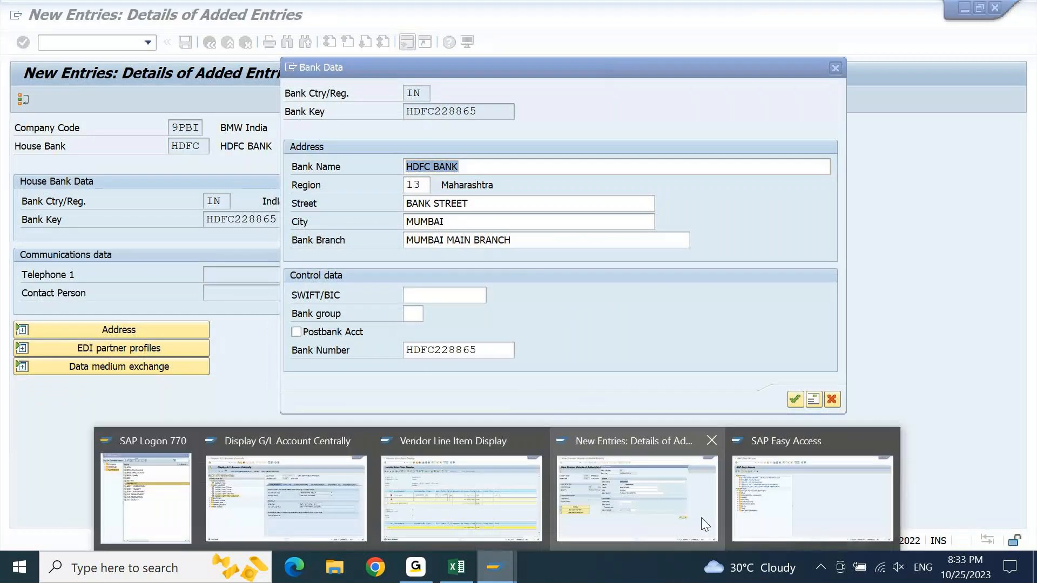
left_click(770, 513)
type("FI01")
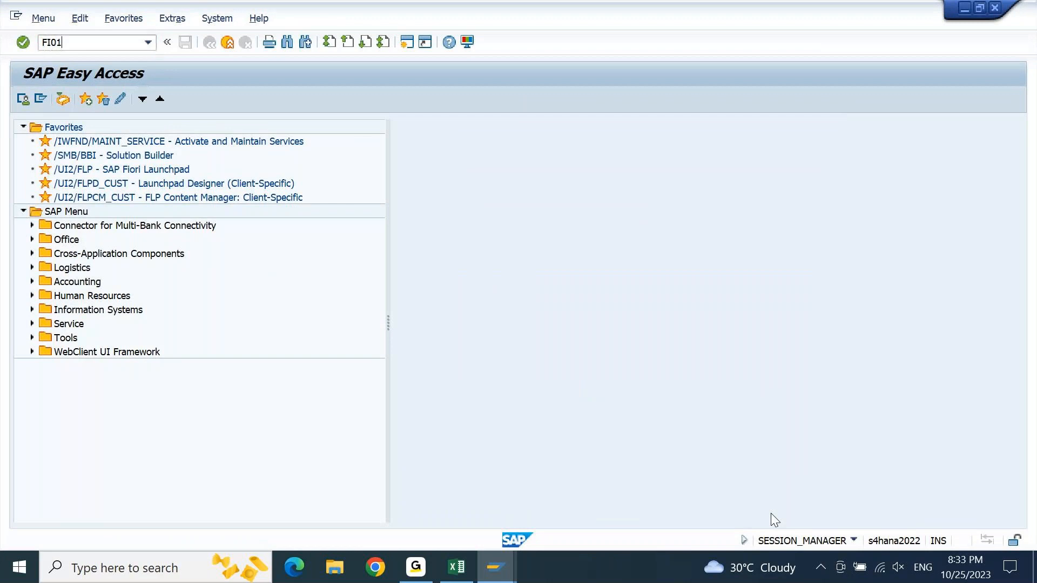
key("Return")
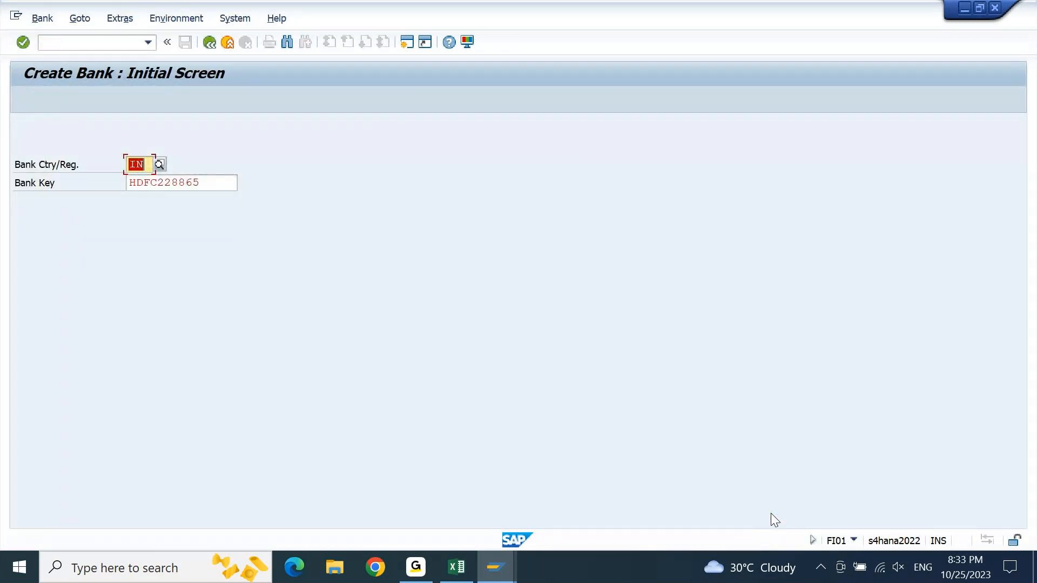
key("Tab")
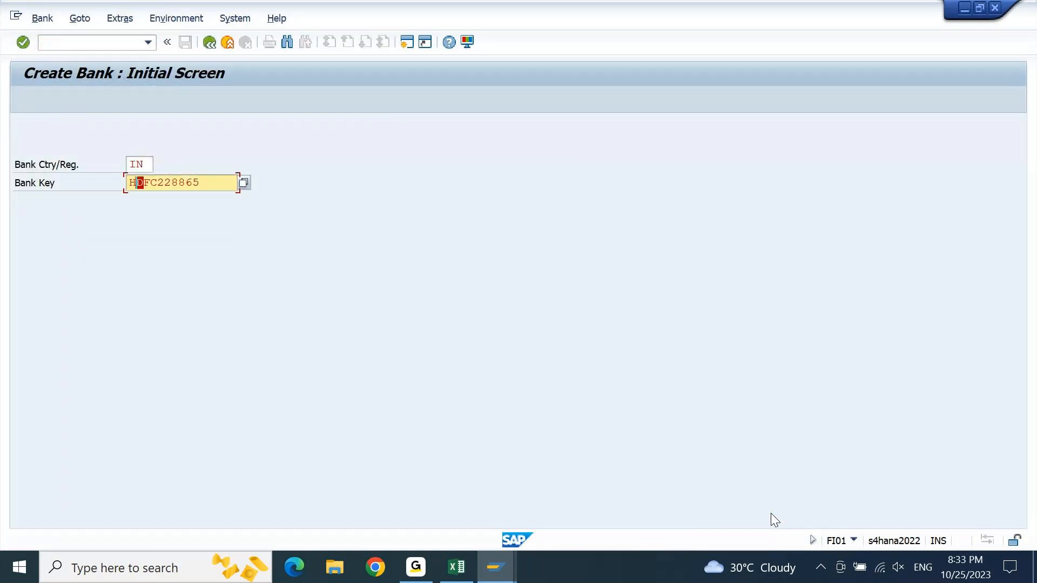
key("Delete")
key("Return")
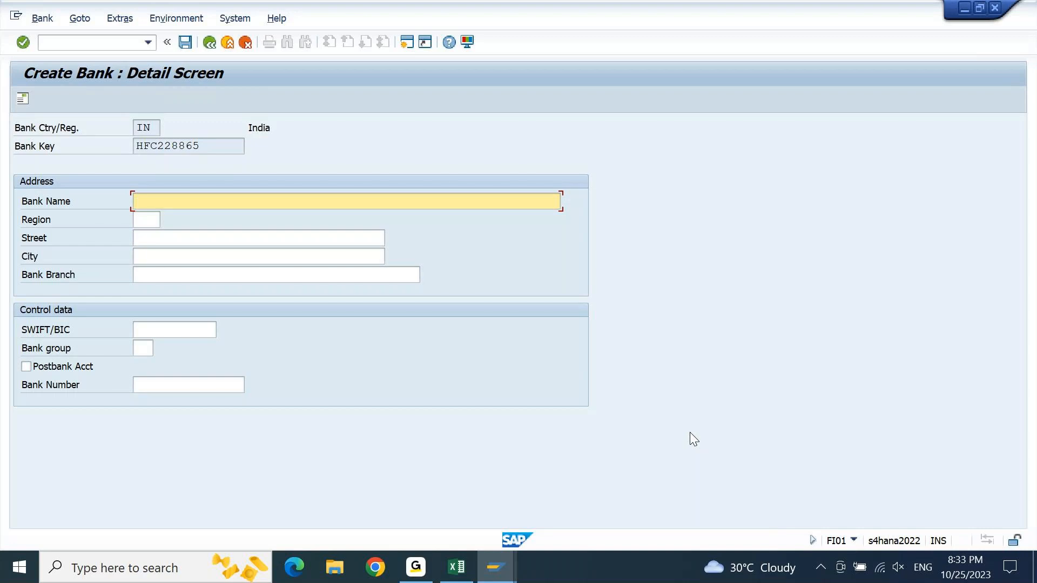
- Return to the house bank entry, close its bank data, and expand the address section to review the bank's city and branch
key("alt+Tab")
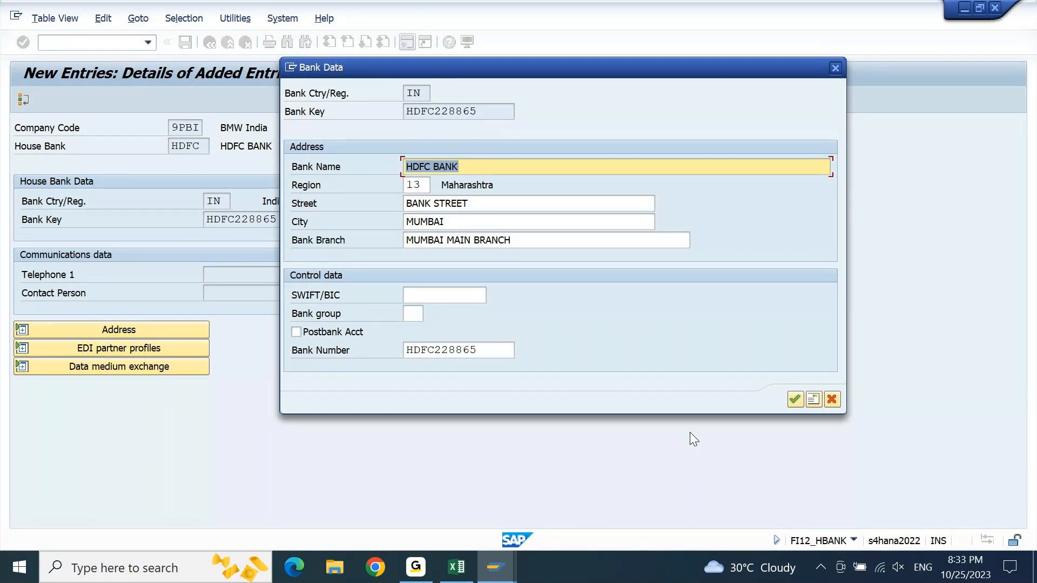
key("Return")
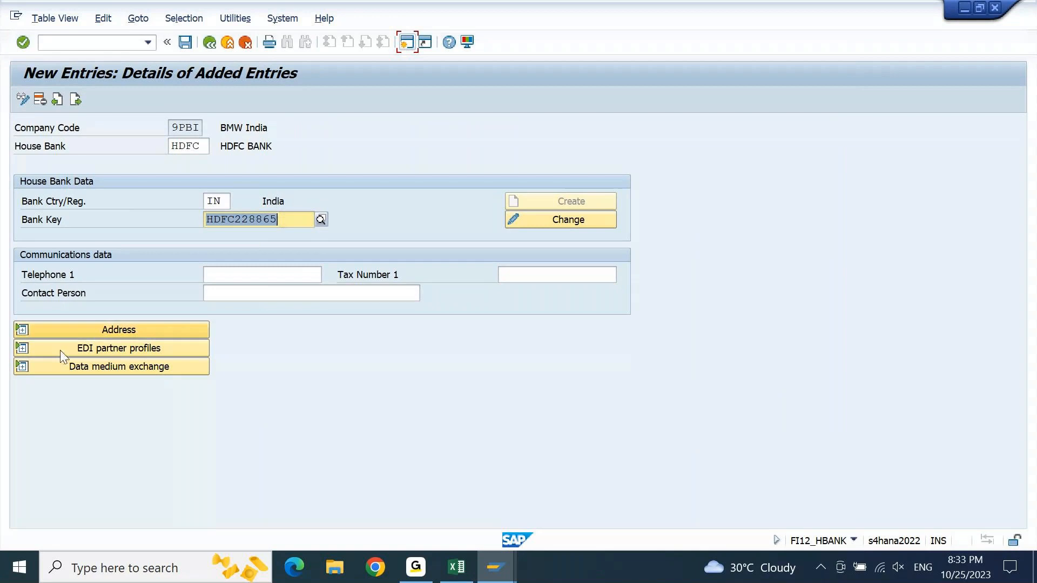
left_click(22, 330)
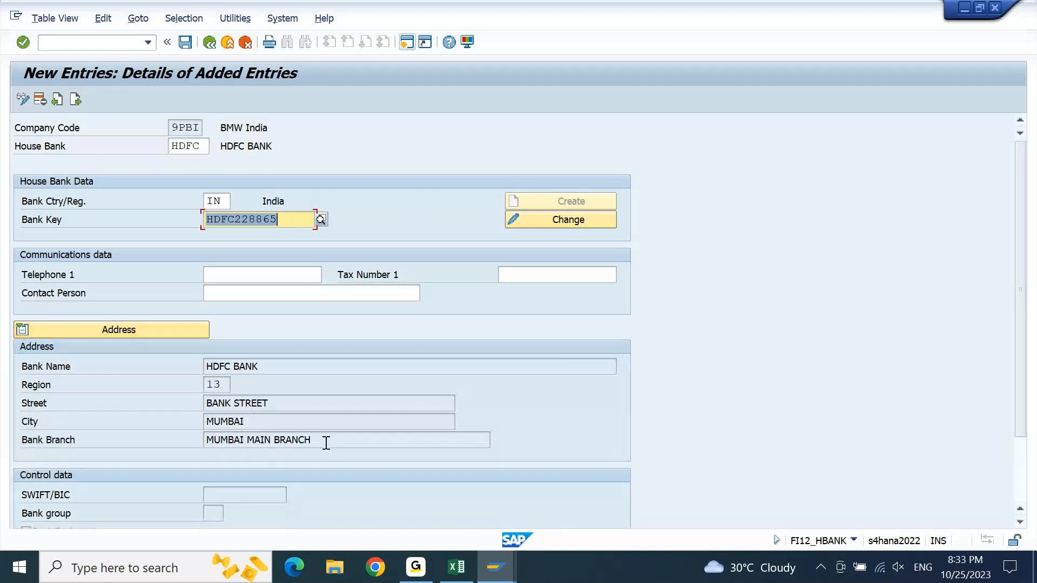
left_click_drag(326, 442, 182, 444)
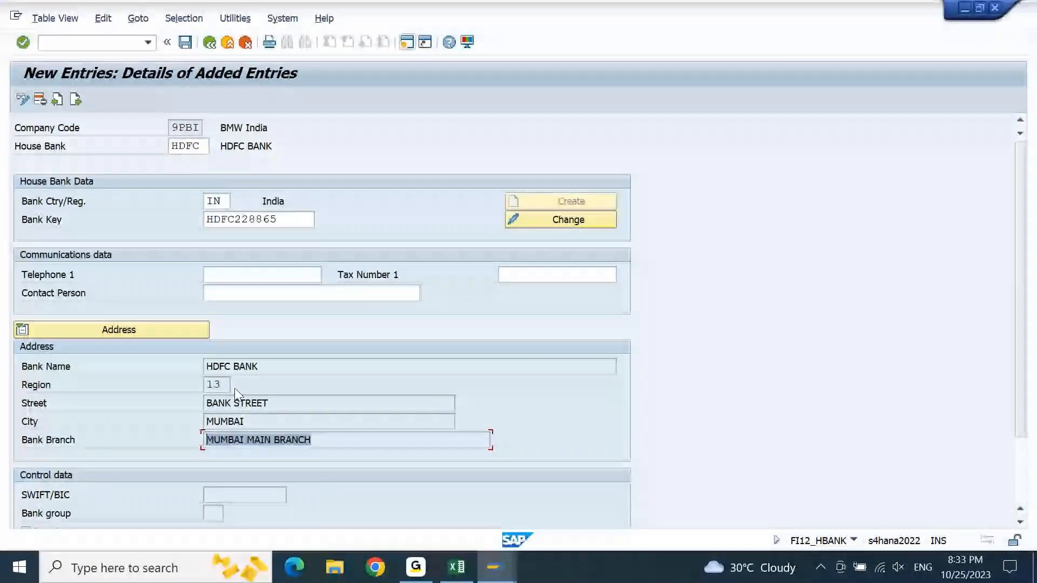
key("shift+Tab")
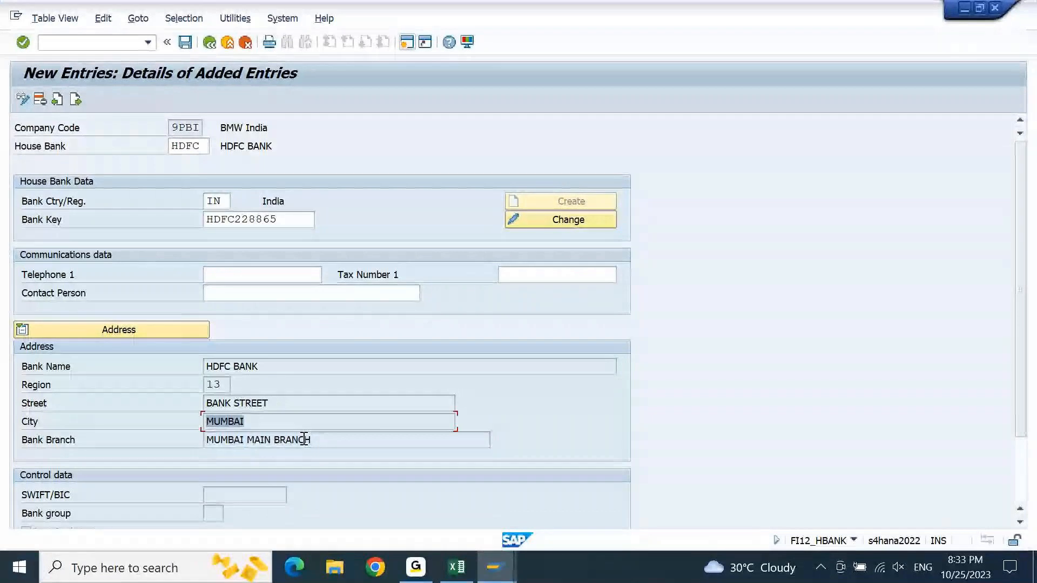
key("Tab")
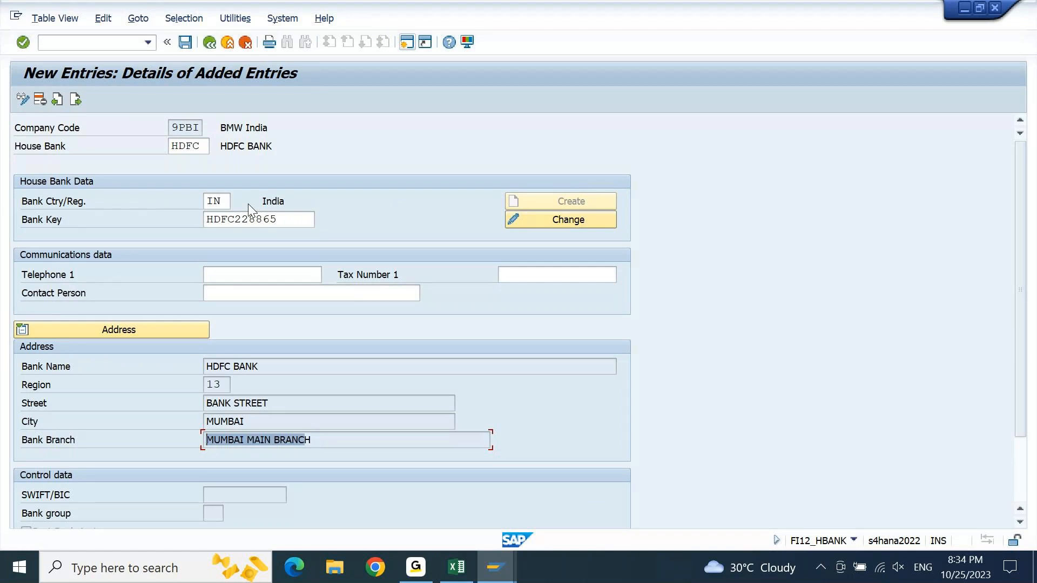
left_click(288, 222)
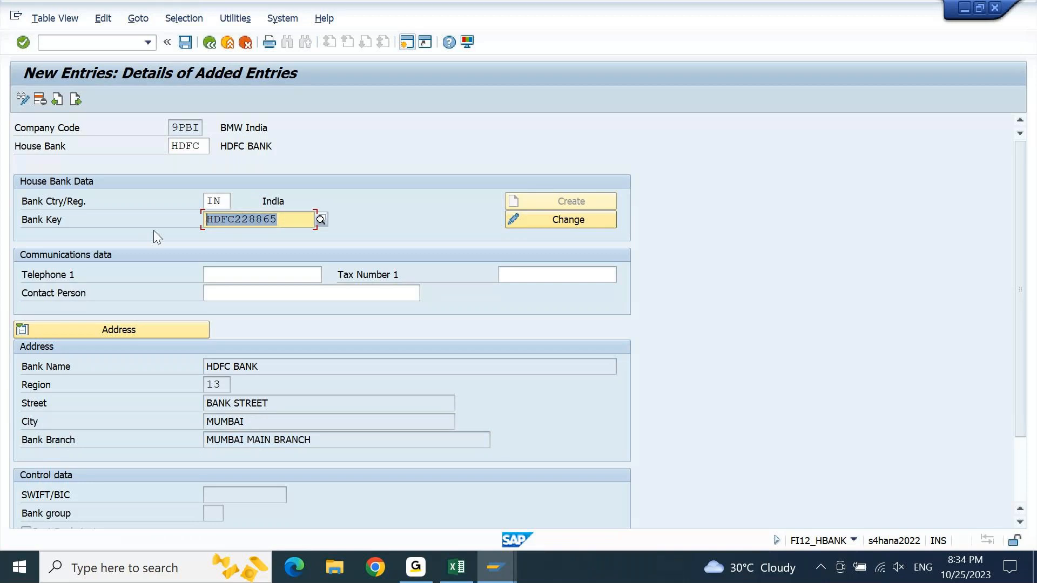
- Try to save the house bank entry, check the own workbench requests, and cancel the request prompt
key("ctrl+s")
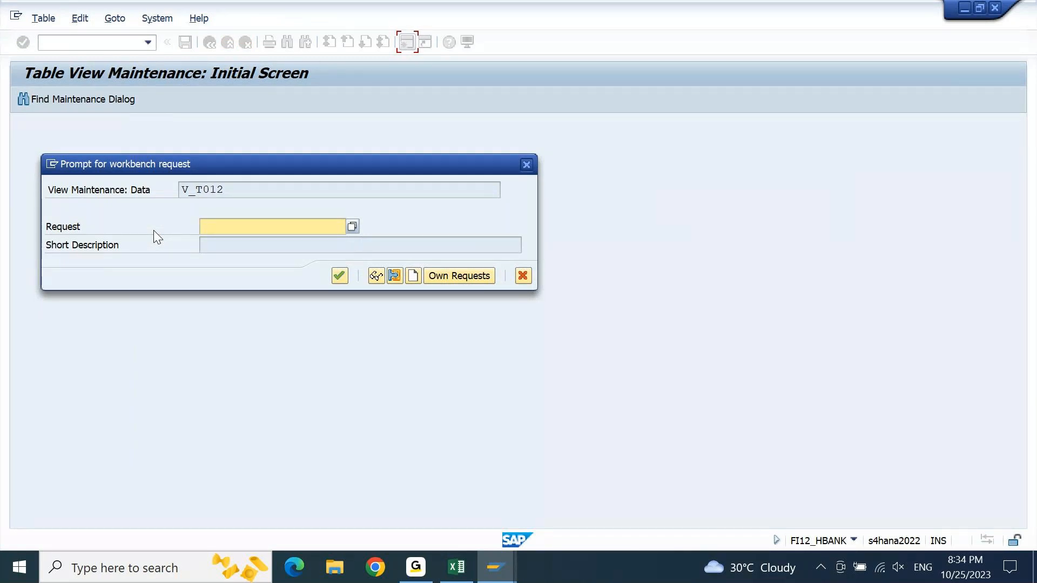
left_click(461, 280)
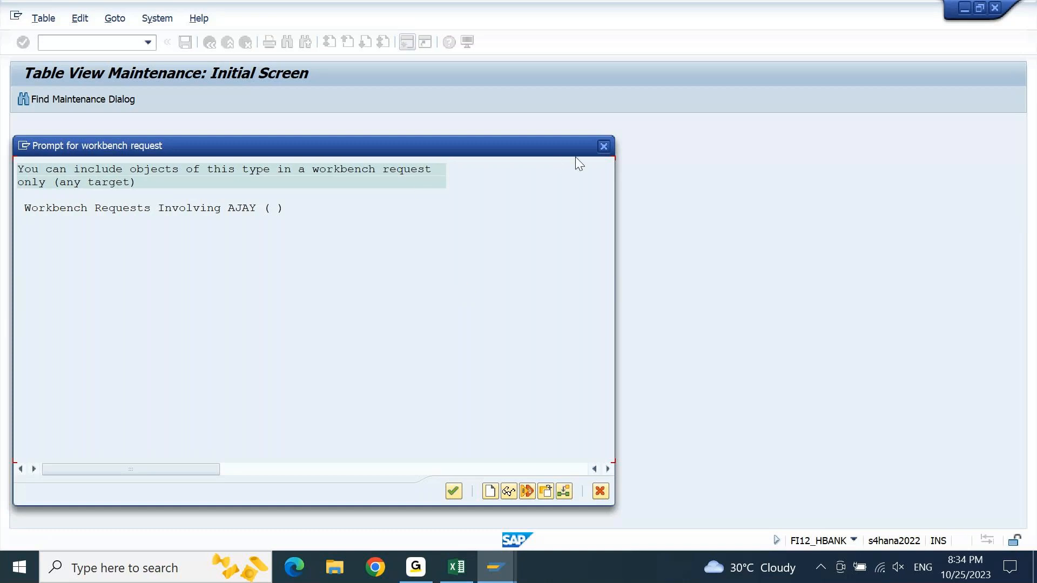
left_click(602, 147)
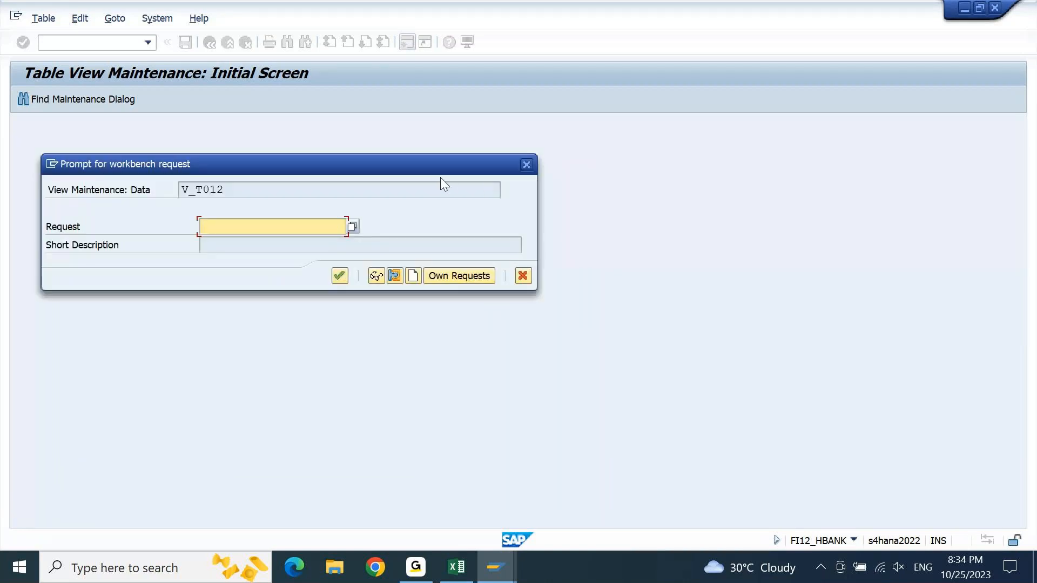
left_click_drag(429, 178, 651, 151)
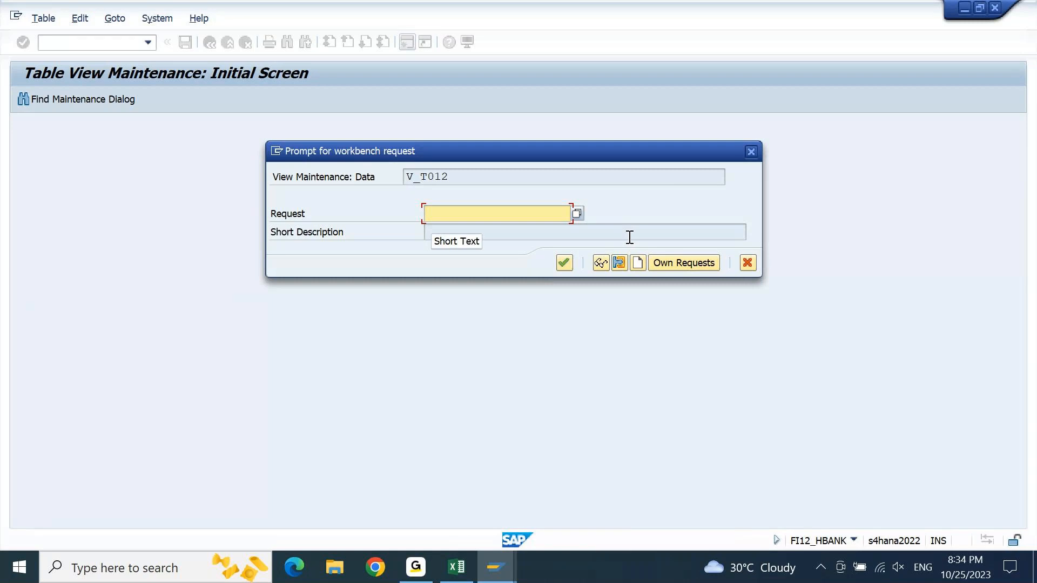
left_click(751, 152)
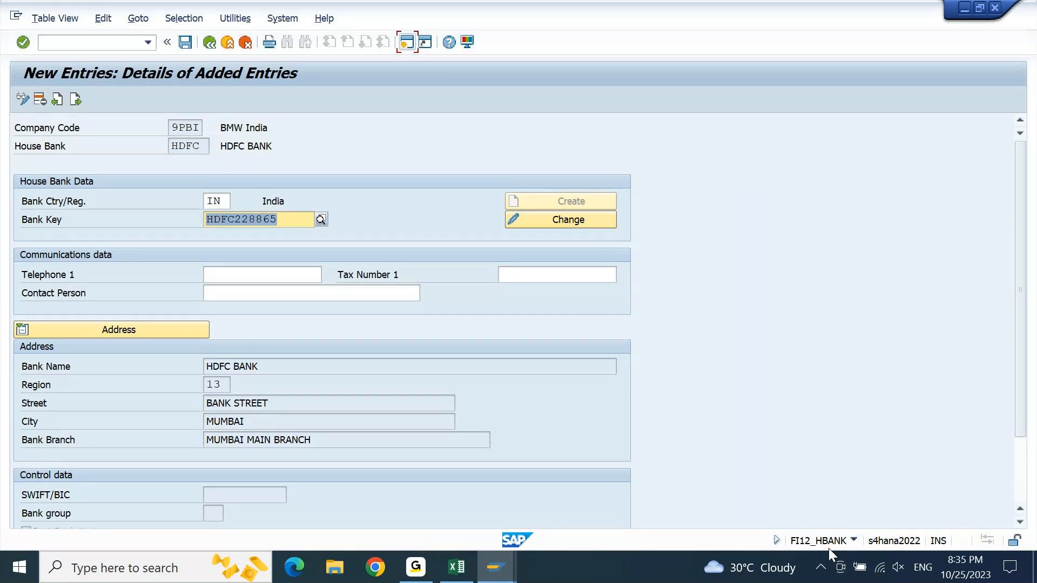
- Exit the FI12_HBANK house bank entry and return to the SAP Easy Access menu
key("F3")
key("F3")
key("F3")
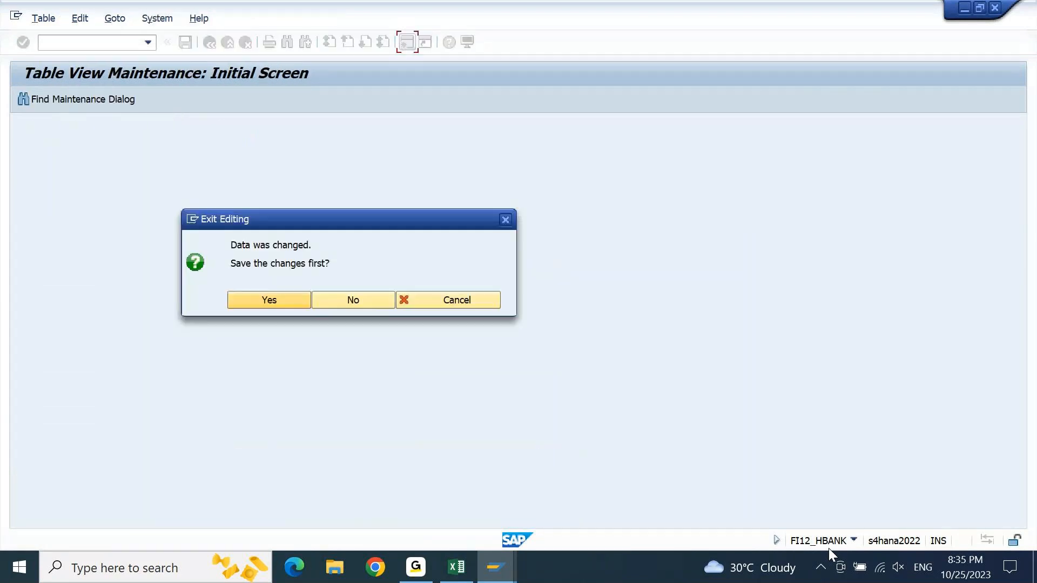
key("Return")
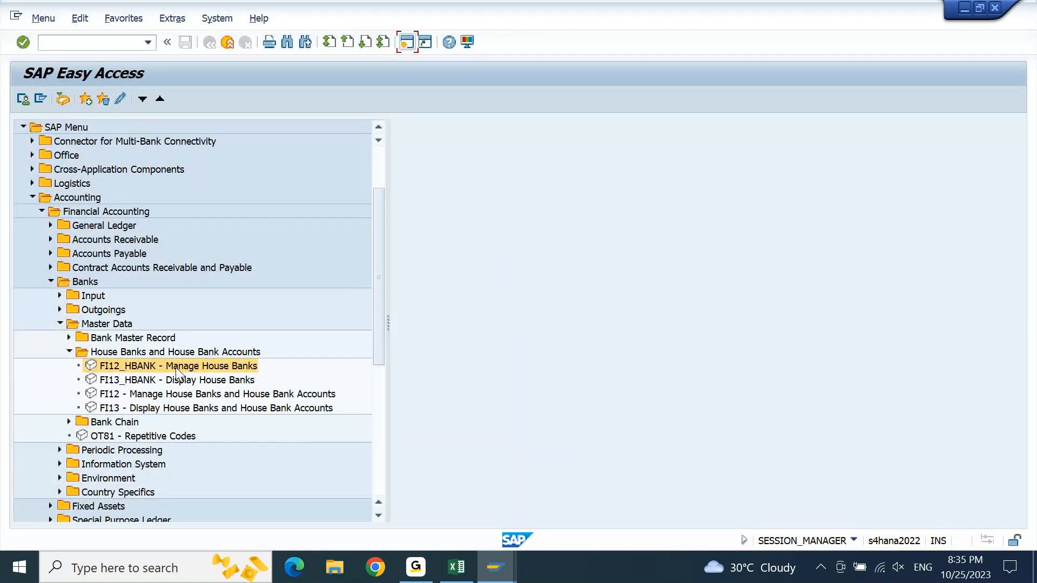
- Open FI12 for house banks and house bank accounts, and open the House Banks overview for company code 9PBI
double_click(173, 395)
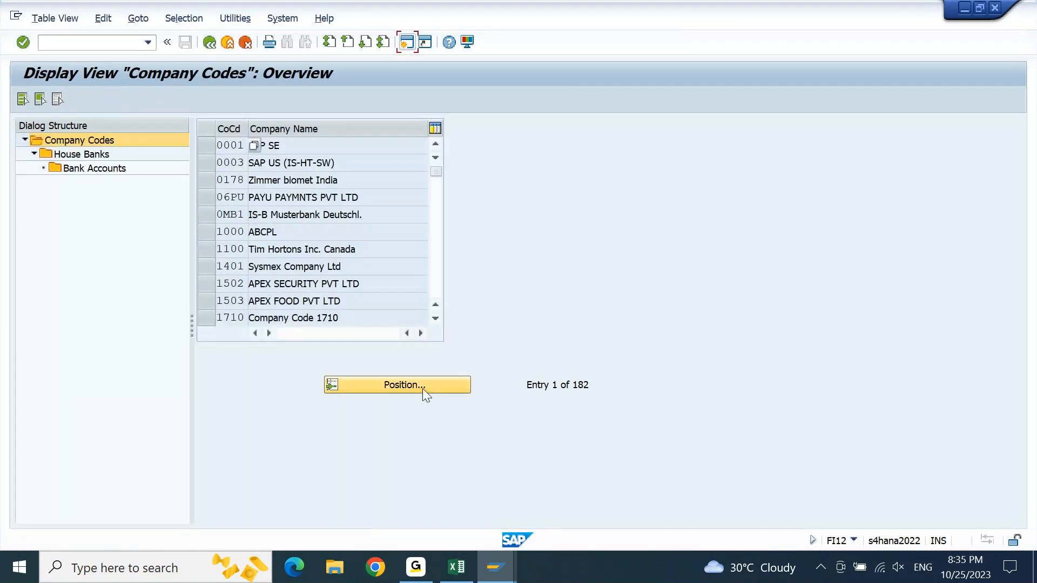
left_click(423, 388)
type("9PBI")
key("Down")
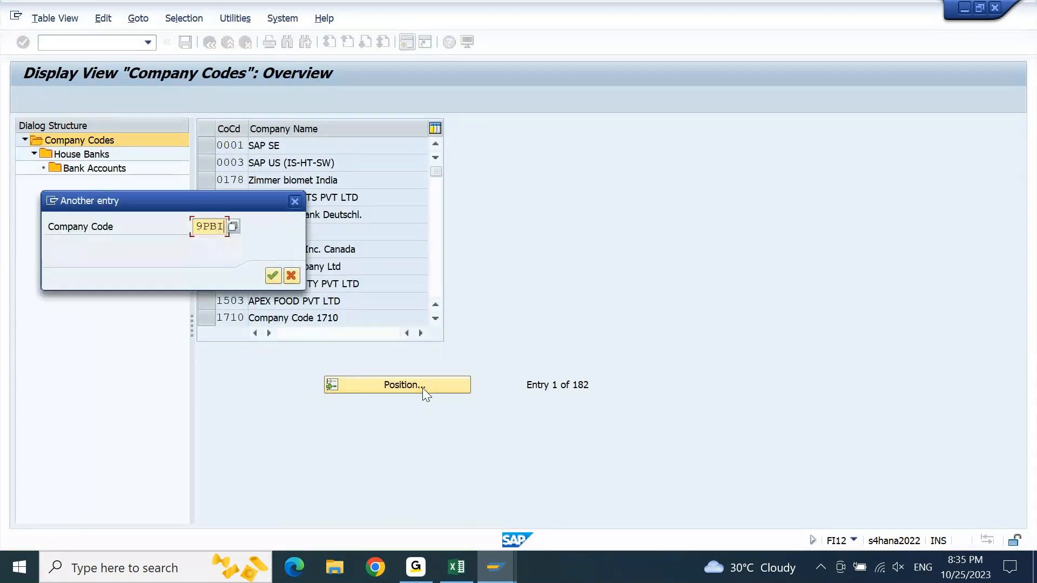
key("Return")
key("Return")
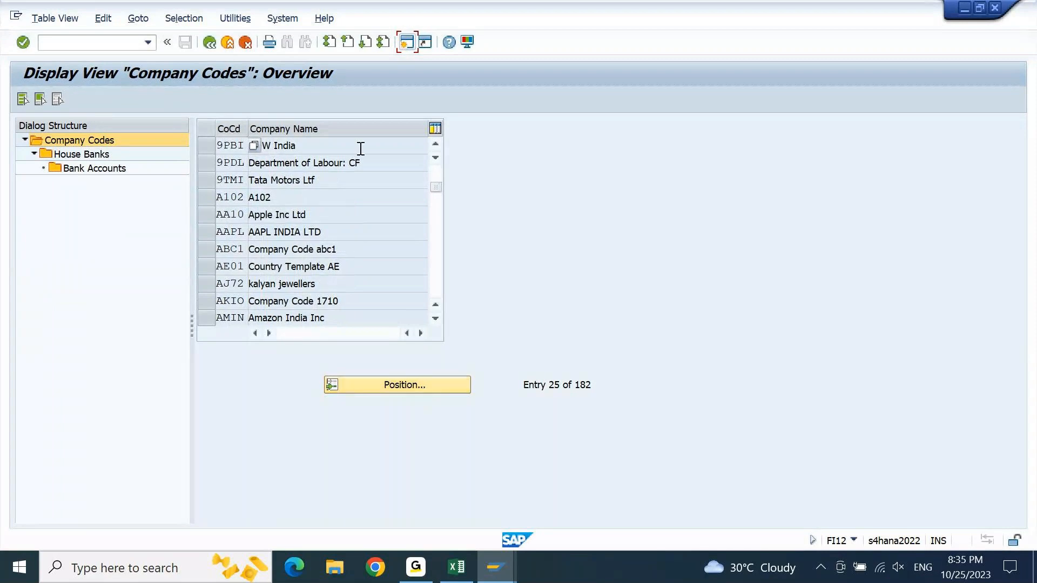
left_click(229, 149)
double_click(81, 154)
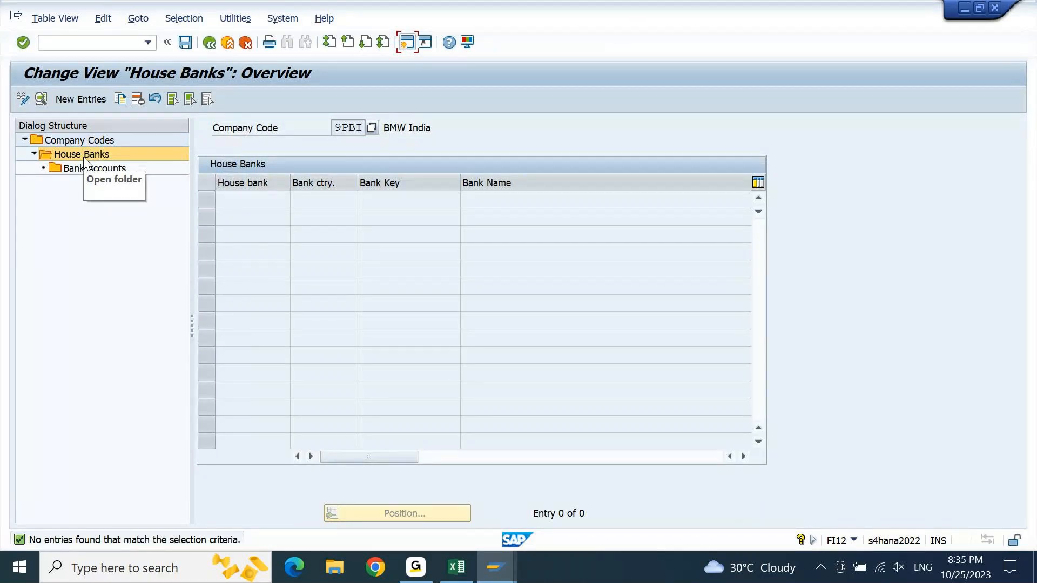
- Create a new house bank entry HDFC with Bank Ctry/Reg. IN and Bank Key HDFC228865, validate it and save
key("F5")
type("HDFC")
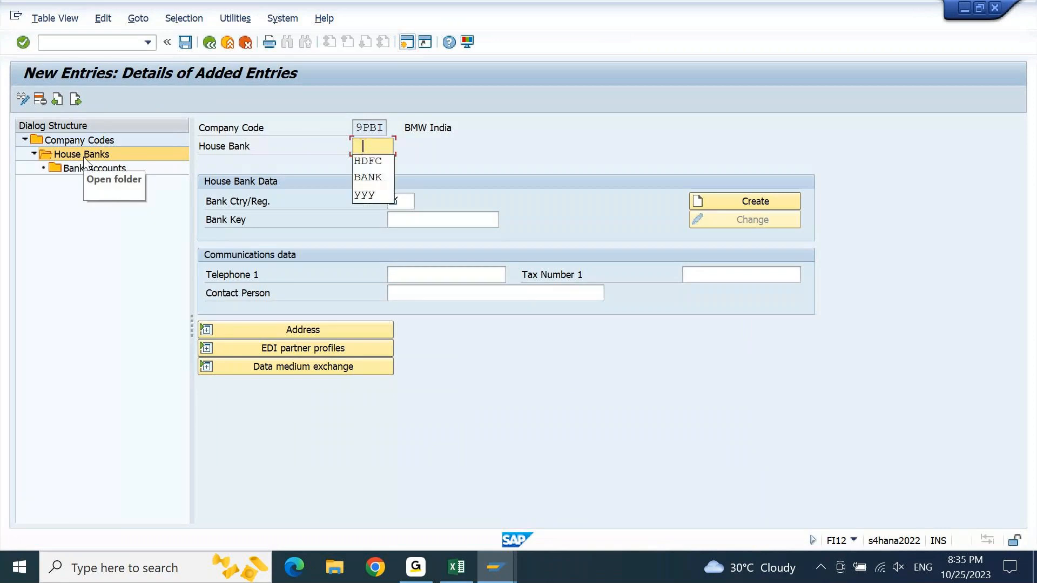
key("Tab")
type("In")
key("Tab")
key("Tab")
key("Return")
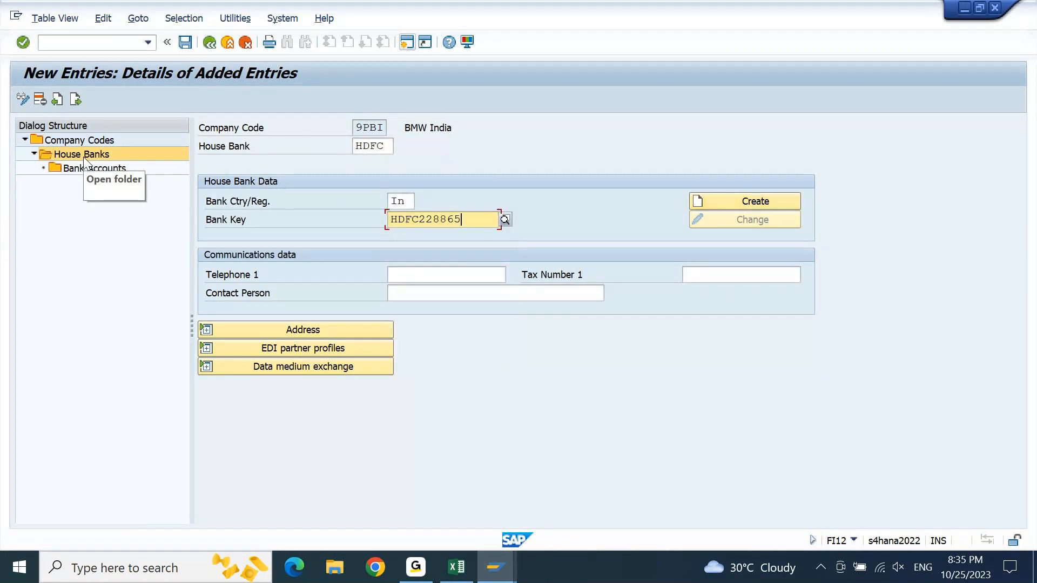
key("Return")
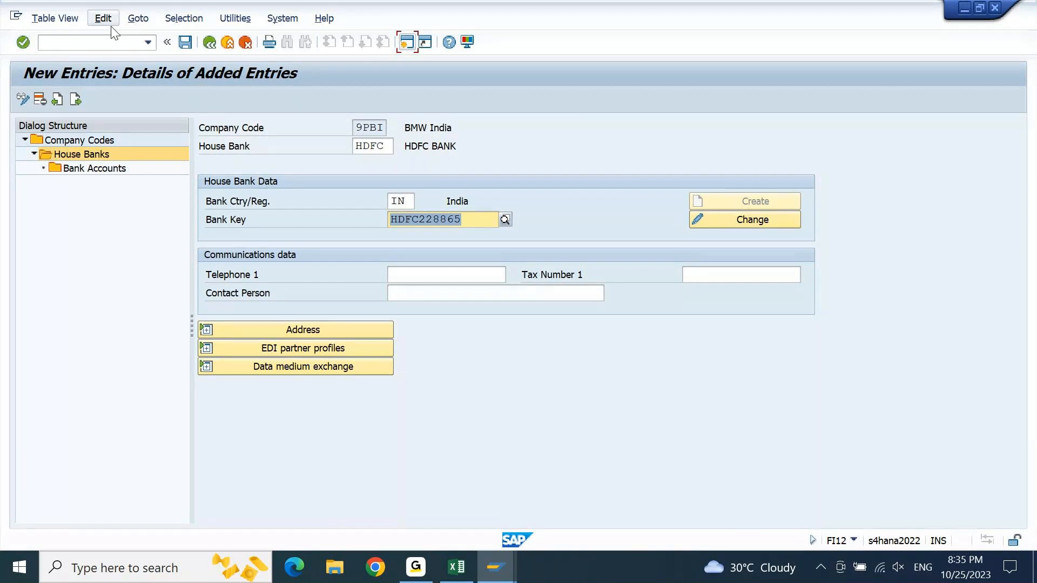
left_click(185, 43)
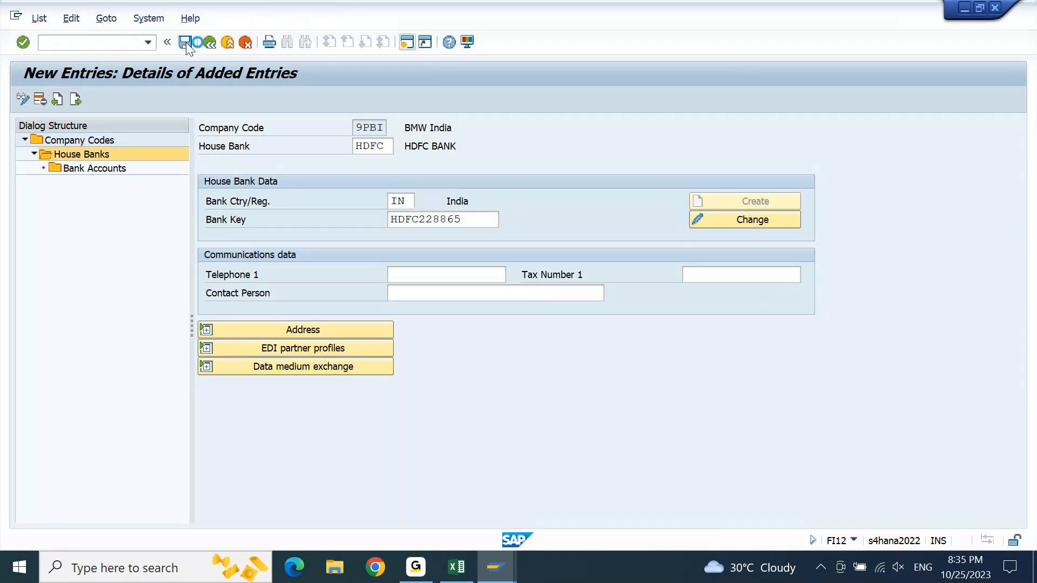
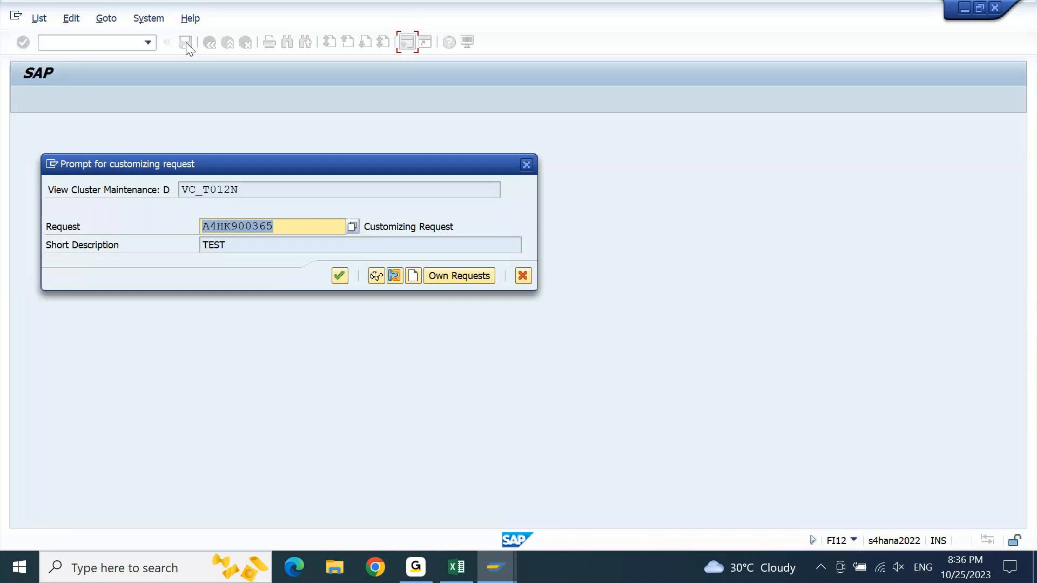
- Confirm customizing request A4HK900365 to save the HDFC house bank, and open the Bank Accounts overview with read access
key("Return")
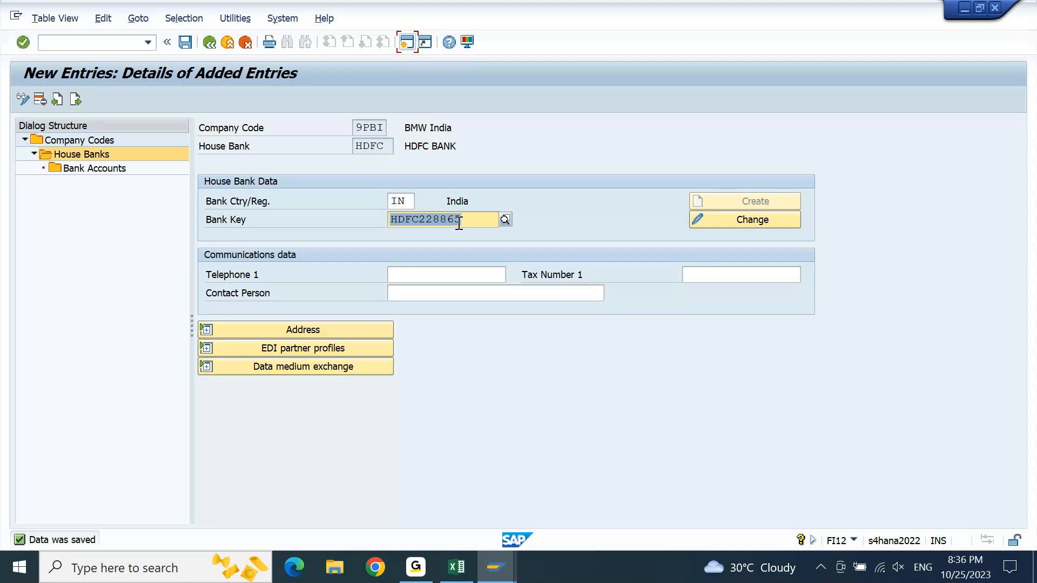
double_click(102, 174)
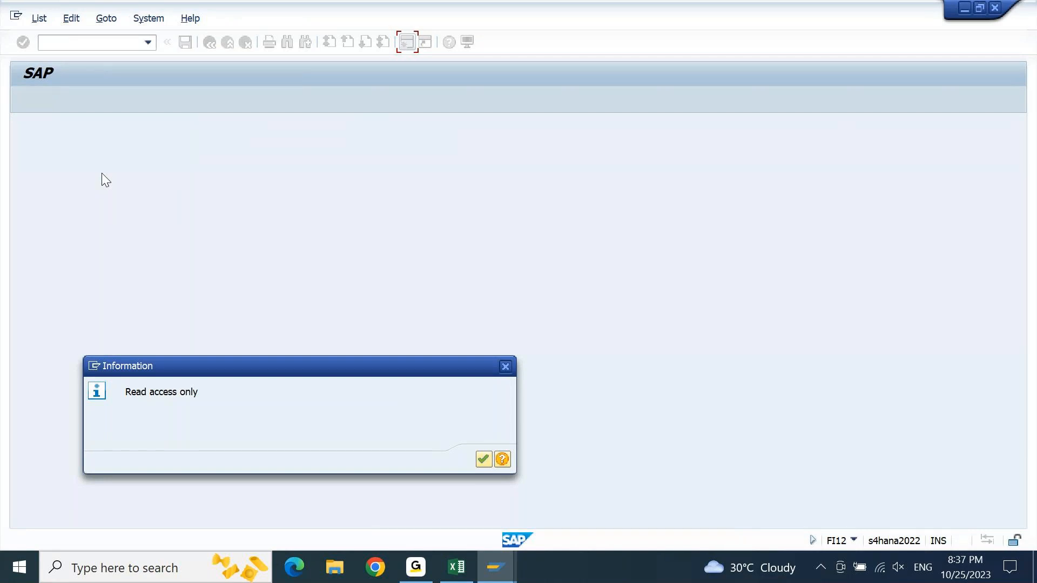
key("Return")
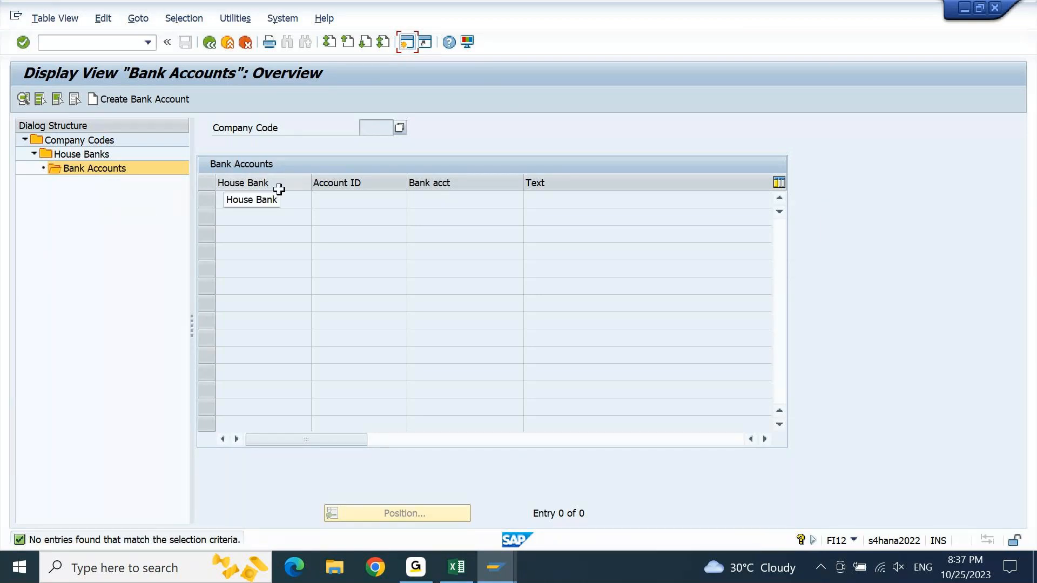
- Try to create a bank account, continuing to the webpage past the certificate warning, and close the browser window
left_click(156, 102)
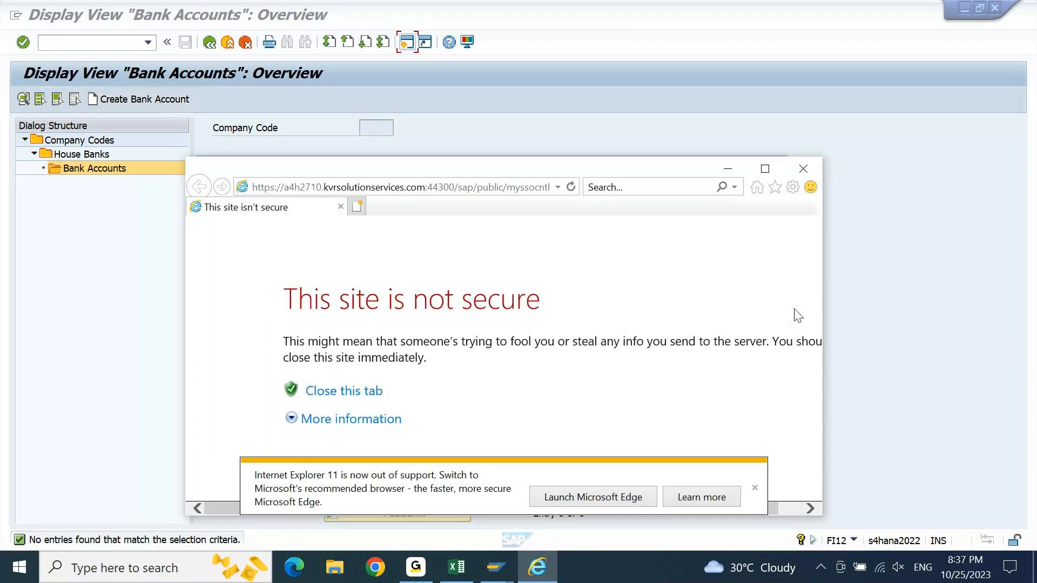
left_click(755, 489)
left_click(357, 425)
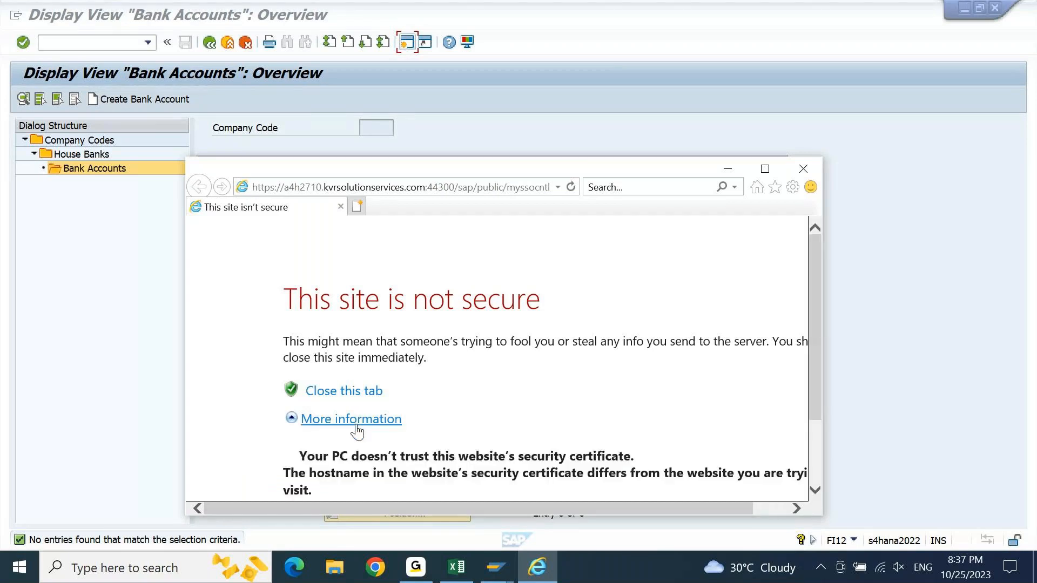
left_click_drag(820, 300, 815, 400)
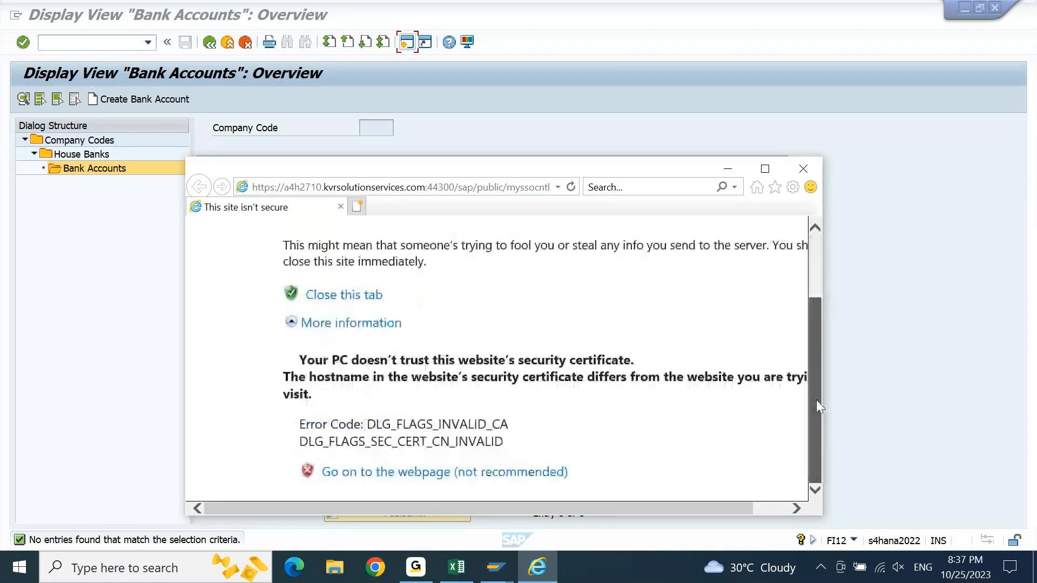
left_click(432, 473)
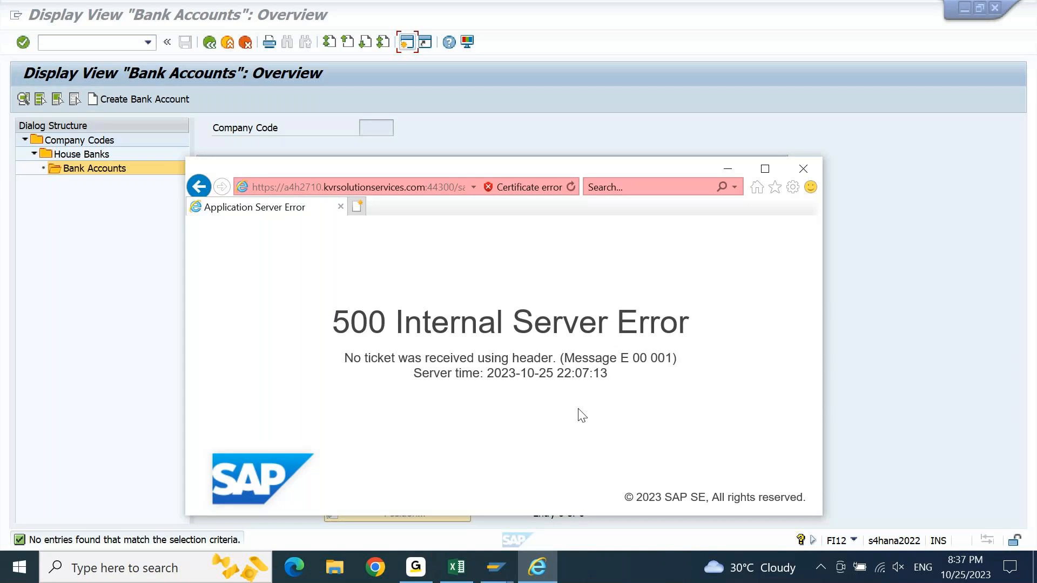
left_click(803, 169)
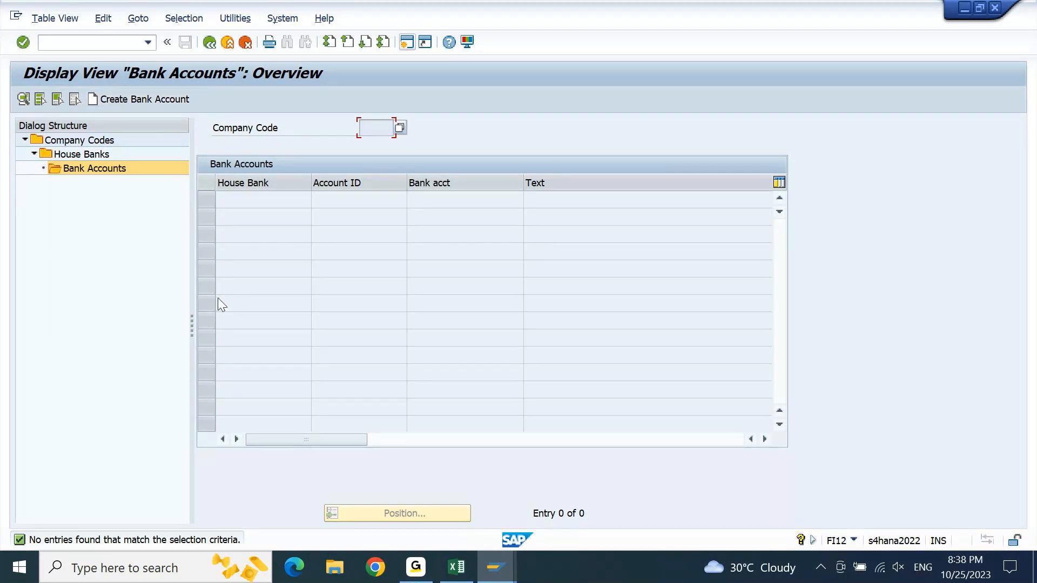
- Switch to Chrome, open the 2022 FIORI bookmark, and try to log on with the user name and account password
left_click(377, 568)
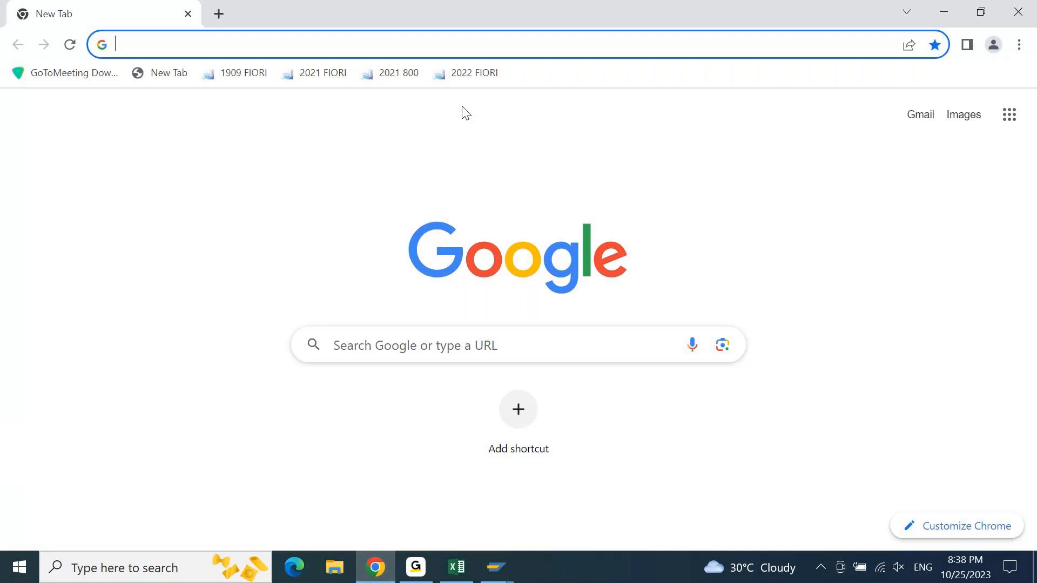
left_click(483, 82)
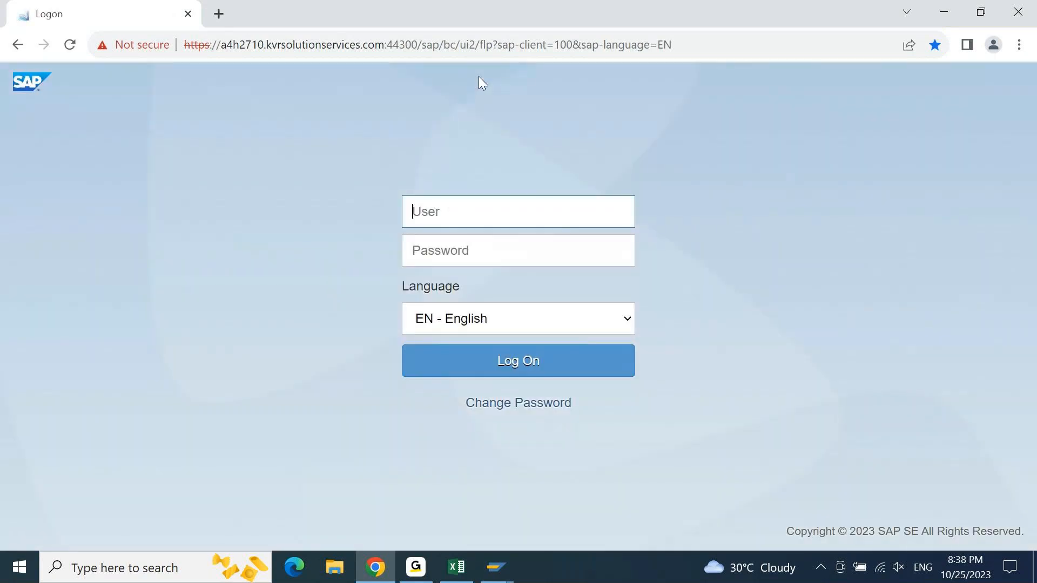
type("ajay")
key("Tab")
type("•••••••••••")
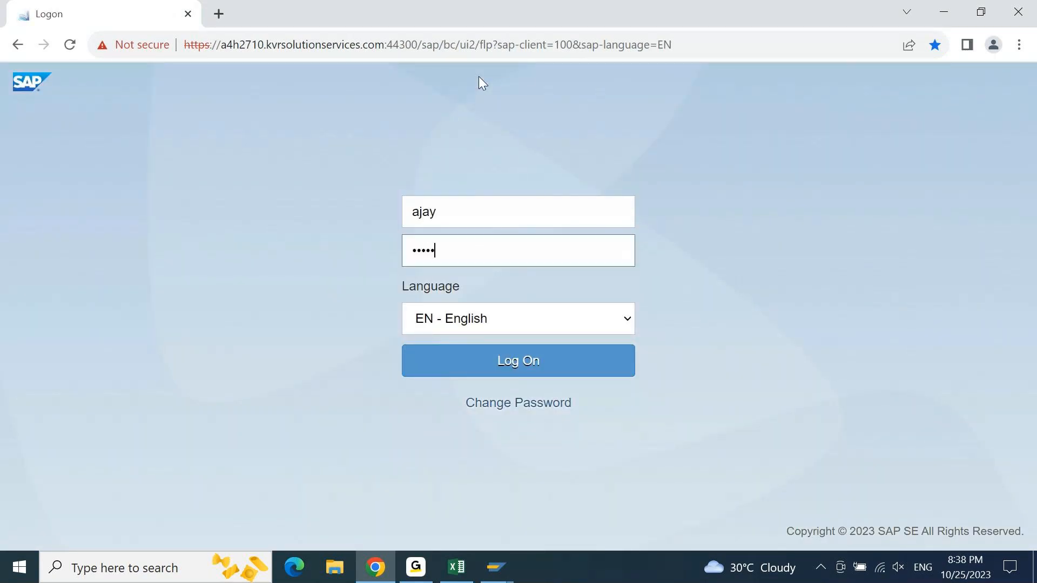
key("Return")
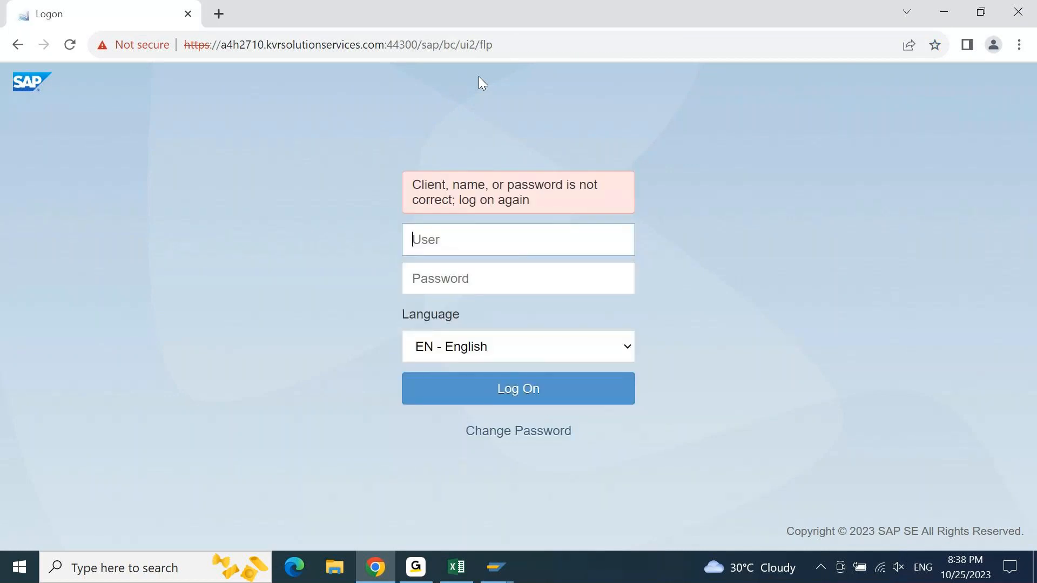
- Log on to the Fiori launchpad again by re-entering the user name and account password
type("ajay")
key("Tab")
type("••••••••••••••")
key("Return")
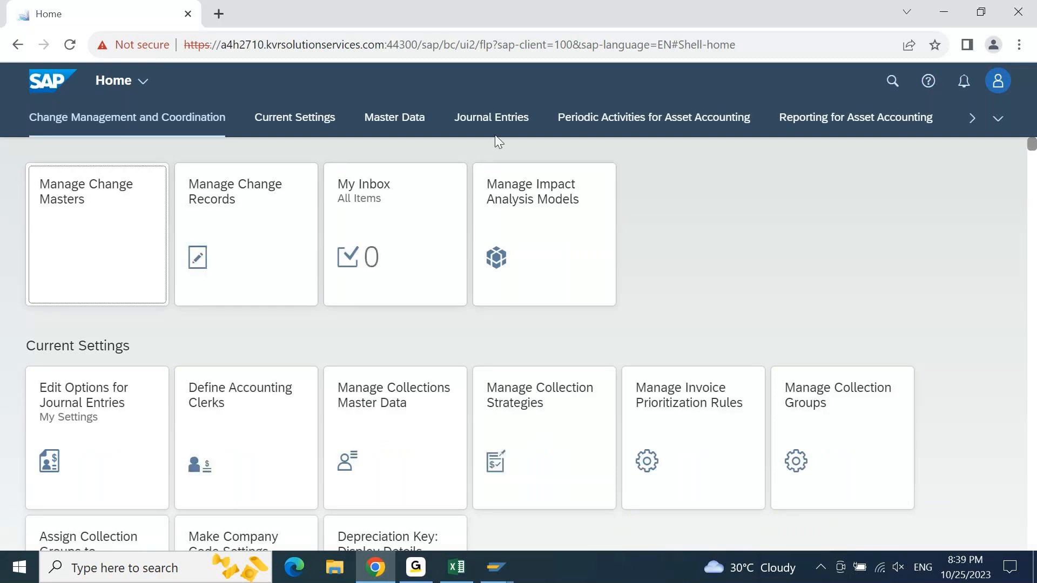
- Search the Fiori launchpad for "manage bank account" across all categories
left_click(899, 93)
type("manage ")
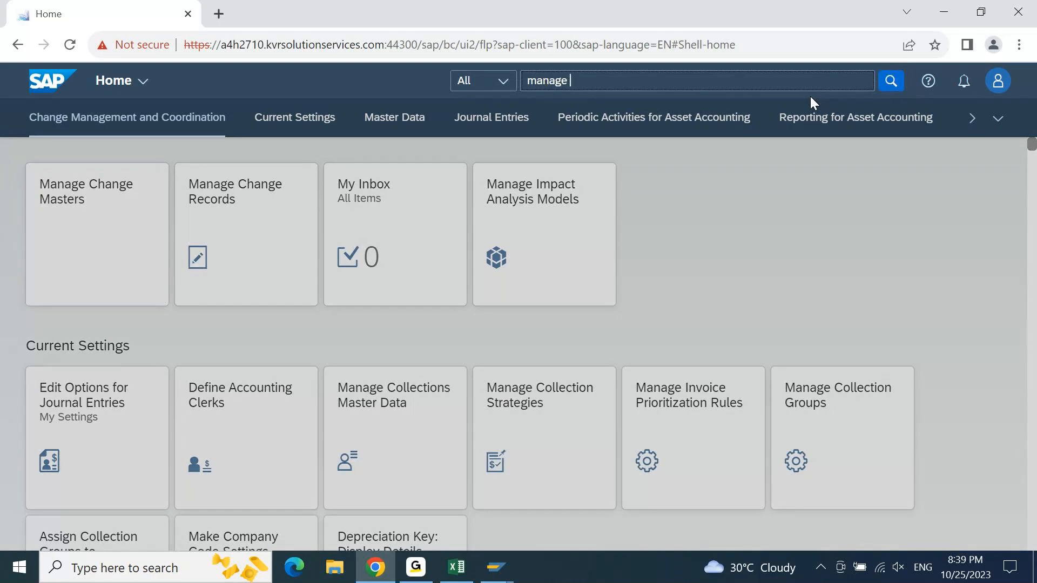
type("bank")
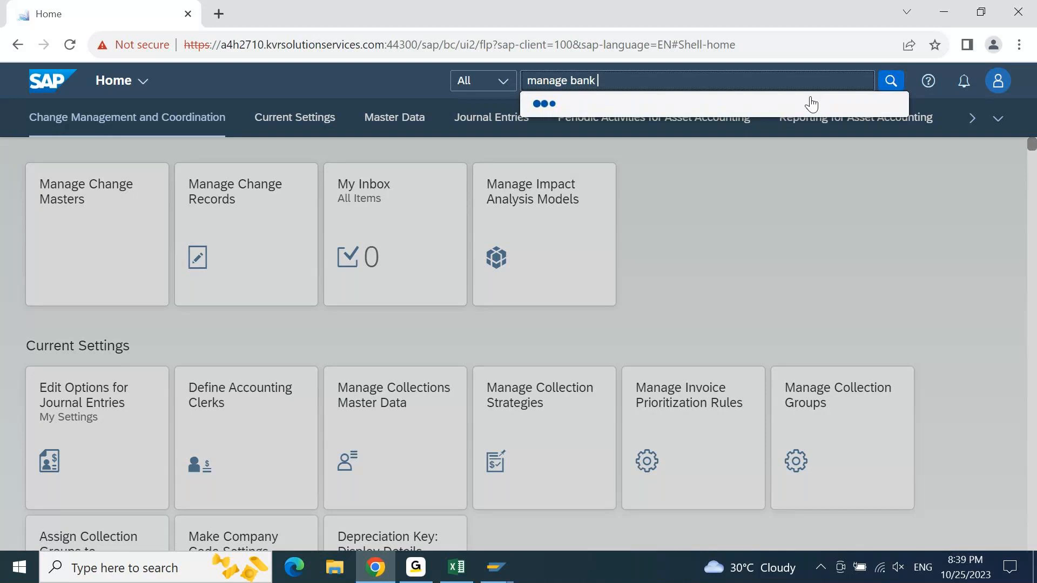
type("account")
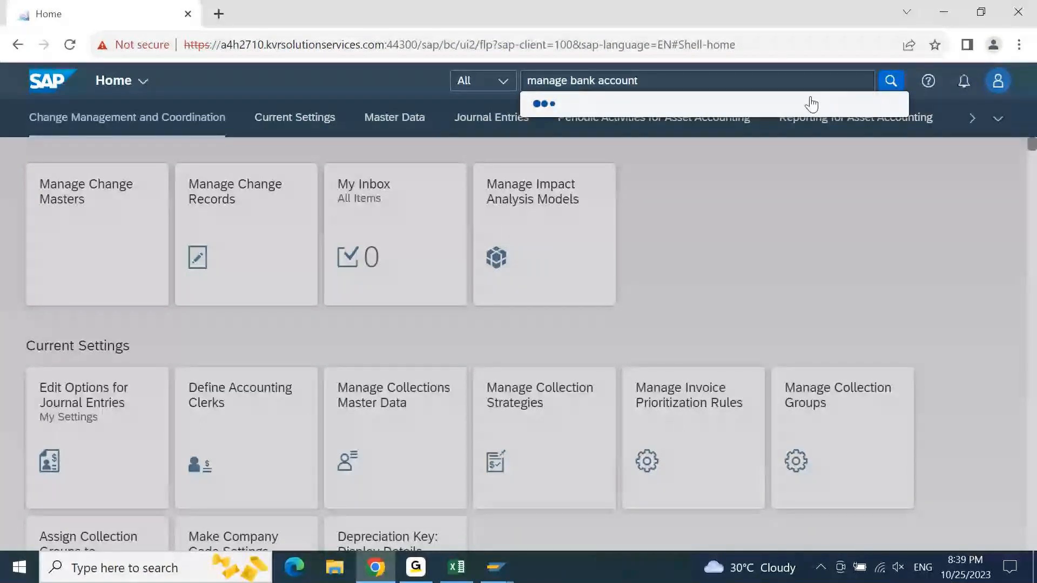
left_click(891, 81)
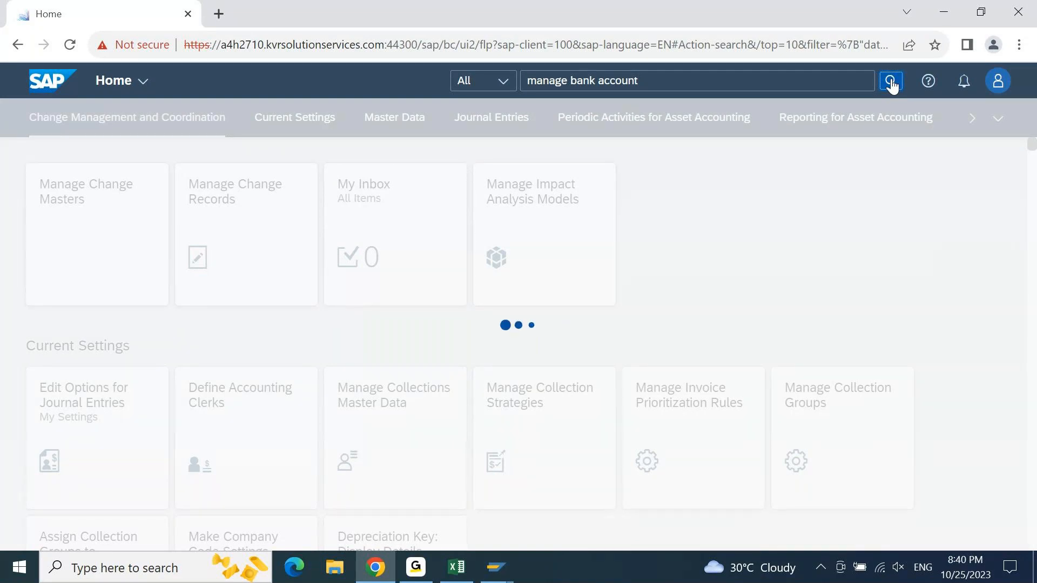
- Open the 2022 FIORI launchpad in a second browser tab and check the pending search in the first tab
left_click(219, 15)
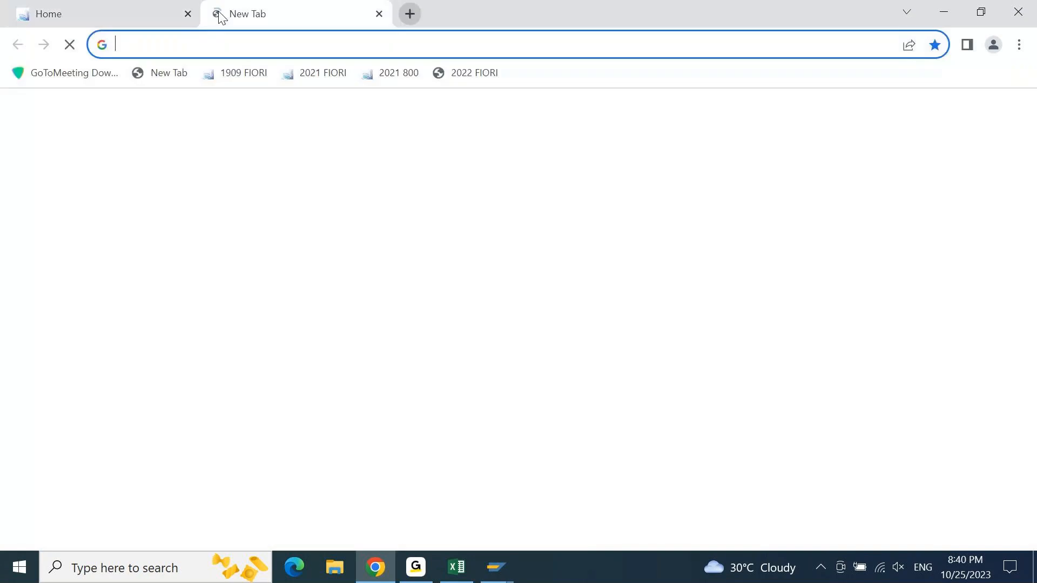
left_click(472, 73)
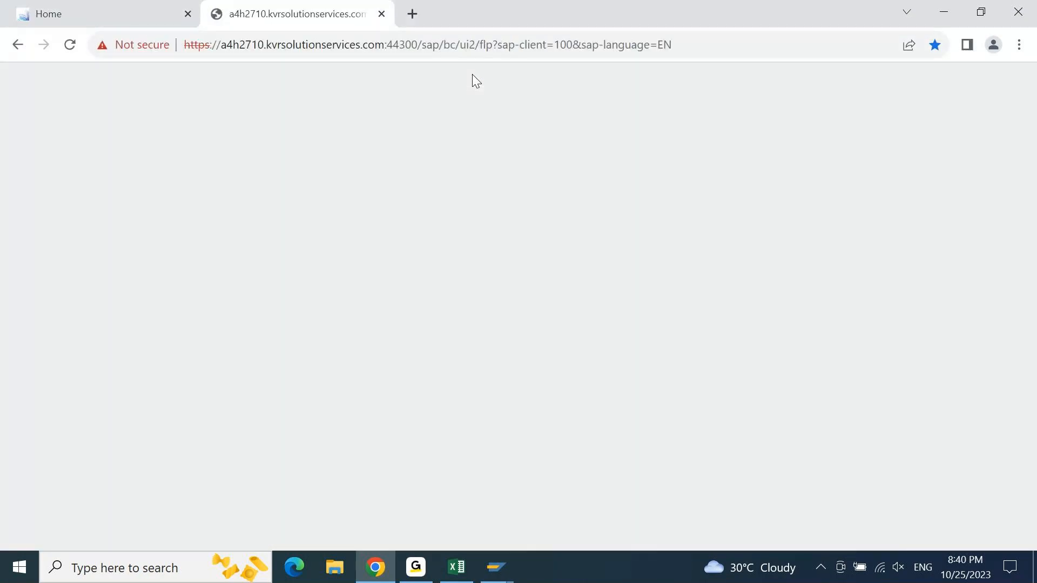
left_click(154, 14)
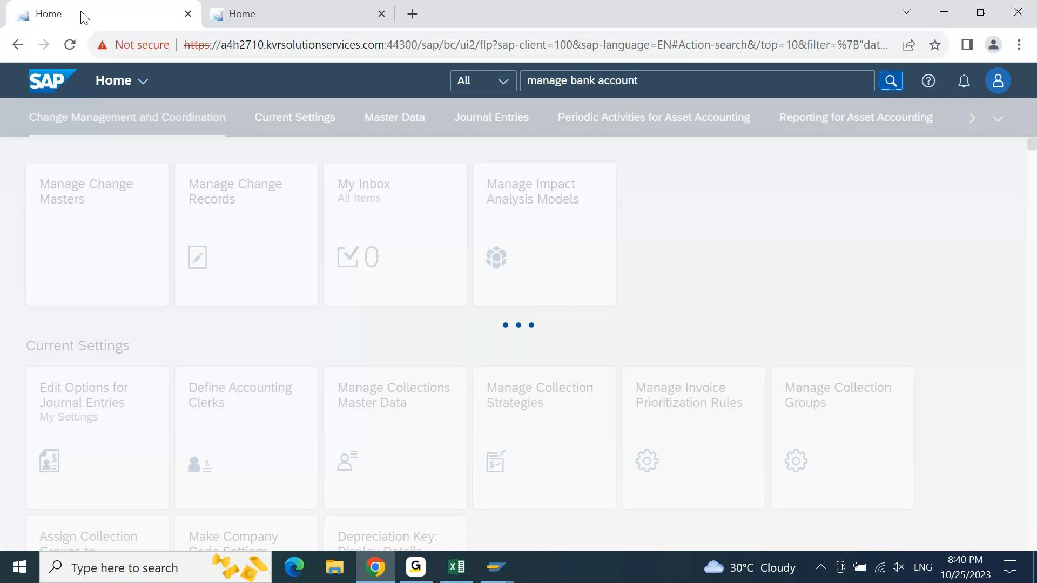
left_click(290, 15)
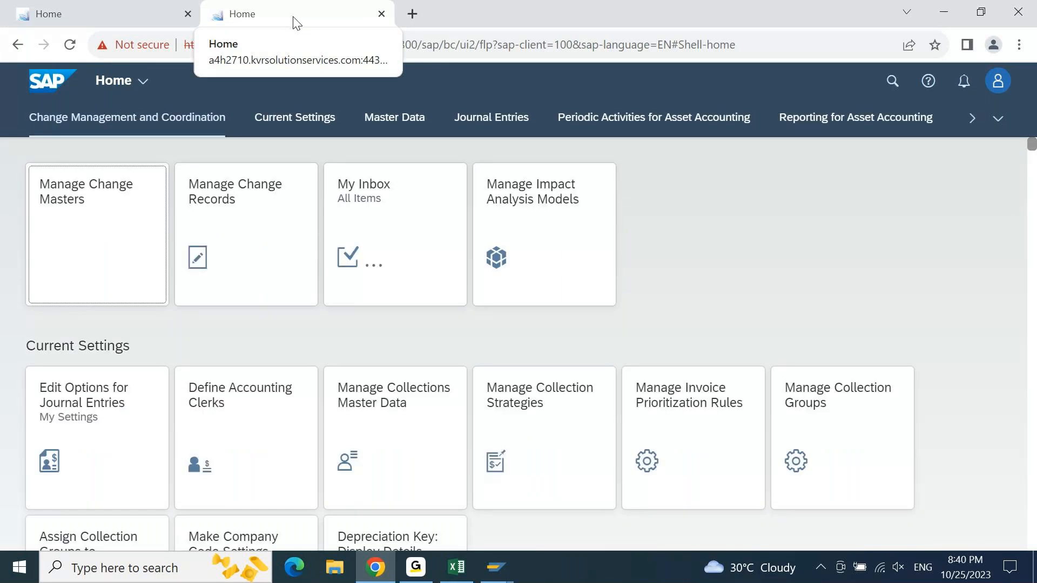
left_click(99, 13)
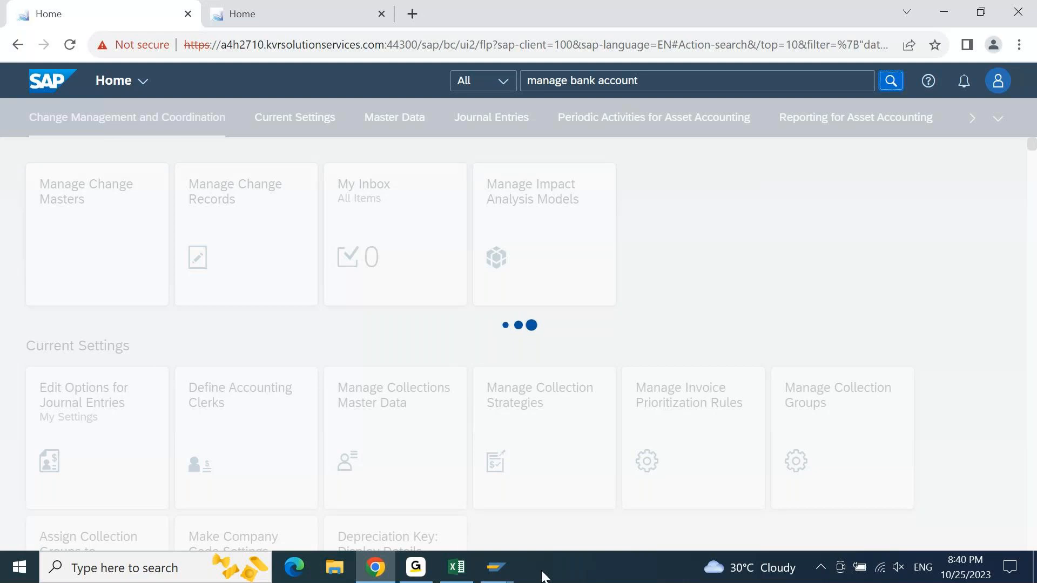
left_click(511, 566)
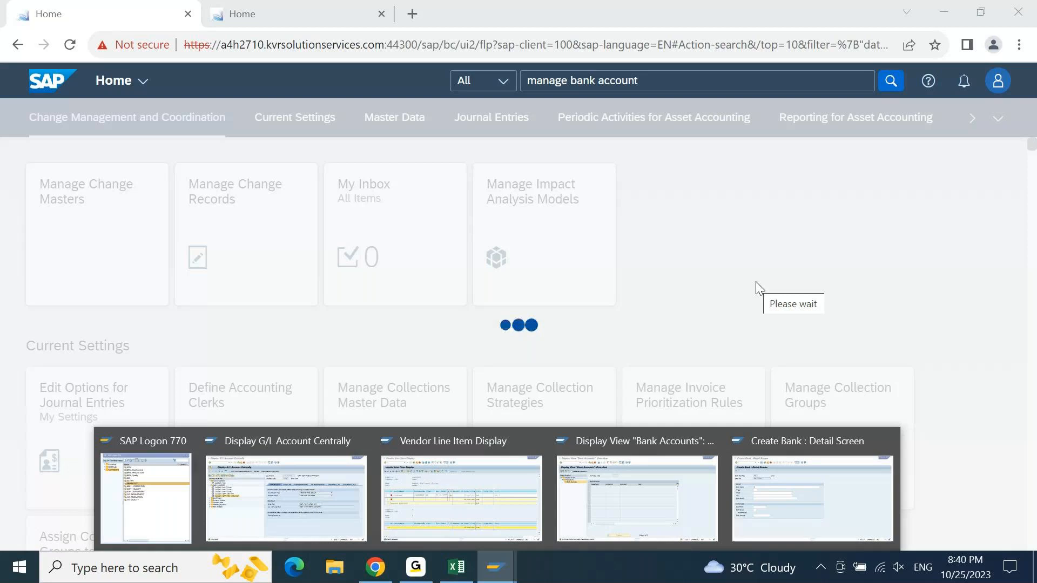
- Open the Display Asset app in the second launchpad tab, and return to the launchpad Home page
left_click(255, 6)
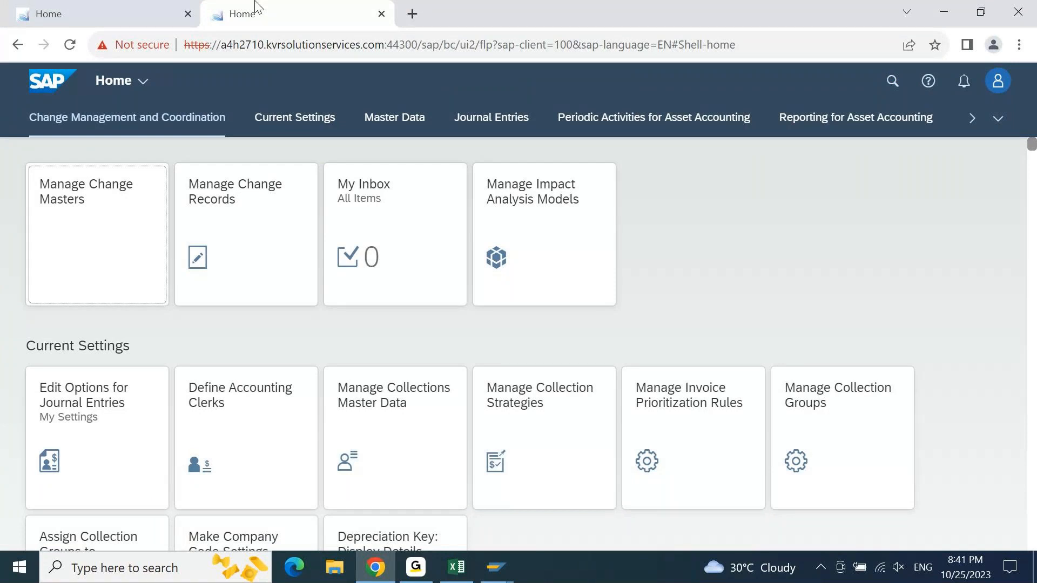
left_click(1032, 207)
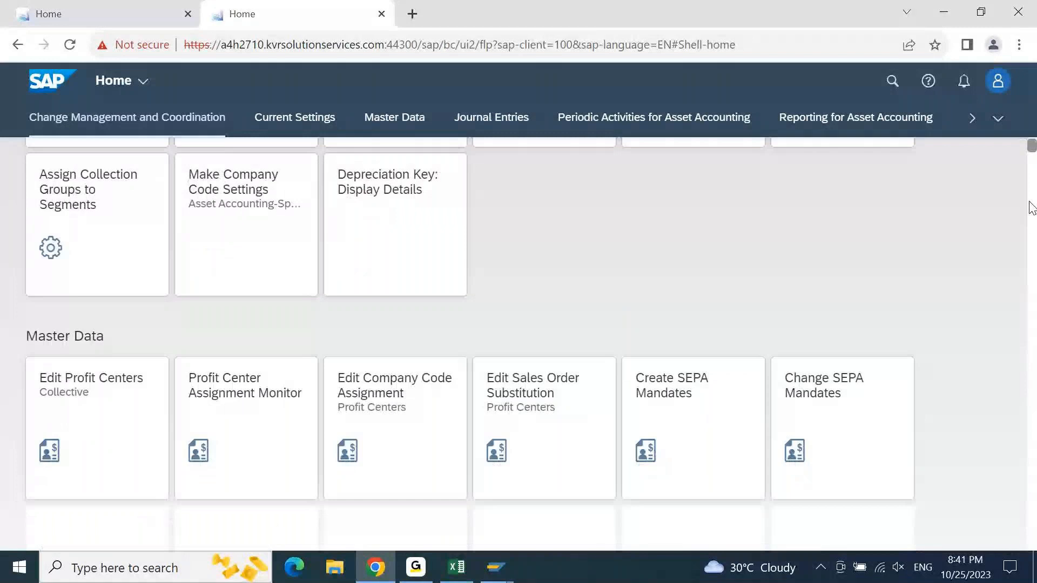
left_click(87, 19)
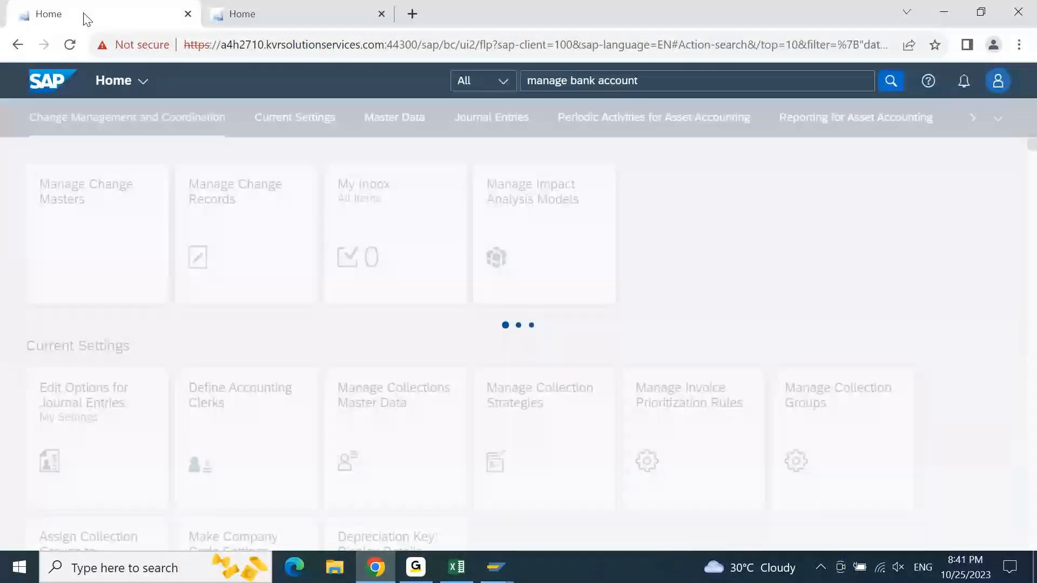
left_click(249, 18)
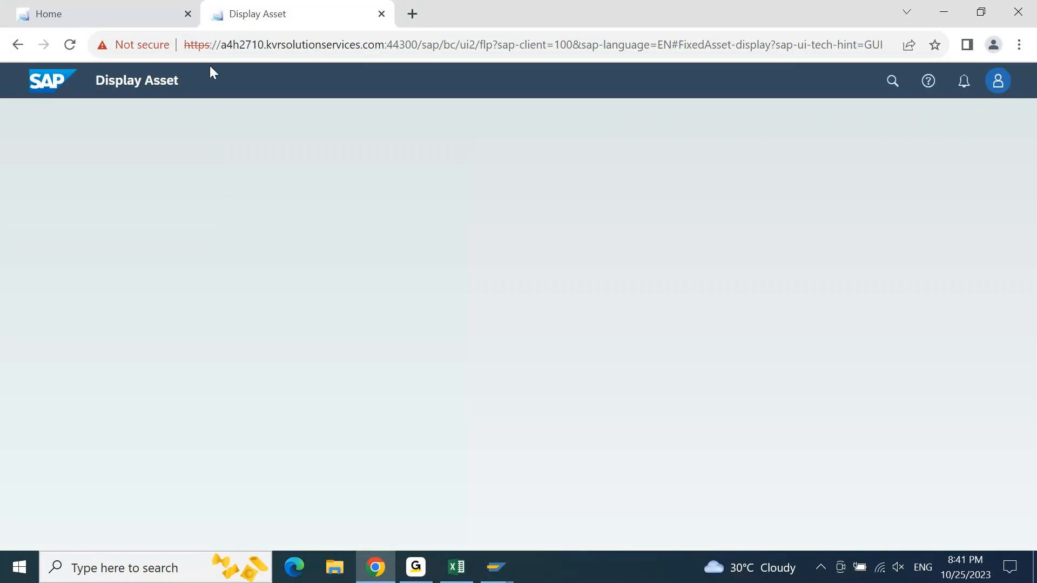
left_click(122, 14)
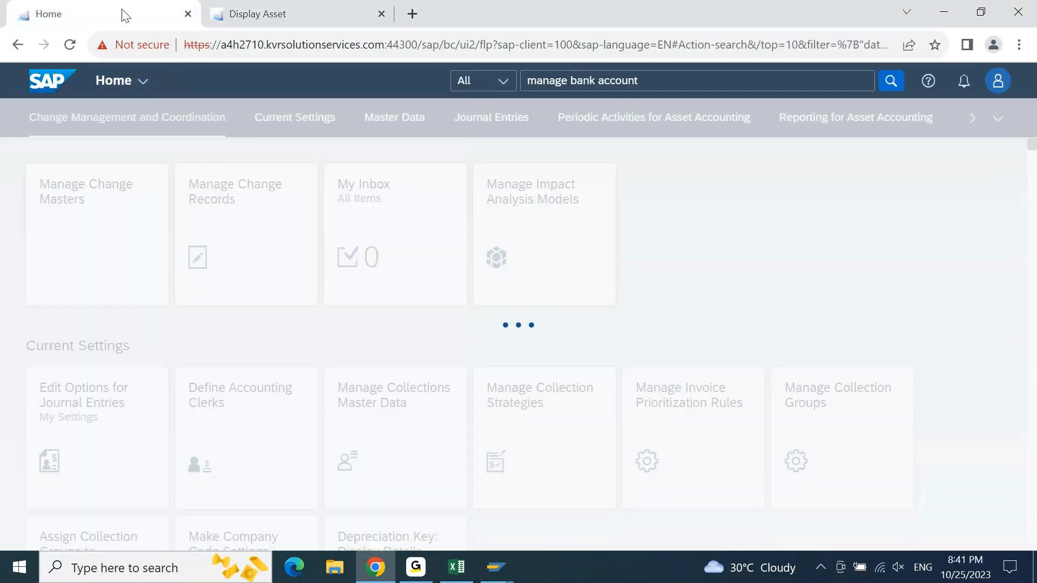
left_click(309, 19)
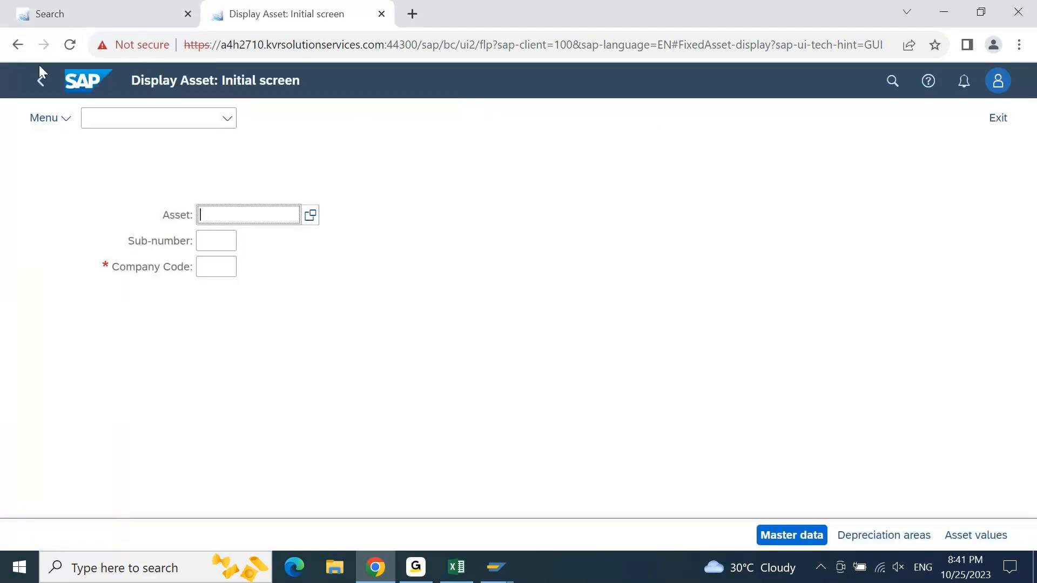
left_click(41, 84)
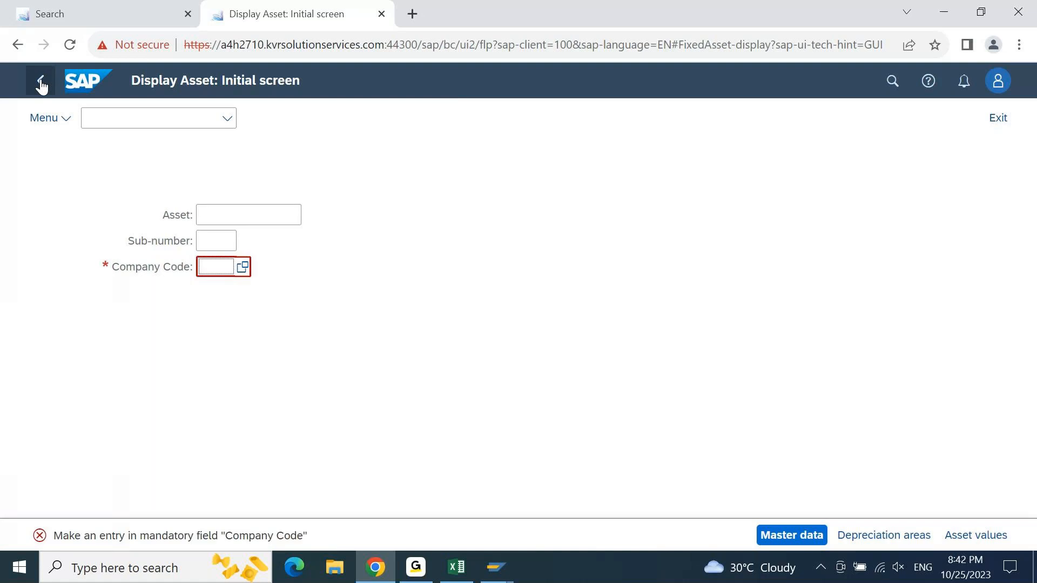
left_click(74, 83)
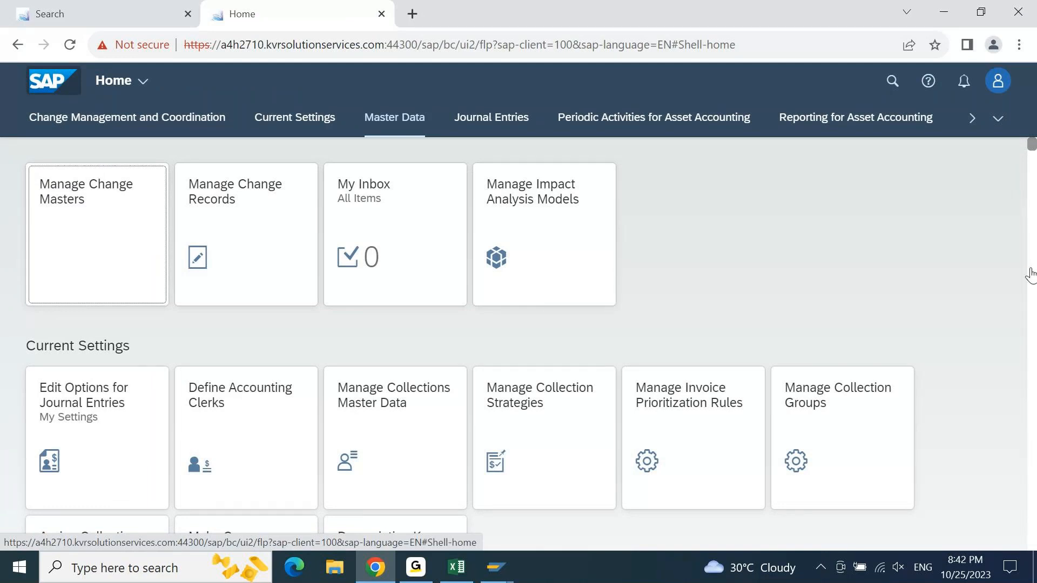
- Look through the Master Data apps on the launchpad and rerun the "manage bank account" search in the first tab
scroll(1031, 274, "down", 14)
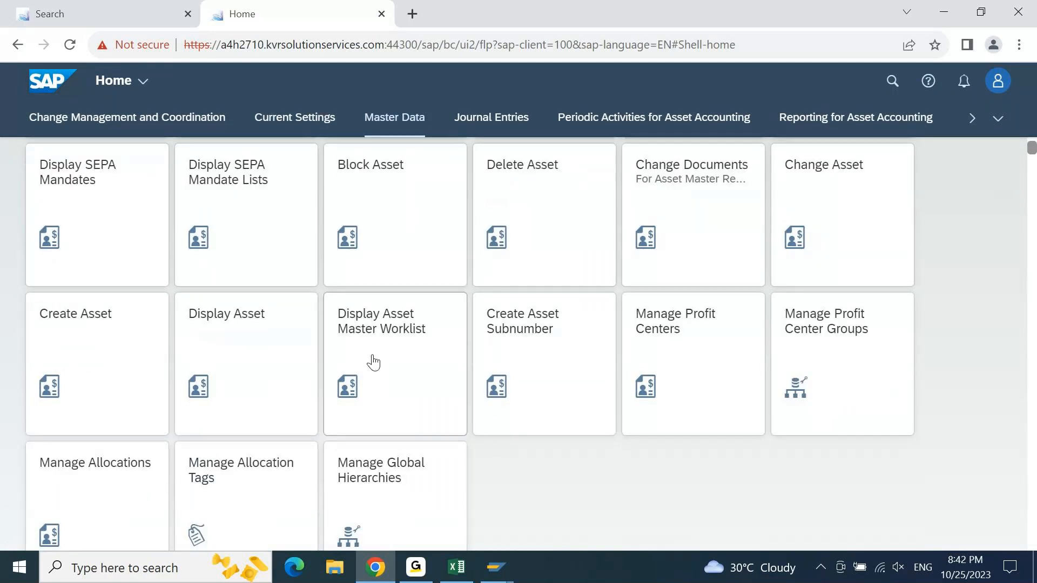
left_click(76, 22)
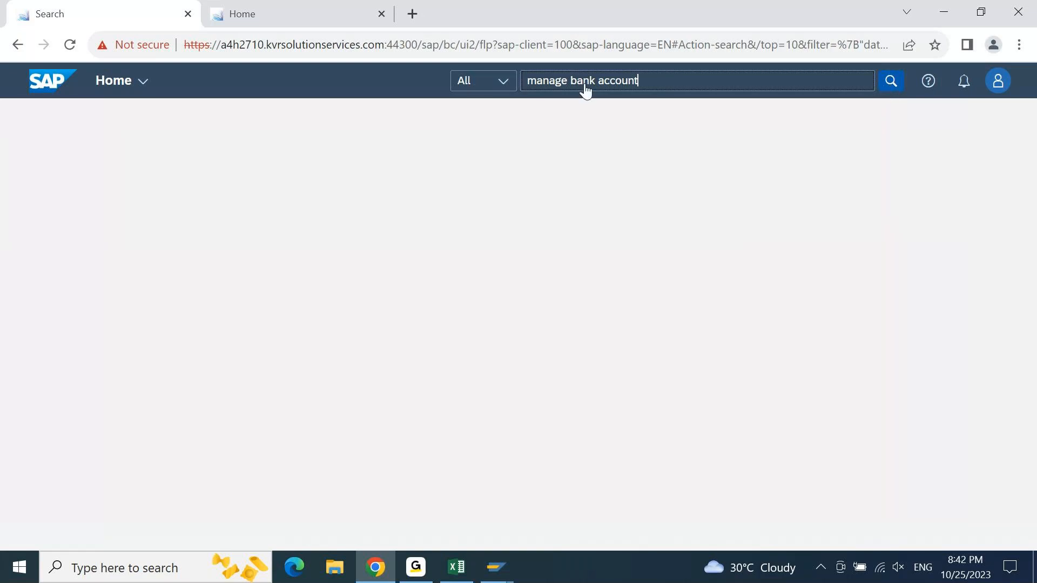
key("Return")
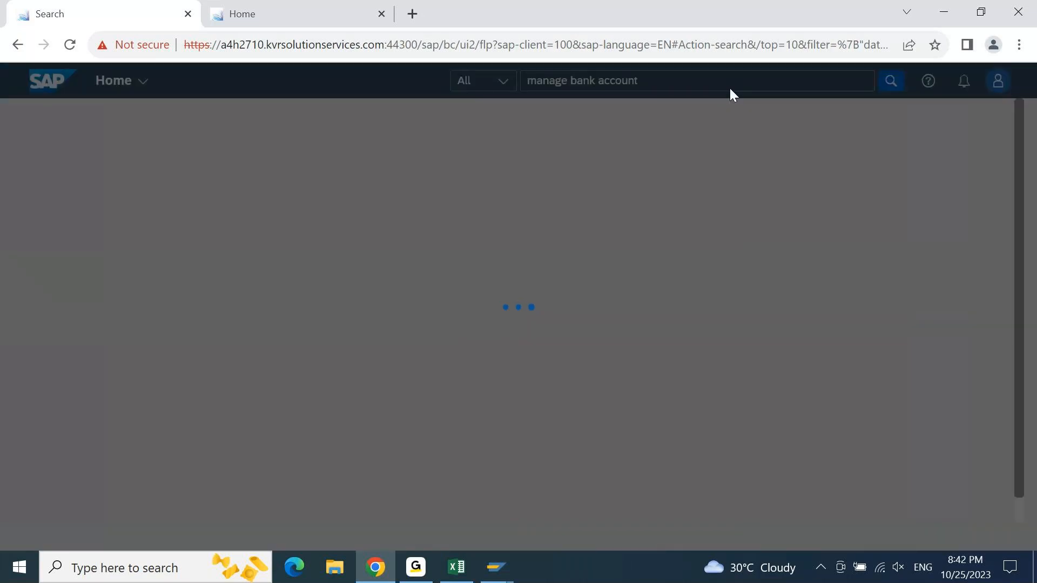
left_click(263, 20)
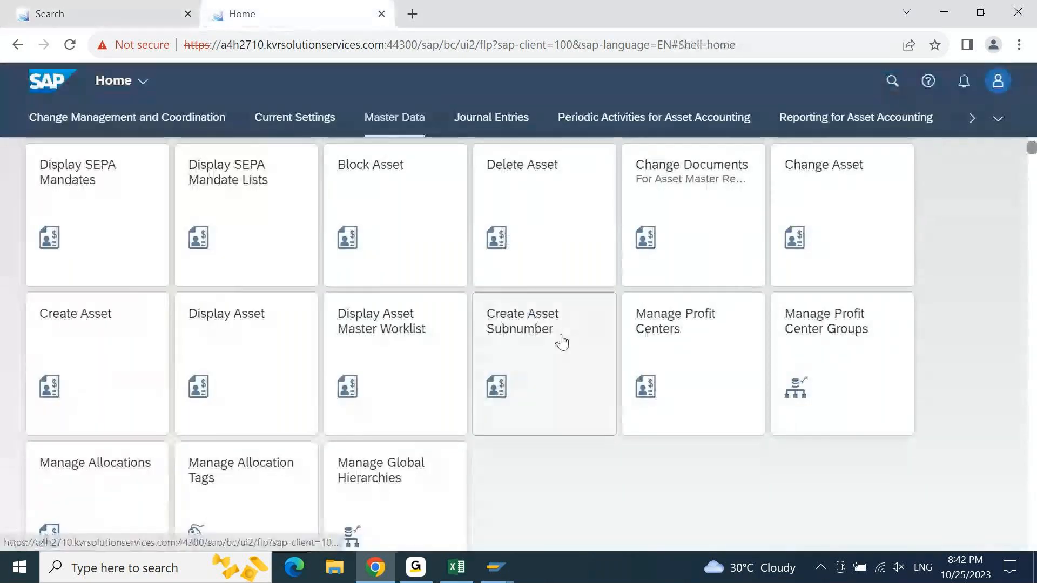
- Open the Create Asset Subnumber and My Inbox apps in the second launchpad tab, returning to the launchpad Home page after each
left_click(562, 341)
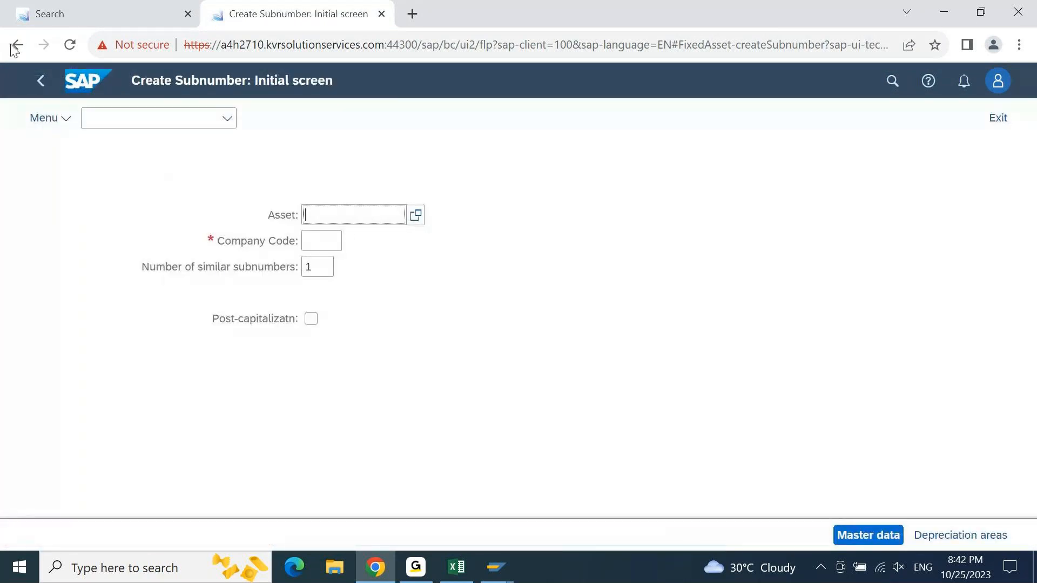
left_click(41, 84)
left_click(41, 84)
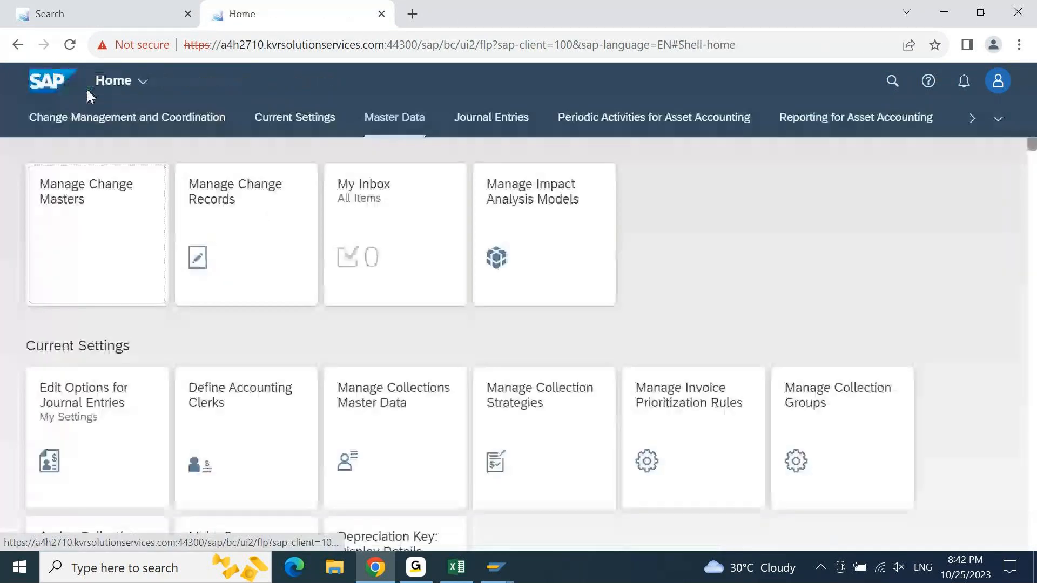
left_click(442, 262)
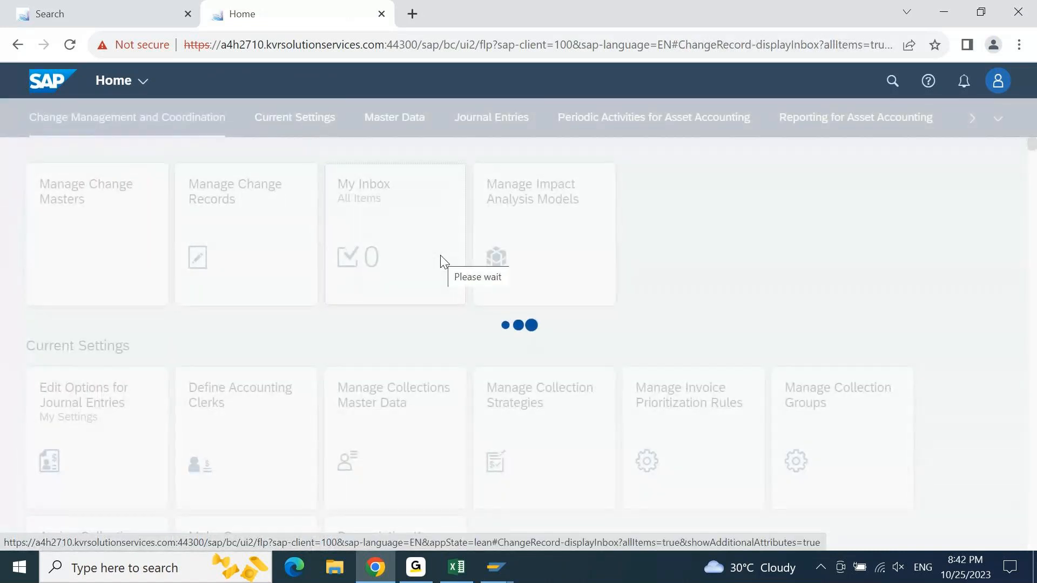
left_click(121, 22)
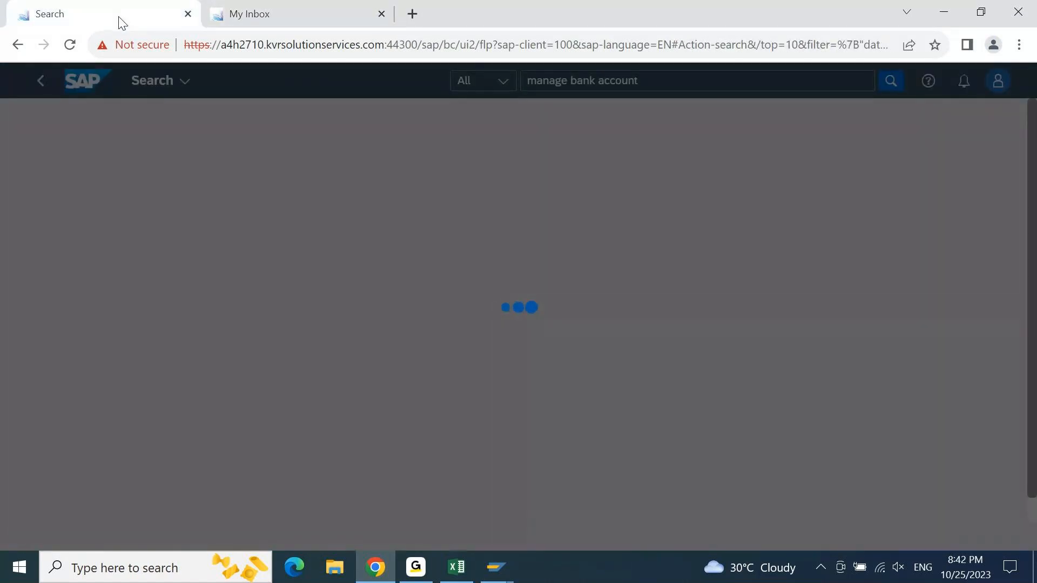
left_click(331, 13)
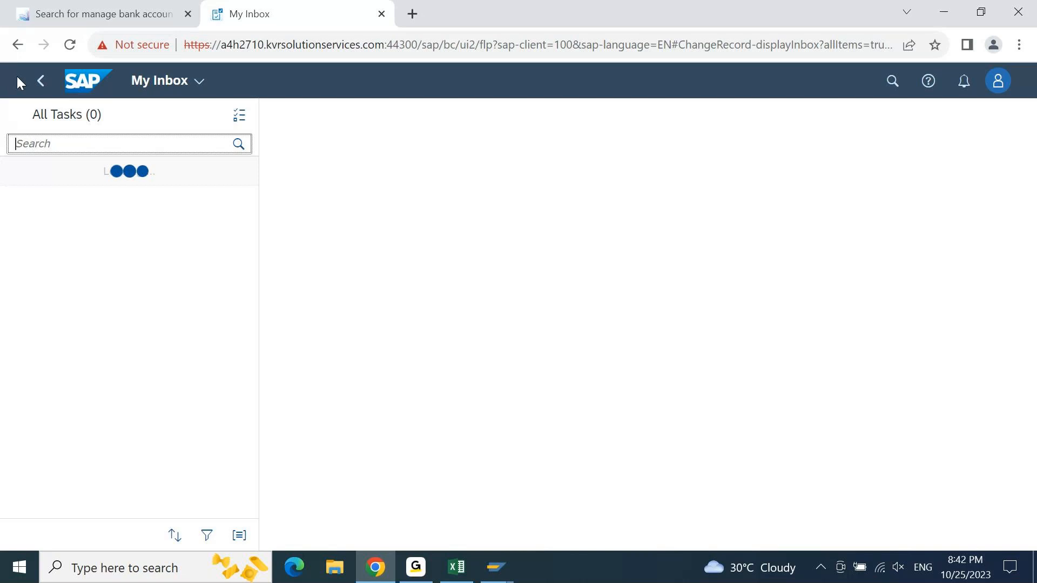
left_click(40, 81)
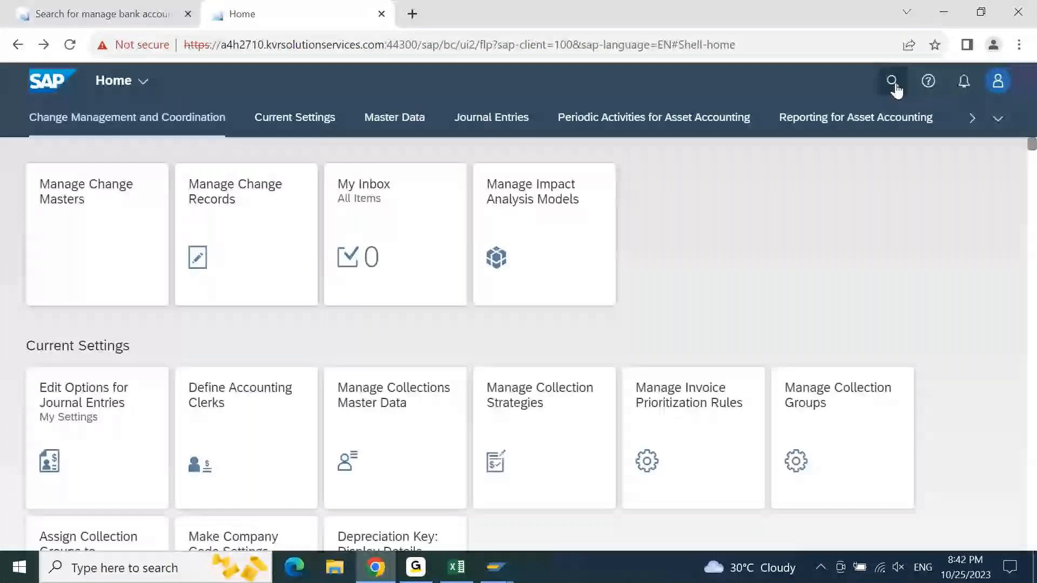
- Enter "bank account" as a launchpad search across all categories in the second browser tab
left_click(893, 82)
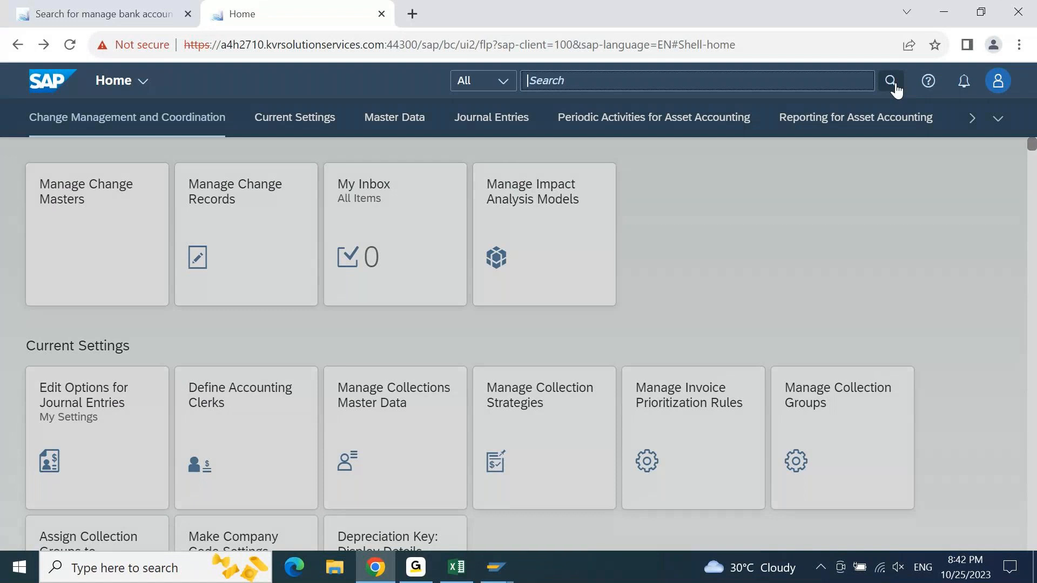
type("bank account")
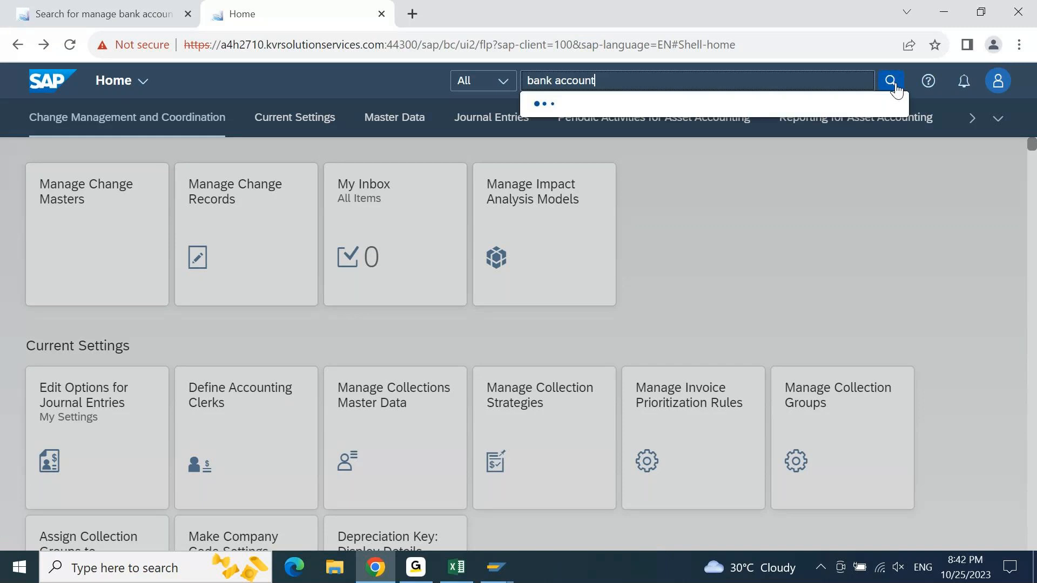
- Open the Manage Bank Accounts app from the first browser tab's search results and bookmark its page
left_click(148, 15)
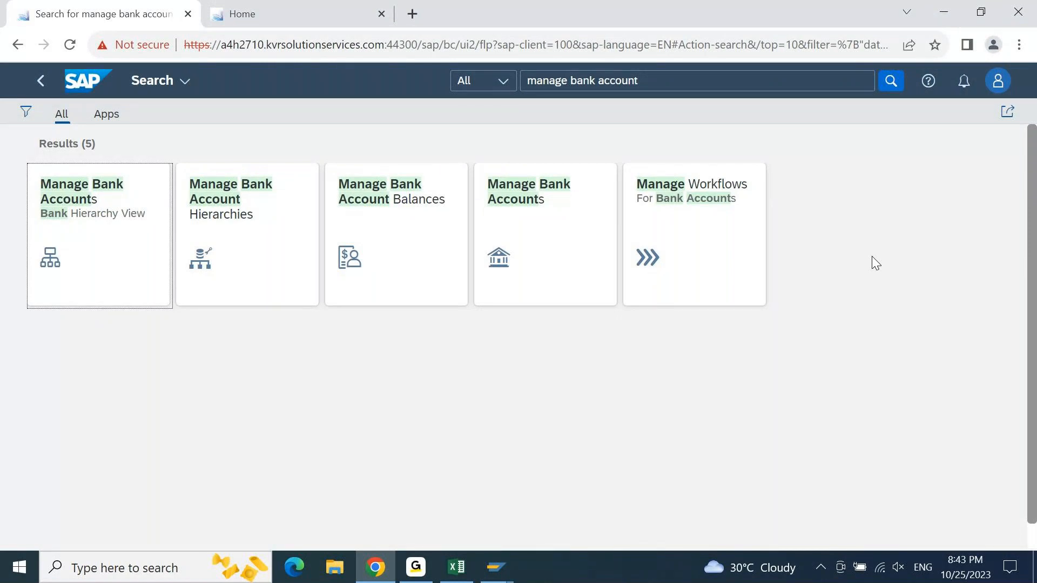
left_click(533, 249)
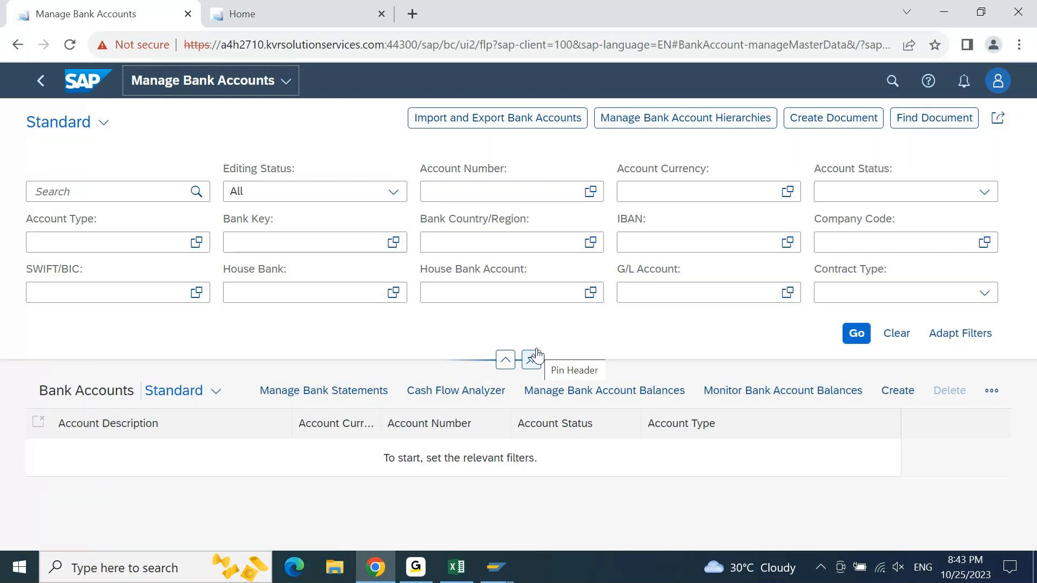
left_click(941, 47)
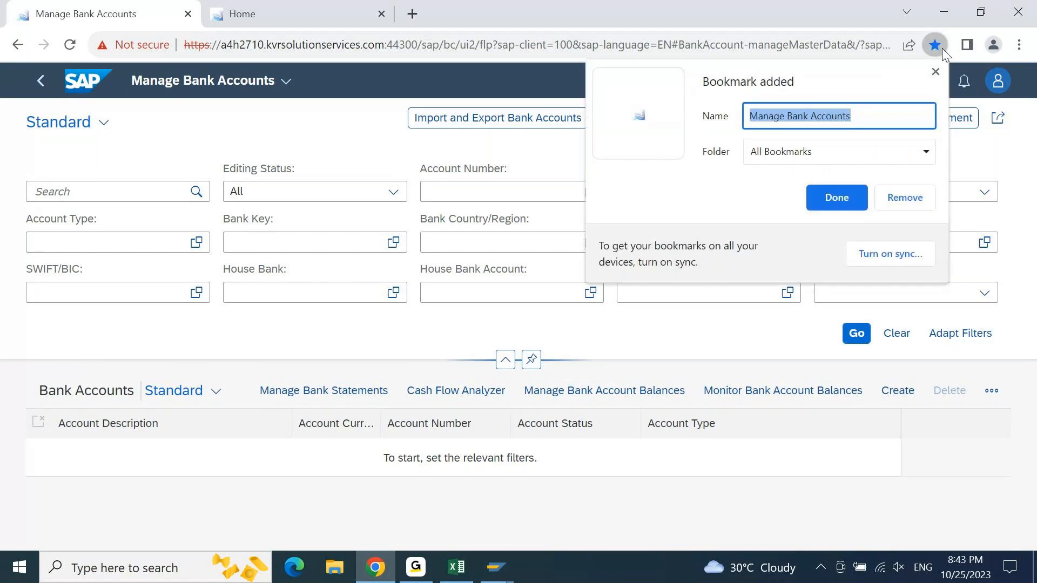
left_click(837, 197)
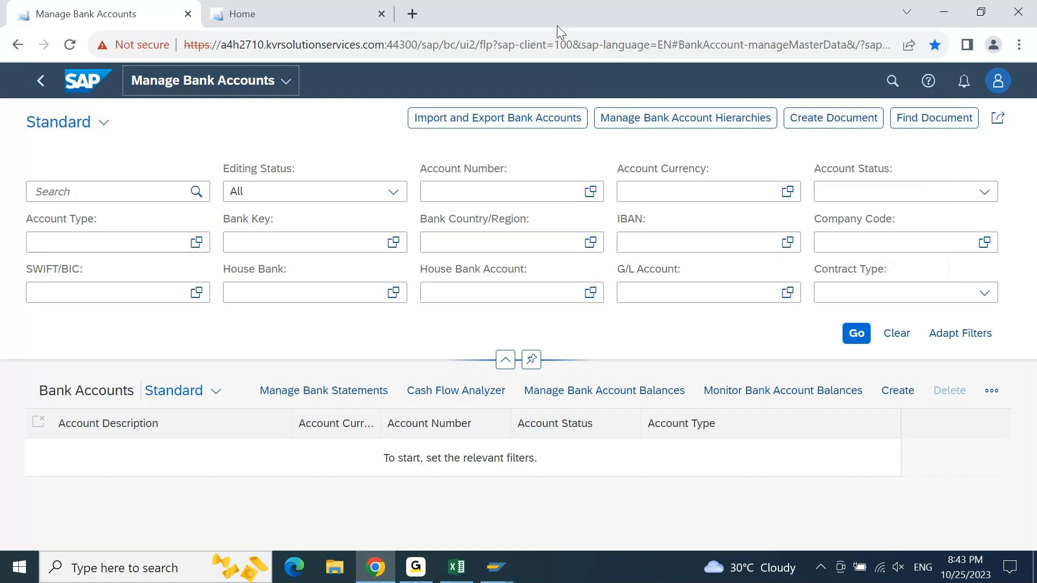
- Open a new browser tab and check the bookmark folder setting for that page without changing it
left_click(414, 13)
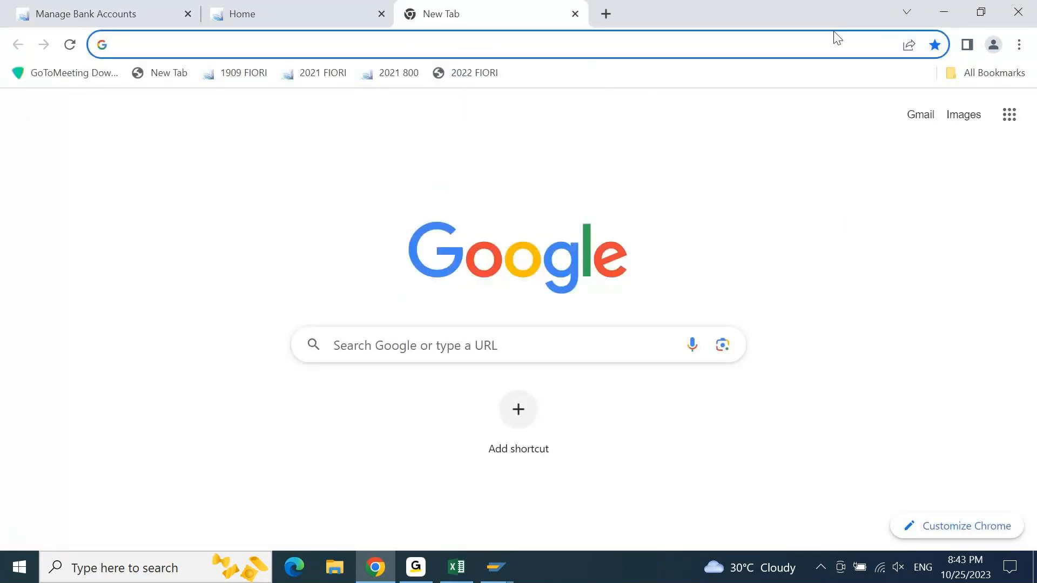
left_click(939, 49)
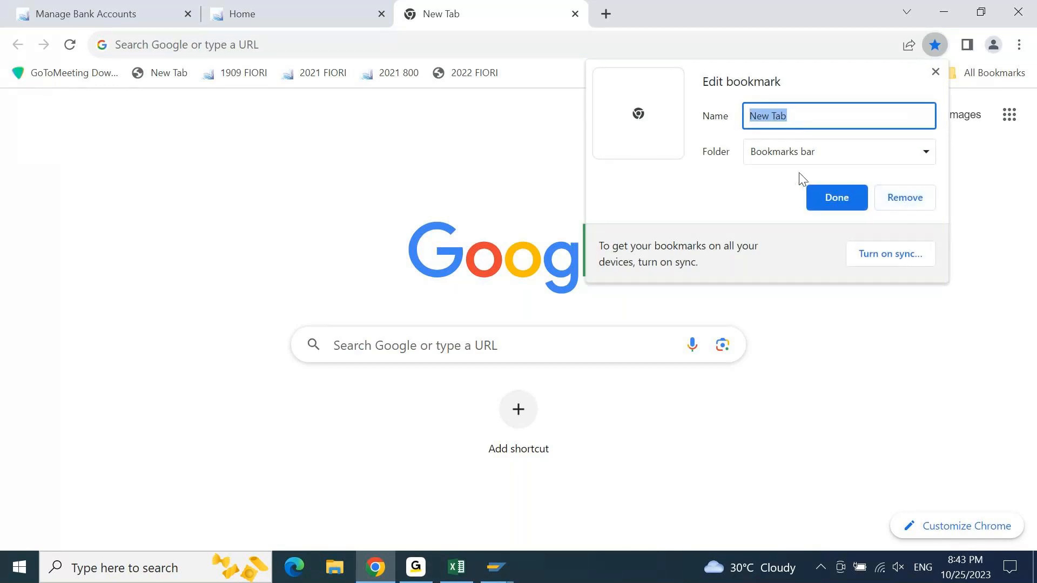
left_click(926, 153)
left_click(927, 155)
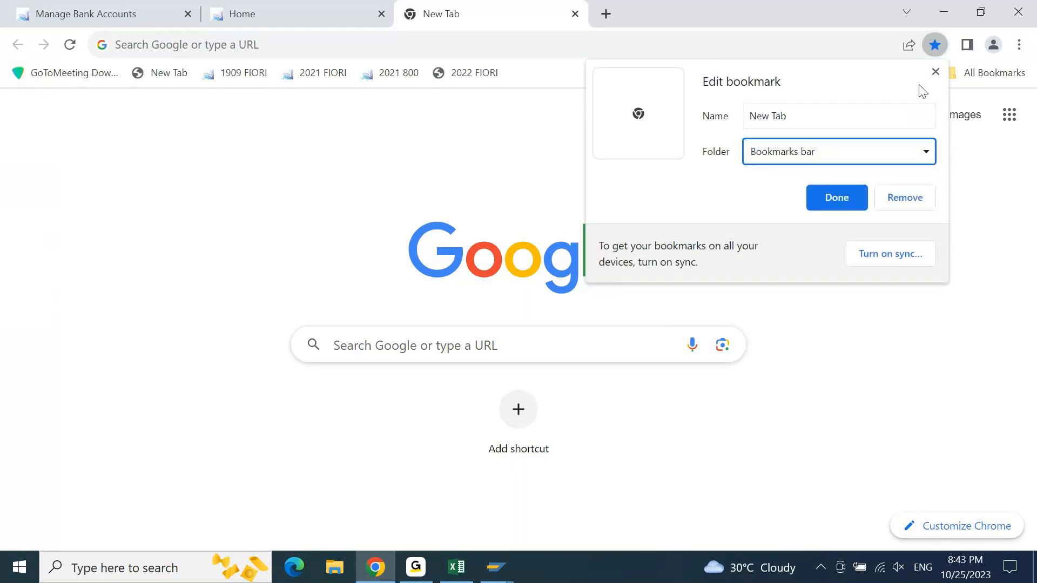
left_click(938, 74)
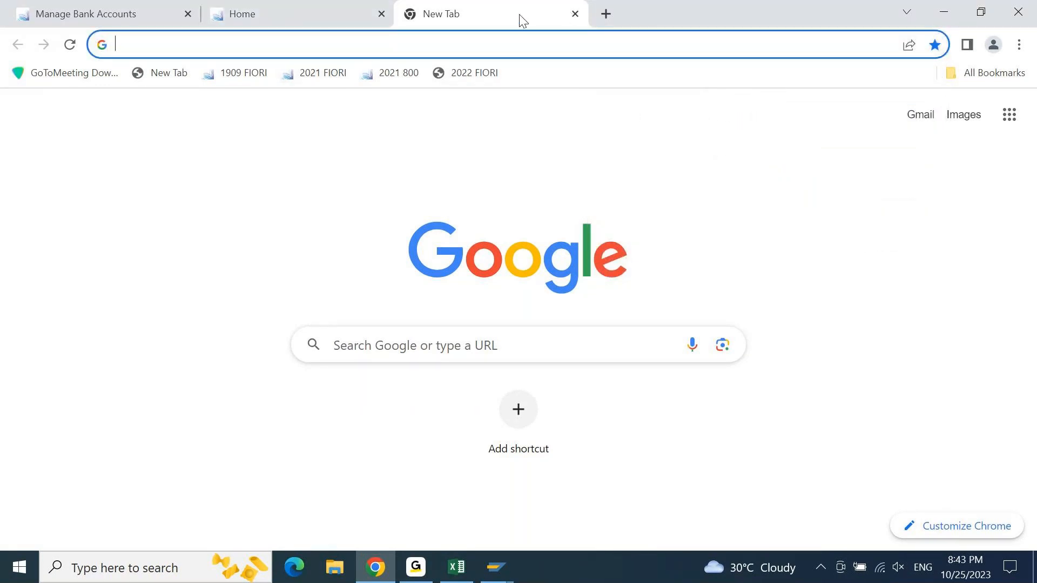
- Try the saved Manage Bank Accounts bookmark in the new browser tab, and close that tab
left_click(998, 75)
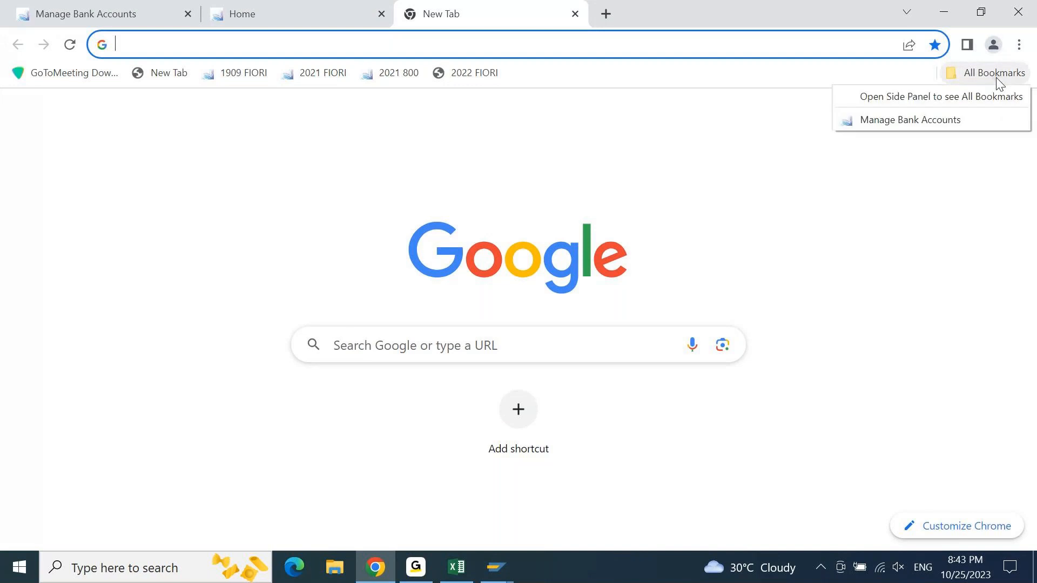
left_click(912, 119)
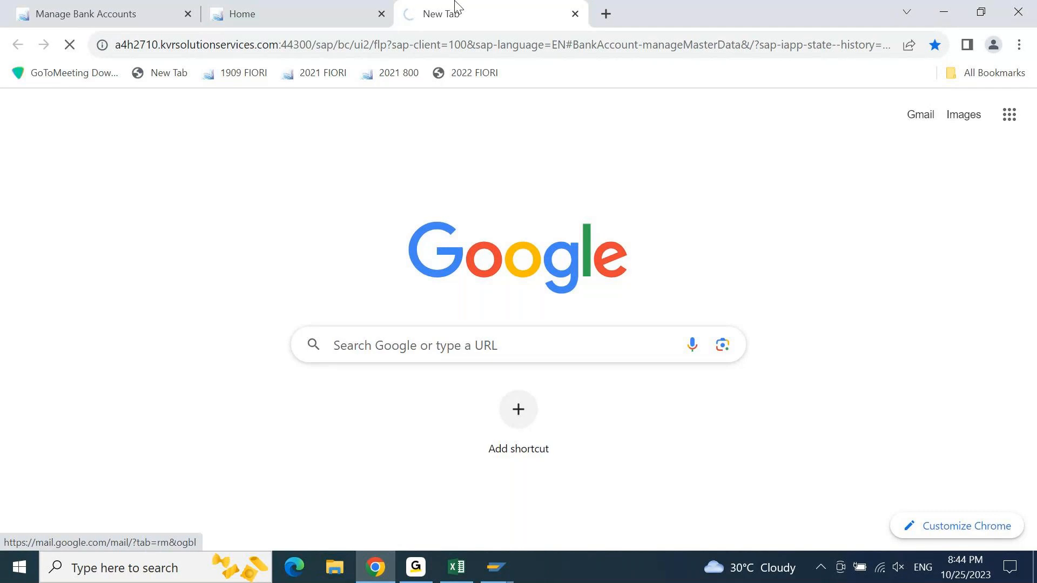
left_click(140, 7)
left_click(537, 4)
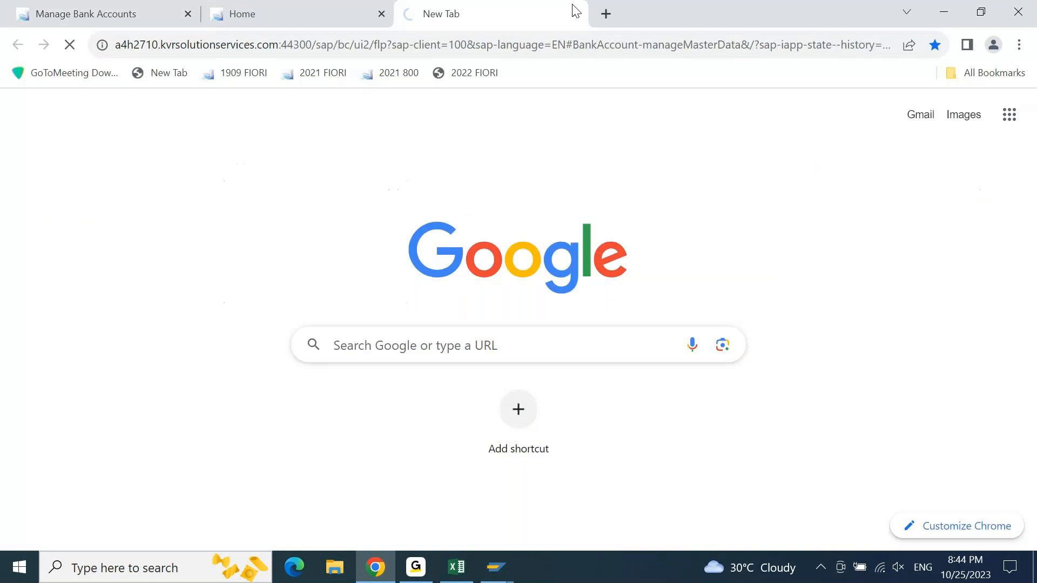
left_click(575, 13)
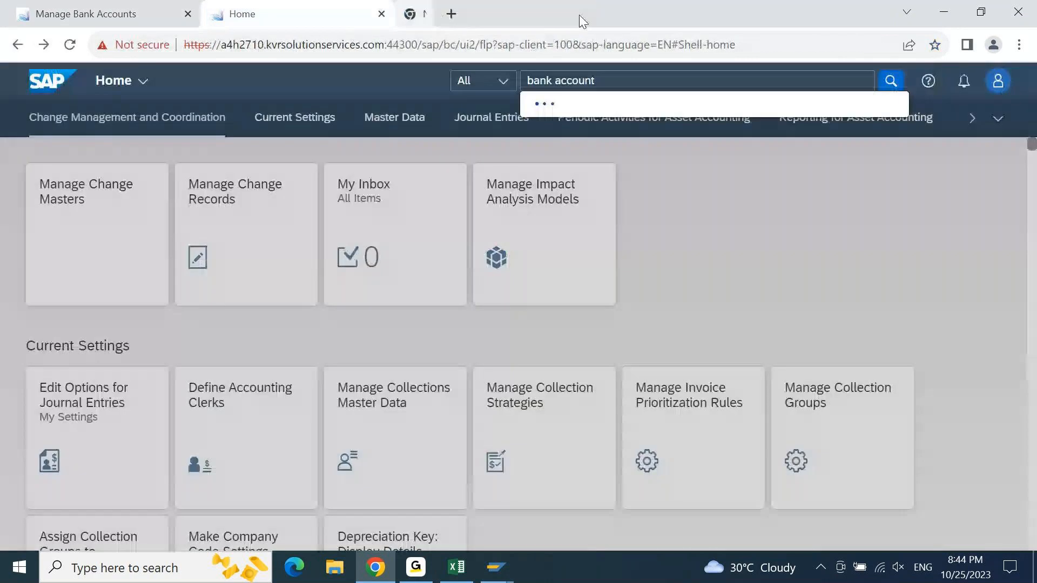
- Start a new bank account in Manage Bank Accounts for company code 9PBI with account type 01 (Current Account)
left_click(144, 12)
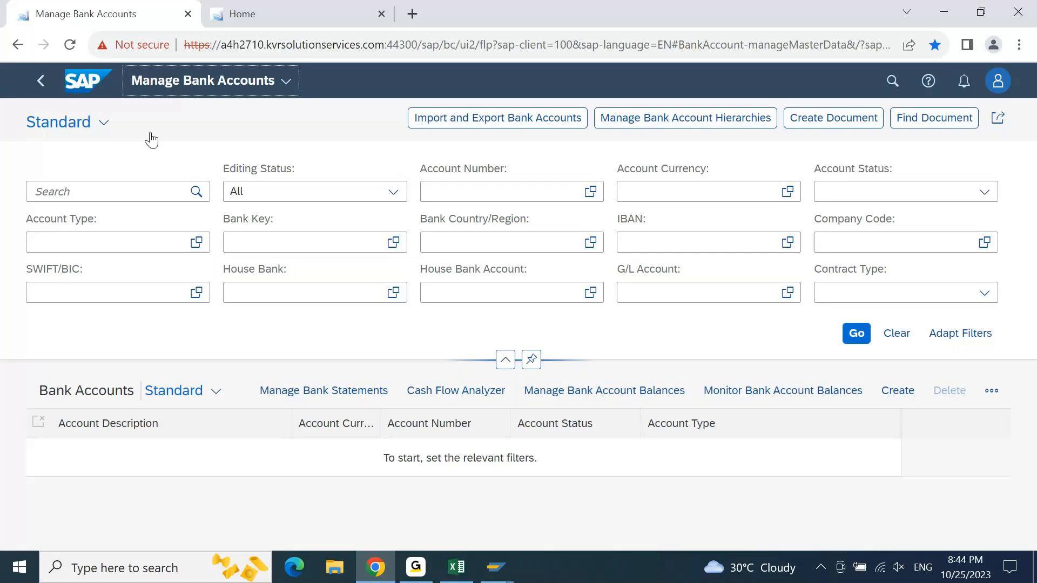
left_click(898, 390)
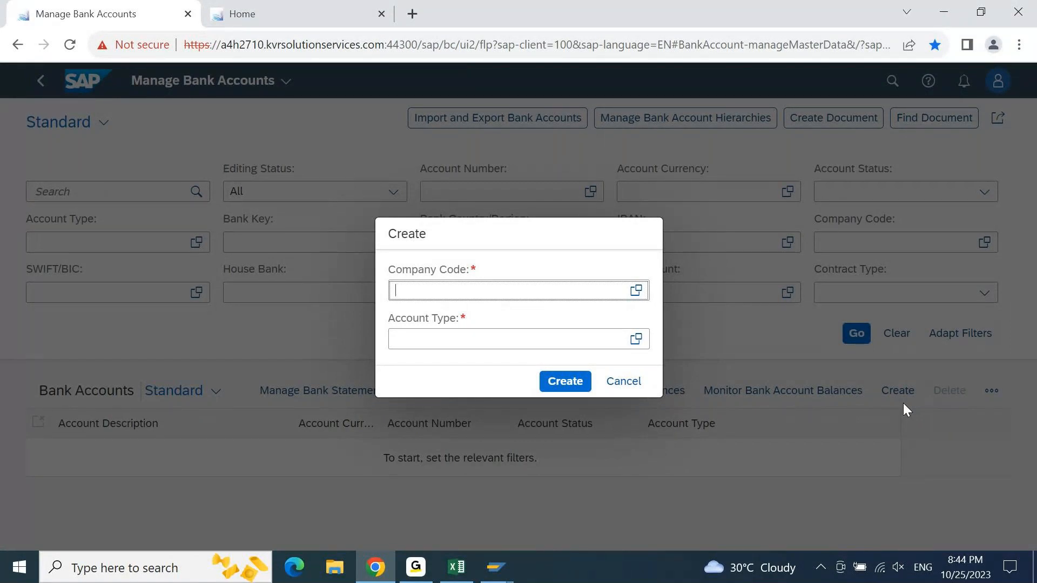
type("9PBI")
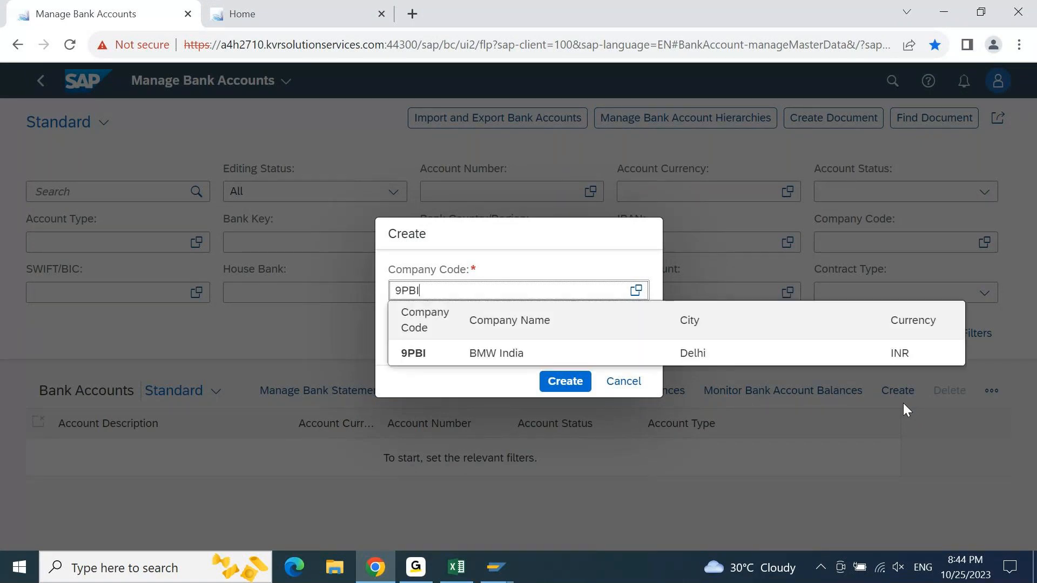
left_click(620, 346)
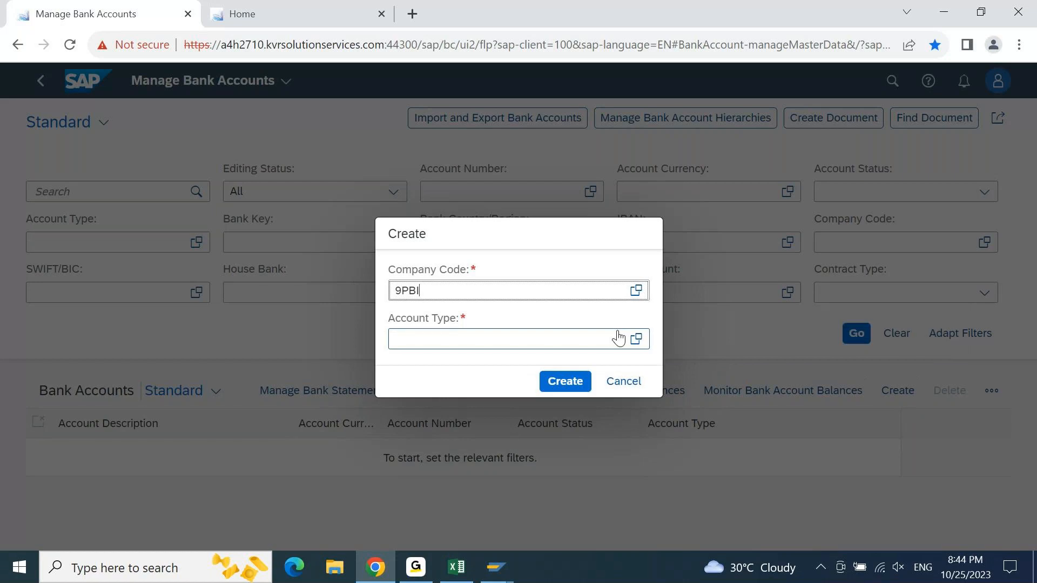
left_click(543, 344)
type("01")
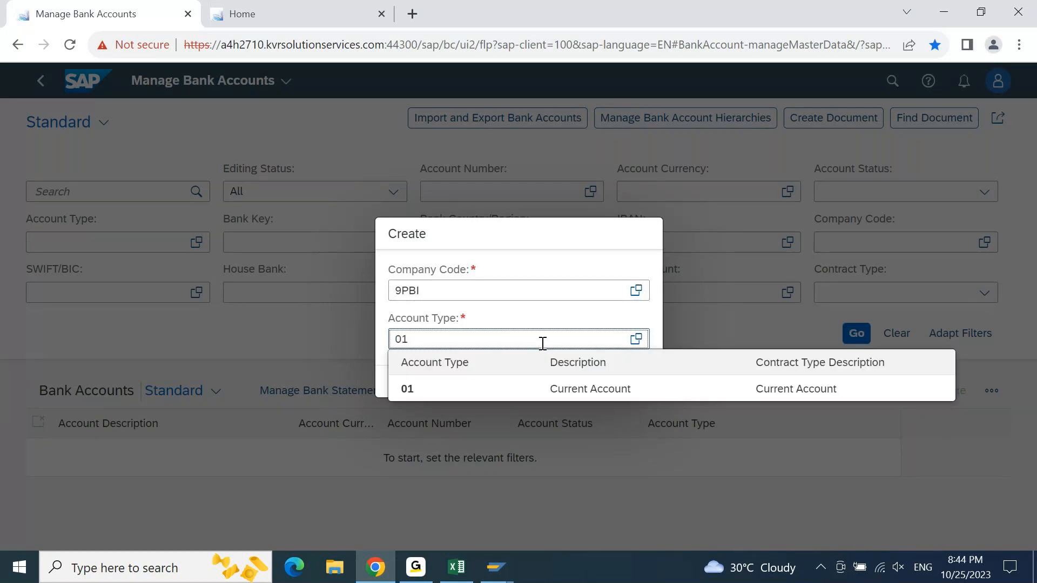
left_click(565, 390)
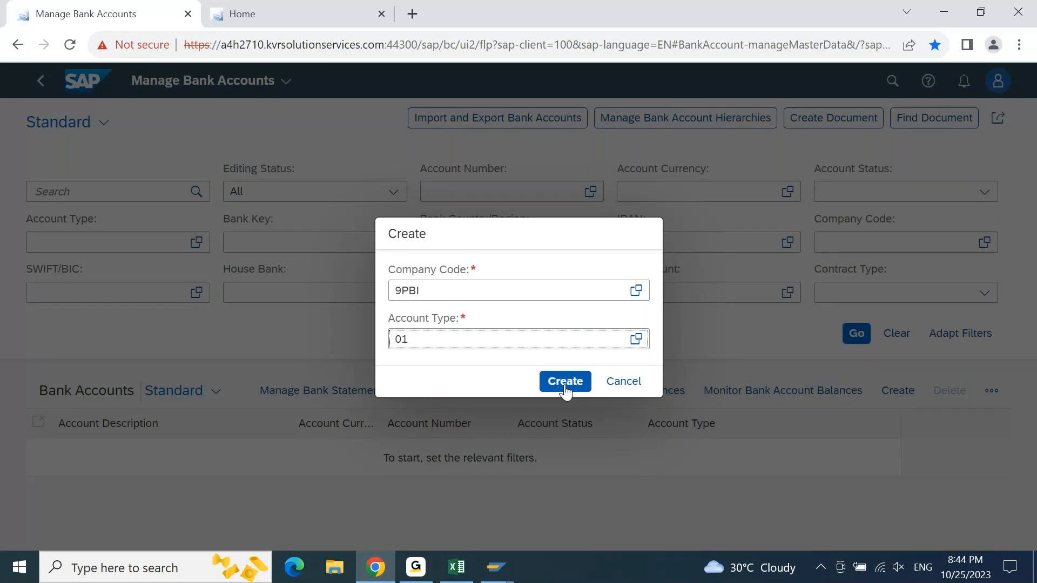
left_click(565, 386)
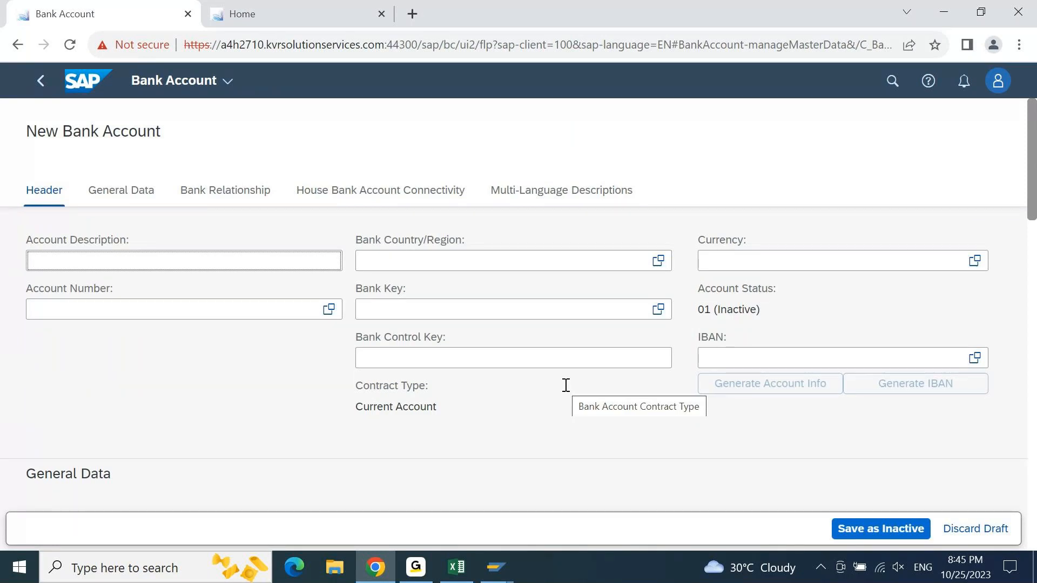
- Copy "HDFC *256*" from the long text of the HDFC check outgoing G/L account in SAP GUI, and return to the browser
left_click(83, 263)
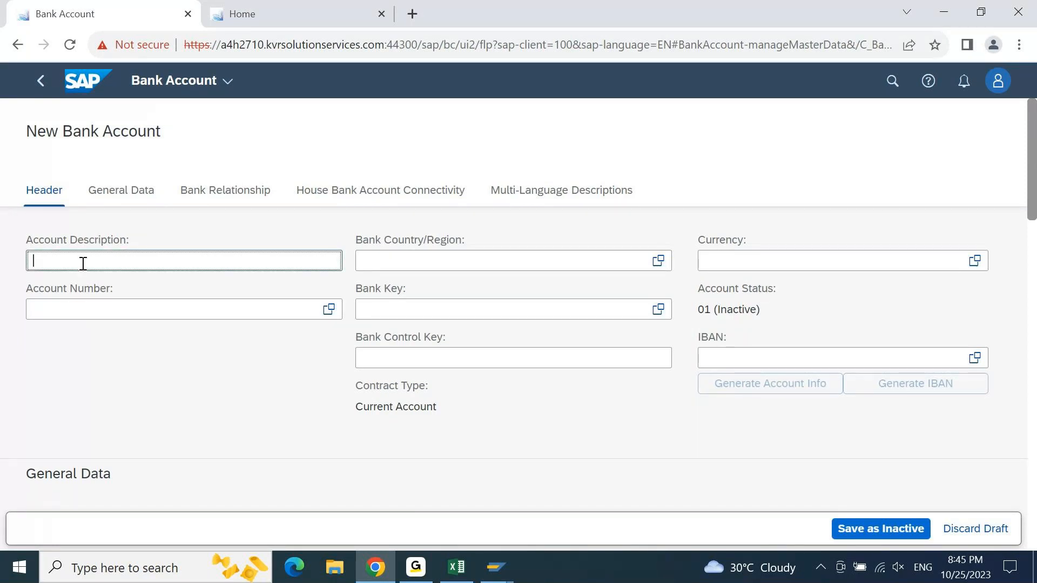
left_click(496, 570)
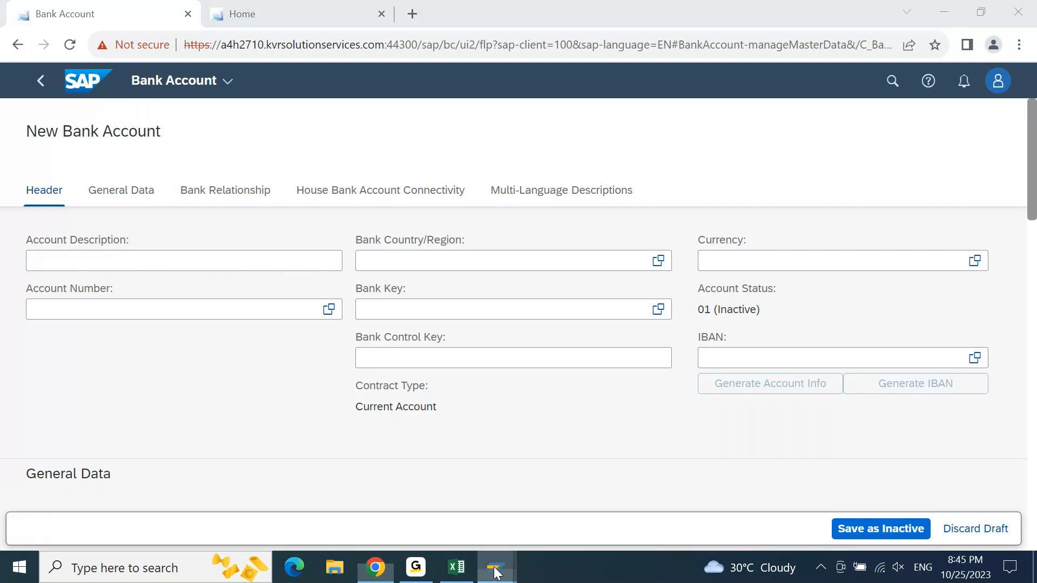
left_click(332, 514)
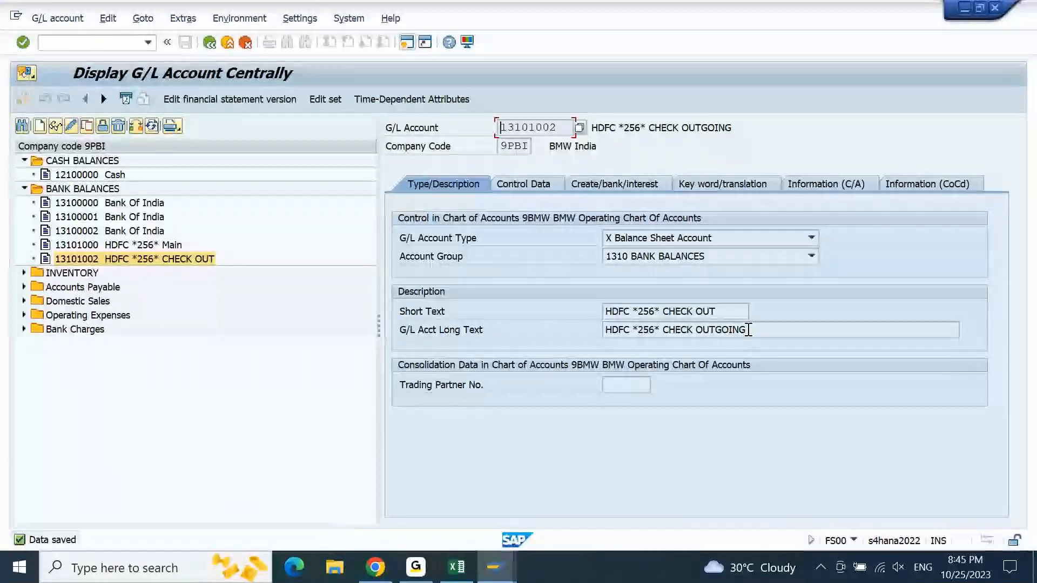
left_click(664, 330)
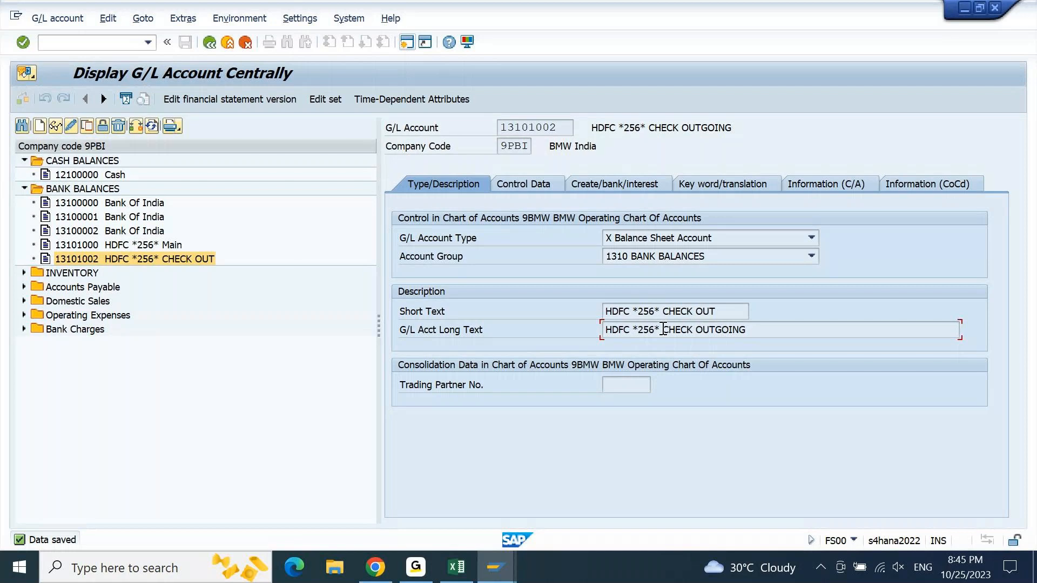
left_click_drag(663, 329, 598, 339)
key("ctrl+c")
key("alt+Tab")
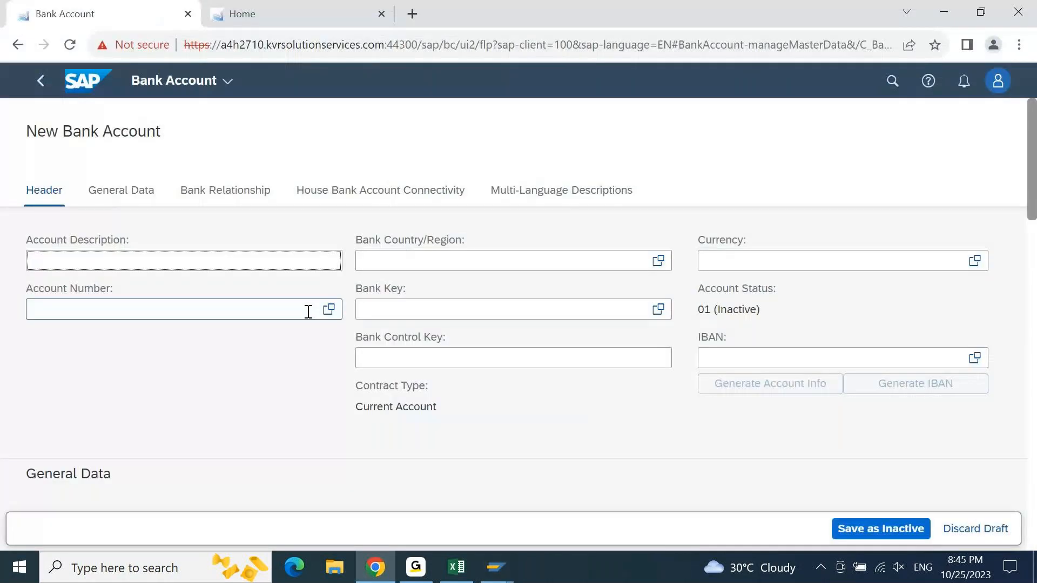
- Set the new bank account's description to "HDFC CURRENT ACCOUNT *256* - INR" using the copied text
key("ctrl+v")
type("CURRENT ACCOUN")
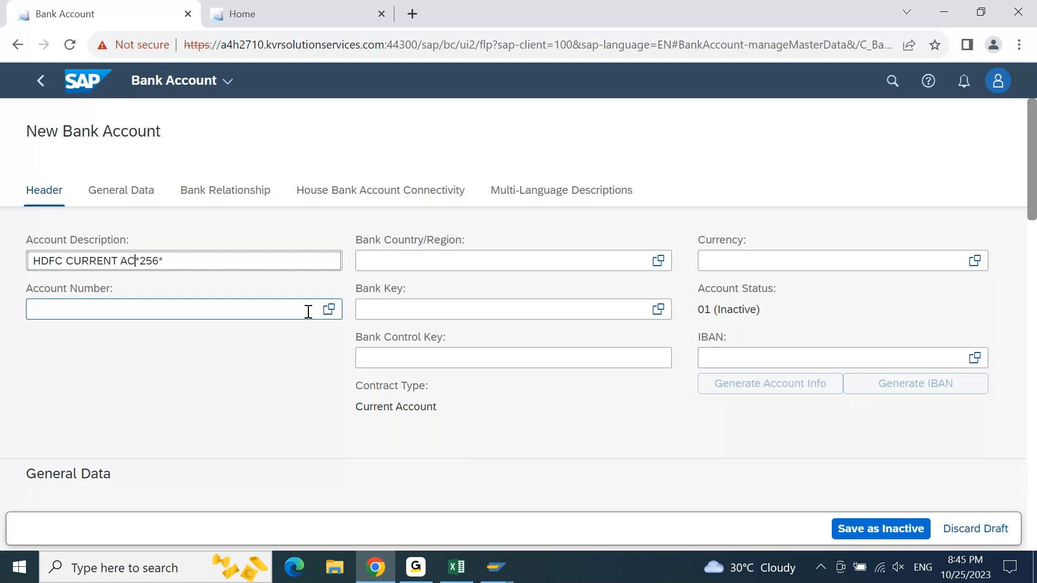
type("T")
key("Right")
key("Right")
key("Right")
type("- INR")
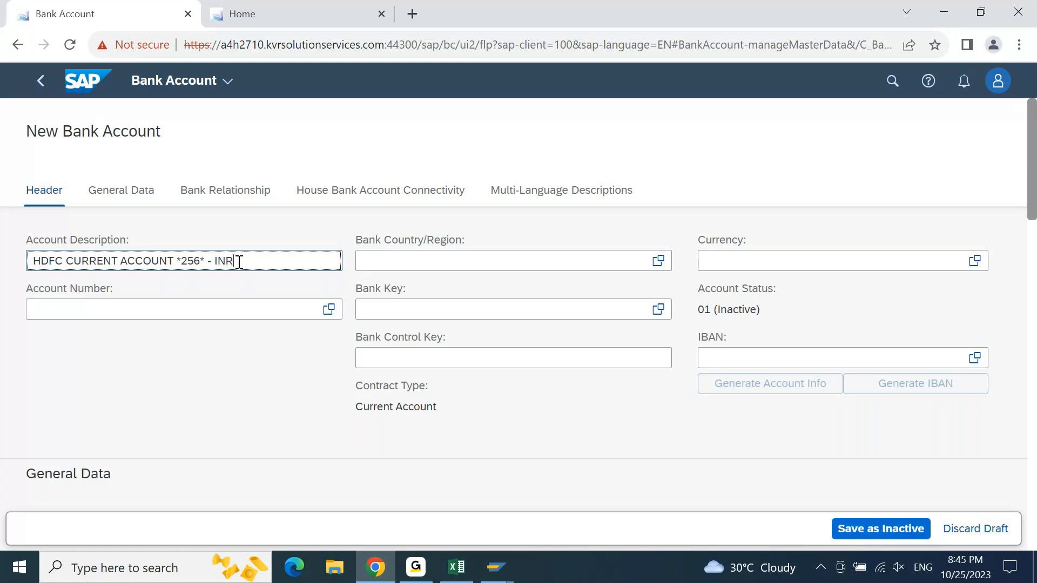
- Set the new bank account's country/region to IN (India) and its currency to INR
left_click(467, 261)
type("IN")
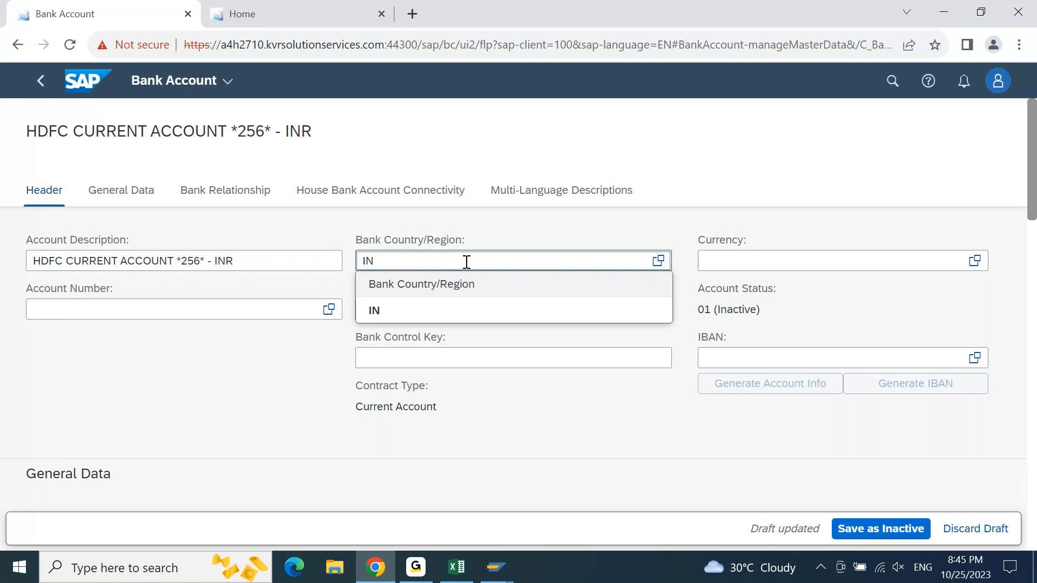
left_click(418, 311)
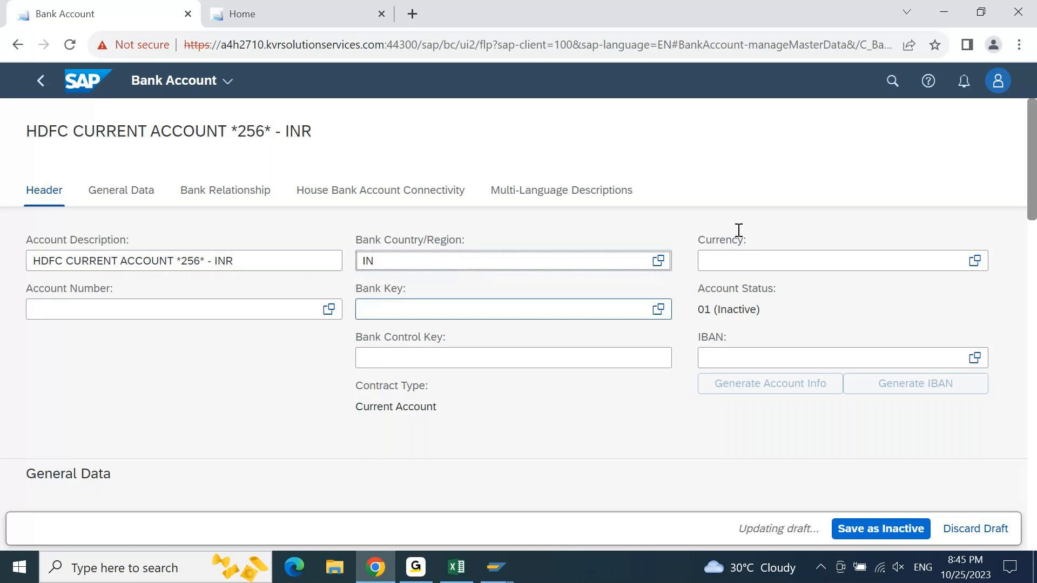
left_click(780, 262)
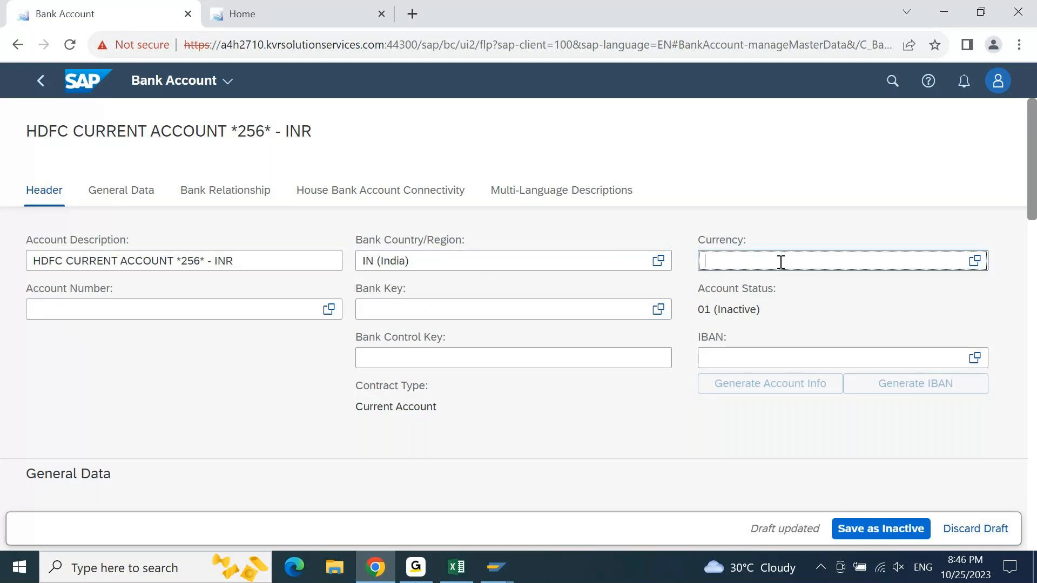
type("INR")
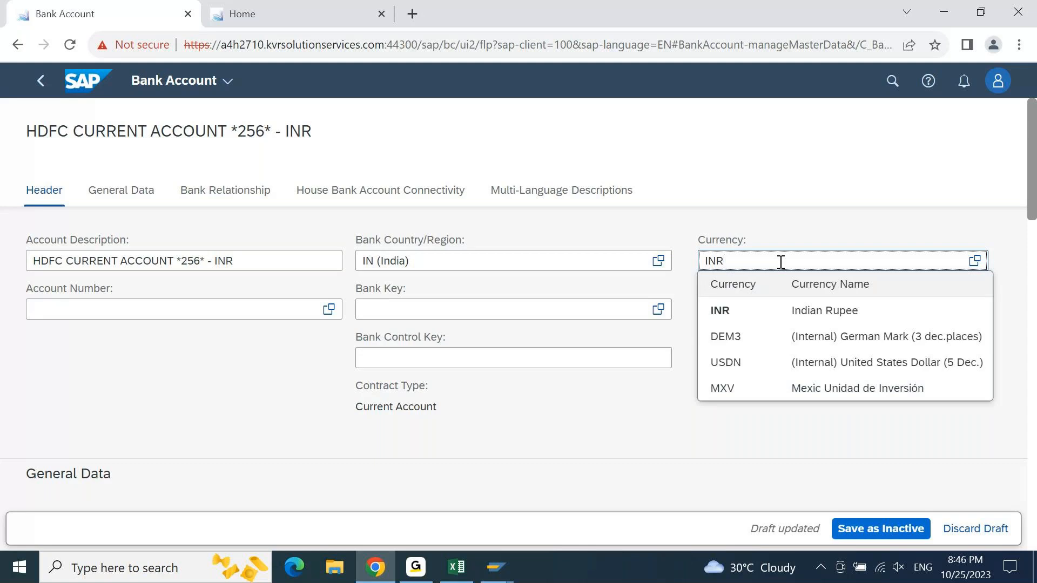
left_click(780, 309)
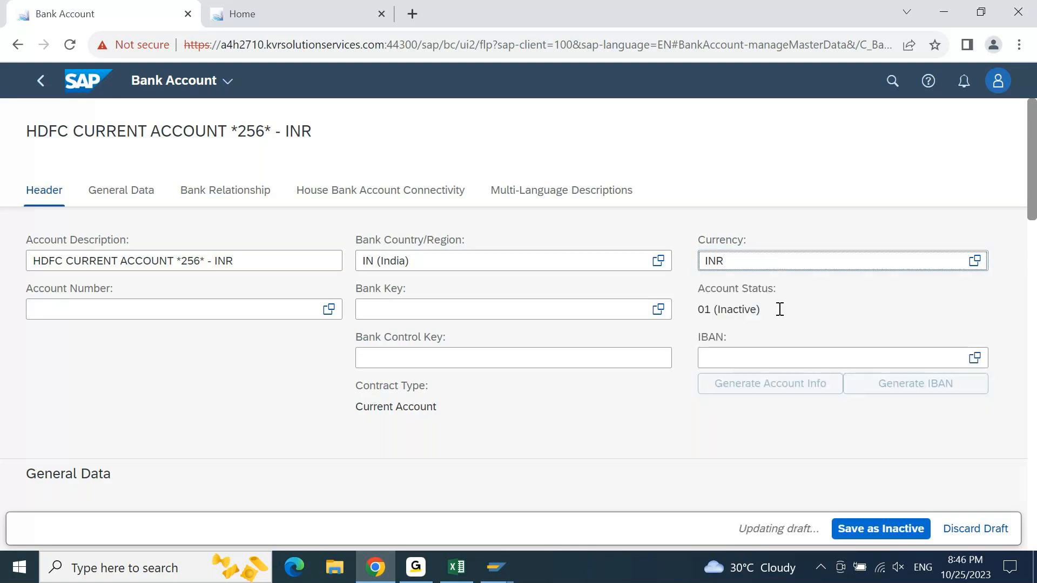
- Enter the bank account number and assign bank key HDFC228865 (HDFC BANK) to the new account
left_click(118, 311)
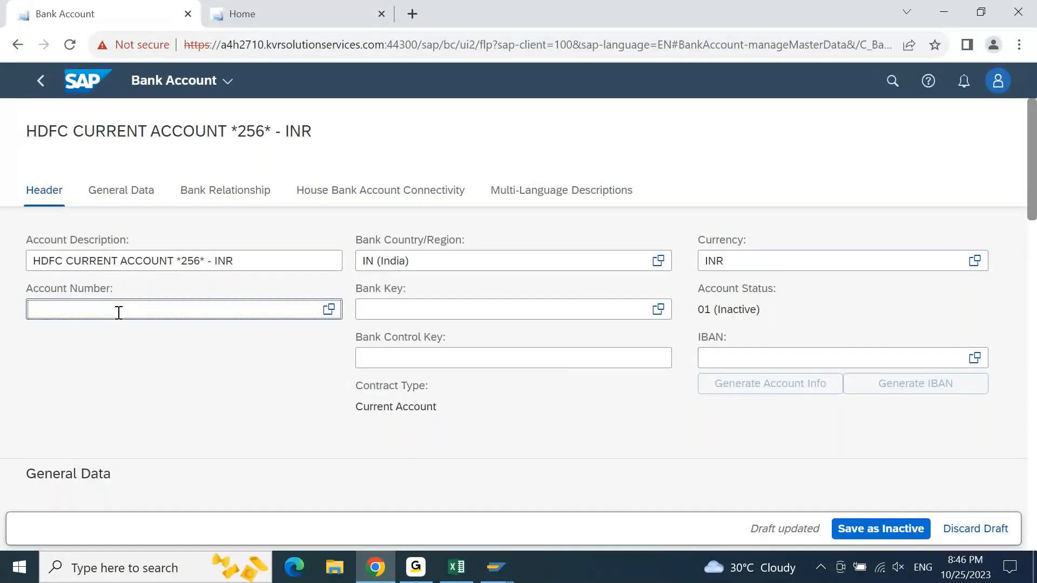
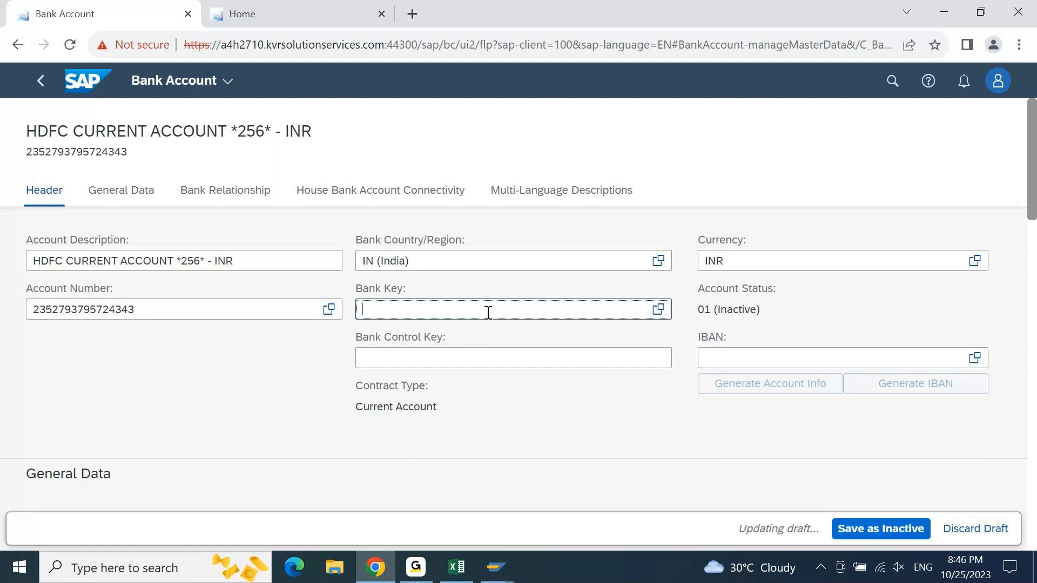
type("HDFC01")
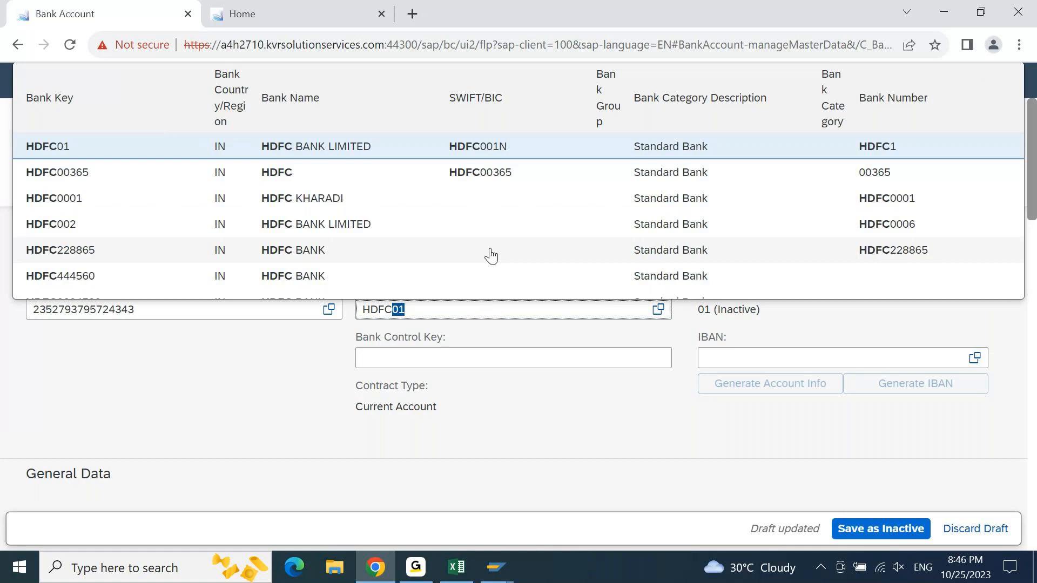
left_click(453, 254)
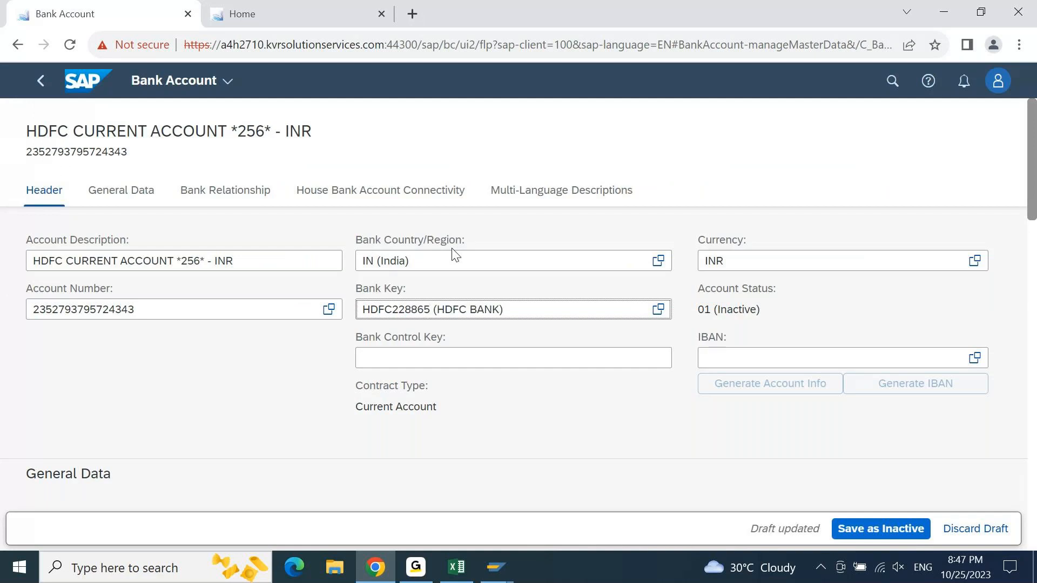
key("Return")
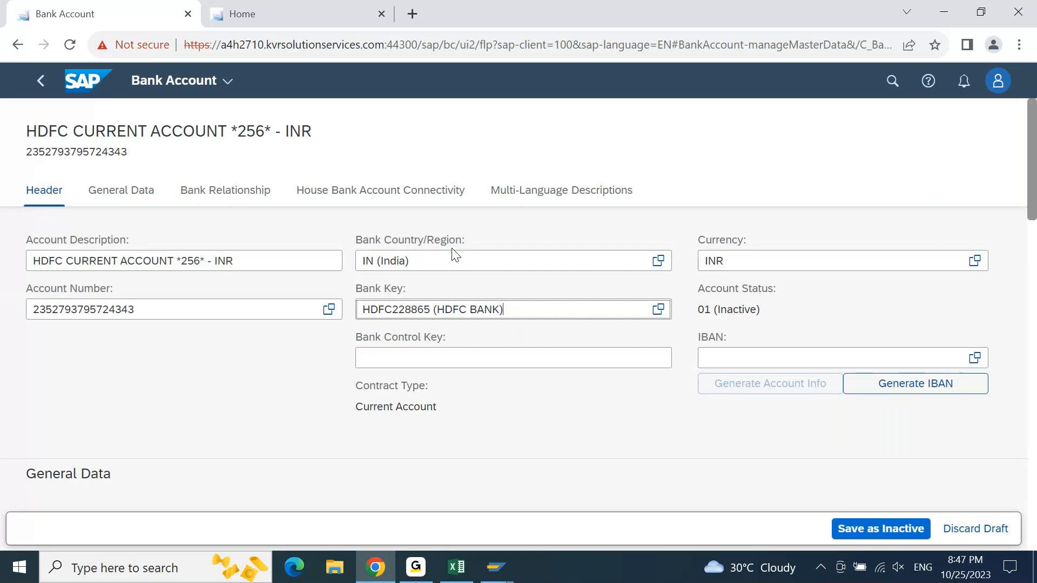
- Replace the last three digits of the account number so they match the digits in the account description
left_click(168, 310)
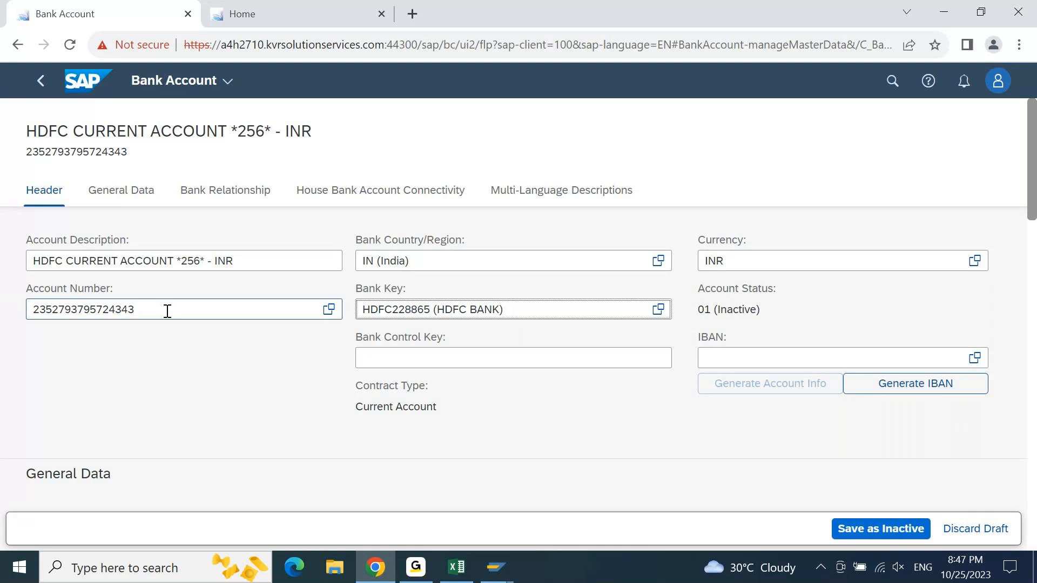
key("shift+Left")
key("shift+Left")
key("shift+Left")
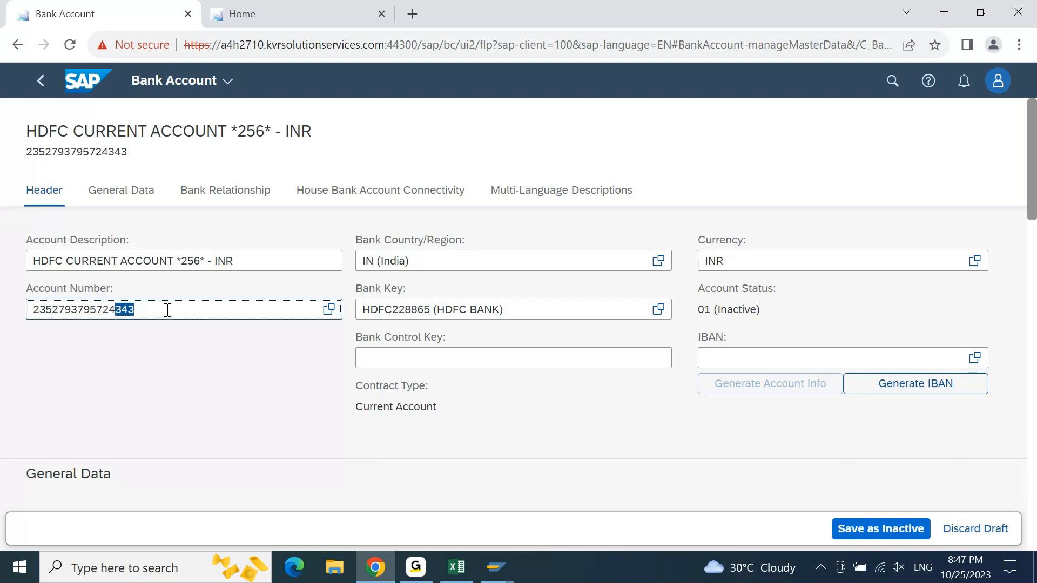
type("256")
left_click_drag(115, 310, 144, 309)
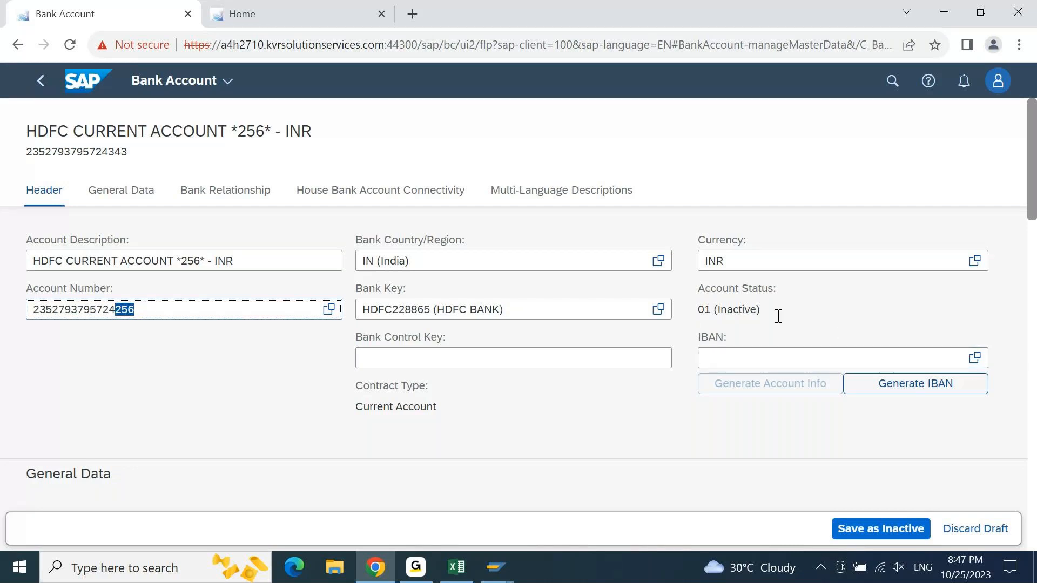
- Review the new account's status and its General Data and Bank Relationship sections
left_click_drag(767, 311, 701, 313)
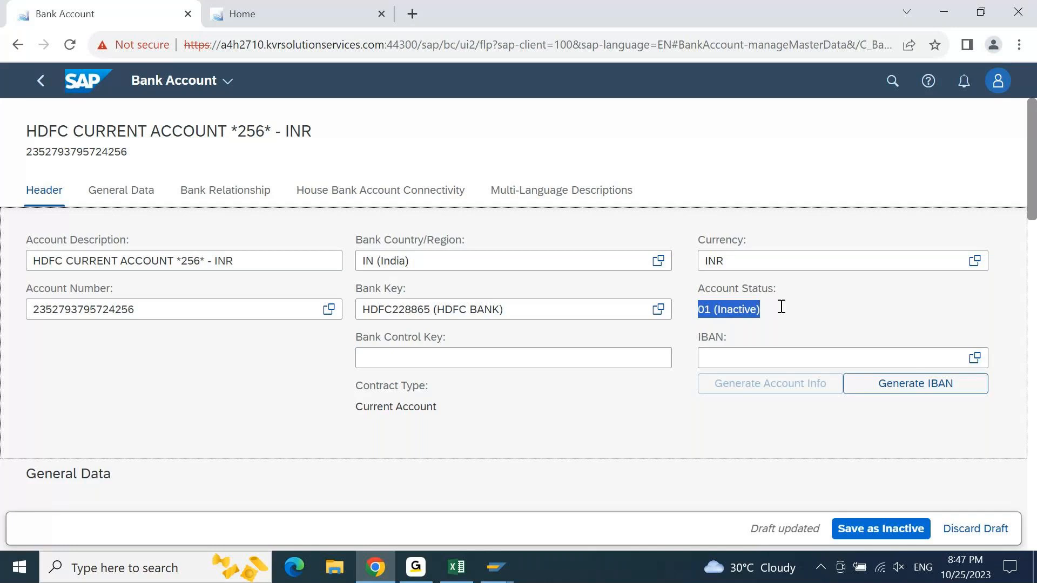
left_click_drag(1034, 216, 1033, 279)
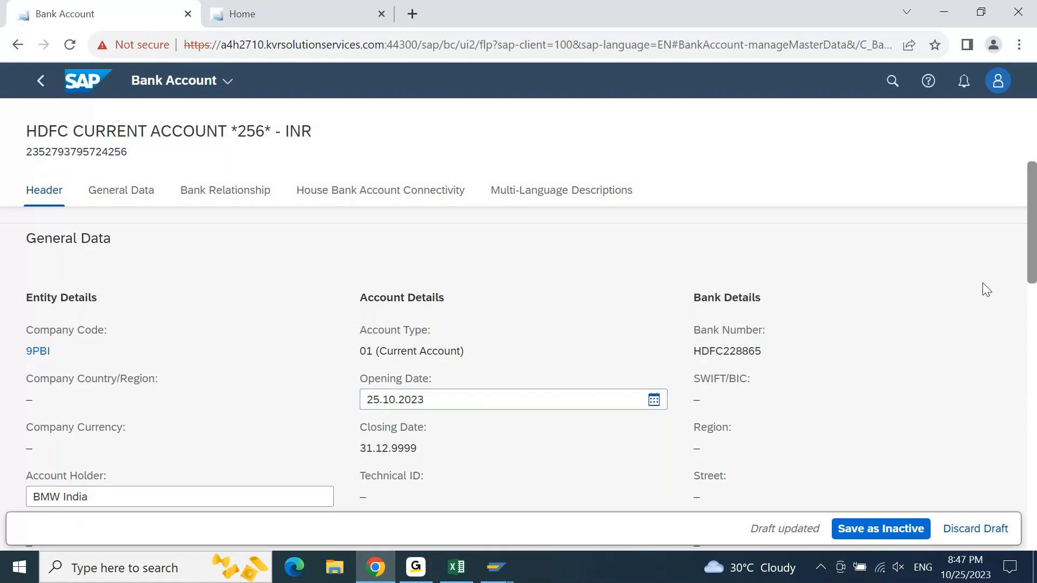
left_click_drag(1030, 269, 1026, 321)
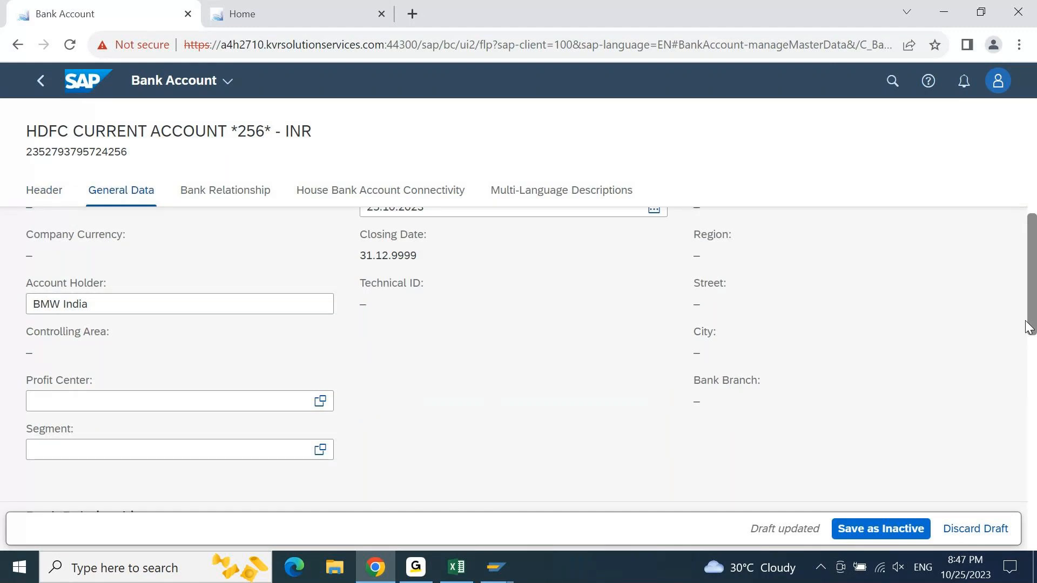
left_click_drag(1027, 326, 1024, 437)
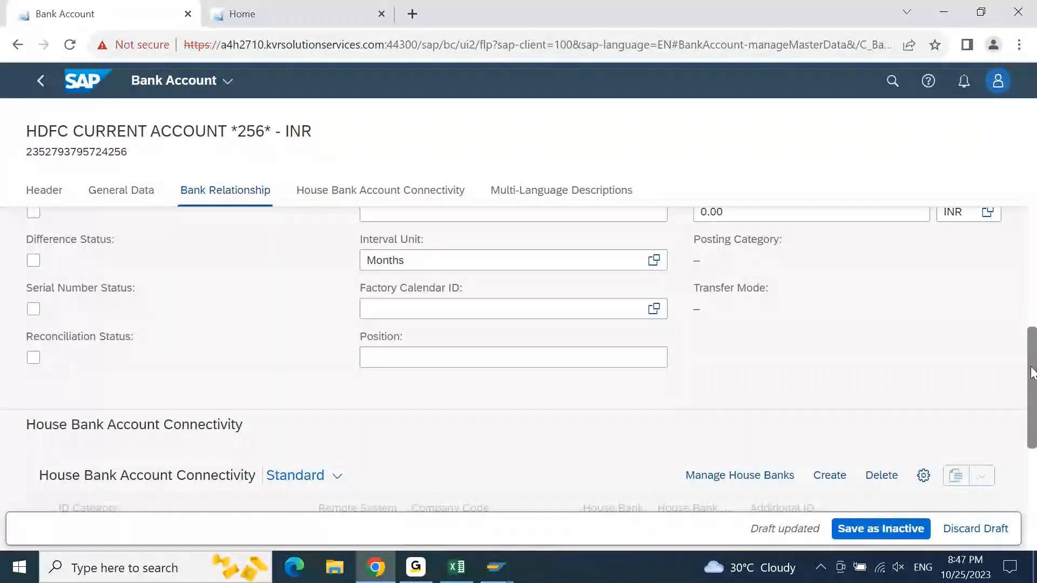
left_click_drag(1032, 374, 1034, 135)
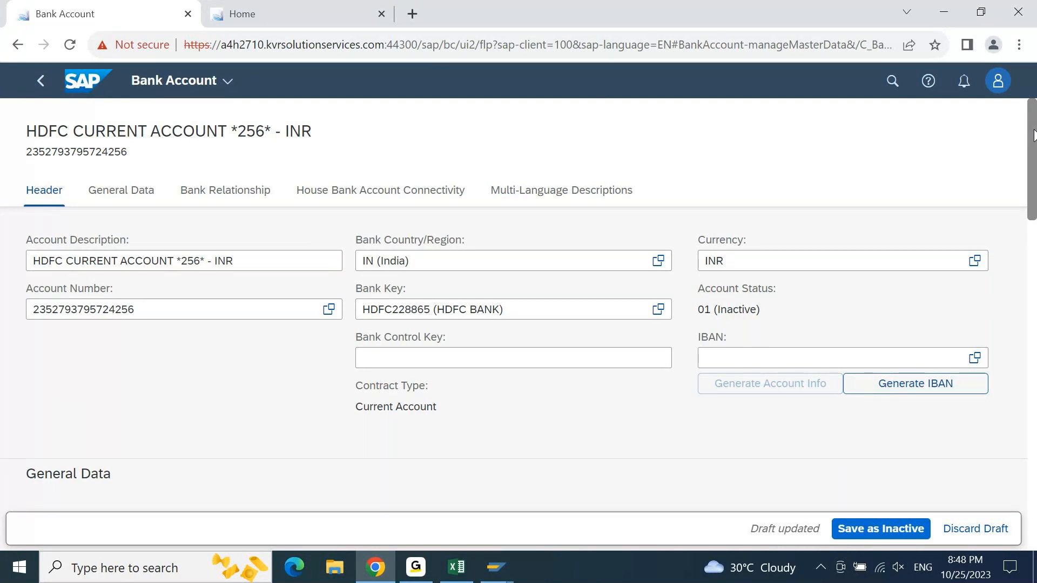
left_click(115, 195)
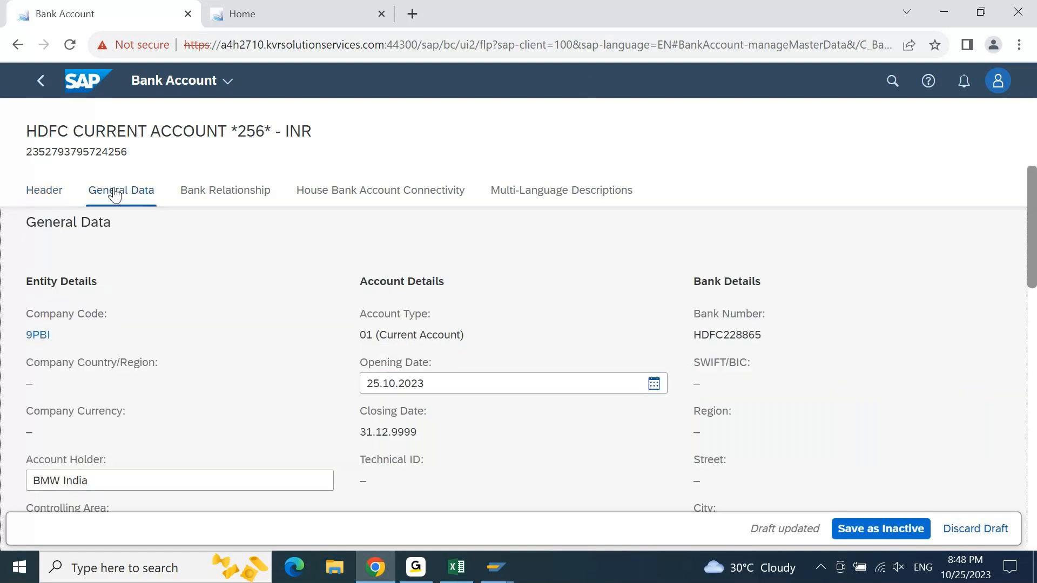
left_click(227, 196)
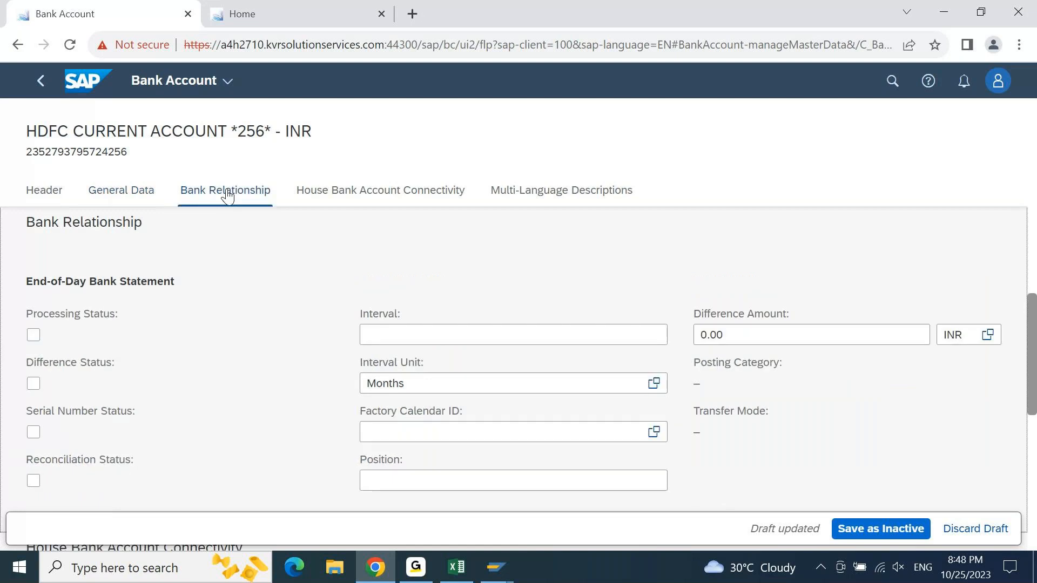
- Create a house bank account connectivity of ID category 01 for company code 9PBI, house bank HDFC and house bank account HDFC1
left_click(324, 192)
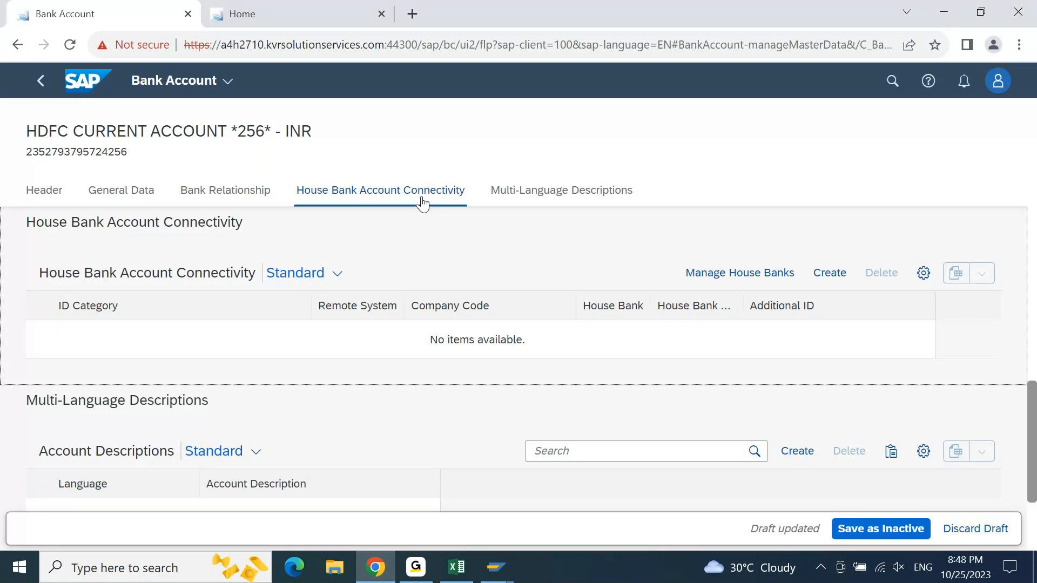
left_click(831, 279)
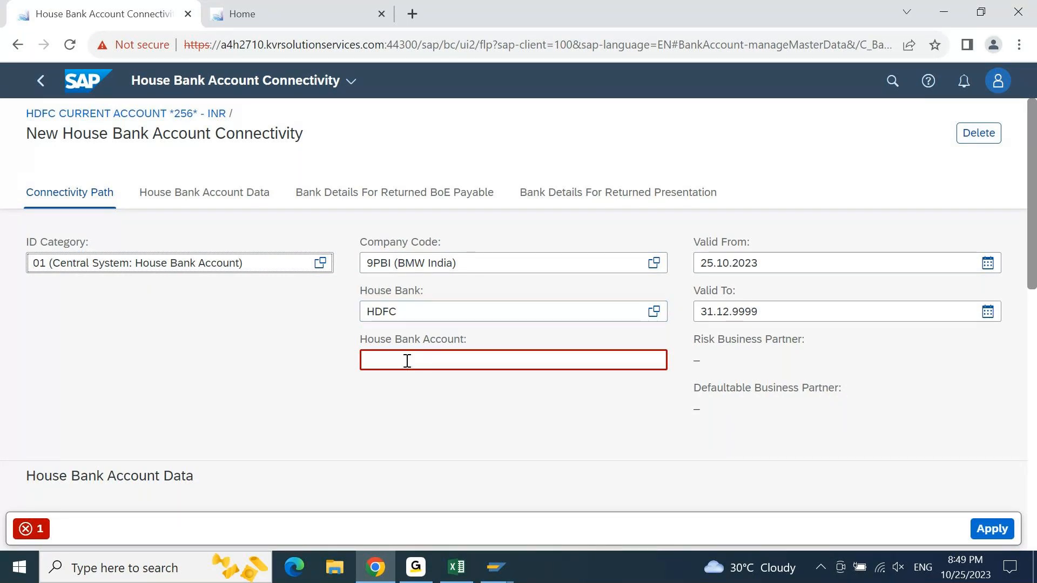
left_click(400, 314)
left_click(440, 360)
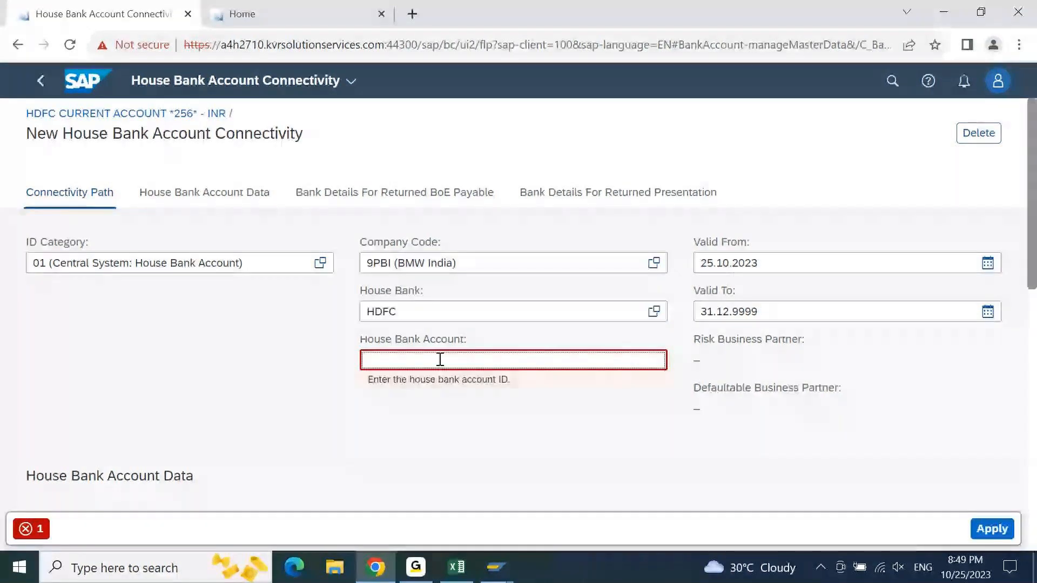
type("HDFC1")
key("Return")
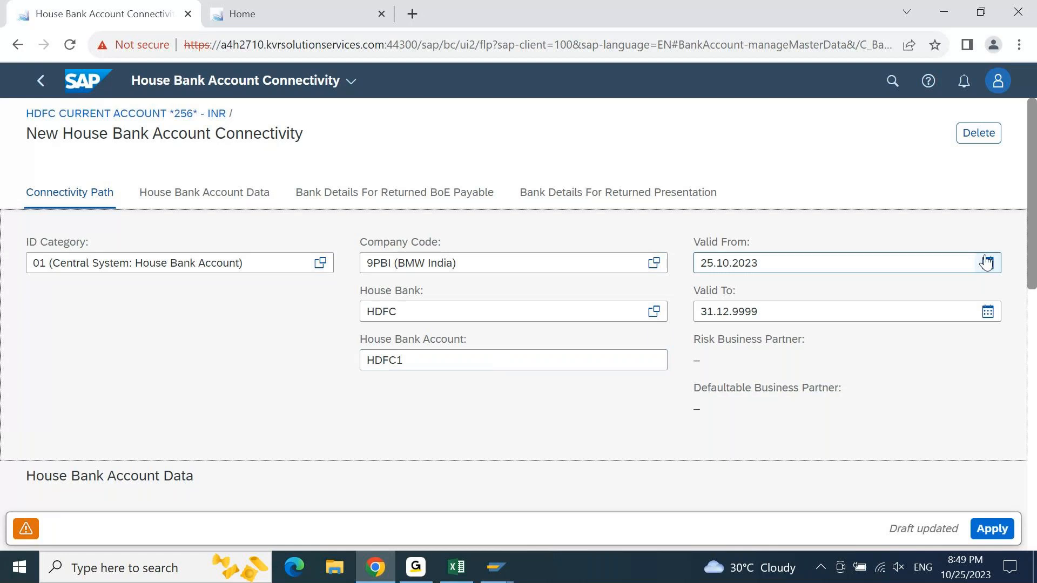
- Fill in the connectivity's G/L account with the number of the HDFC *256* Main account copied from SAP GUI
left_click_drag(1032, 211, 1027, 340)
left_click(82, 351)
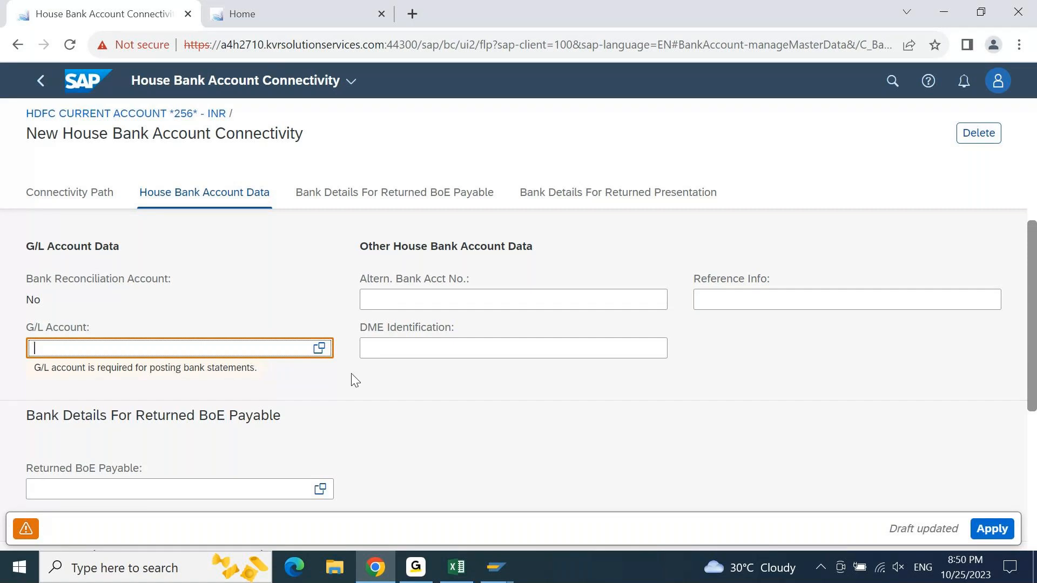
left_click(496, 569)
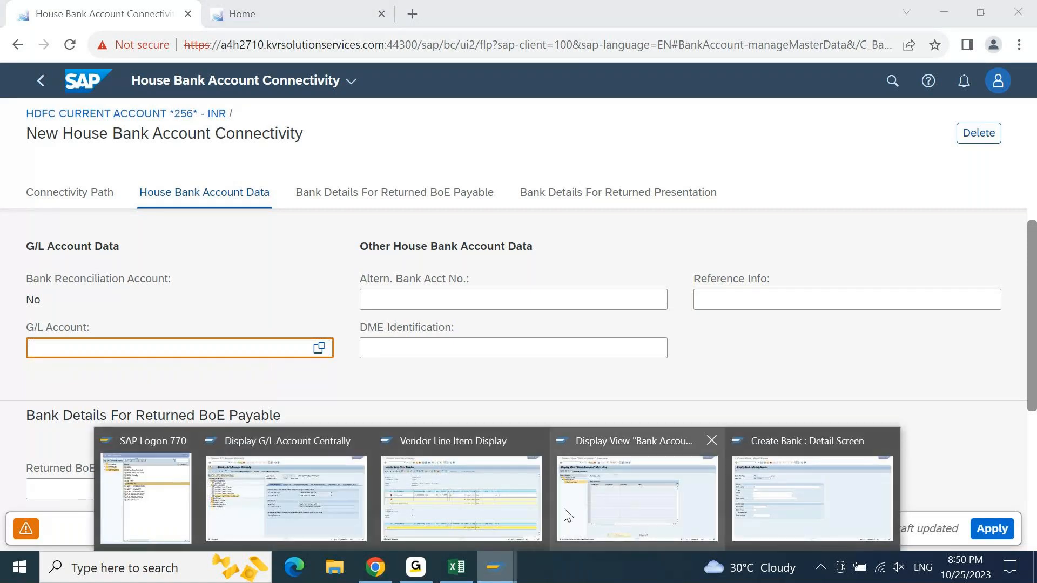
left_click(350, 494)
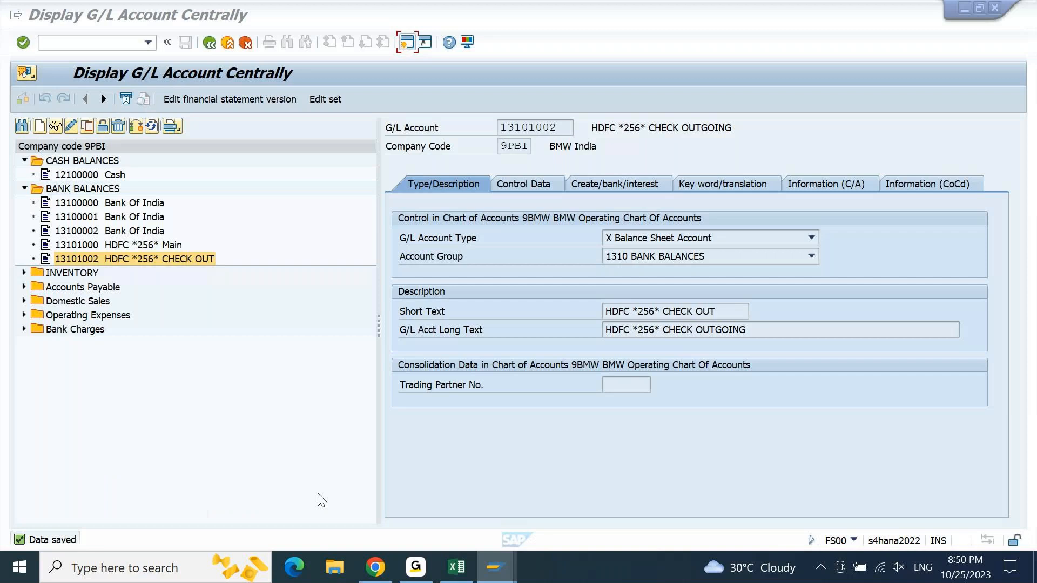
left_click(97, 245)
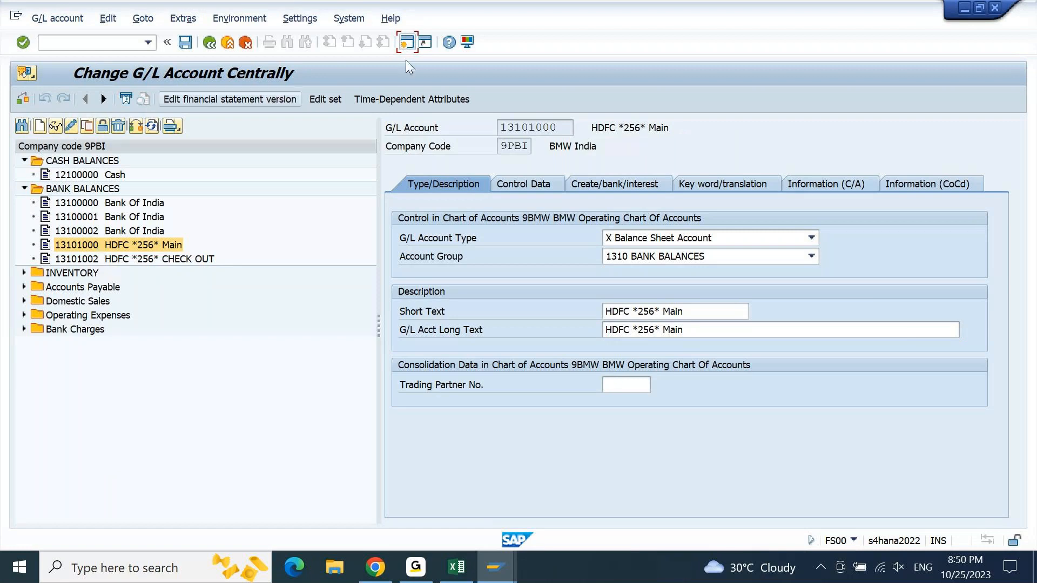
left_click(571, 131)
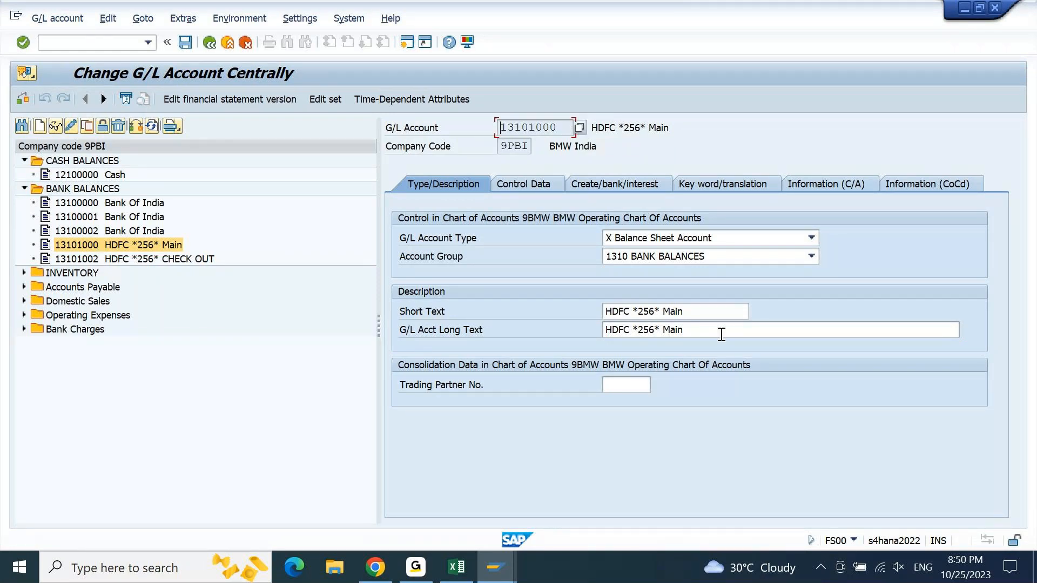
left_click(376, 569)
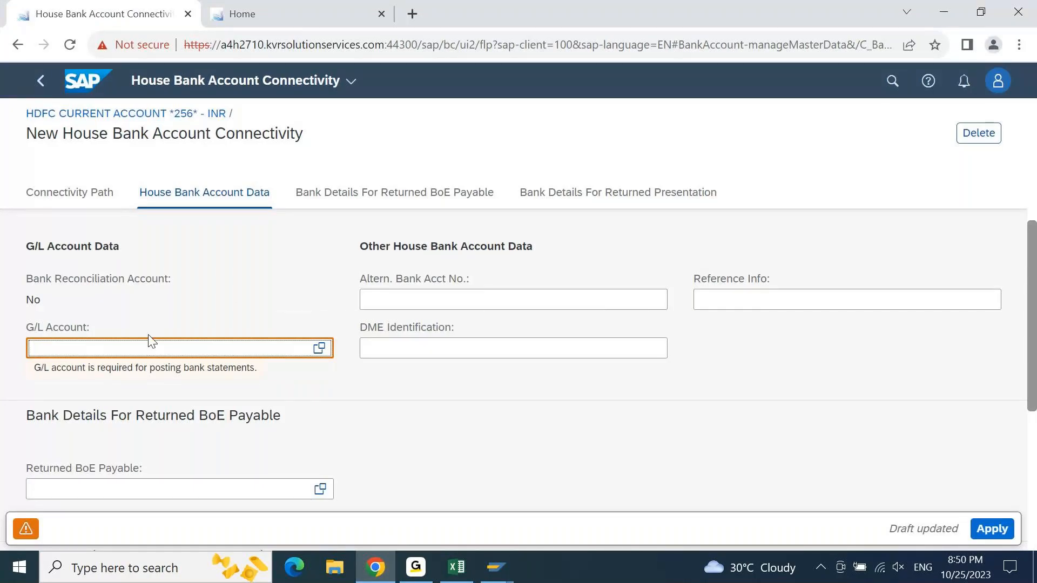
type("13101000")
key("Return")
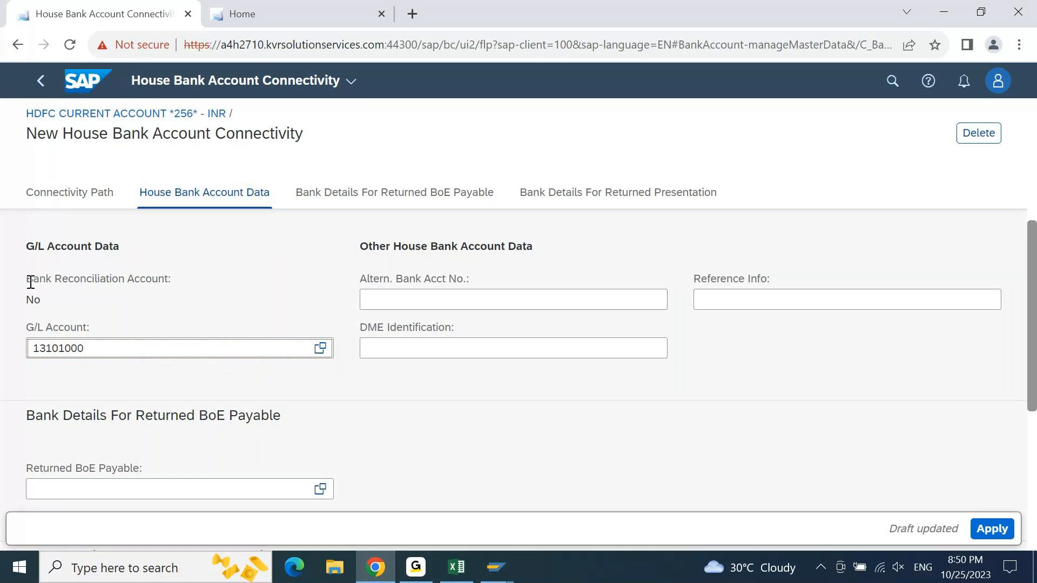
- Check the Bank Reconciliation Account indicator in the G/L account data of the new connectivity
left_click_drag(27, 279, 172, 278)
left_click_drag(58, 297, 21, 306)
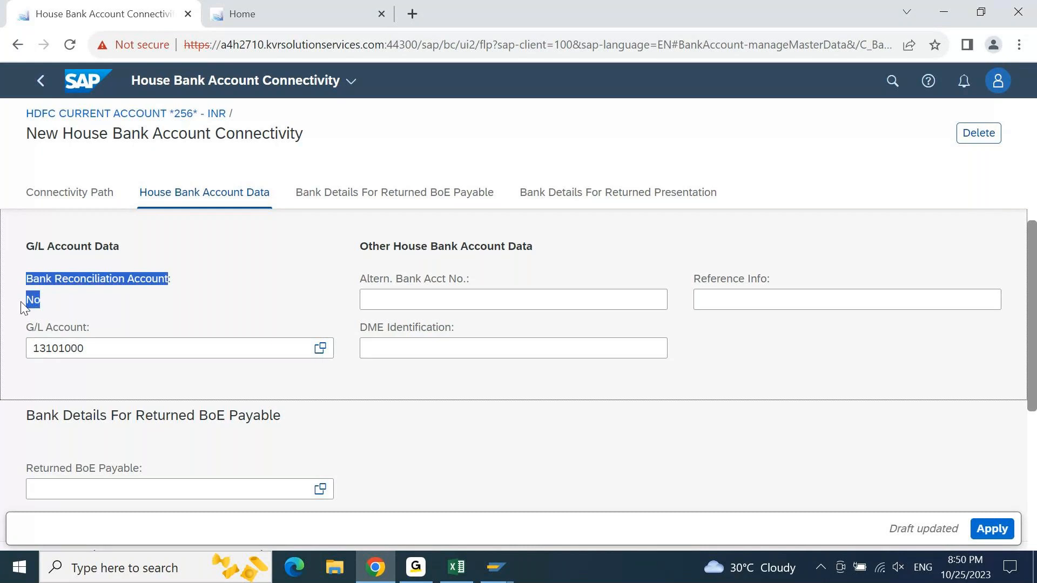
left_click(92, 284)
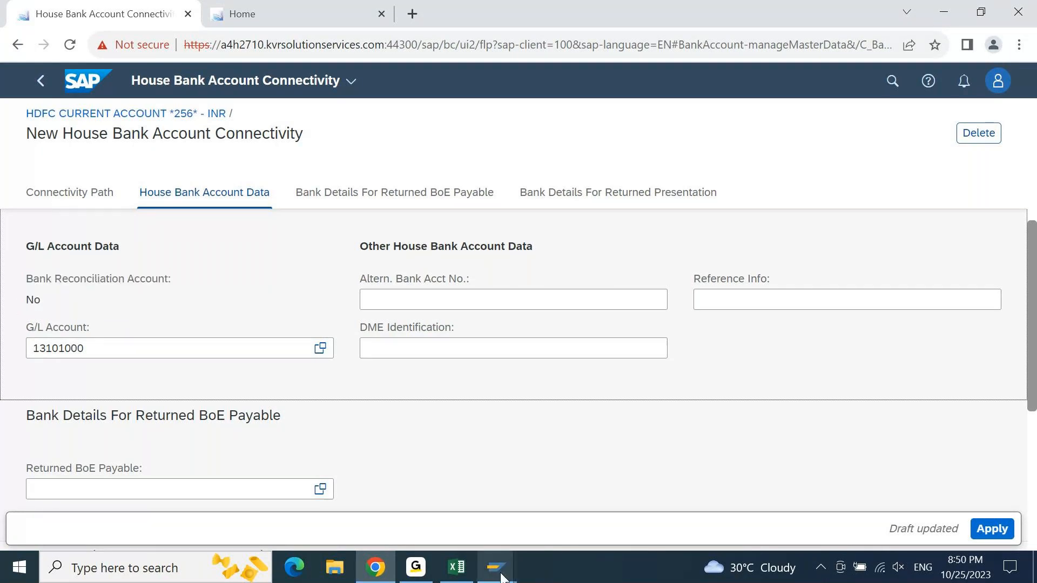
- In SAP GUI, try Cash Account as G/L account type for HDFC *256* Main, view its subtypes, and return to Balance Sheet Account
mouse_move(496, 567)
left_click(332, 516)
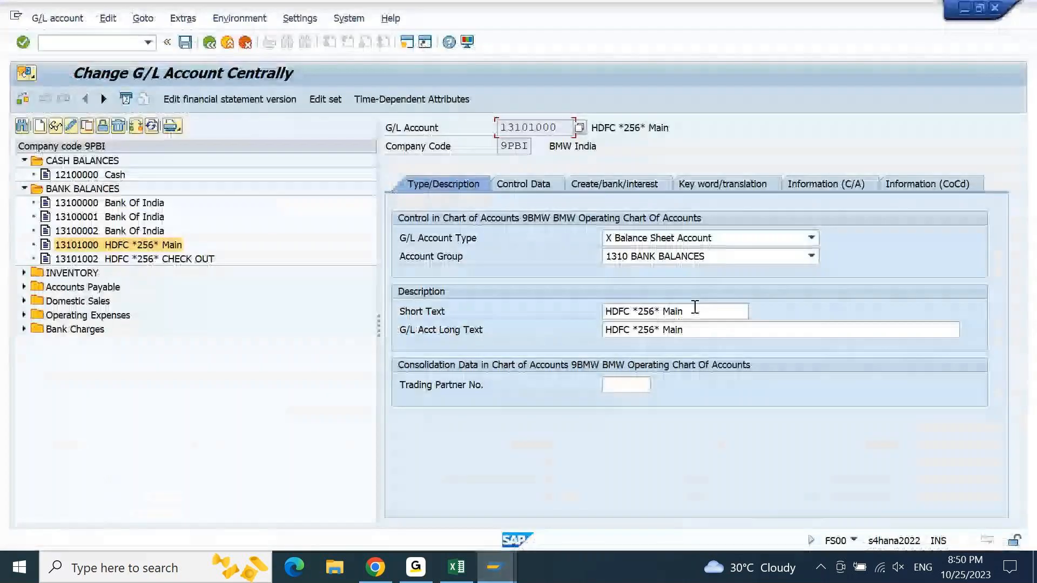
left_click(642, 244)
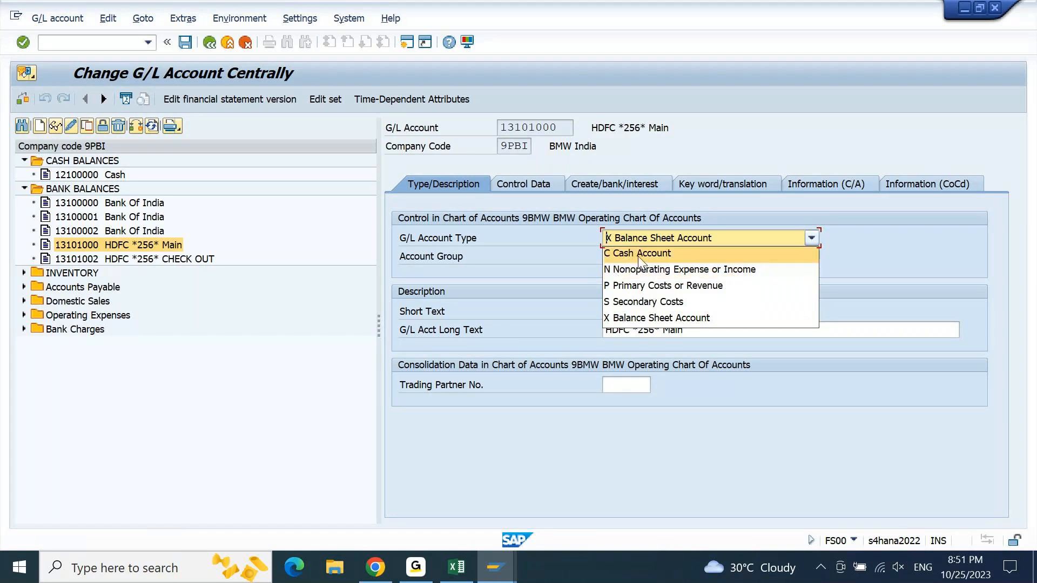
left_click(642, 254)
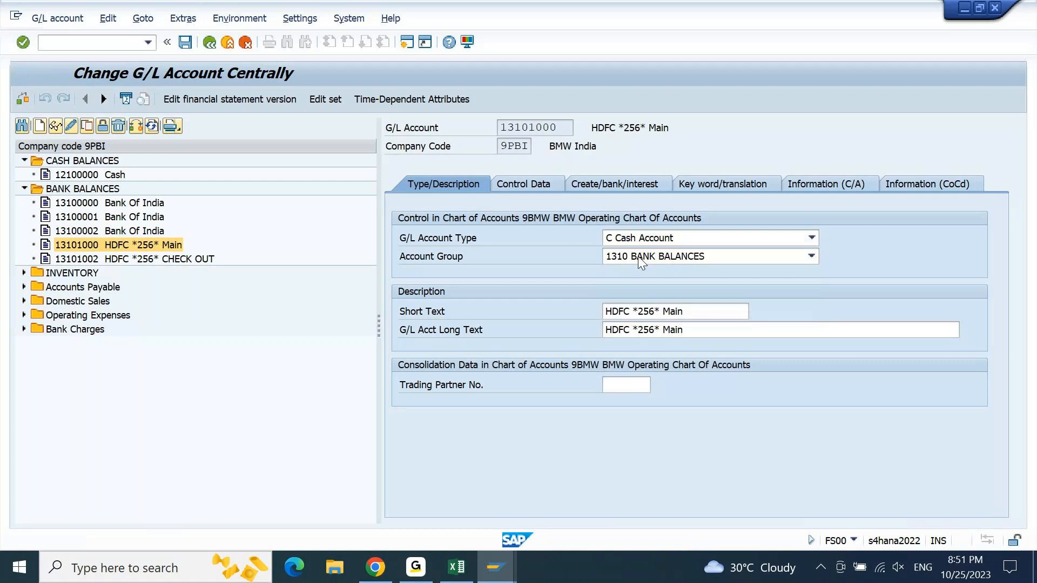
key("Return")
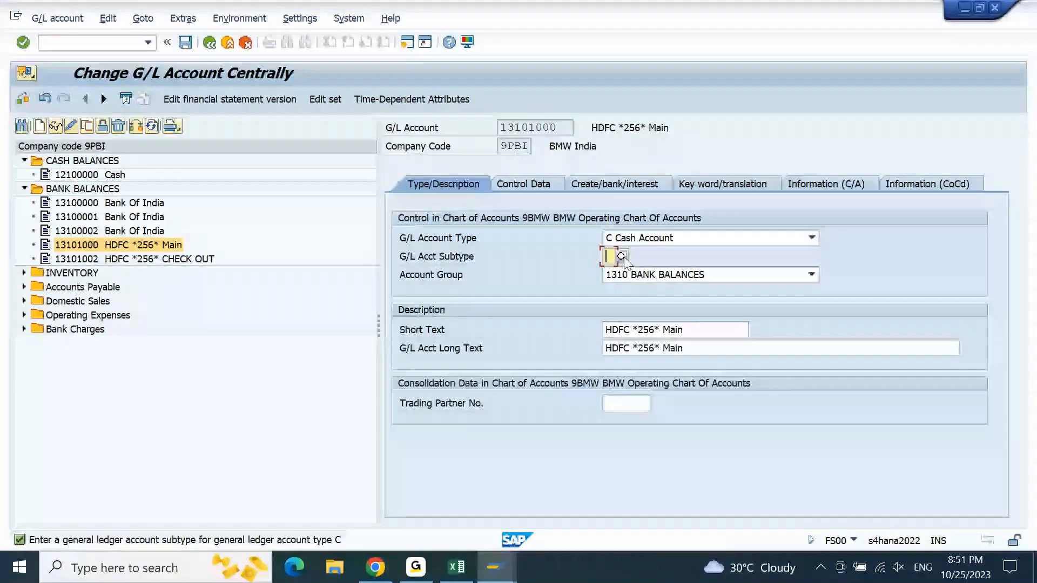
left_click(622, 257)
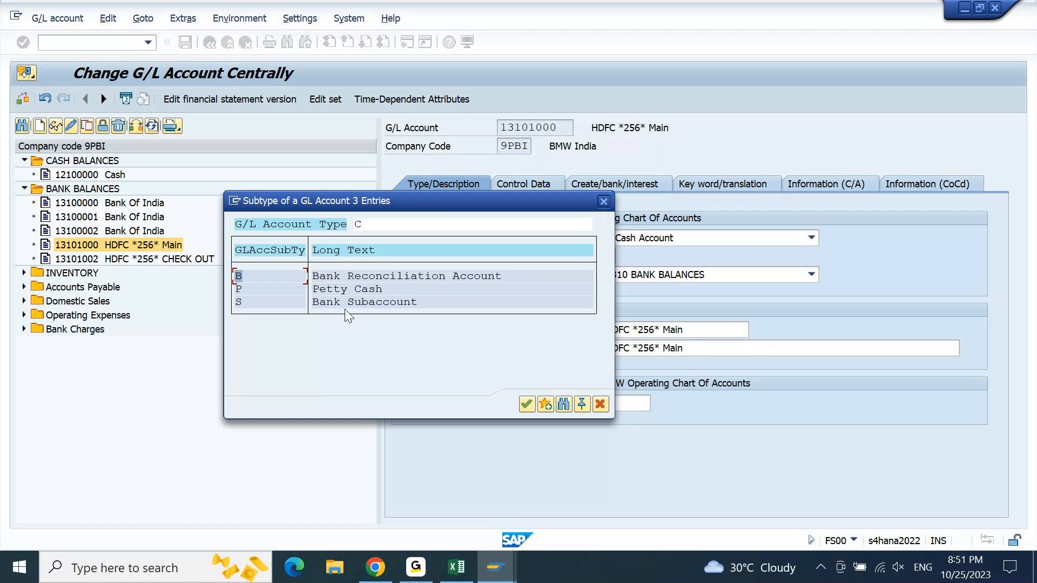
key("Escape")
left_click(649, 238)
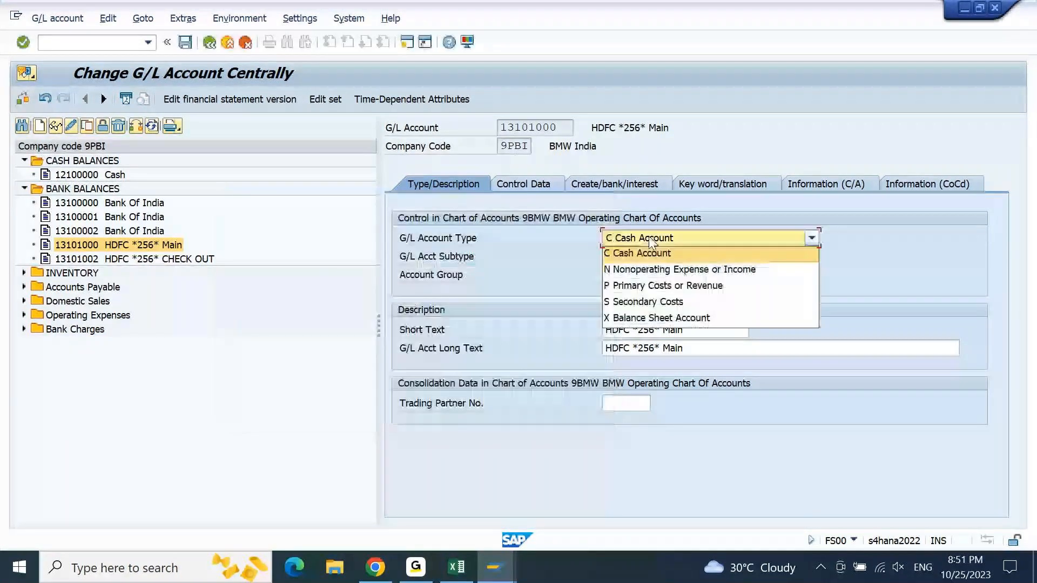
left_click(632, 319)
- Back in the browser, review the reconciliation indicator and the alternative account number, DME identification and reference info fields of the connectivity
left_click(377, 574)
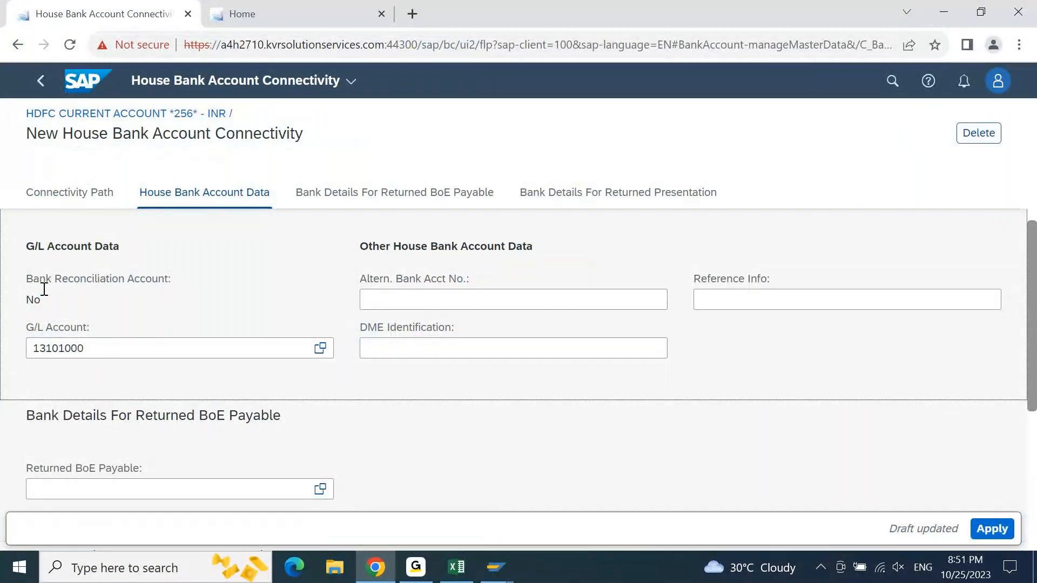
left_click_drag(45, 303, 9, 304)
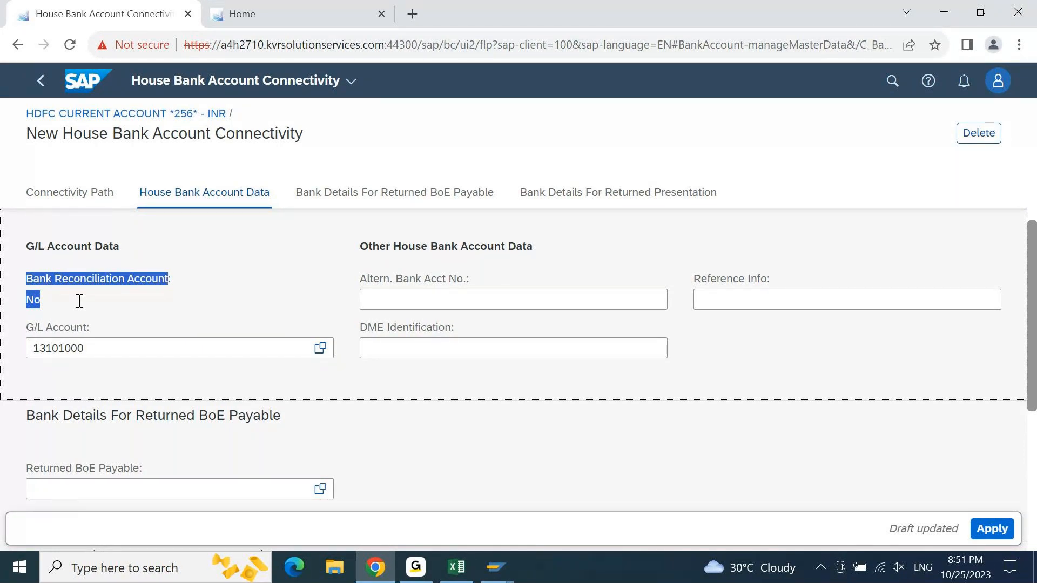
left_click(160, 326)
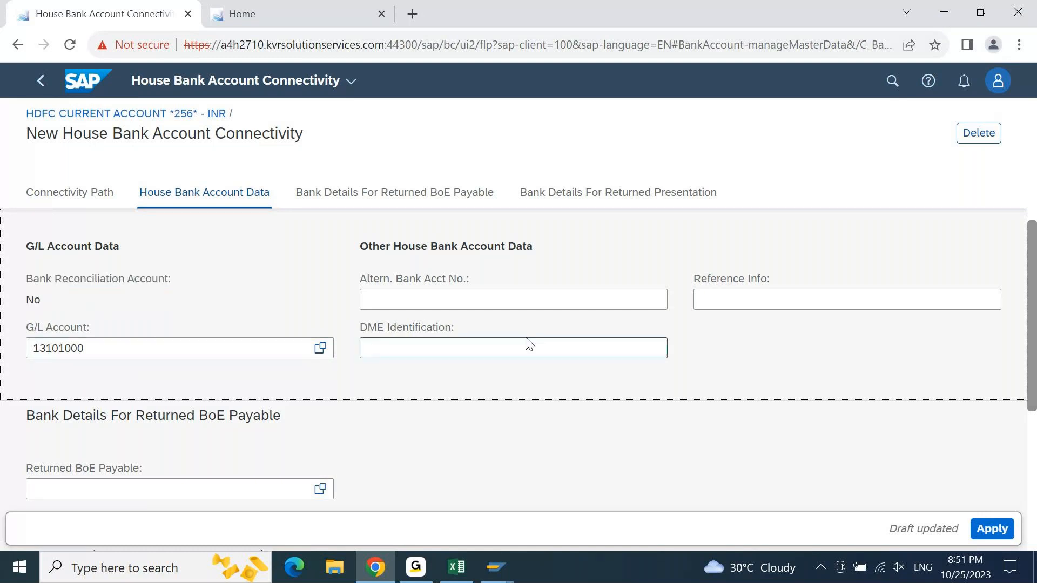
left_click(486, 301)
key("Tab")
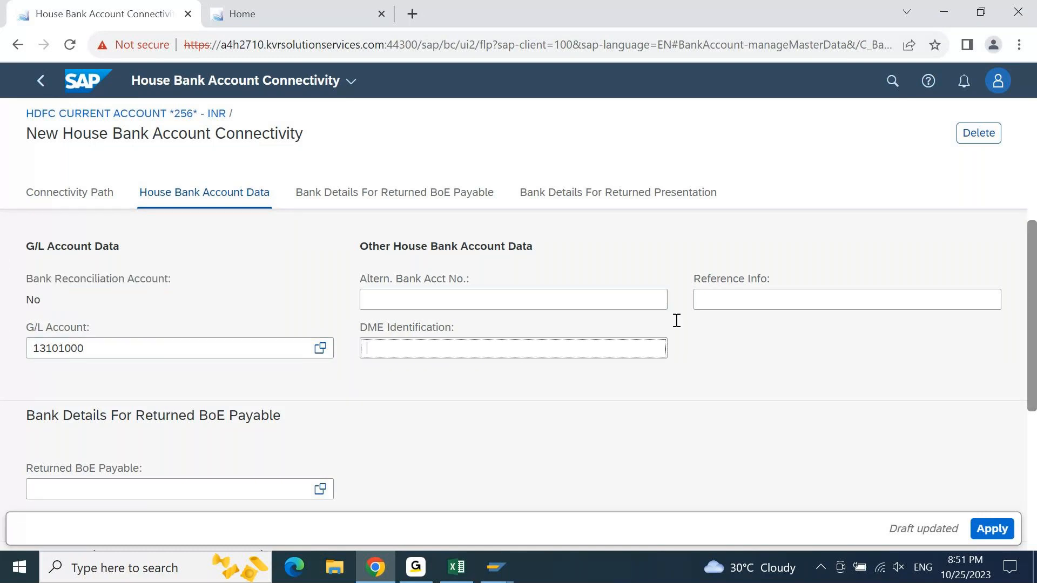
left_click(806, 296)
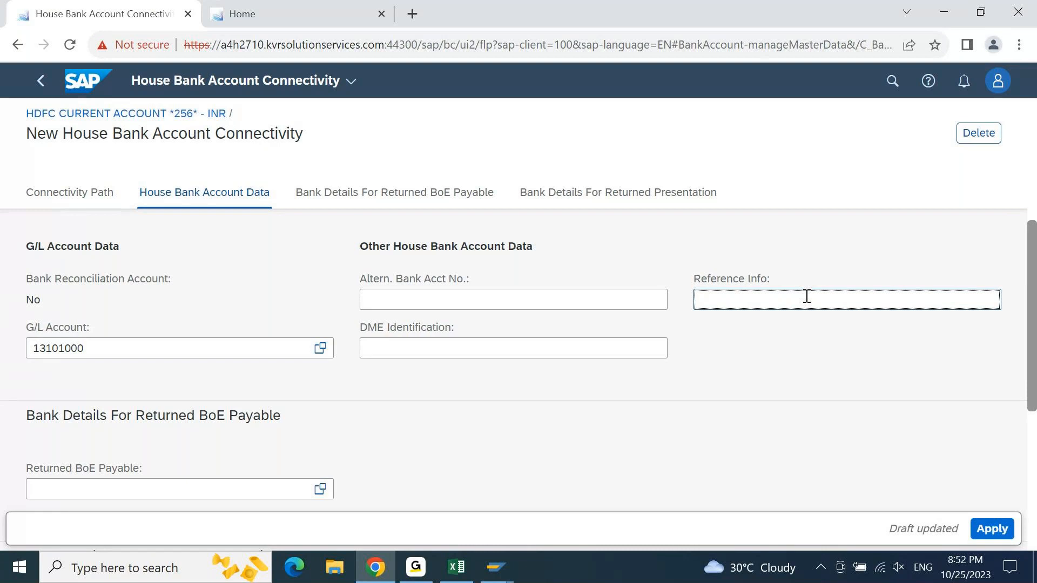
- Apply the house bank account connectivity and save the HDFC current account as inactive
scroll(1035, 359, "up", 4)
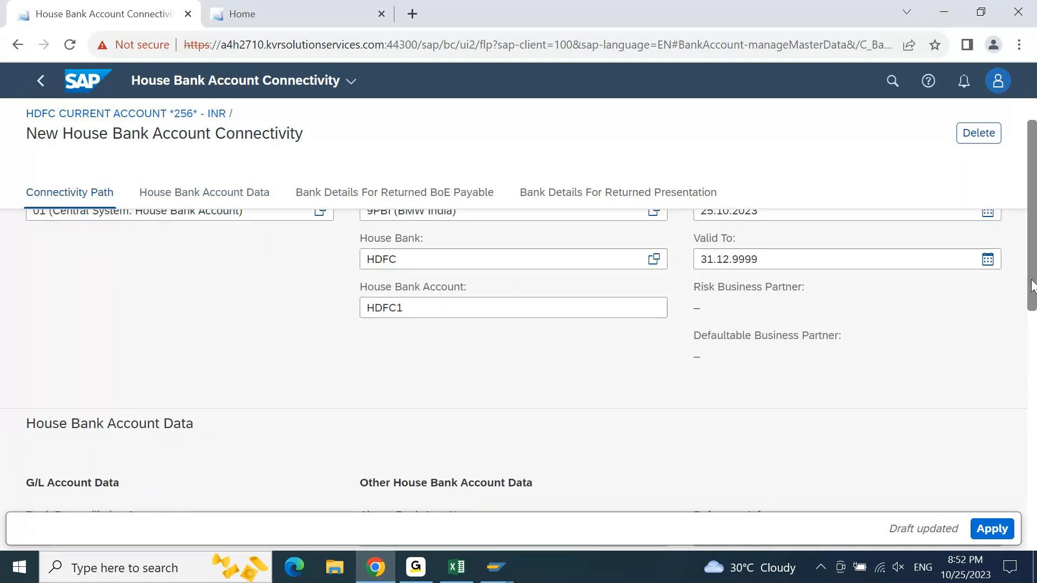
scroll(1033, 287, "down", 3)
left_click(993, 529)
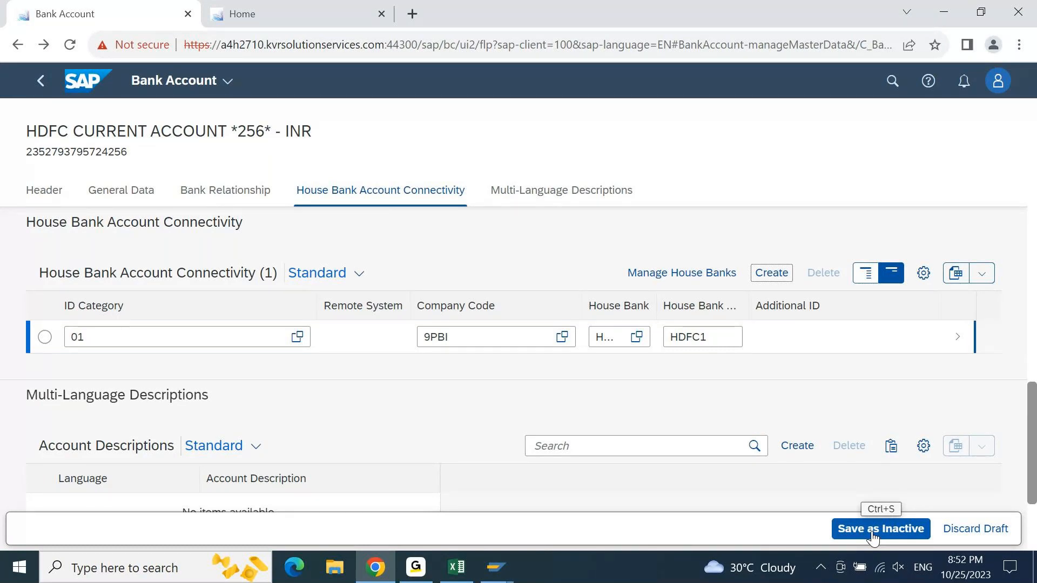
left_click(873, 535)
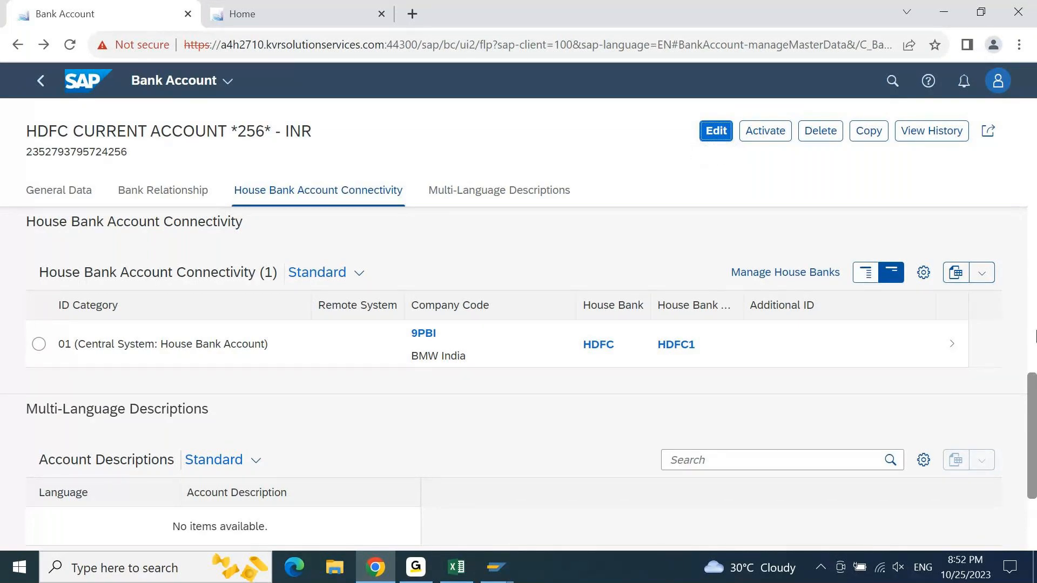
- Review the saved HDFC current account's bank relationship and general data, and activate the account
left_click_drag(1034, 415, 1026, 305)
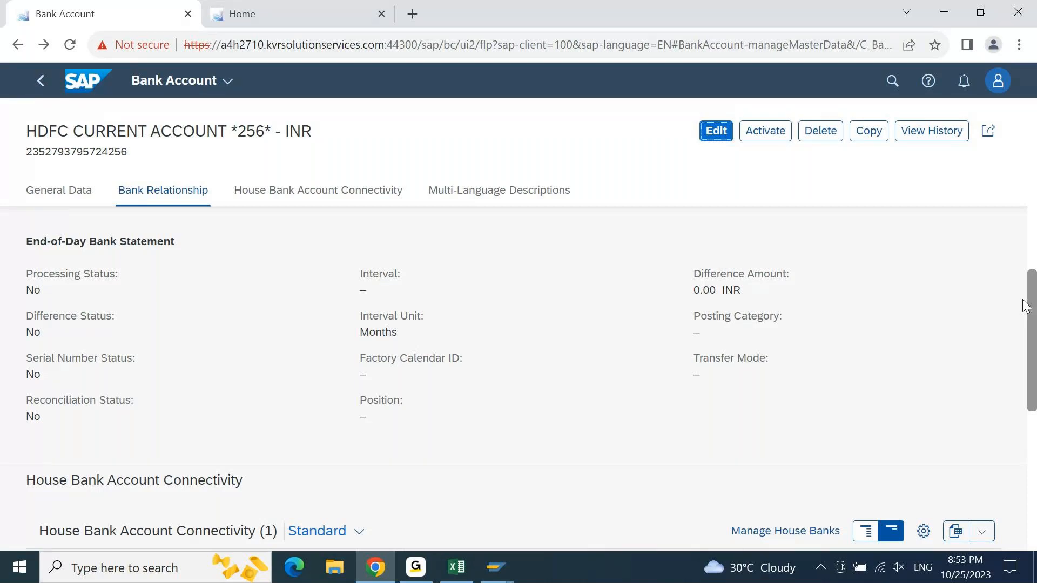
left_click_drag(1032, 326, 1035, 194)
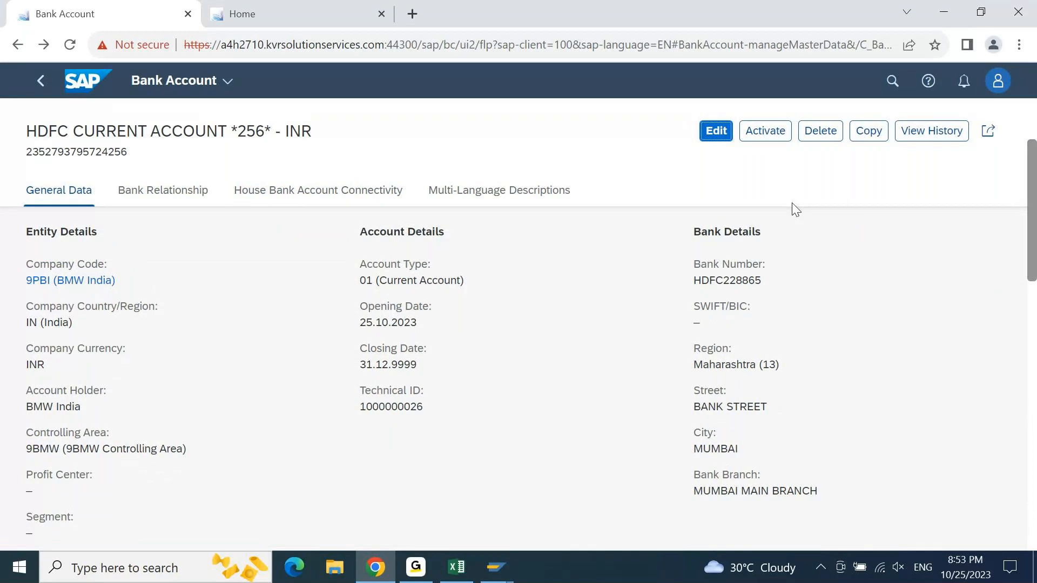
left_click(763, 130)
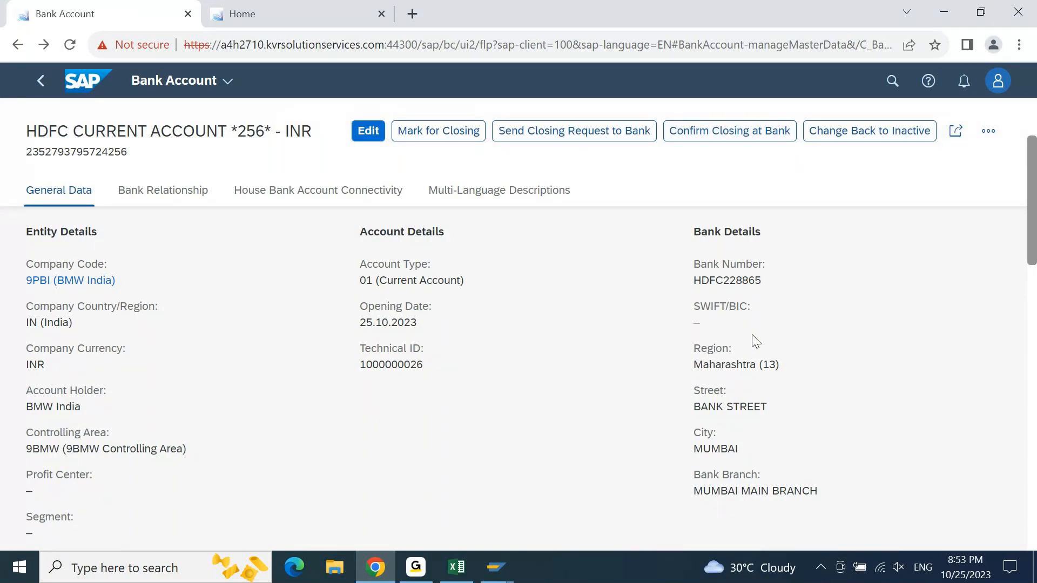
- Switch to the SAP GUI session with the Bank Accounts view and restart transaction FI12
left_click(949, 18)
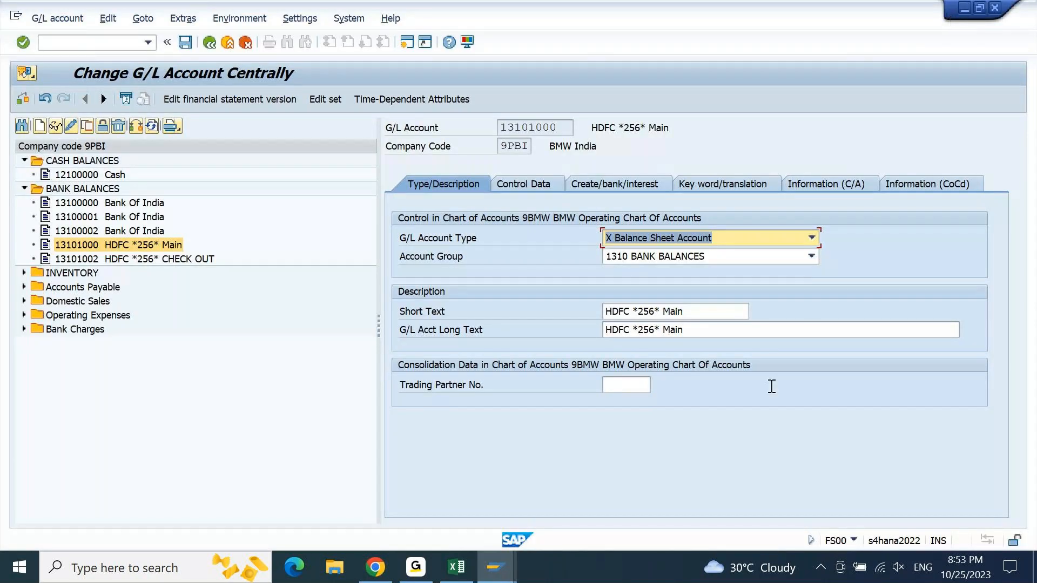
left_click(513, 572)
left_click(638, 497)
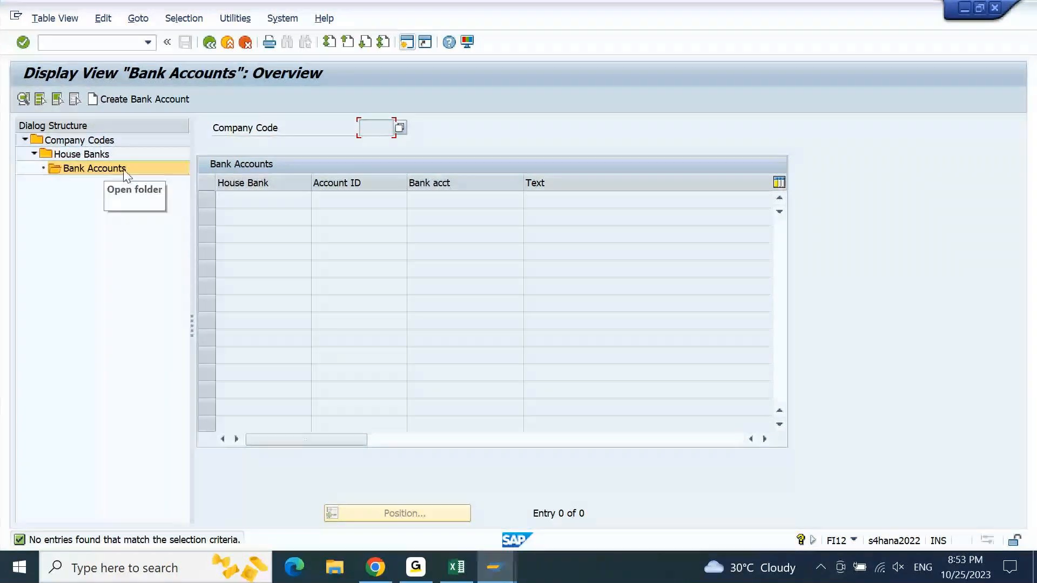
left_click(118, 45)
type("/NFI12")
key("Return")
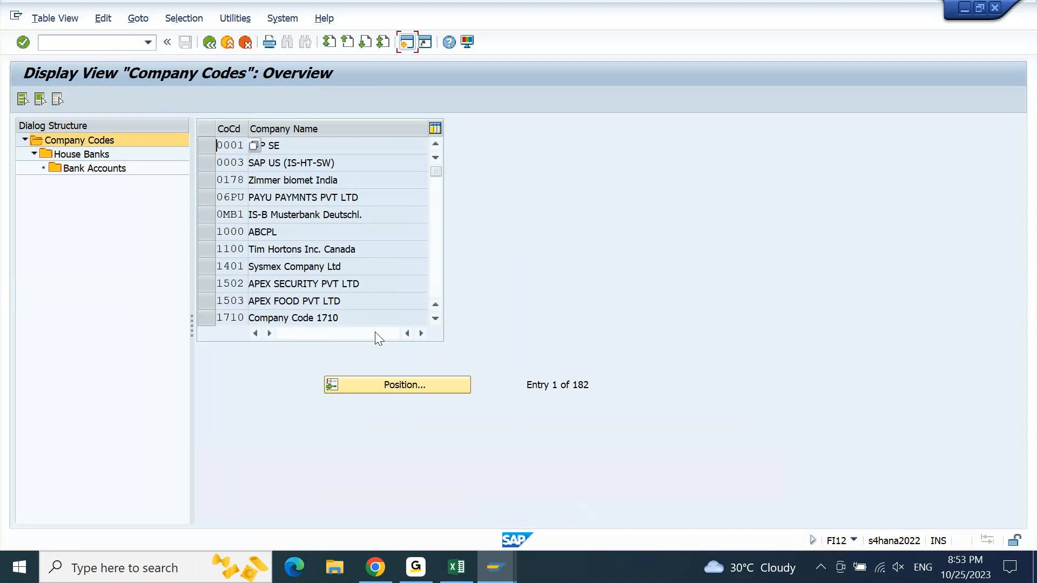
- Find company code 9PBI and display the details of its HDFC house bank and bank account HDFC1
left_click(385, 385)
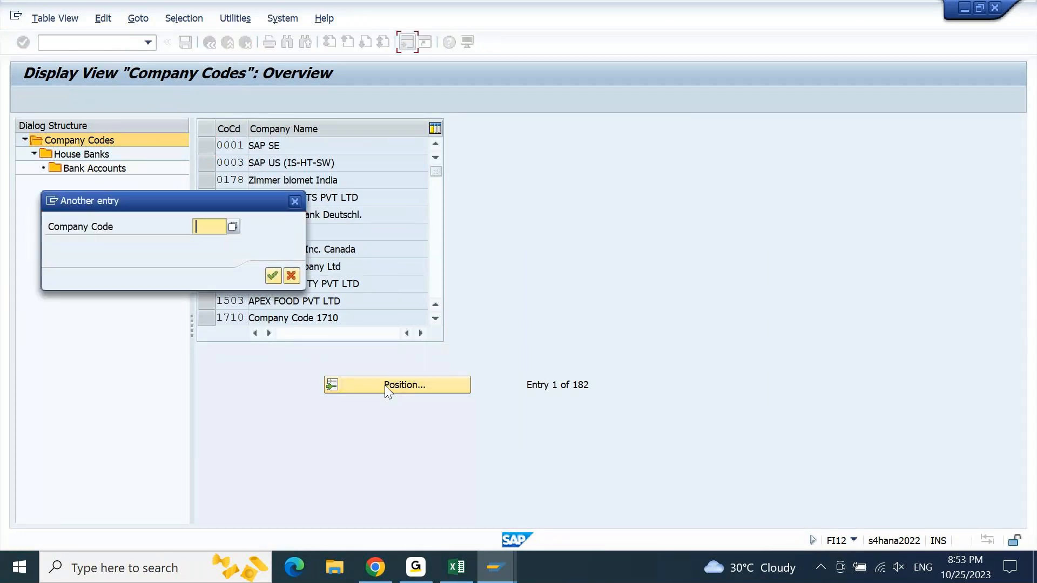
type("9")
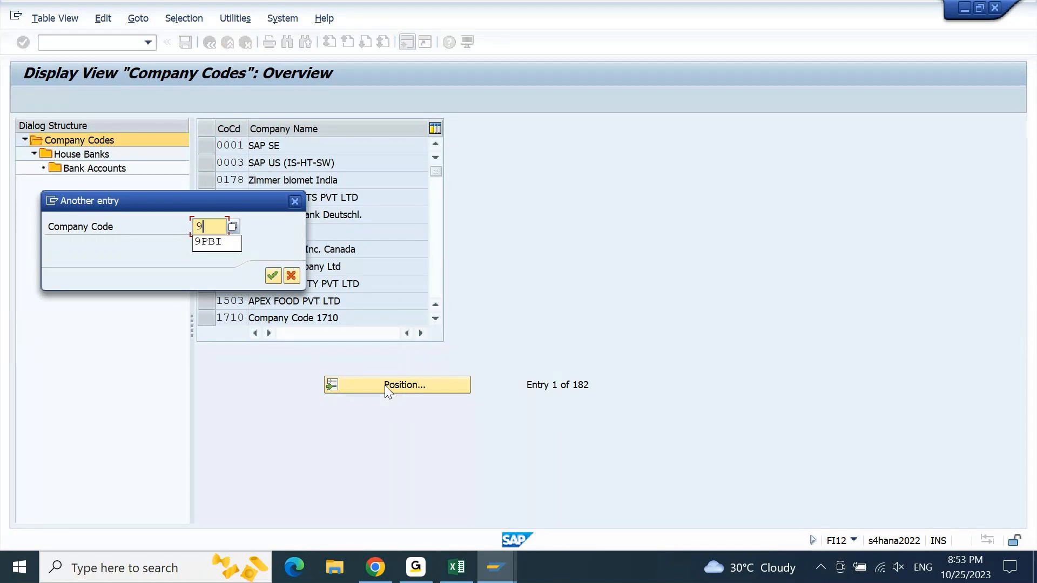
key("Down")
key("Return")
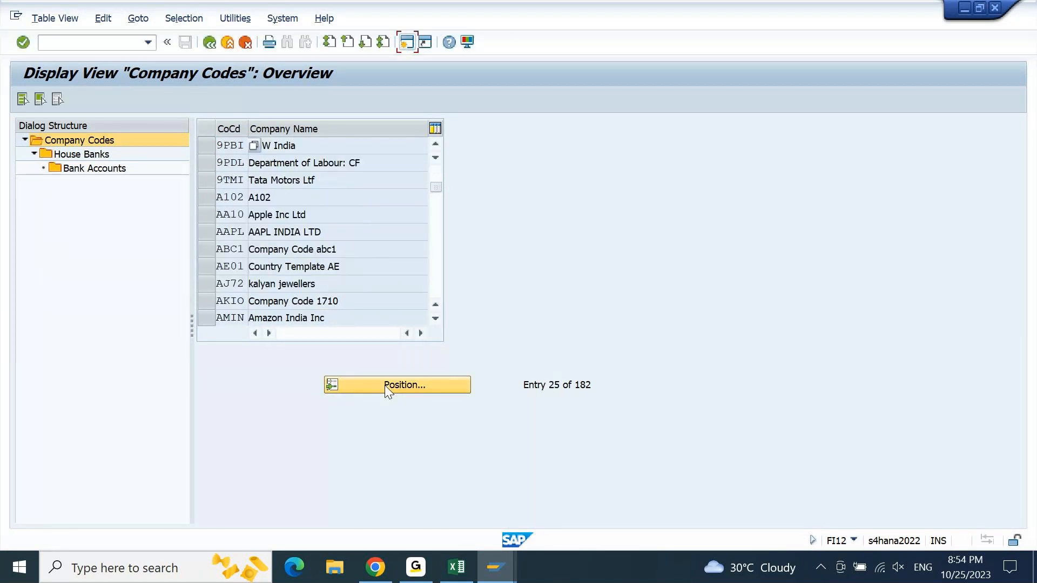
left_click(208, 143)
double_click(90, 155)
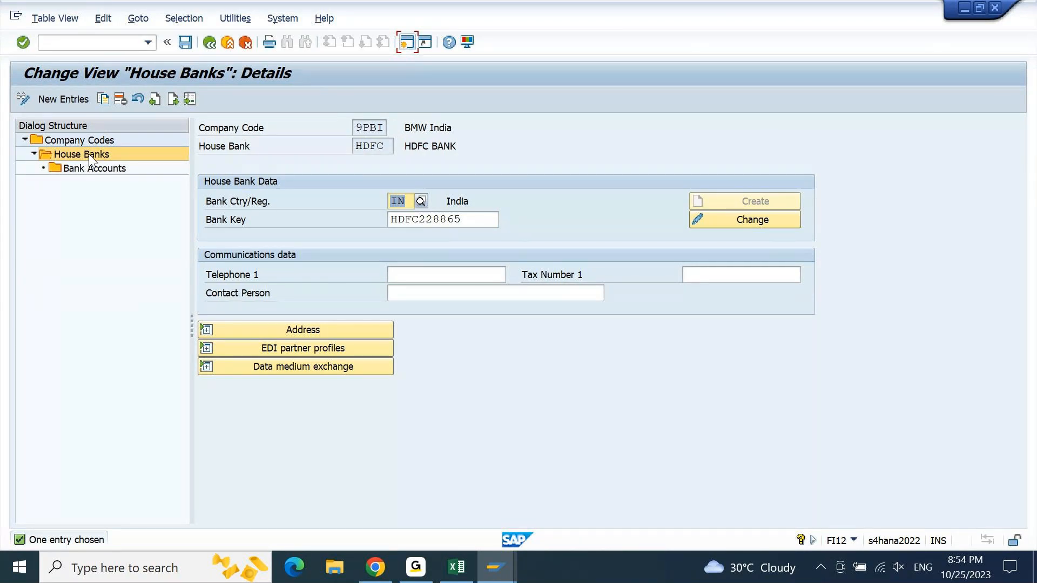
double_click(76, 169)
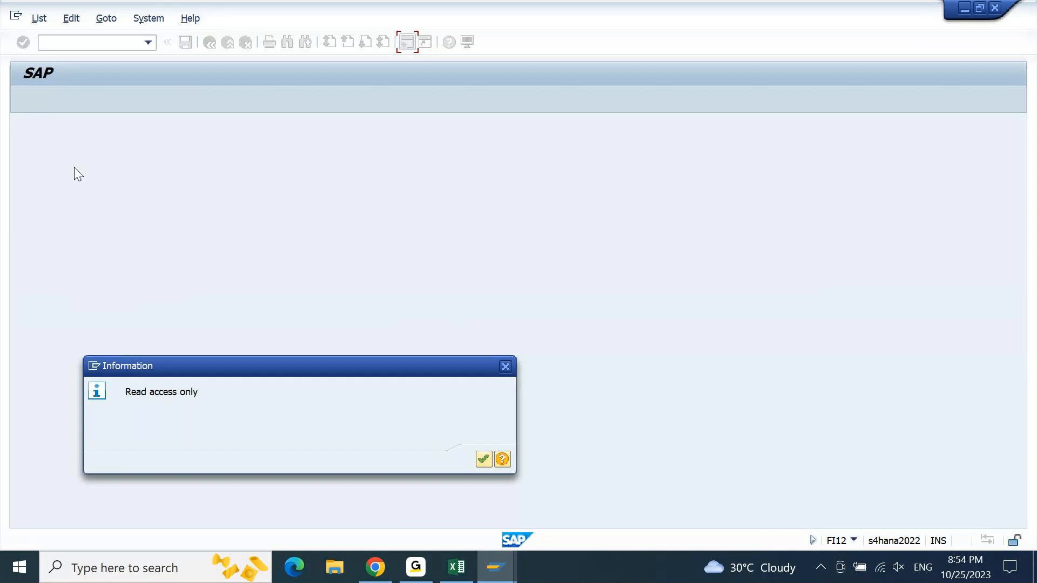
key("Return")
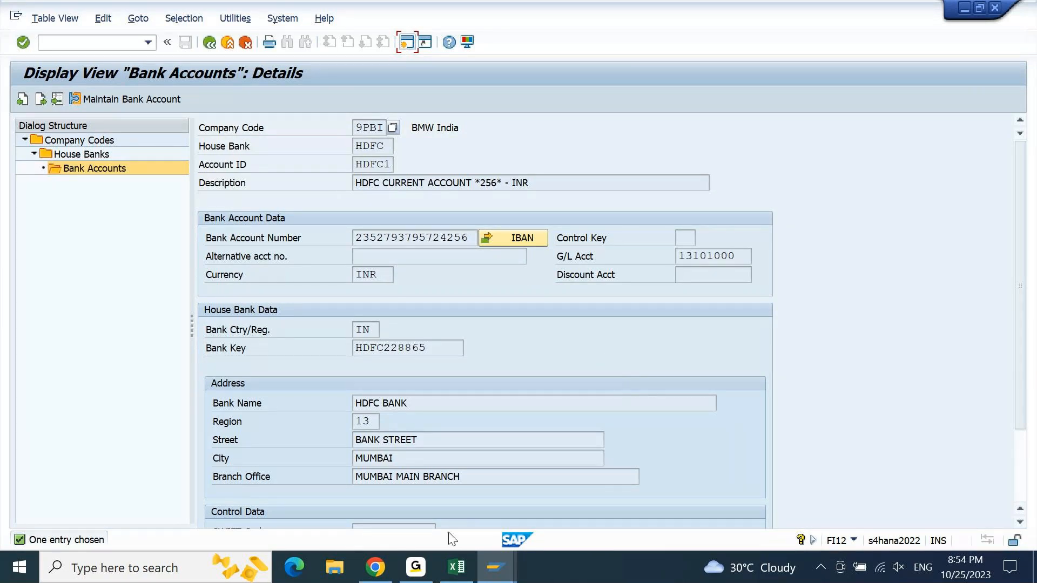
- Switch to the browser and review the activated account's house bank account connectivity for 9PBI, HDFC and HDFC1
left_click(376, 567)
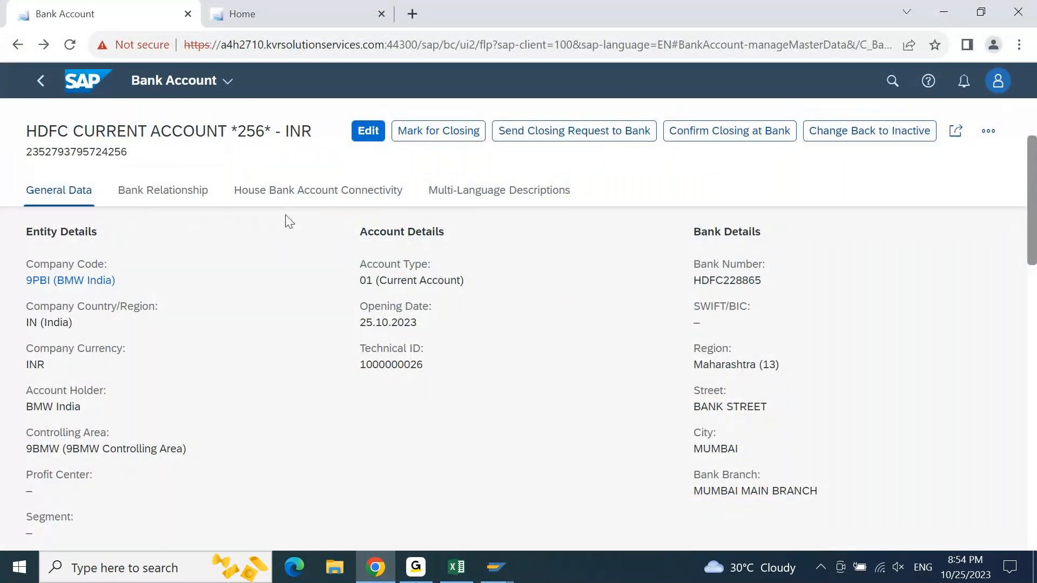
left_click(322, 198)
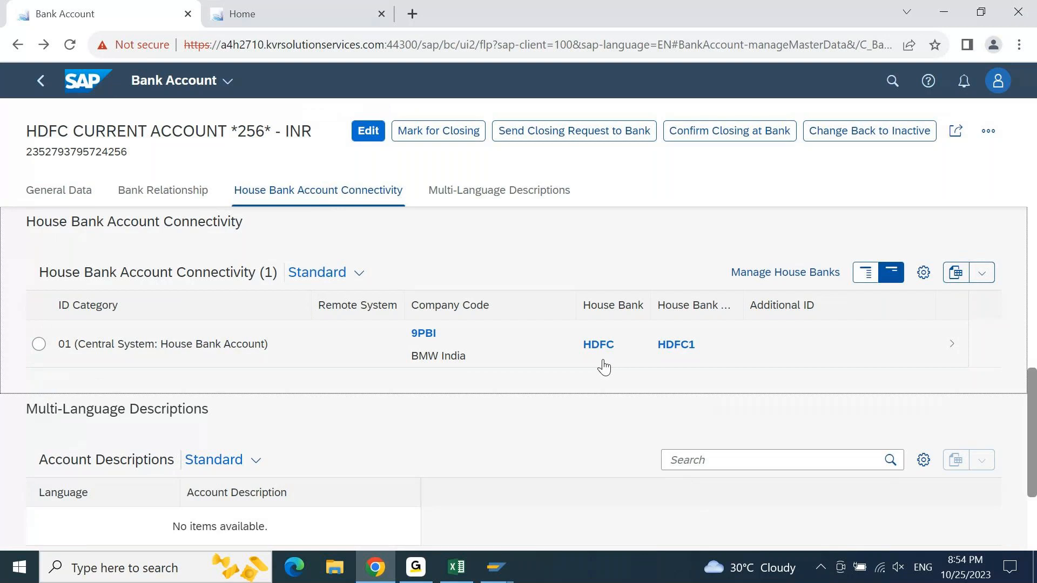
left_click(944, 16)
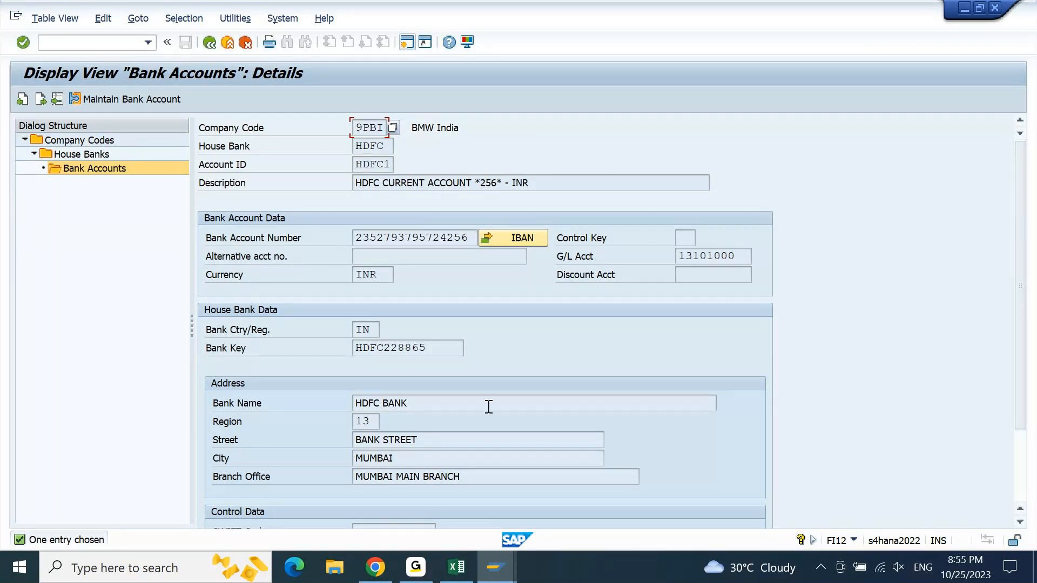
- Switch to the Excel notes and read item 7 on assigning the house bank and account ID in the bank G/L masters
left_click(457, 567)
key("ctrl+Down")
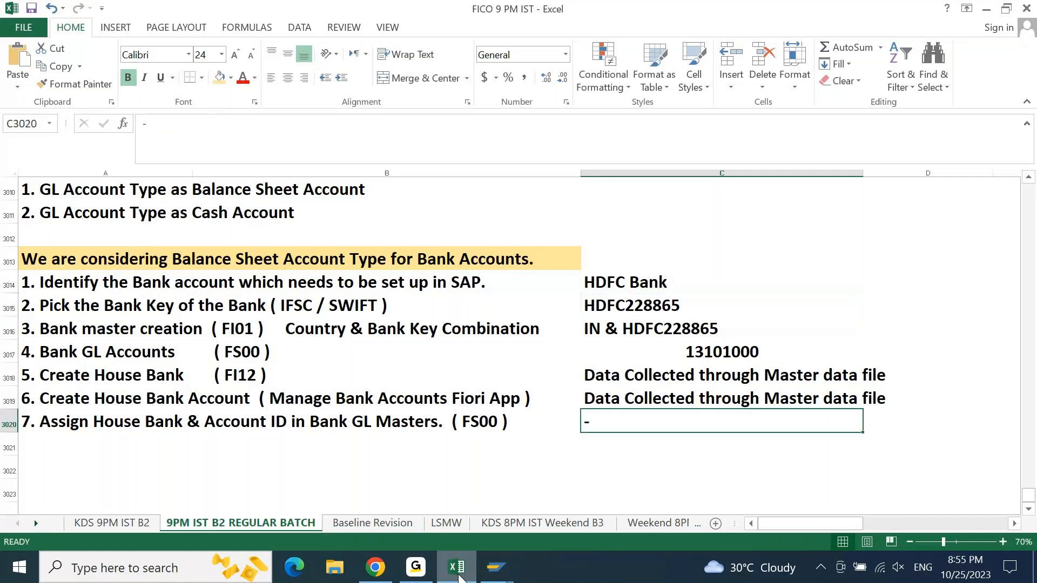
key("Home")
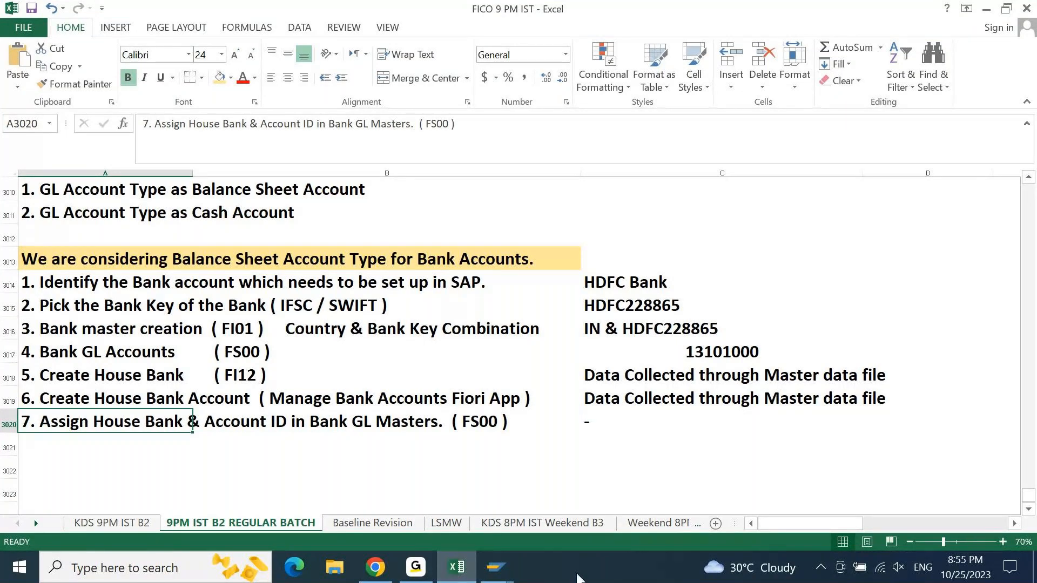
- Switch to the SAP FS00 session and set the house bank of G/L account 13101000 to HDFC
left_click(496, 568)
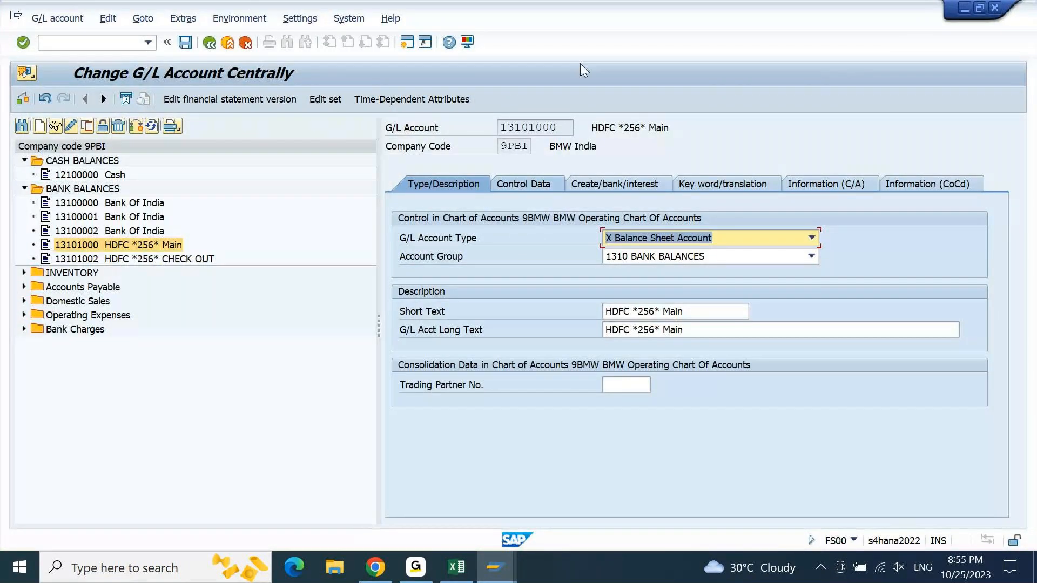
left_click(599, 183)
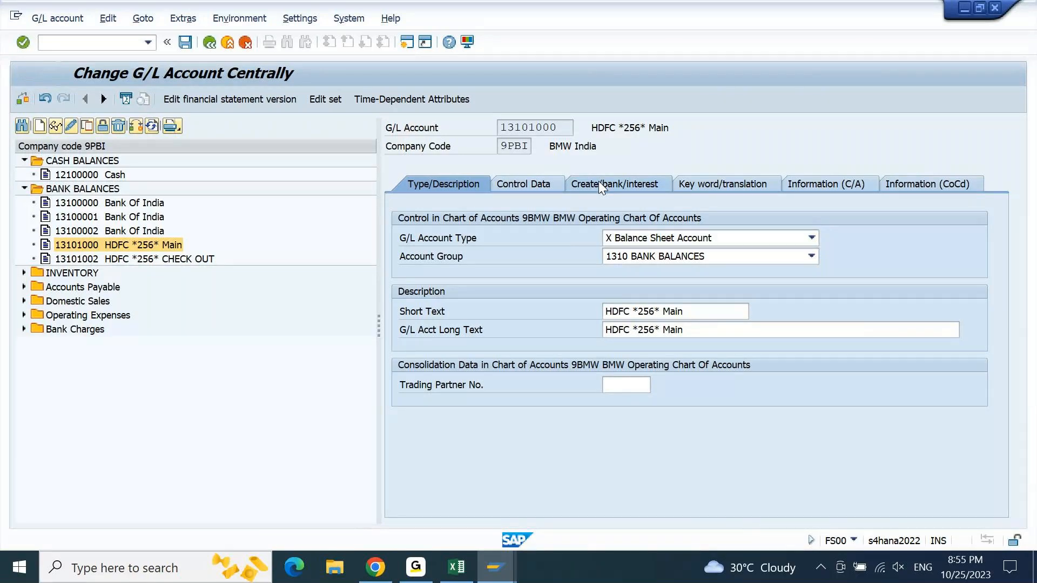
left_click(616, 384)
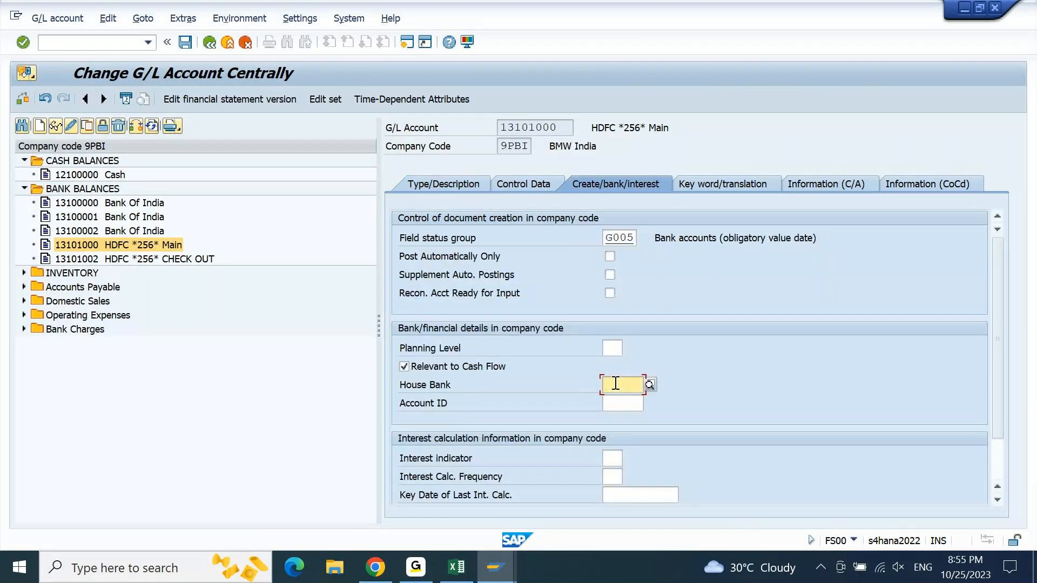
key("F4")
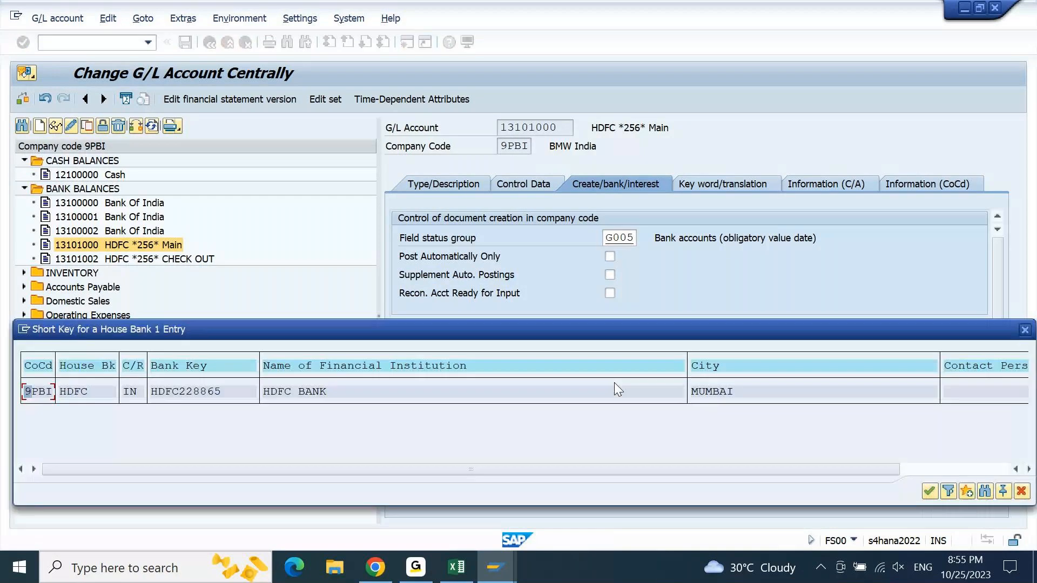
double_click(450, 385)
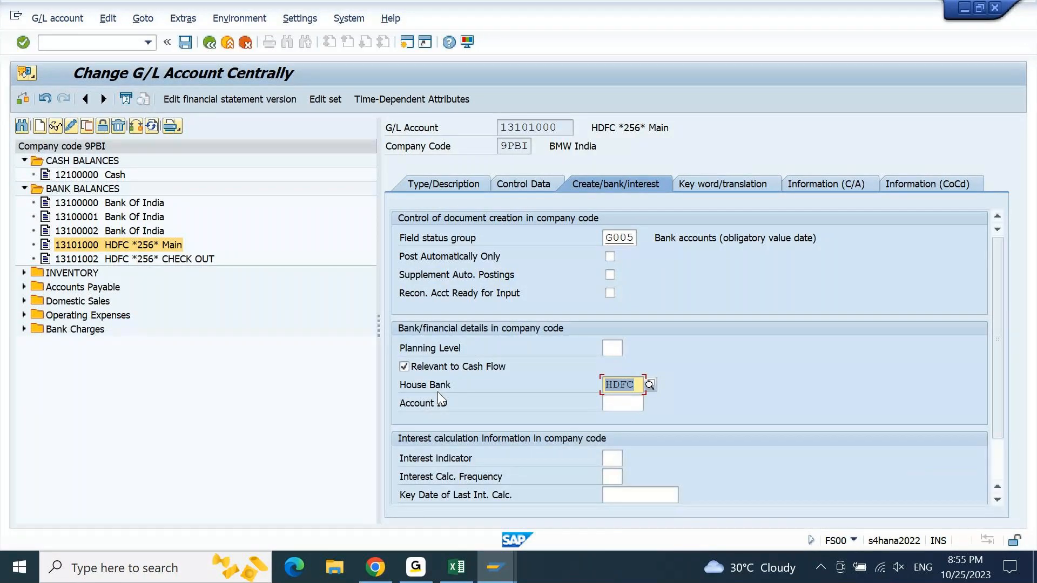
- Refresh the vendor line item list in the FBL1N session and set account ID HDFC1 for G/L account 13101000 in FS00
key("Tab")
key("F4")
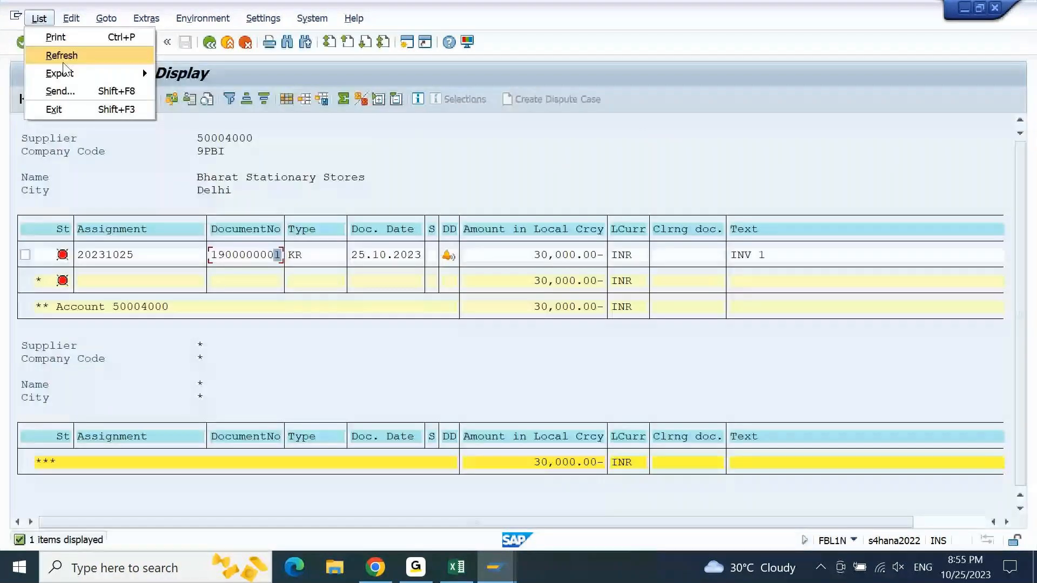
left_click(63, 61)
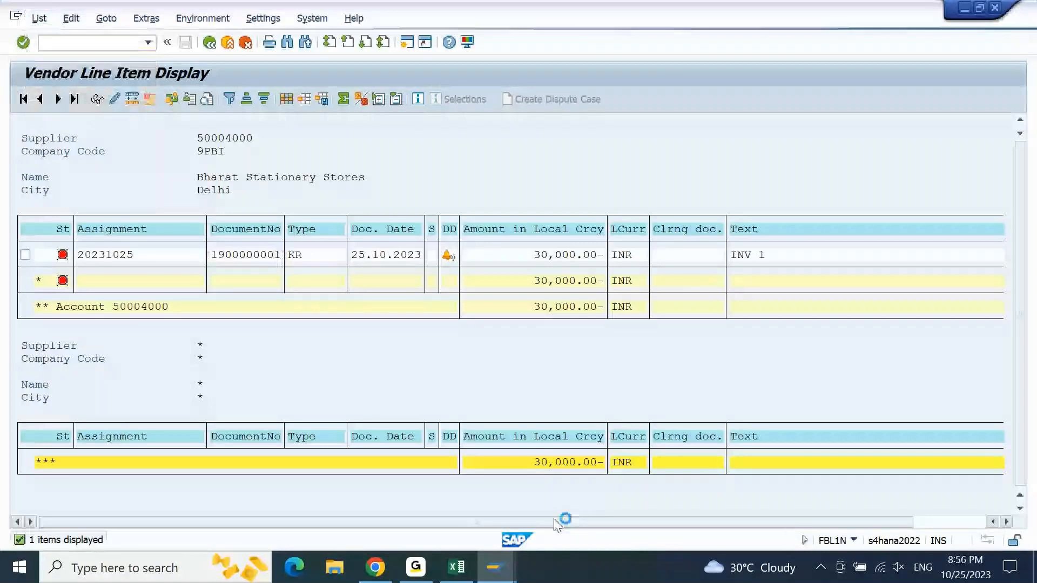
left_click(496, 567)
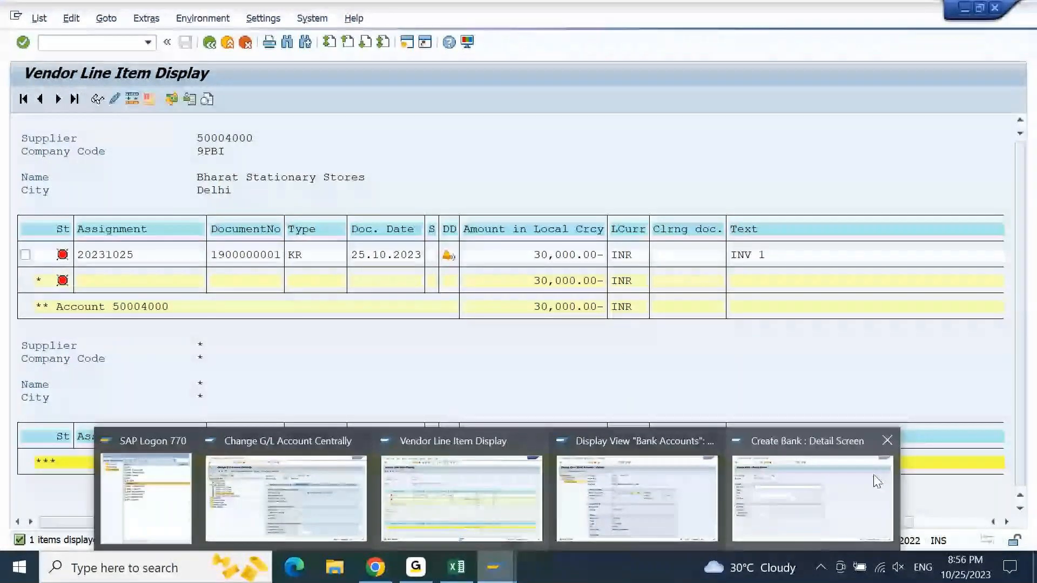
left_click(485, 492)
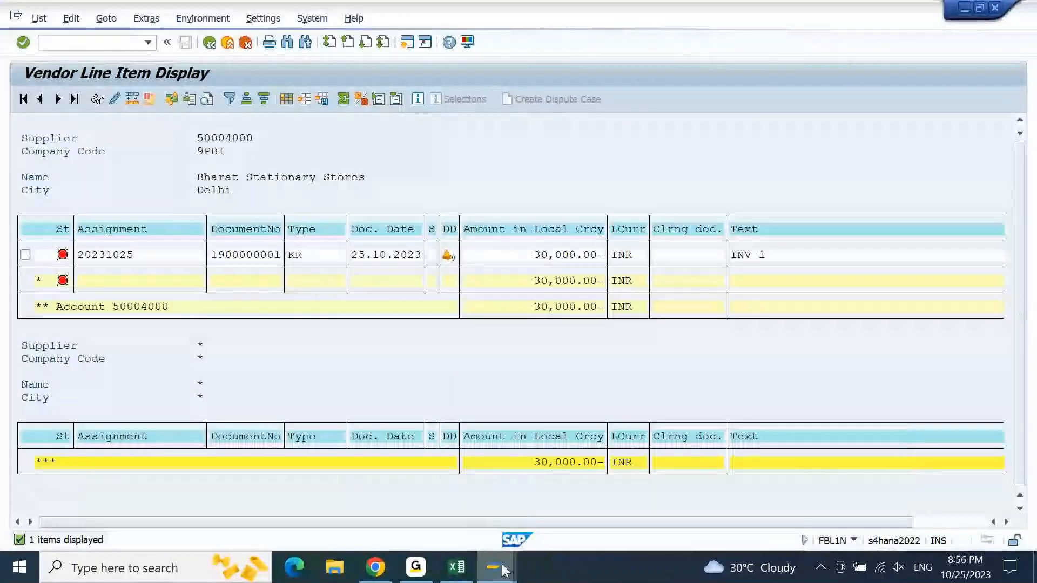
left_click(502, 572)
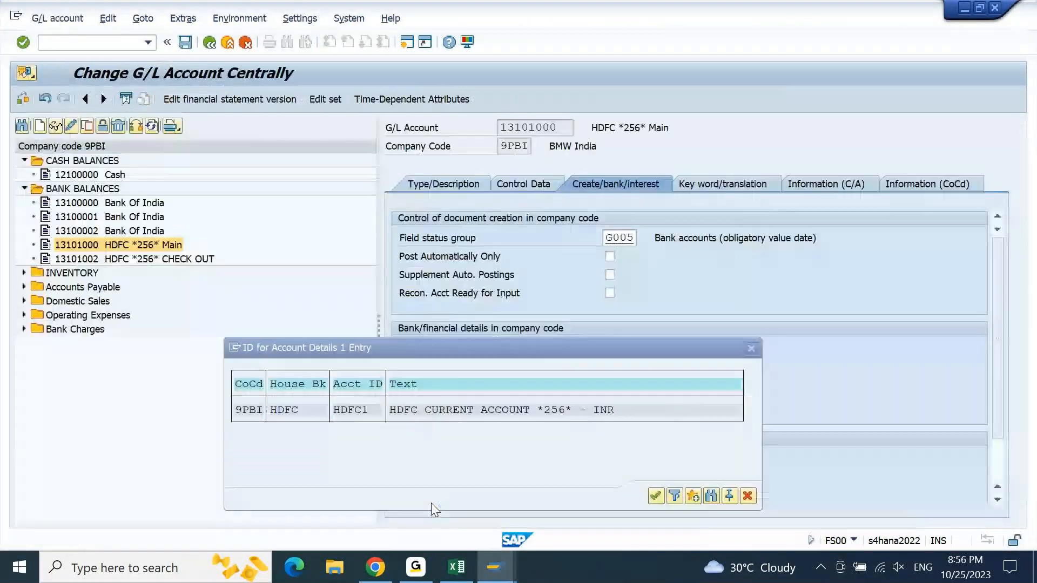
double_click(495, 410)
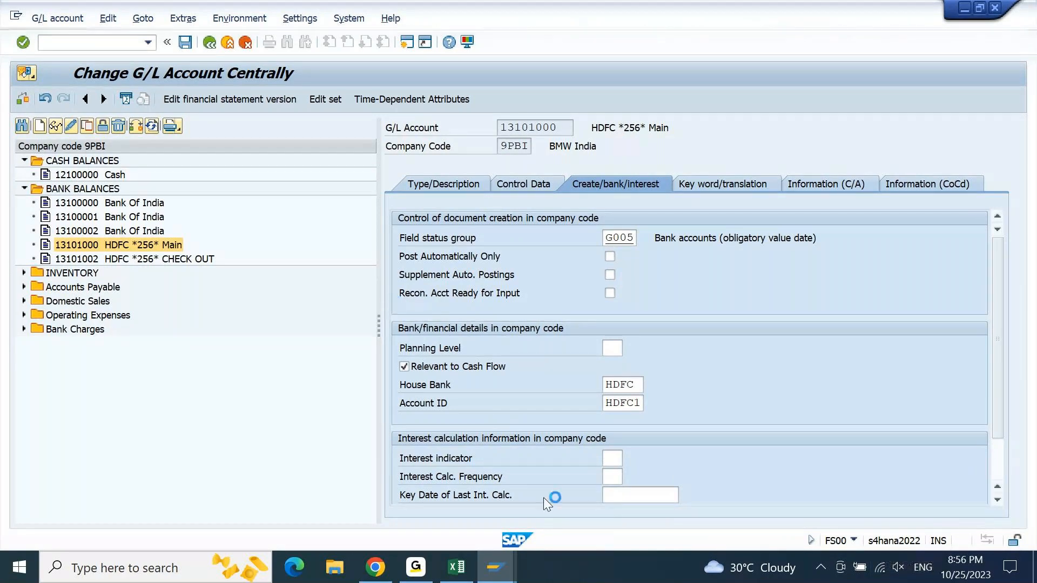
- Refresh the FBL1N vendor line items once more and save the bank assignment of G/L account 13101000 in the FS00 session
mouse_move(494, 577)
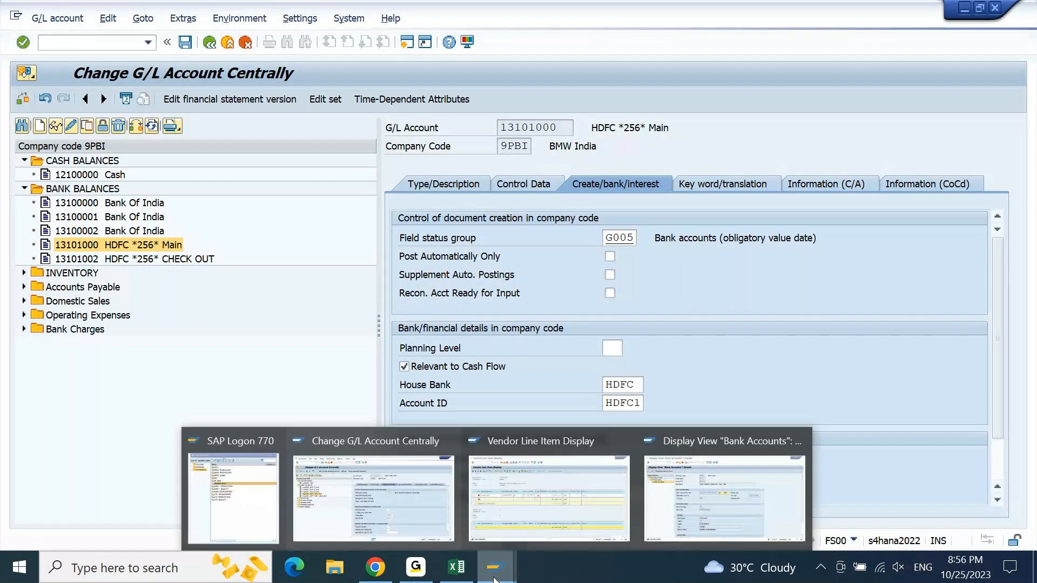
left_click(572, 523)
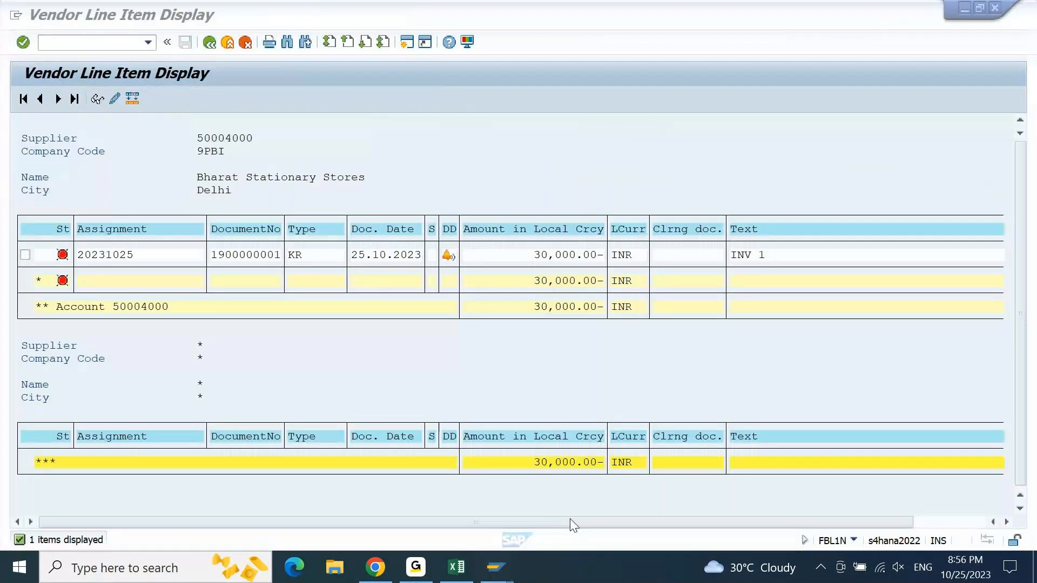
left_click(39, 18)
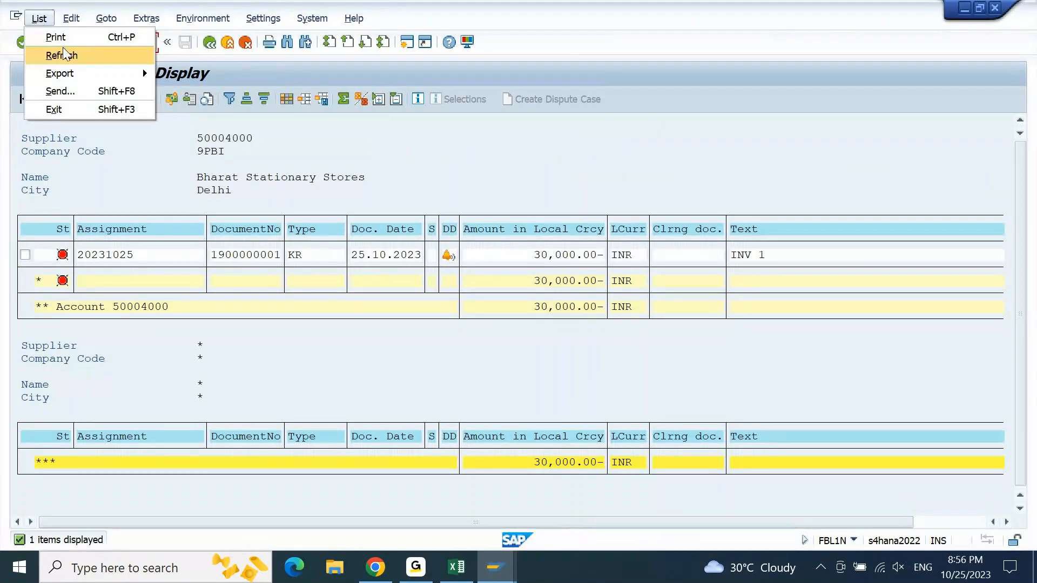
left_click(63, 50)
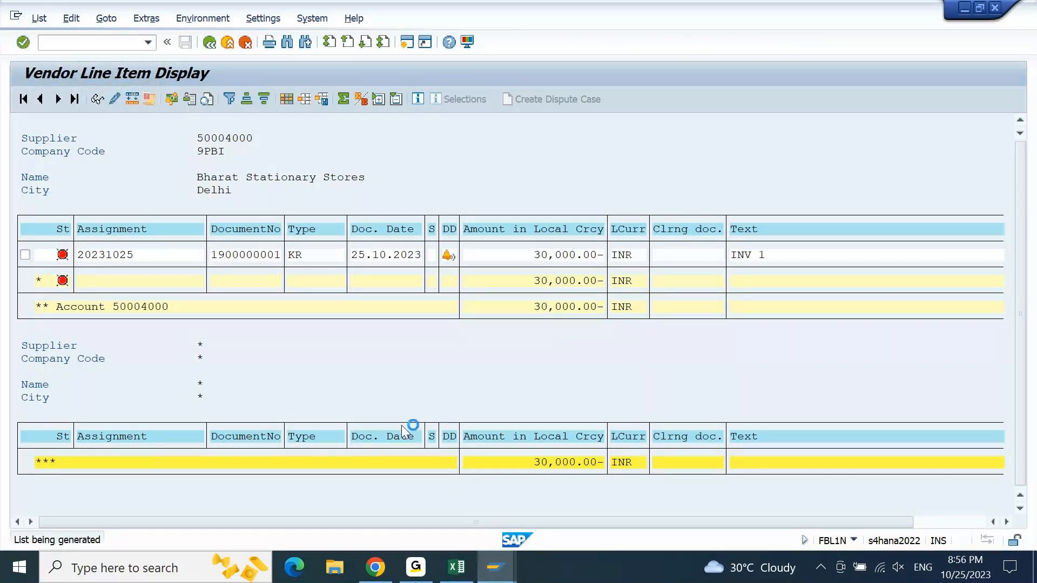
mouse_move(496, 567)
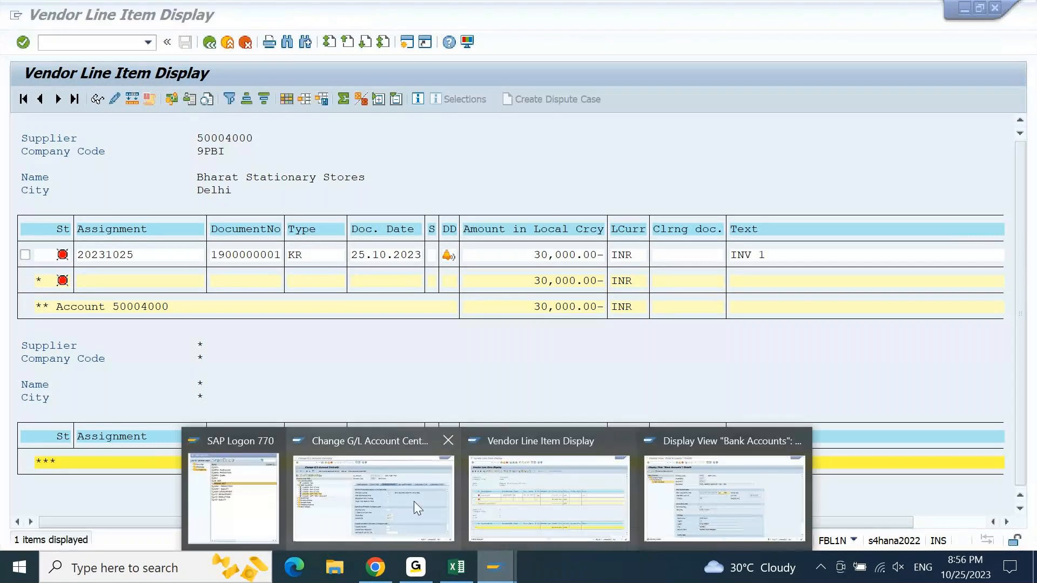
left_click(414, 502)
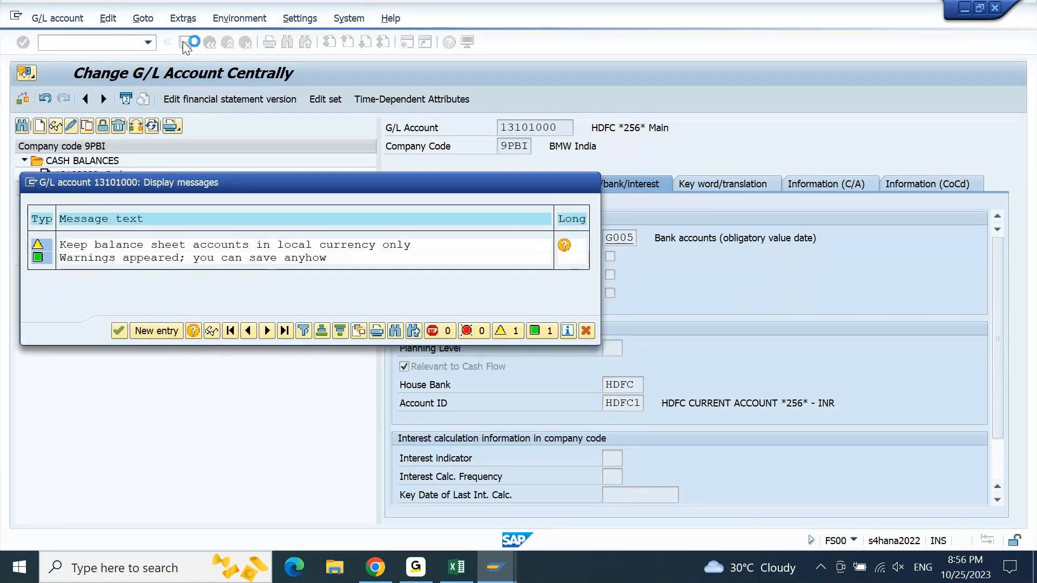
key("Return")
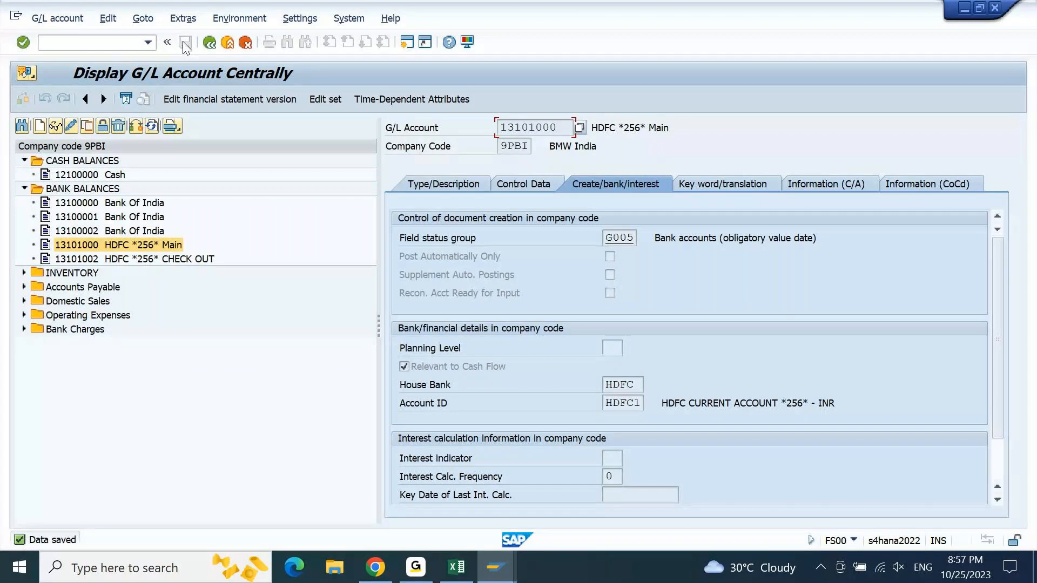
- Open the HDFC check outgoing G/L account 13101002 for editing and close the extra SAP logon screen
double_click(170, 261)
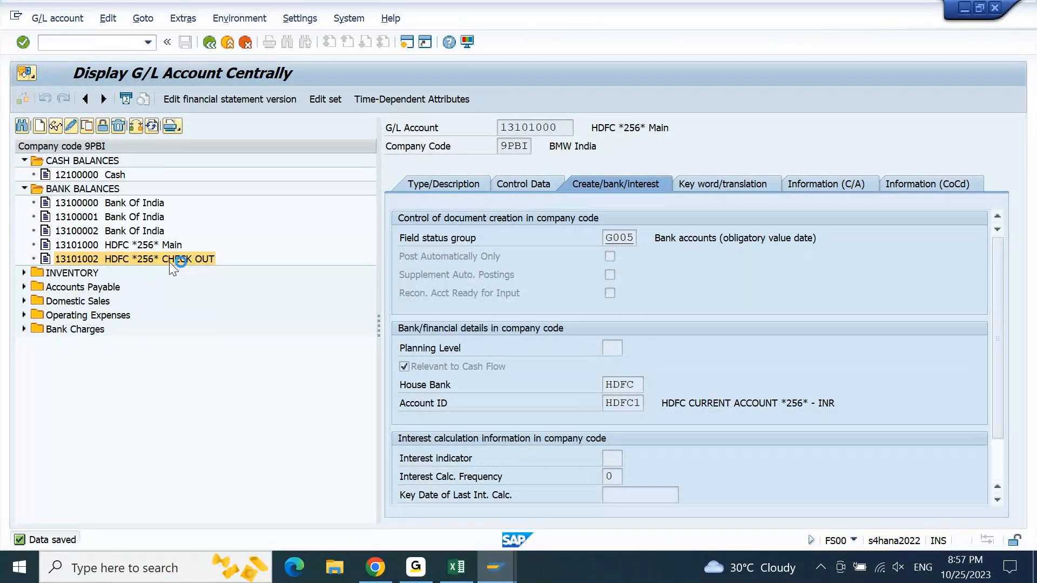
left_click(496, 567)
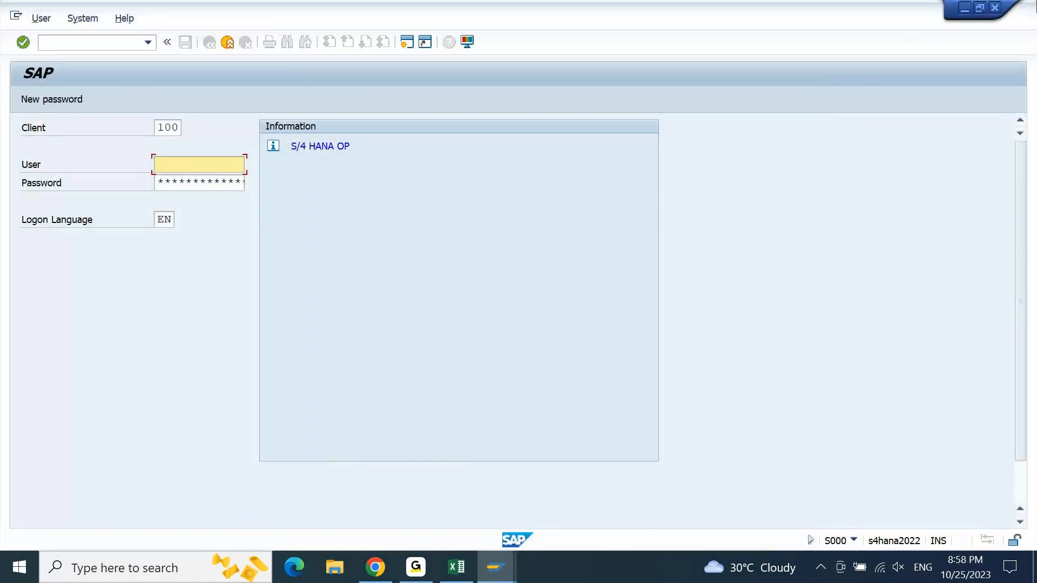
left_click(1002, 15)
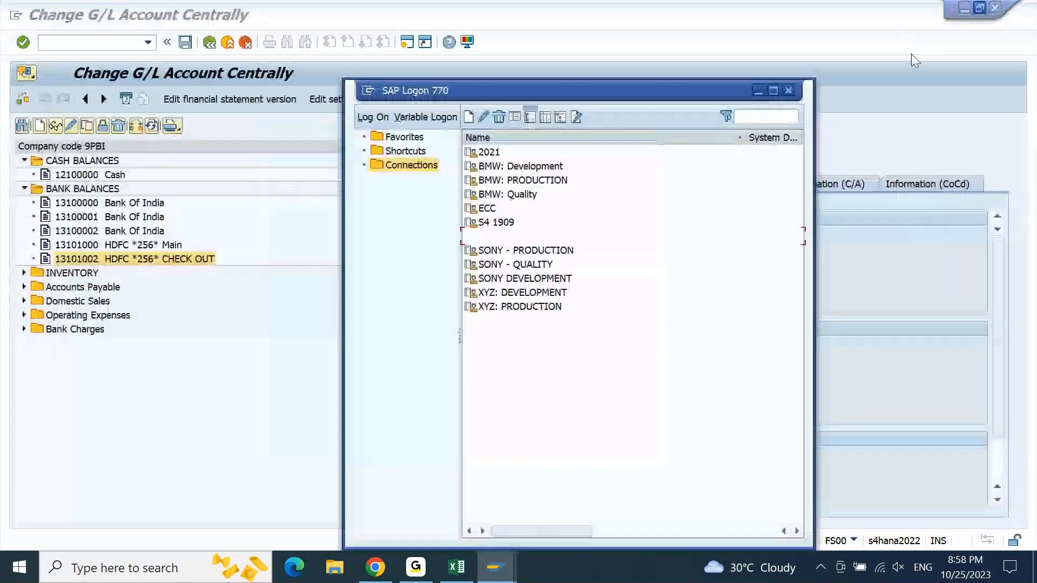
left_click(896, 115)
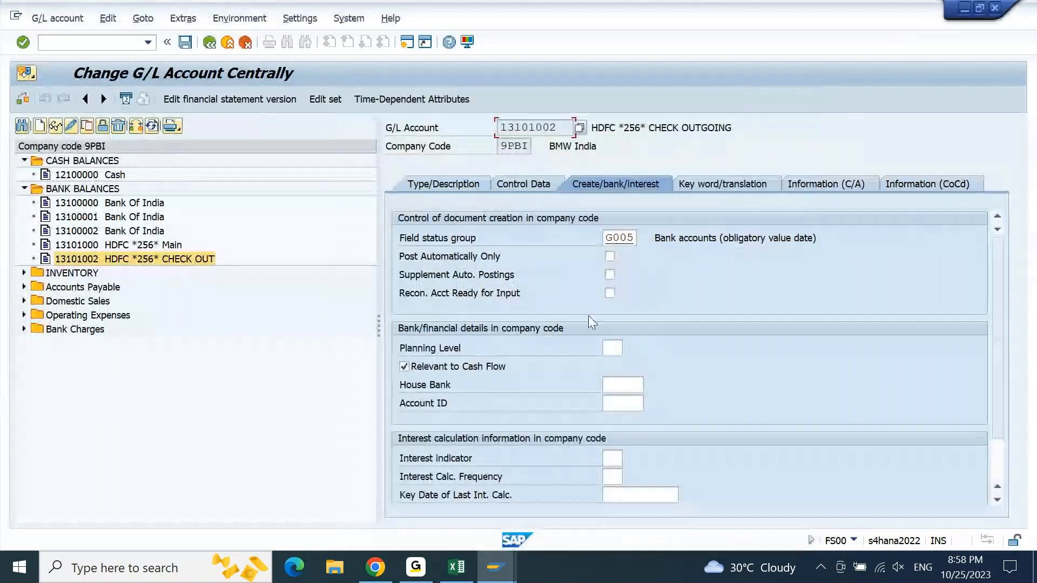
- Assign house bank HDFC and account ID HDFC1 to G/L account 13101002 and save it
left_click(617, 381)
type("HDFC")
key("Tab")
type("HDFC1")
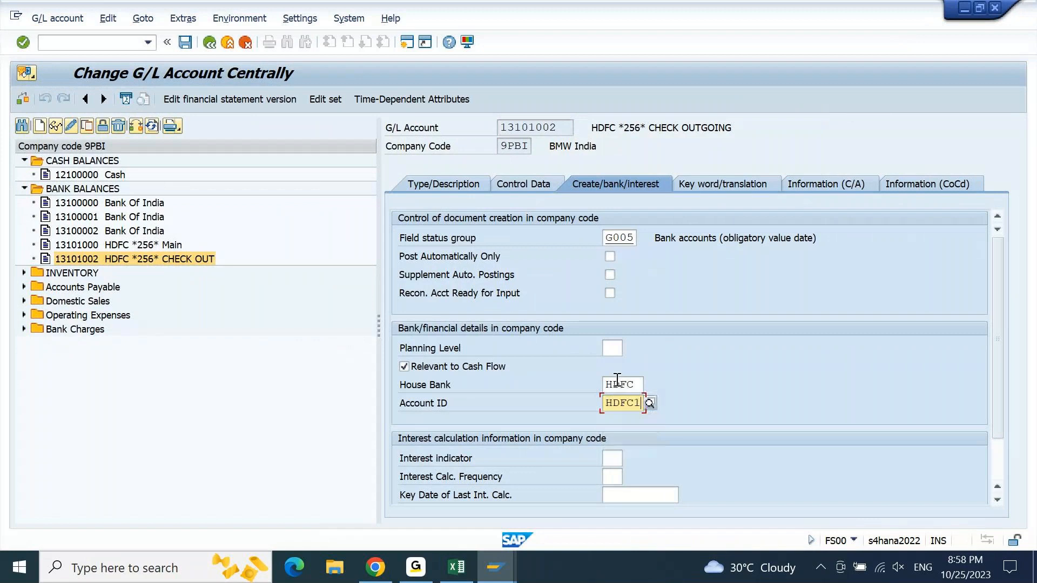
key("Return")
key("ctrl+s")
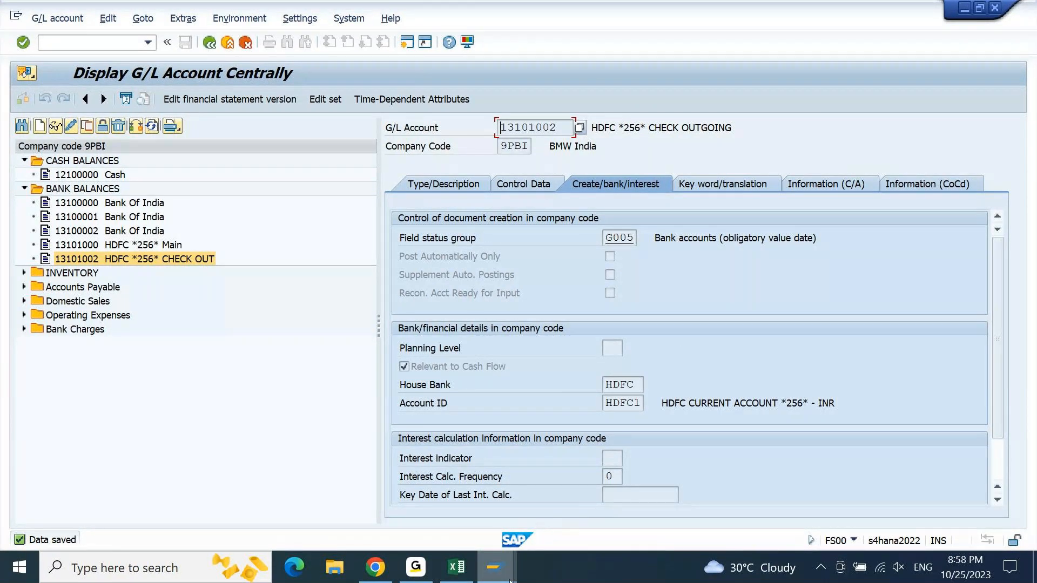
- Switch to the SAP session with the Bank Accounts view and start transaction F-53 for outgoing payments
left_click(556, 498)
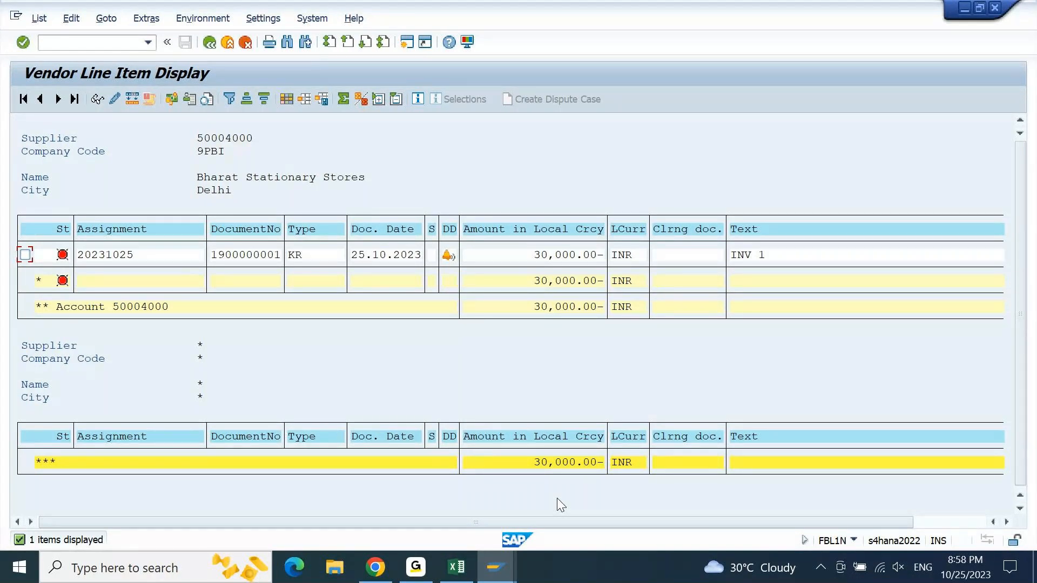
mouse_move(496, 567)
left_click(782, 507)
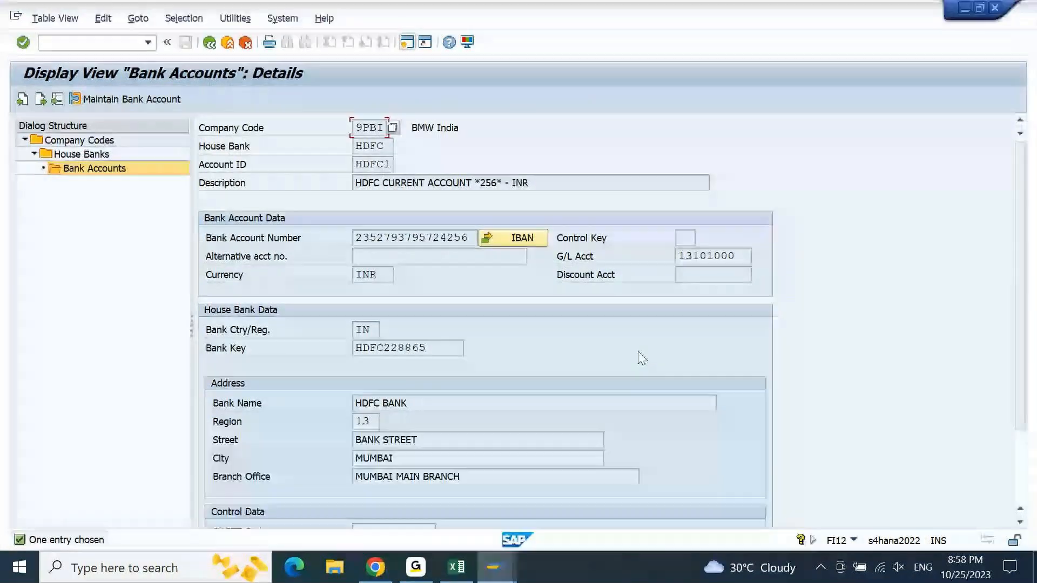
left_click(84, 39)
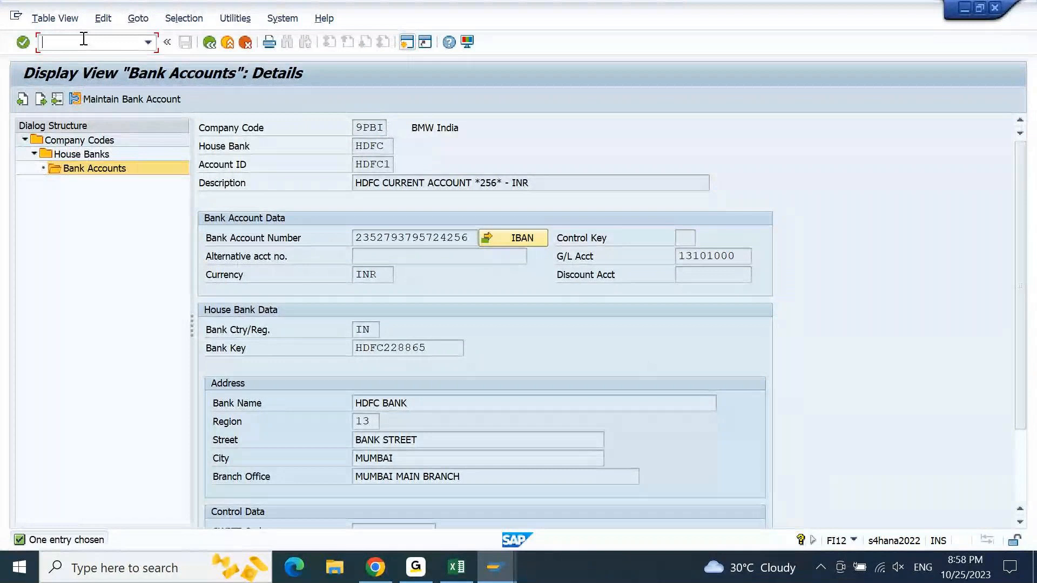
type("/NF-53")
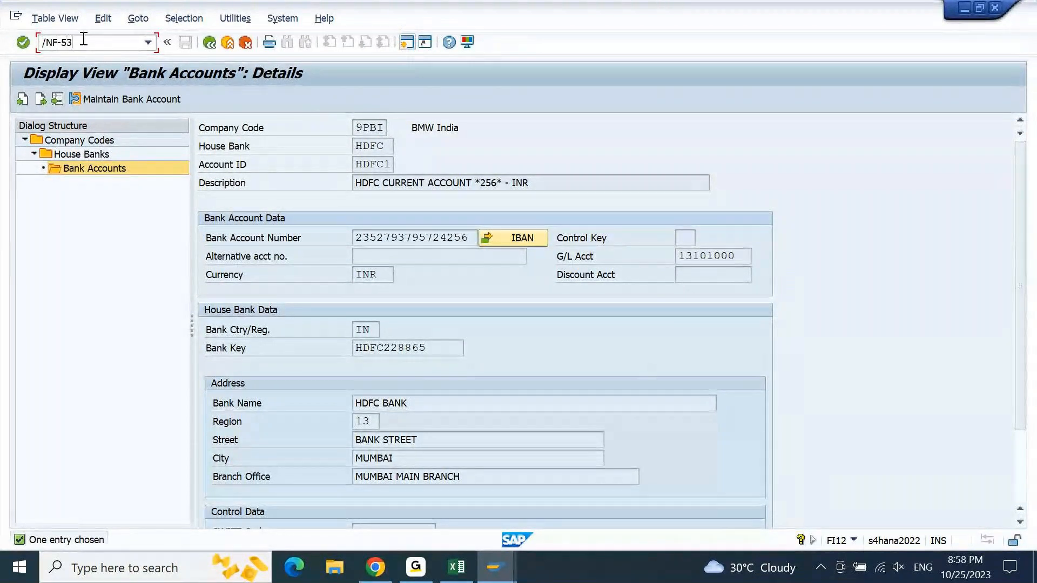
key("Return")
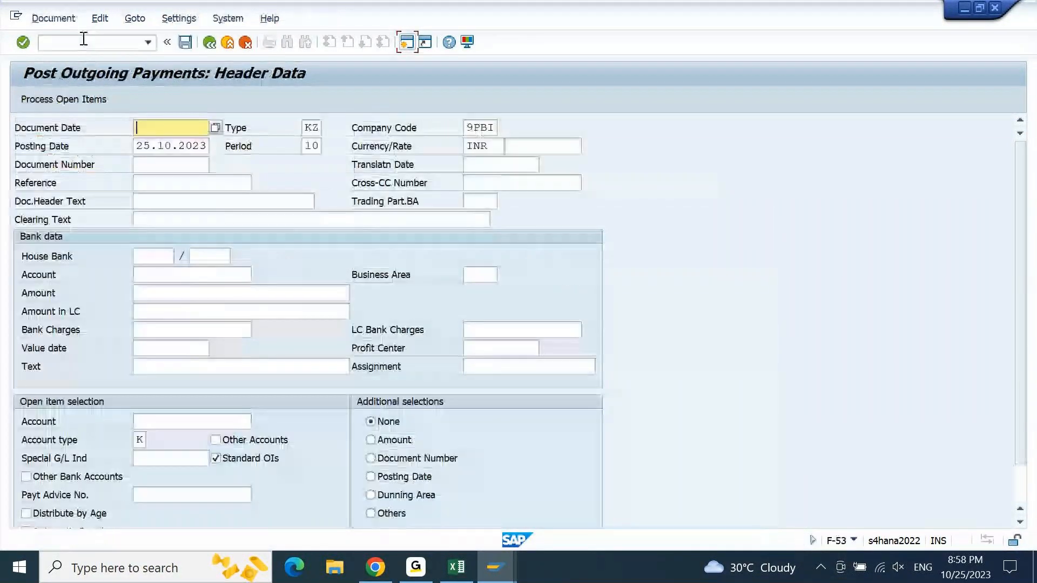
- Set the payment's document date to 25.10.2023 and its reference, document header text and clearing text to PMT 1
key("Down")
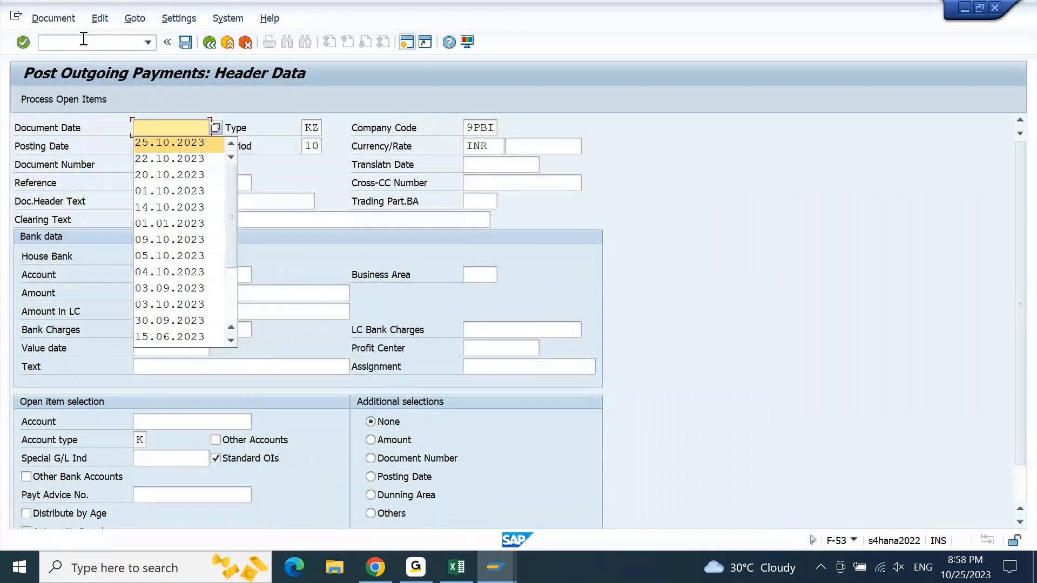
key("Return")
key("Down")
key("Down")
key("Down")
type("PMT")
key("Down")
key("Return")
key("Down")
key("Down")
key("Return")
key("Down")
key("Down")
key("Return")
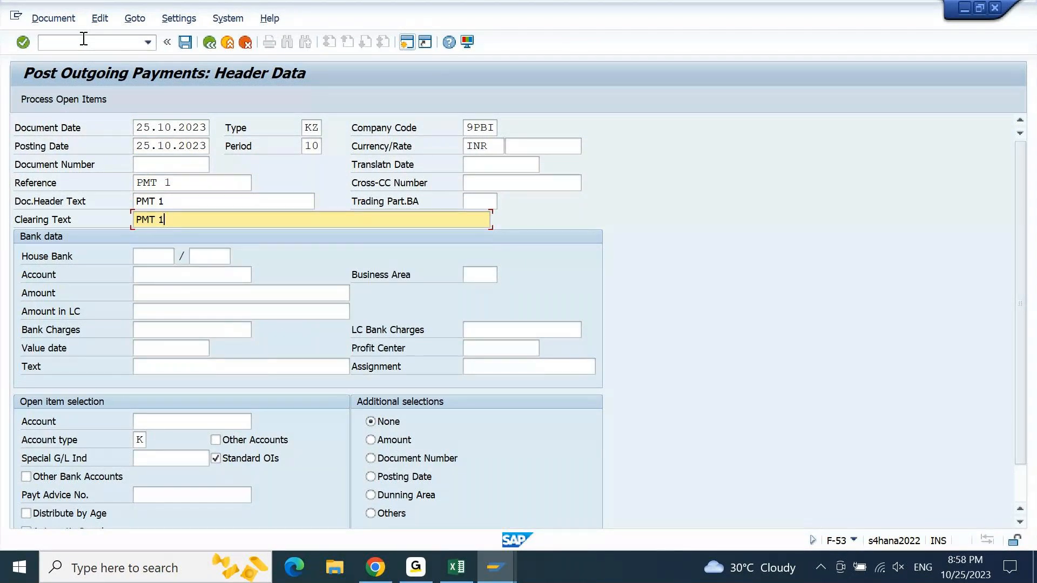
- Choose house bank HDFC and account ID HDFC1 in the outgoing payment's bank data
key("Down")
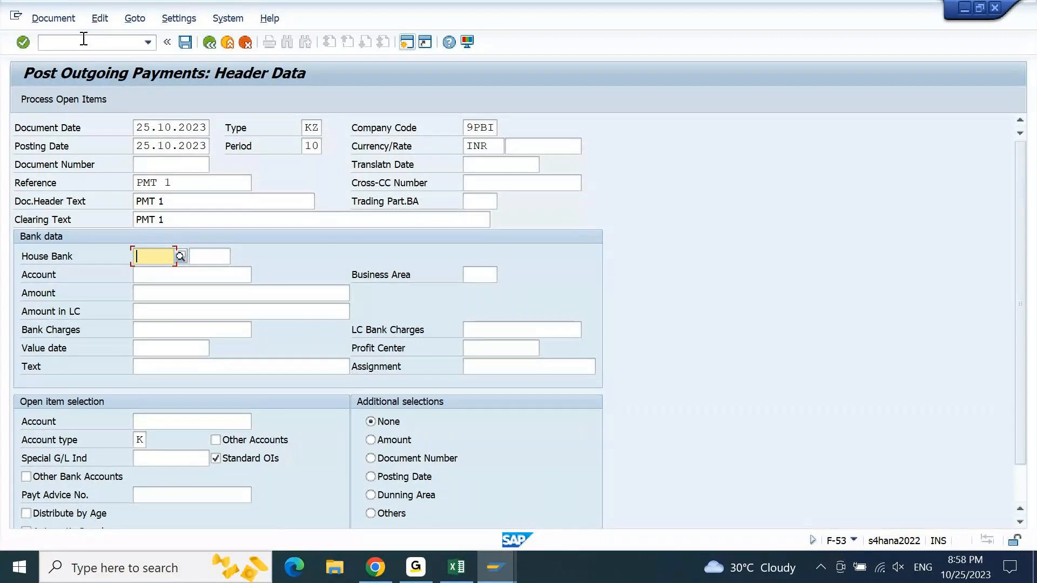
key("F4")
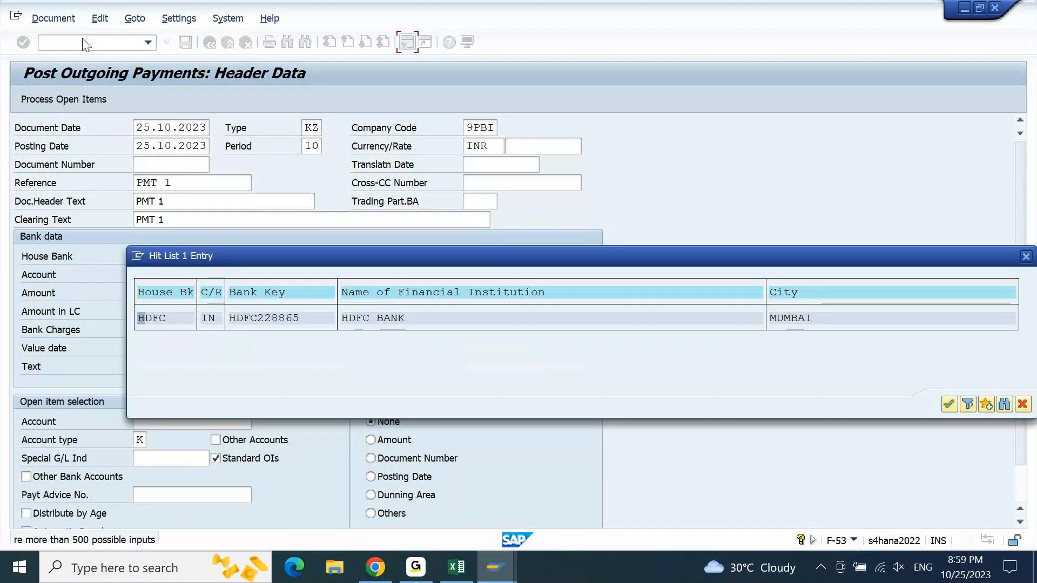
key("Return")
key("Tab")
key("F4")
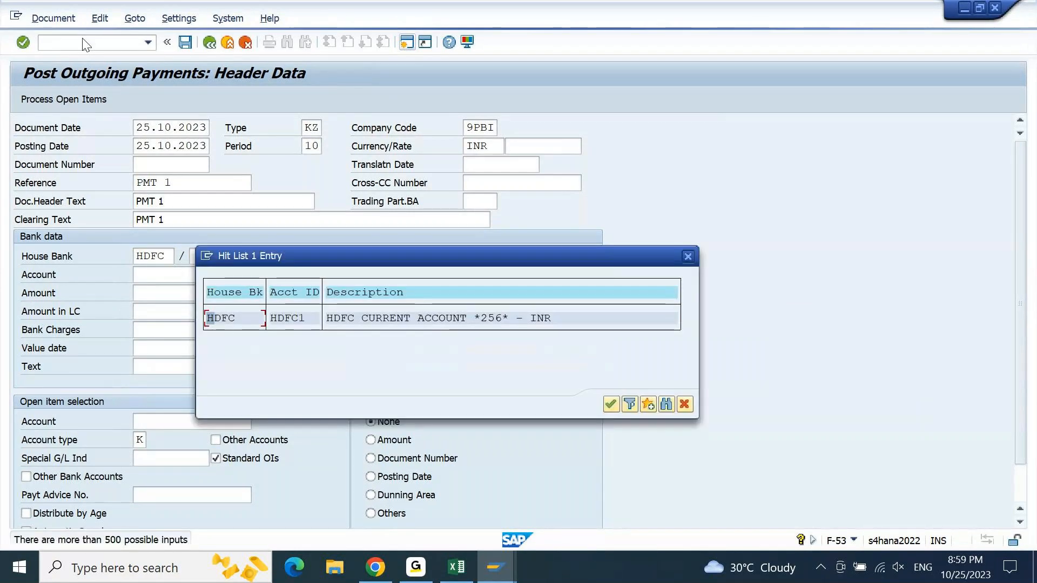
key("Return")
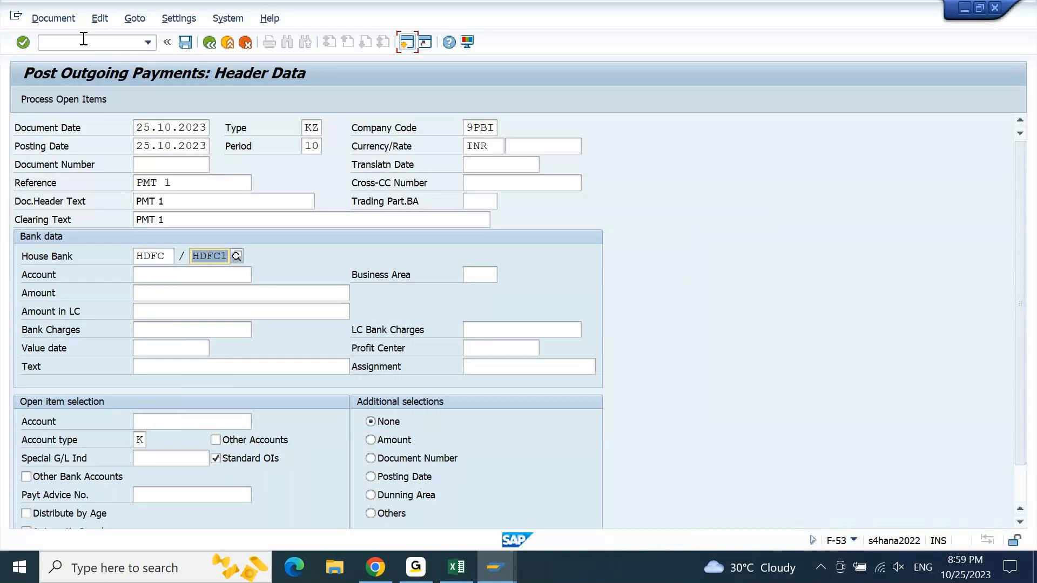
- Validate the payment header to derive the bank G/L account from the house bank, and highlight that account in the bank data
key("Return")
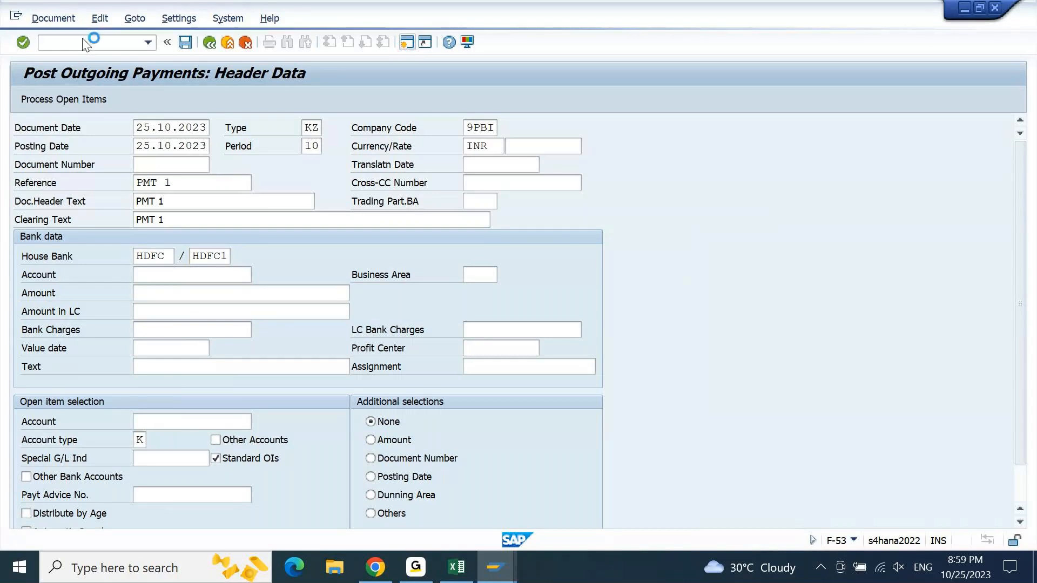
key("Return")
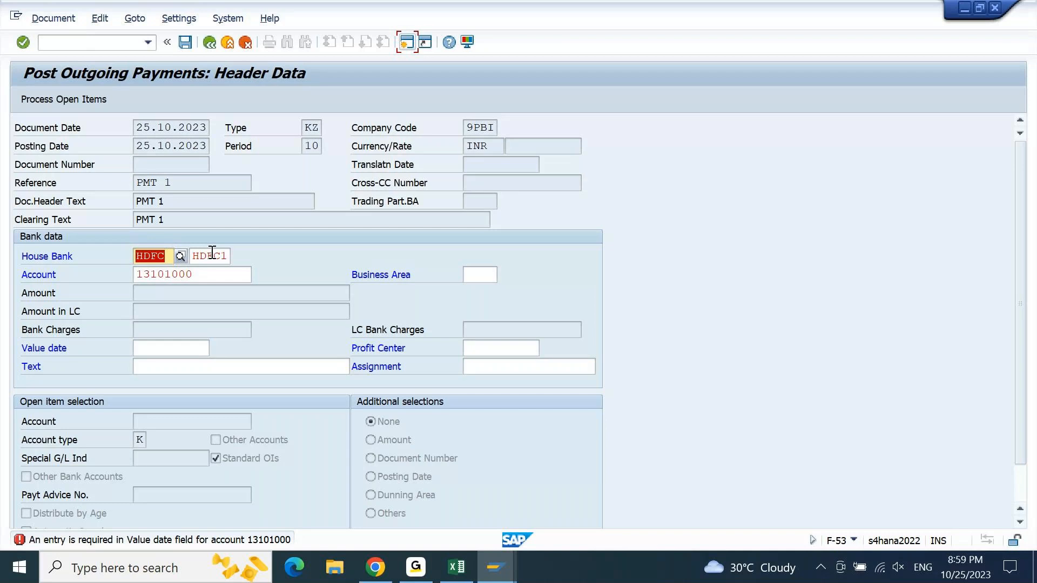
left_click(211, 274)
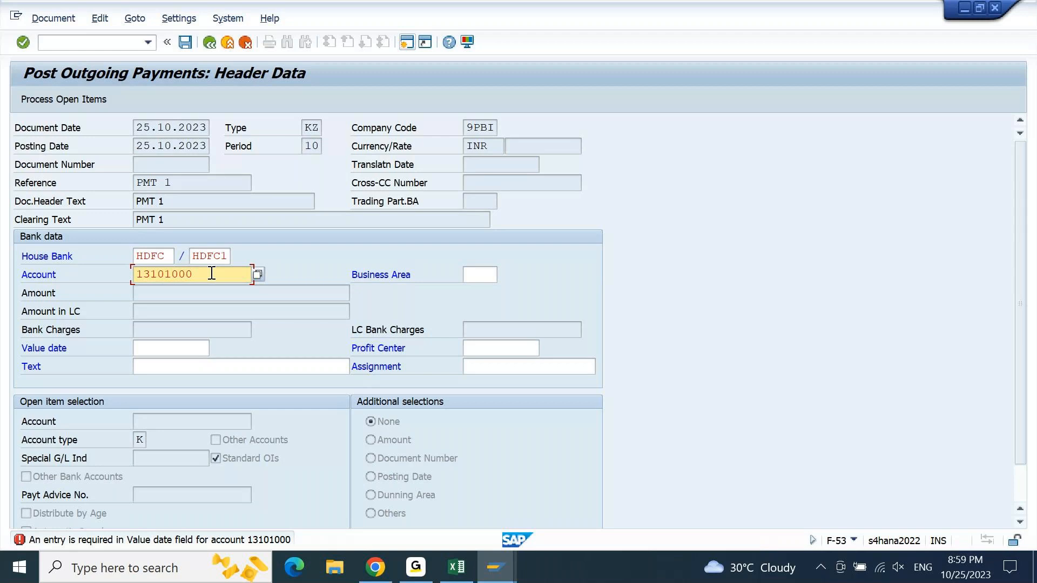
double_click(155, 268)
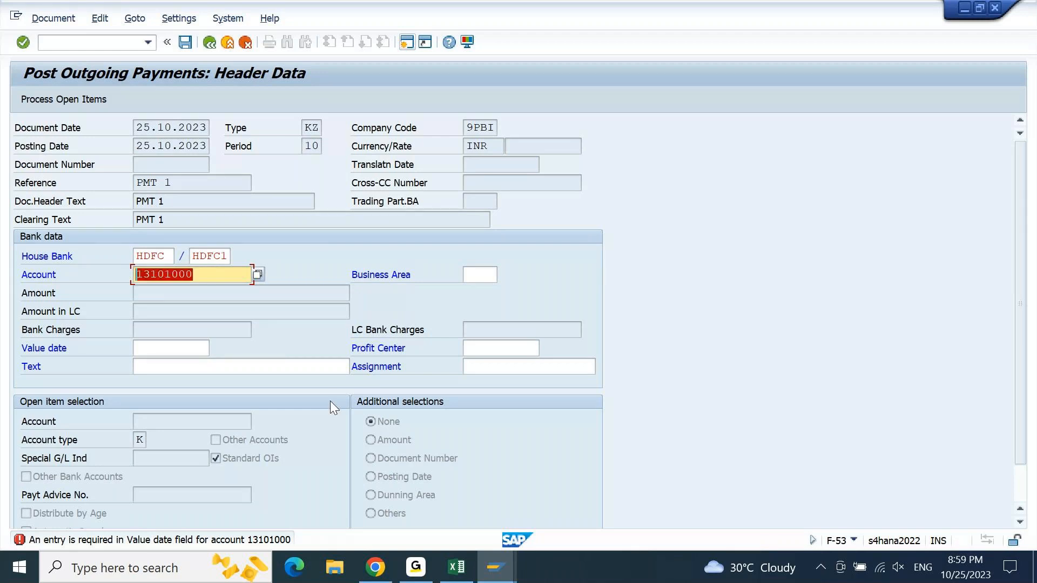
- Switch to the Fiori Bank Account app in Chrome, check the G/L account in the 9PBI/HDFC/HDFC1 connectivity details, and return to SAP GUI
left_click(377, 572)
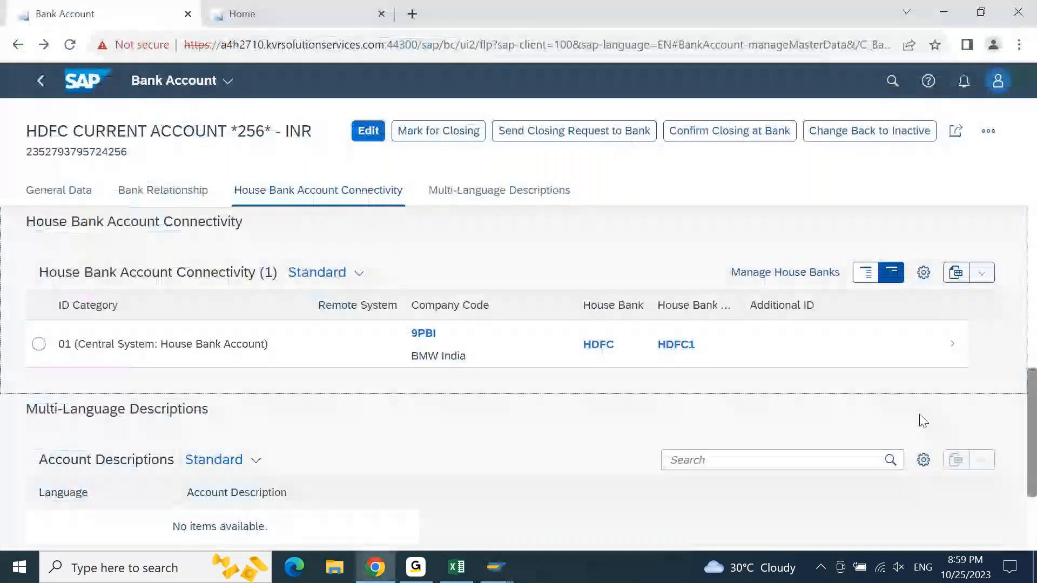
left_click(951, 344)
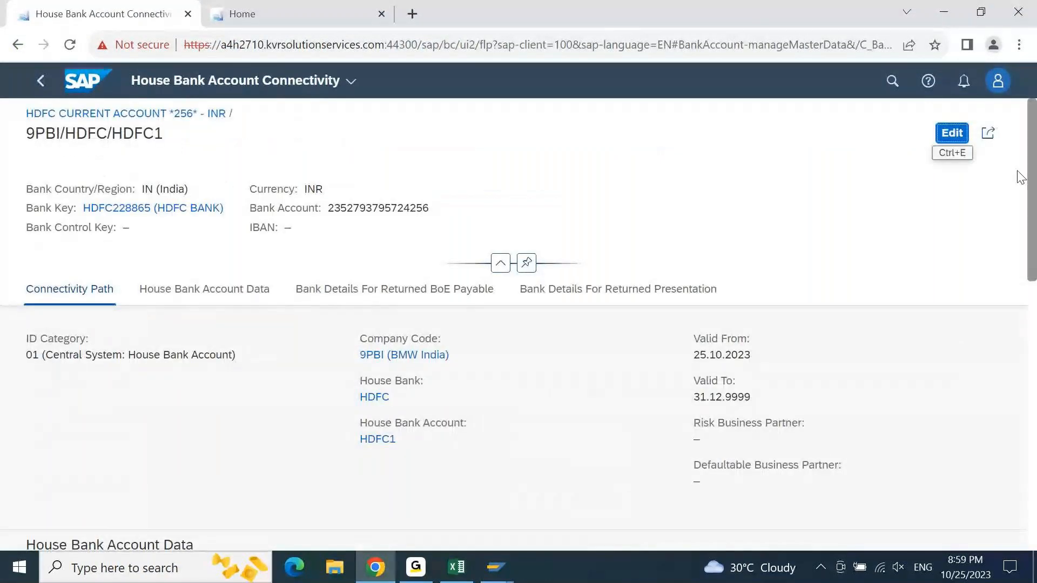
left_click_drag(1031, 210, 1034, 257)
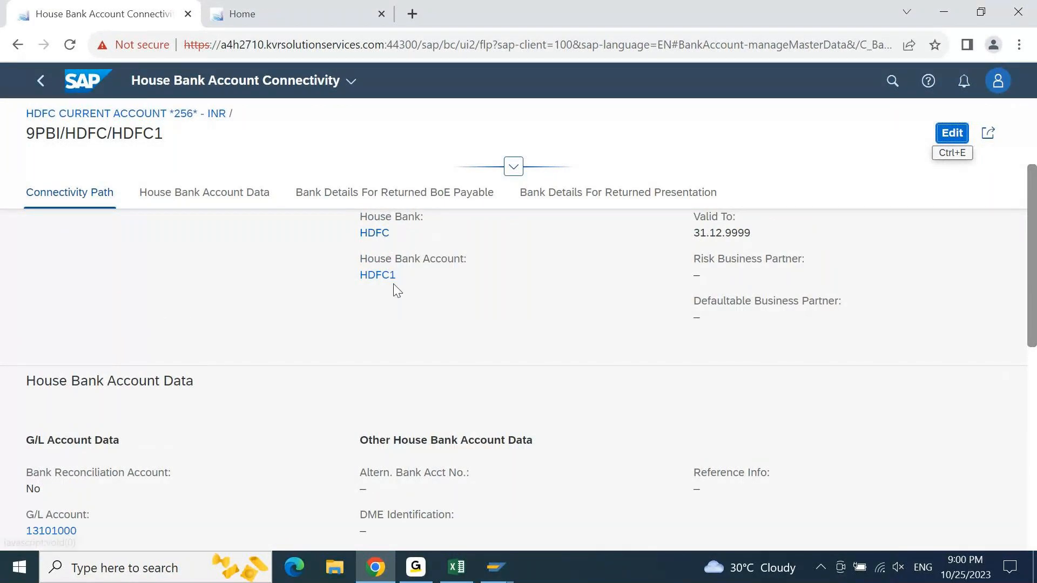
left_click(948, 8)
- Change the G/L account in the outgoing payment's bank data to 13101002
left_click(221, 279)
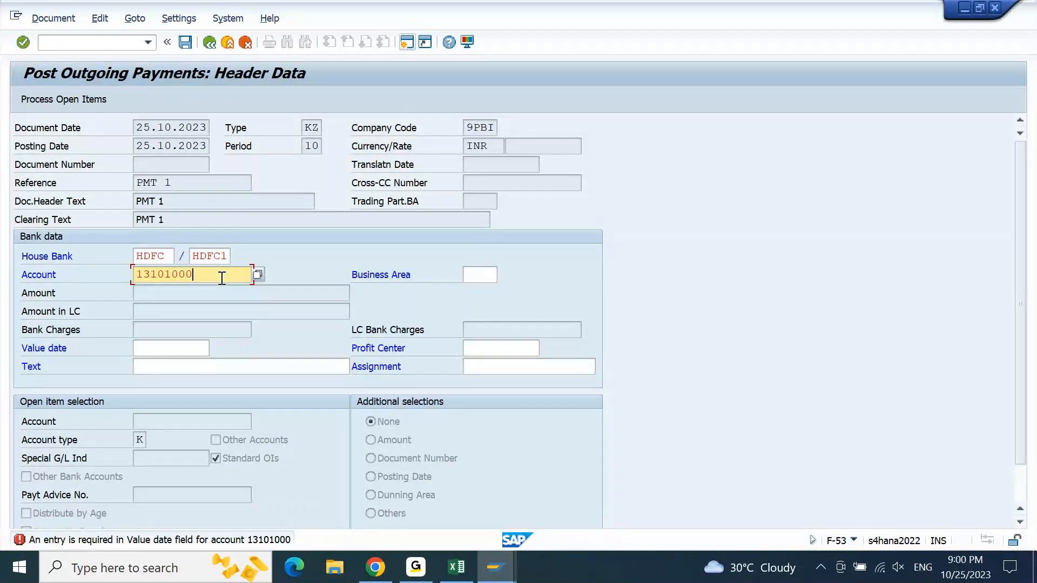
key("BackSpace")
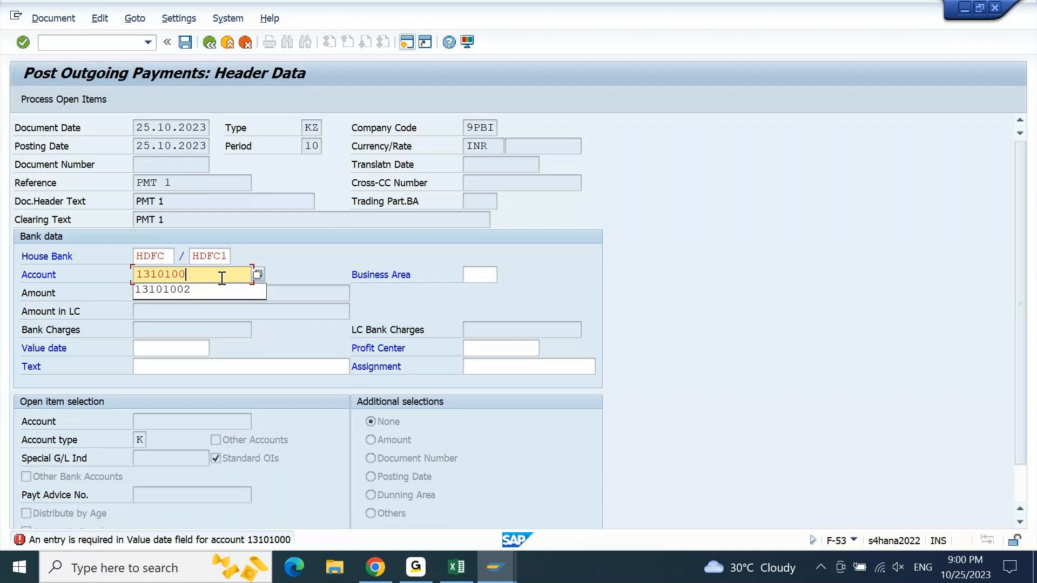
type("2")
key("Return")
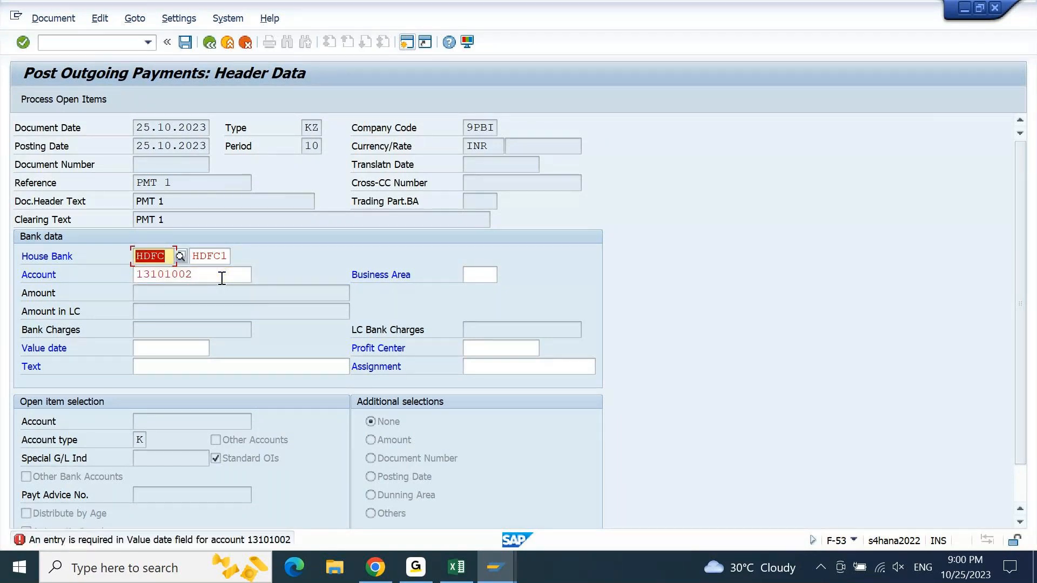
- Set the value date in the payment's bank data to 25.10.2023
key("Tab")
key("Tab")
key("Tab")
key("Tab")
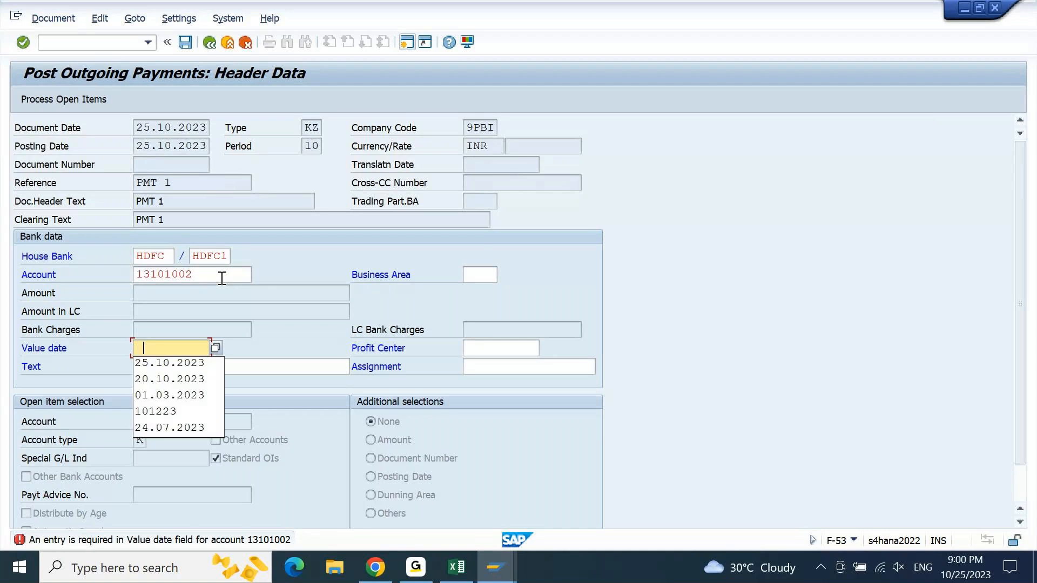
key("Down")
key("Return")
key("Return")
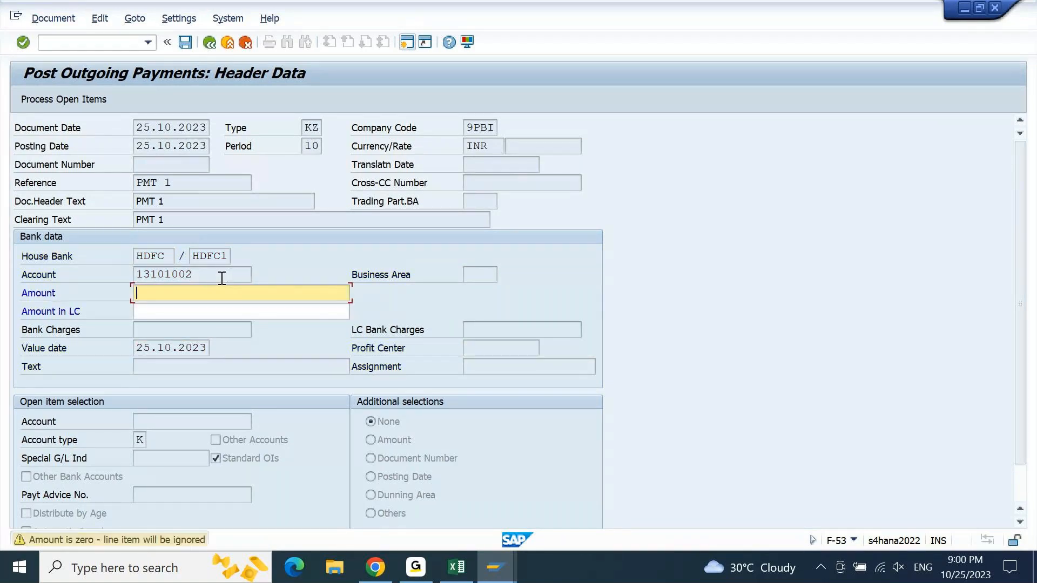
- Set the outgoing payment amount to 30000 and highlight the bank G/L account
type("30000")
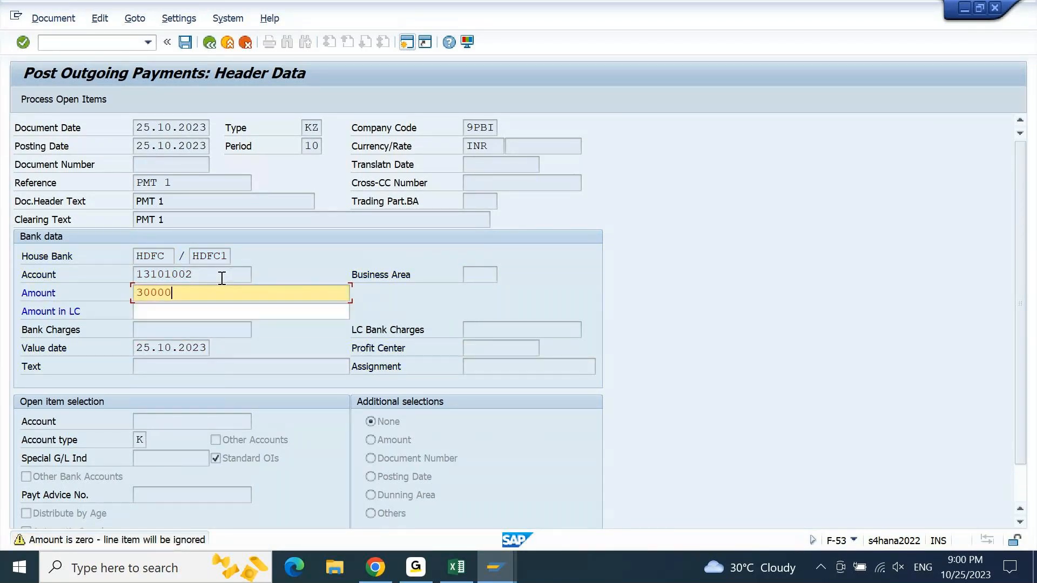
key("Return")
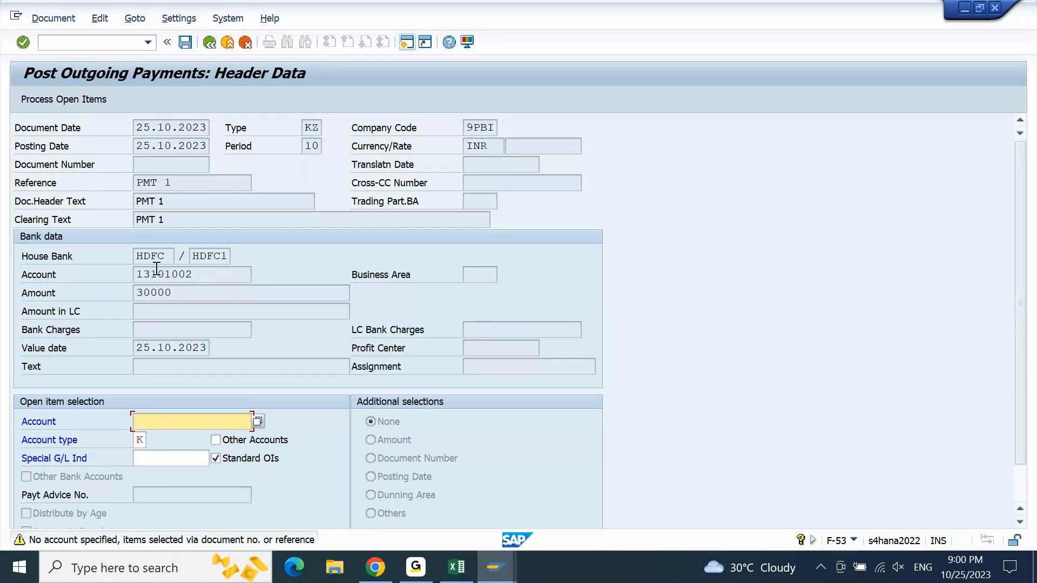
left_click_drag(207, 273, 119, 284)
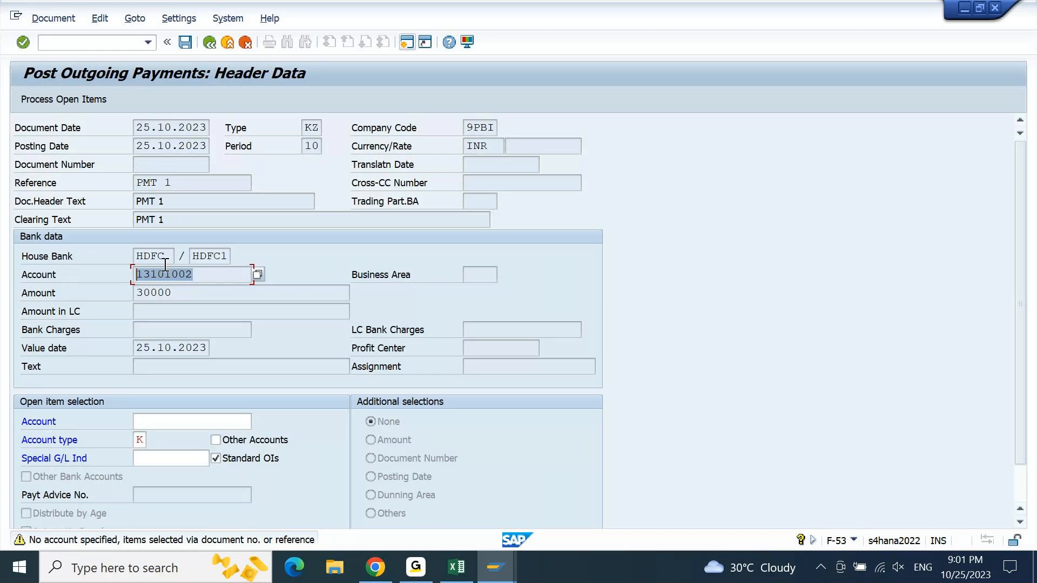
- Enter the Bharat Stationary Stores vendor account in the open item selection and process its open items
left_click(196, 256)
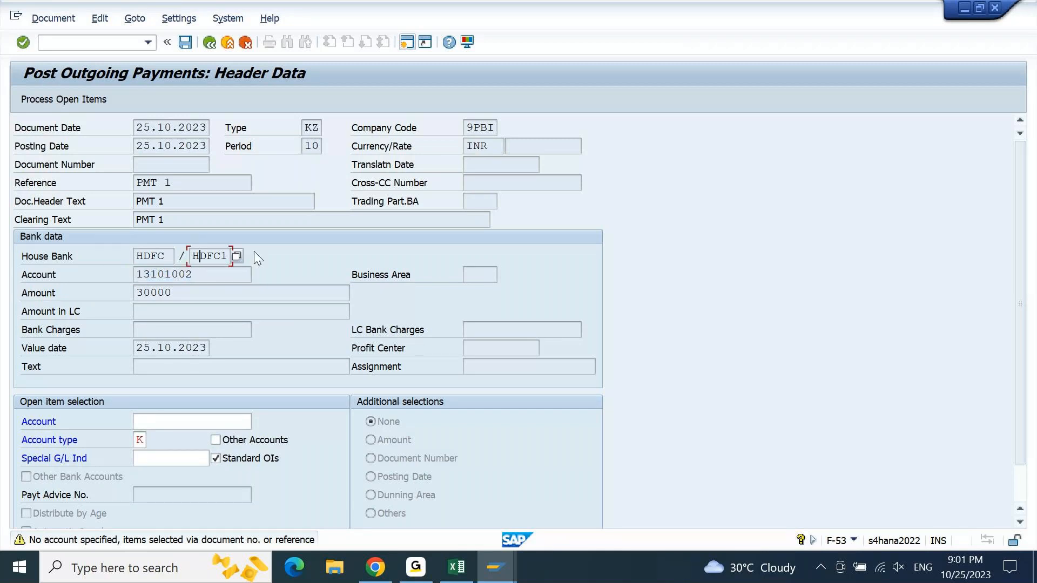
left_click_drag(192, 256, 214, 276)
left_click(172, 417)
key("Return")
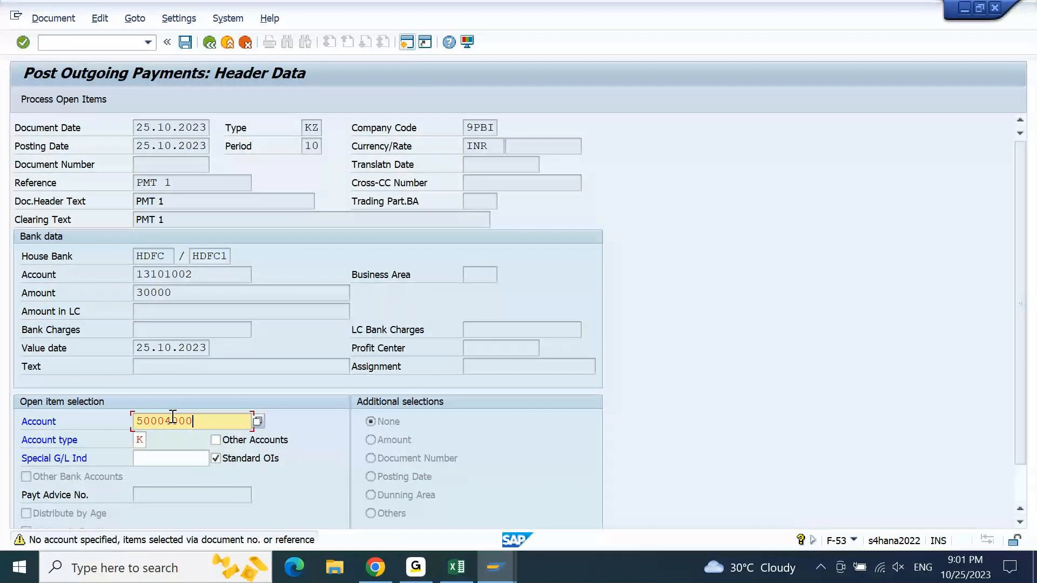
key("Return")
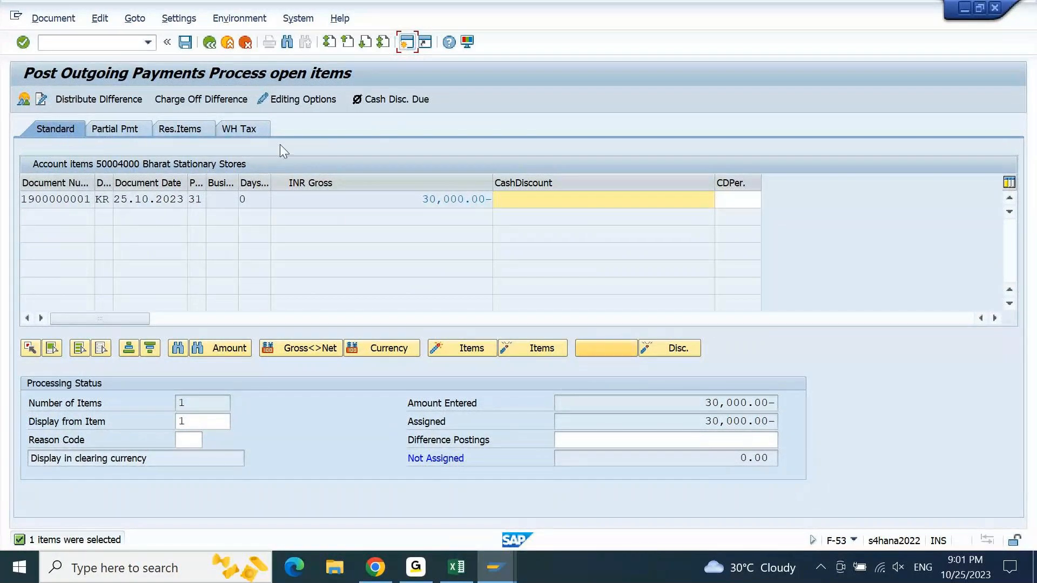
- Simulate the payment document and its general ledger postings, check the profit center assignments, and return to the document overview
left_click(52, 22)
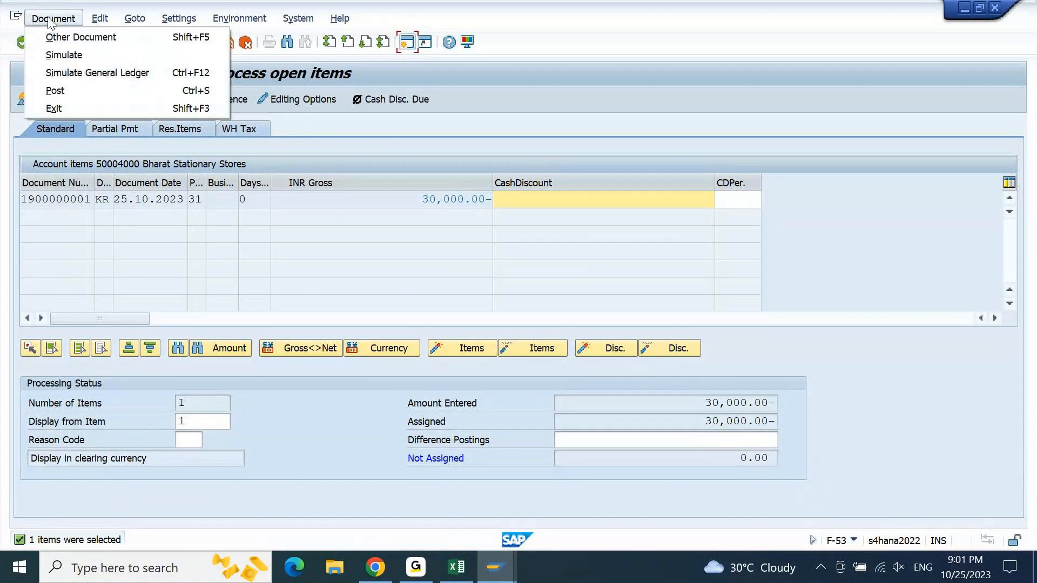
left_click(63, 55)
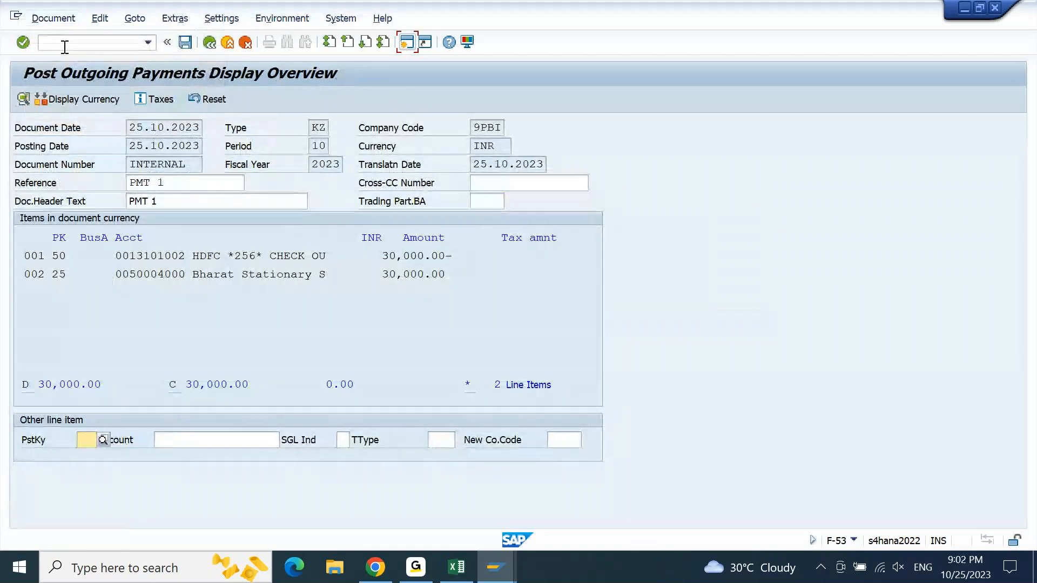
left_click(54, 19)
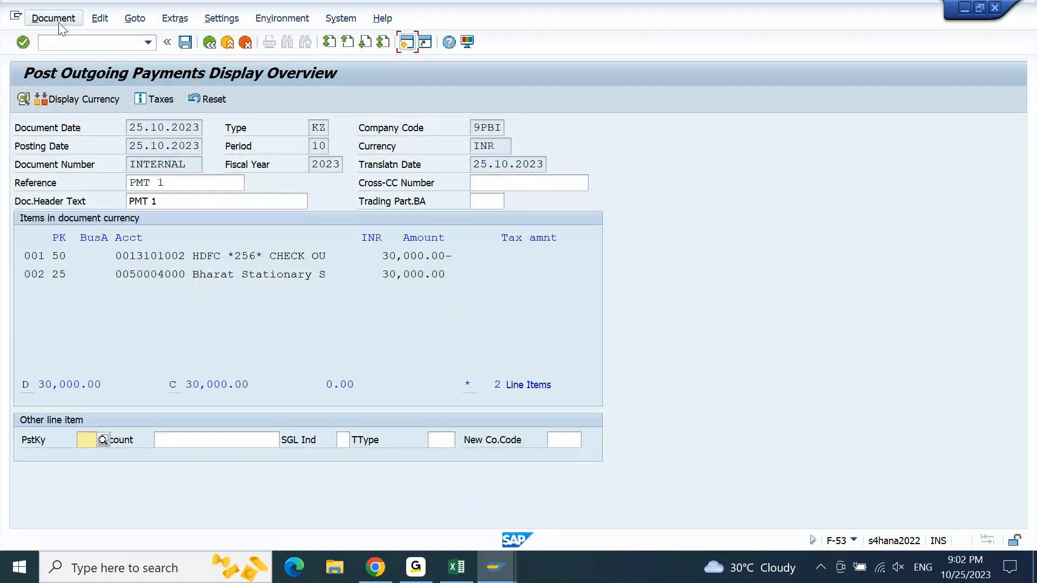
left_click(84, 106)
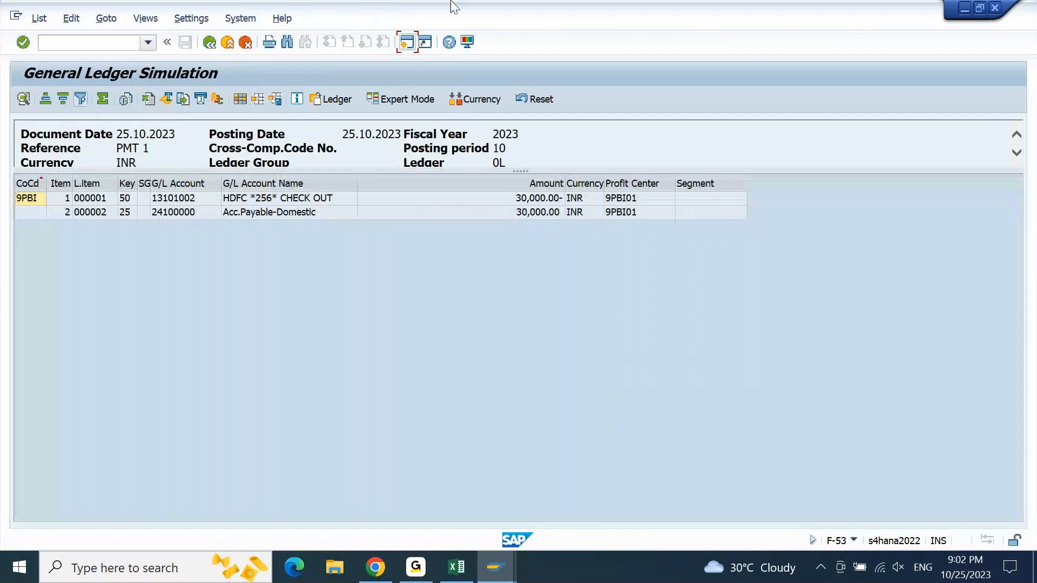
left_click(642, 185)
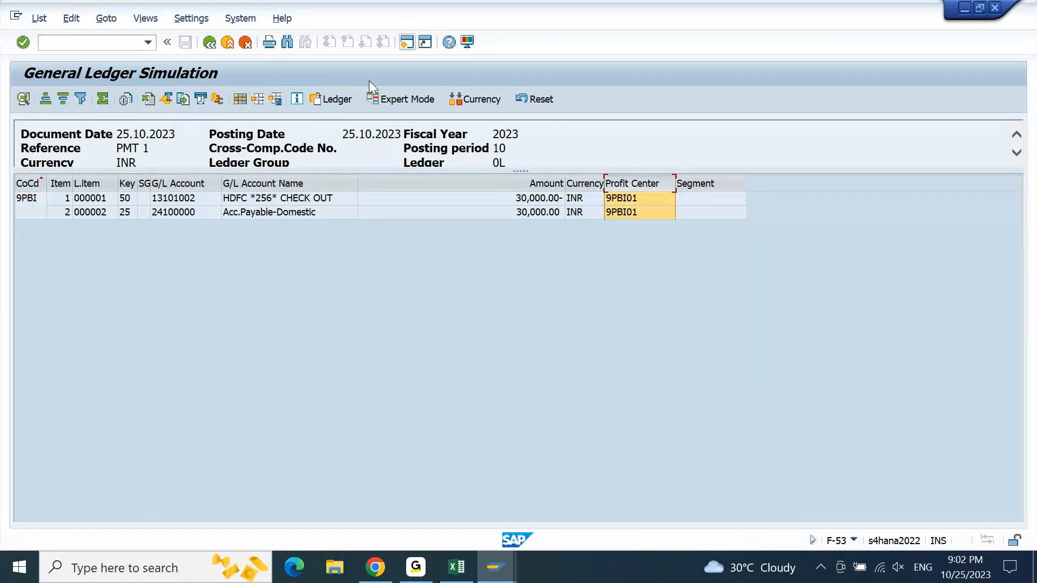
left_click(211, 43)
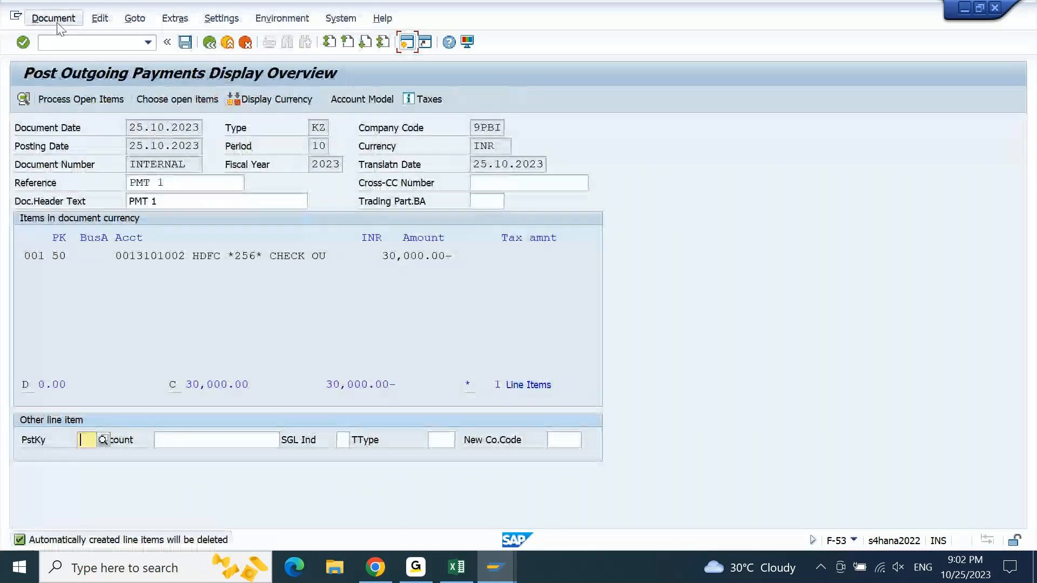
- Simulate the outgoing payment from the document overview again and post it
left_click(56, 22)
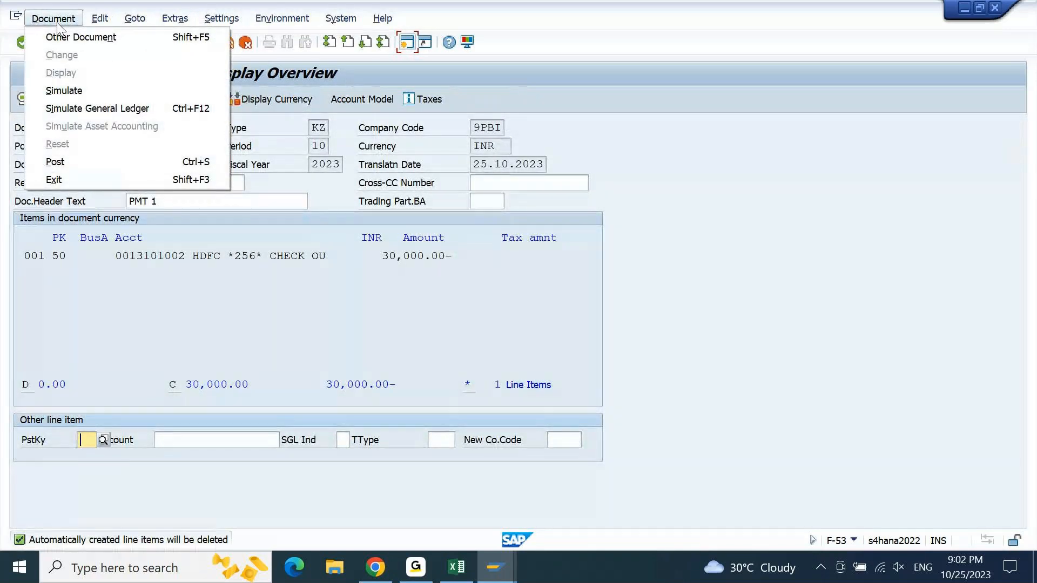
left_click(67, 90)
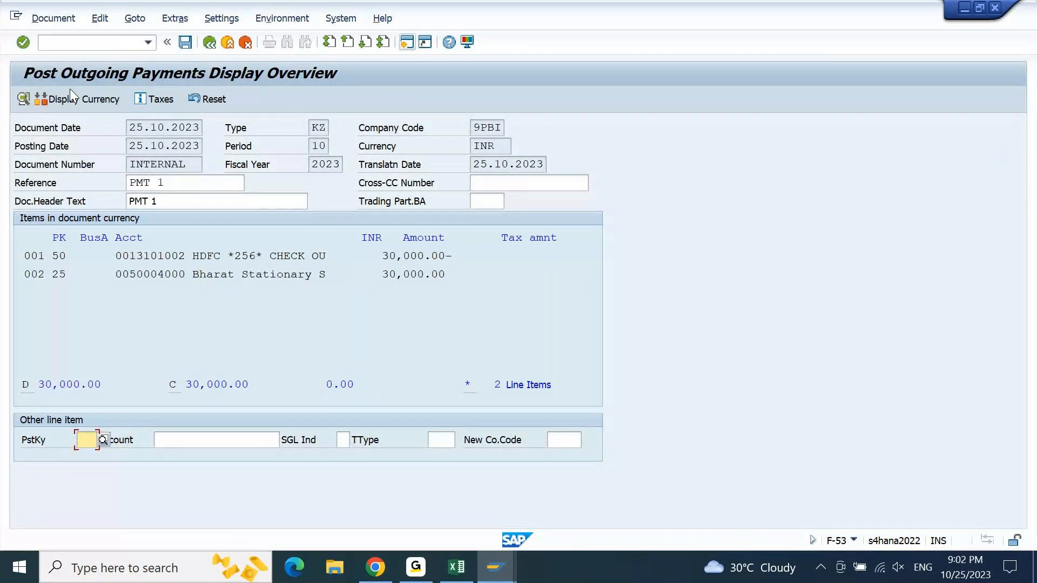
left_click(185, 42)
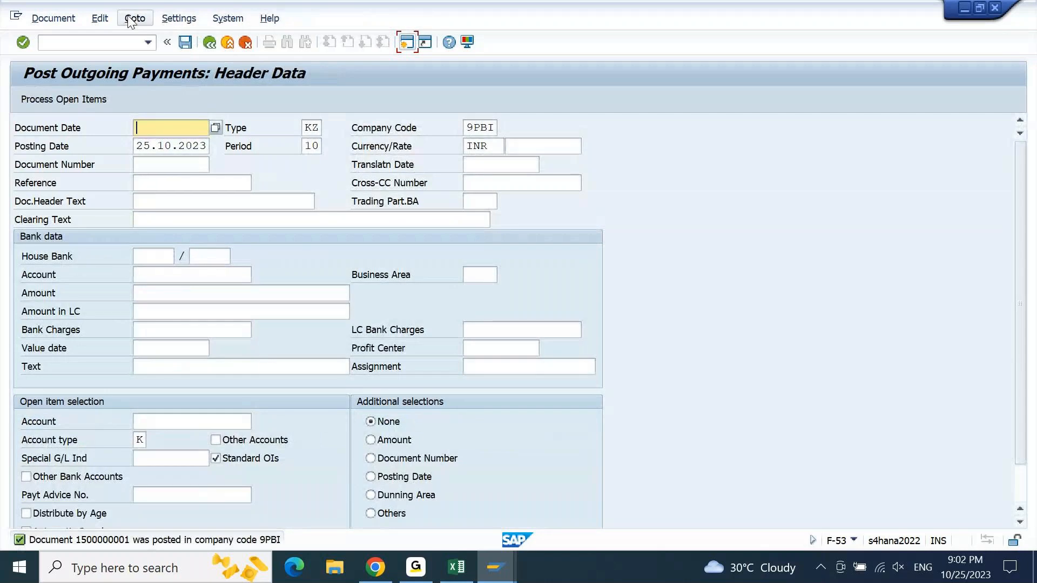
- Display the posted payment document and inspect the additional data of its HDFC check outgoing line item
left_click(53, 17)
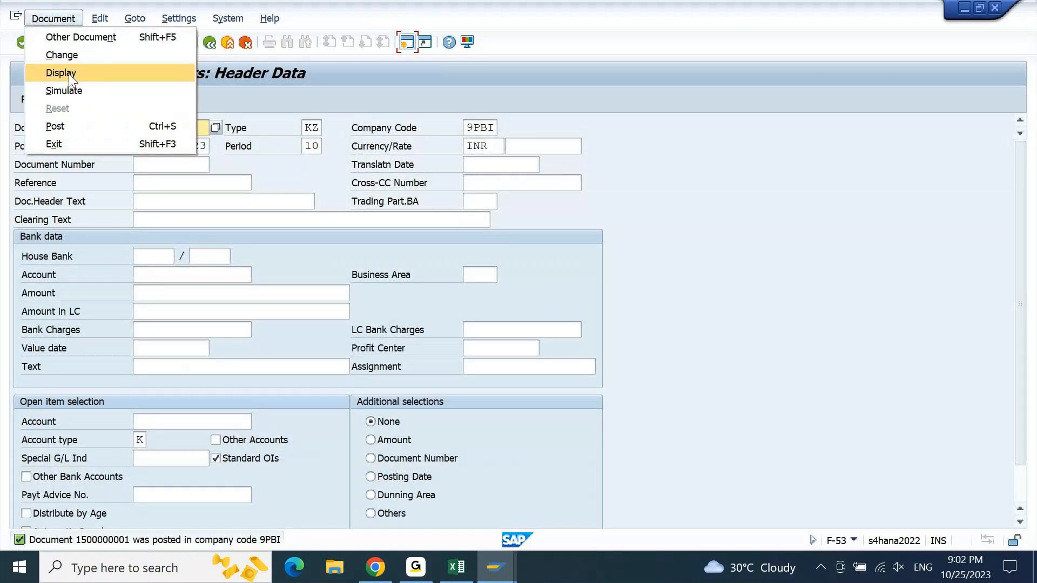
left_click(69, 74)
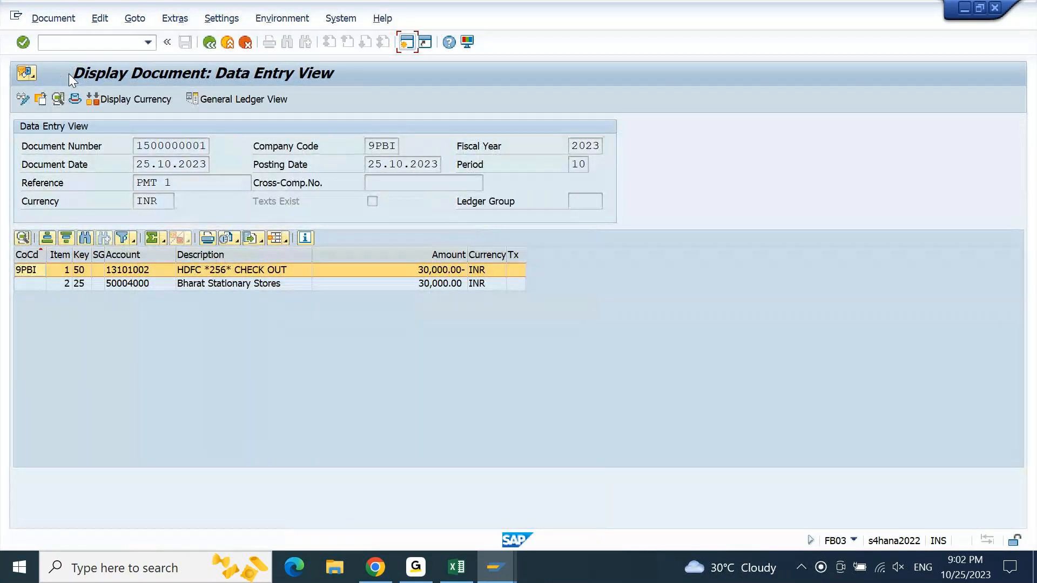
double_click(222, 273)
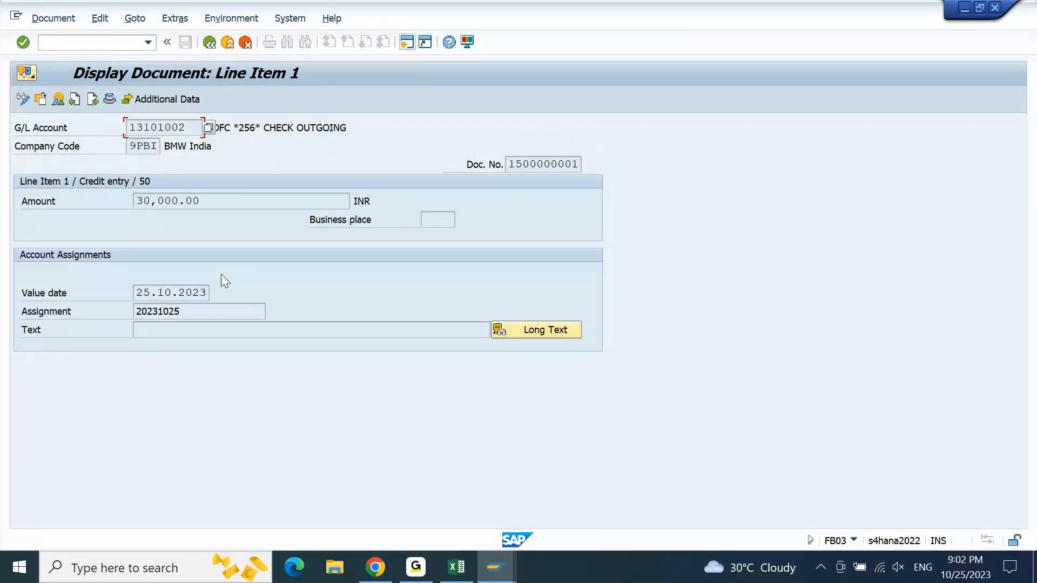
left_click(168, 99)
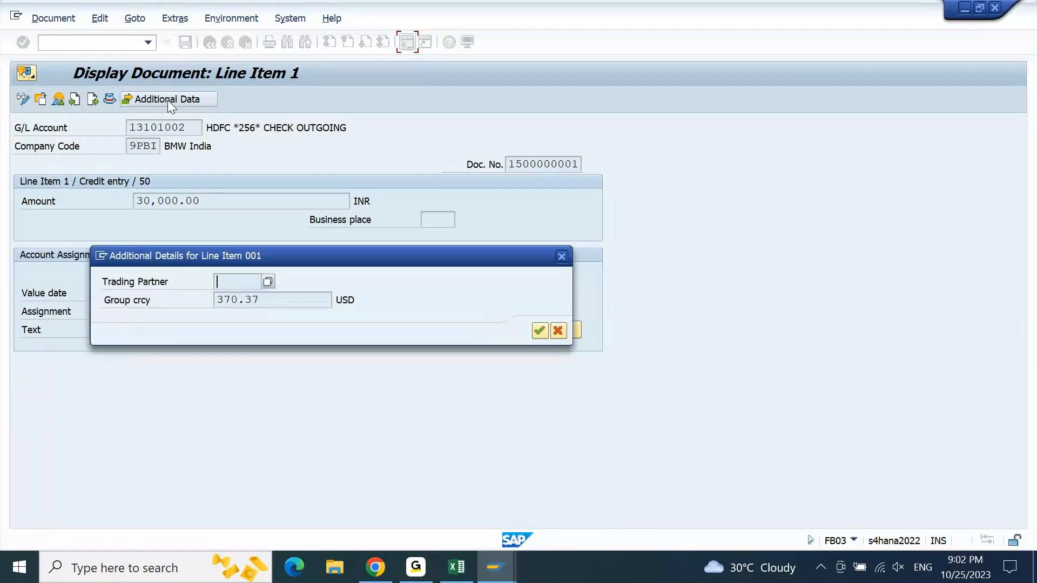
left_click(562, 258)
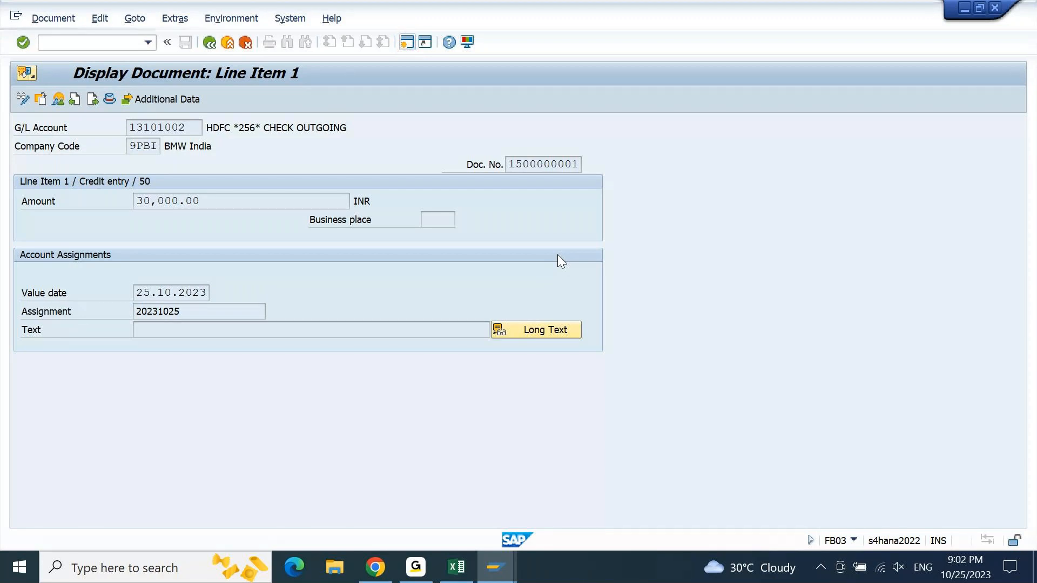
key("F3")
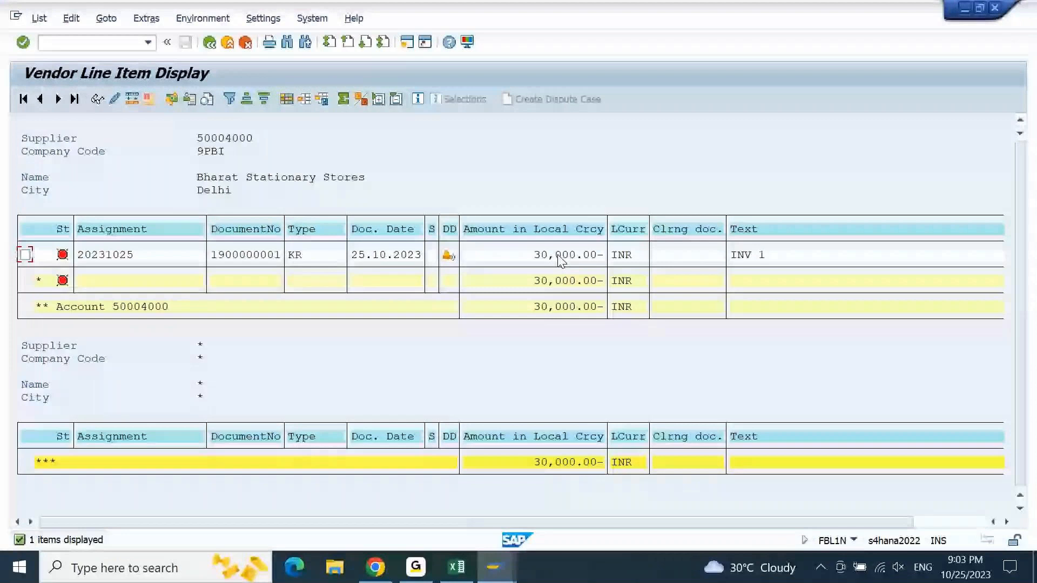
- Refresh the open items list in the FBL1N session and list the cleared items of vendor Bharat Stationary Stores in 9PBI
left_click(39, 18)
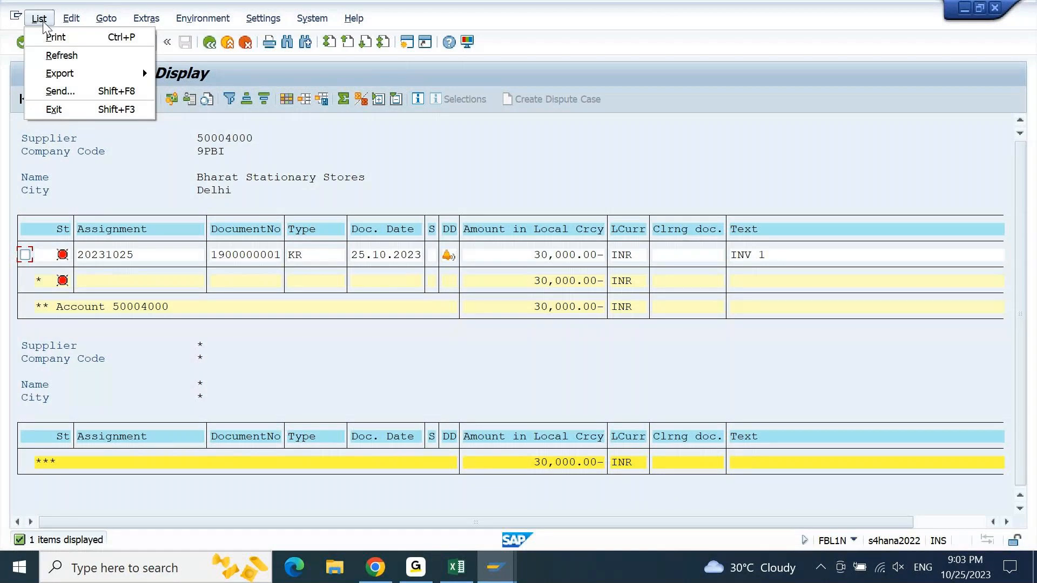
left_click(54, 54)
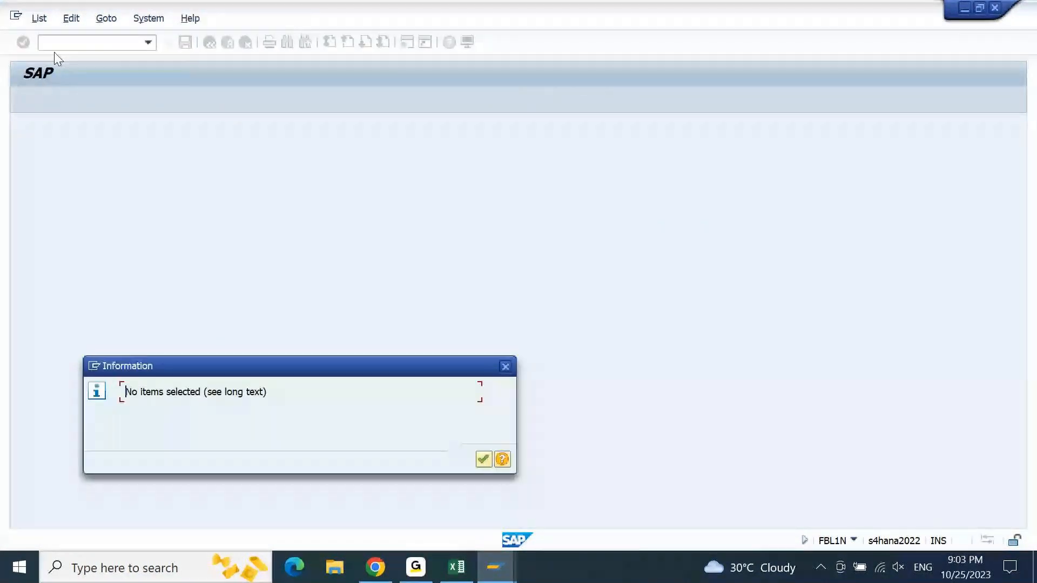
key("Return")
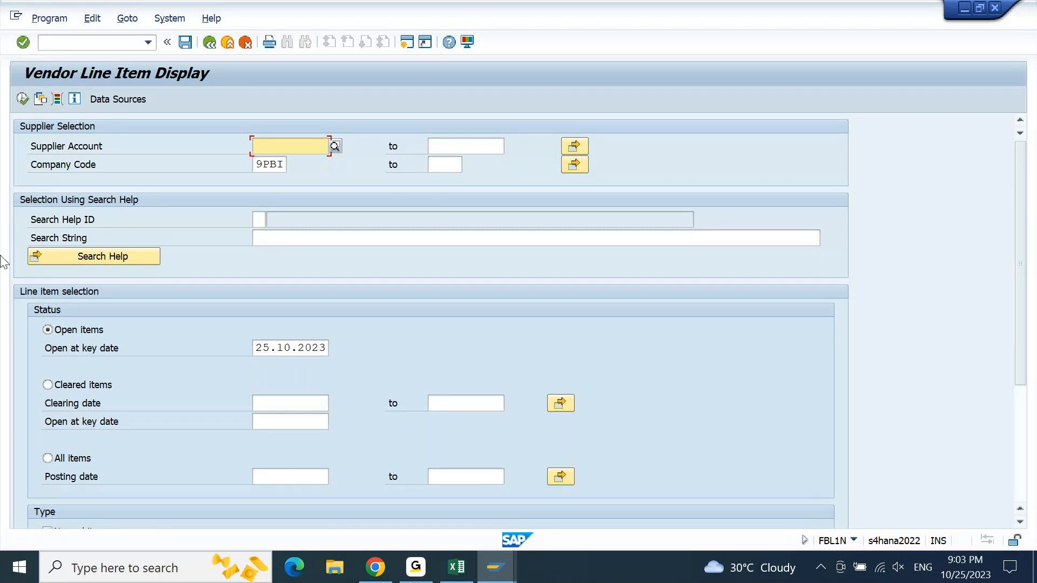
left_click(48, 385)
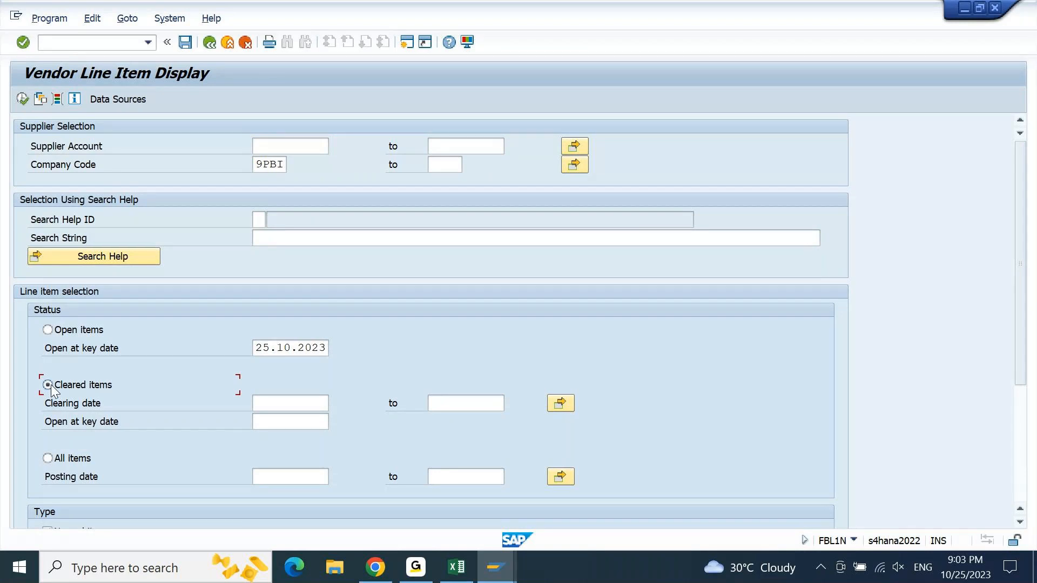
key("F8")
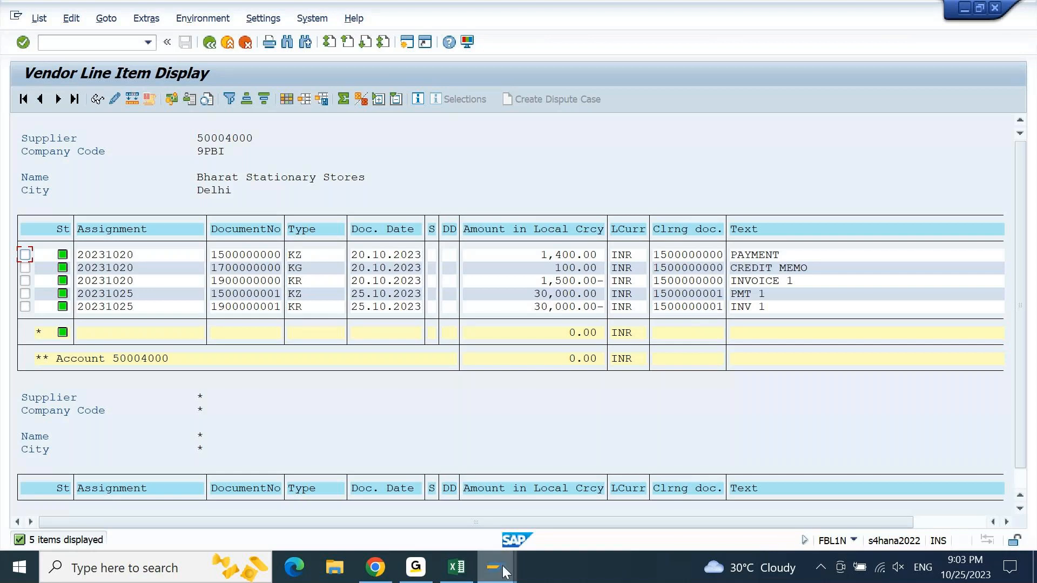
- Switch to the F-53 session, display the posted payment document, and view its payment usage
mouse_move(505, 571)
left_click(657, 510)
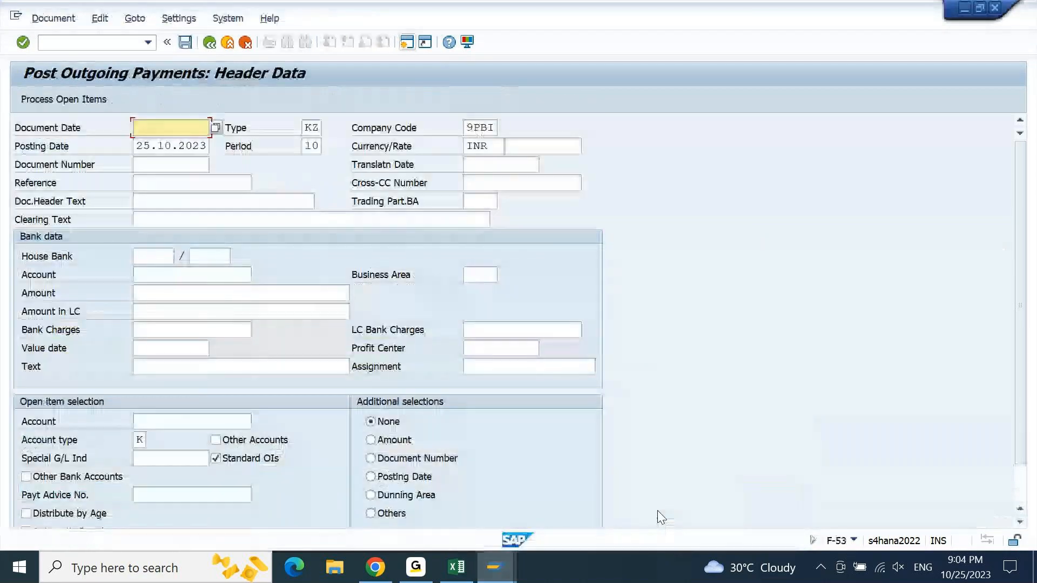
left_click(53, 18)
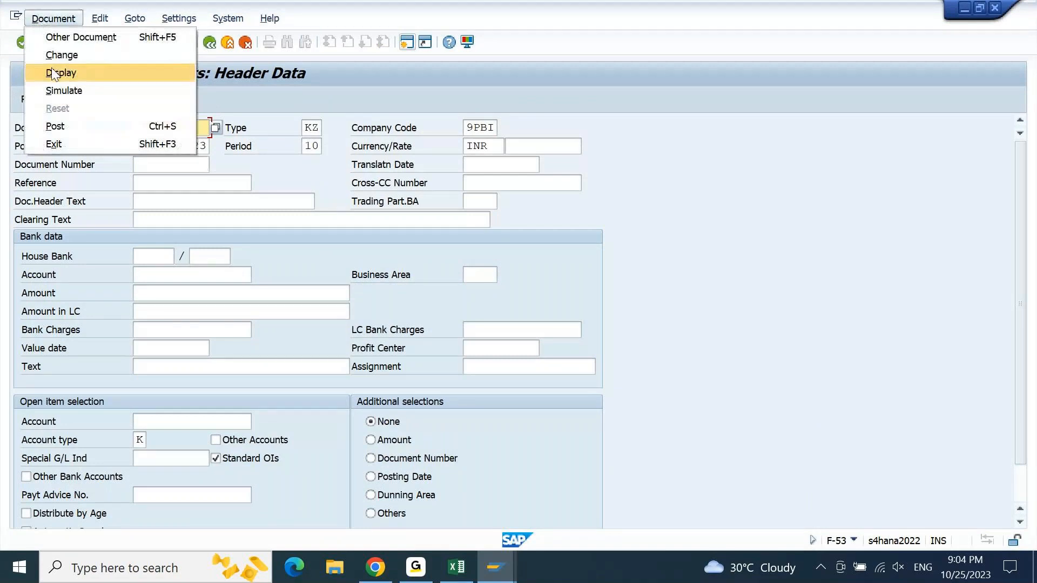
left_click(54, 73)
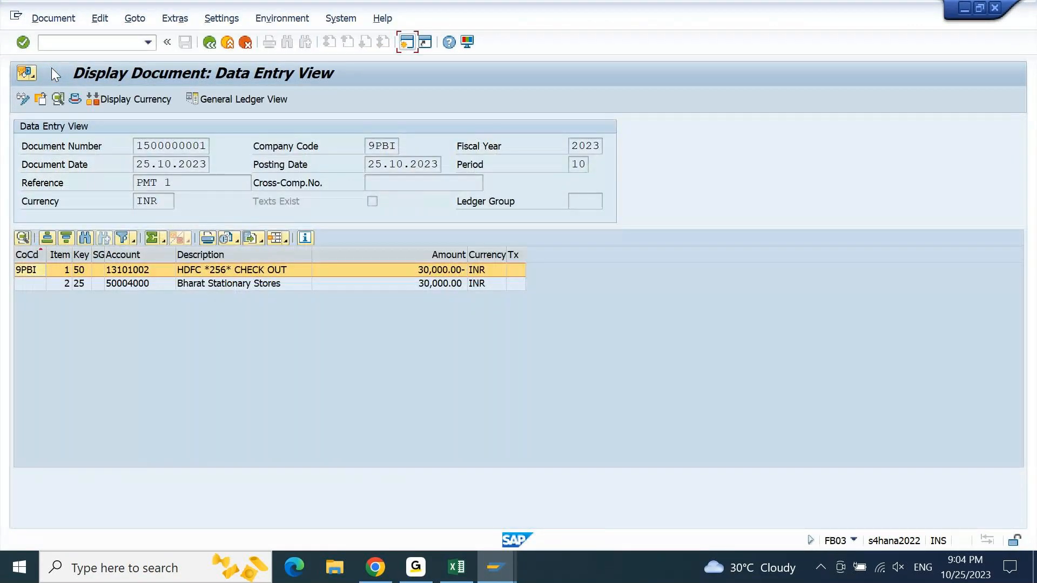
left_click(270, 20)
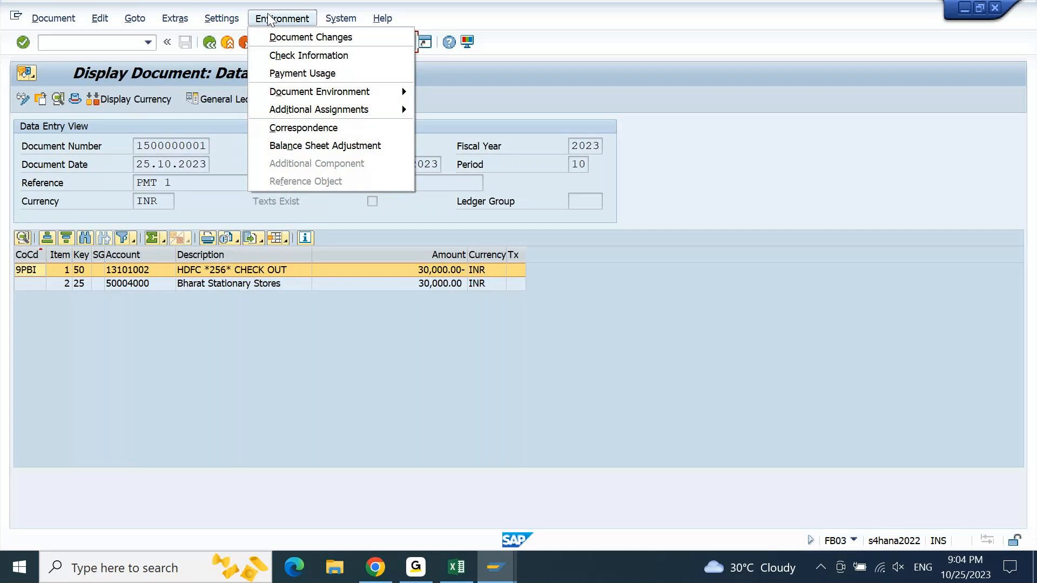
left_click(324, 75)
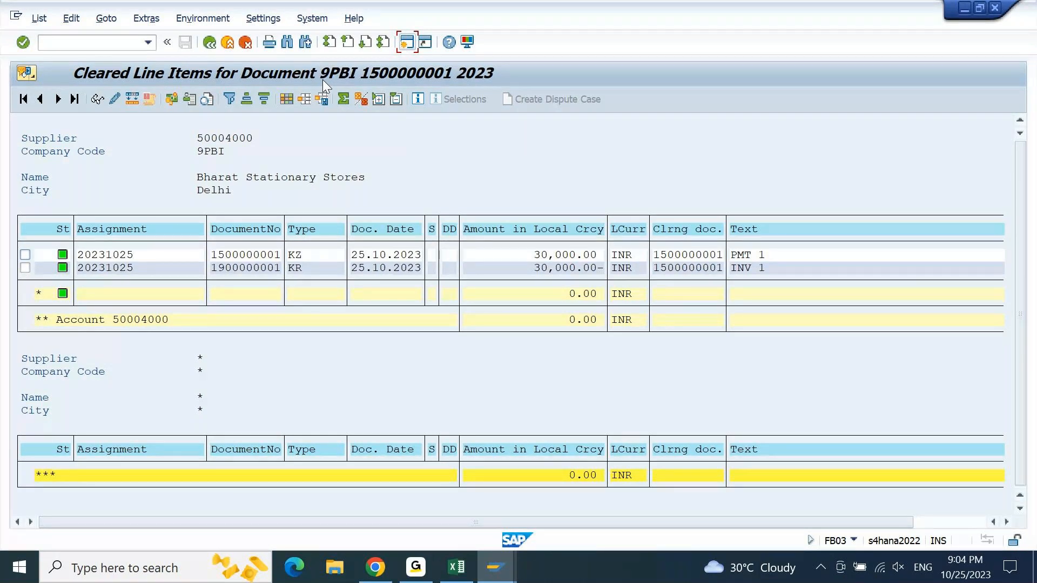
- End the cleared line items display with /n and return to the SAP Easy Access menu
left_click(125, 43)
type("/n")
key("Return")
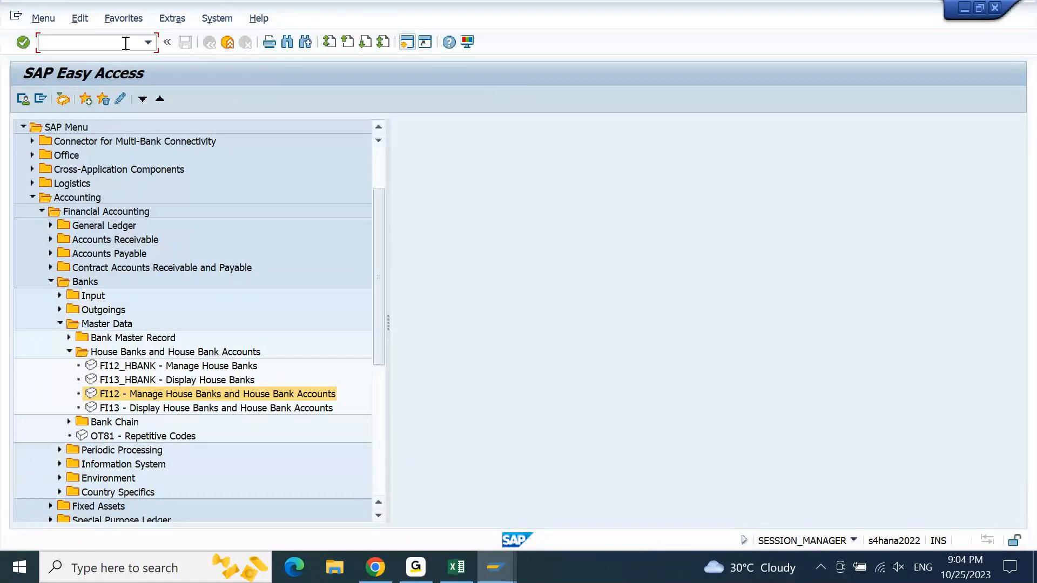
- Switch to the Excel notes, append "( FI12_HBANK)" to the "5. Create House Bank" line, and compare it with the SAP menu
left_click(457, 567)
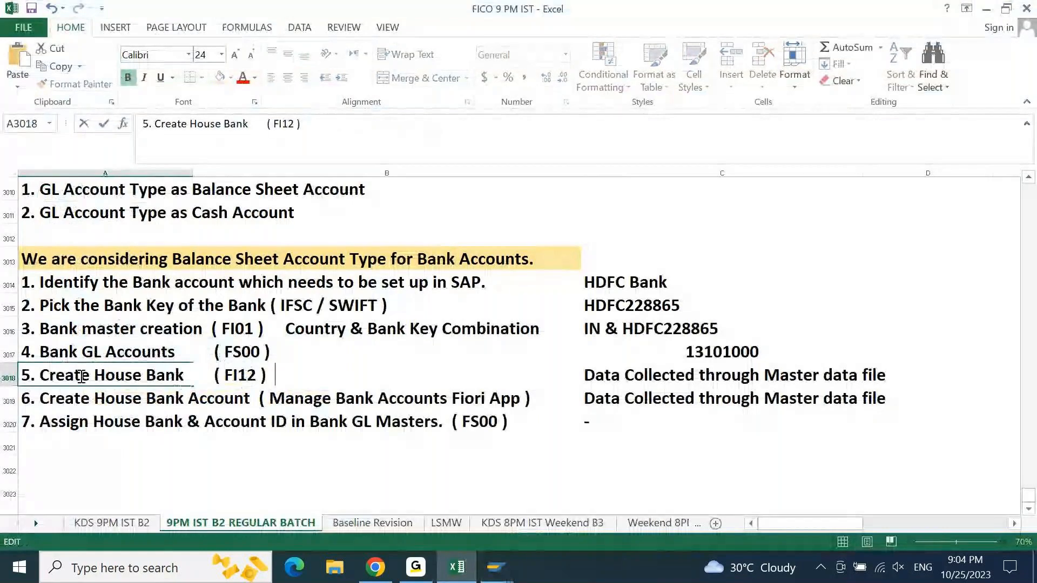
type("( fi12")
key("BackSpace")
key("BackSpace")
key("BackSpace")
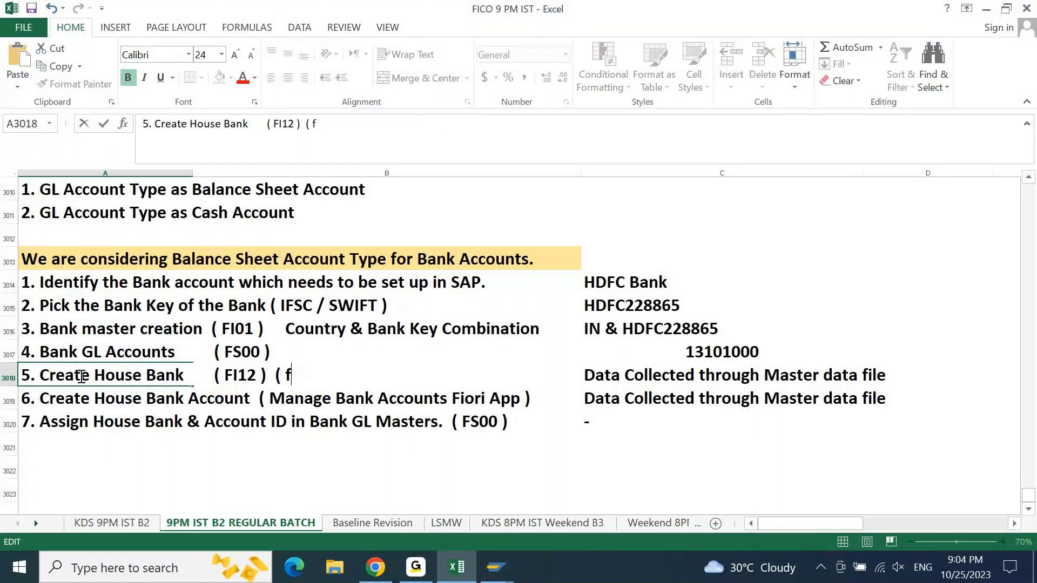
key("BackSpace")
type("FI12_HBANK)")
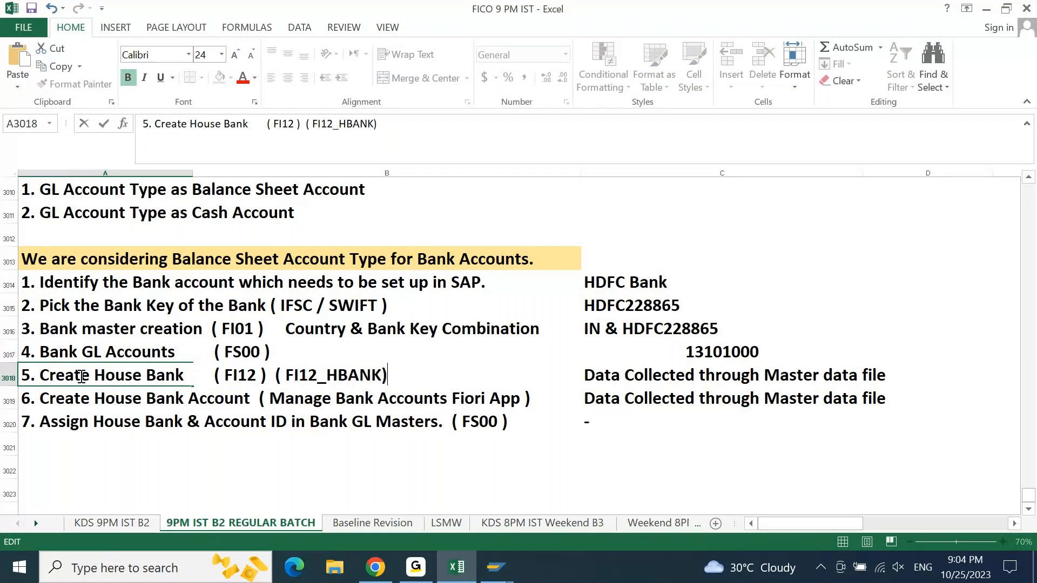
key("Return")
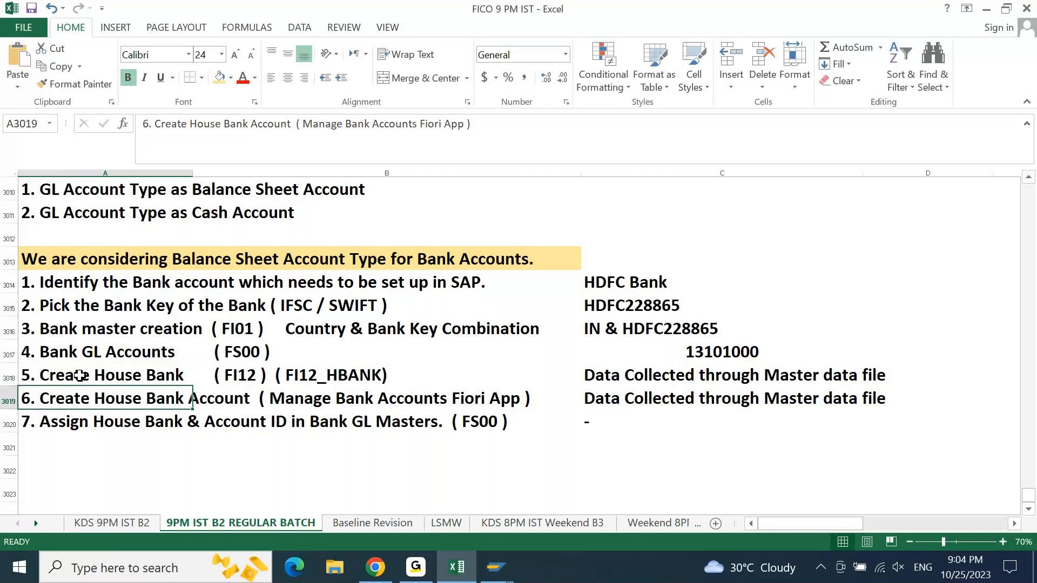
key("alt+Tab")
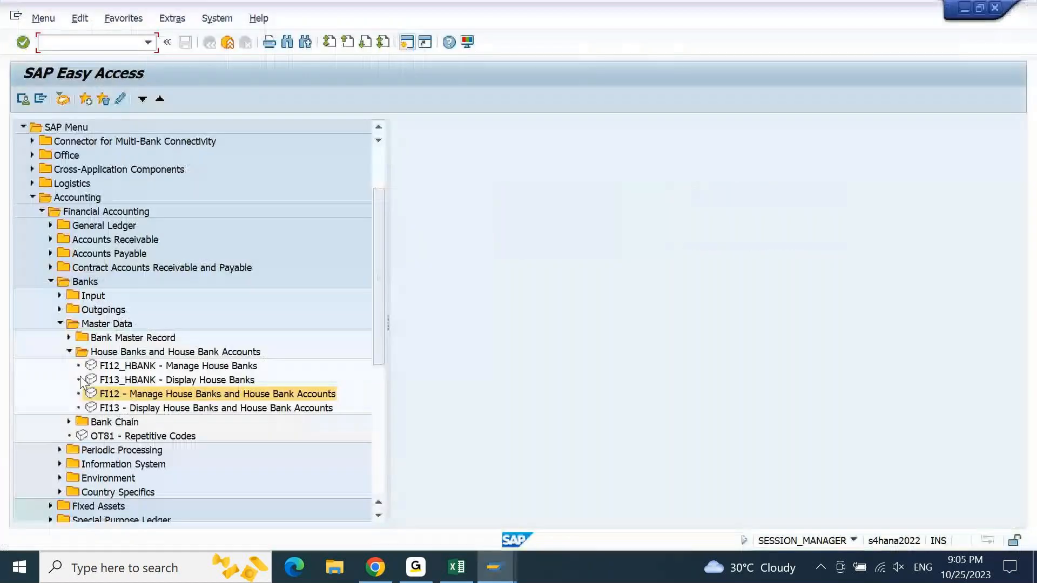
key("alt+Tab")
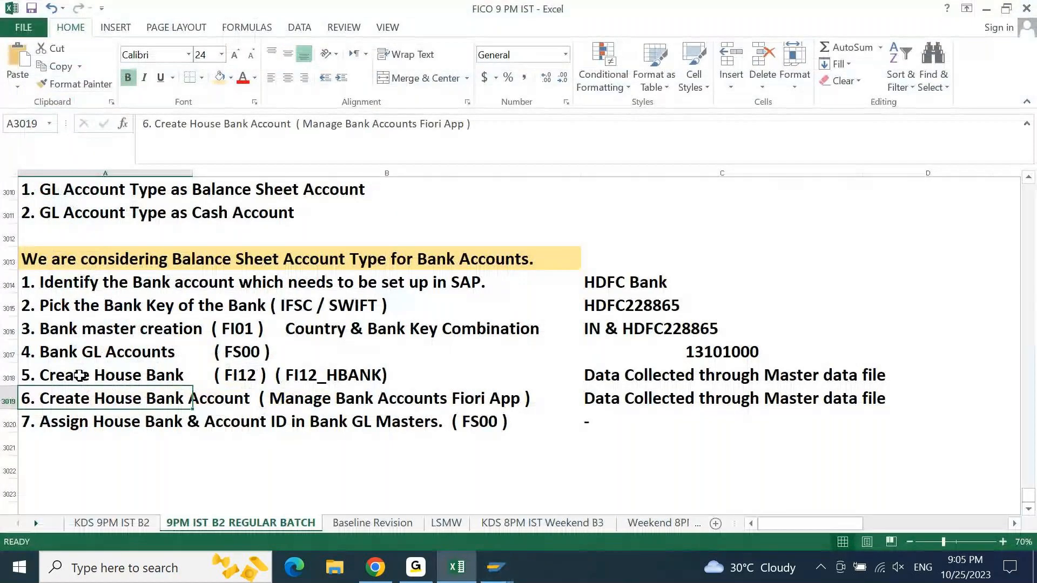
- Enter the heading "Tables related to House Bank" in cell A3022, leaving one blank row below the setup steps
key("Down")
key("Down")
key("Down")
key("Down")
key("Down")
key("Down")
key("Down")
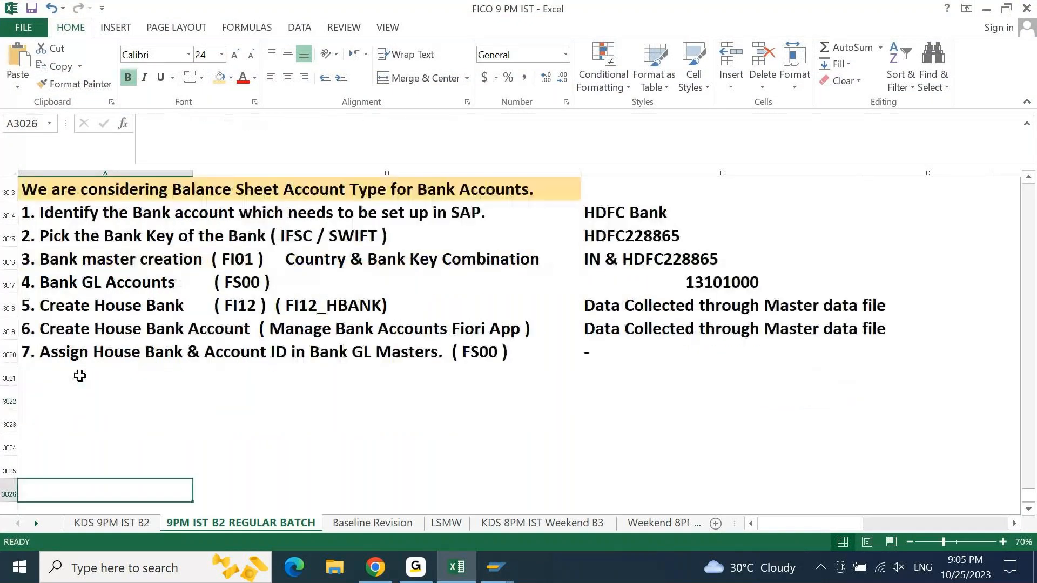
key("ctrl+Up")
key("Down")
key("Down")
type("Tba")
key("BackSpace")
key("BackSpace")
type("ables related to")
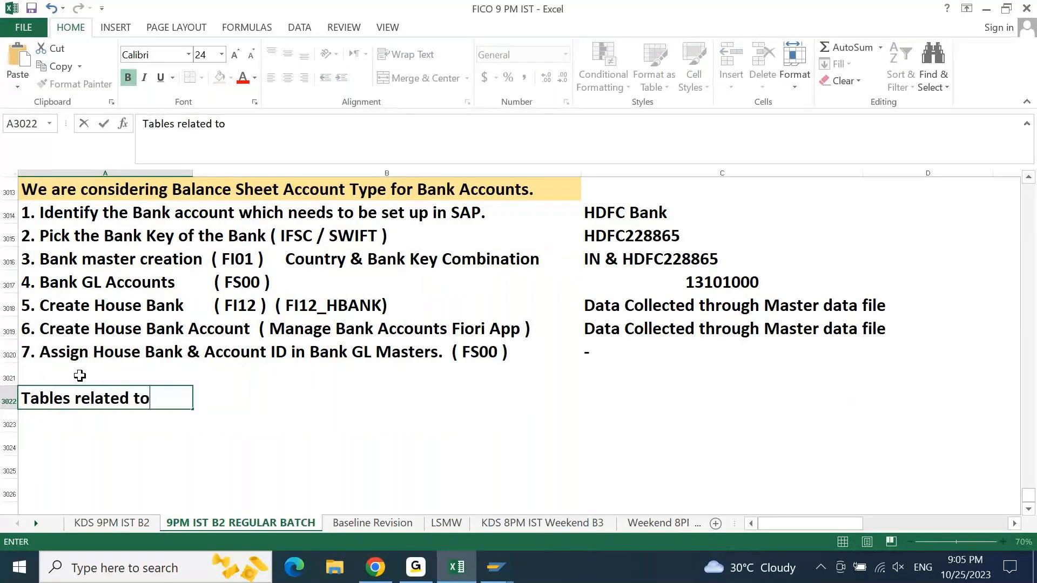
type(" House ")
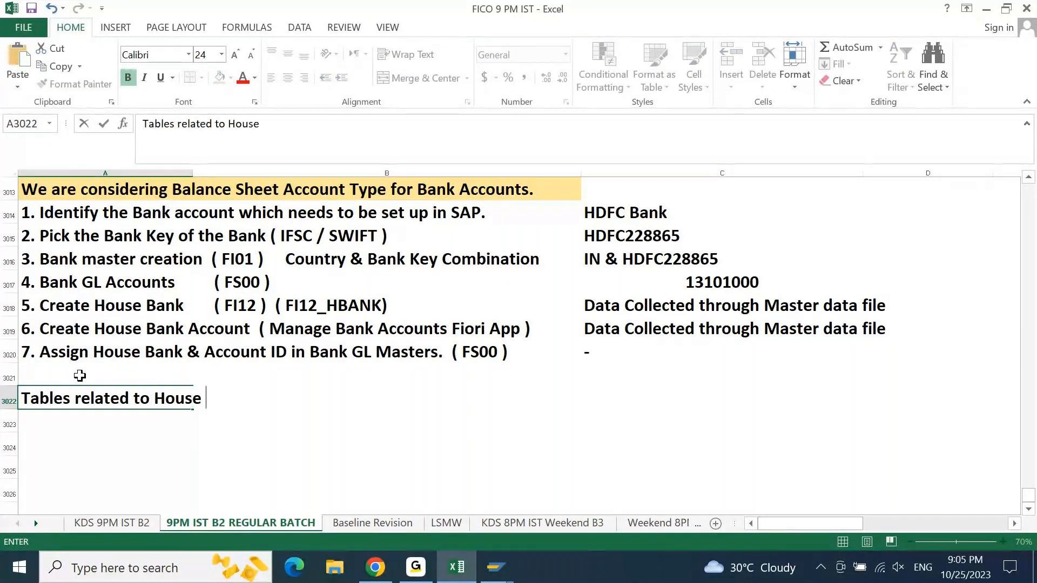
type("Bank")
key("Return")
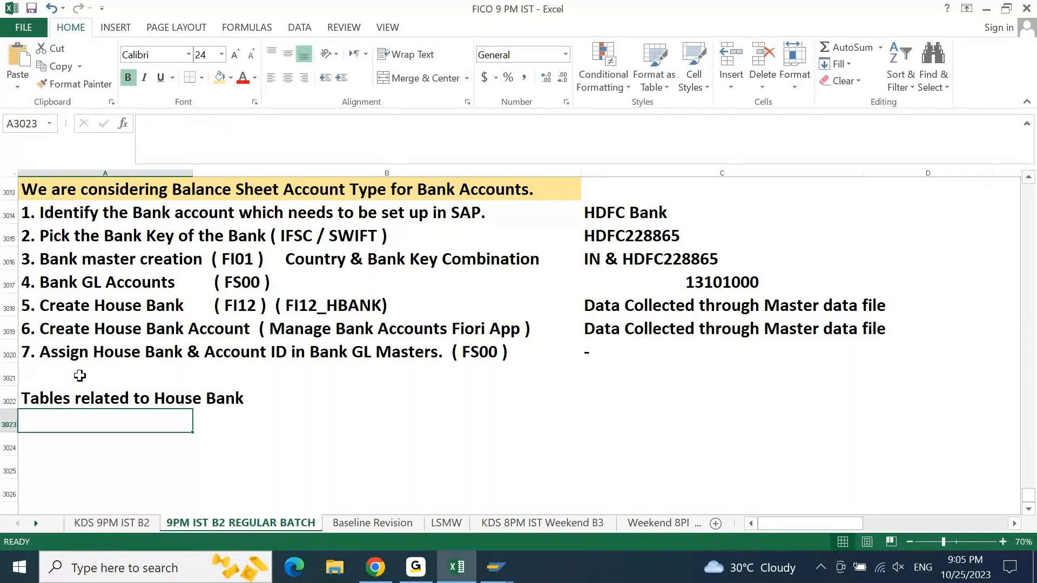
- Highlight the "Tables related to House Bank" heading across A3022:B3022 with the same light gold fill as the heading above
left_click_drag(86, 397, 216, 399)
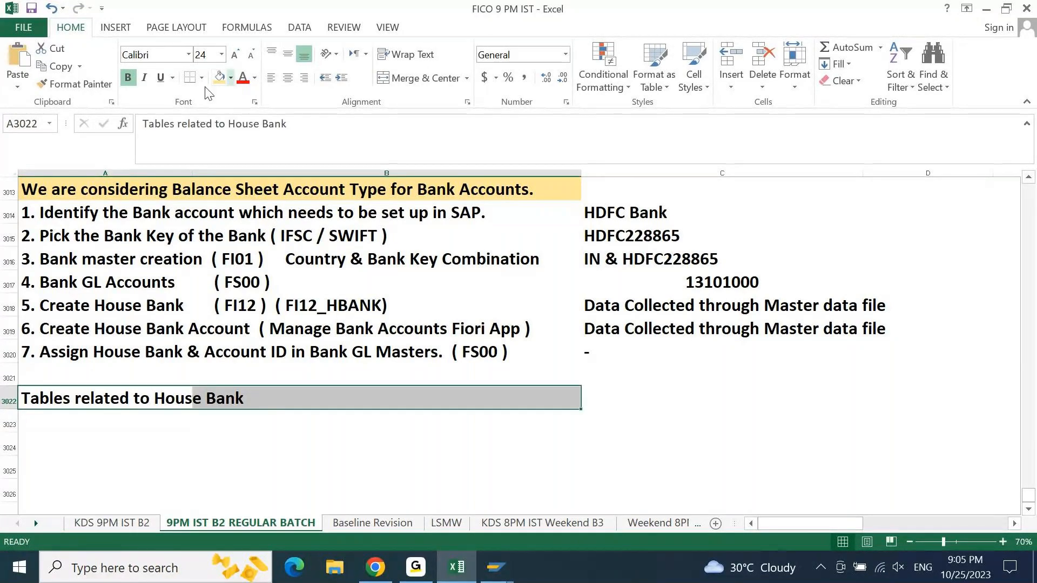
left_click(218, 79)
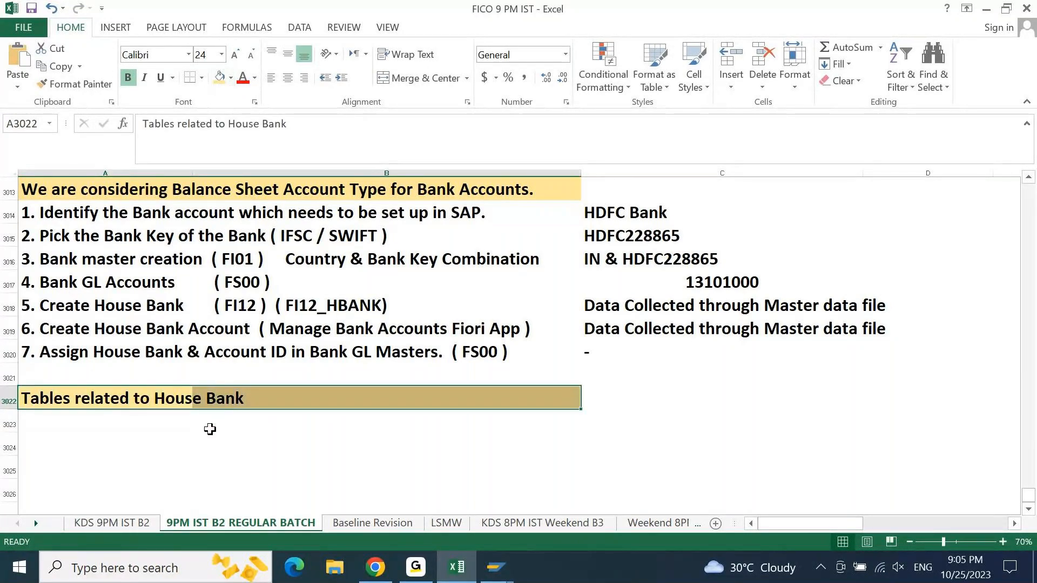
left_click(209, 427)
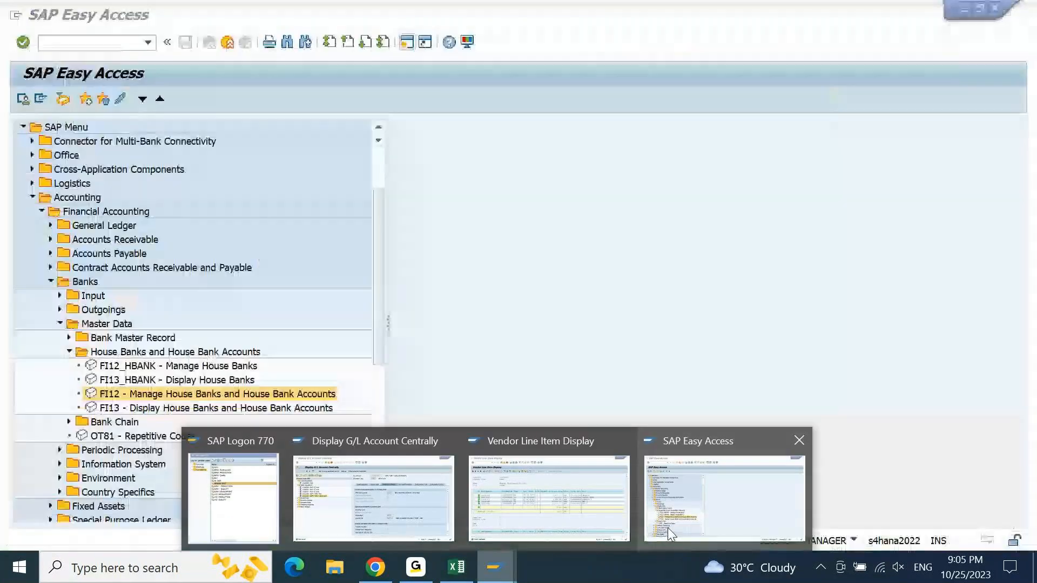
- Switch to the SAP Easy Access session, start transaction SE16N, and load table T012
left_click(743, 486)
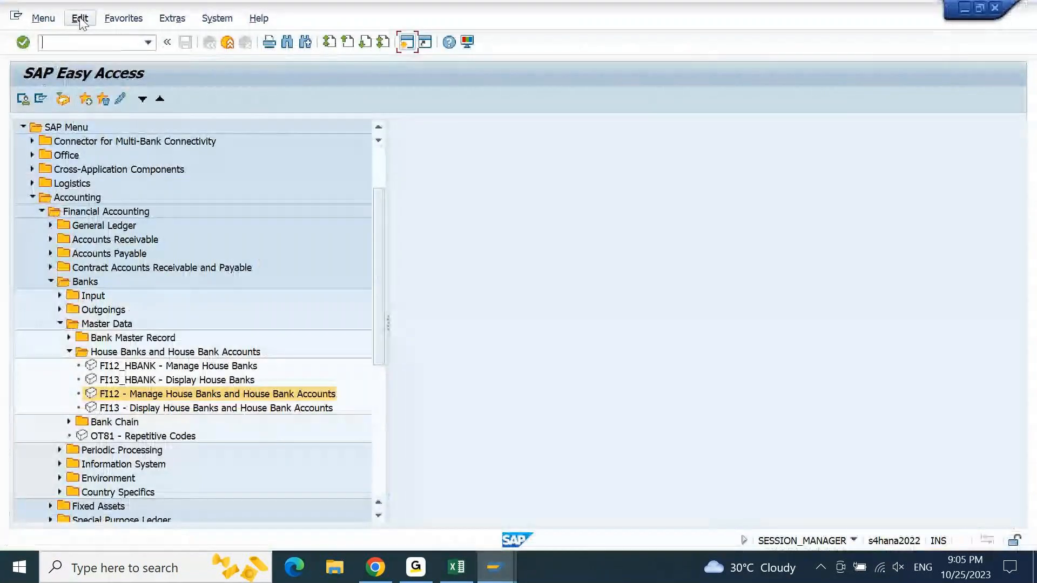
type("se16n")
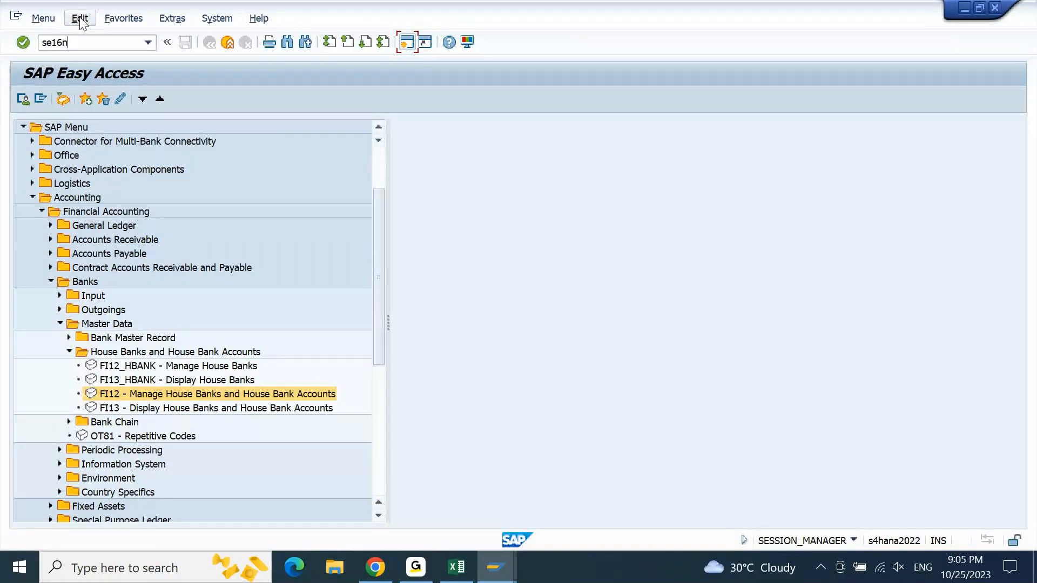
key("Return")
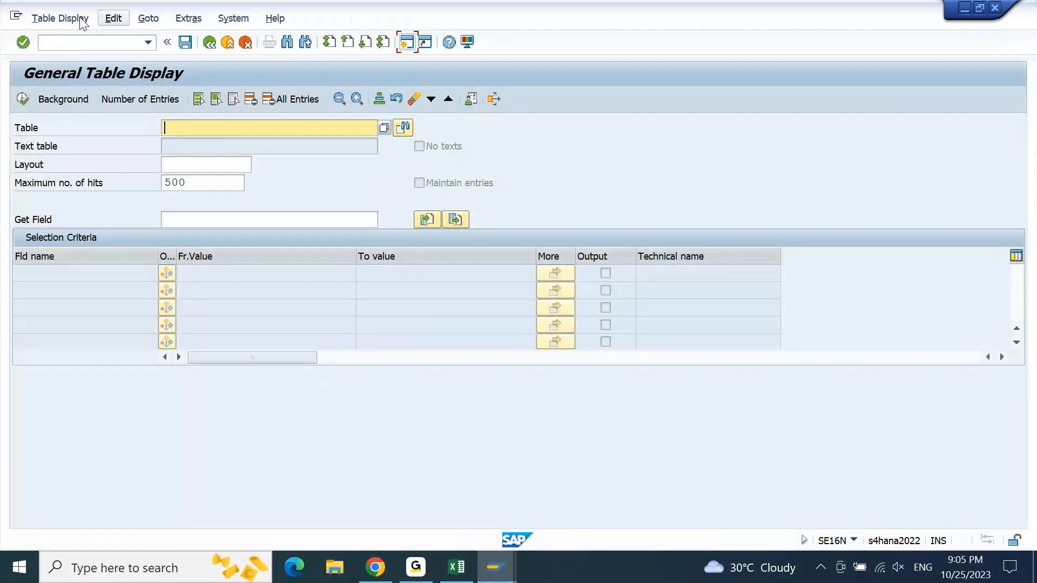
type("T012")
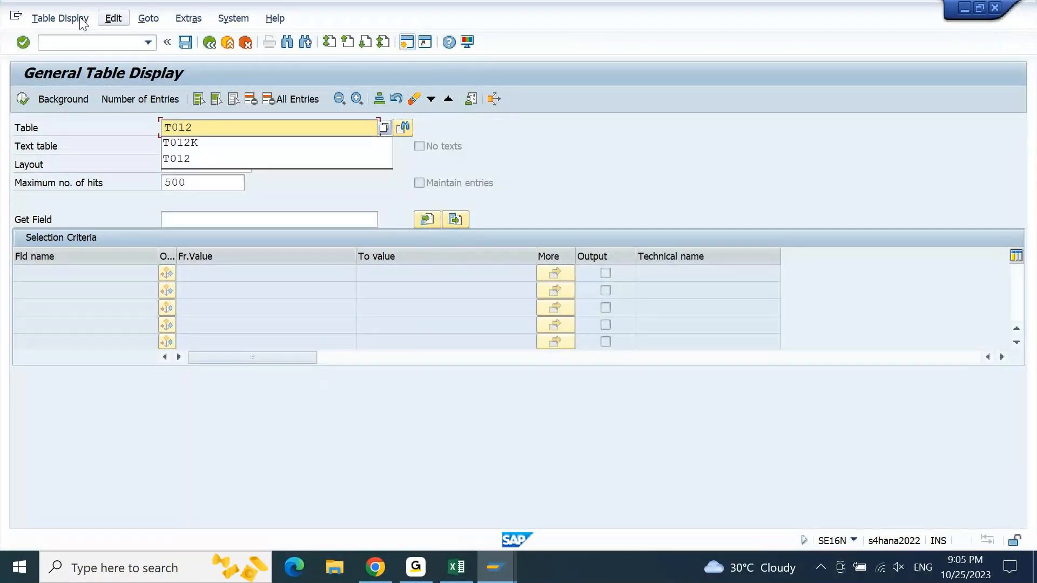
key("Return")
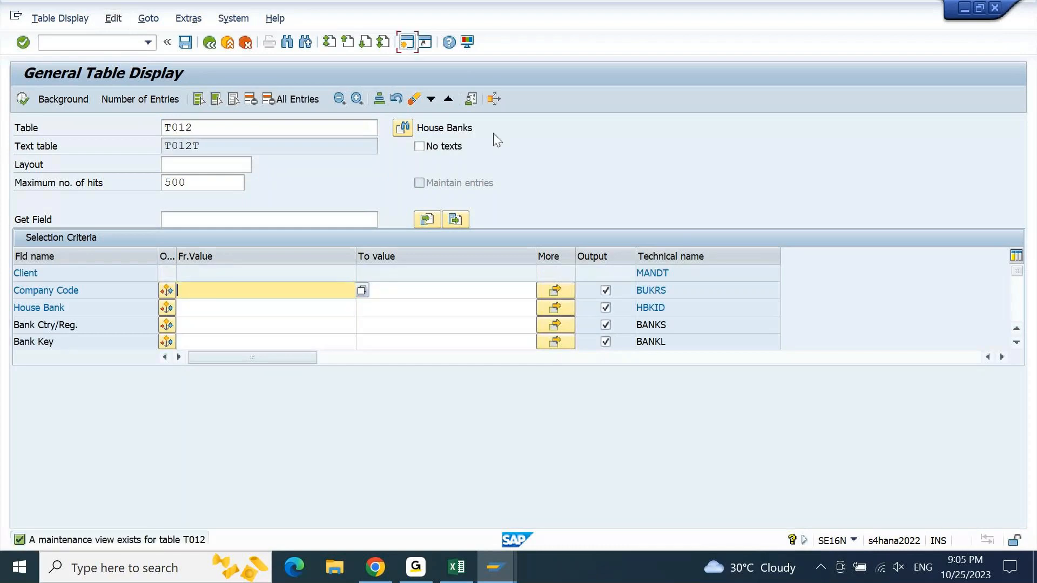
- Display the T012 entries for company code 9PBI and check the house bank's description
left_click(228, 289)
type("9PBI")
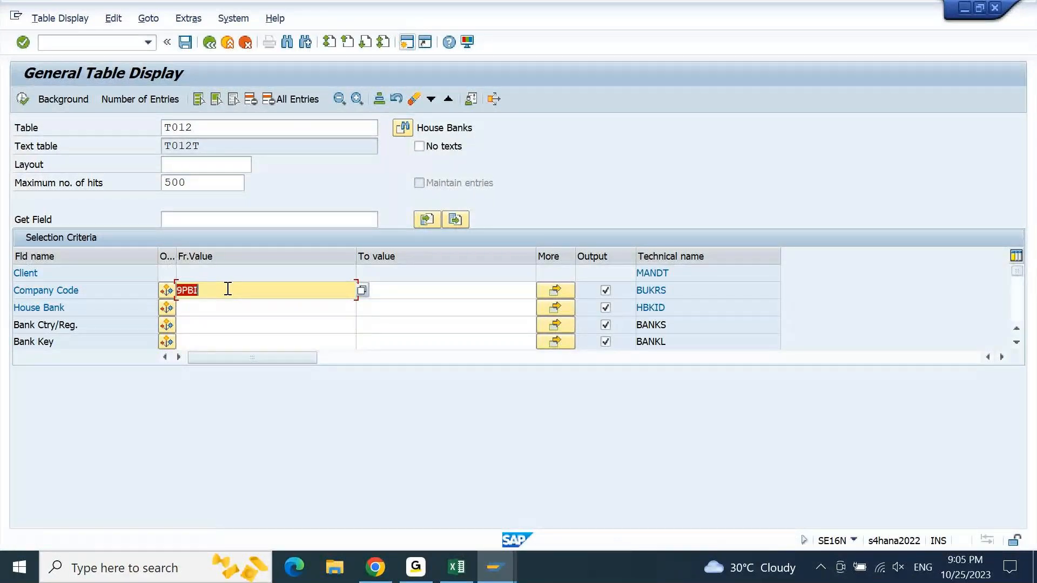
key("F8")
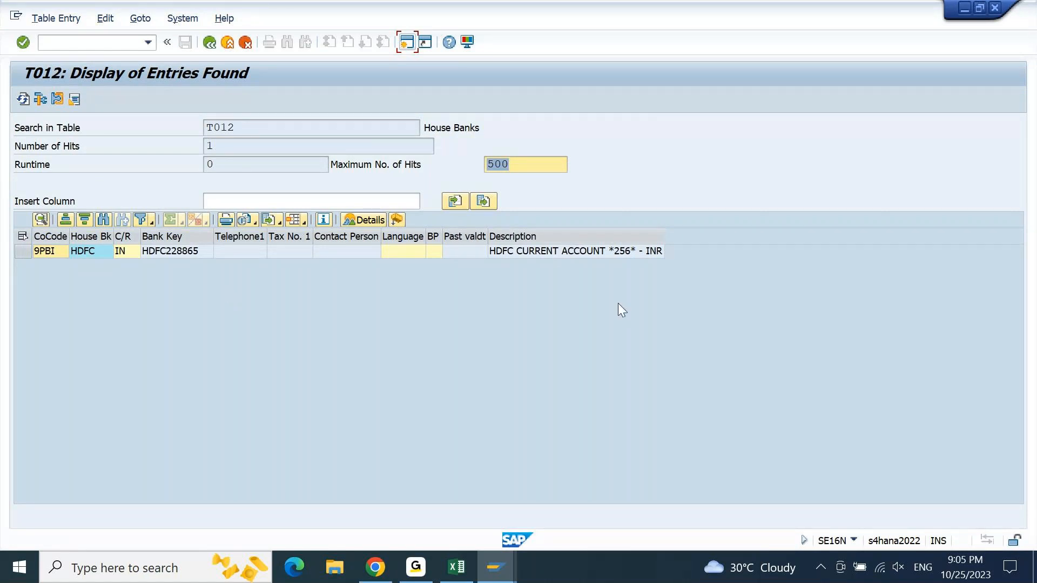
left_click(613, 251)
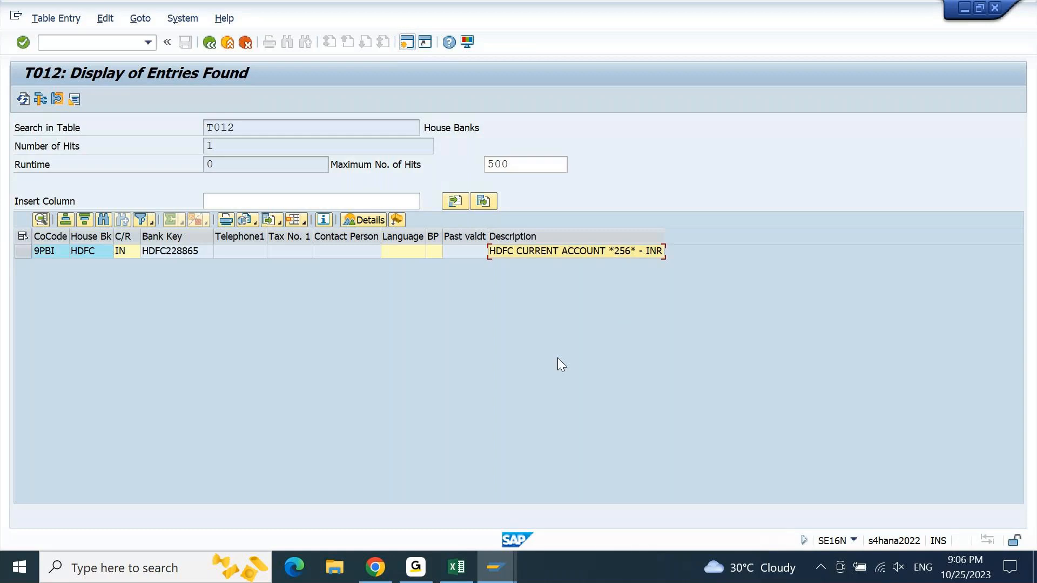
- Switch to the Excel notes and enter "T012 - HOUSE BANKS" in cell A3023, replacing its contents
left_click(457, 567)
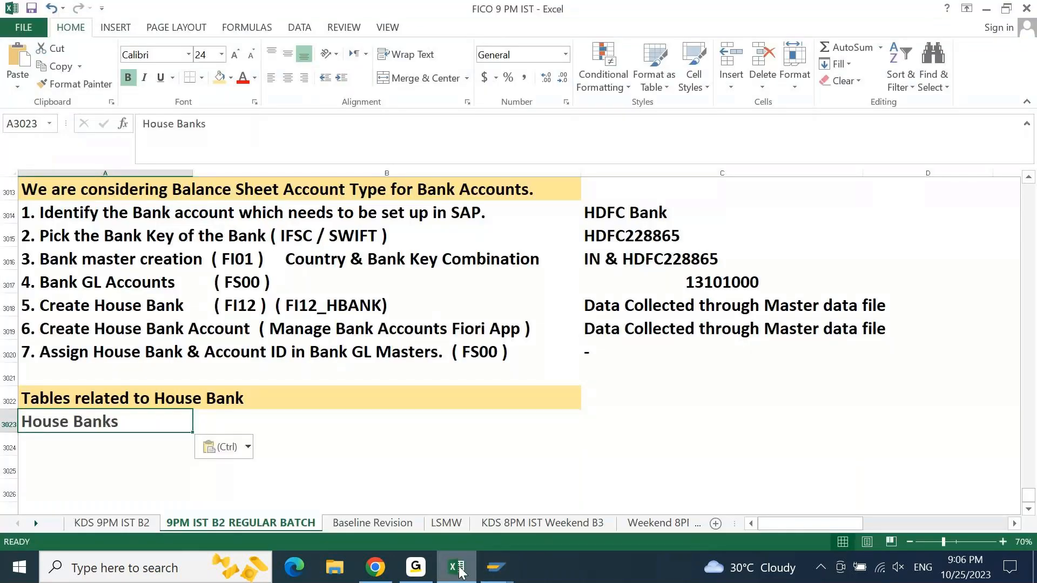
type("T012 - HOUSE BANKS")
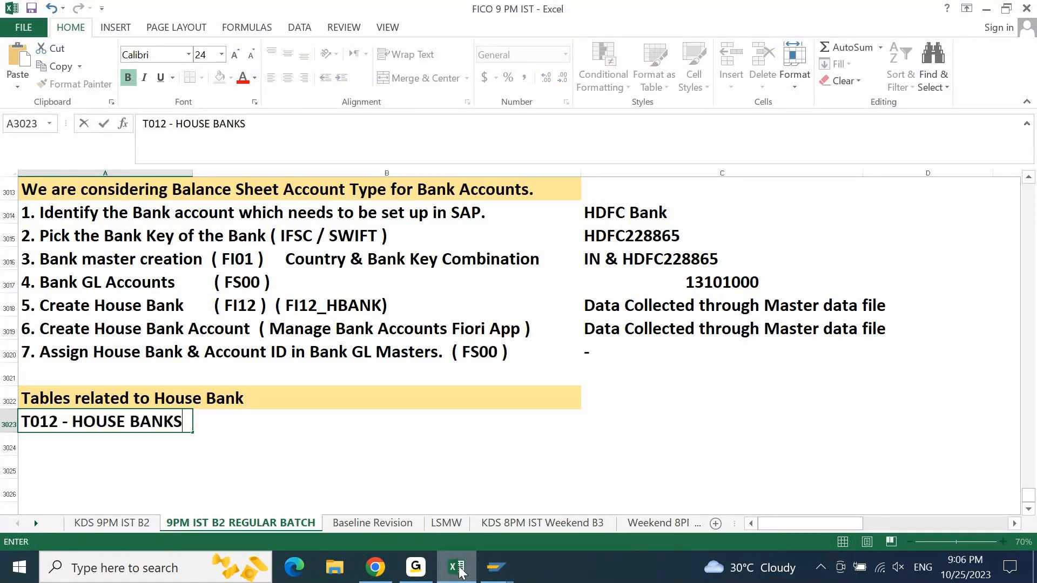
key("Return")
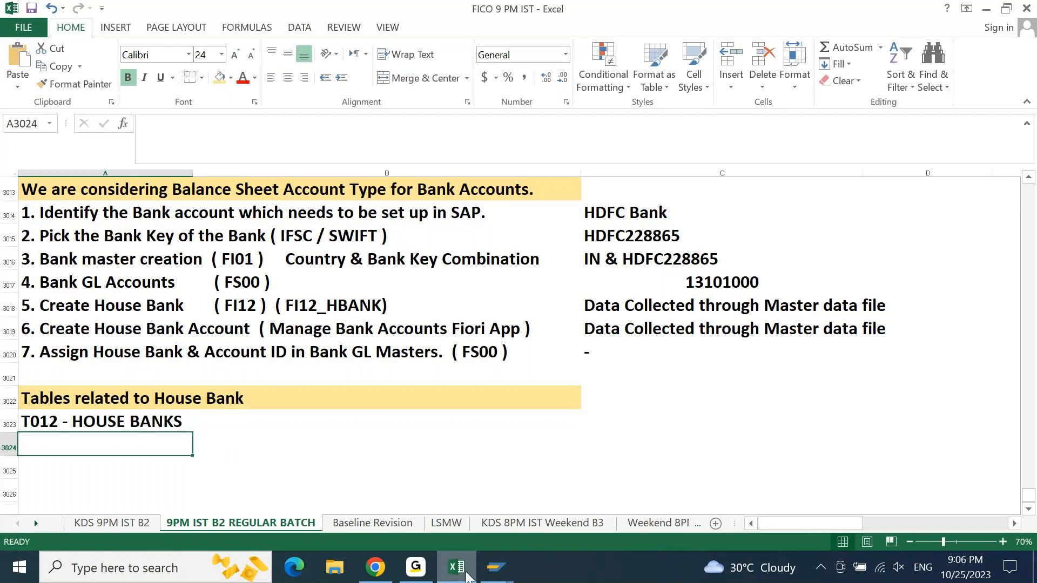
- Return to the SE16N session, leave the T012 entries, and load table T012K
mouse_move(495, 574)
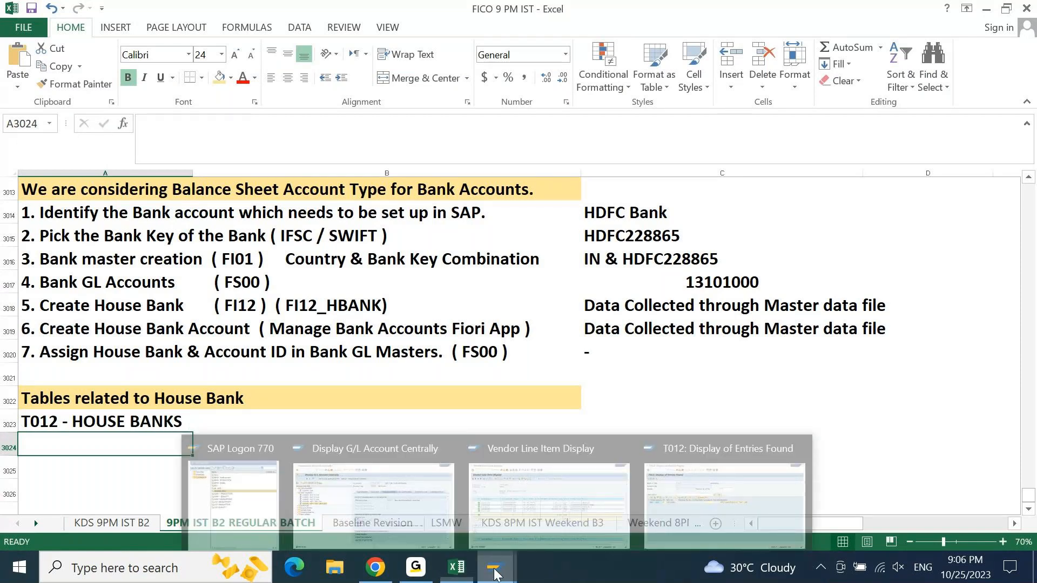
left_click(709, 492)
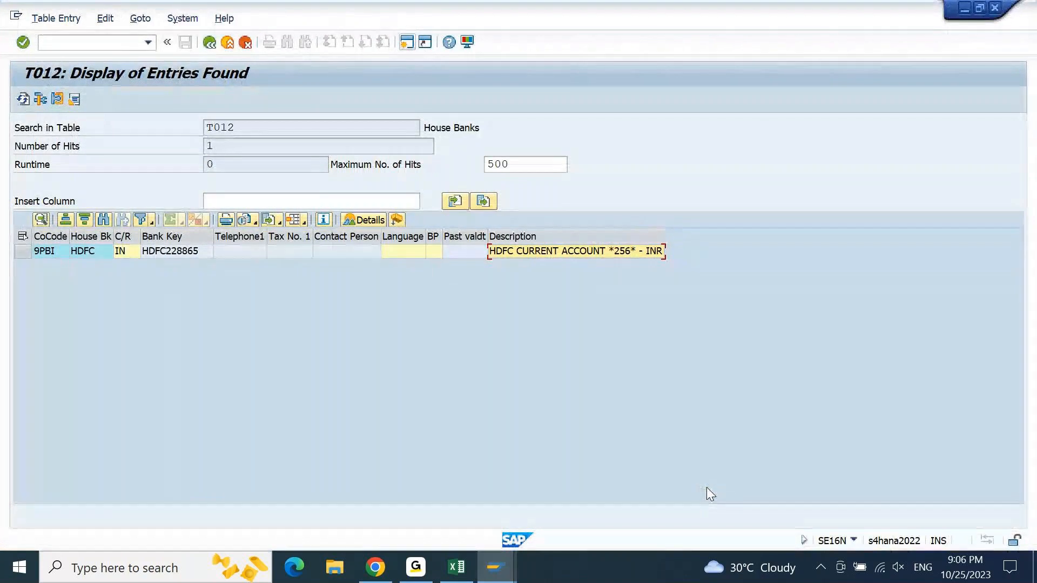
key("F3")
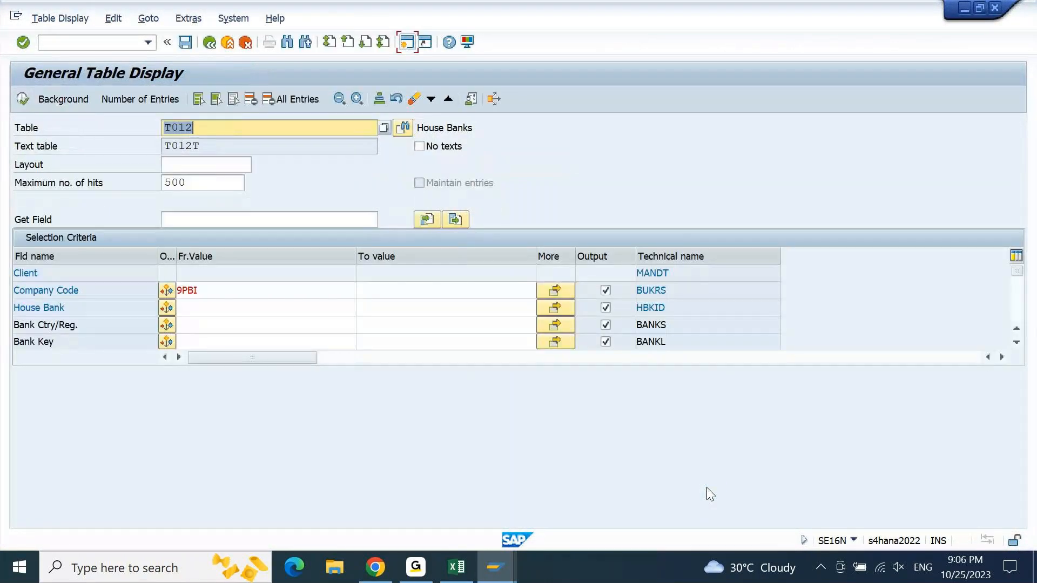
key("End")
type("K")
key("Return")
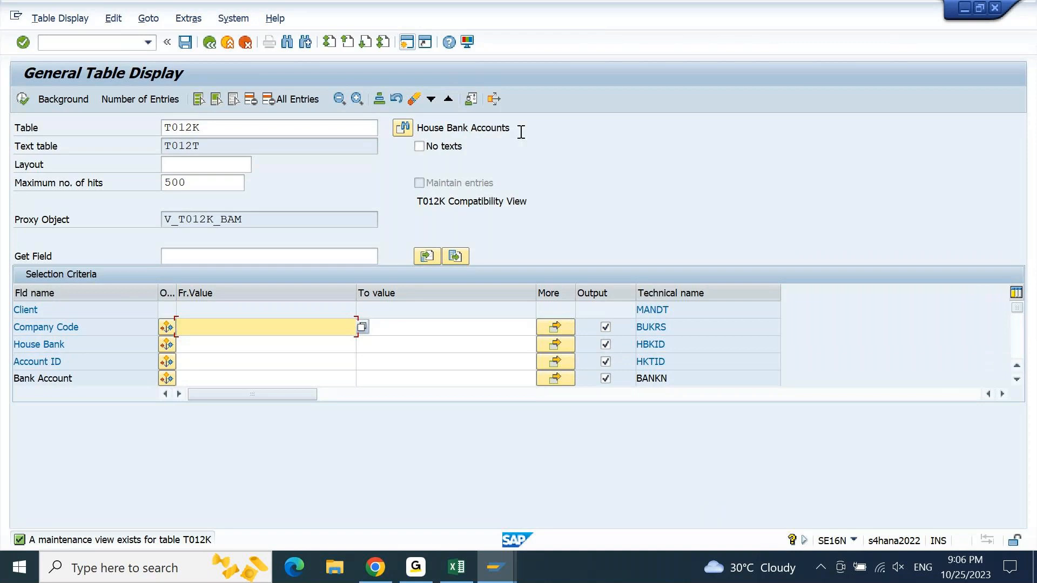
- Display the T012K entries for company code 9PBI and check the house bank account's G/L account and description
left_click(272, 327)
key("Down")
key("Return")
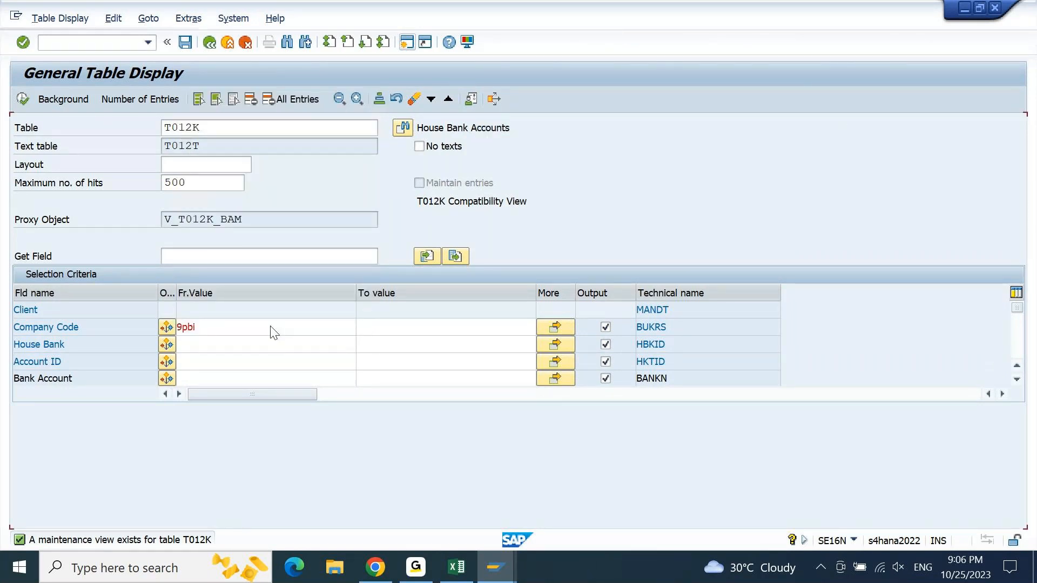
key("Return")
key("F8")
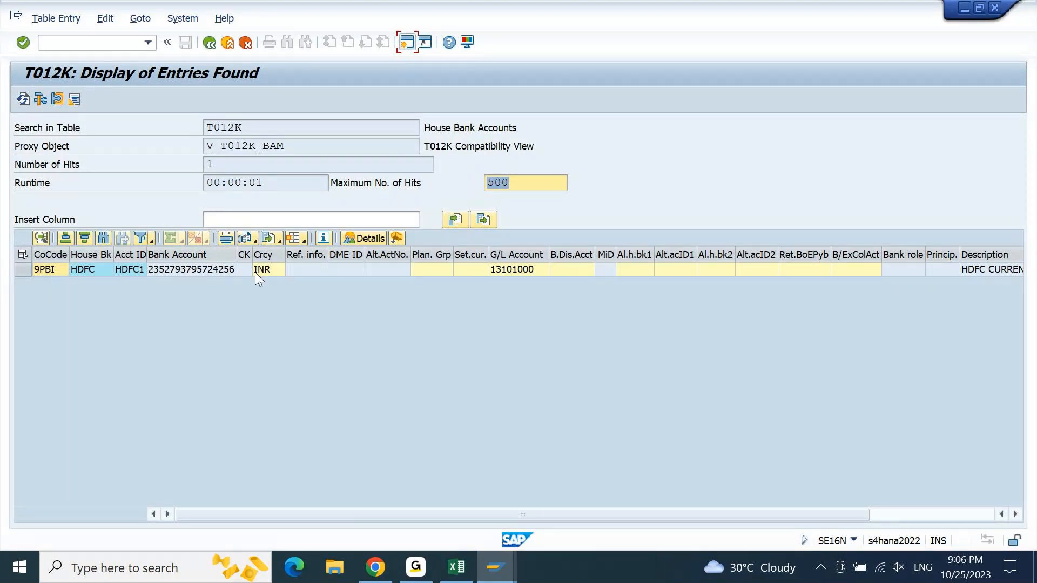
left_click(508, 270)
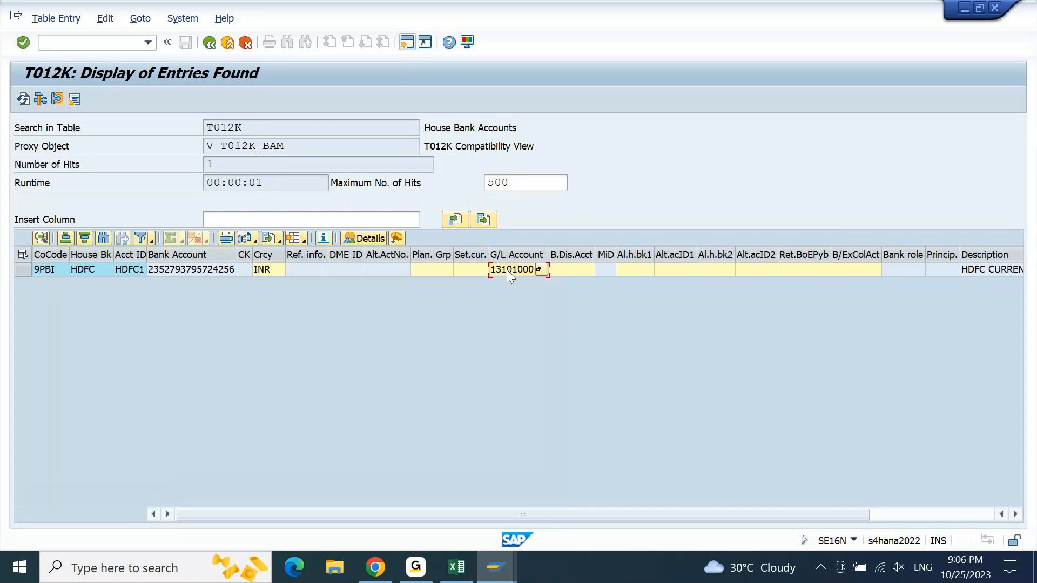
left_click(931, 507)
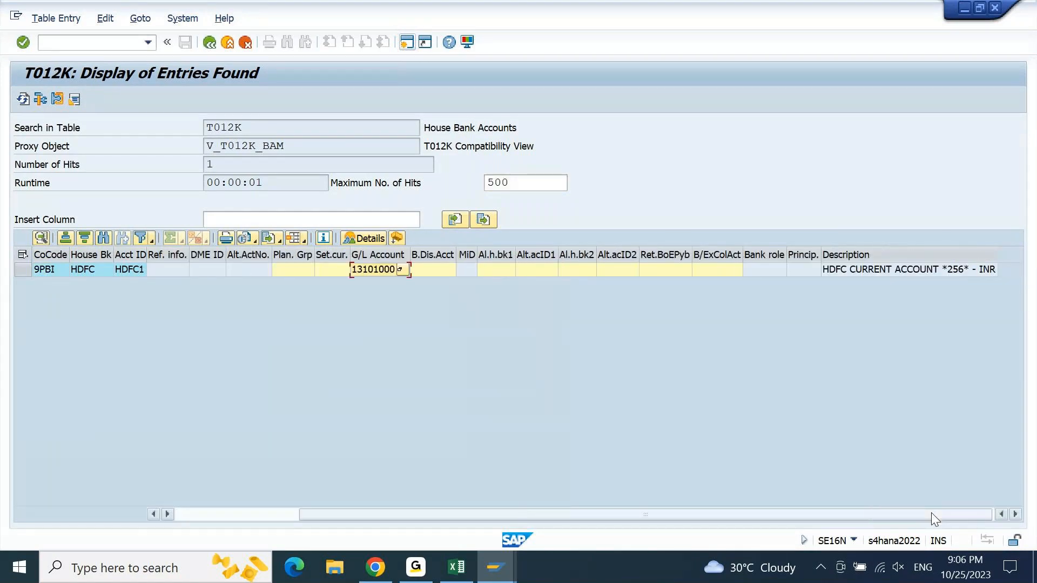
left_click(943, 270)
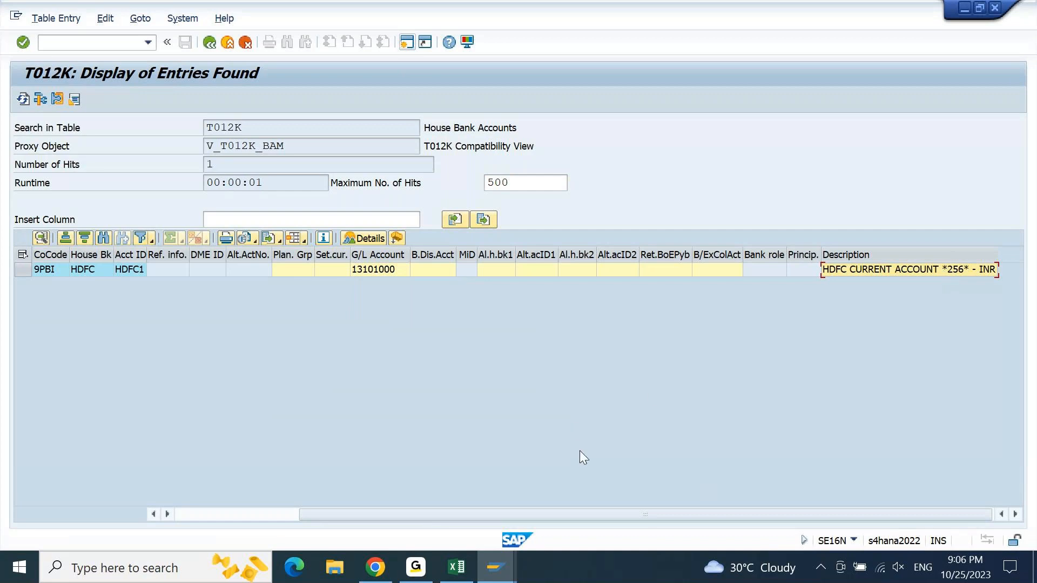
- Switch to the Excel notes and add "T012K - HOUSE BANK ACCOUNT" in cell A3024, based on the line above
left_click(458, 566)
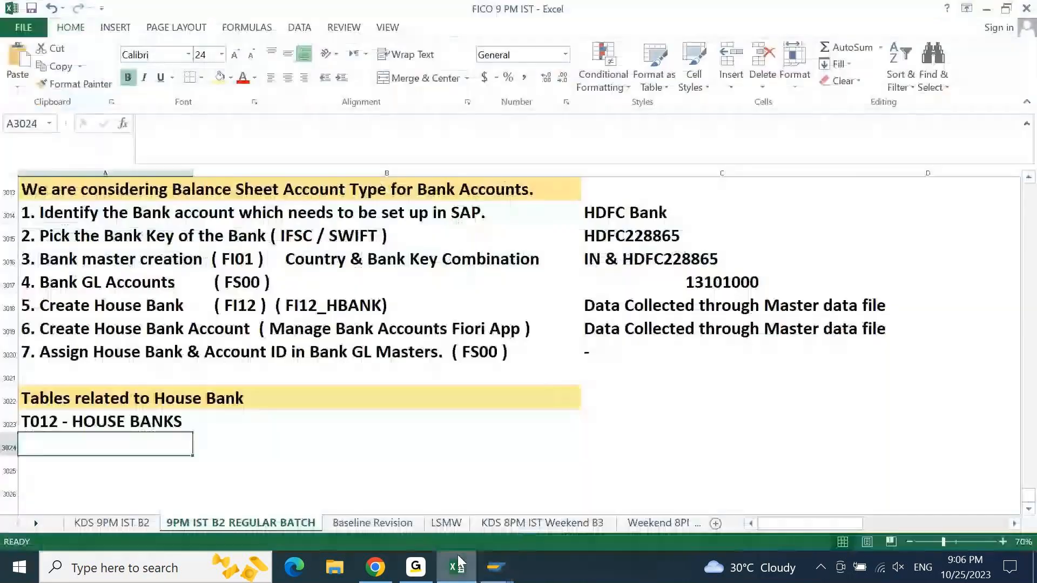
key("ctrl+apostrophe")
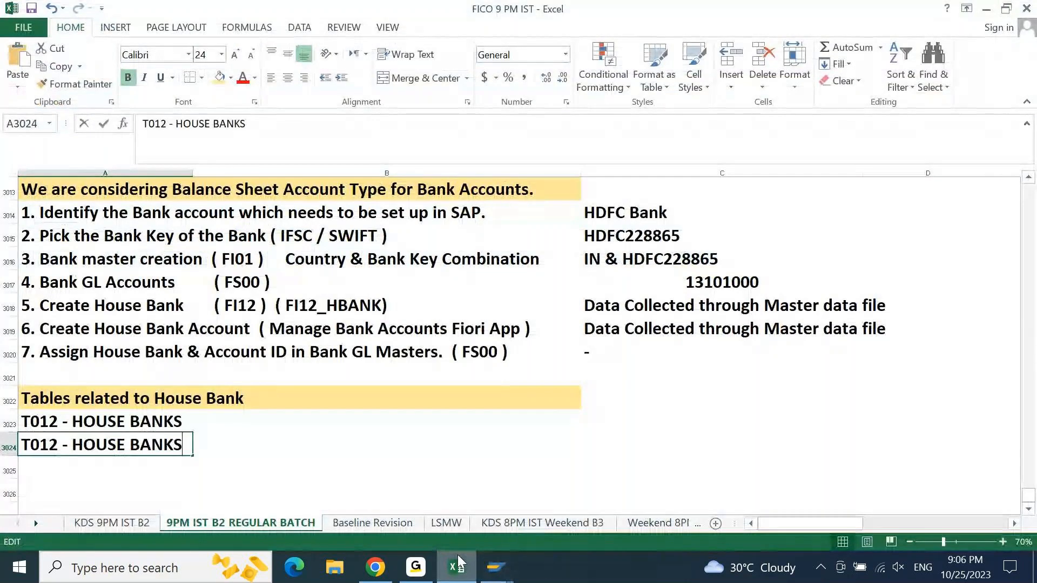
key("ctrl+Left")
key("Left")
key("Left")
key("Left")
key("Left")
key("Left")
key("Left")
key("Left")
key("Left")
key("Left")
key("Left")
key("Left")
key("Left")
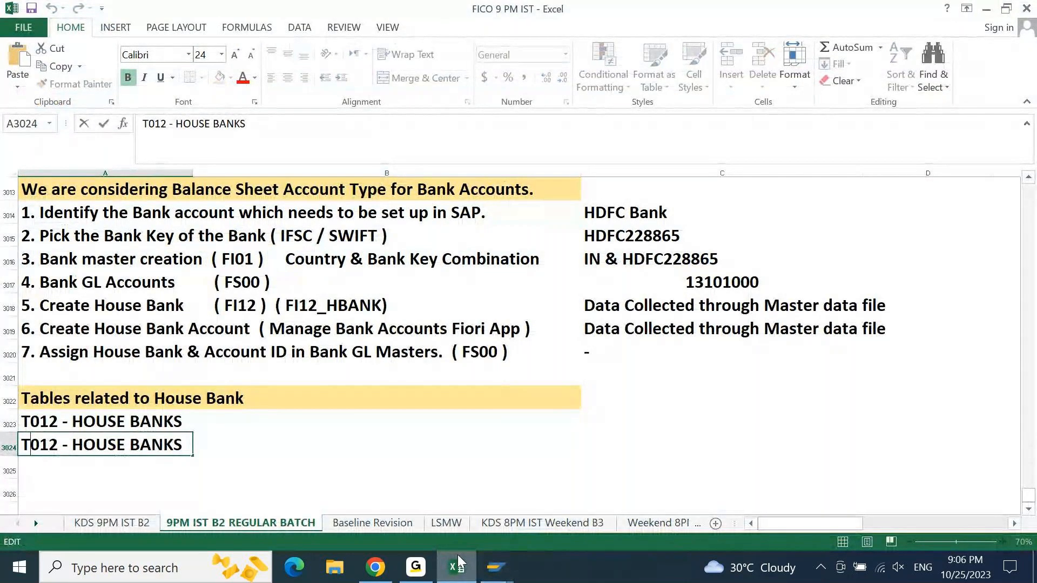
key("Right")
key("Right")
key("Right")
type("K")
key("End")
key("BackSpace")
type("ACCO")
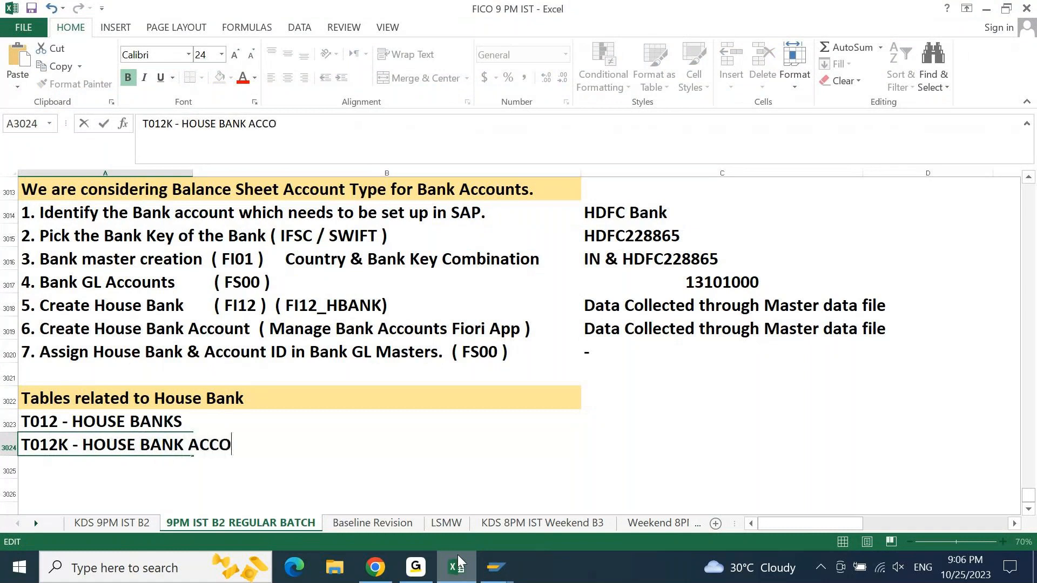
type("UNT")
key("Return")
- Review the house bank notes from the tables list up through the setup steps to the bank key in cell C3015
key("Up")
key("Up")
key("Up")
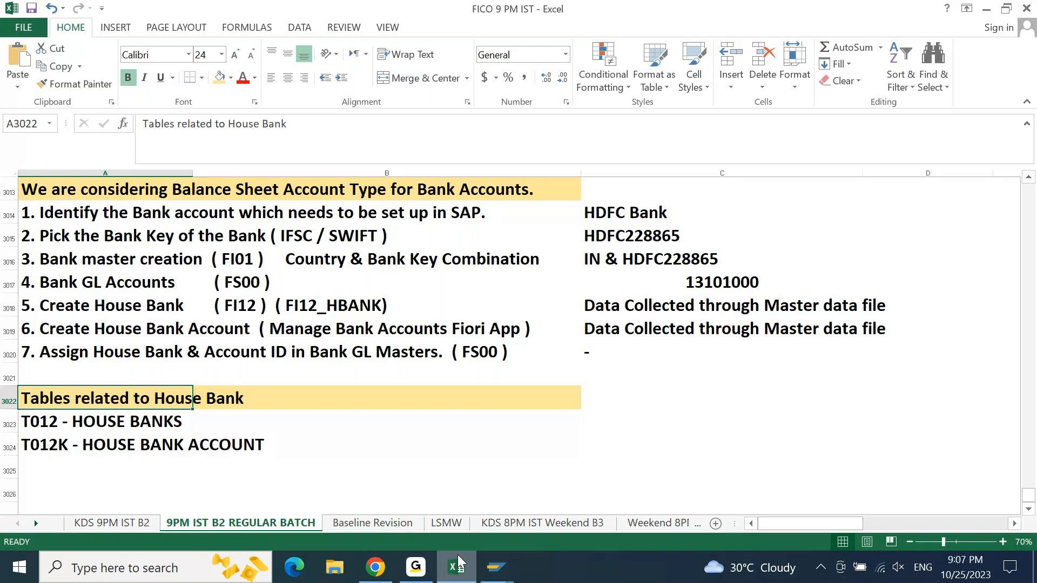
key("Up")
key("Up")
key("Up")
key("Up")
key("Up")
key("Up")
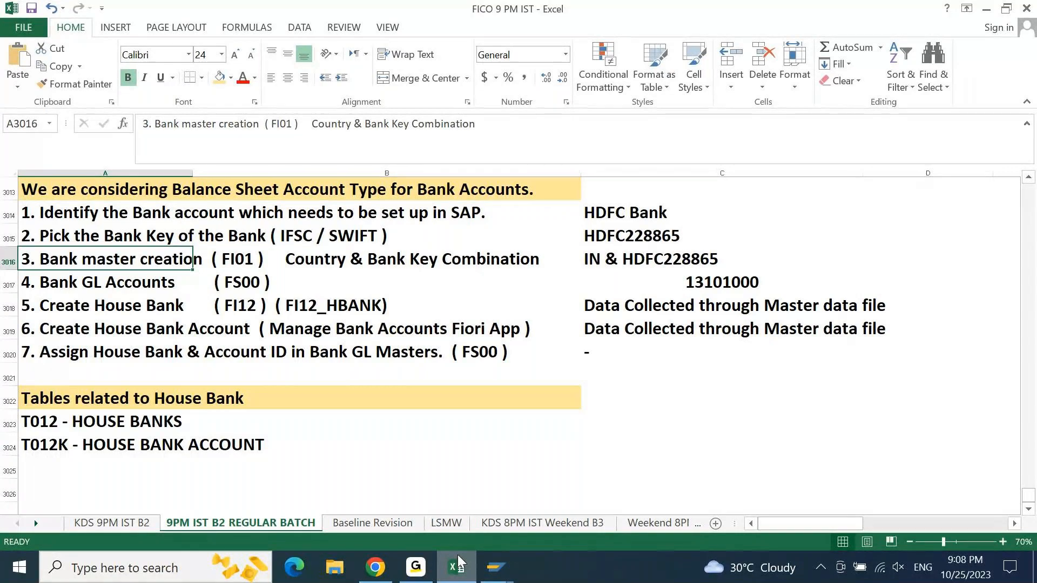
left_click(497, 566)
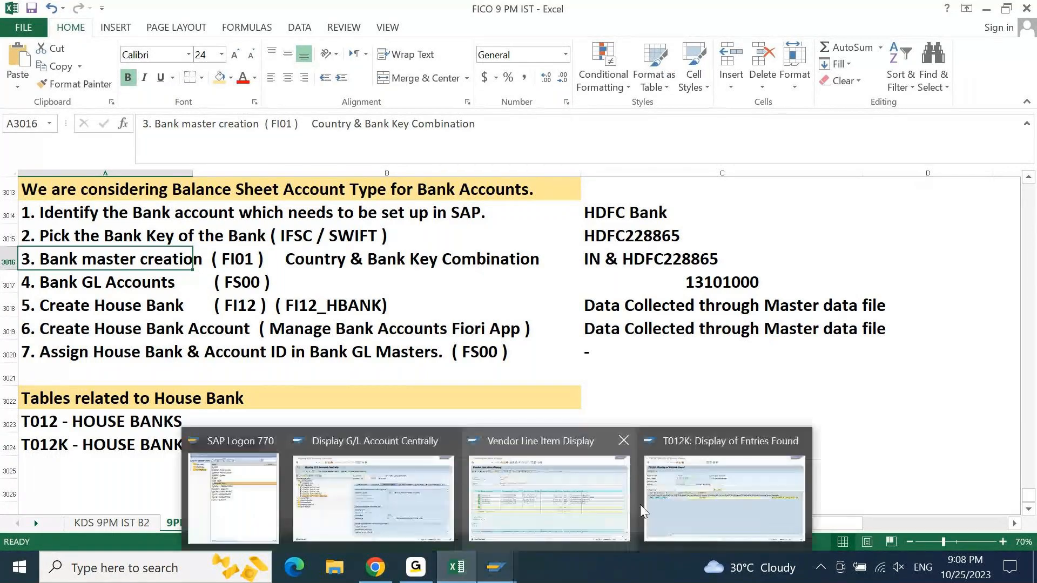
left_click(629, 246)
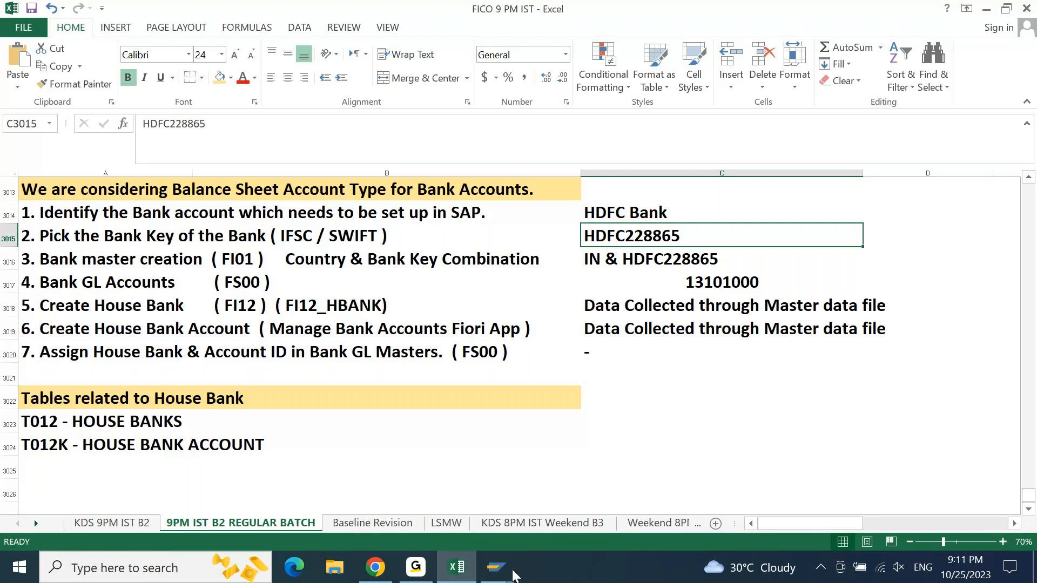
- Switch to SAP and open the Customizing project screen with transaction SPRO
left_click(496, 568)
type("spro")
key("Return")
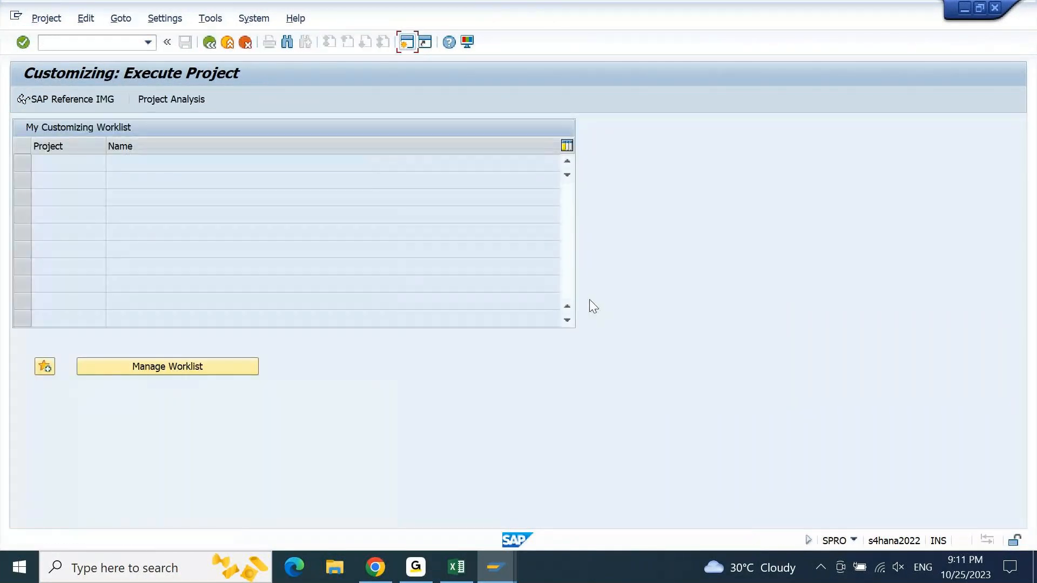
- Open the SAP Reference IMG and expand Cross-Application Components to locate the Bank Directory node
left_click(86, 99)
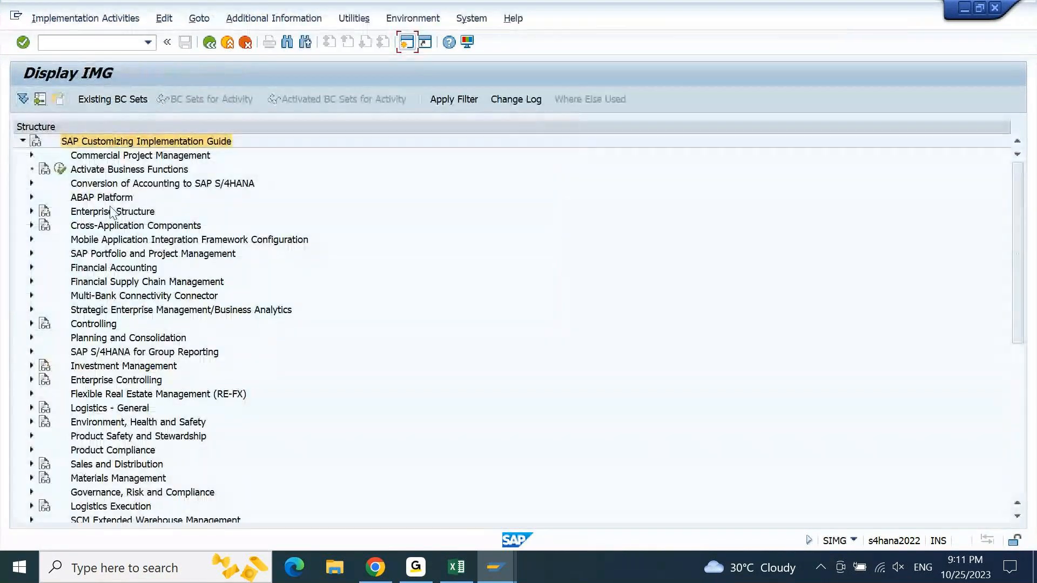
left_click(112, 211)
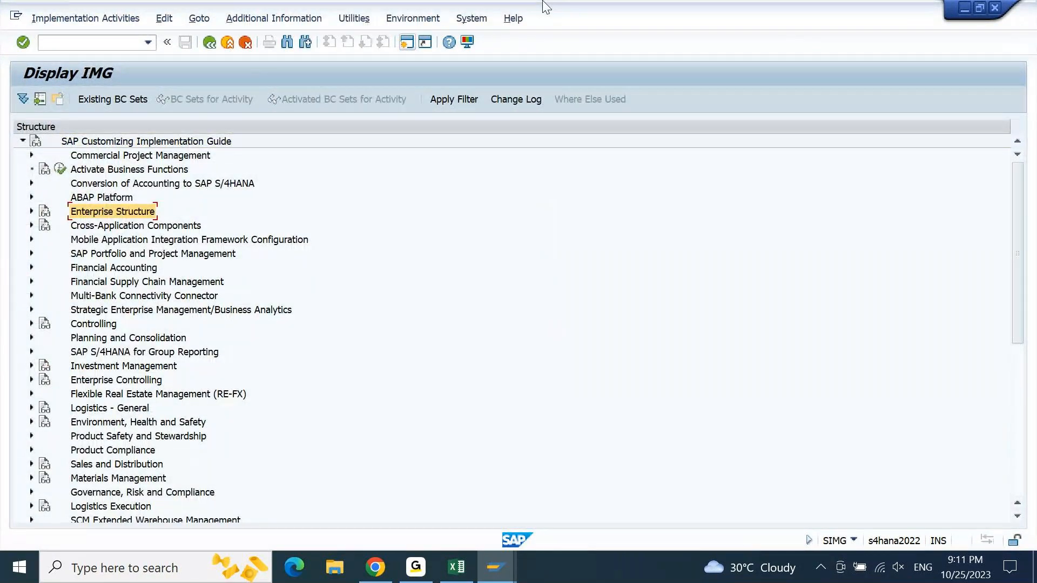
key("Down")
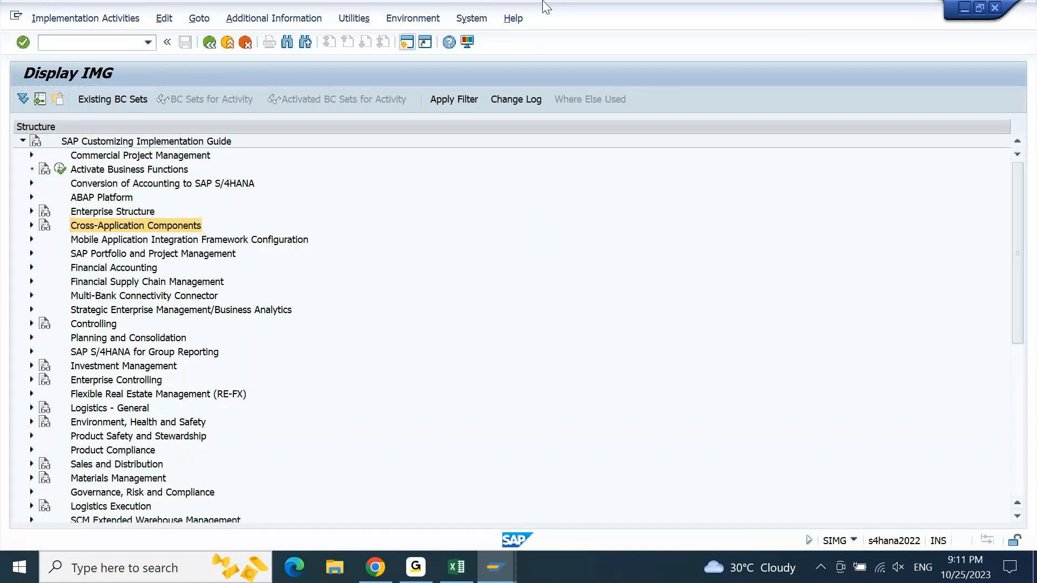
key("Right")
key("Down")
key("Down")
key("Down")
key("Down")
key("Down")
key("Down")
key("Down")
key("Down")
key("Down")
key("Down")
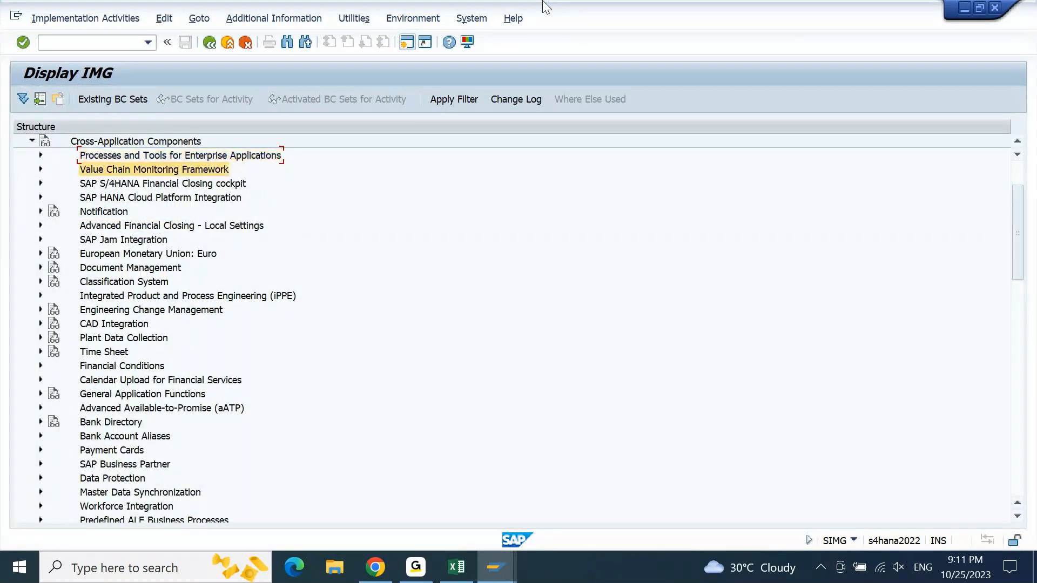
key("Down")
key("Down")
key("Down")
key("Down")
key("Down")
key("Down")
key("Down")
key("Down")
key("Down")
key("Down")
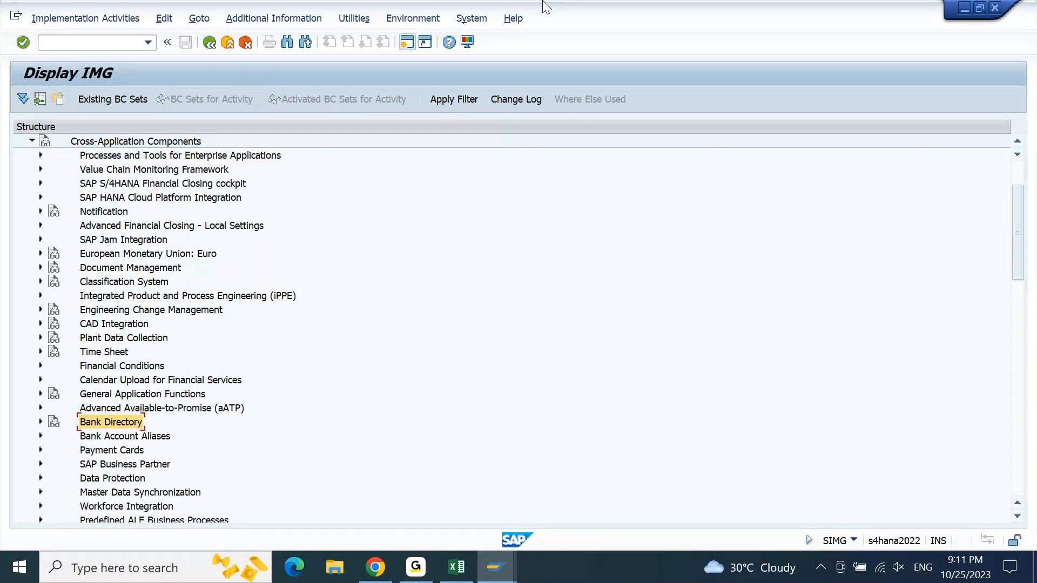
- Look through the Cross-Application Components entries around Bank Directory and General Application Functions, and on to the Financial Accounting node
key("Up")
key("Up")
key("Up")
key("Up")
key("Up")
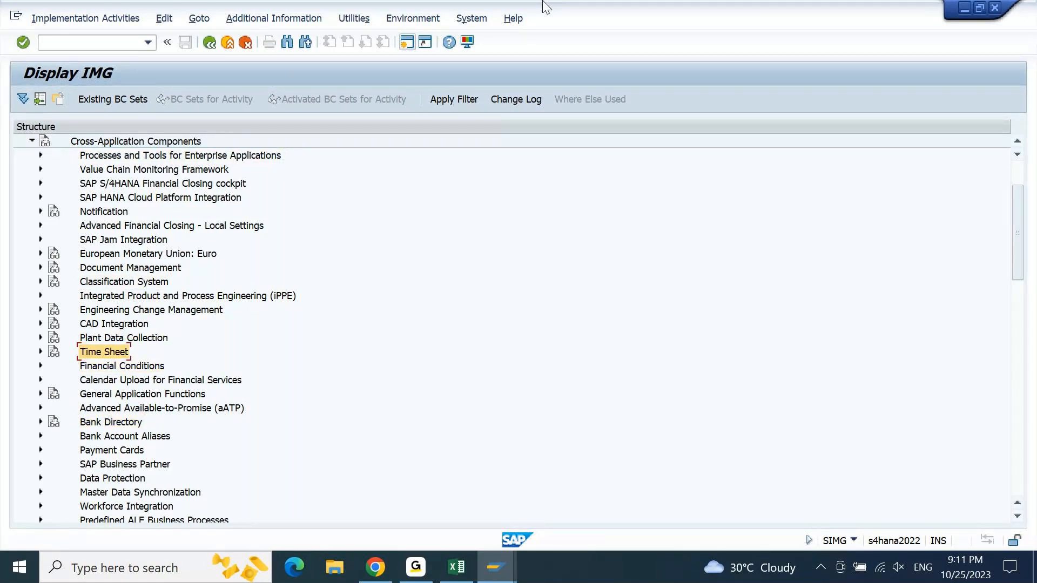
key("Down")
key("Down")
key("Down")
key("Down")
key("Down")
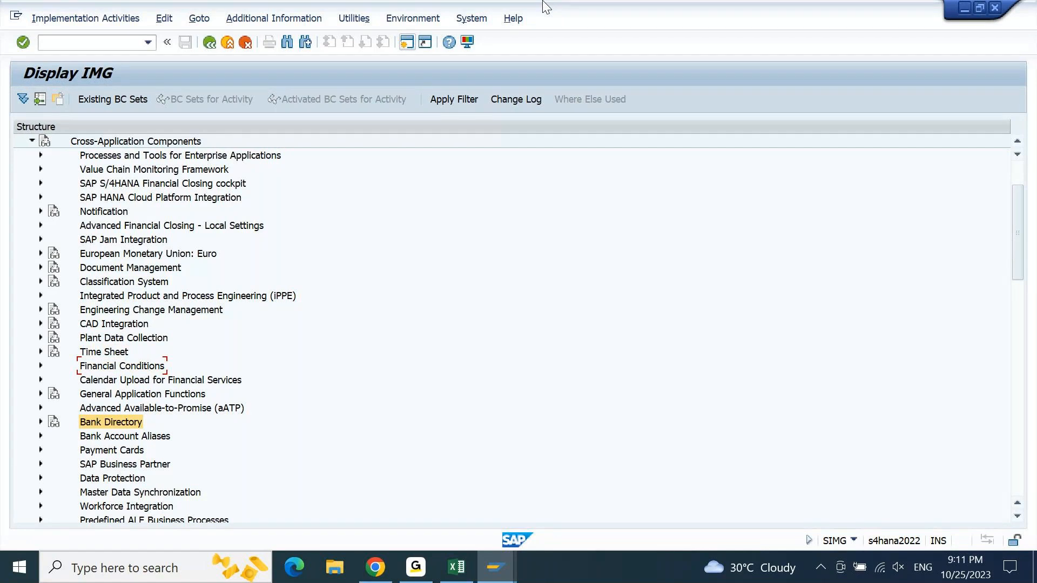
key("Down")
key("Down")
key("Down")
key("Down")
key("Down")
key("Down")
key("Down")
key("Down")
key("Down")
key("Down")
key("Down")
key("Down")
key("Up")
key("Up")
key("Up")
key("Up")
key("Up")
key("Up")
key("Up")
key("Up")
key("Up")
key("Up")
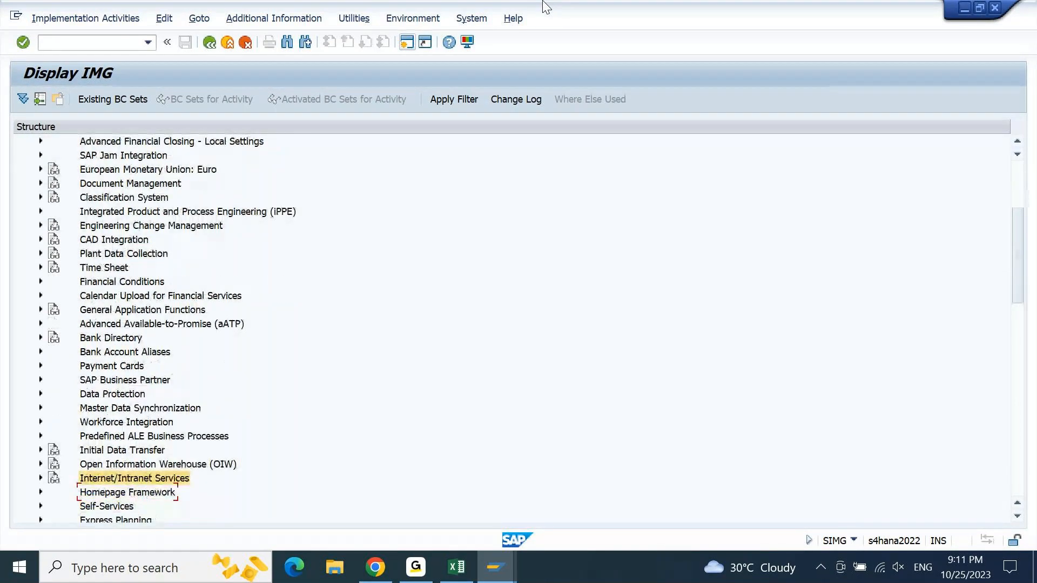
key("Up")
key("Up")
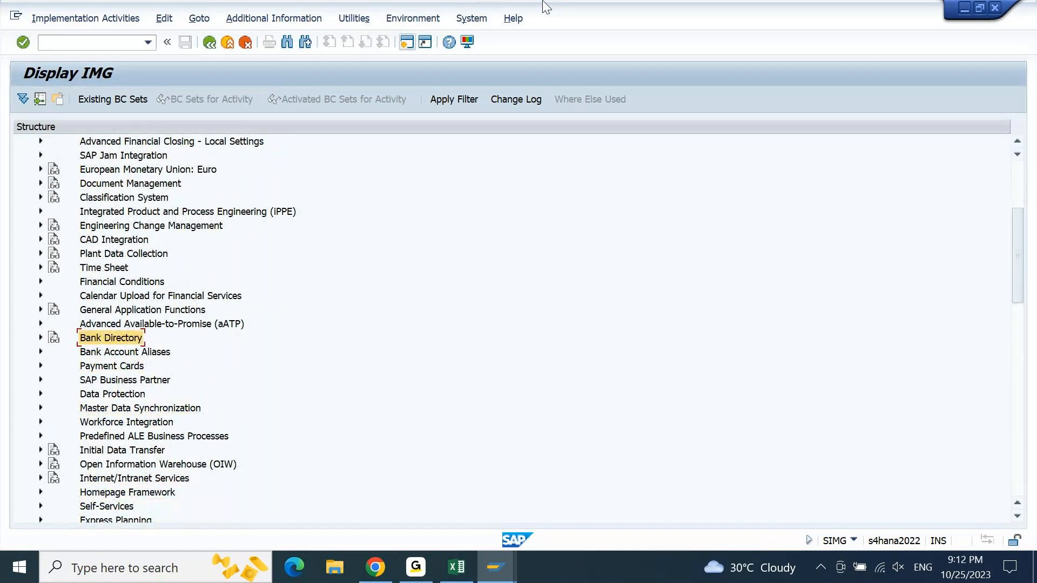
key("Up")
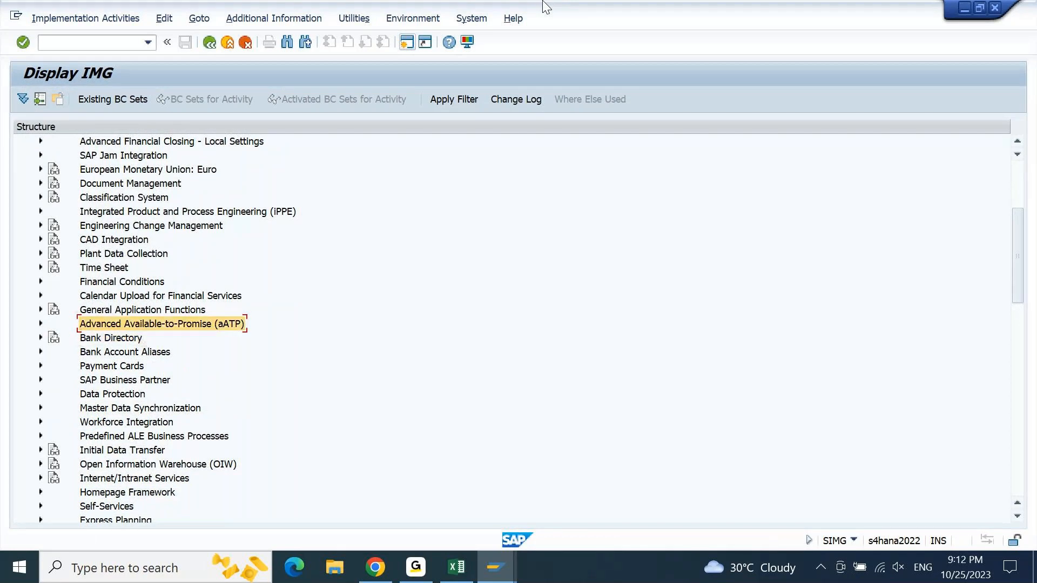
key("Up")
key("Right")
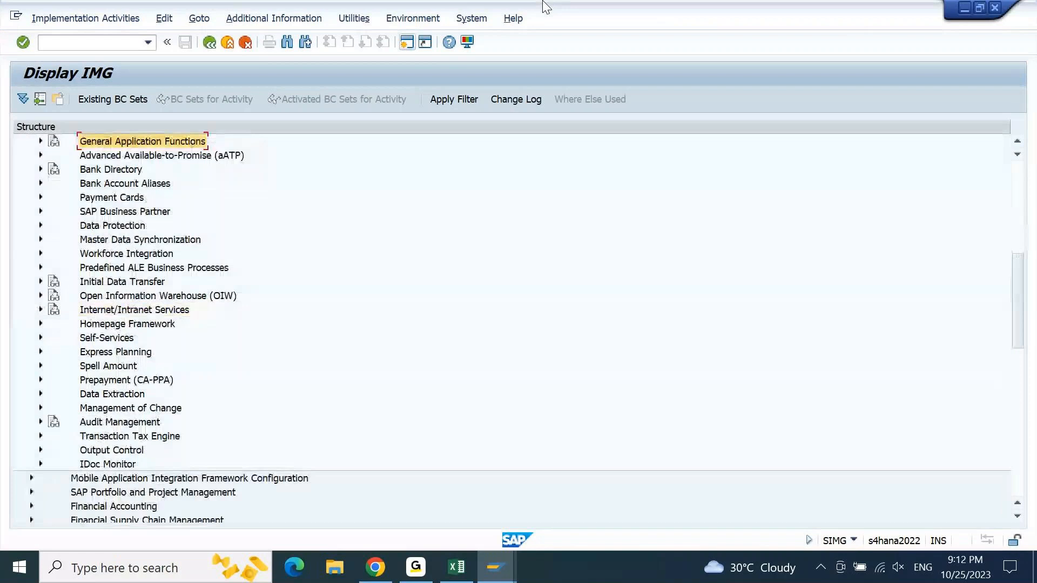
key("Up")
key("Up")
key("Up")
key("Up")
key("Up")
key("Up")
key("Up")
key("Up")
key("Up")
key("Up")
key("Up")
key("Up")
key("Up")
key("Up")
key("Up")
key("Up")
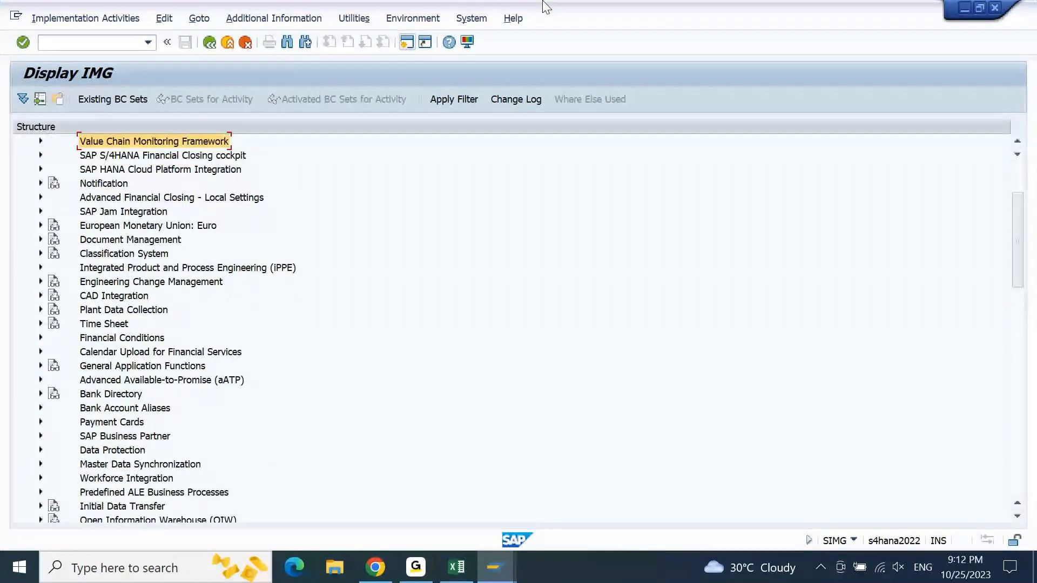
key("Down")
key("Down")
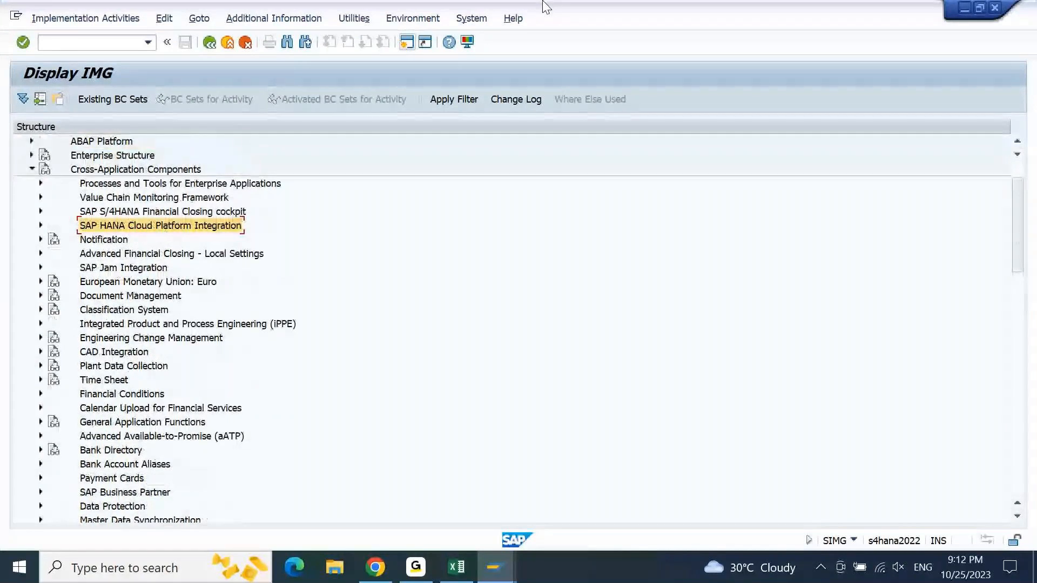
key("Down")
key("Down")
key("Down")
key("Down")
key("Down")
key("Down")
key("Down")
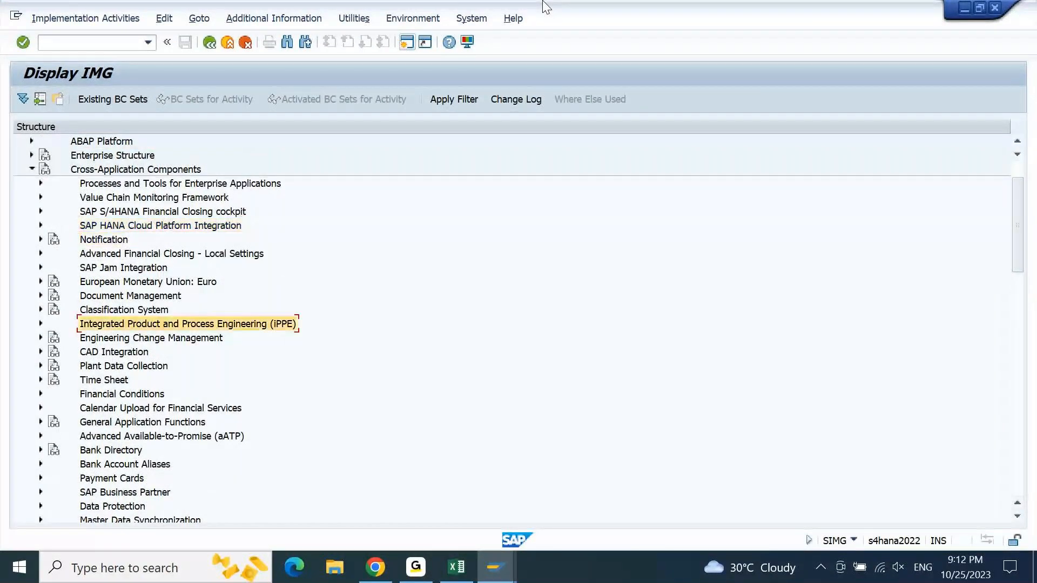
key("Up")
key("Up")
key("Up")
key("Up")
key("Up")
key("Up")
key("Up")
key("Up")
key("Up")
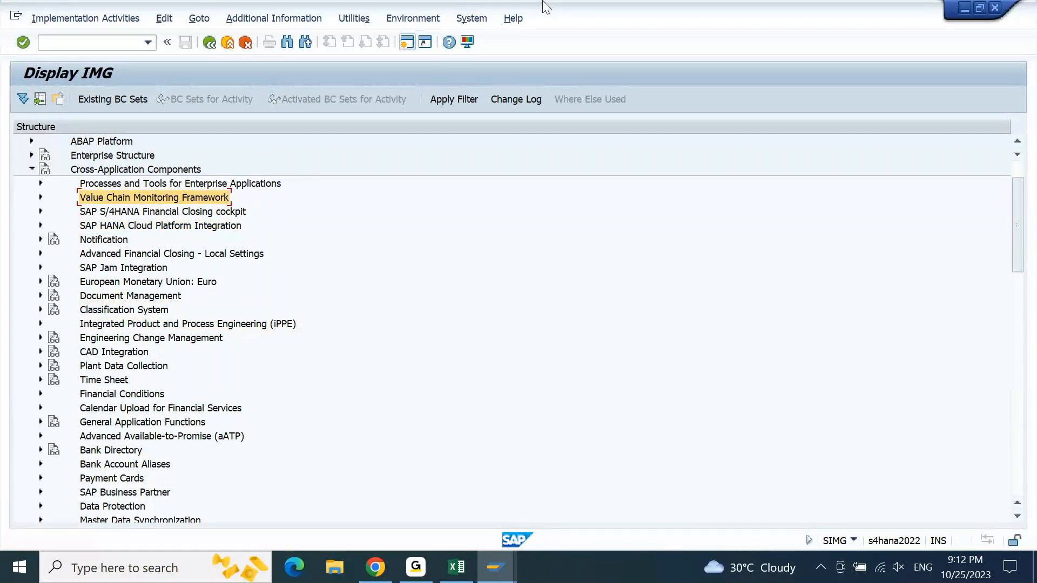
key("Down")
key("Down")
key("Down")
key("Down")
key("Down")
key("Down")
key("Down")
key("Down")
key("Down")
key("Down")
key("Down")
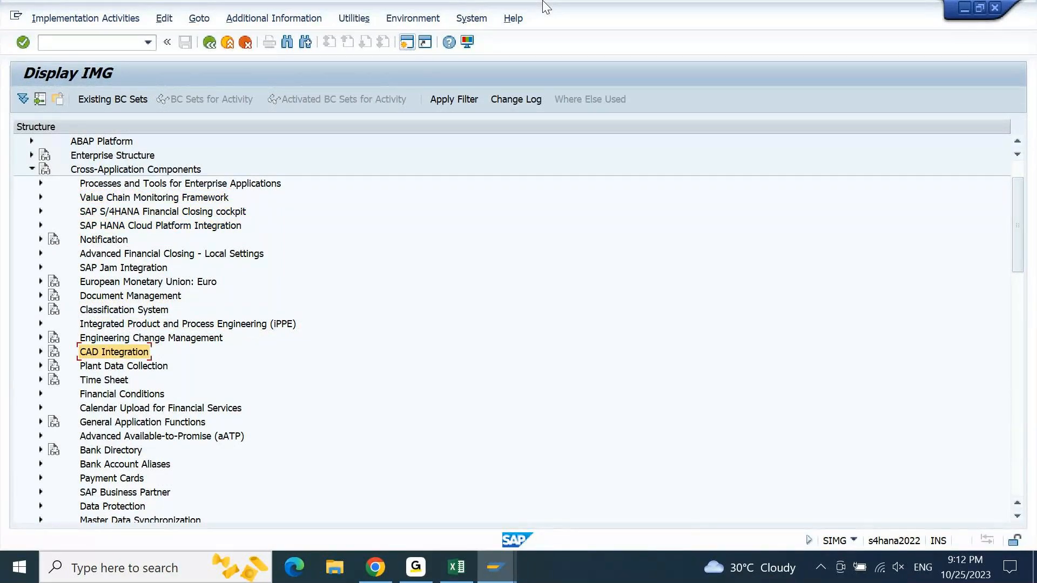
key("Down")
key("Down")
key("Down")
key("Down")
key("Down")
key("Down")
key("Down")
key("Down")
key("Down")
key("Down")
key("Down")
key("Down")
key("Down")
key("Down")
key("Down")
key("Down")
key("Down")
key("Down")
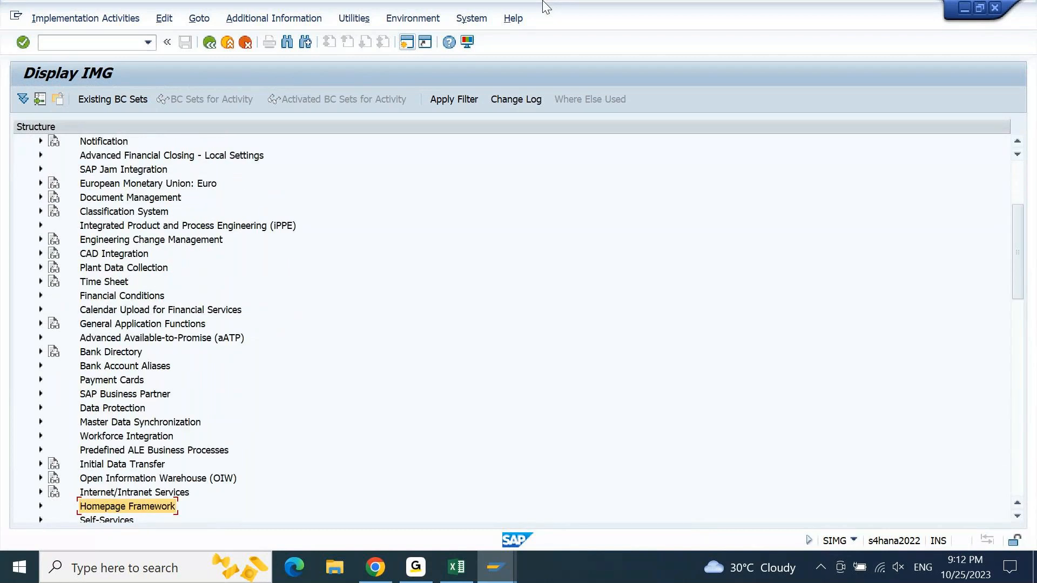
key("Down")
key("Down")
key("Down")
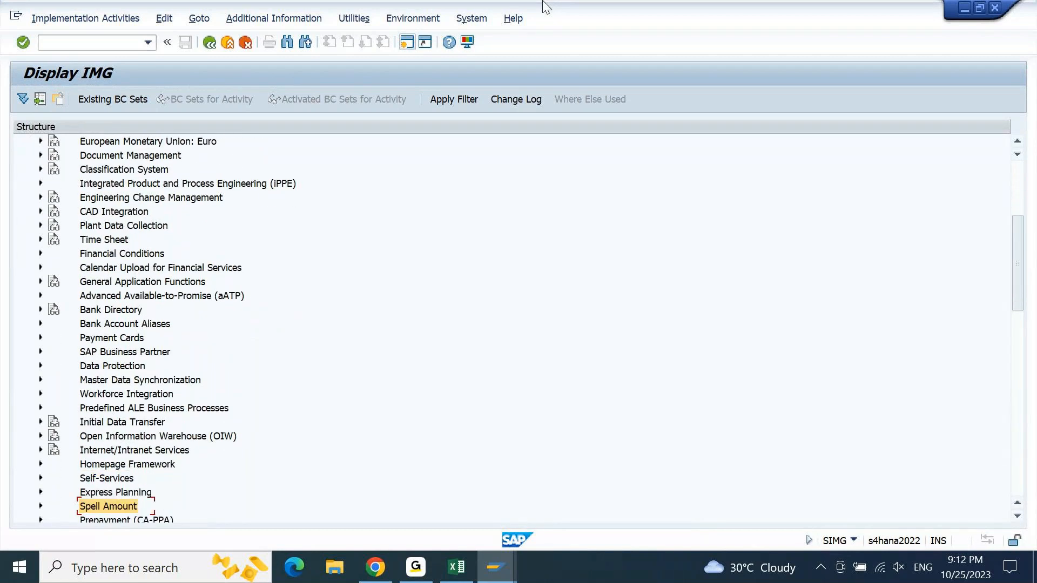
key("Down")
key("Down")
key("Down")
key("Down")
key("Down")
key("Down")
key("Down")
key("Down")
key("Down")
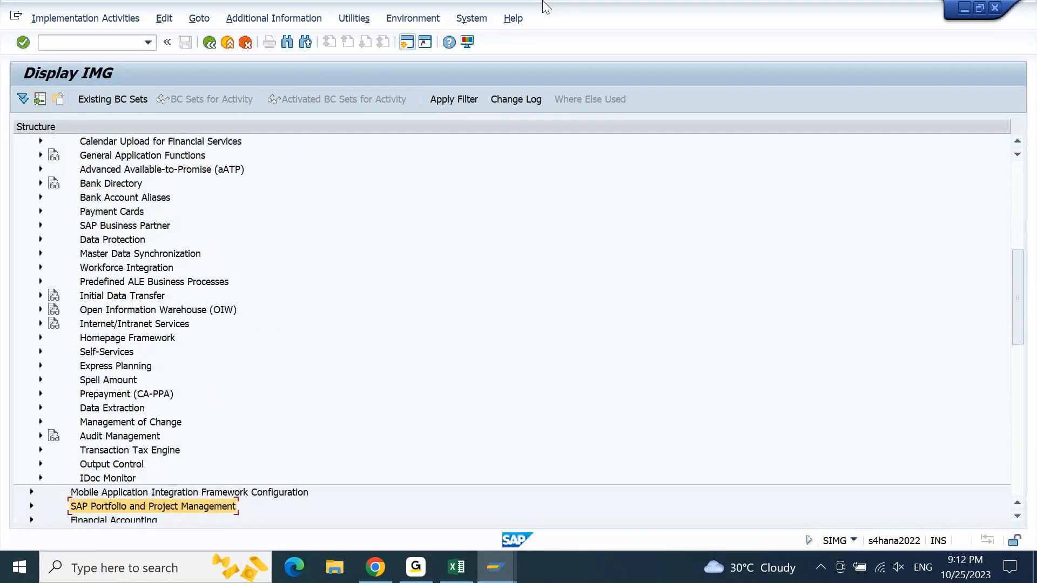
key("Down")
key("Down")
key("Up")
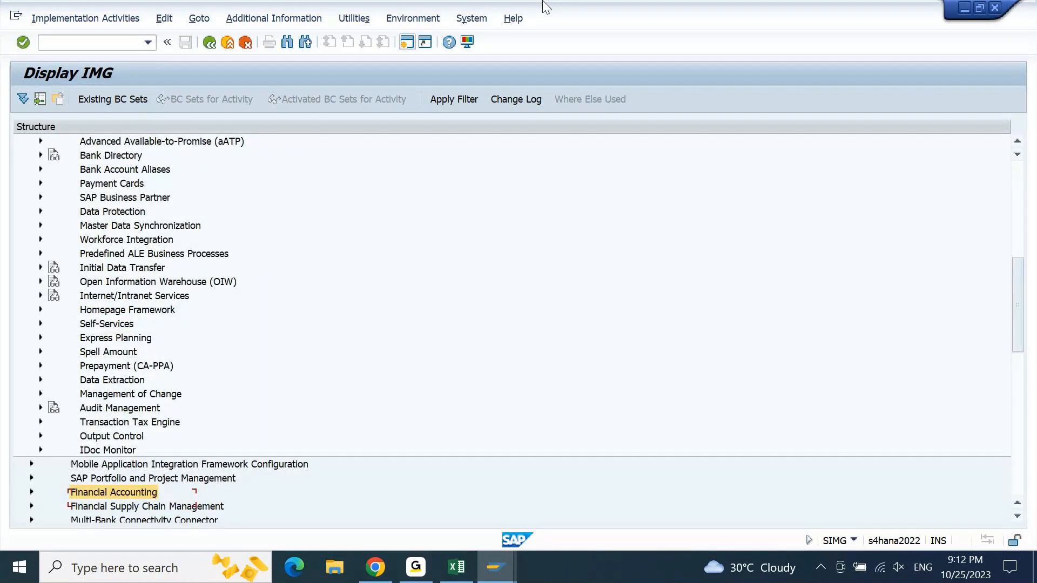
key("Up")
key("Up")
key("Up")
key("Up")
key("Up")
key("Up")
key("Up")
key("Up")
key("Up")
key("Up")
key("Up")
key("Up")
key("Up")
key("Up")
key("Up")
key("Up")
key("Up")
key("Up")
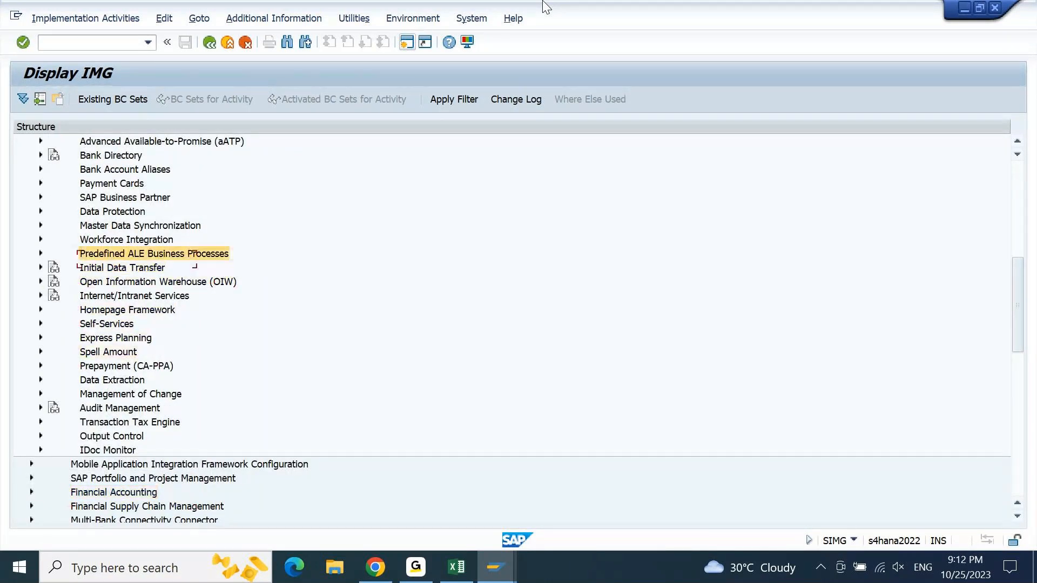
key("Up")
key("Up")
key("Up")
key("Up")
key("Up")
key("Up")
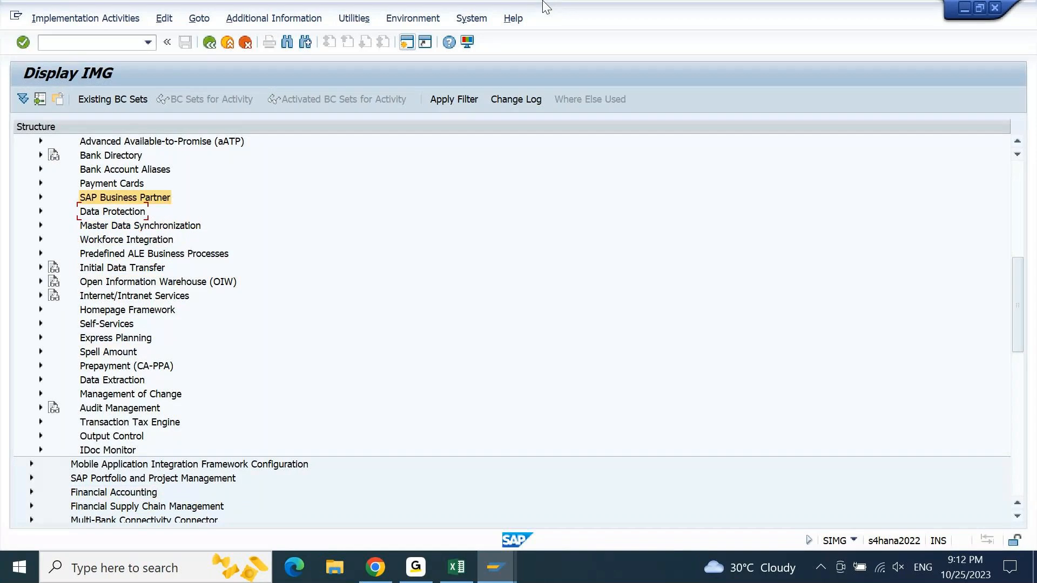
- Leave the IMG, run transaction OY01 and display the country global parameters for India (IN)
key("F3")
key("F3")
type("oy01")
key("Return")
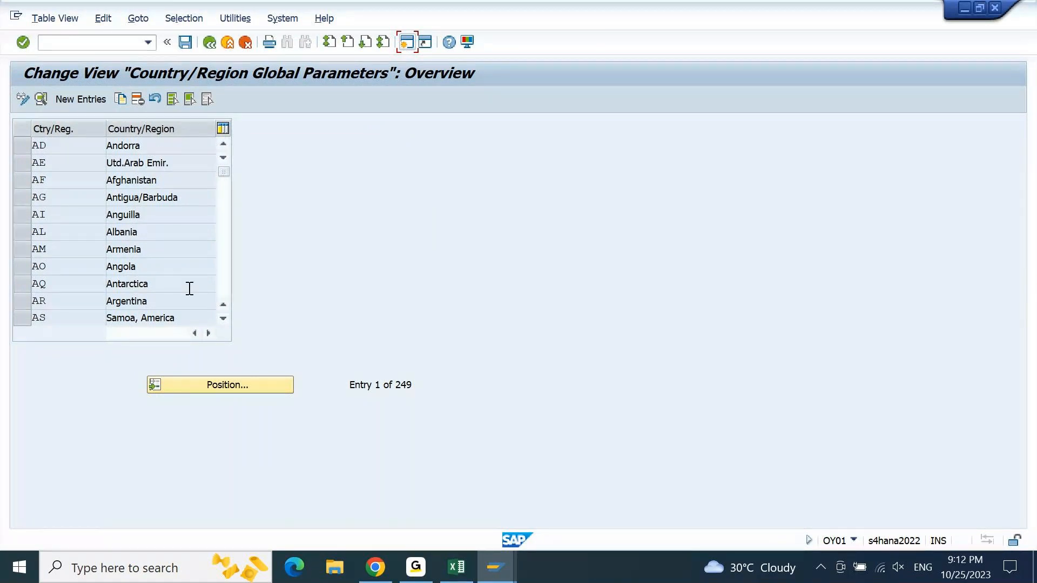
left_click(204, 386)
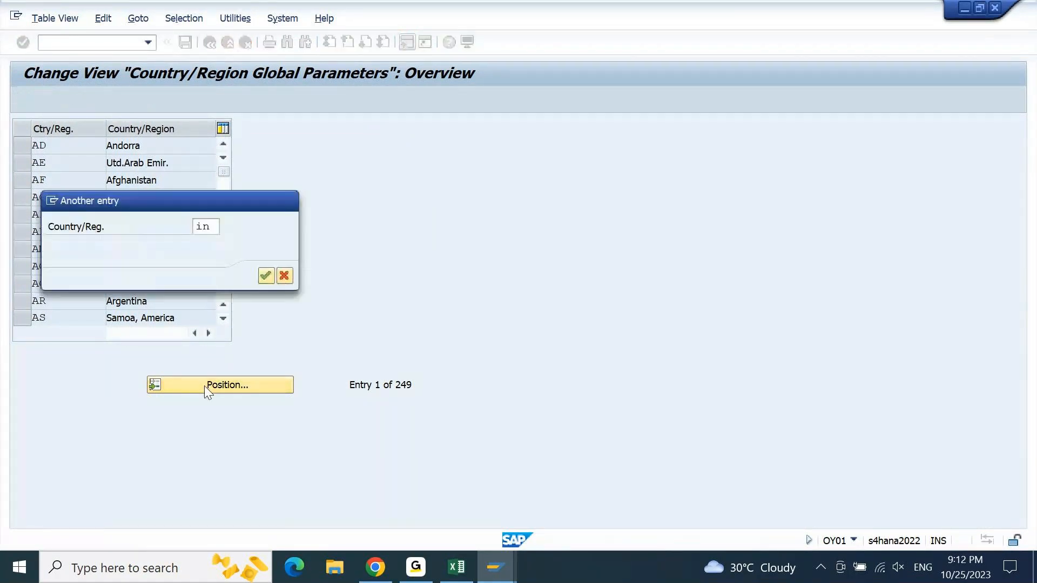
key("Return")
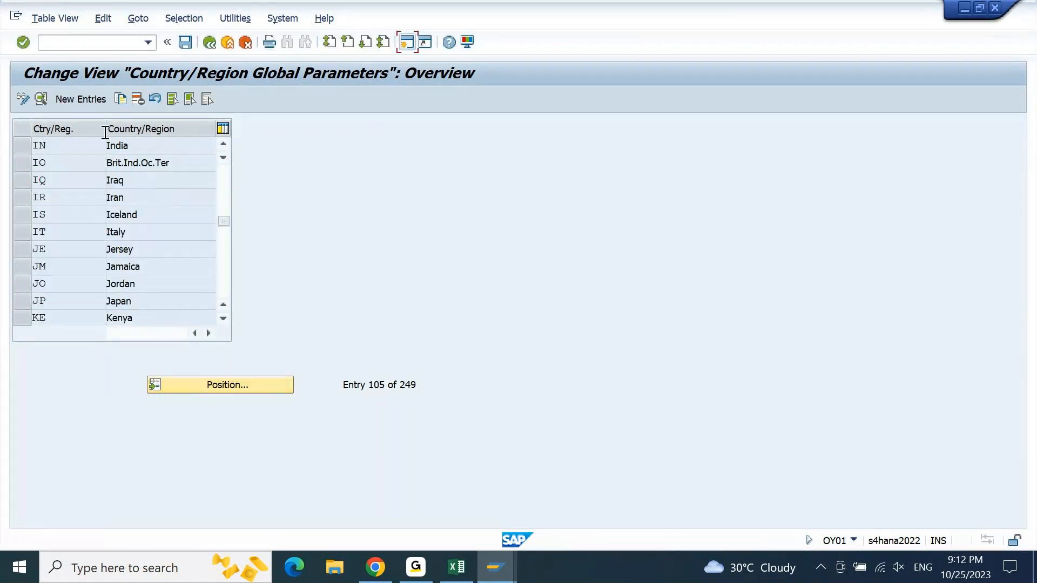
double_click(135, 151)
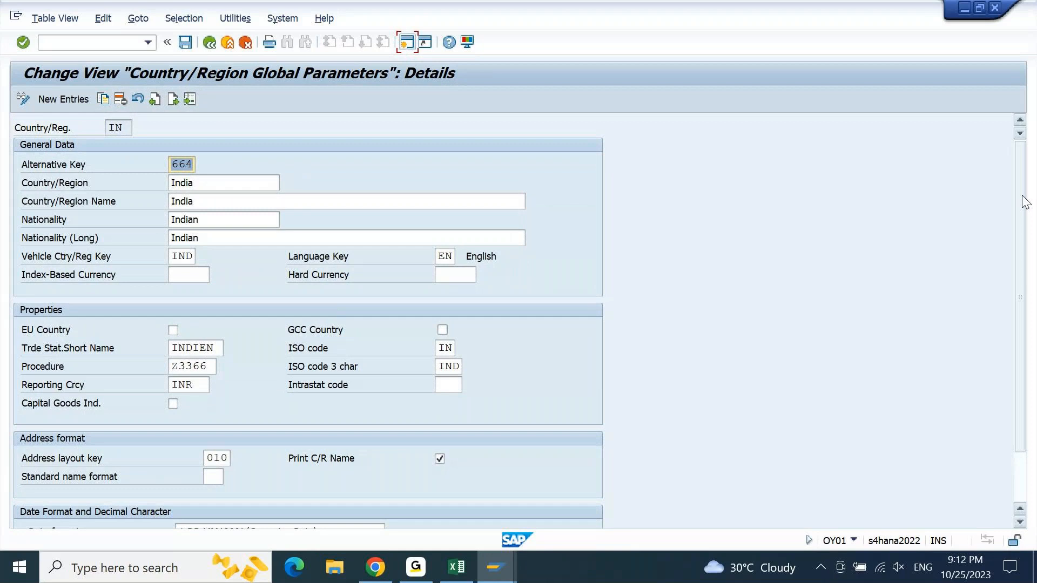
key("F3")
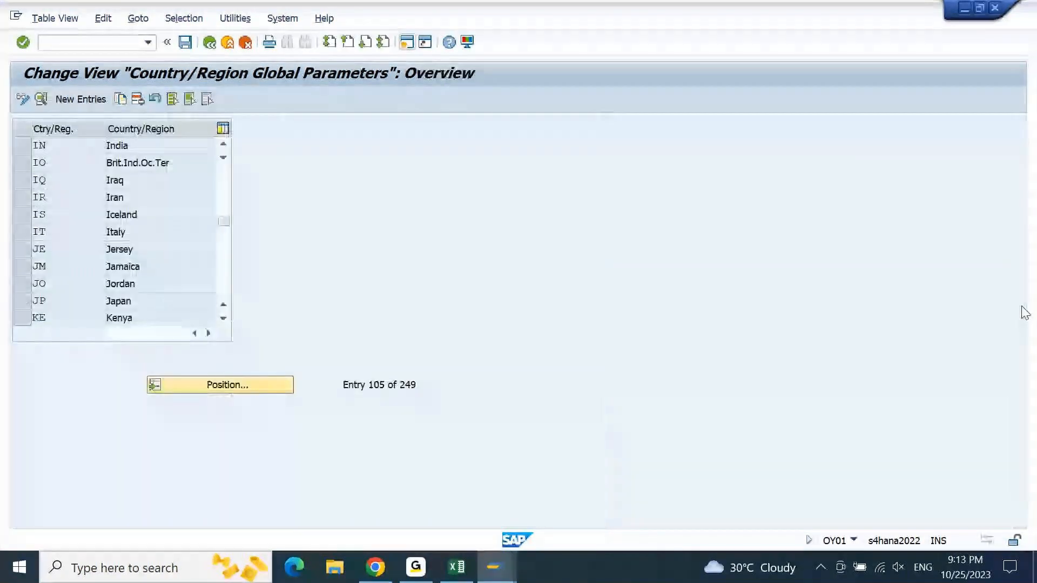
key("F3")
- Run transaction OY17, open the country field checks for Afghanistan (AF) and check the bank number length rule
type("o")
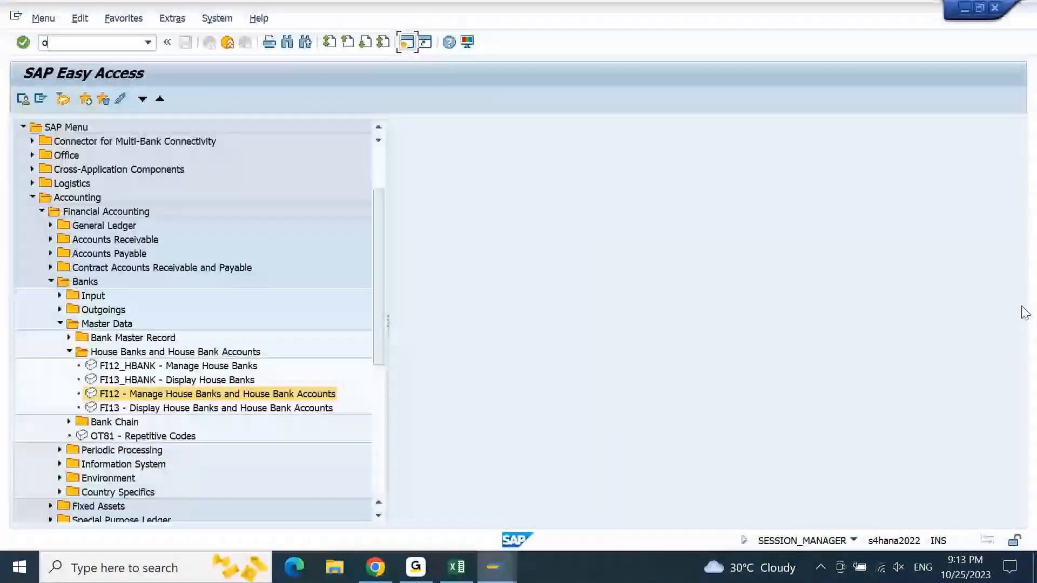
type("y17")
key("Return")
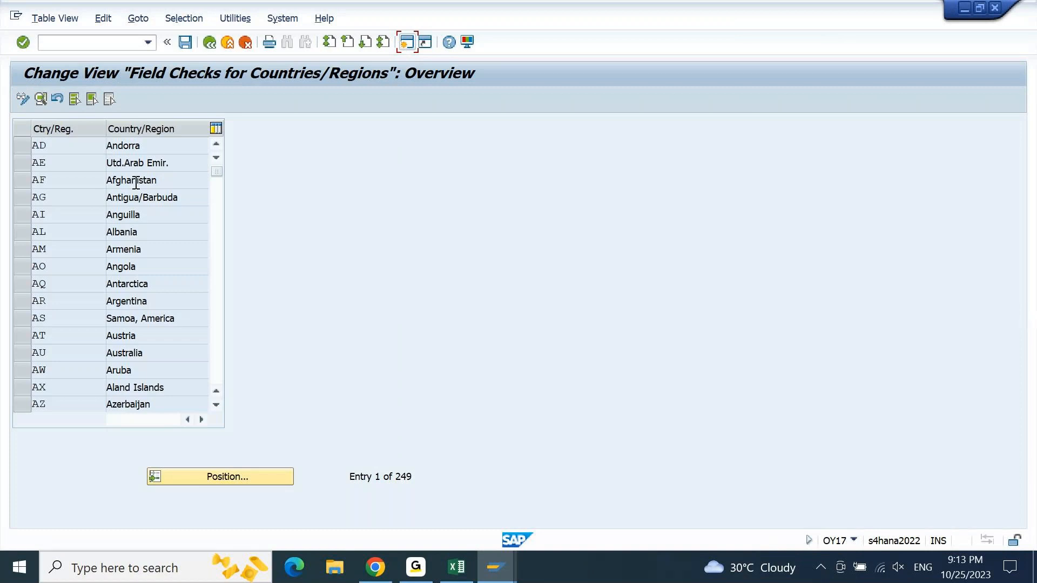
double_click(135, 182)
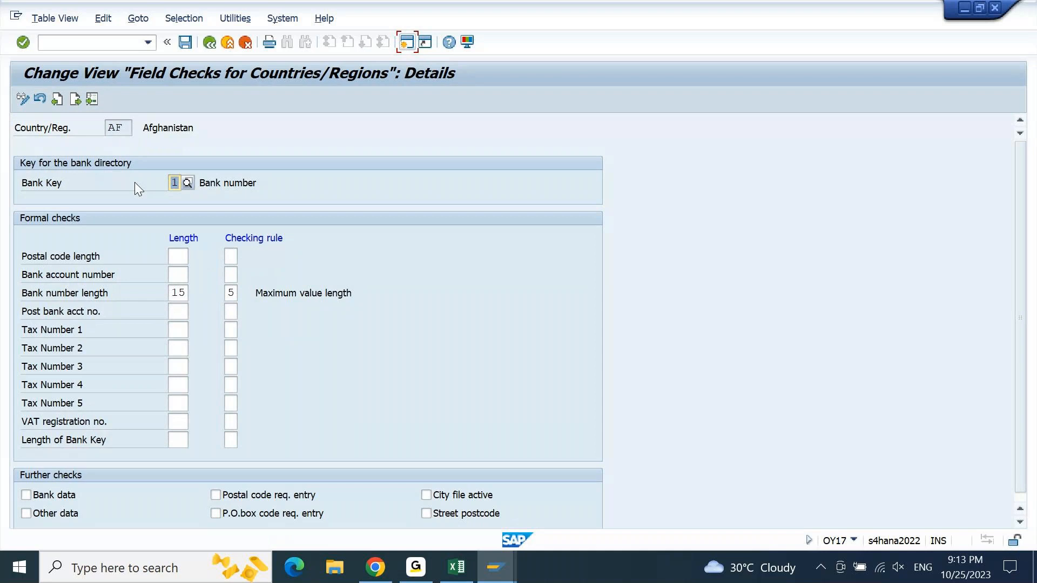
double_click(188, 293)
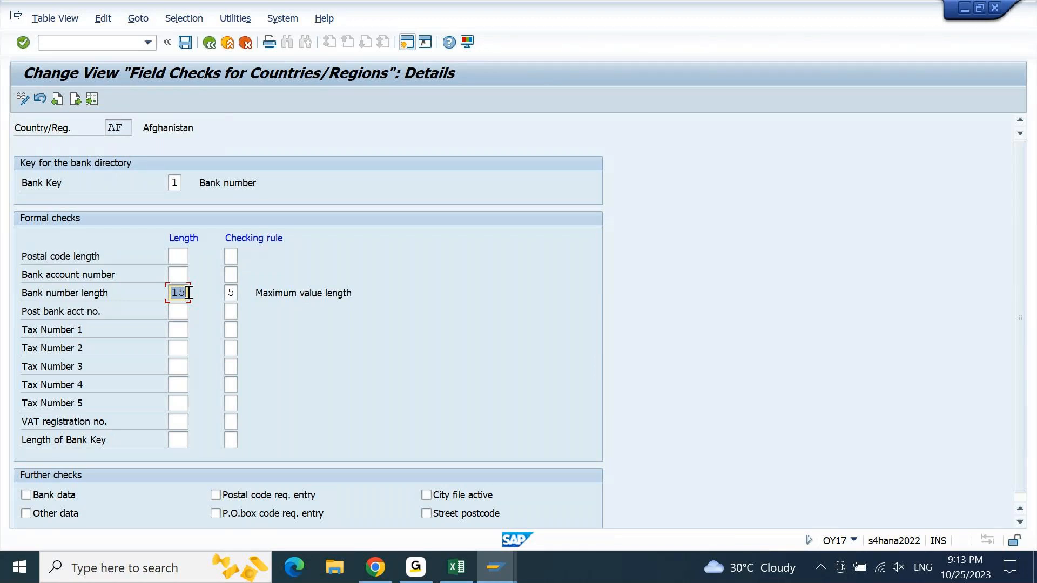
key("F3")
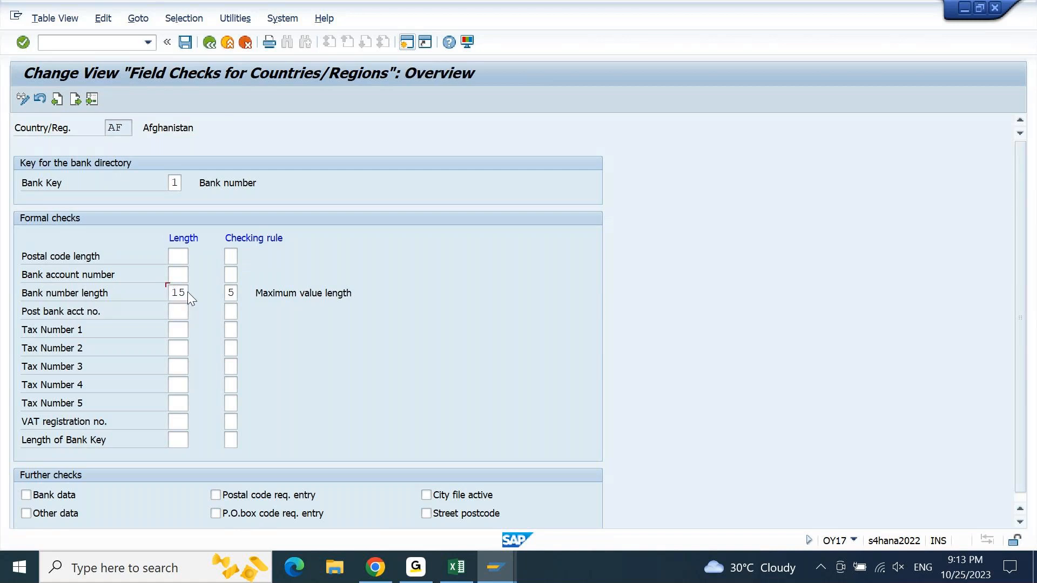
key("F3")
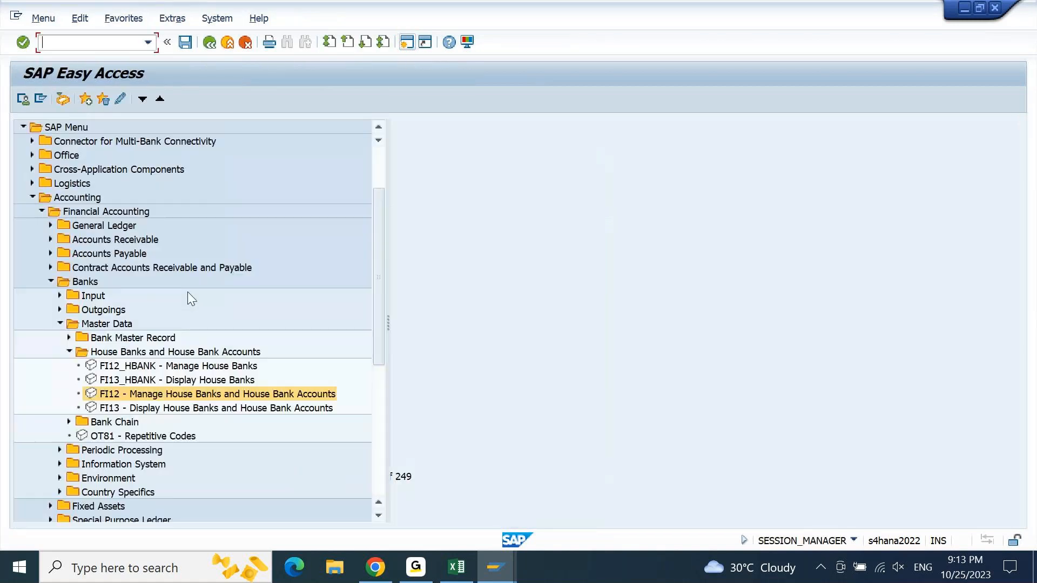
- Switch to the Excel notes and add "BNKA - BANK MASTER" below the T012K entry under Tables related to House Bank
left_click(455, 568)
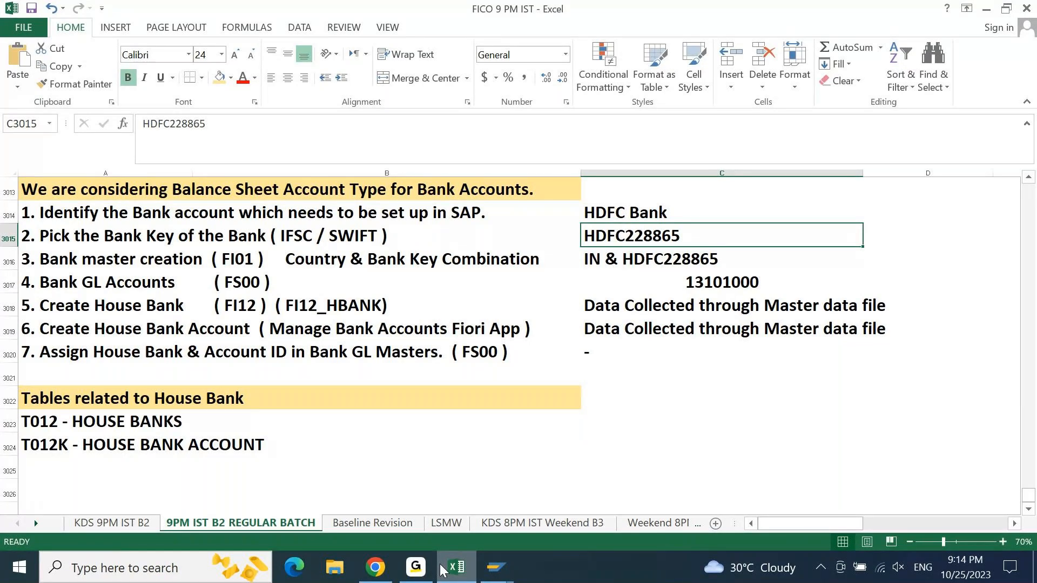
left_click(92, 465)
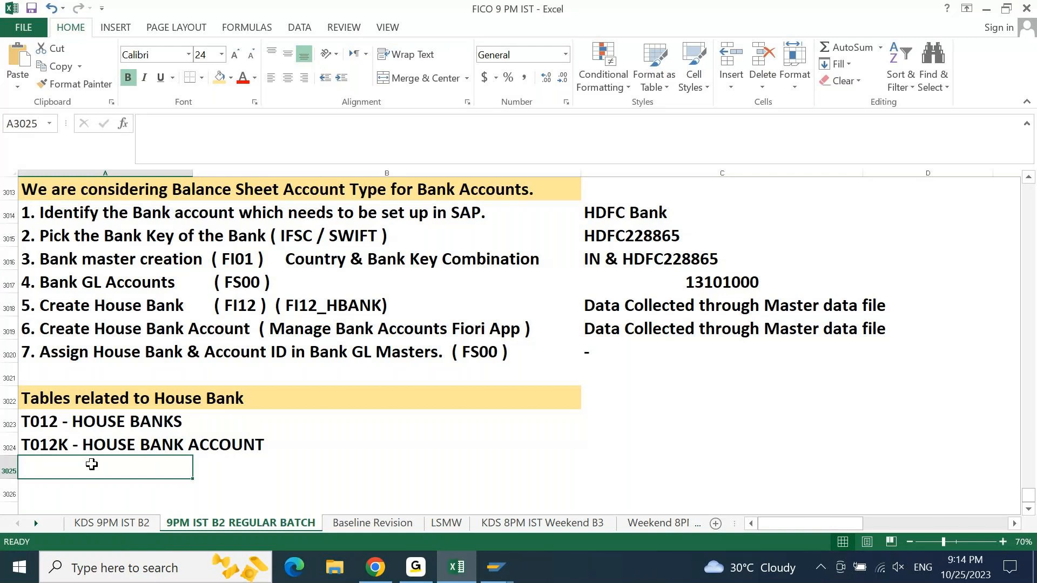
type("BNKA")
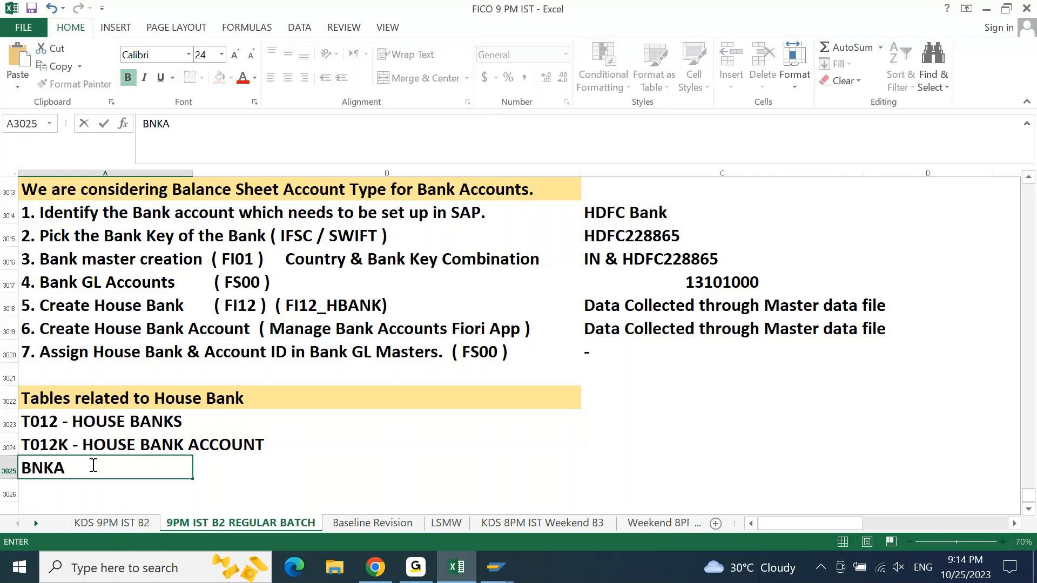
type(" - BANKMA")
key("BackSpace")
key("BackSpace")
type("A")
key("BackSpace")
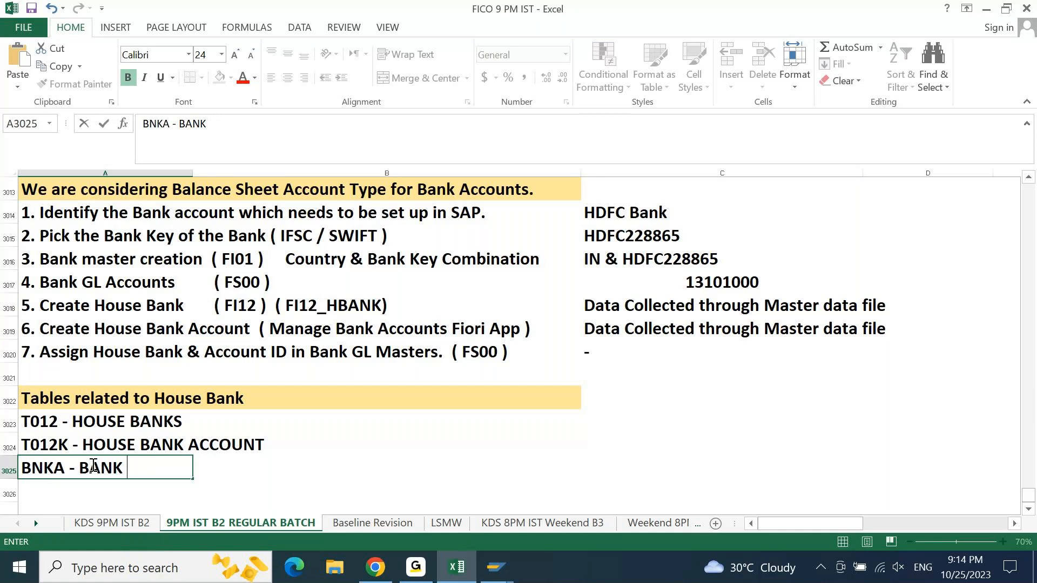
type("MASTER")
key("Return")
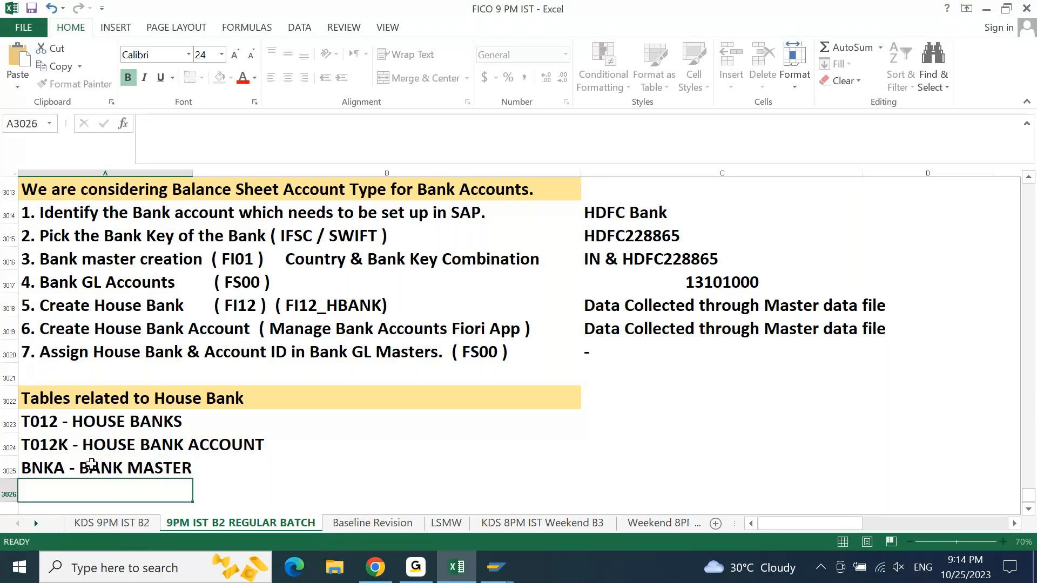
- Switch to SAP, run transaction SE16N and bring up the selection fields for table BNKA
left_click(497, 569)
type("SE16N")
key("Return")
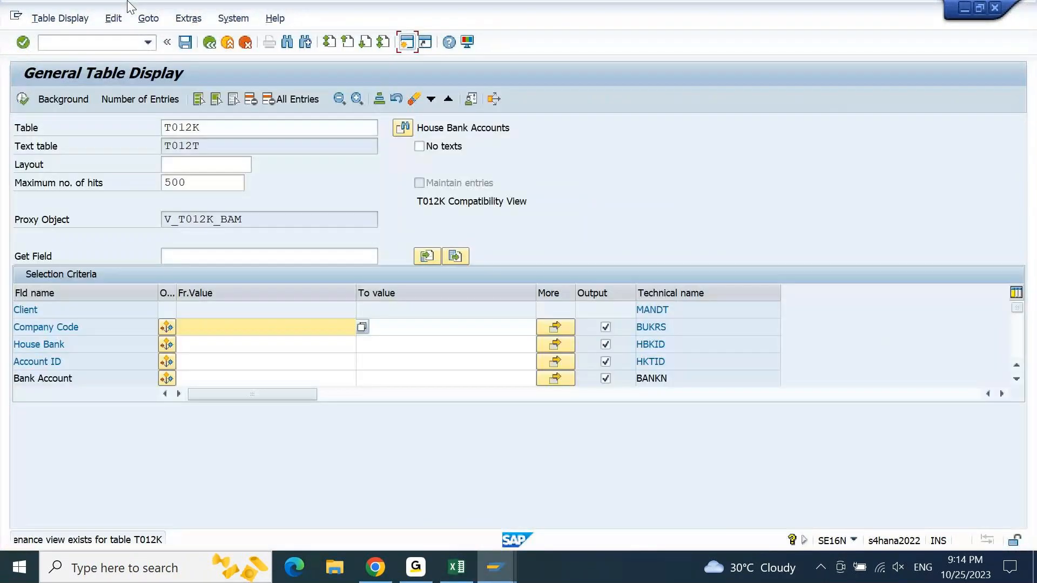
left_click(49, 169)
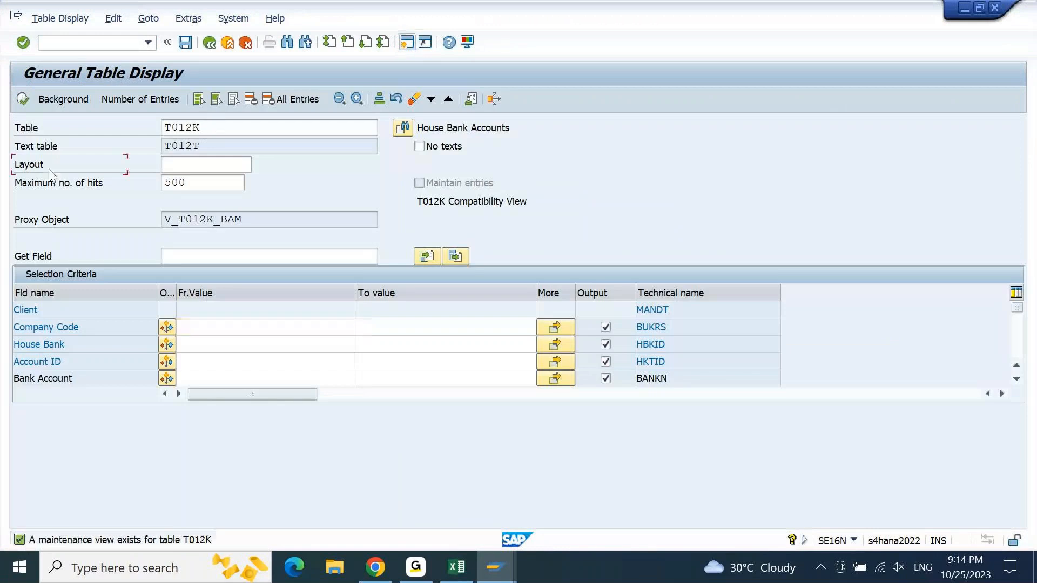
double_click(273, 130)
type("BN")
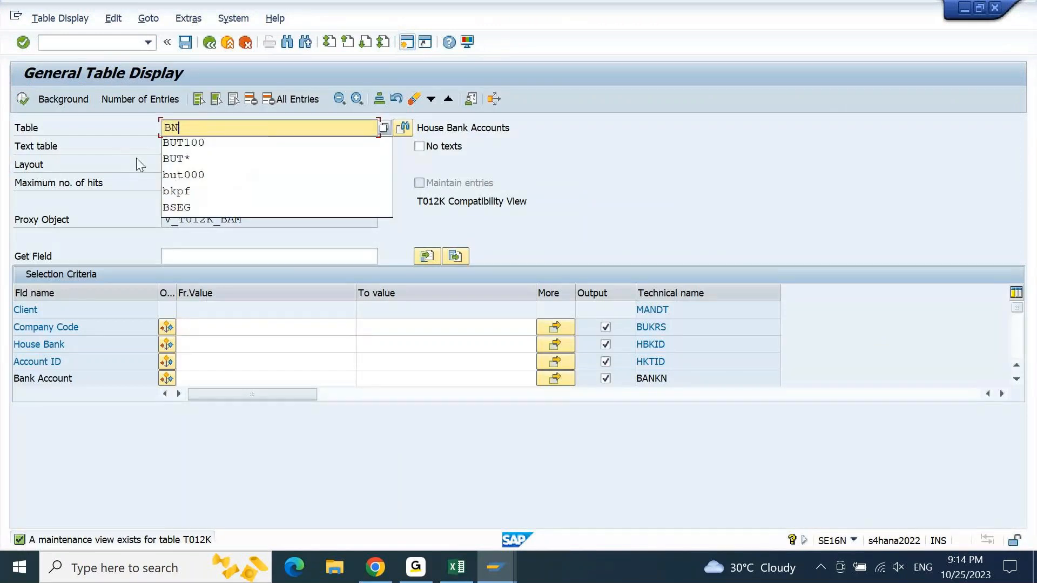
type("KA")
key("Return")
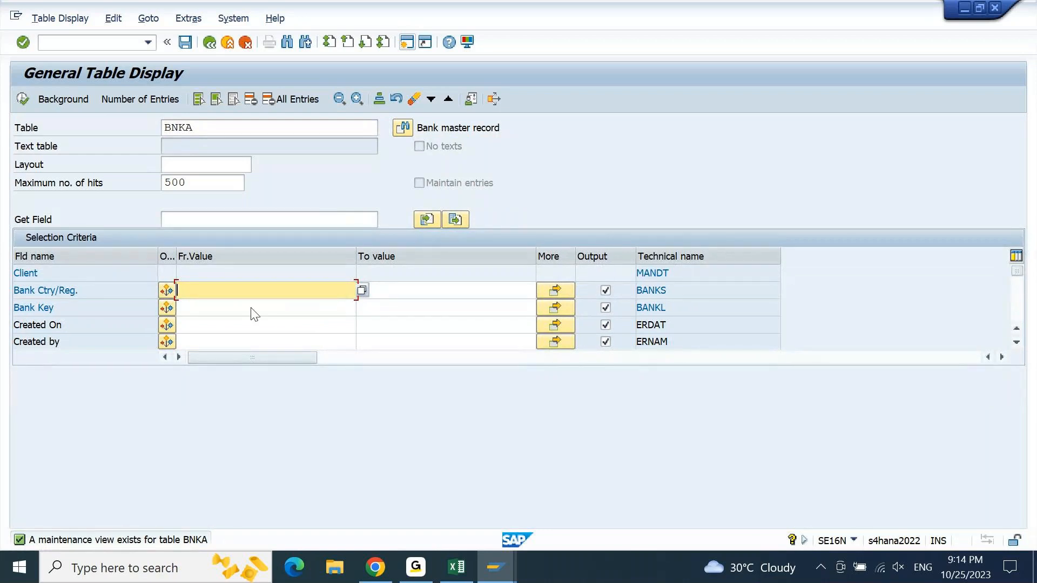
left_click(457, 567)
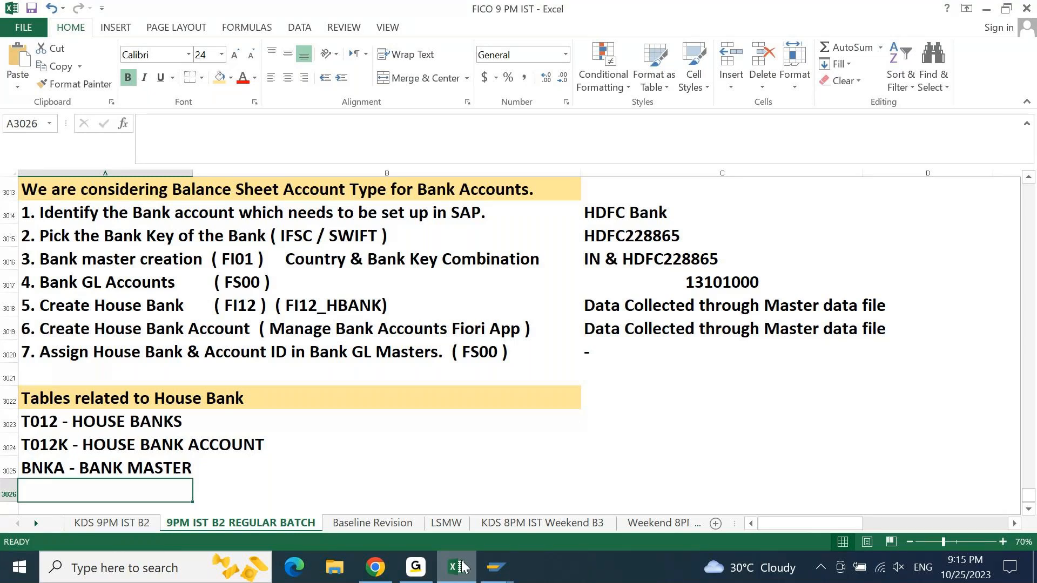
left_click(495, 567)
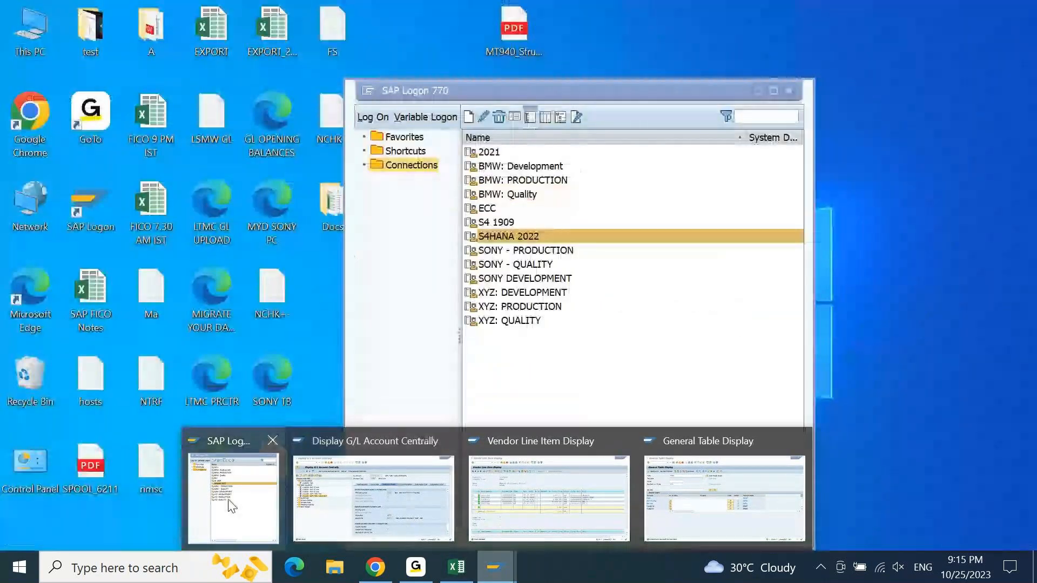
left_click(232, 503)
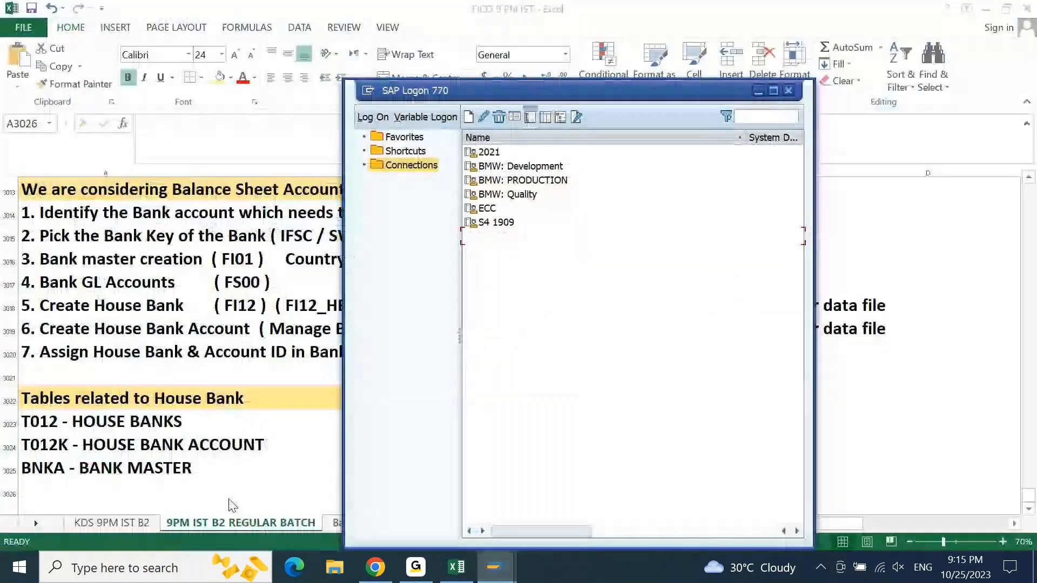
left_click(926, 312)
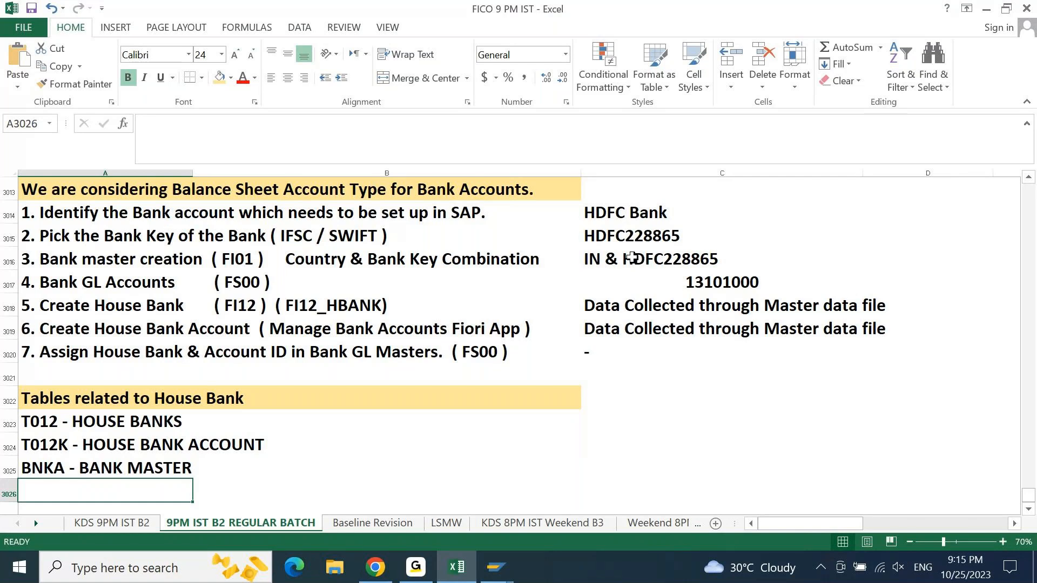
key("alt+Tab")
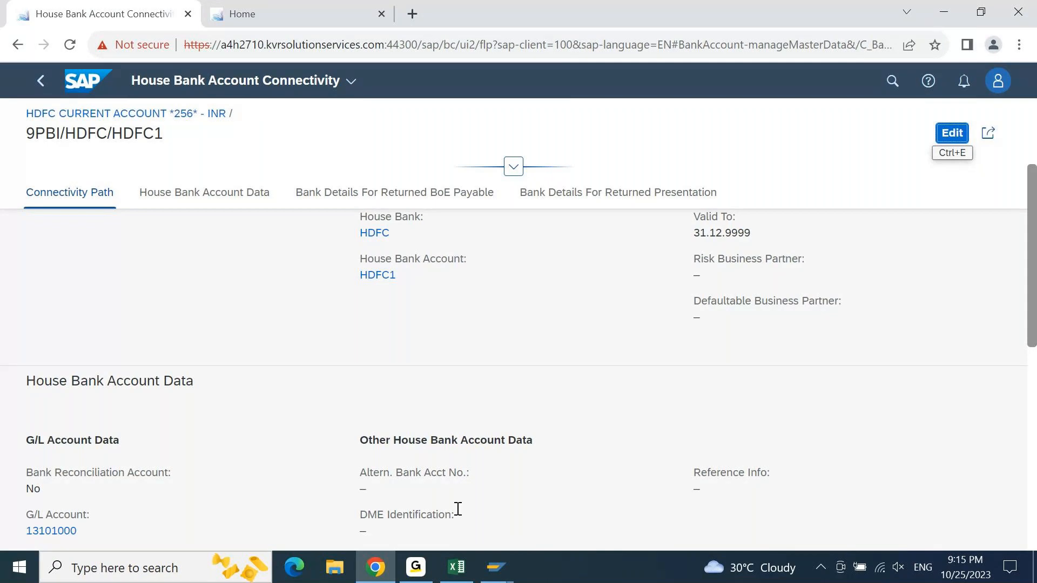
mouse_move(508, 574)
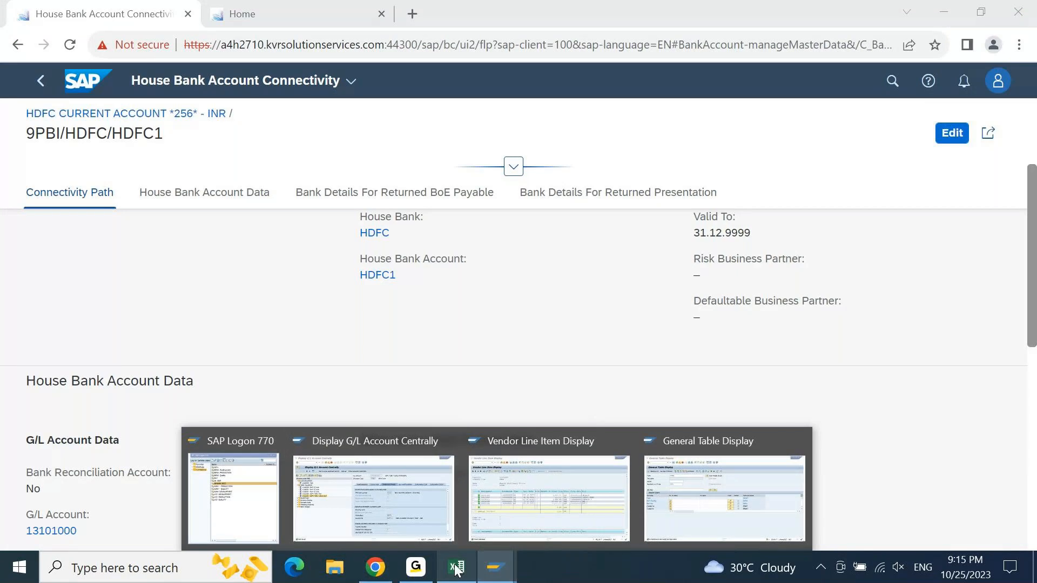
left_click(456, 568)
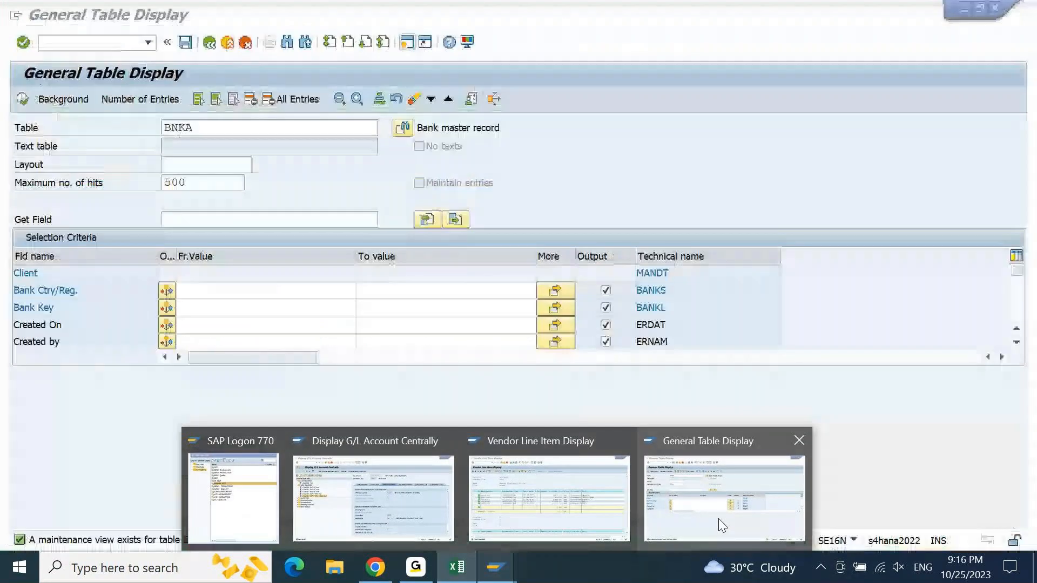
- In SAP's vendor line item list, open the PMT 1 payment, display its full document and select the HDFC check-out line
left_click(549, 497)
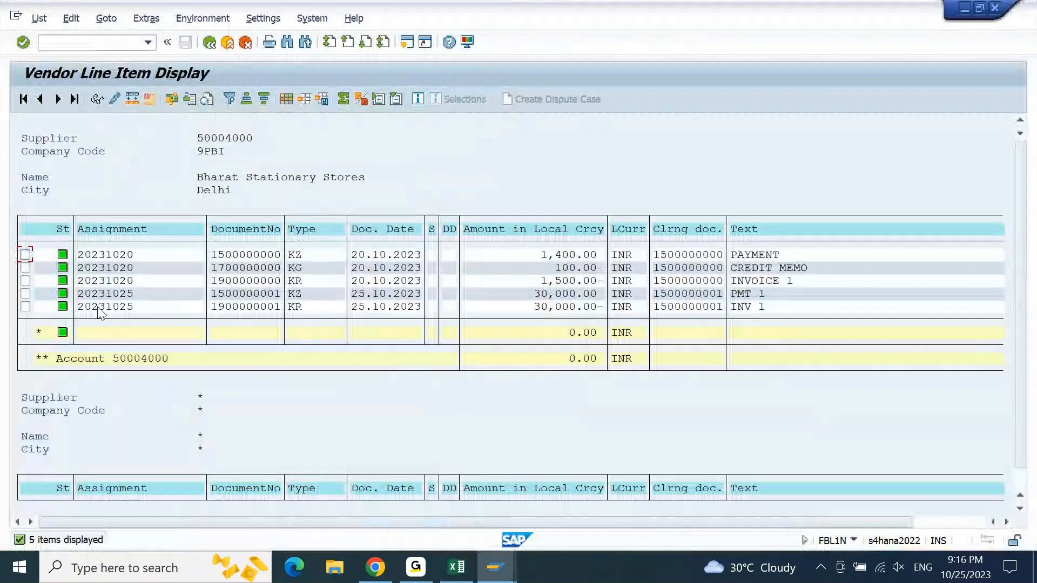
left_click(25, 293)
left_click(97, 101)
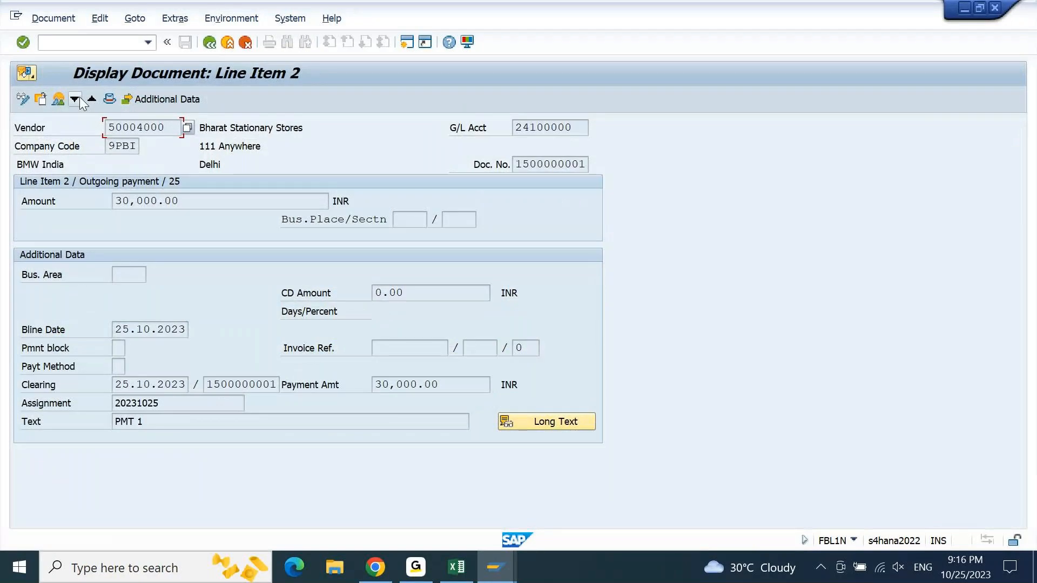
left_click(57, 100)
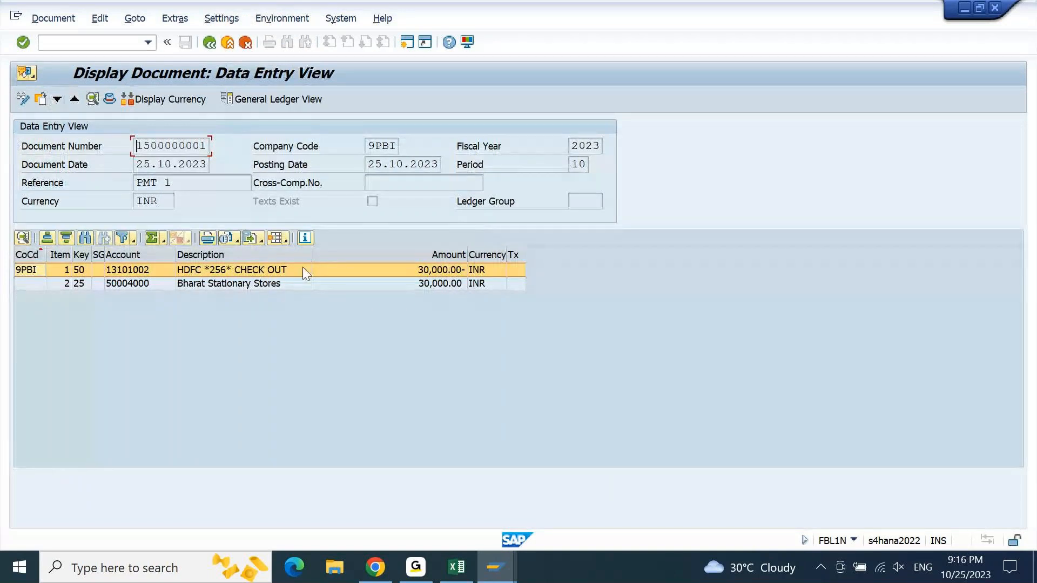
left_click(302, 267)
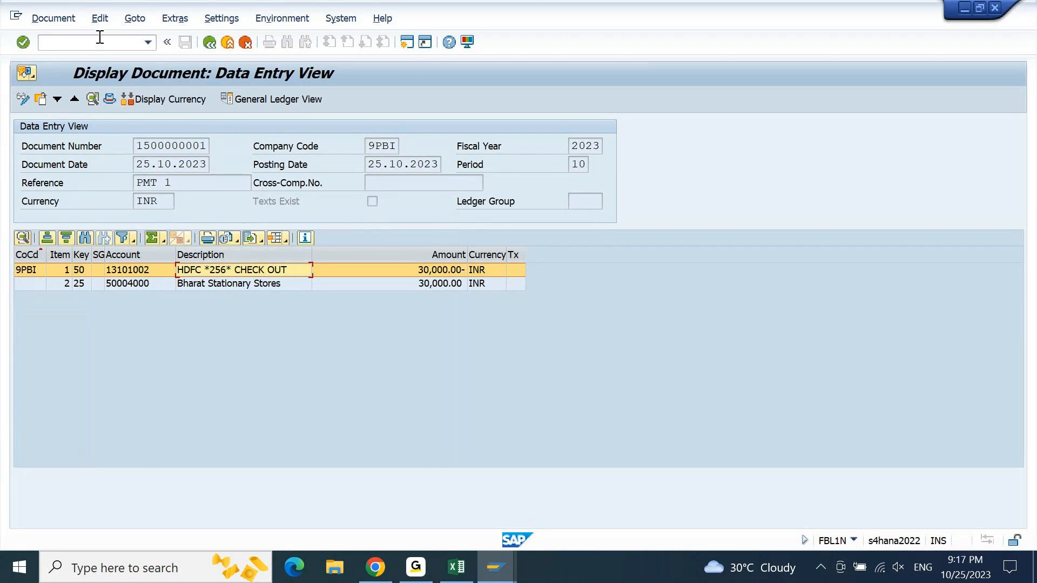
- Open transaction F-58 in a new session to view the payment with printout header fields, and return to the Excel notes
type("/NF-58")
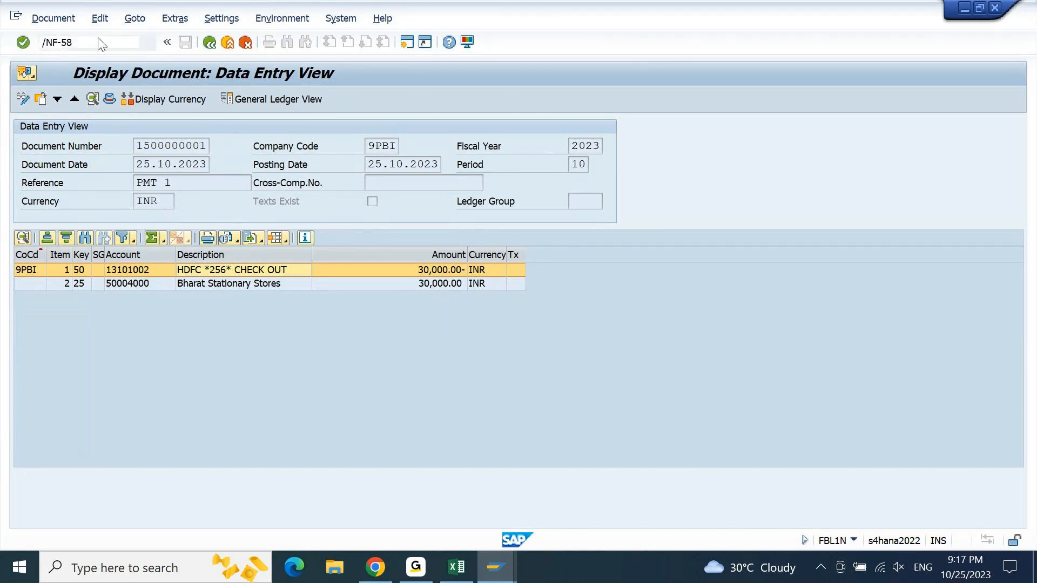
key("Return")
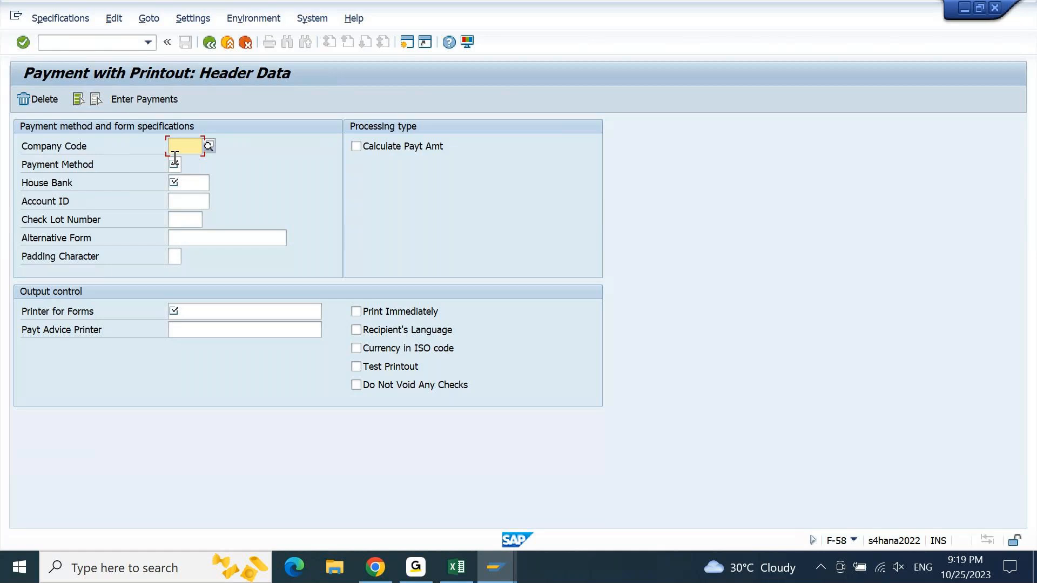
left_click(416, 566)
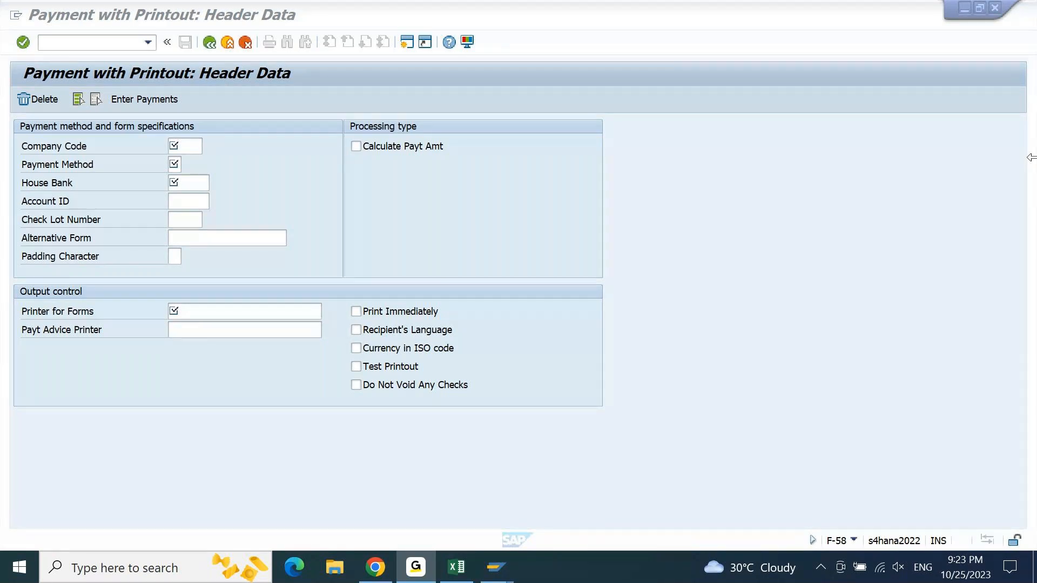
left_click(454, 576)
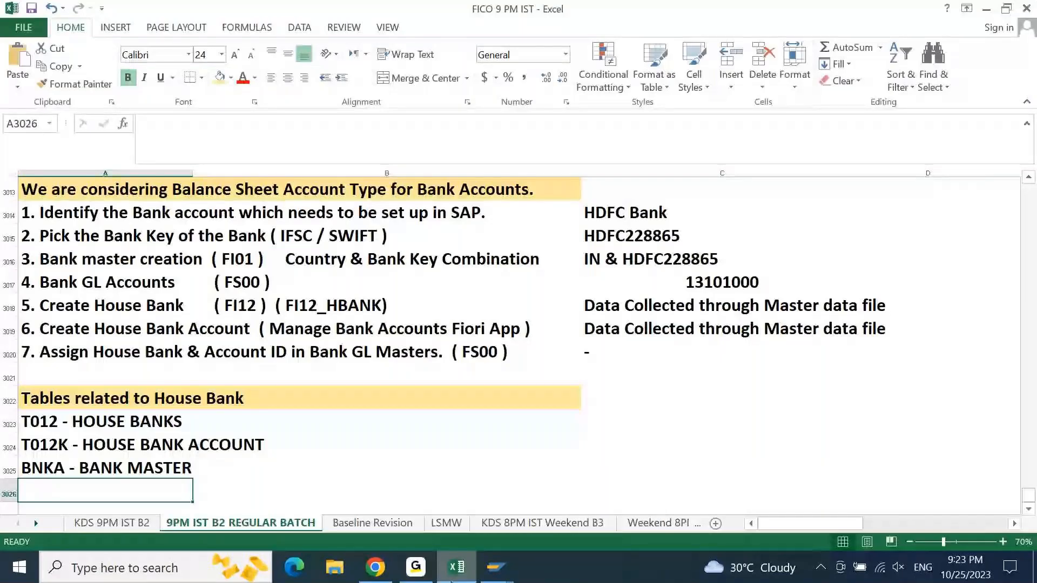
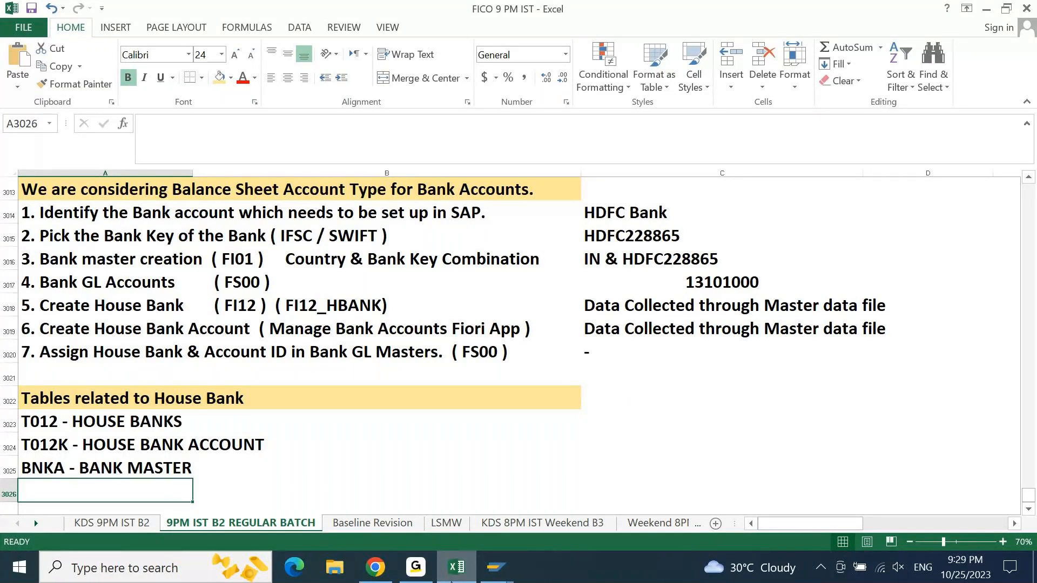
- Switch to the SAP payment with printout session and run transaction FI12 in place of it
mouse_move(496, 567)
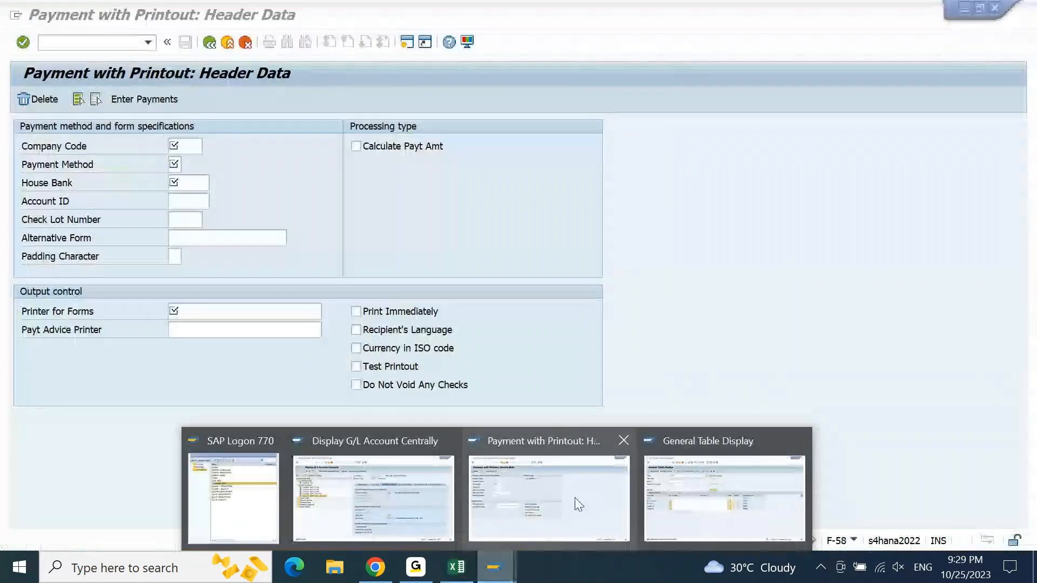
left_click(575, 498)
left_click(111, 39)
type("/NFI12")
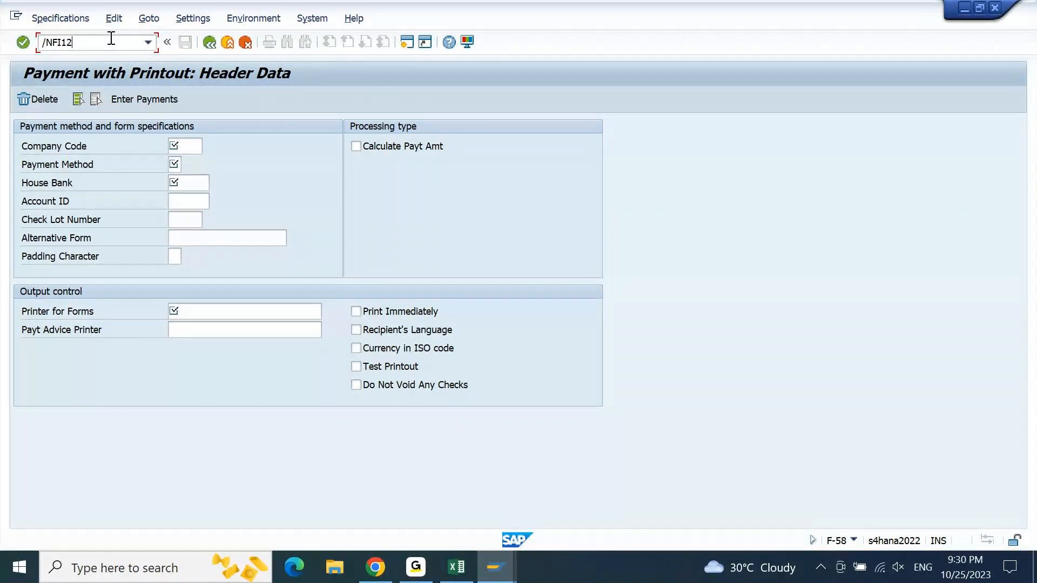
key("Return")
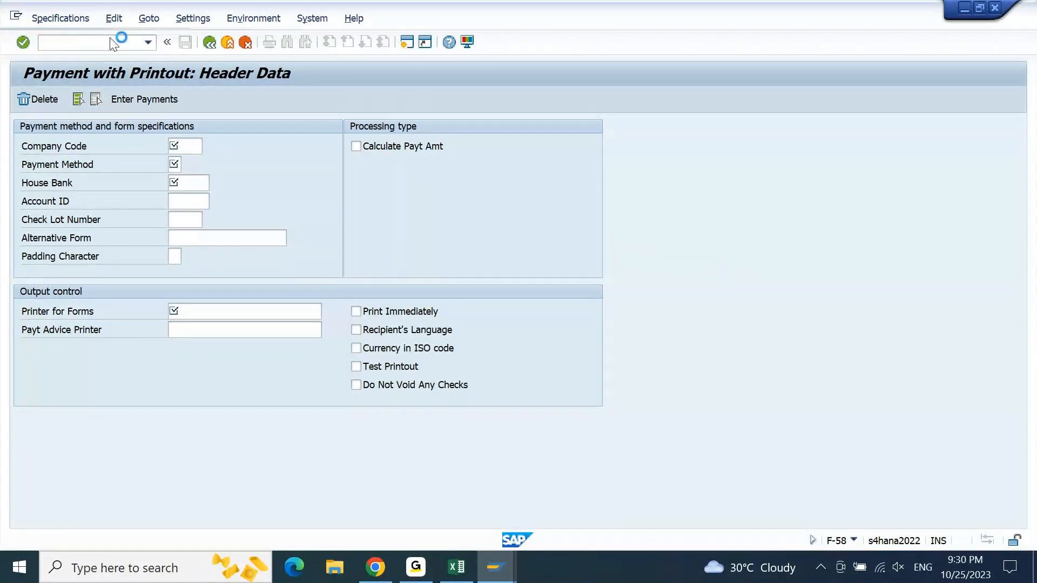
key("Return")
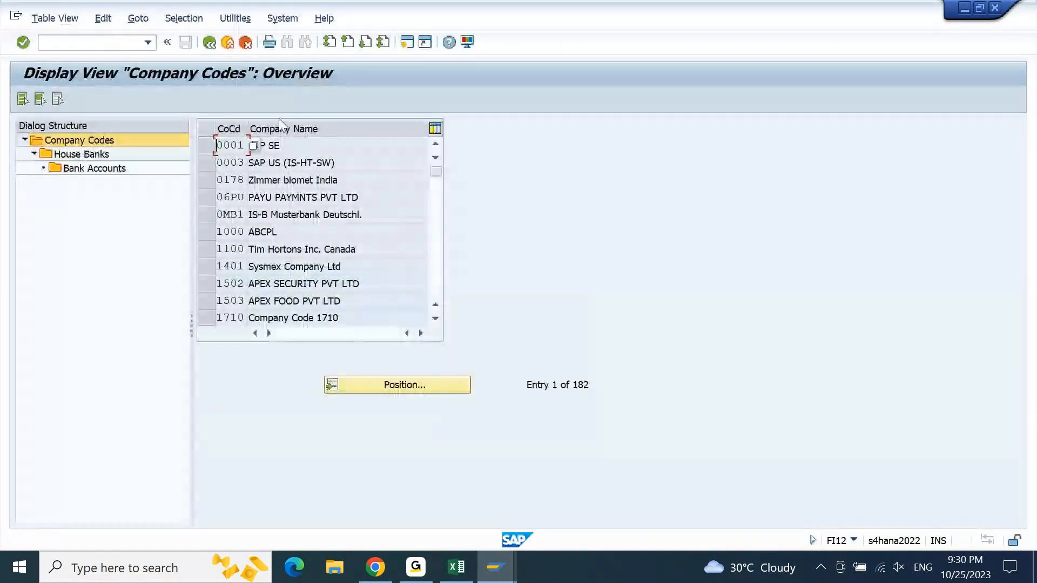
- Position the company code list on 9PBI, select that company code and display its house banks
double_click(232, 163)
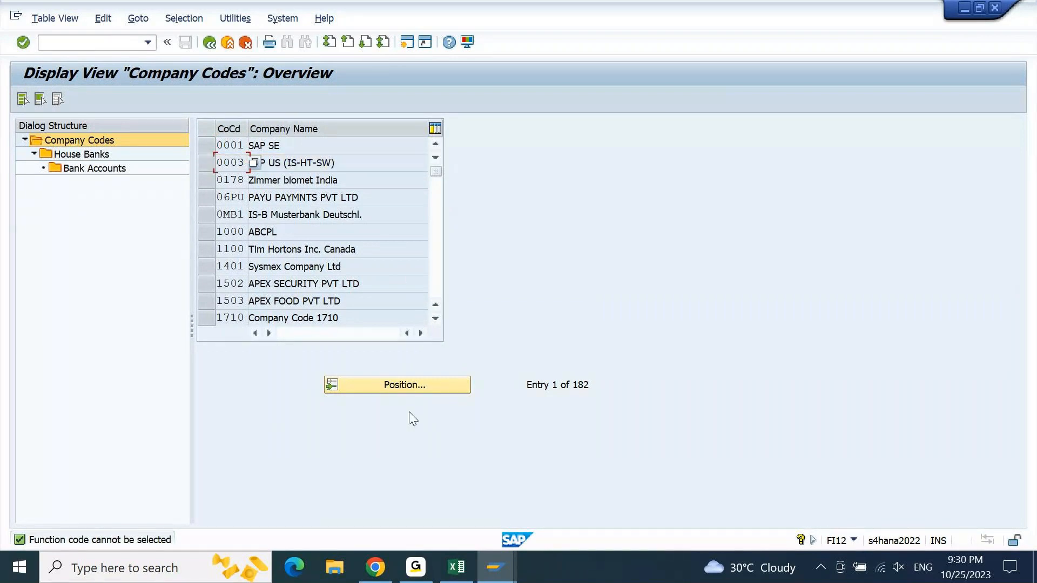
left_click(422, 387)
type("9PBI")
key("Return")
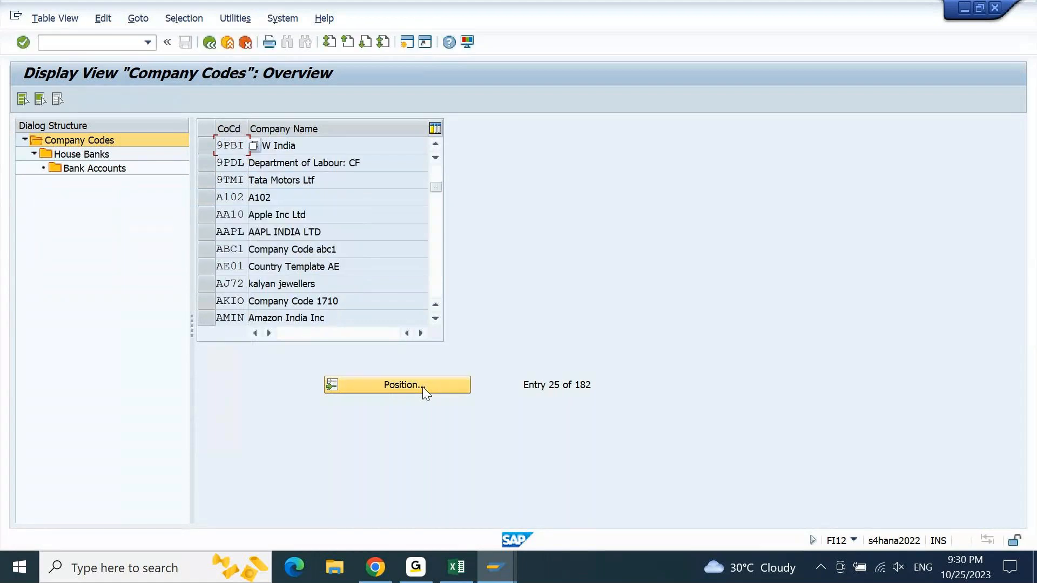
left_click(214, 150)
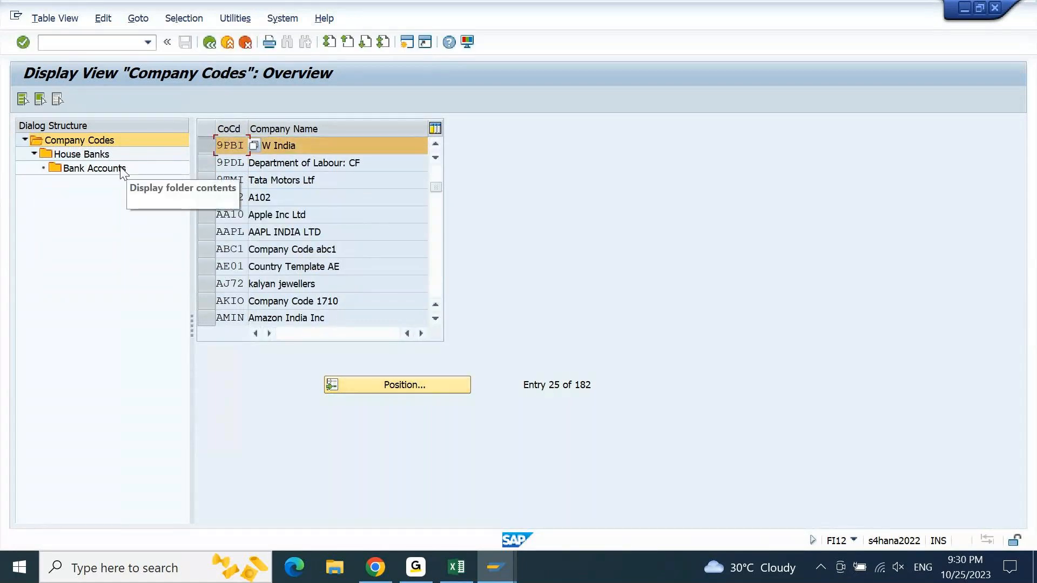
double_click(98, 157)
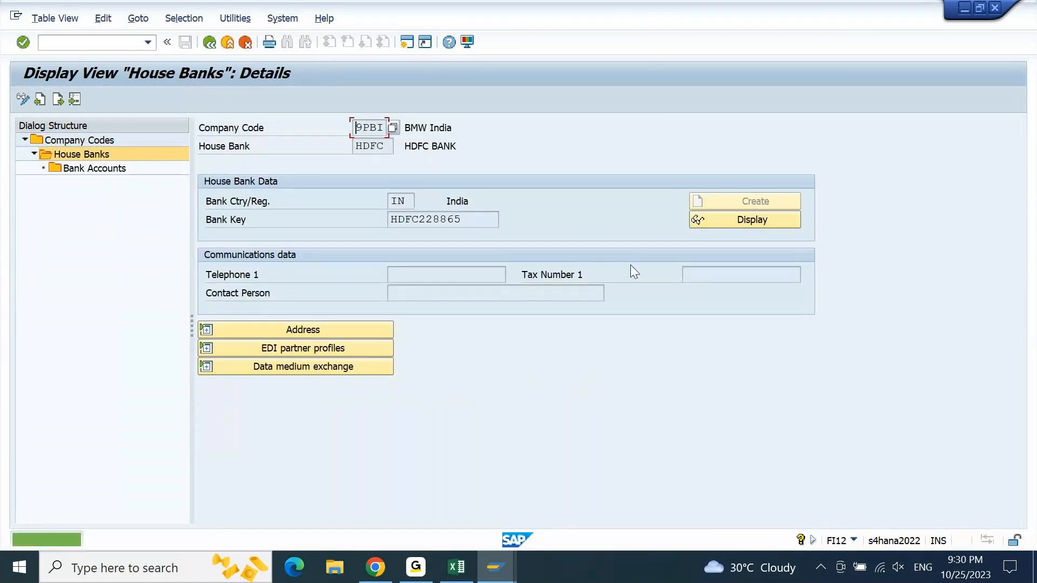
- Display the bank master data behind the HDFC house bank's bank key, then switch to the Excel notes
left_click(777, 219)
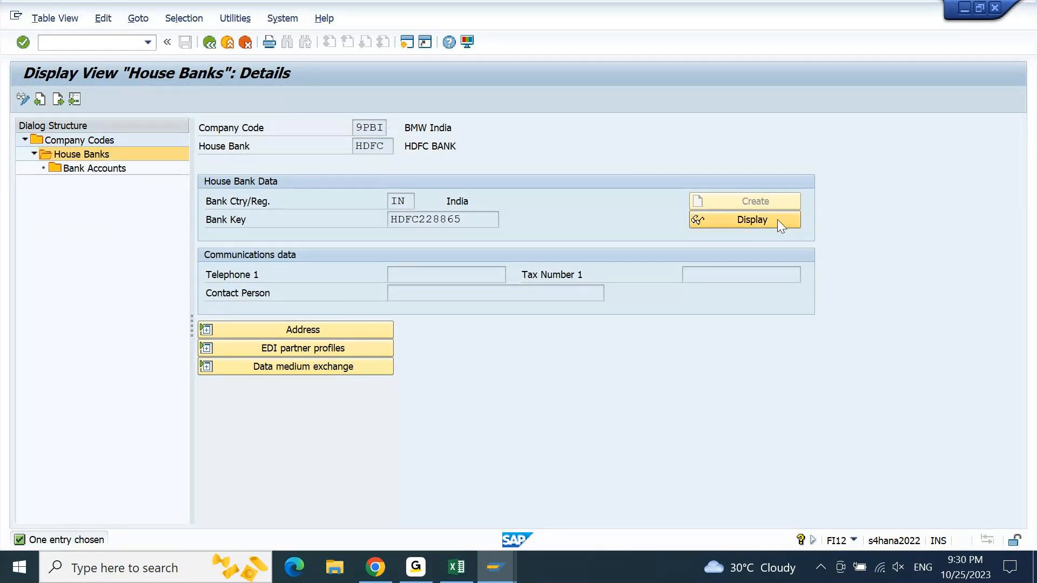
left_click_drag(519, 193, 732, 290)
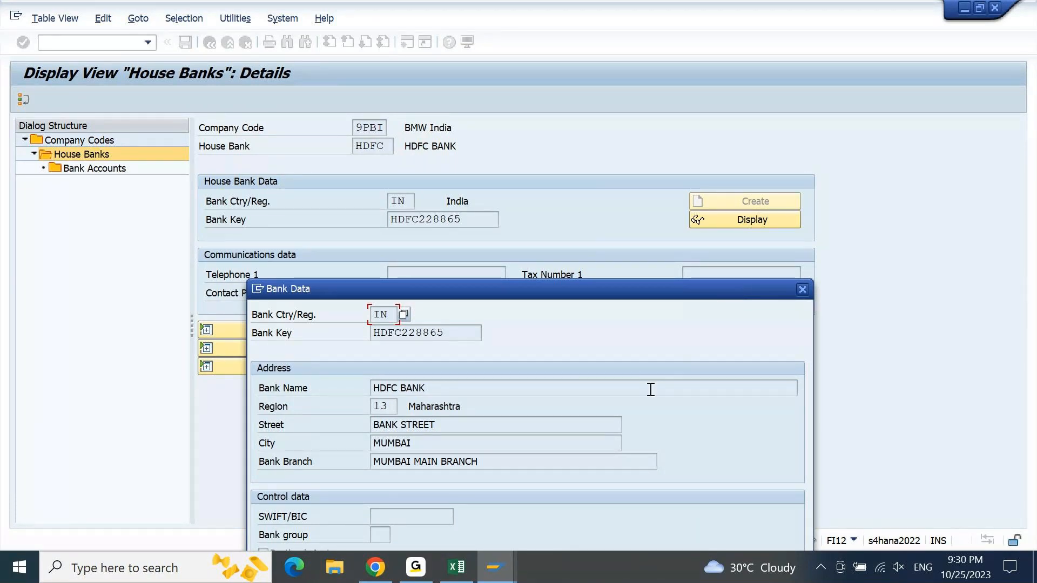
left_click(473, 581)
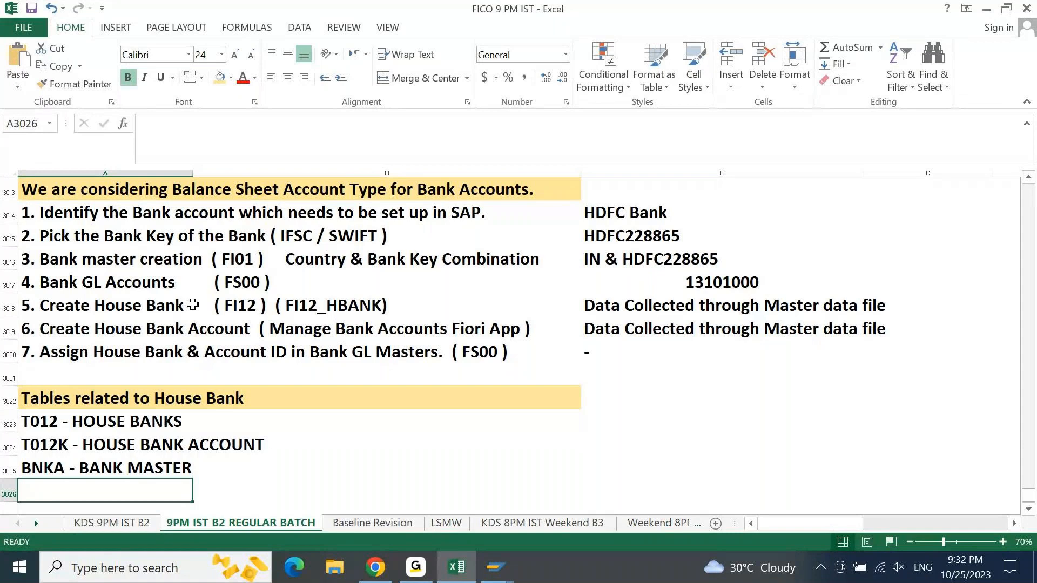
- Return to the house bank details in SAP and close the Bank Data window
left_click(492, 551)
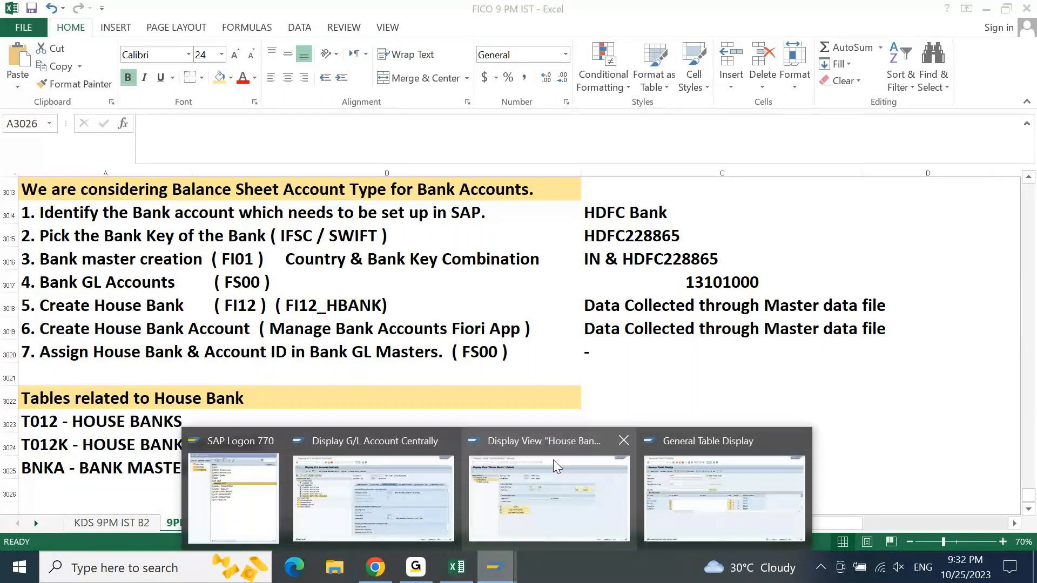
left_click(612, 479)
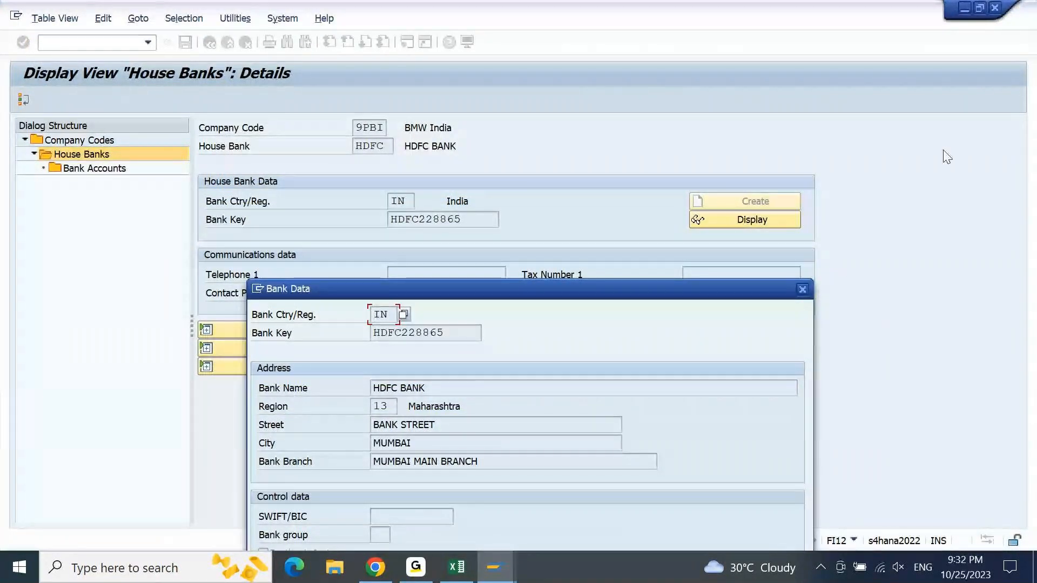
left_click(802, 291)
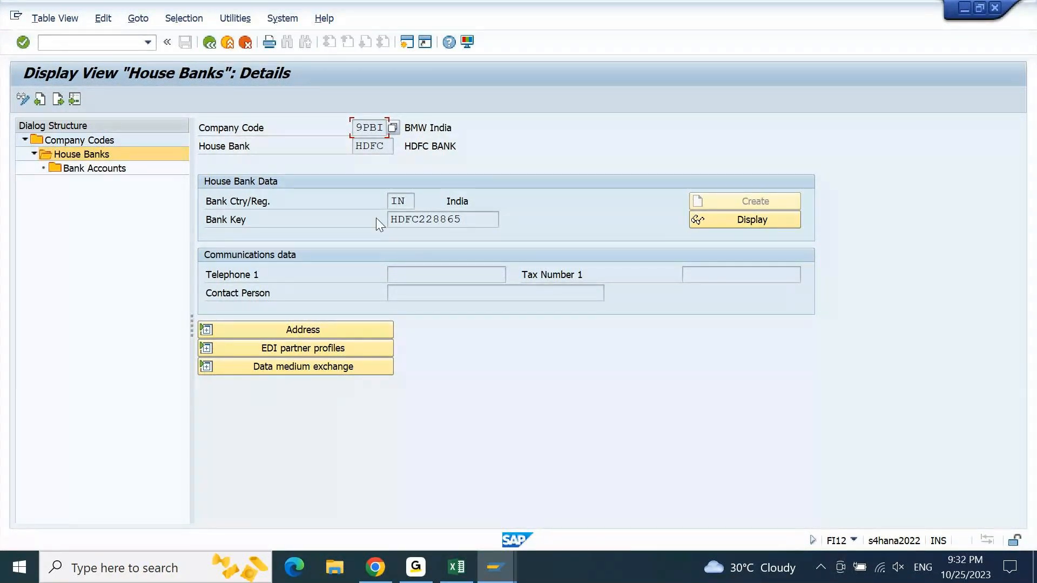
- Examine the HDFC house bank's country and bank key, expand its address section and highlight the bank branch
left_click(370, 147)
left_click(404, 201)
key("Tab")
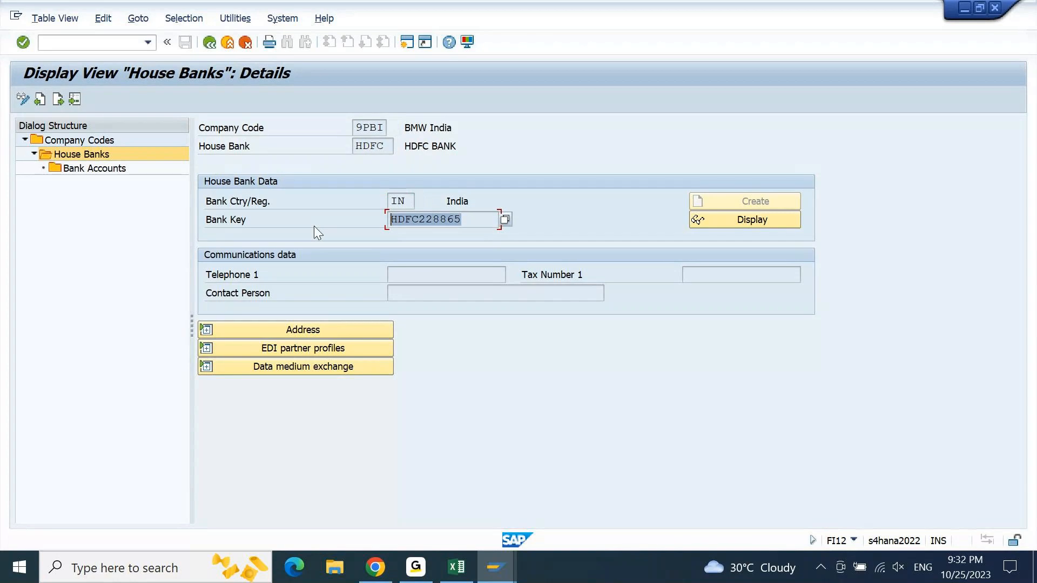
left_click(284, 333)
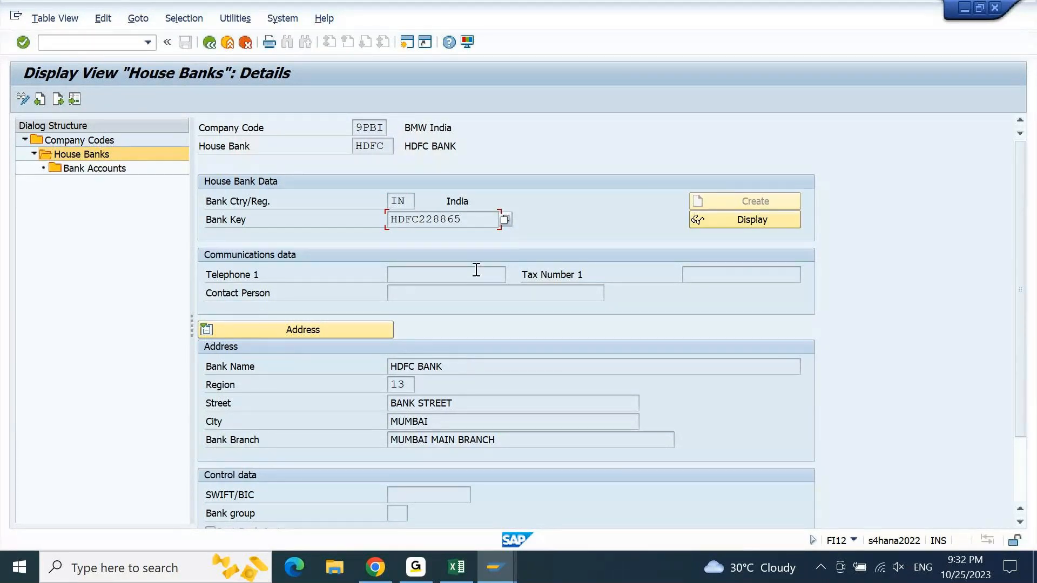
left_click_drag(473, 218, 382, 249)
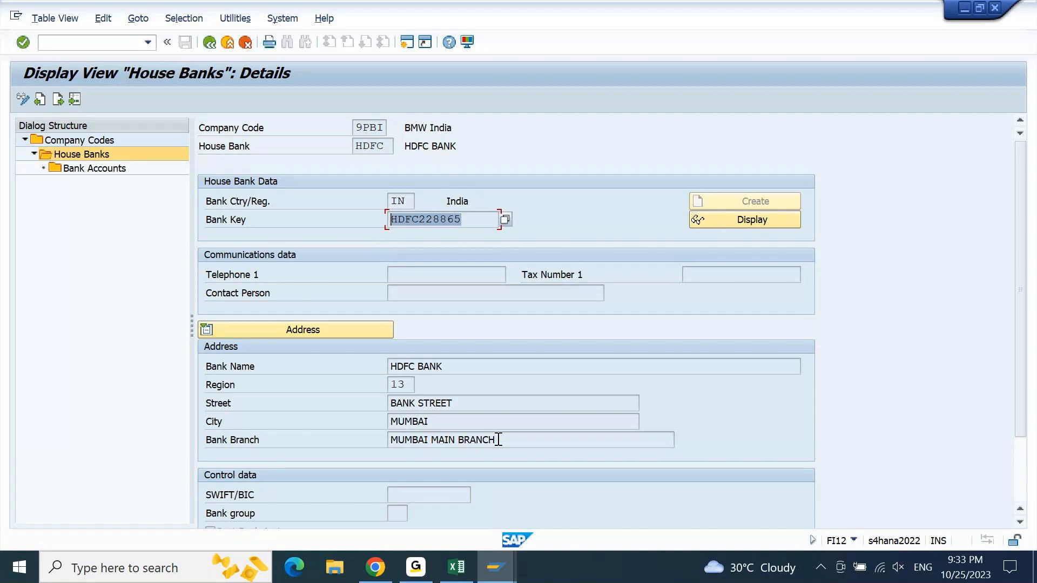
left_click_drag(498, 440, 449, 390)
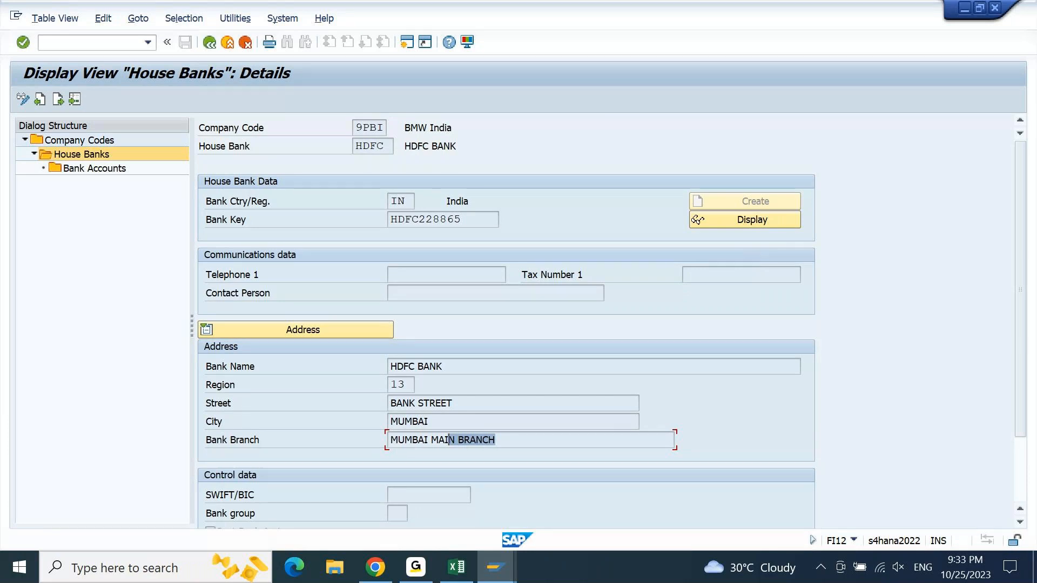
- Switch to the Excel notes and review the bank name and bank key cells beside setup steps 1 and 2
left_click(418, 567)
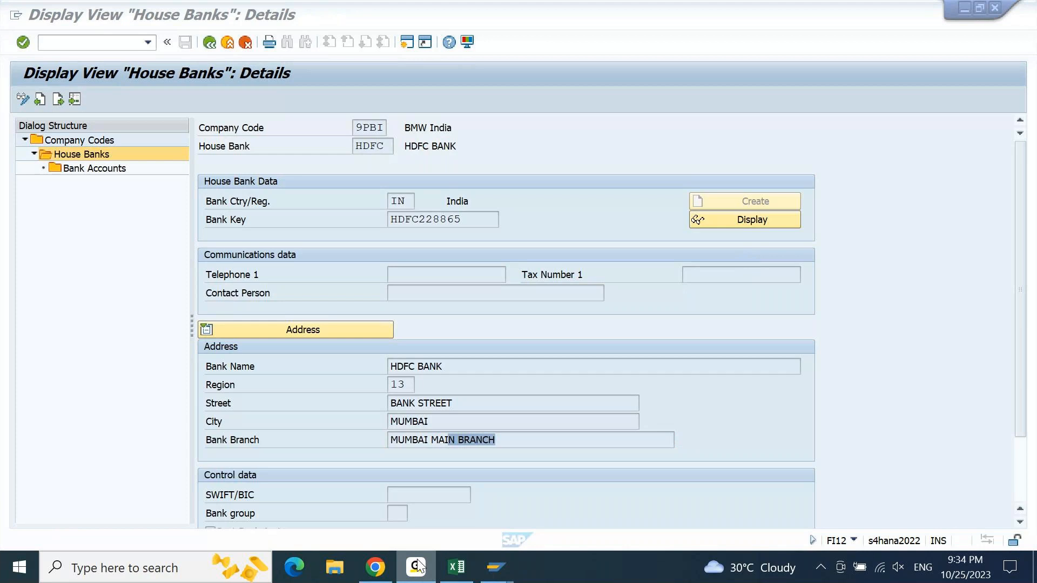
left_click(456, 567)
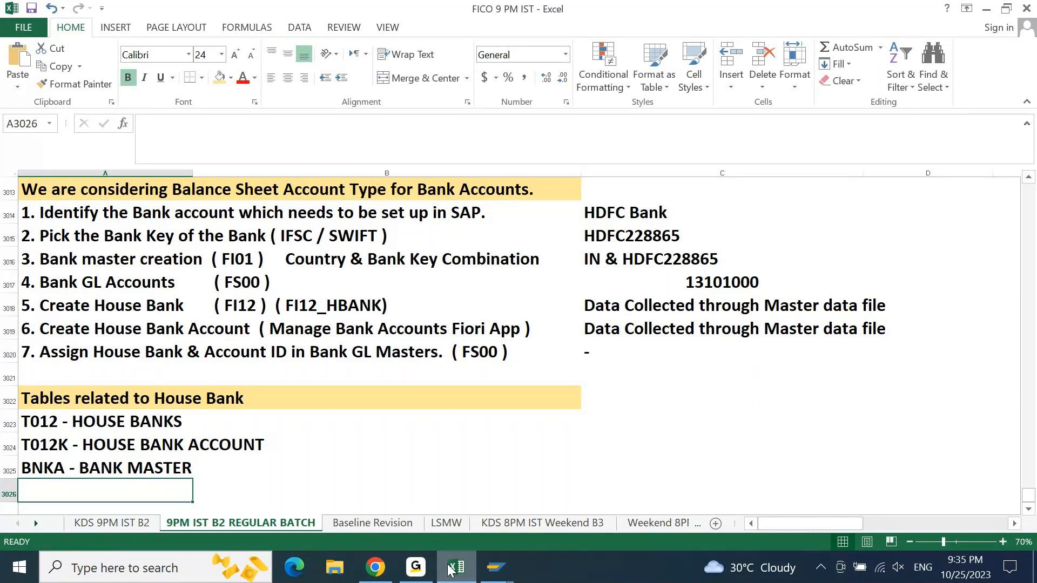
left_click(620, 208)
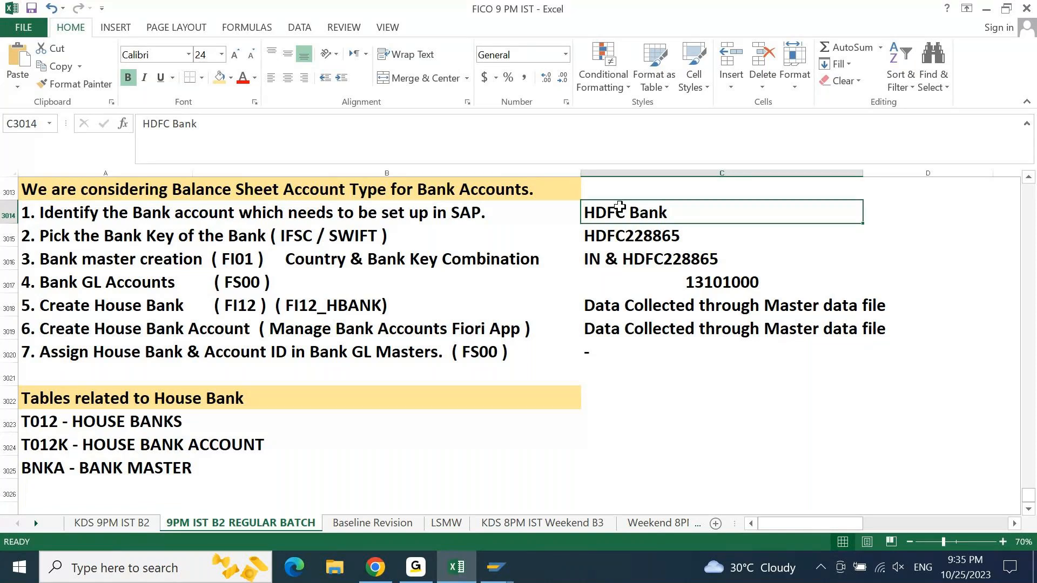
key("Down")
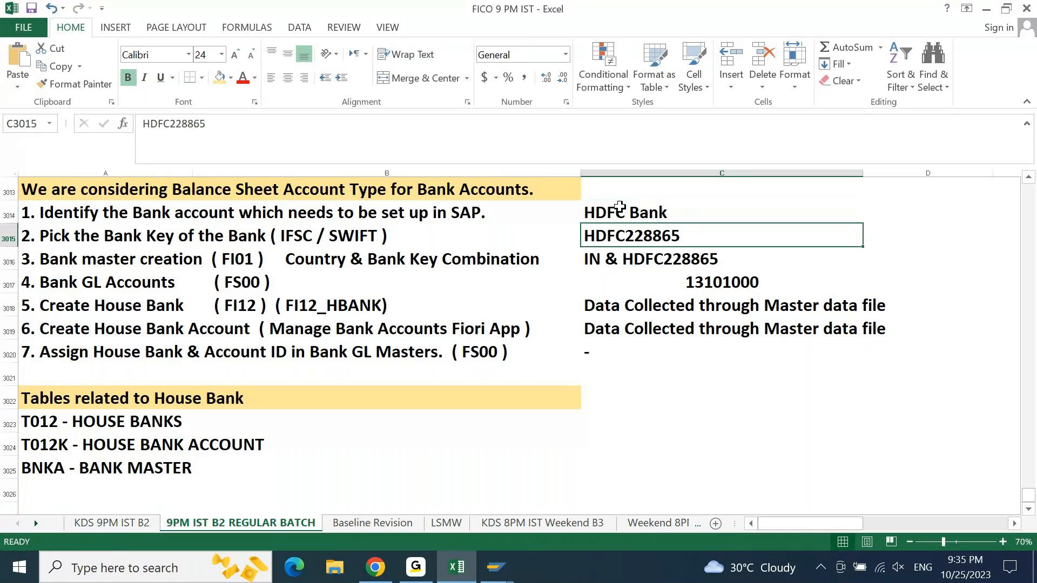